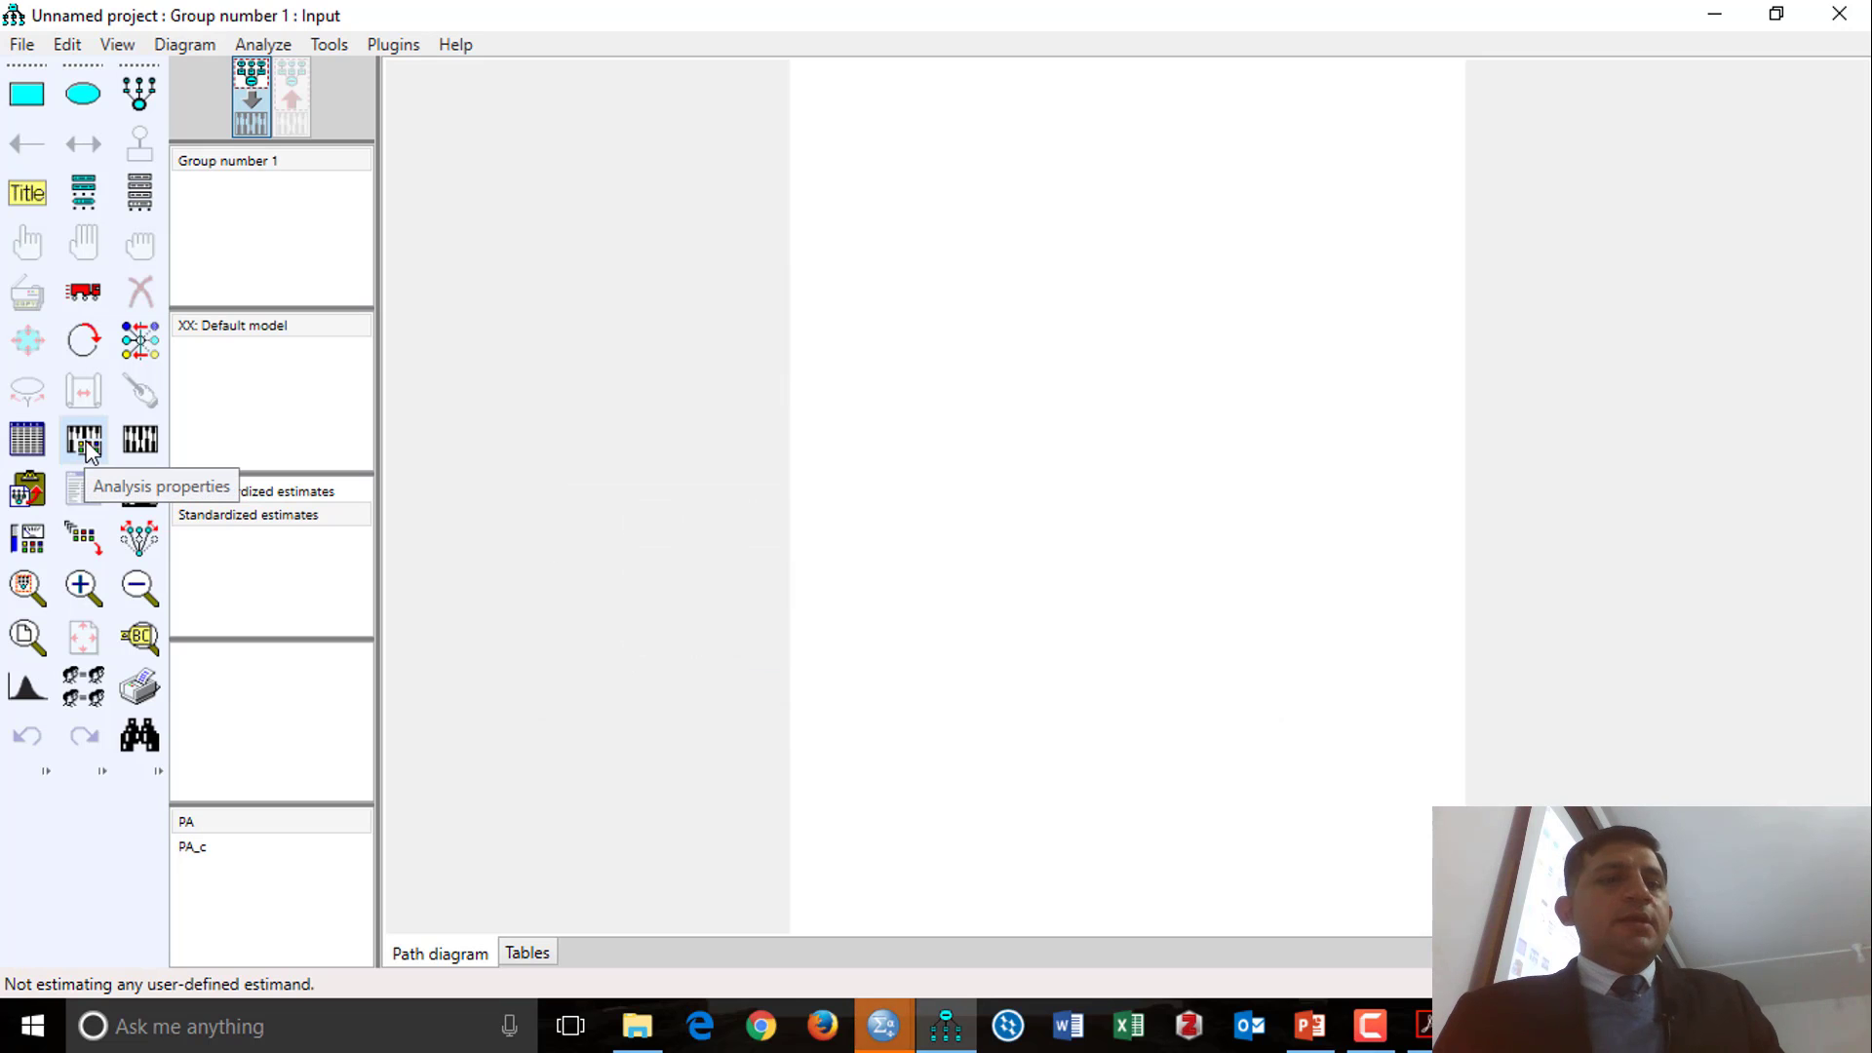
Step: Save the unnamed project as Mod in the New folder directory on the Desktop
left_click(83, 441)
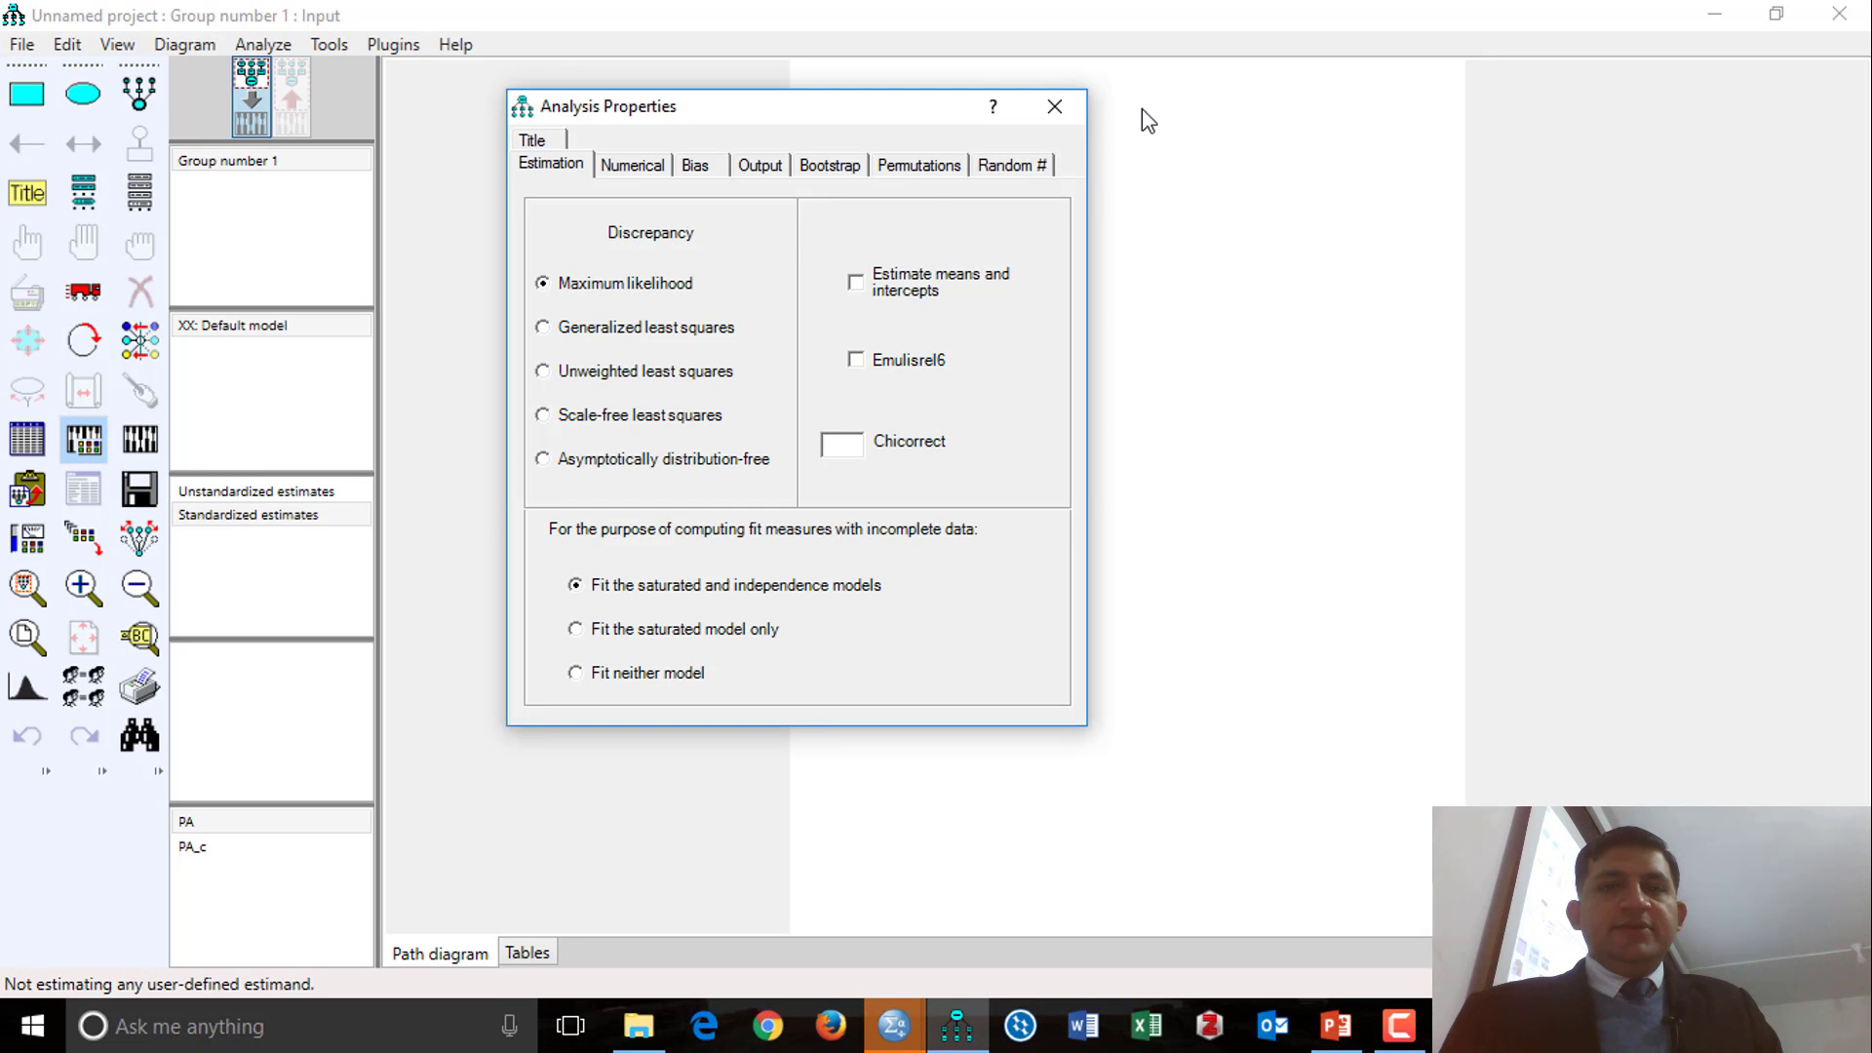
left_click(1054, 105)
left_click(140, 491)
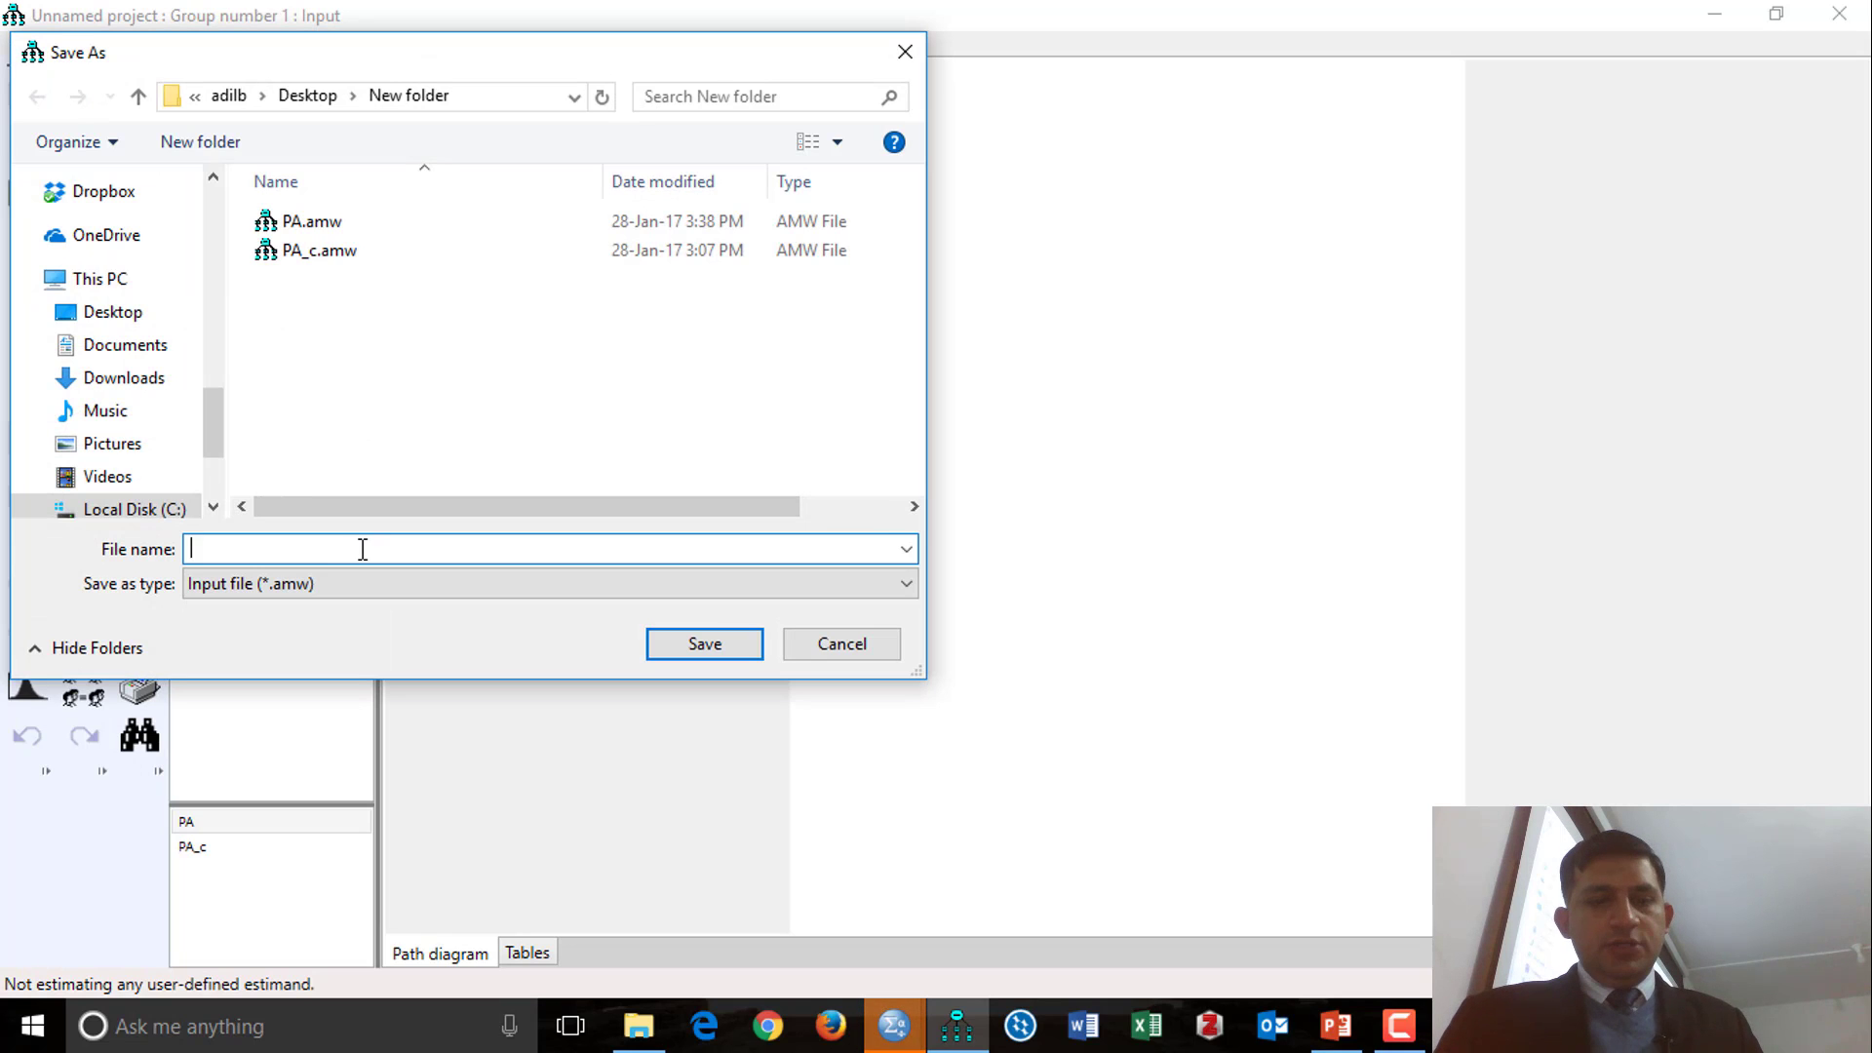
type("Mod")
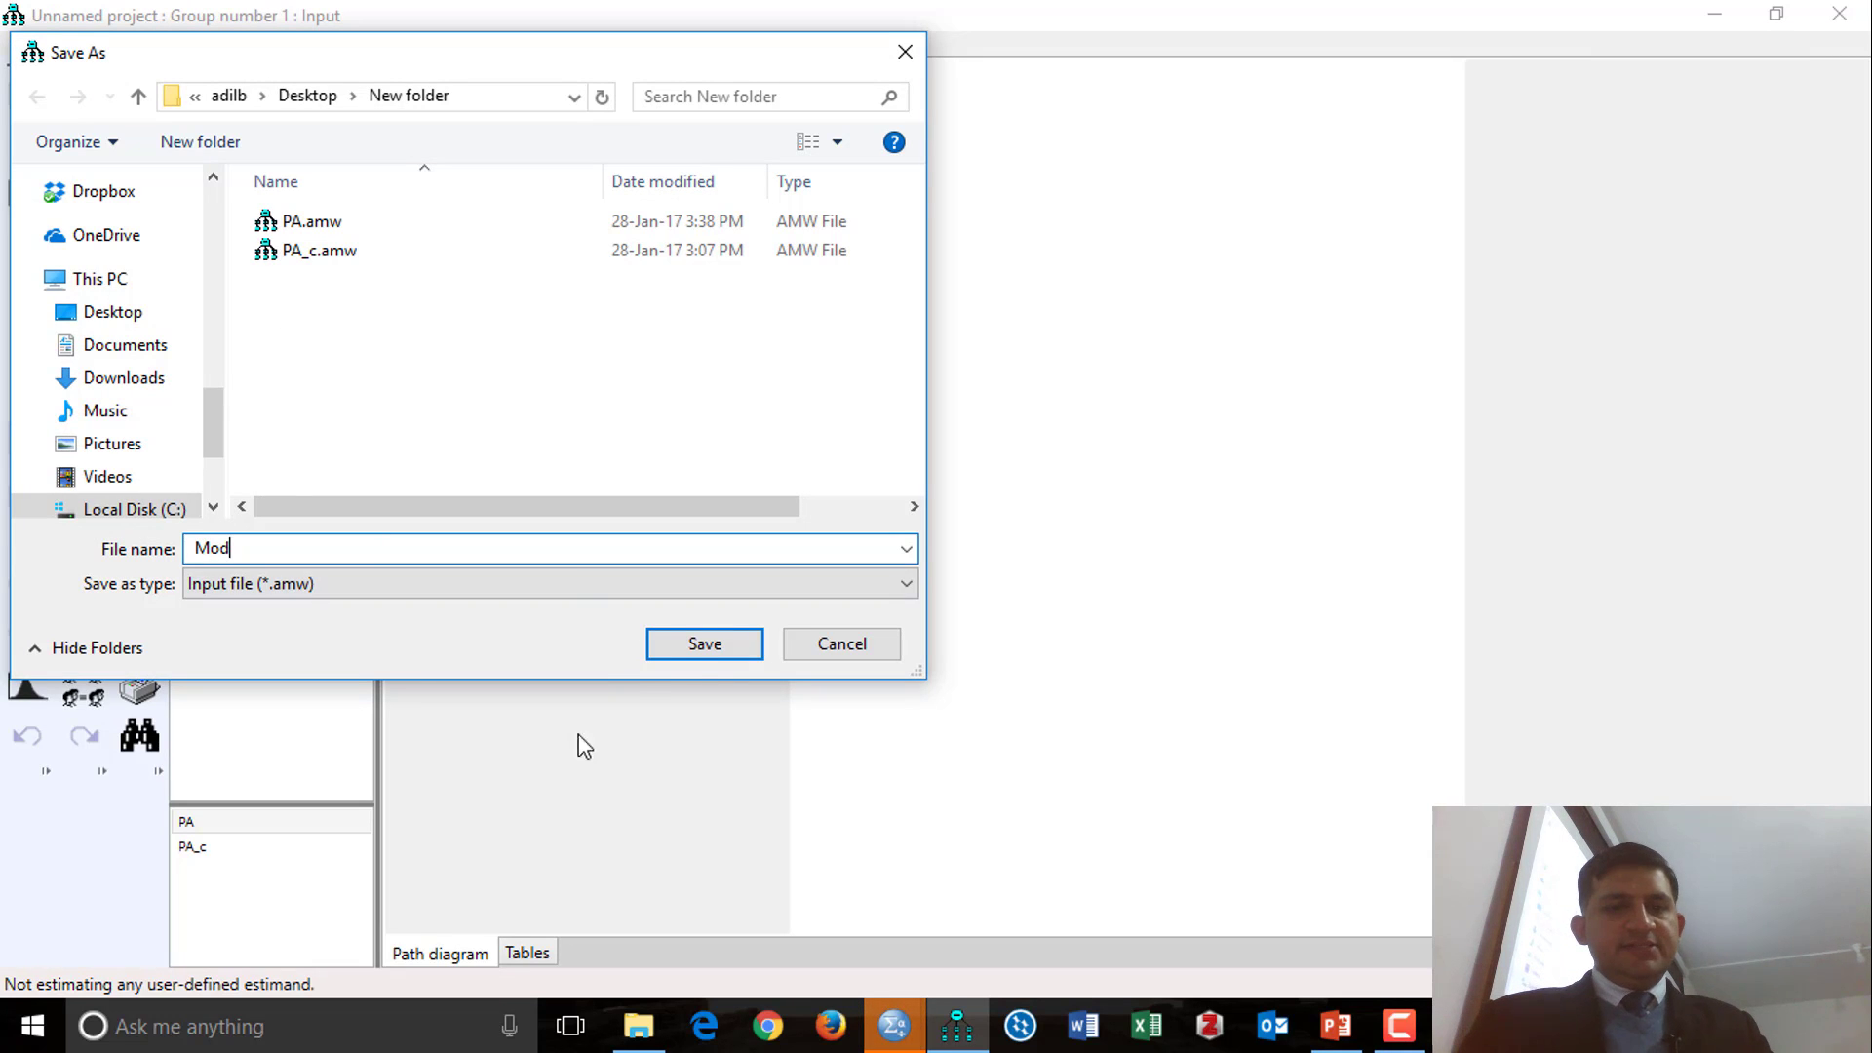
left_click(698, 648)
Step: Place the dataset variables CaUnTs, Vid_Games and Aggression on the path diagram as observed variables
left_click(140, 192)
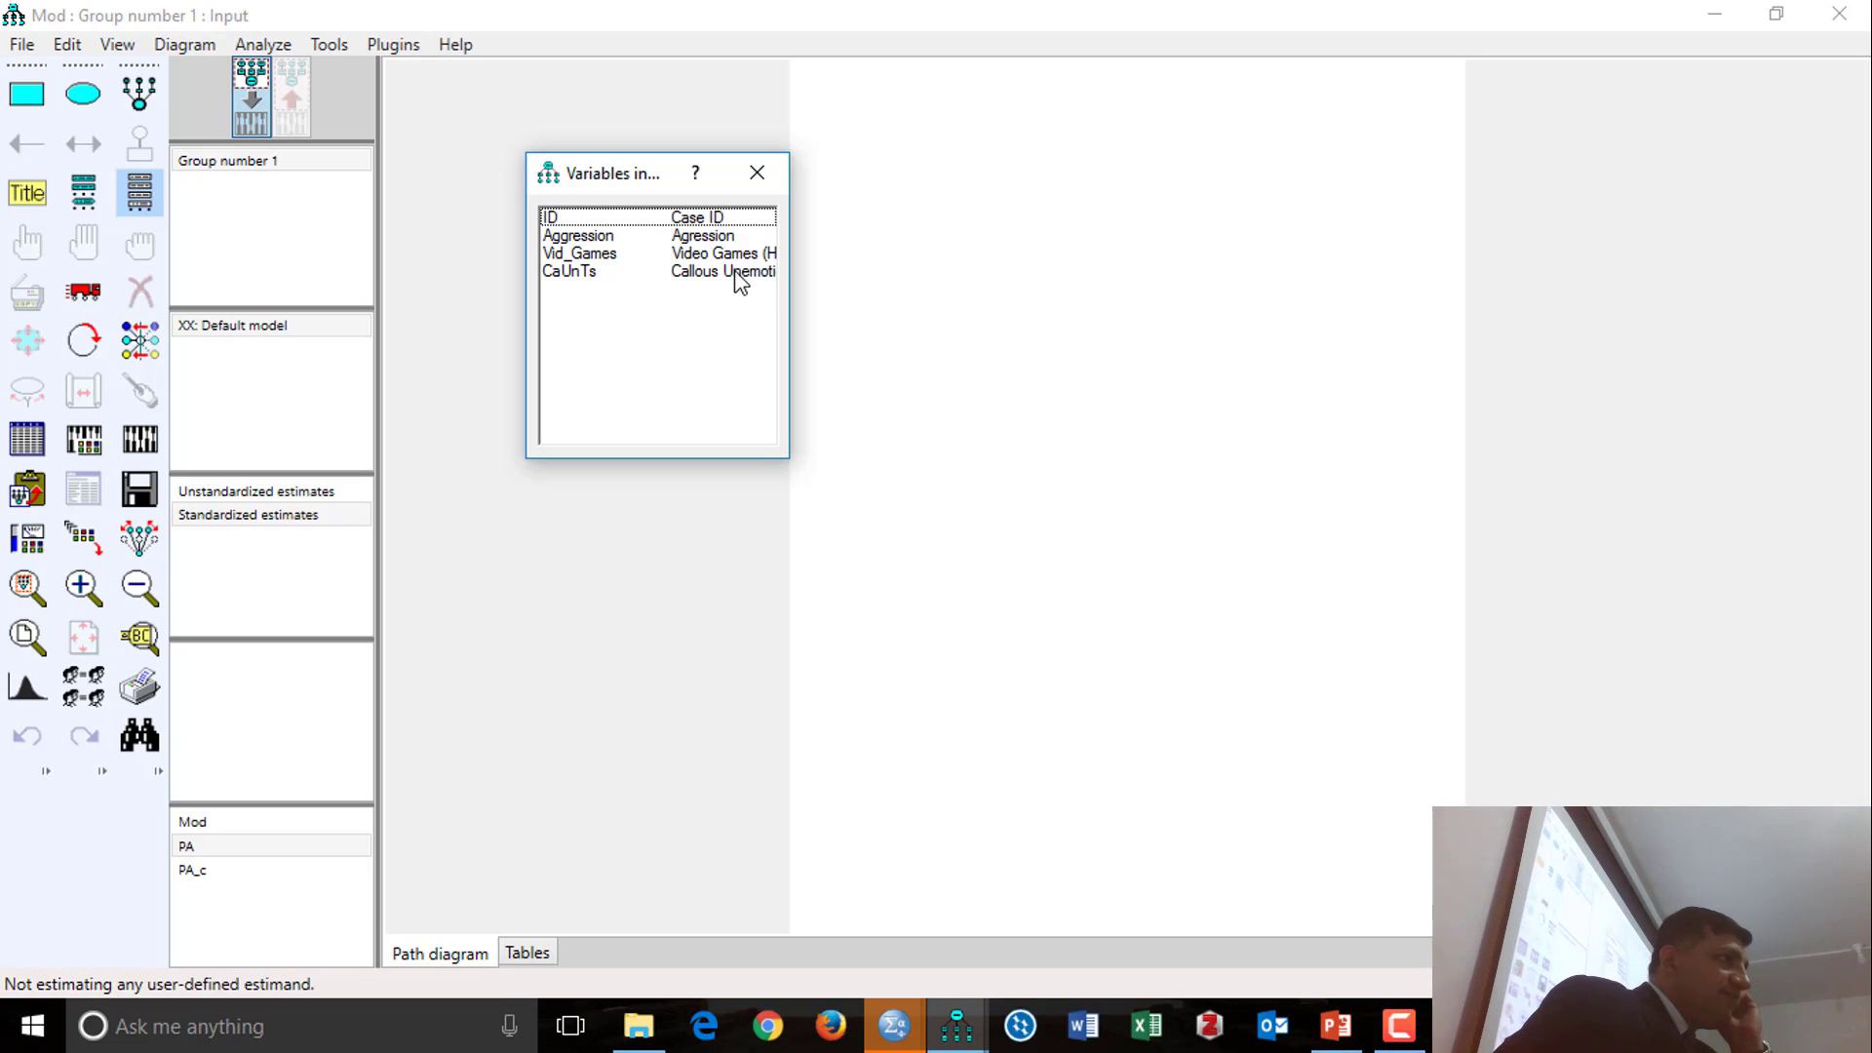
left_click(582, 273)
left_click_drag(590, 259, 873, 319)
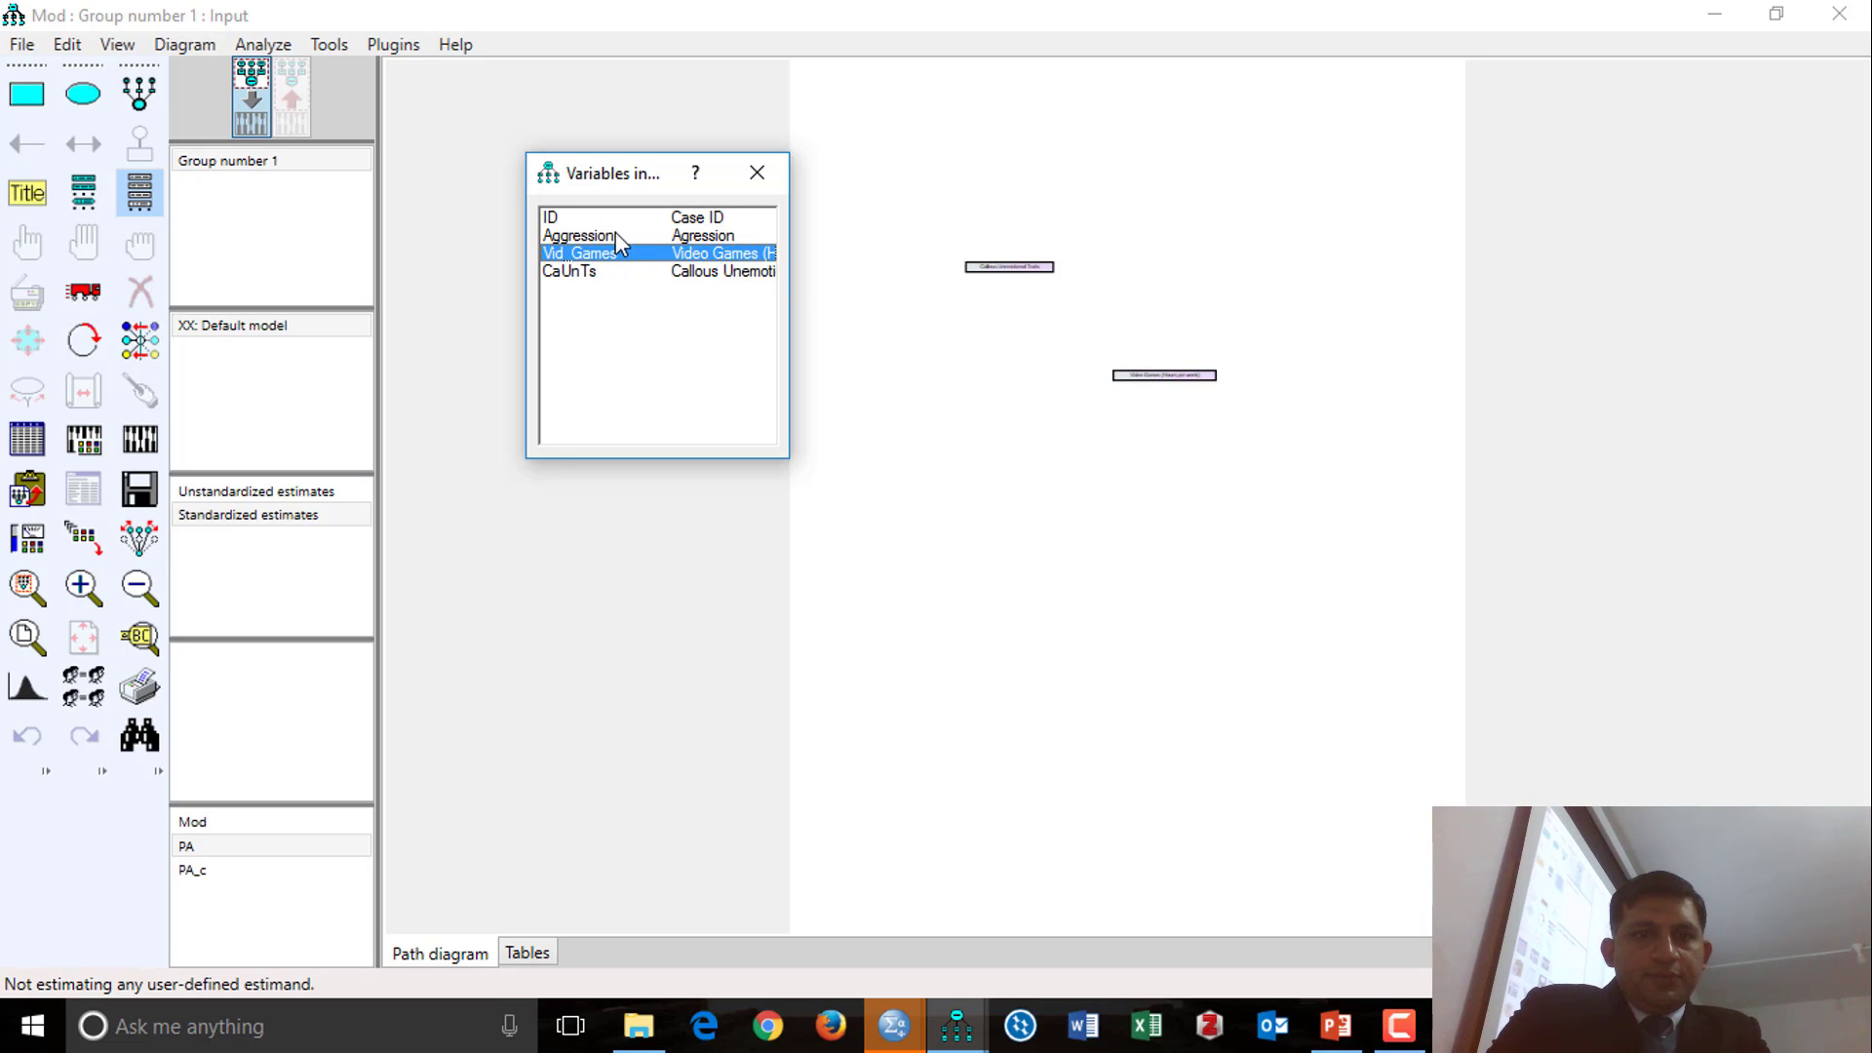
left_click_drag(616, 239, 1369, 314)
left_click(756, 172)
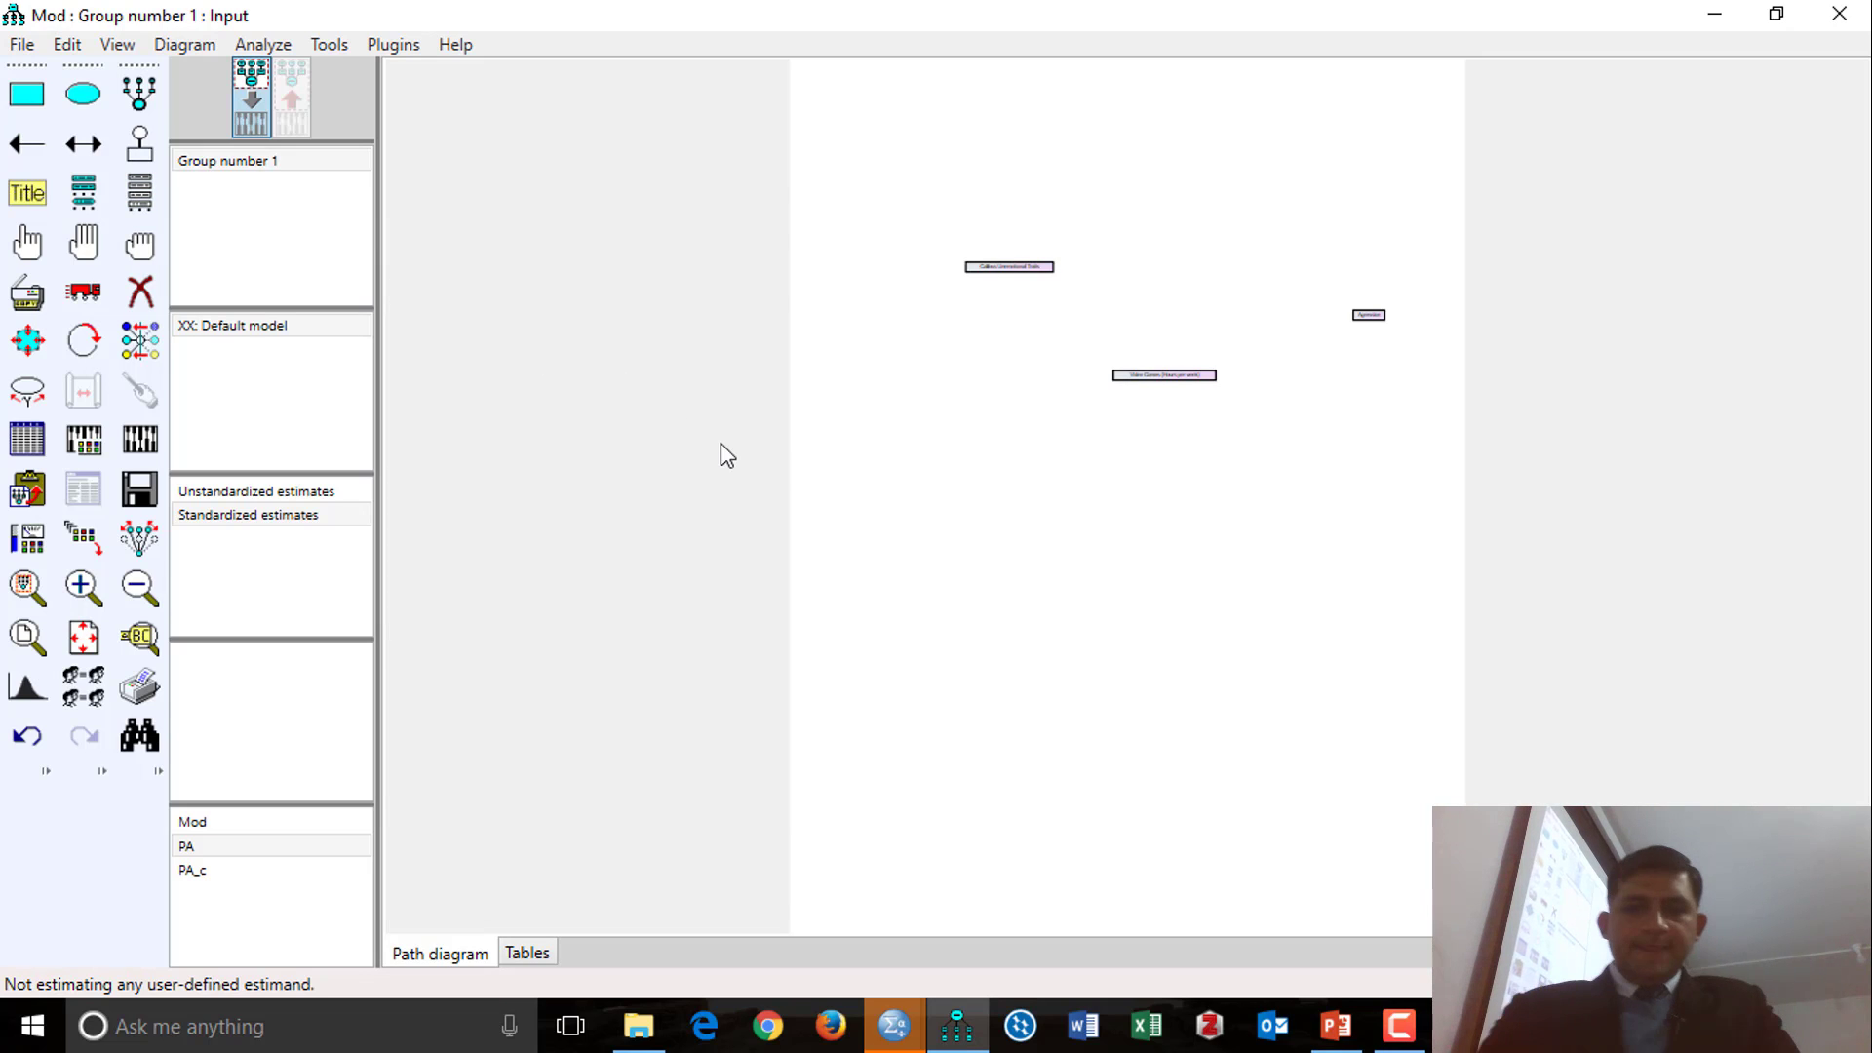
Step: Switch to the SPSS Data Editor holding Video Games.sav and save the dataset
mouse_move(894, 1023)
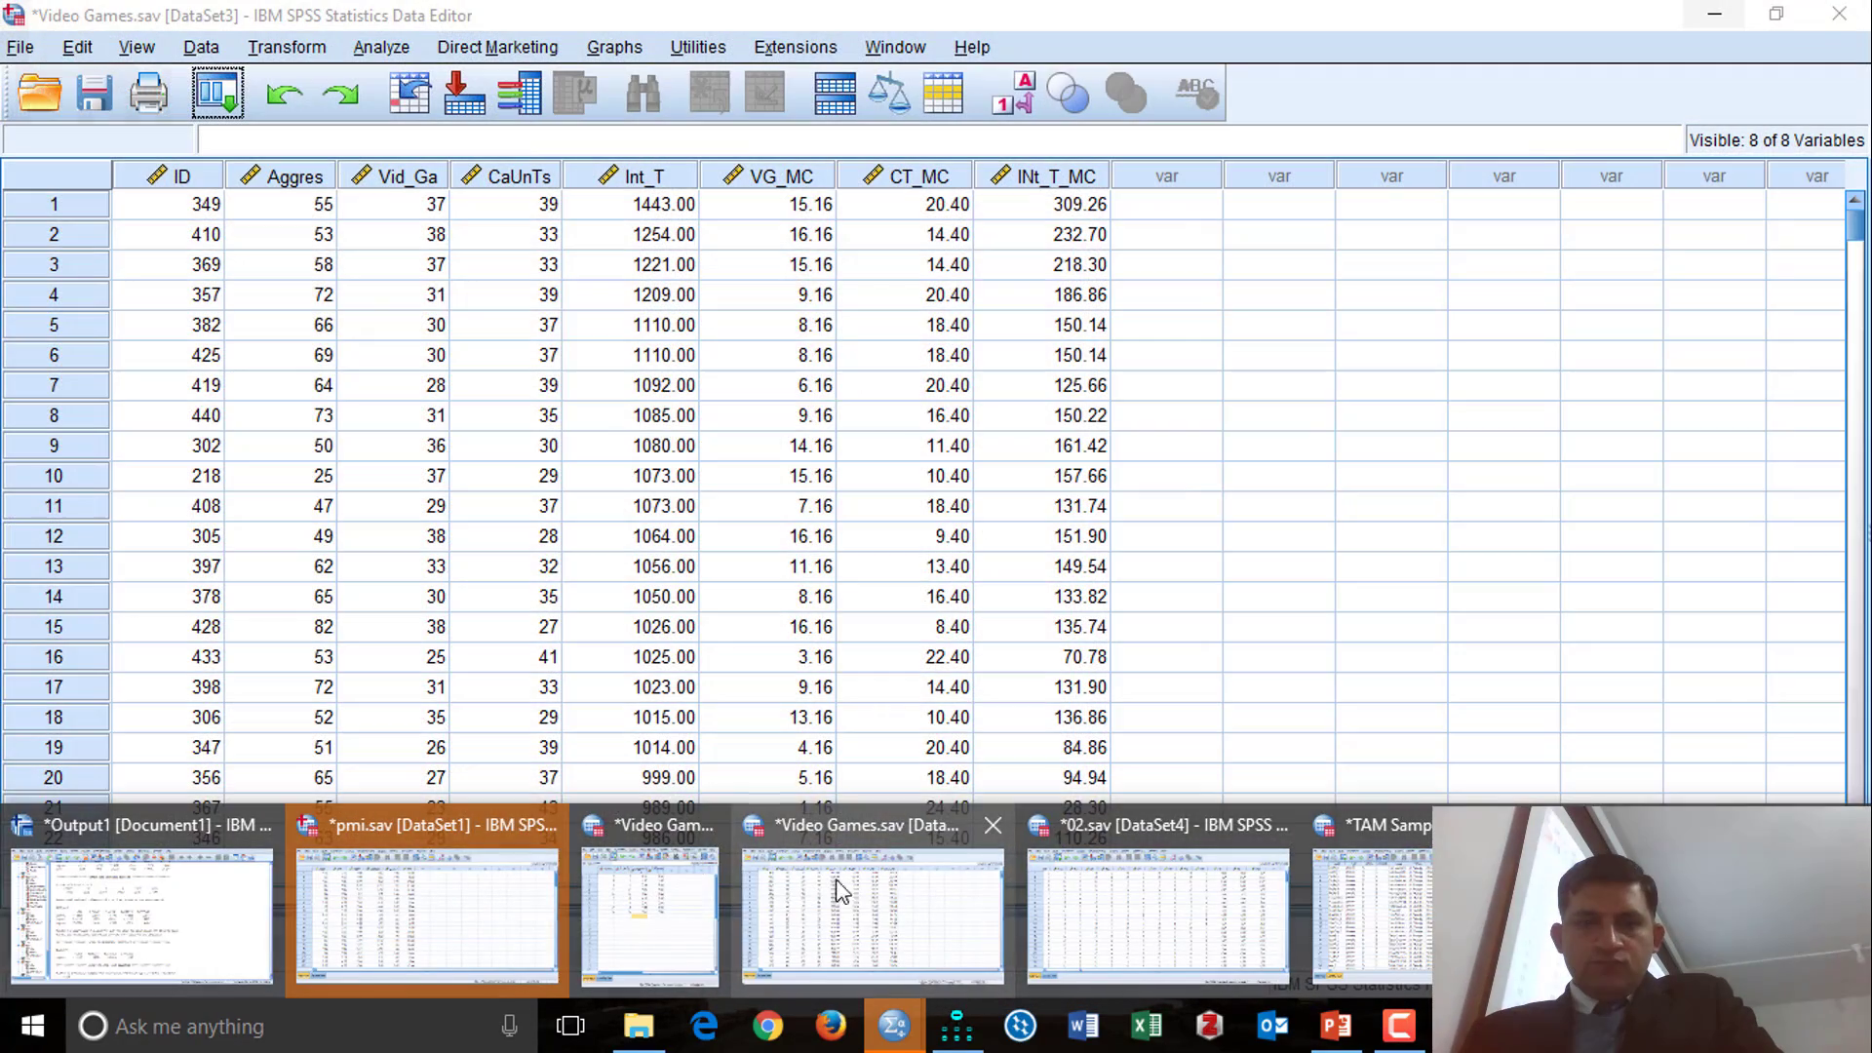
left_click(838, 889)
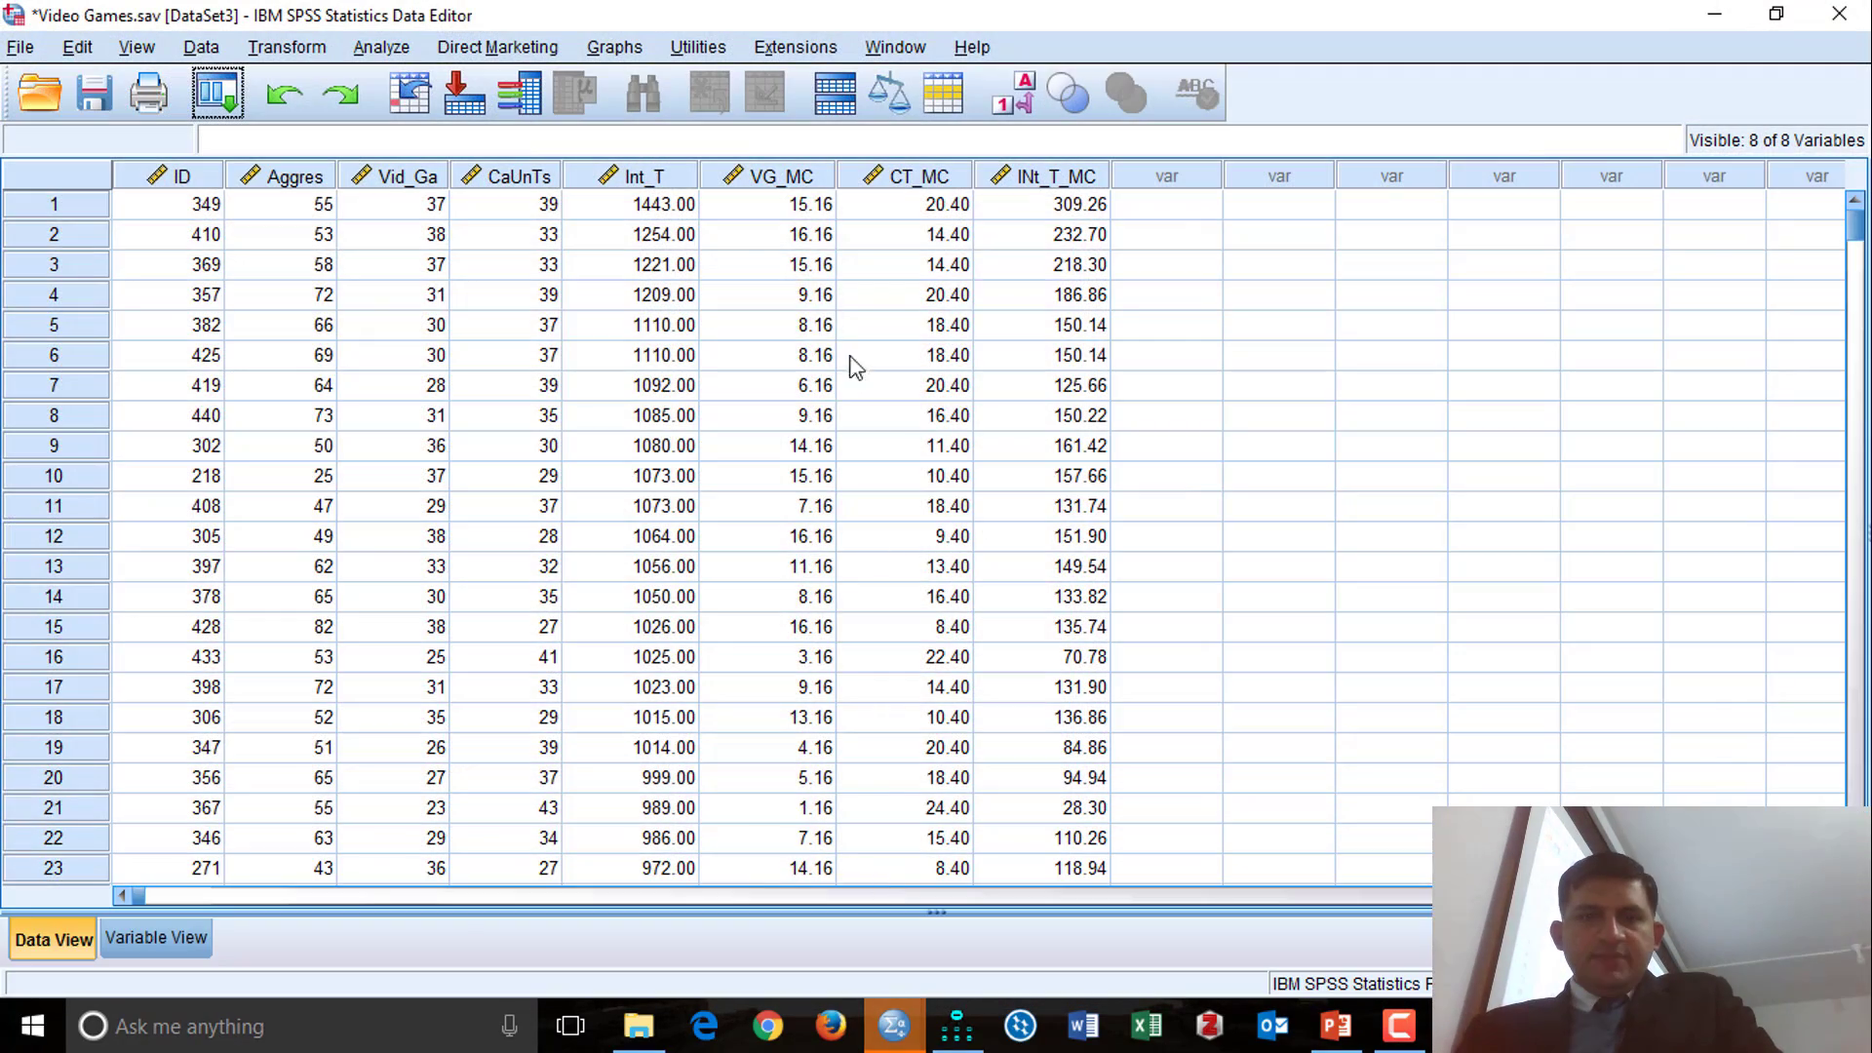
key("ctrl+s")
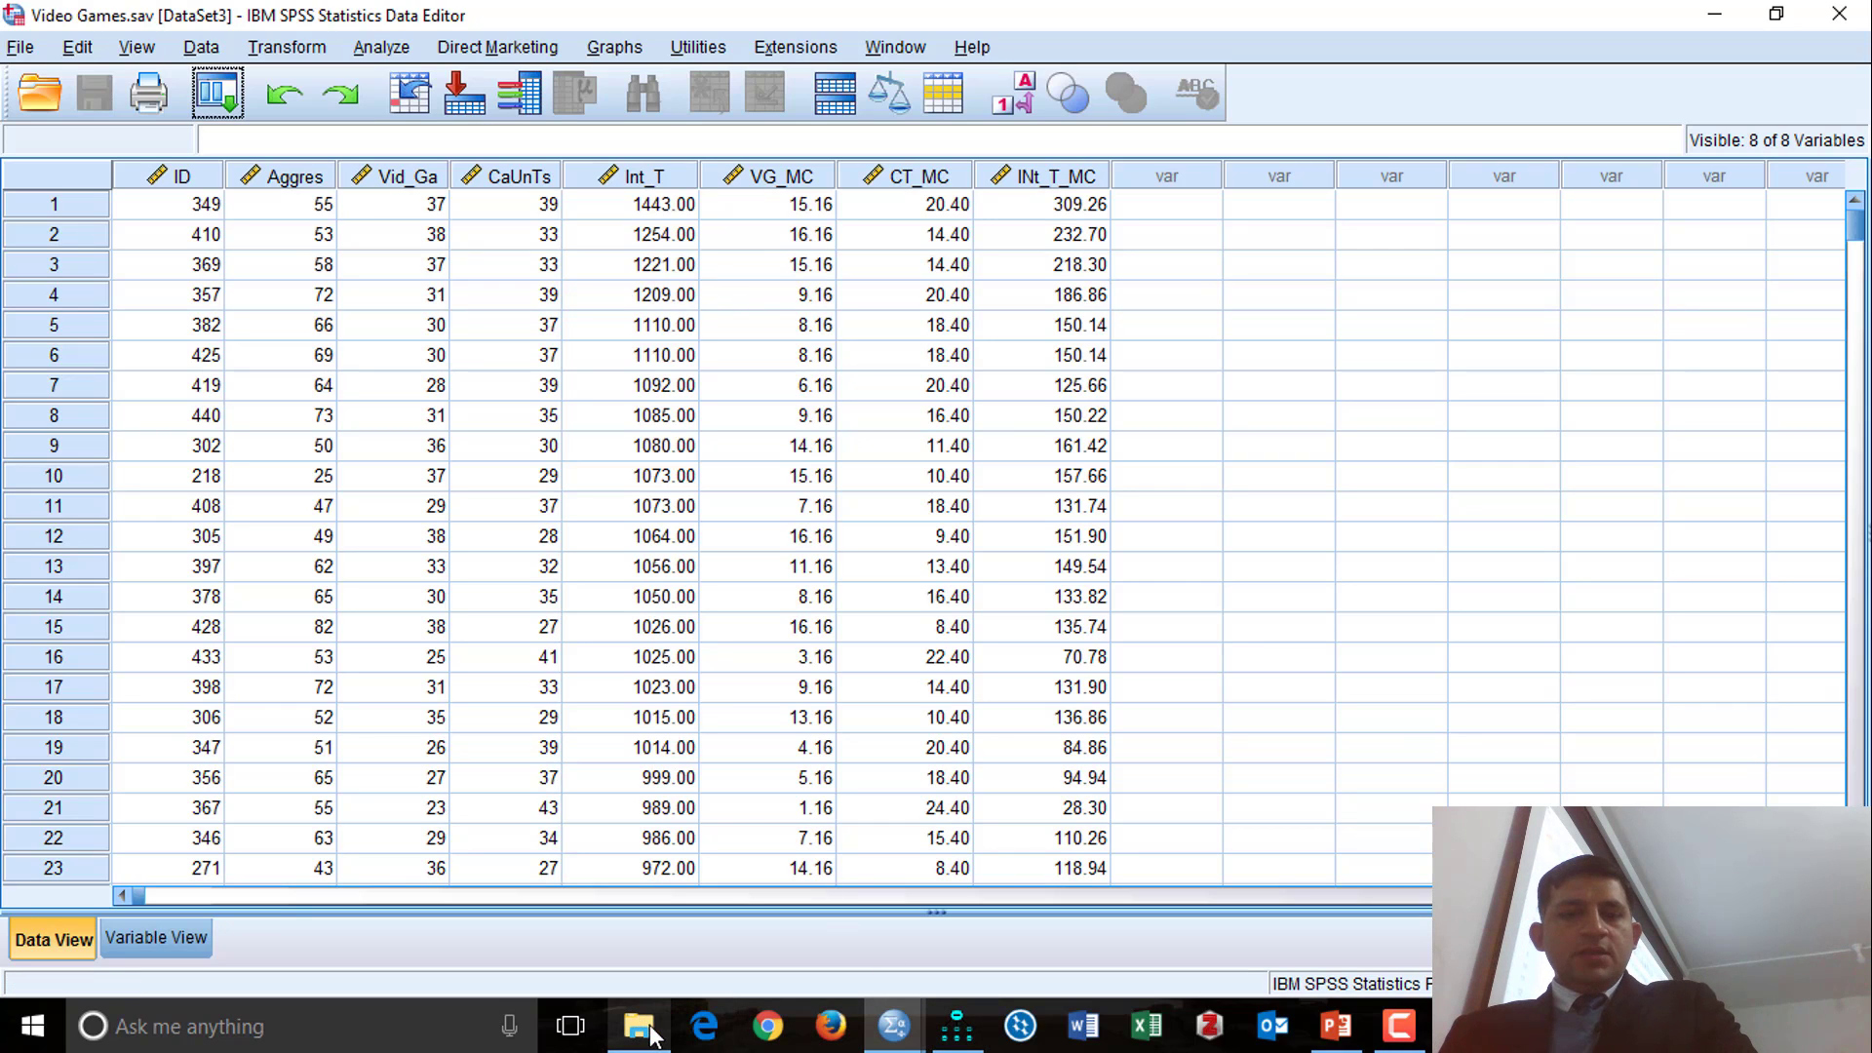
Step: Switch back to Amos and assign Video Games.sav from the Workshops DataSet folder as the data file for Group number 1
left_click(956, 1025)
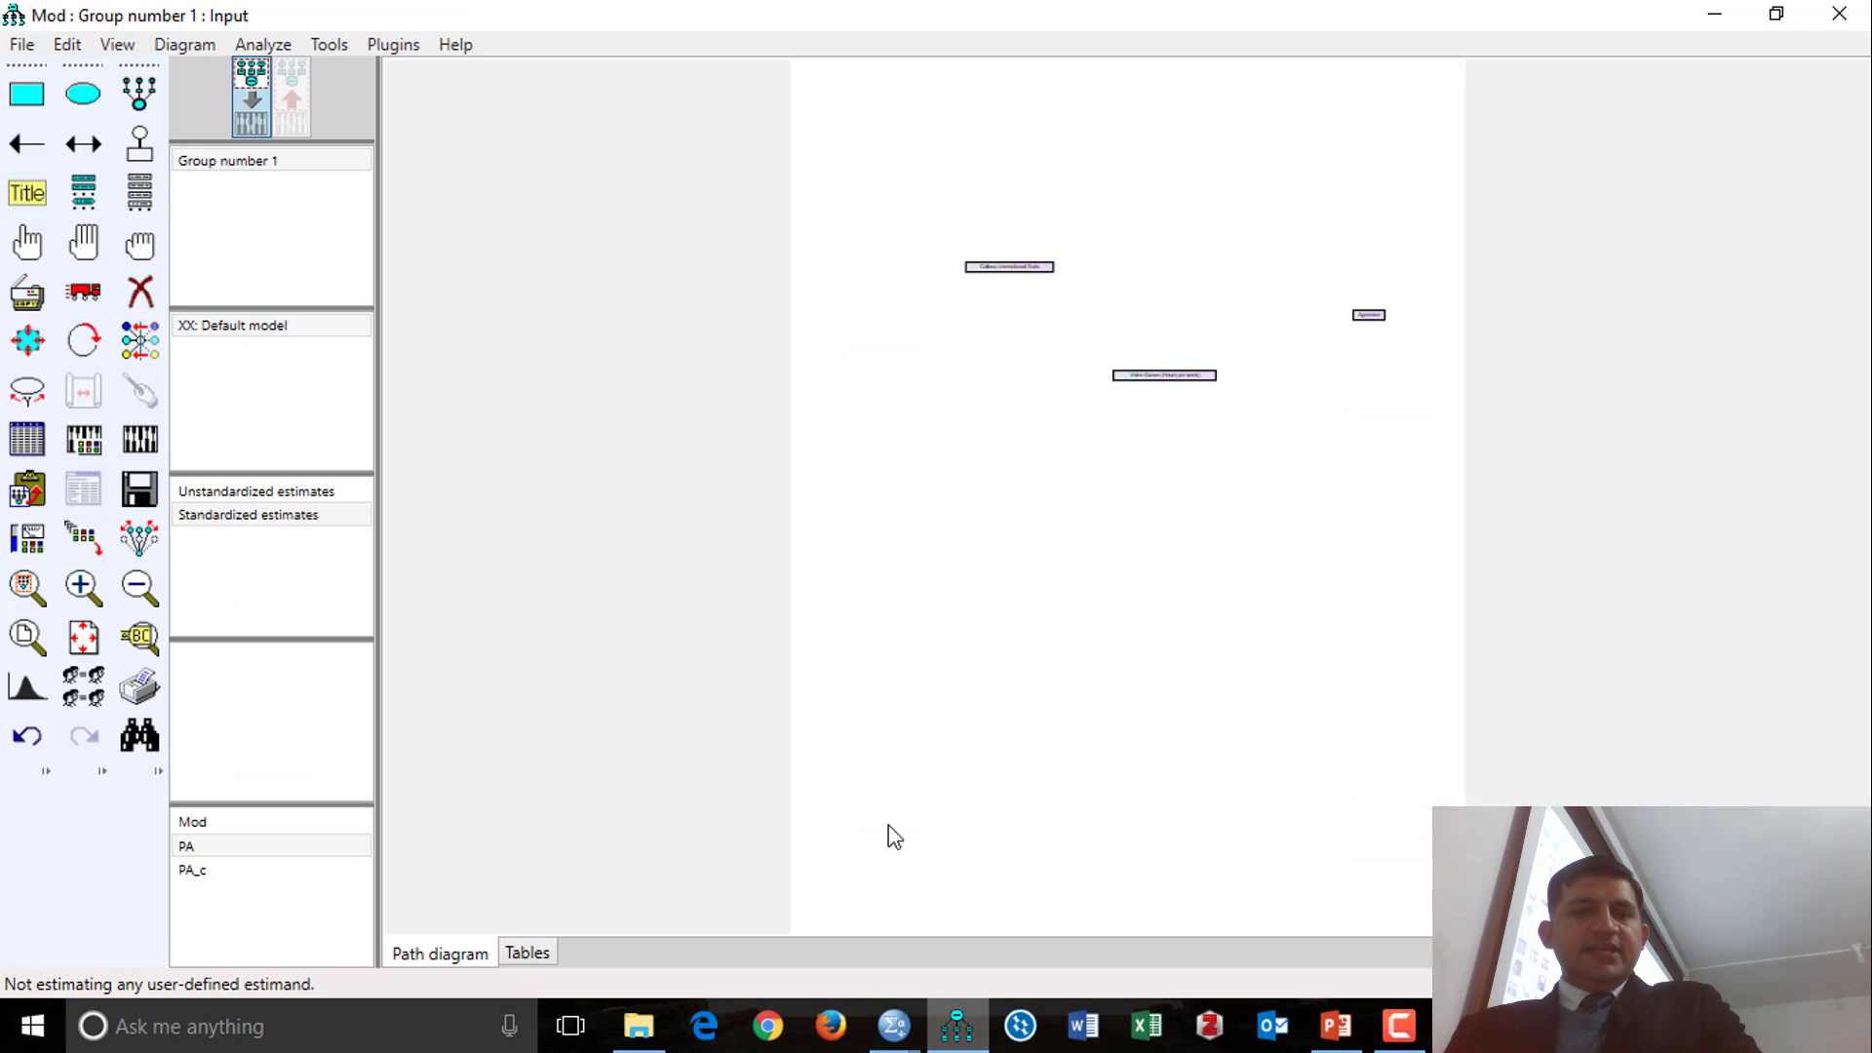
left_click(27, 438)
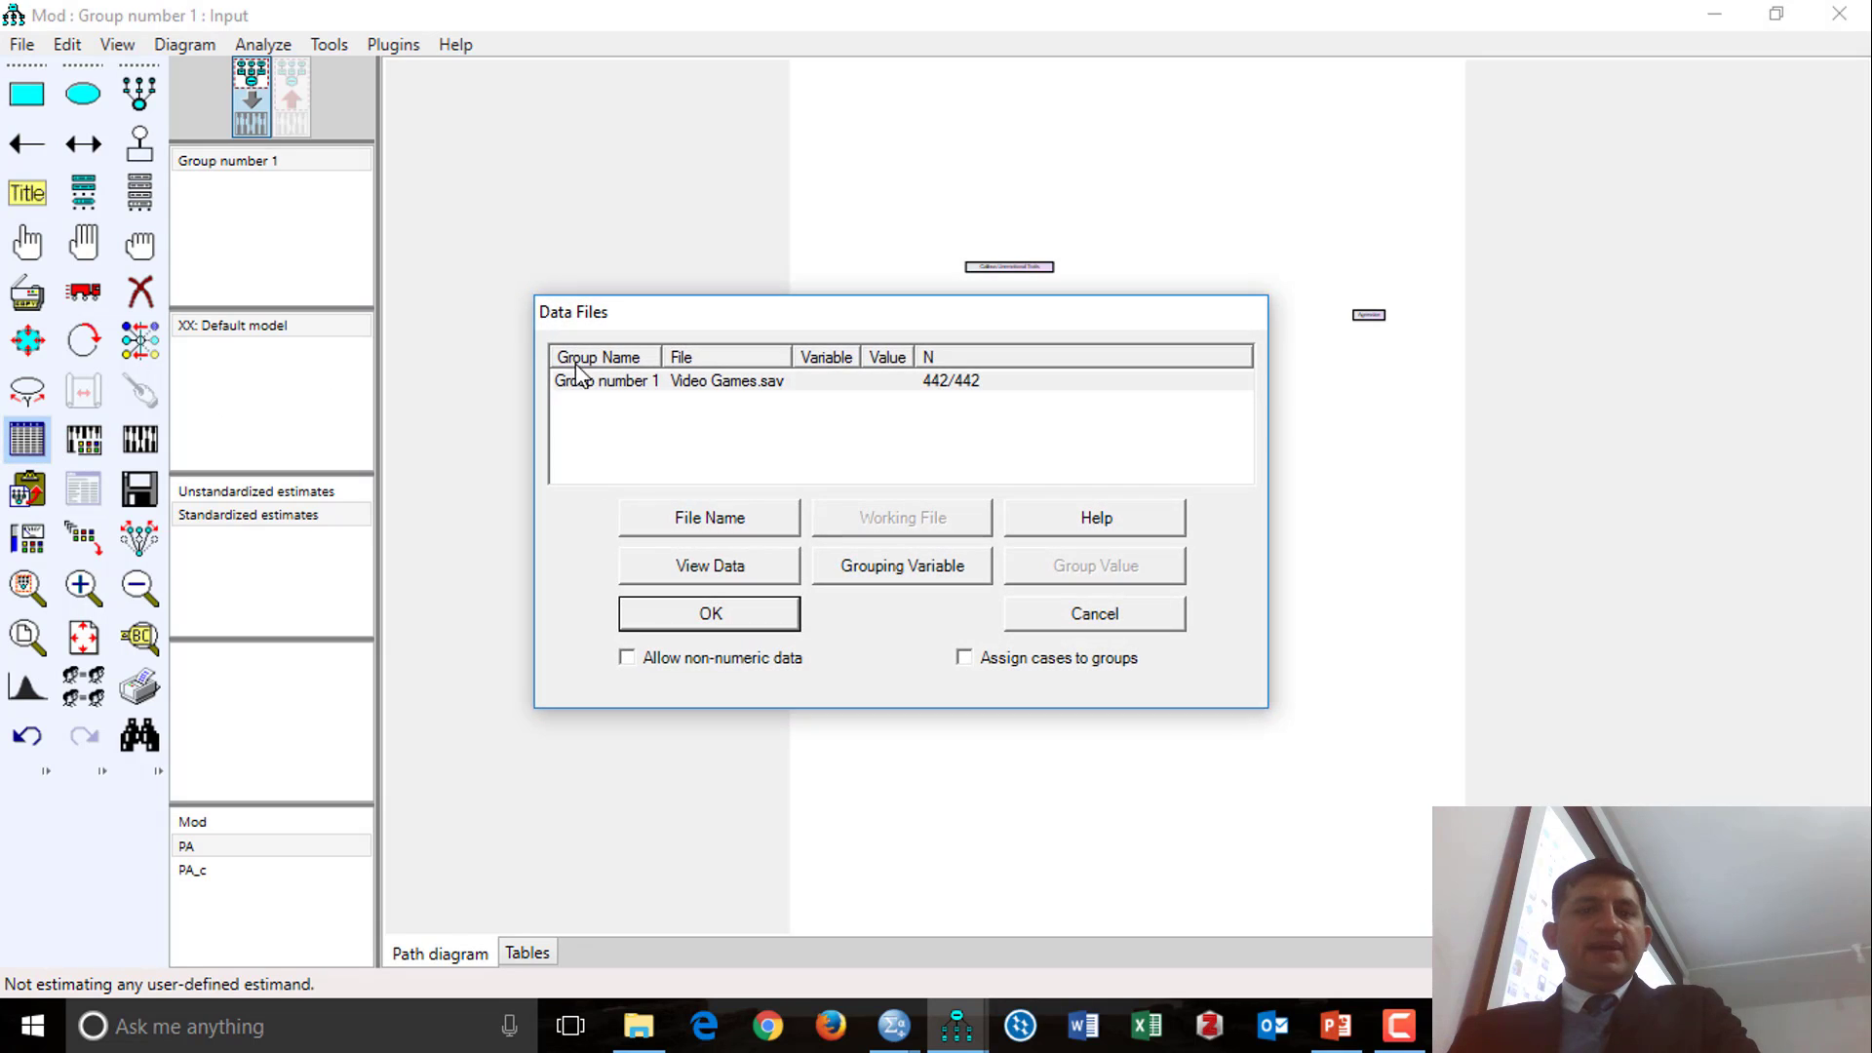
left_click(682, 519)
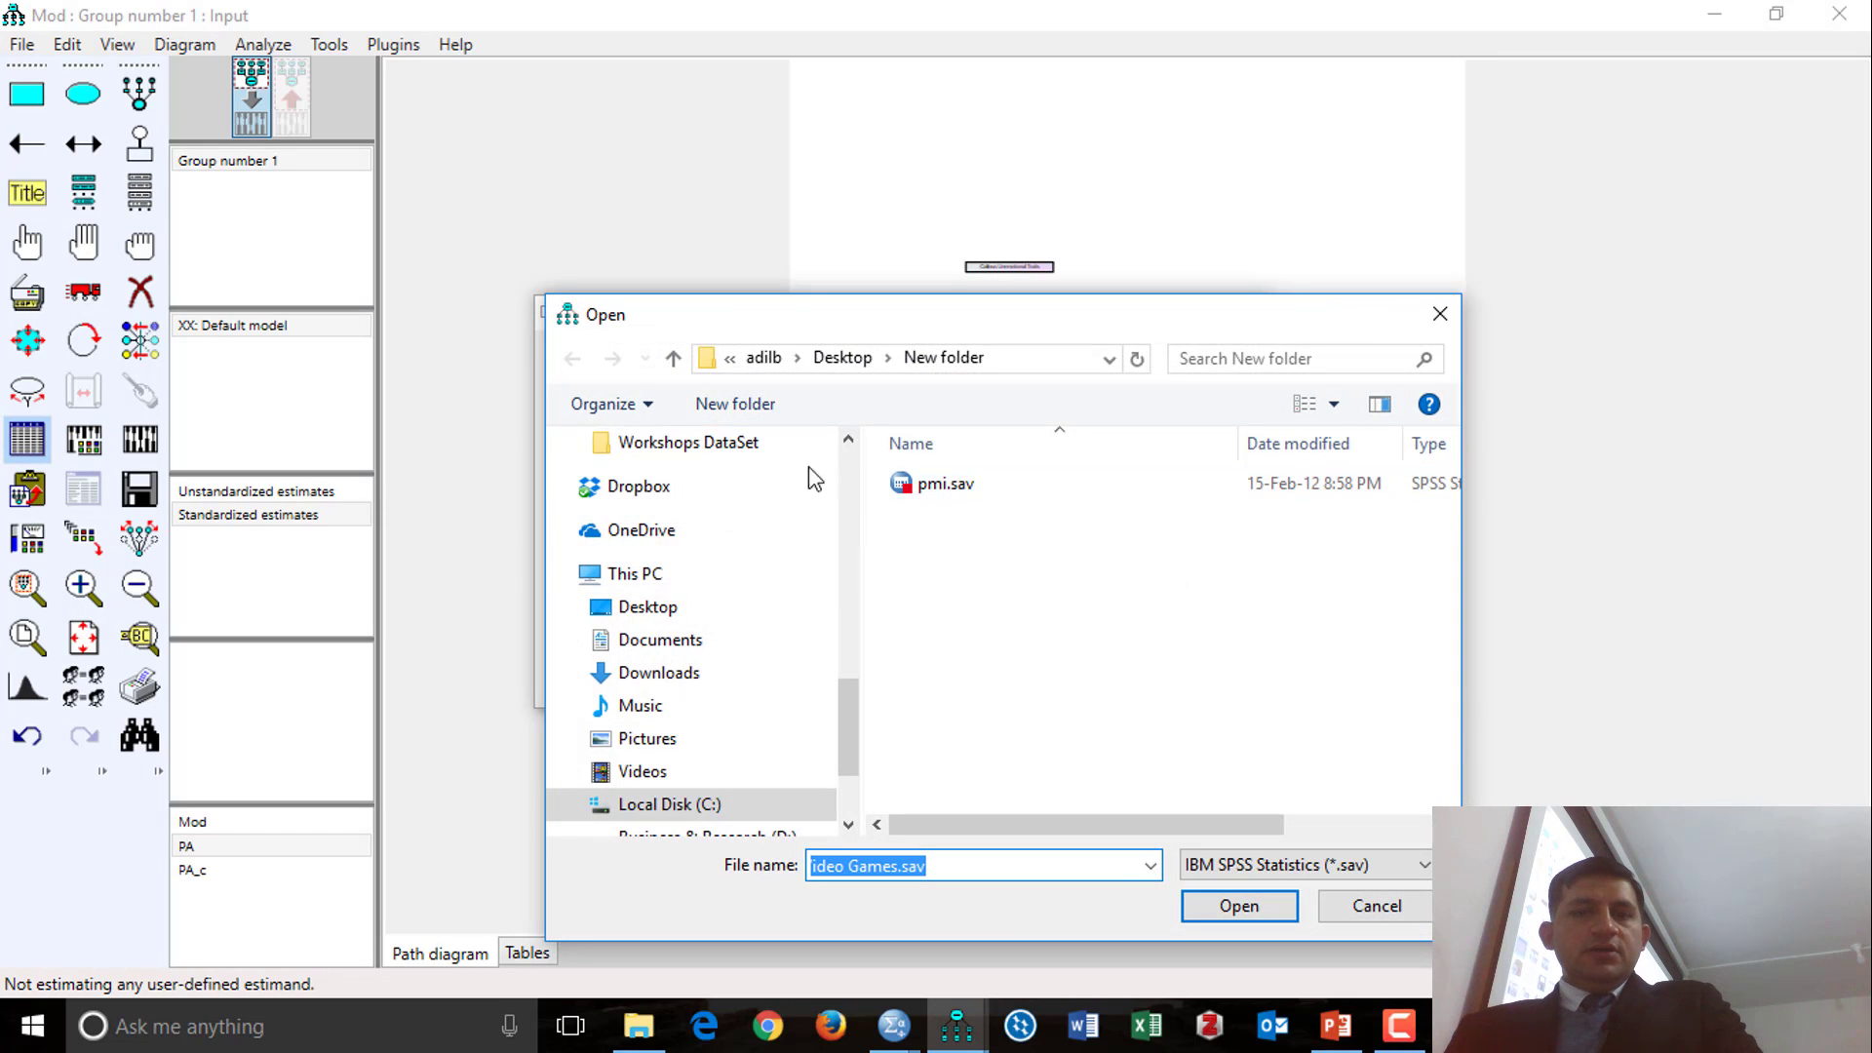
left_click(673, 360)
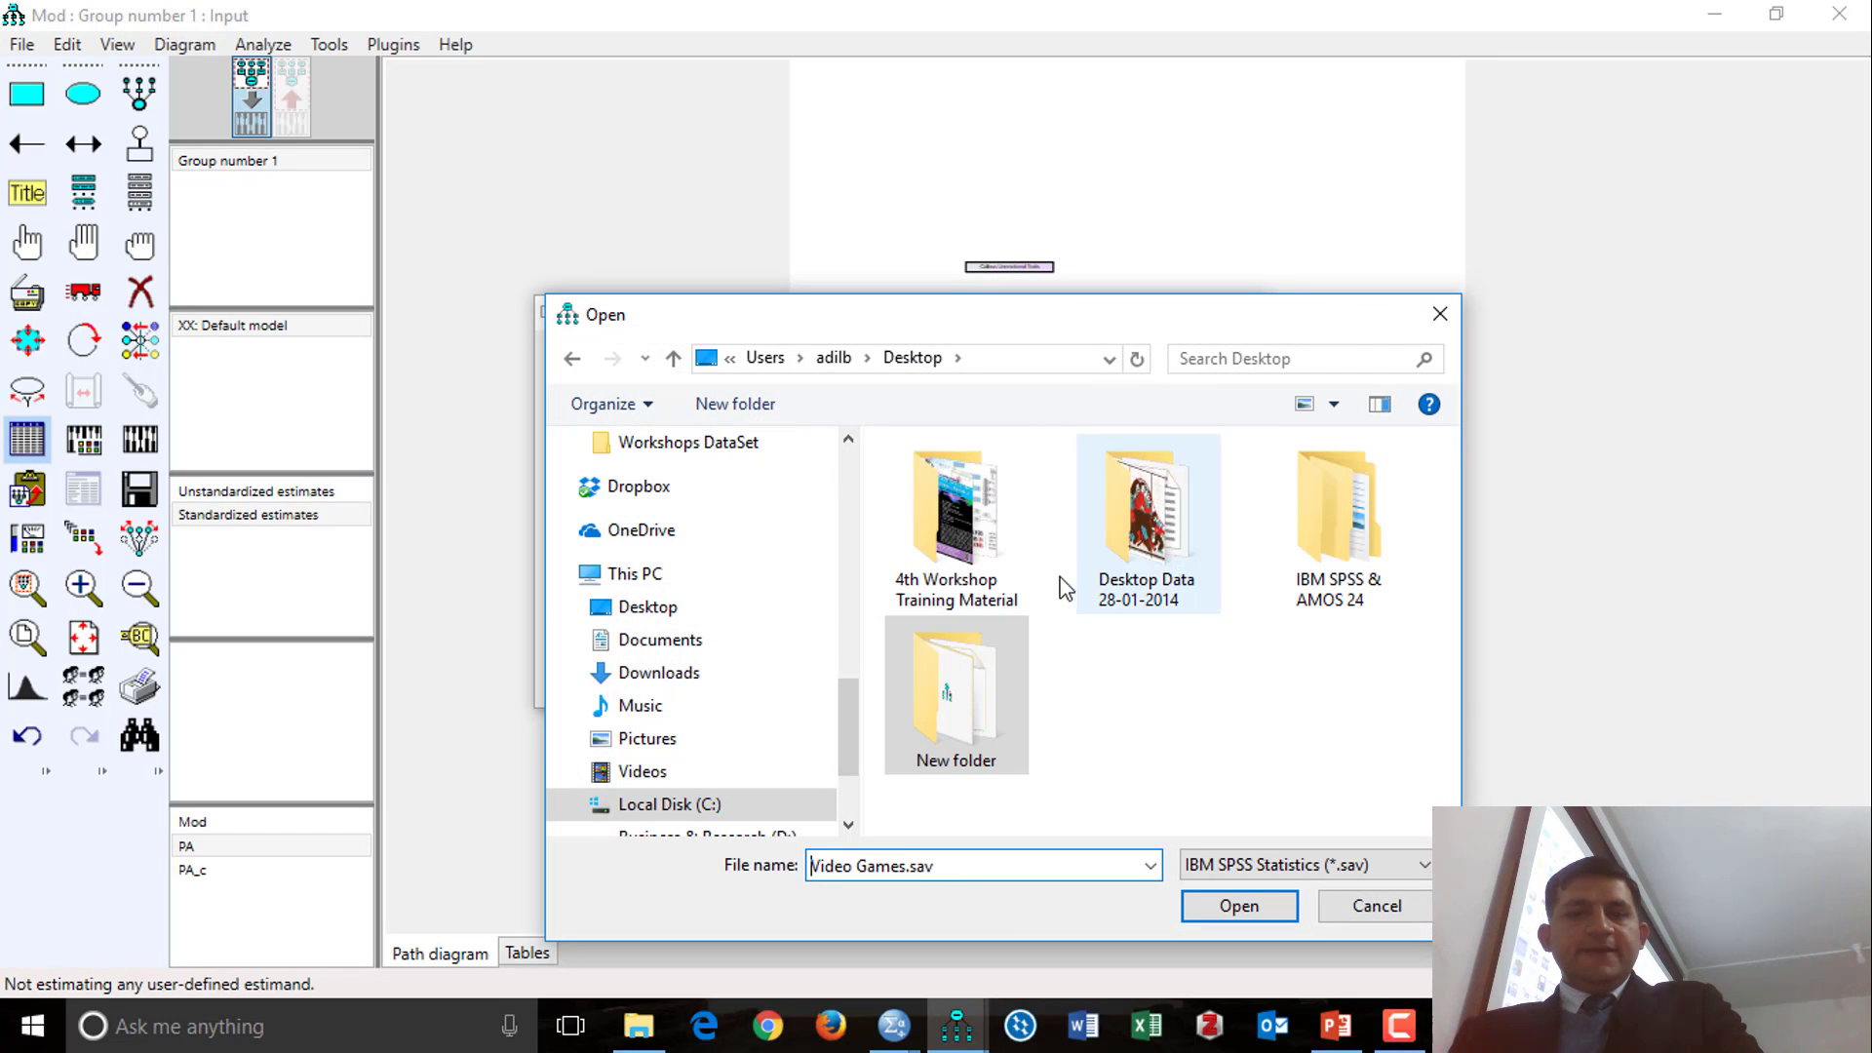
left_click(987, 554)
double_click(988, 554)
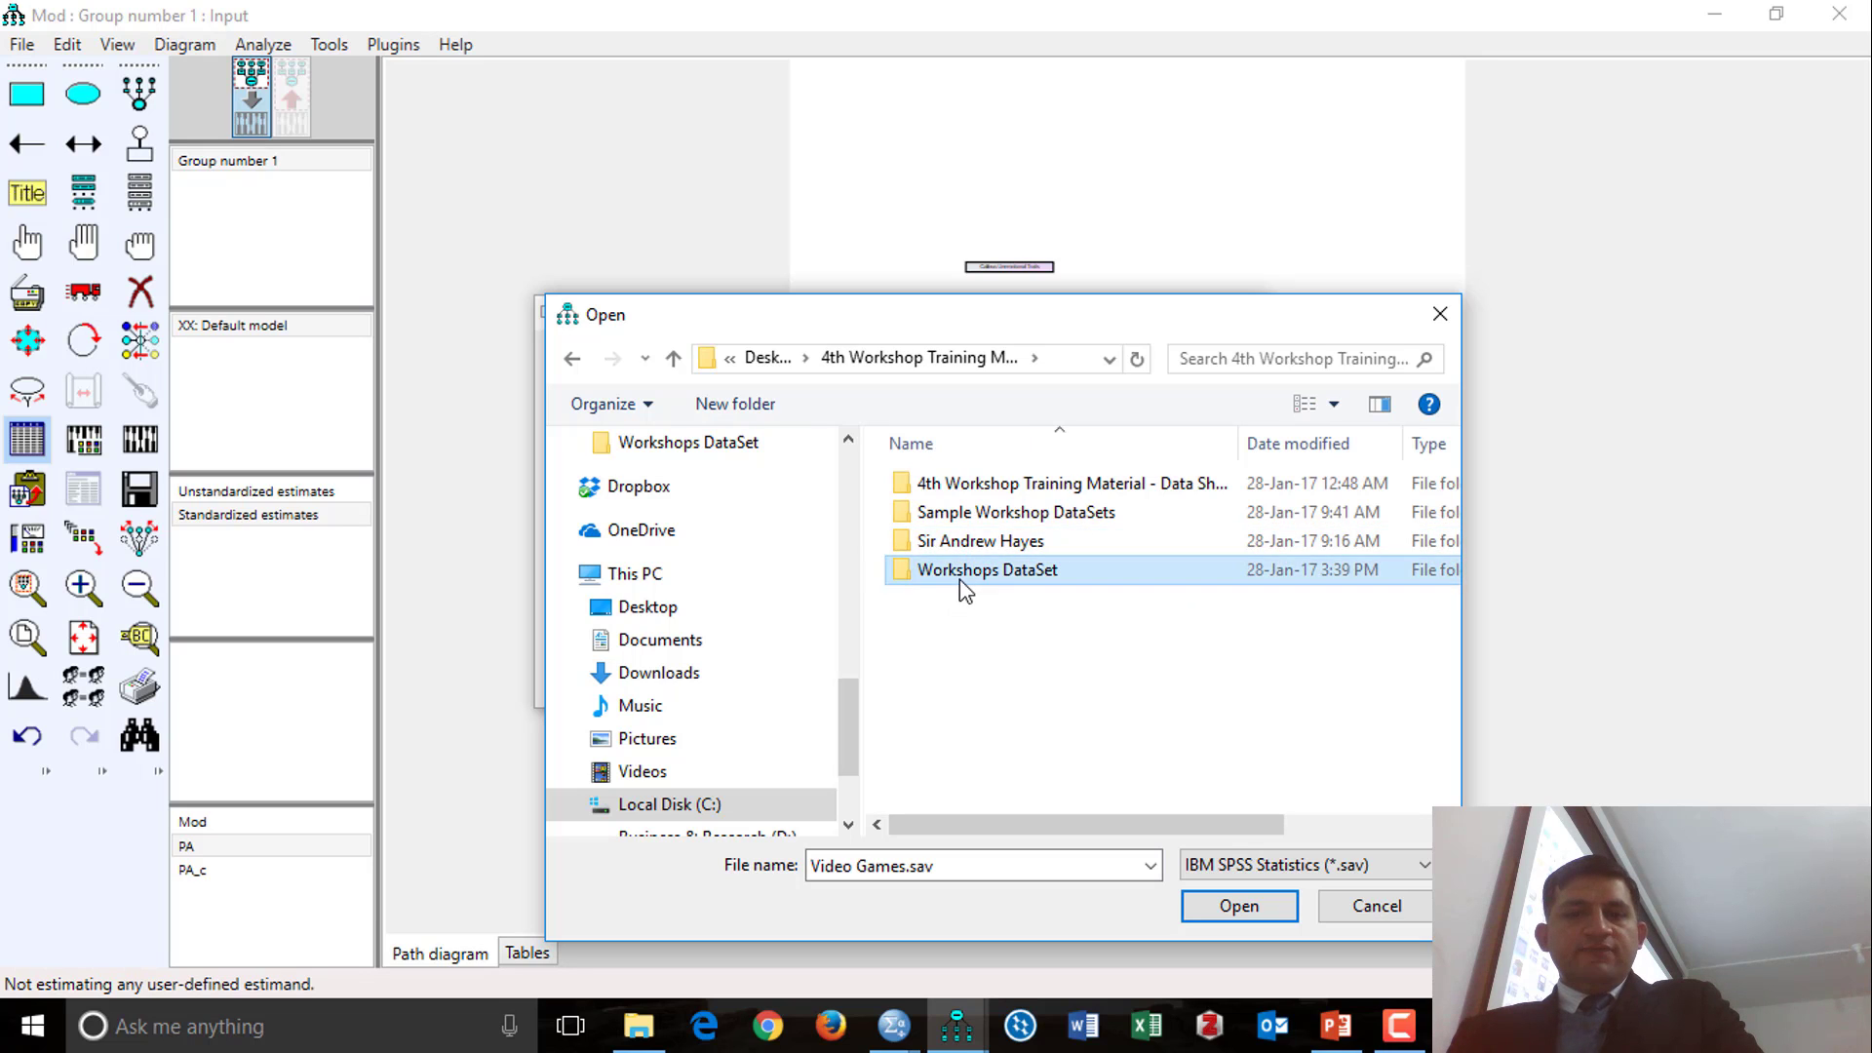
double_click(959, 574)
left_click(963, 542)
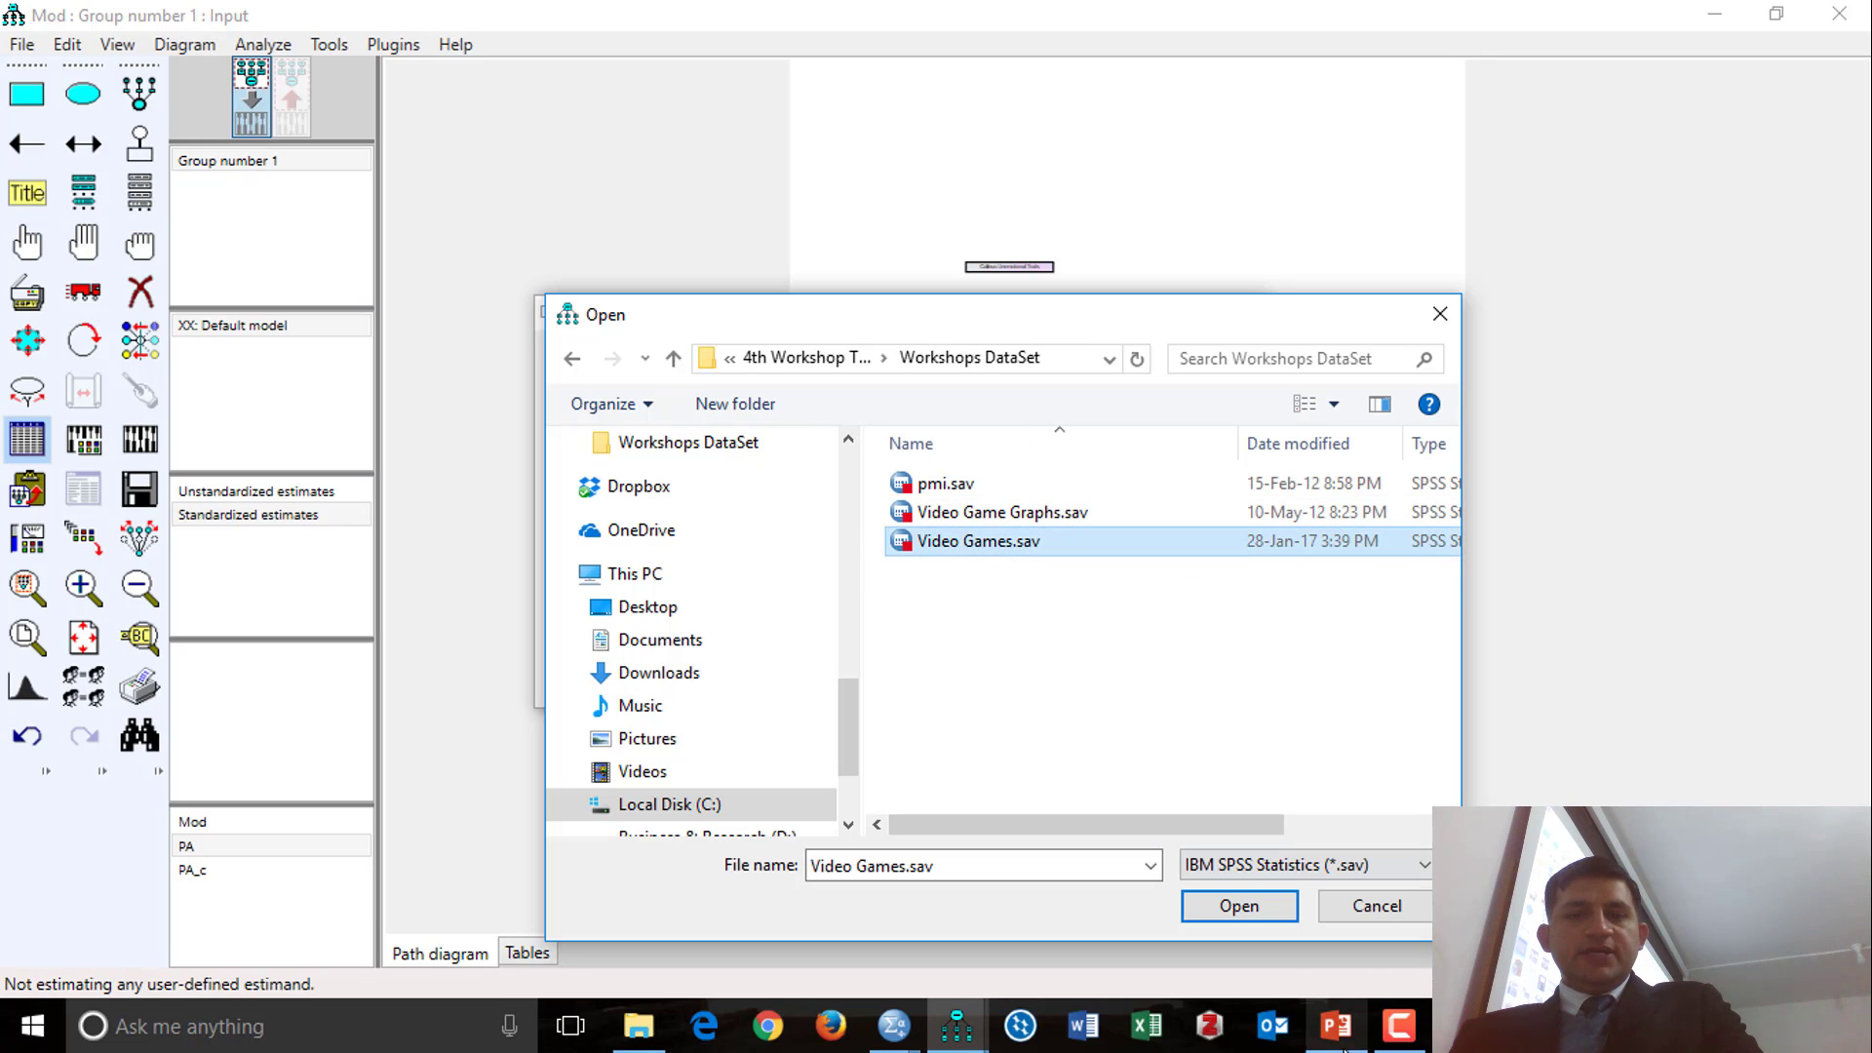
left_click(1266, 903)
left_click(765, 619)
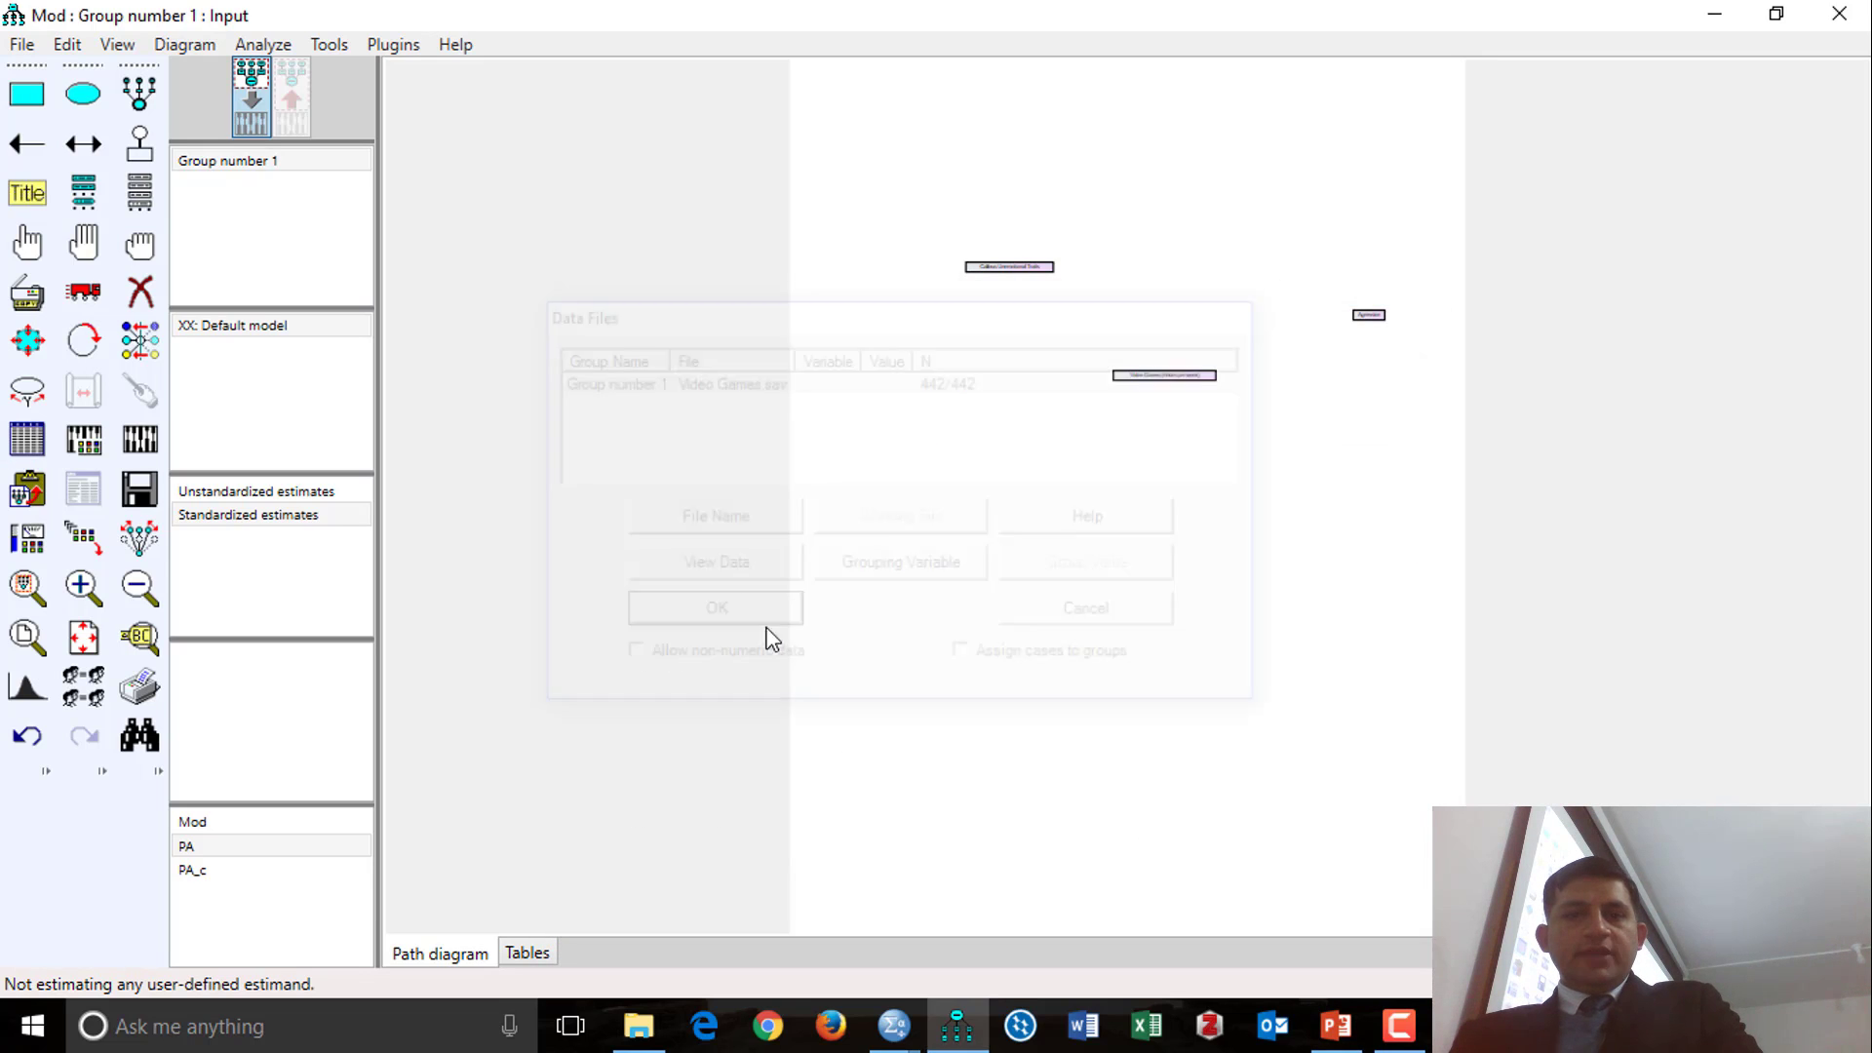
Step: Place the dataset variables VG_MC, CT_MC, INt_T_MC and CaUnTs on the path diagram
left_click(158, 195)
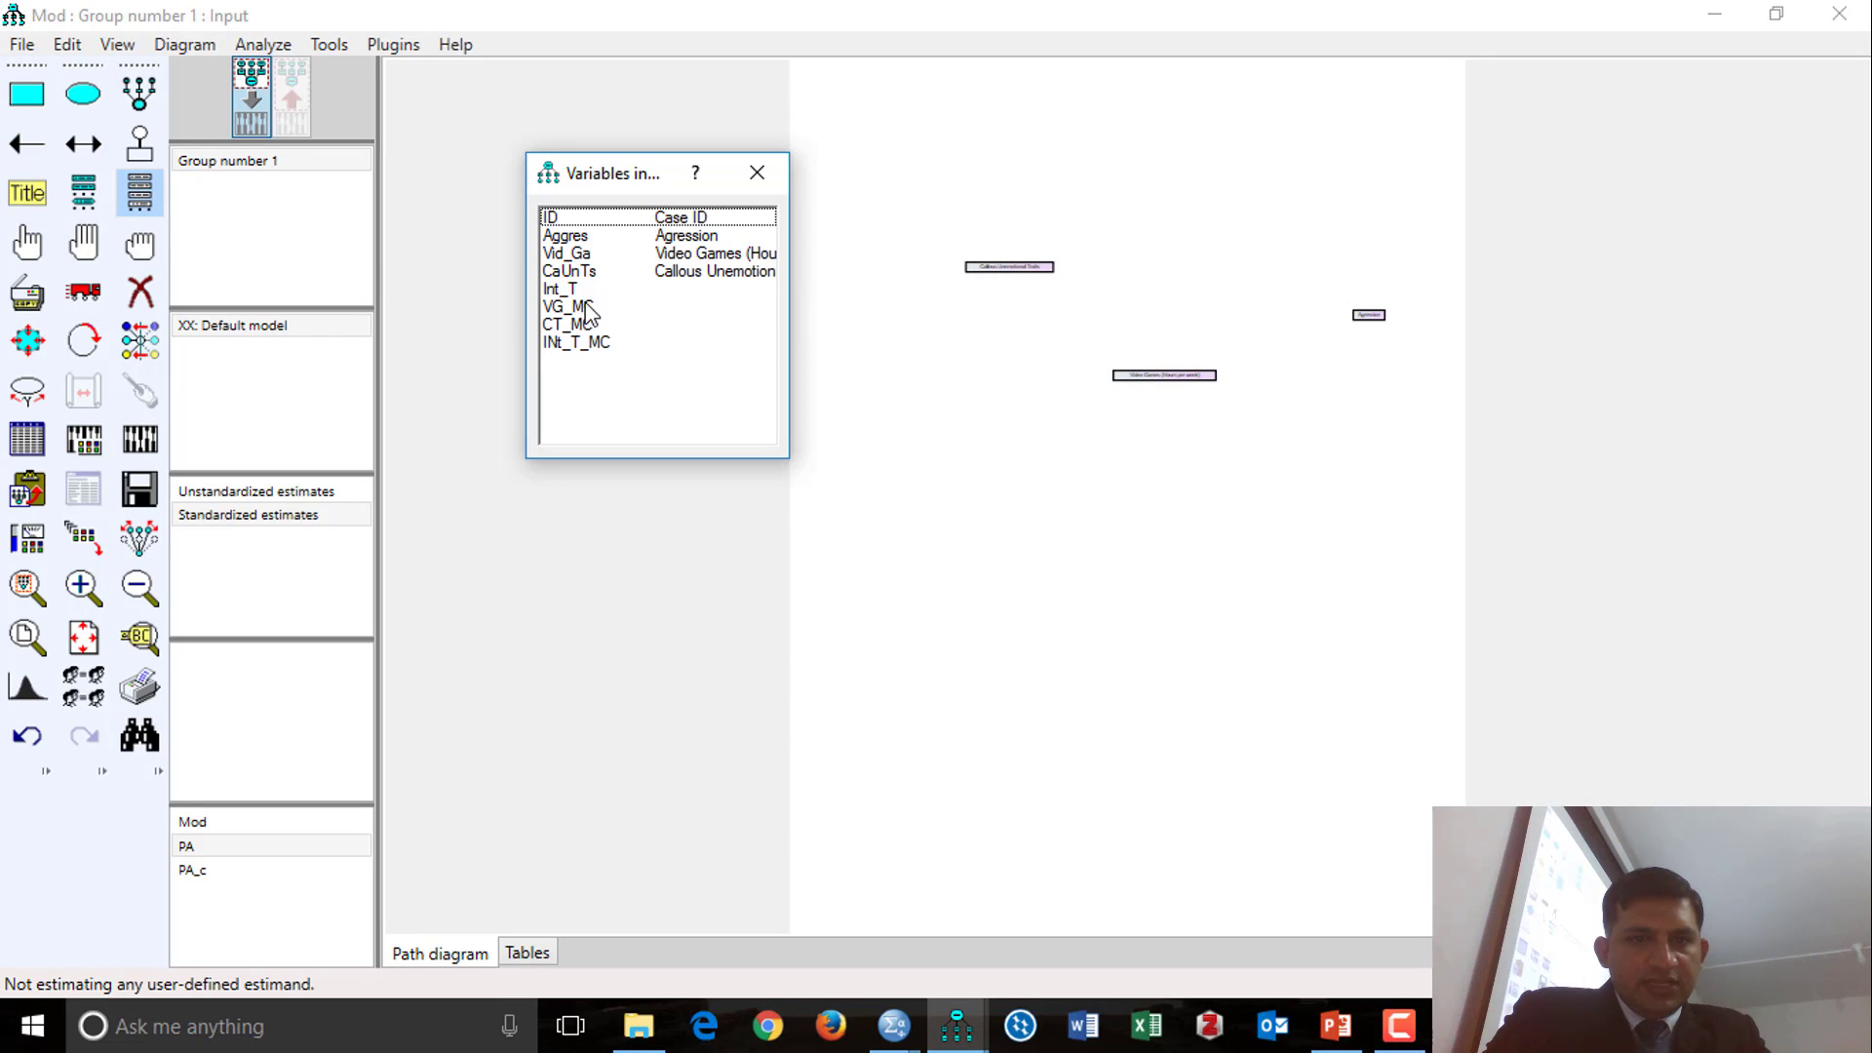
left_click_drag(588, 310, 815, 432)
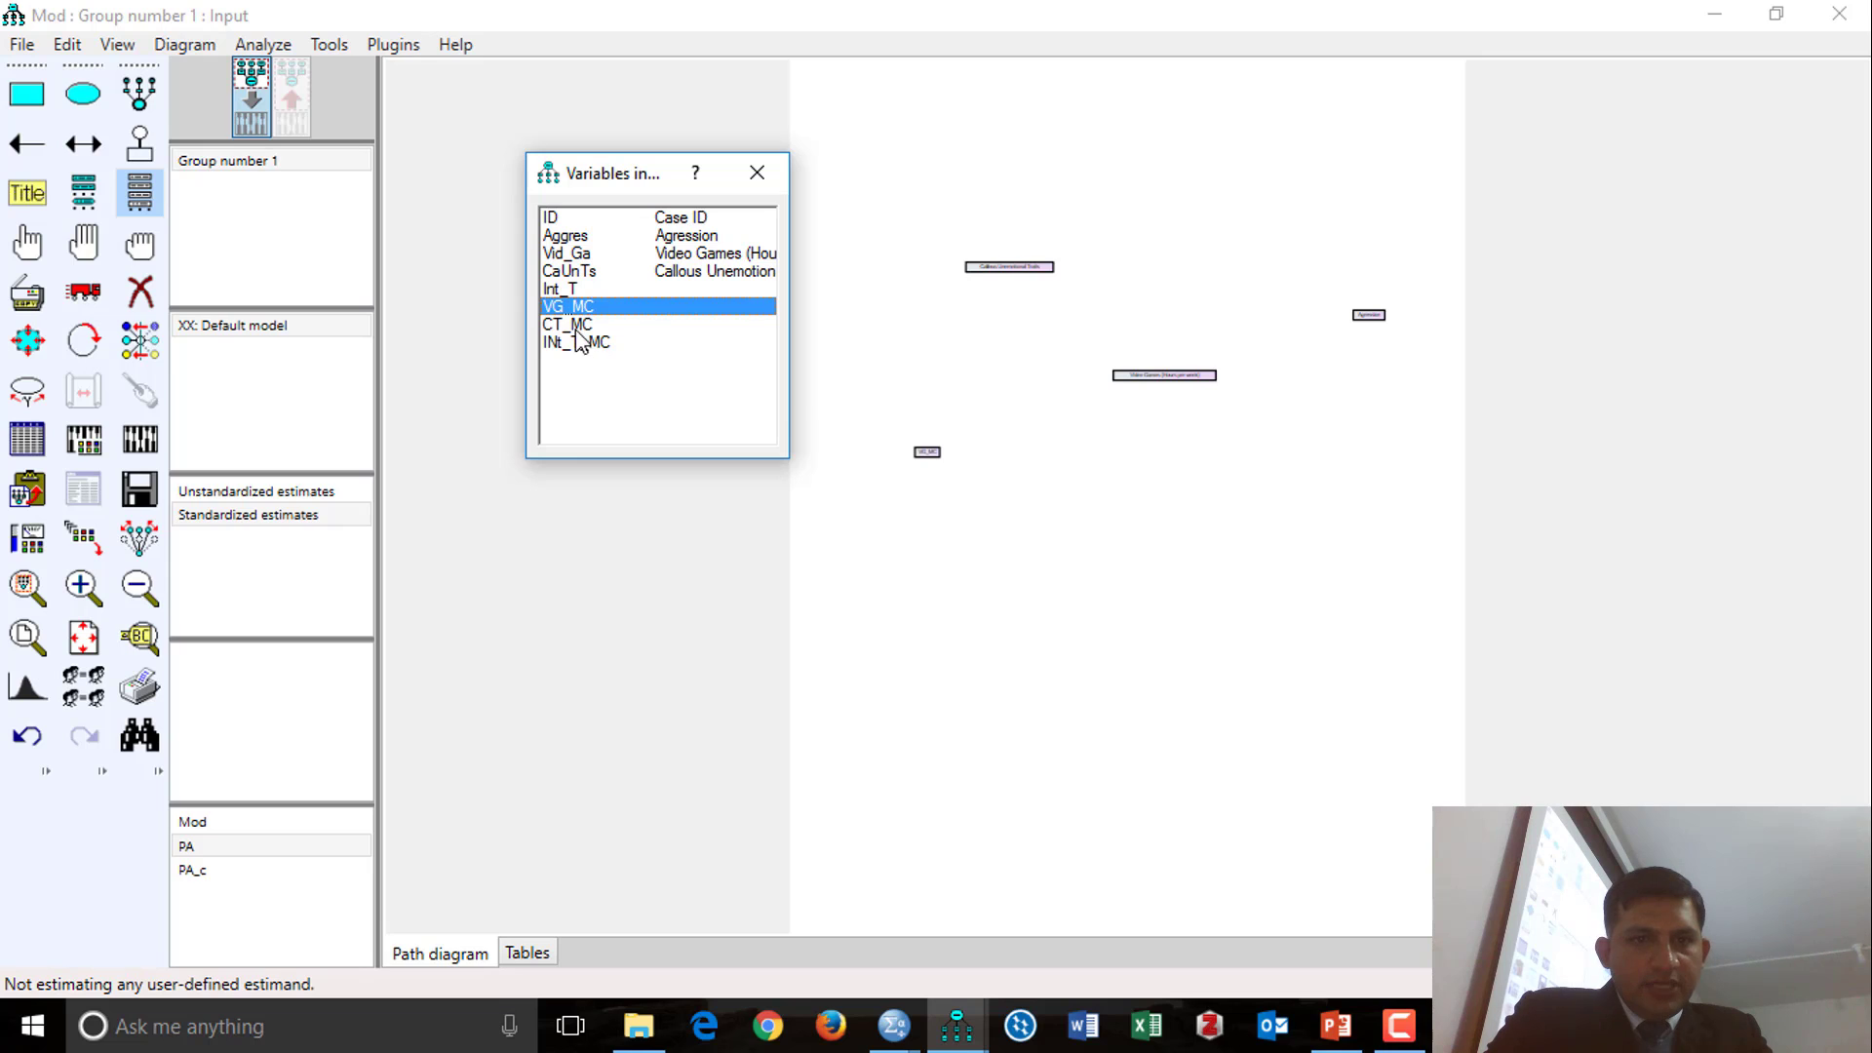
left_click_drag(576, 332, 951, 470)
left_click_drag(556, 348, 966, 562)
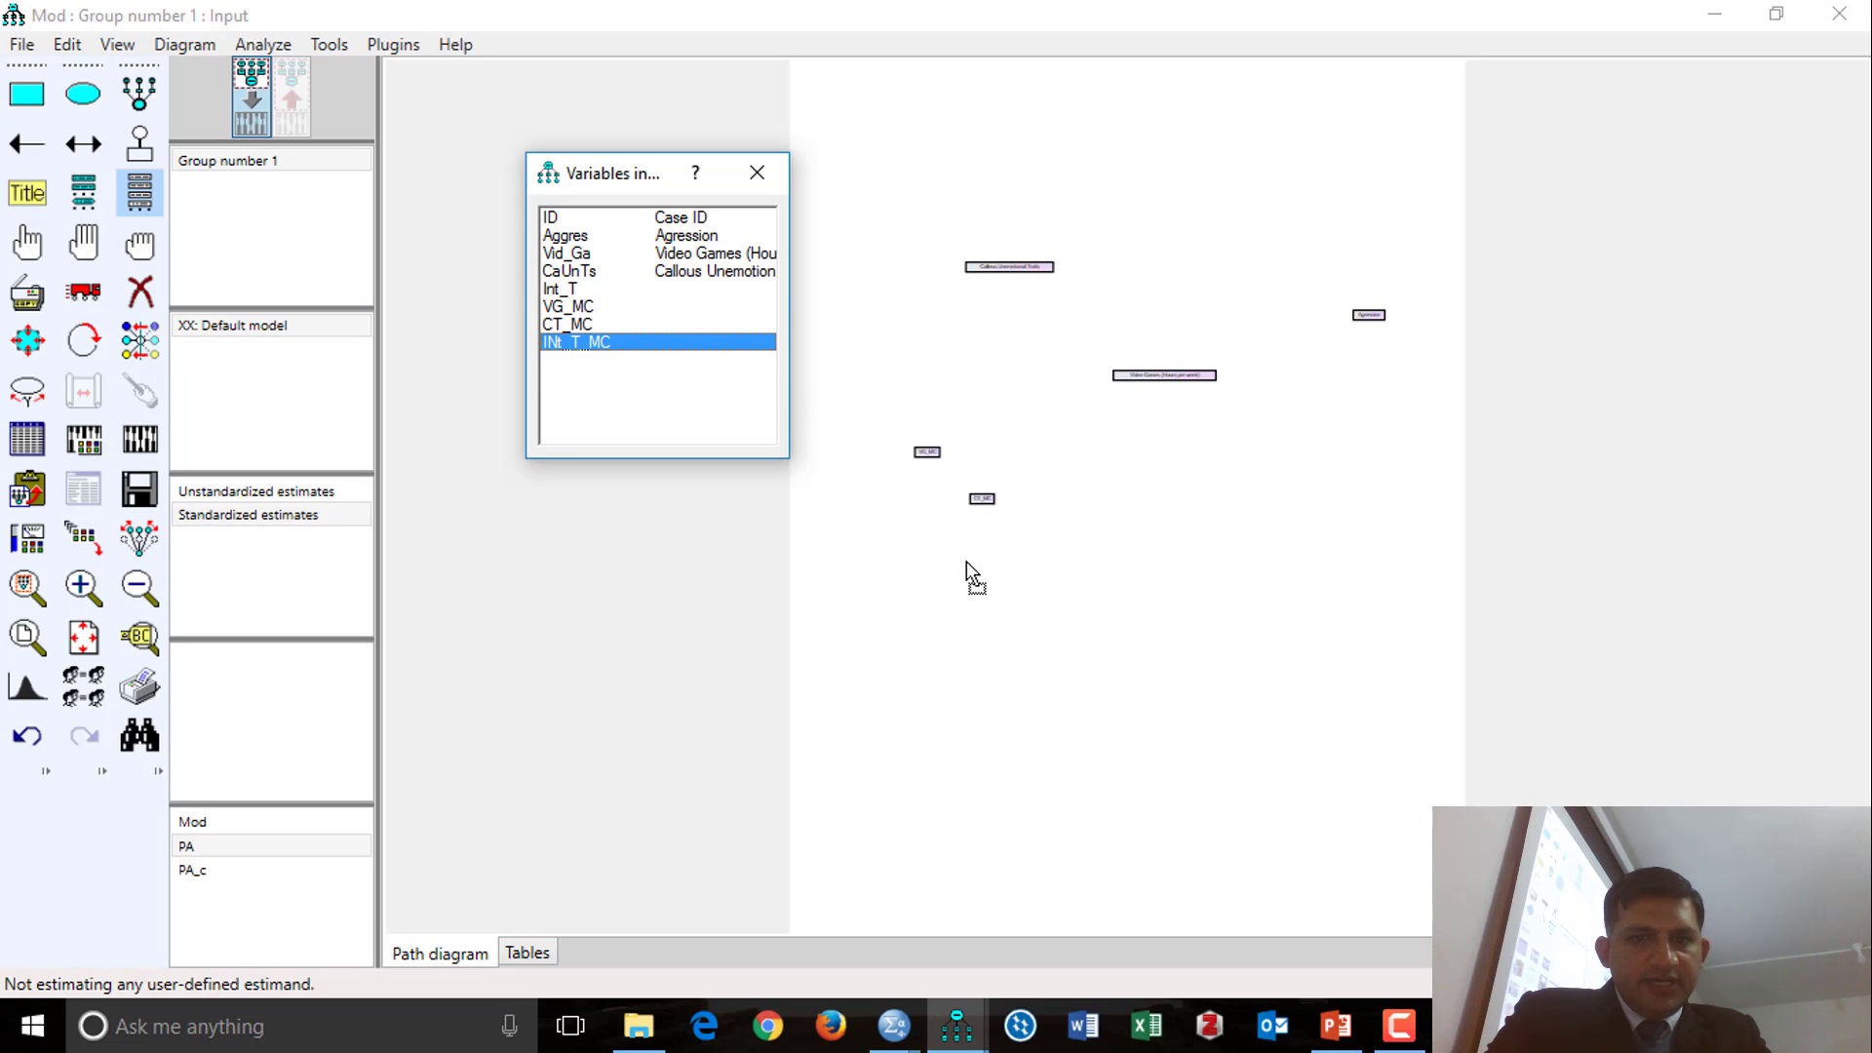
left_click_drag(575, 281, 1057, 564)
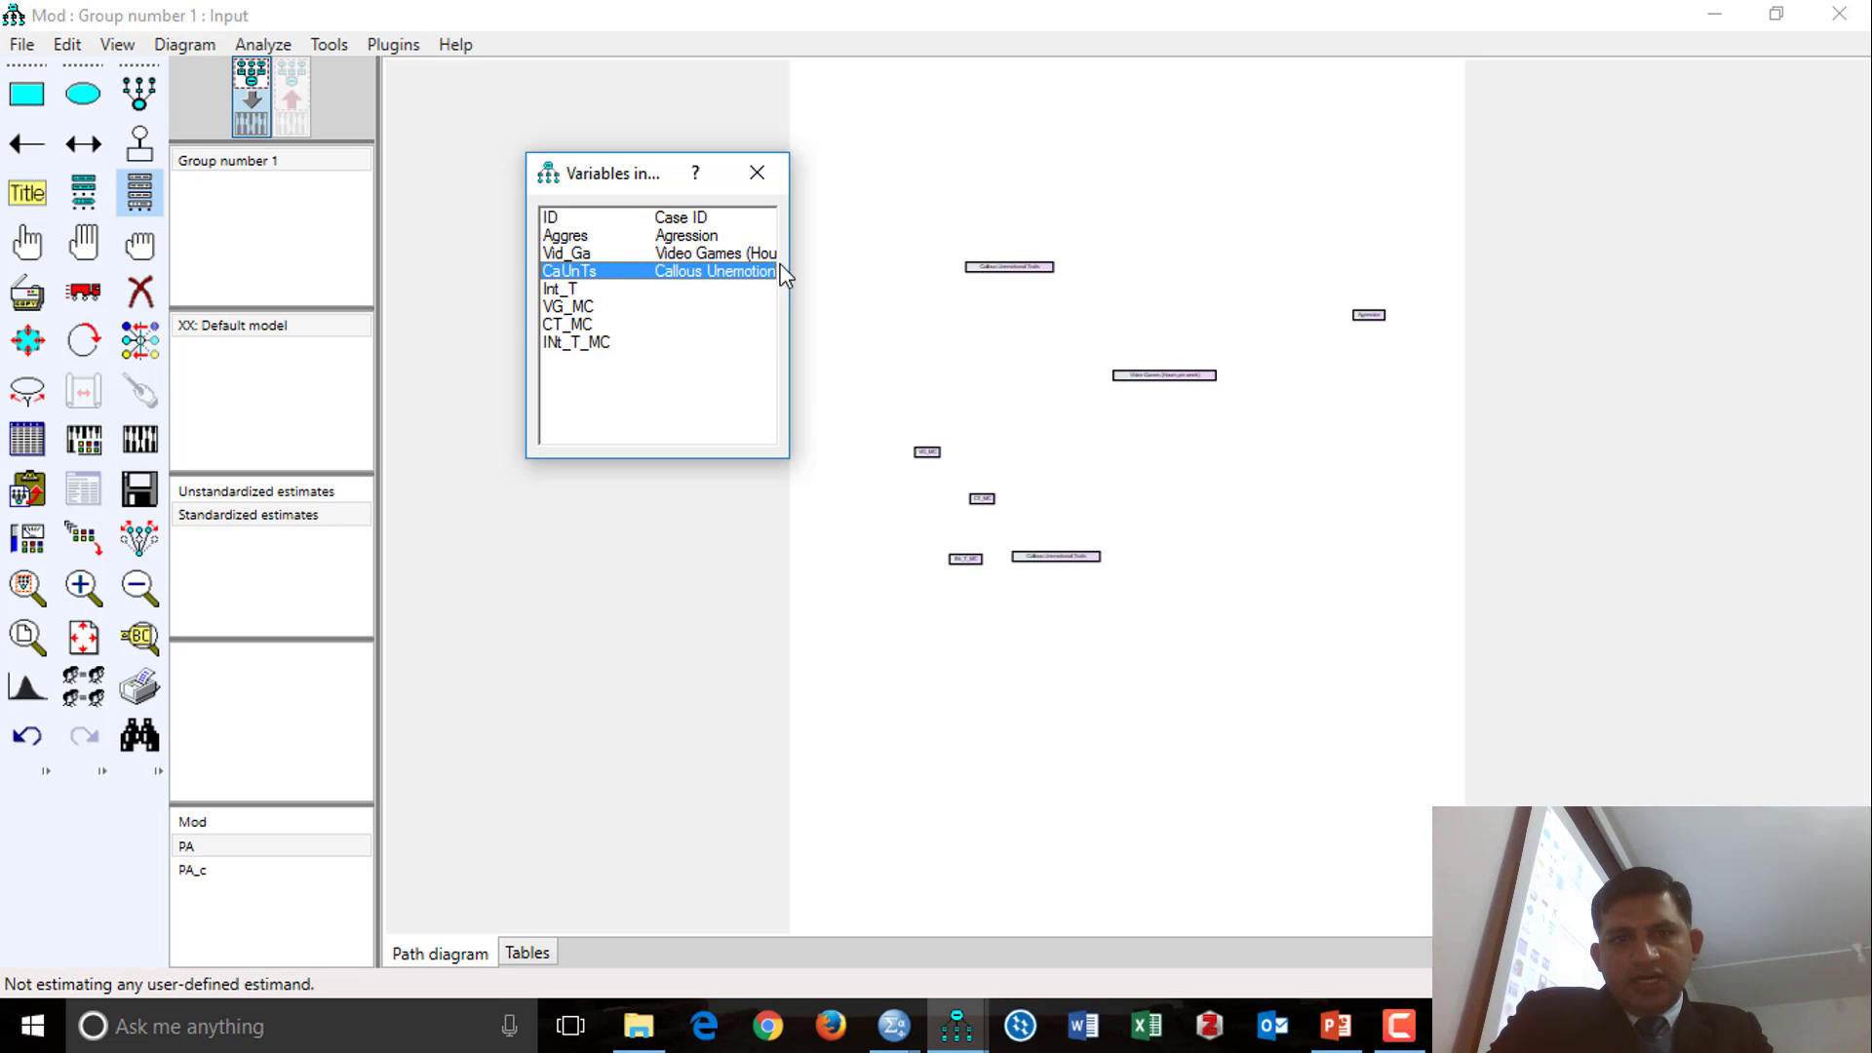
left_click(766, 177)
Step: Erase the three earlier boxes for callous unemotional traits, video games and aggression near the top of the diagram
left_click(140, 291)
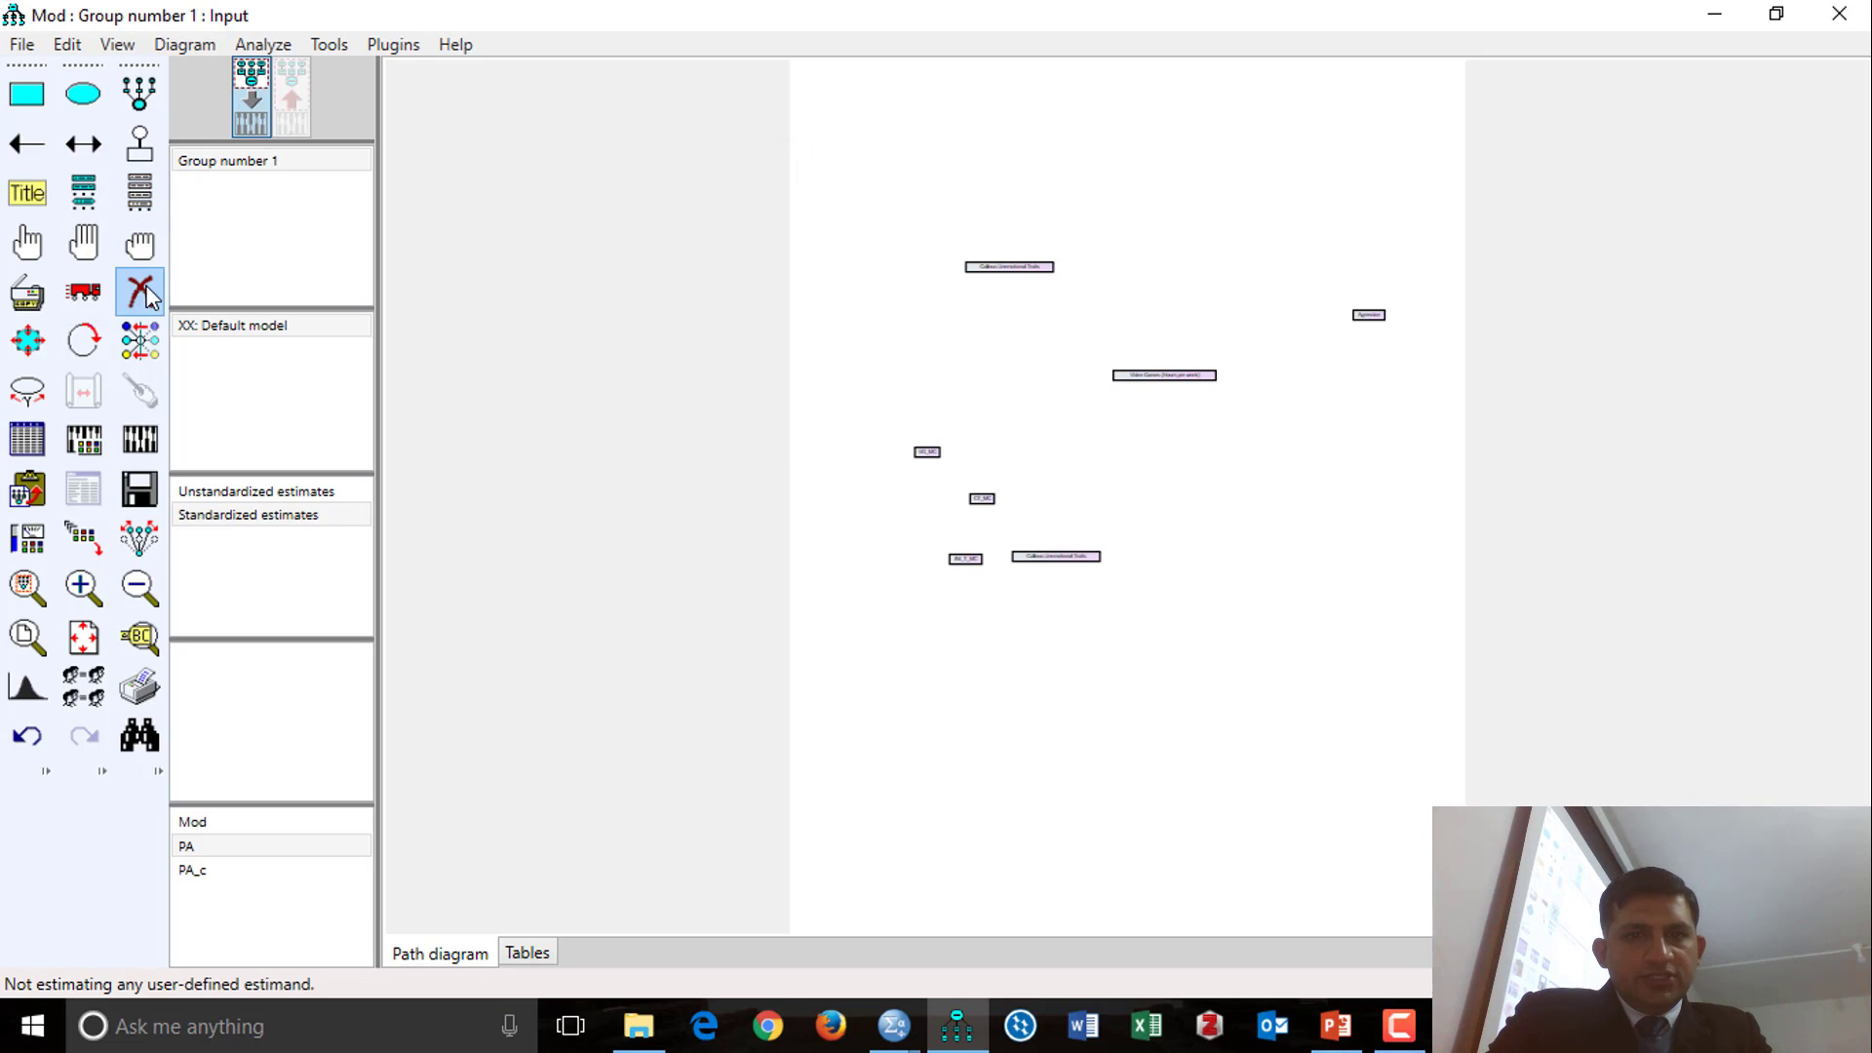
left_click(978, 267)
left_click(1160, 375)
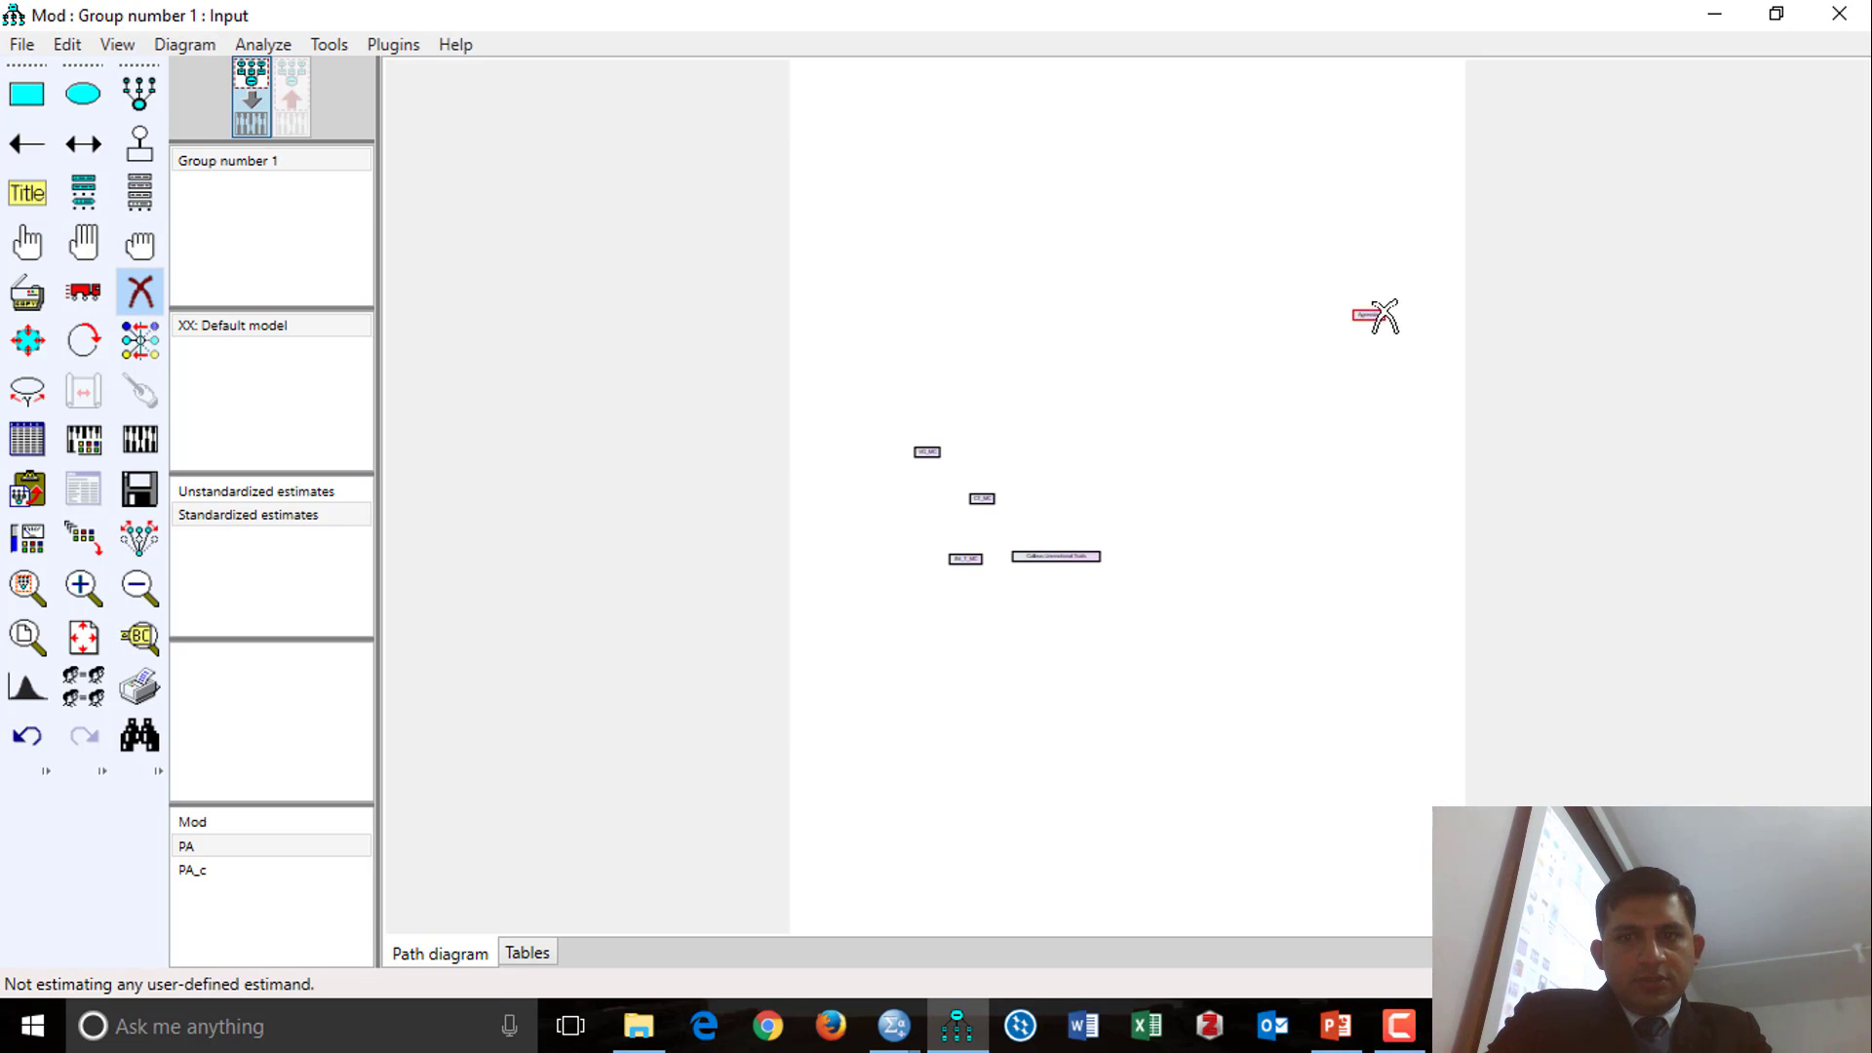
left_click(1369, 314)
Step: Select all four remaining variable boxes and enlarge them together into wider, taller rectangles
left_click(84, 242)
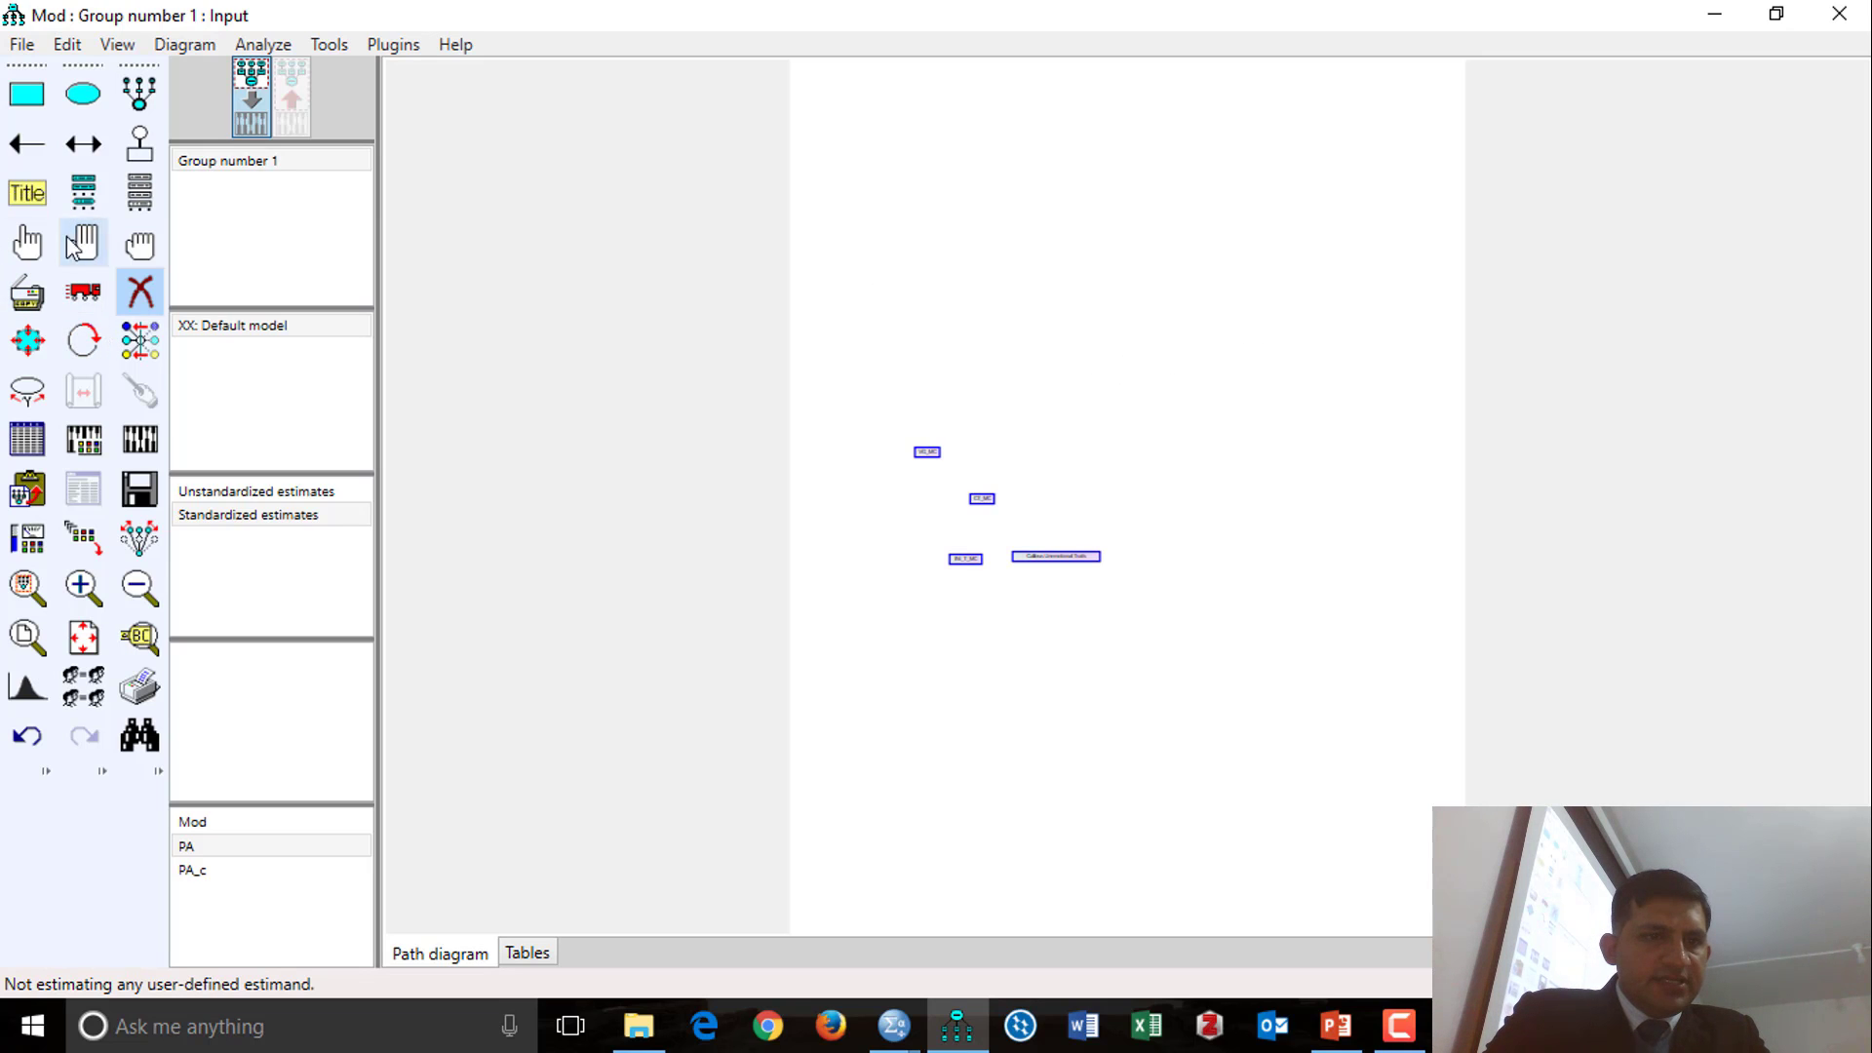
left_click(23, 298)
left_click(27, 340)
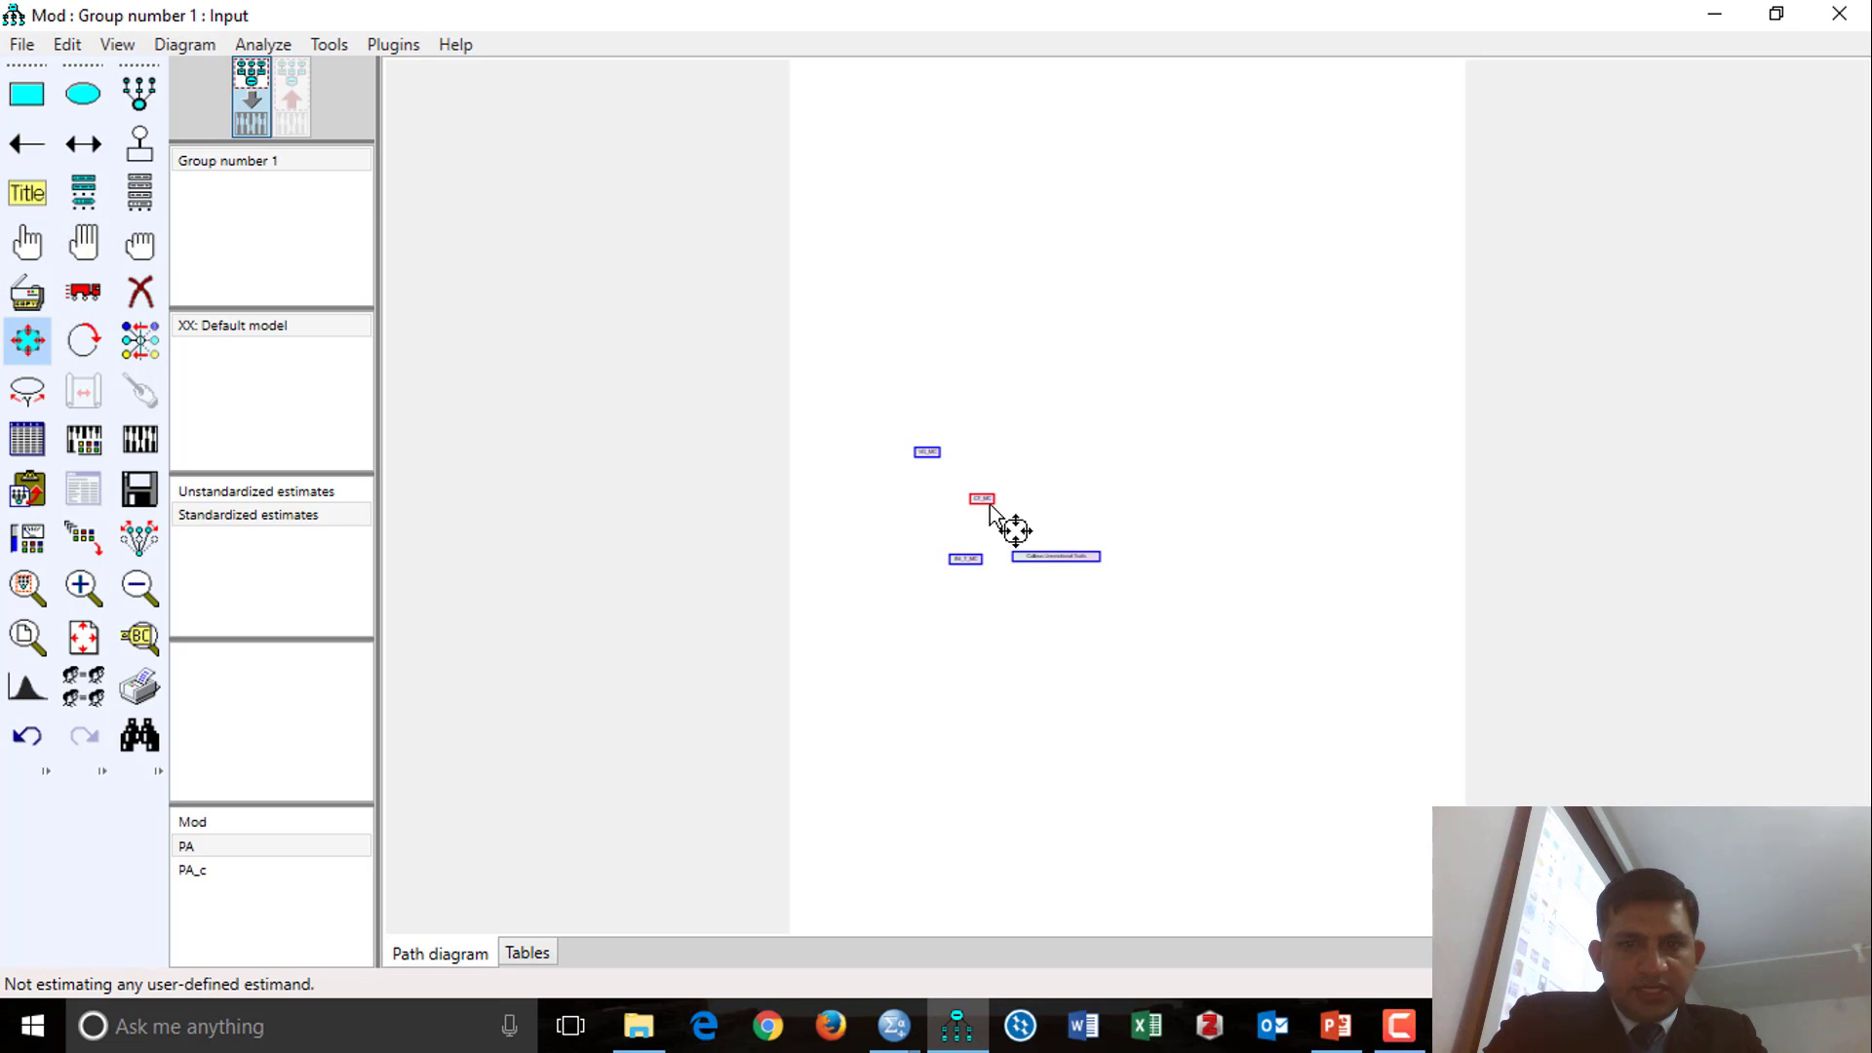
left_click_drag(1055, 485, 1043, 483)
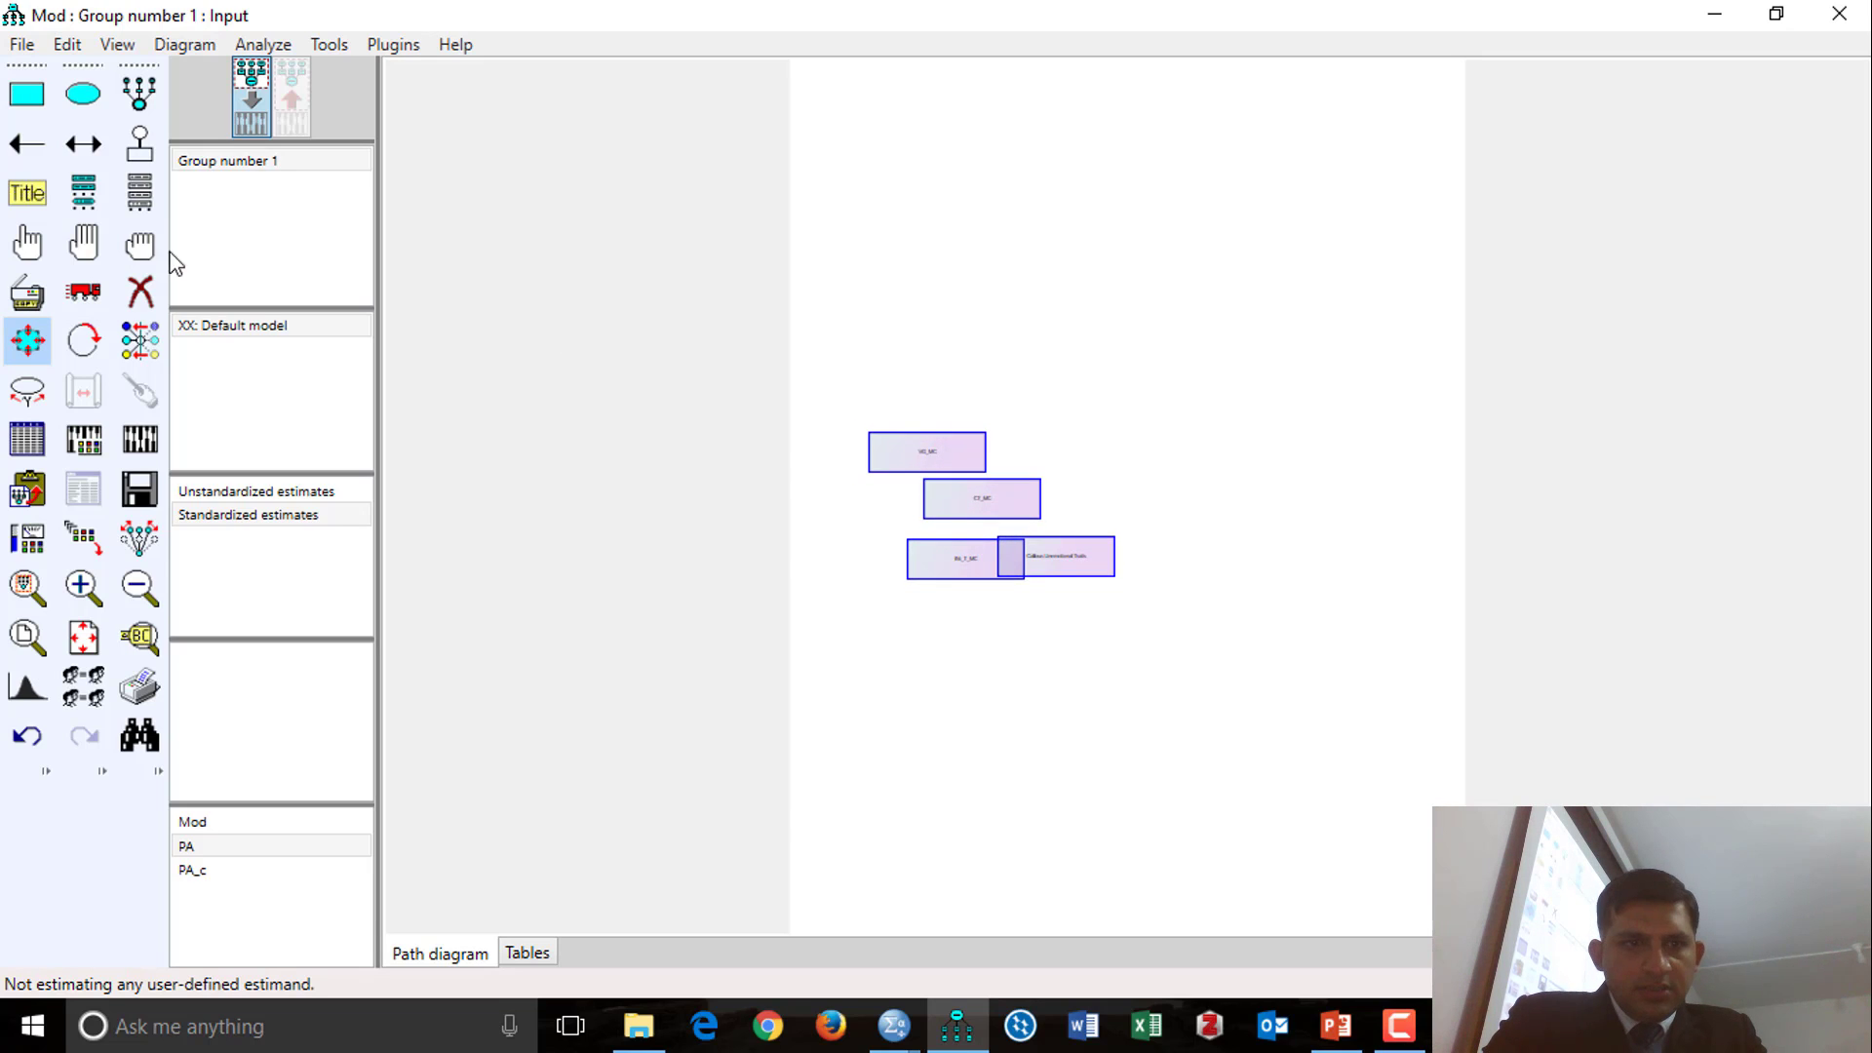
Step: Set the font size of the CT_MC variable to 25
double_click(1023, 509)
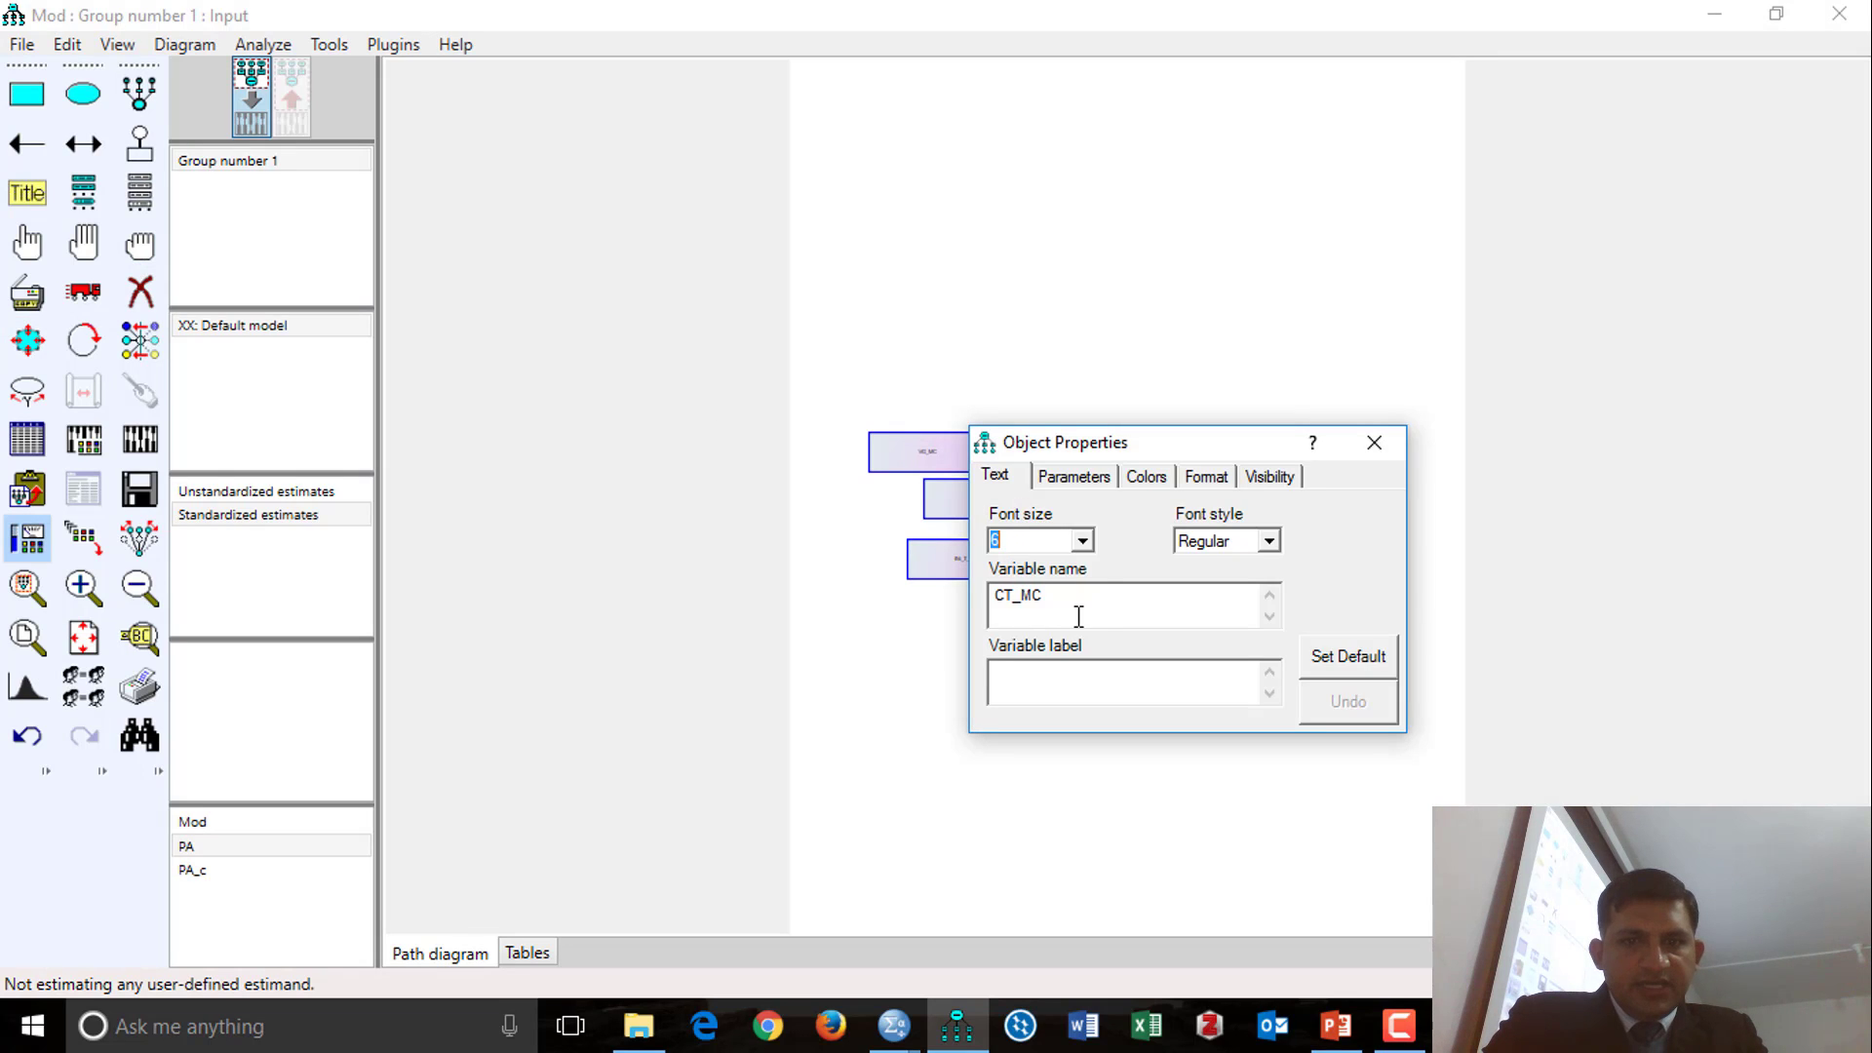
left_click(1086, 543)
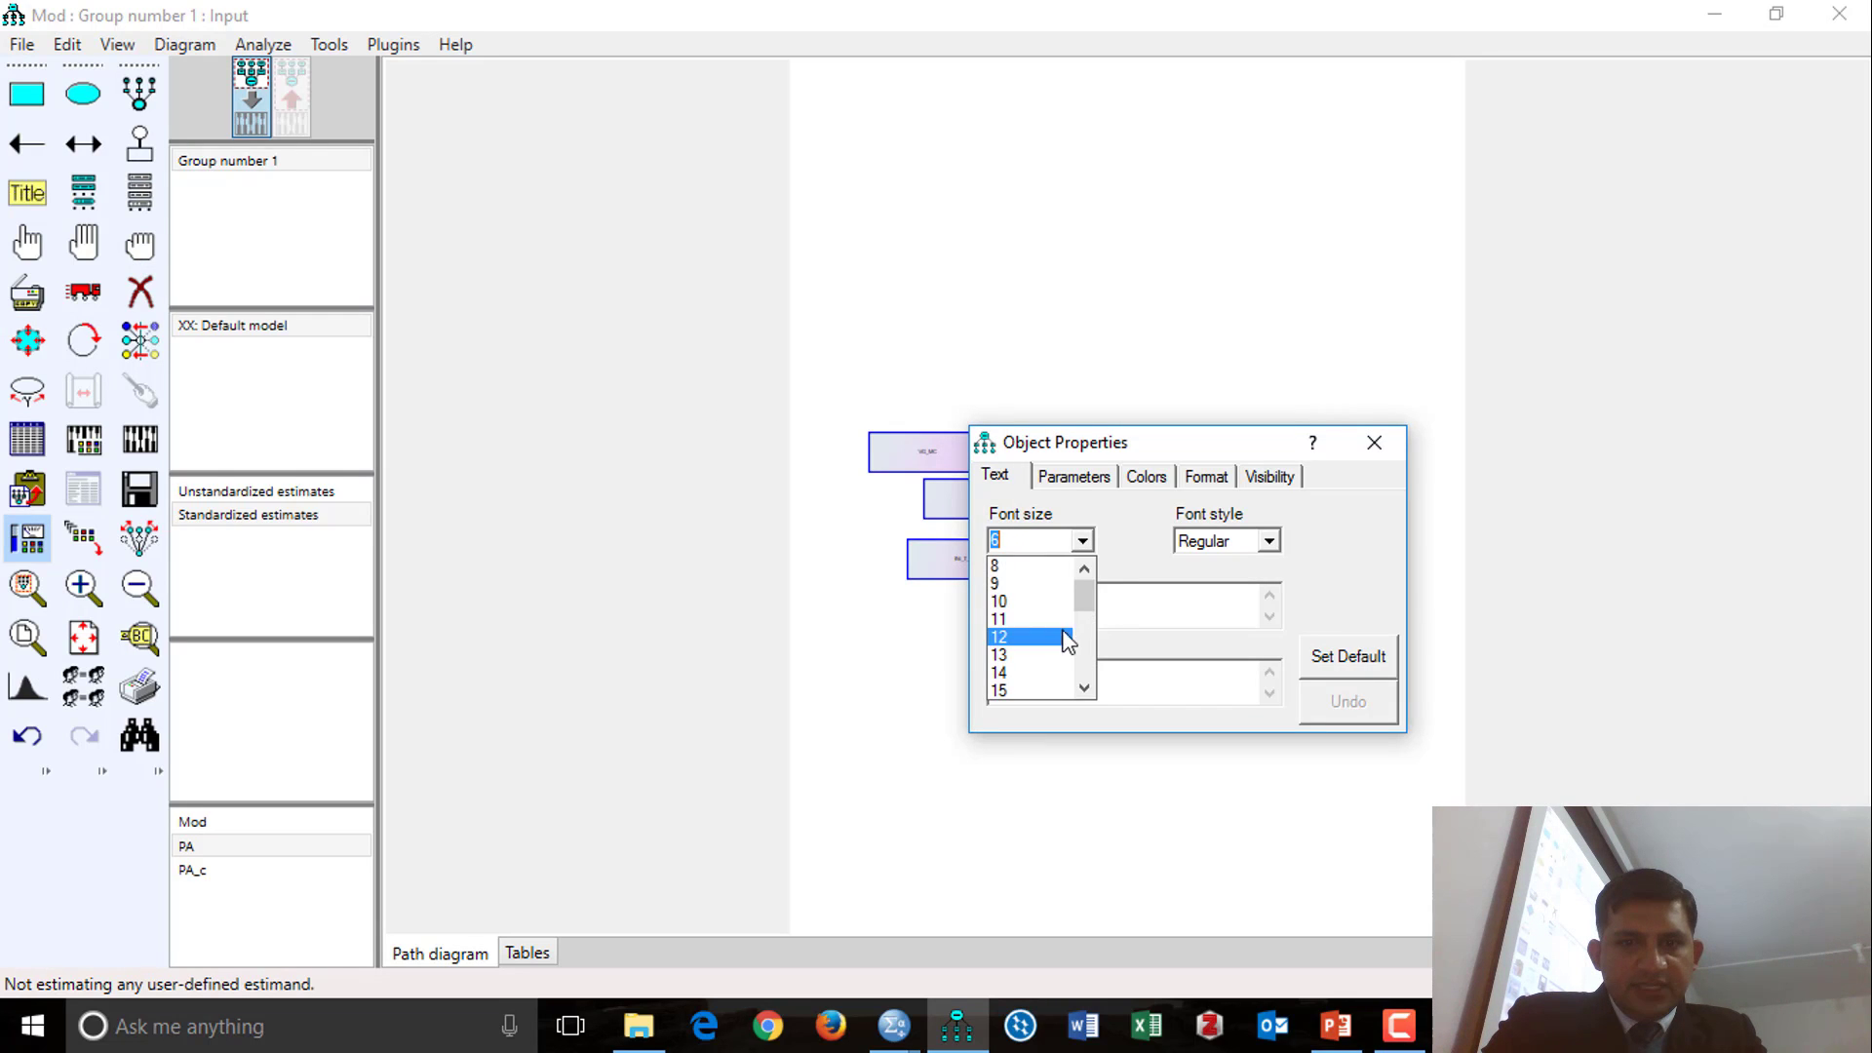
left_click(1084, 688)
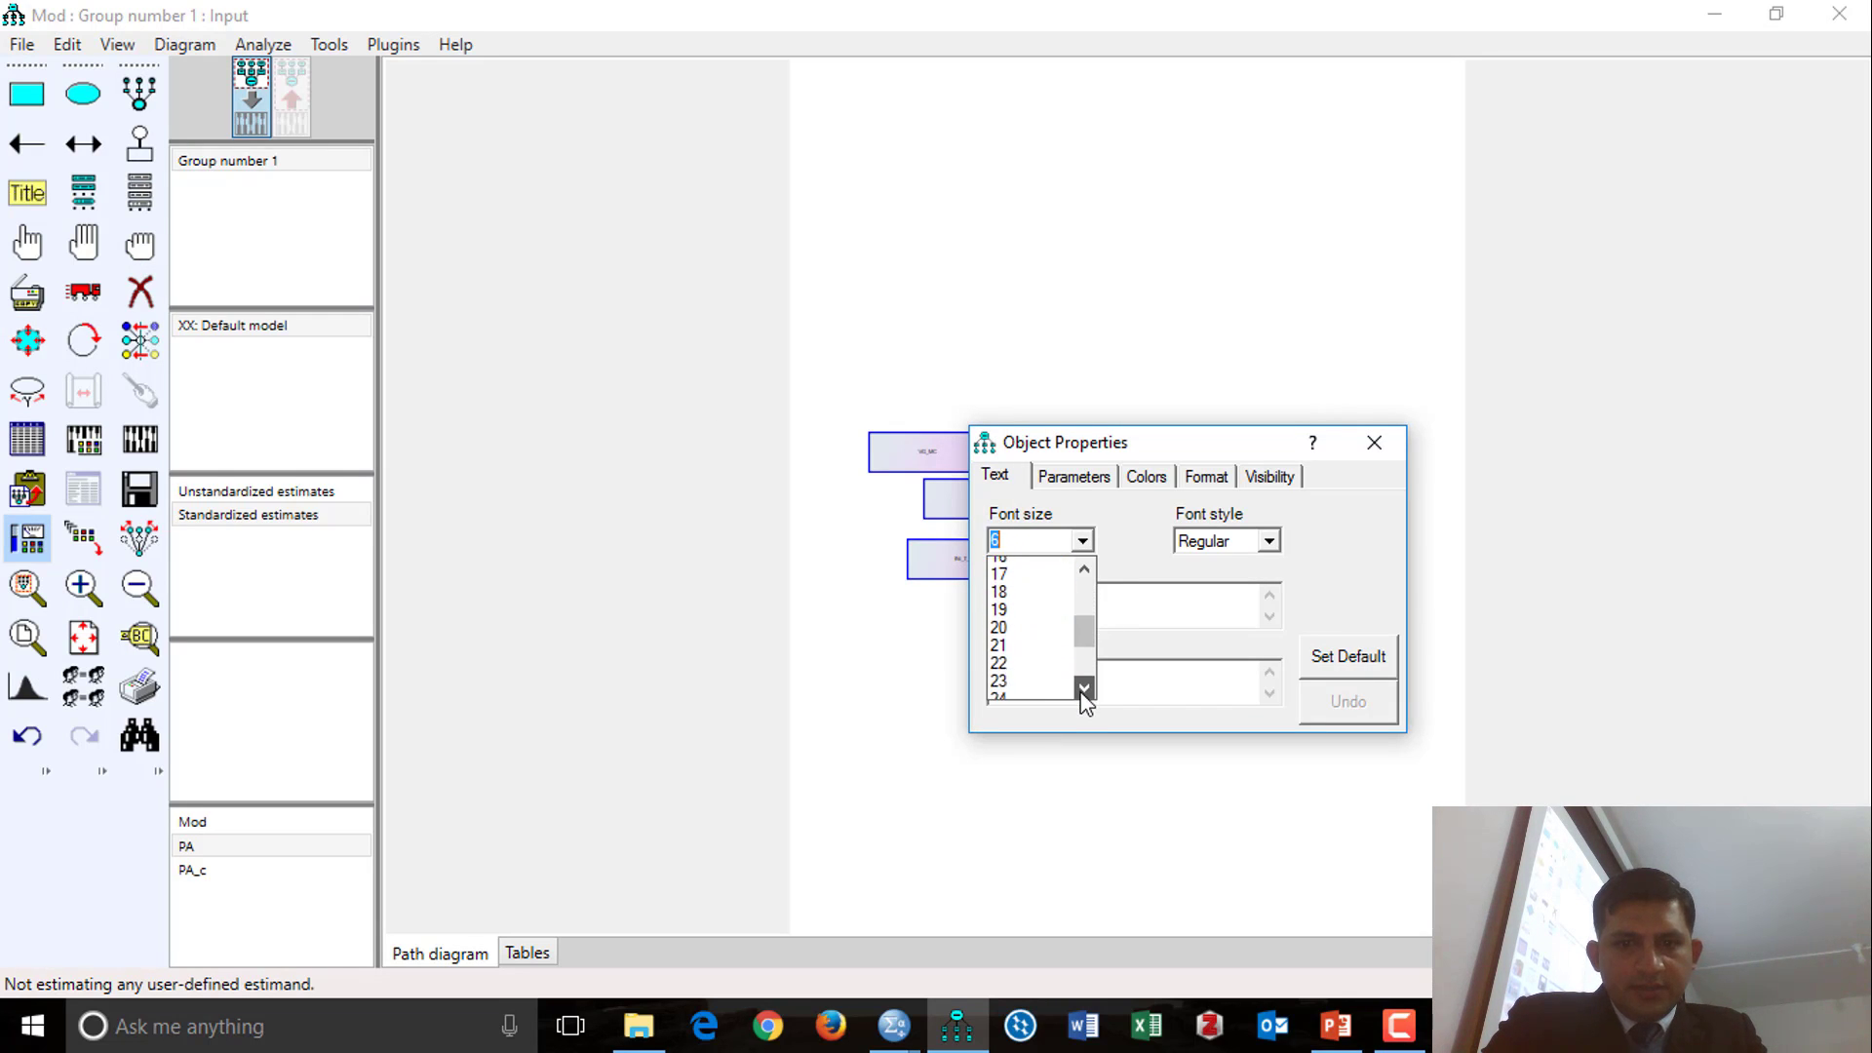
left_click(1054, 689)
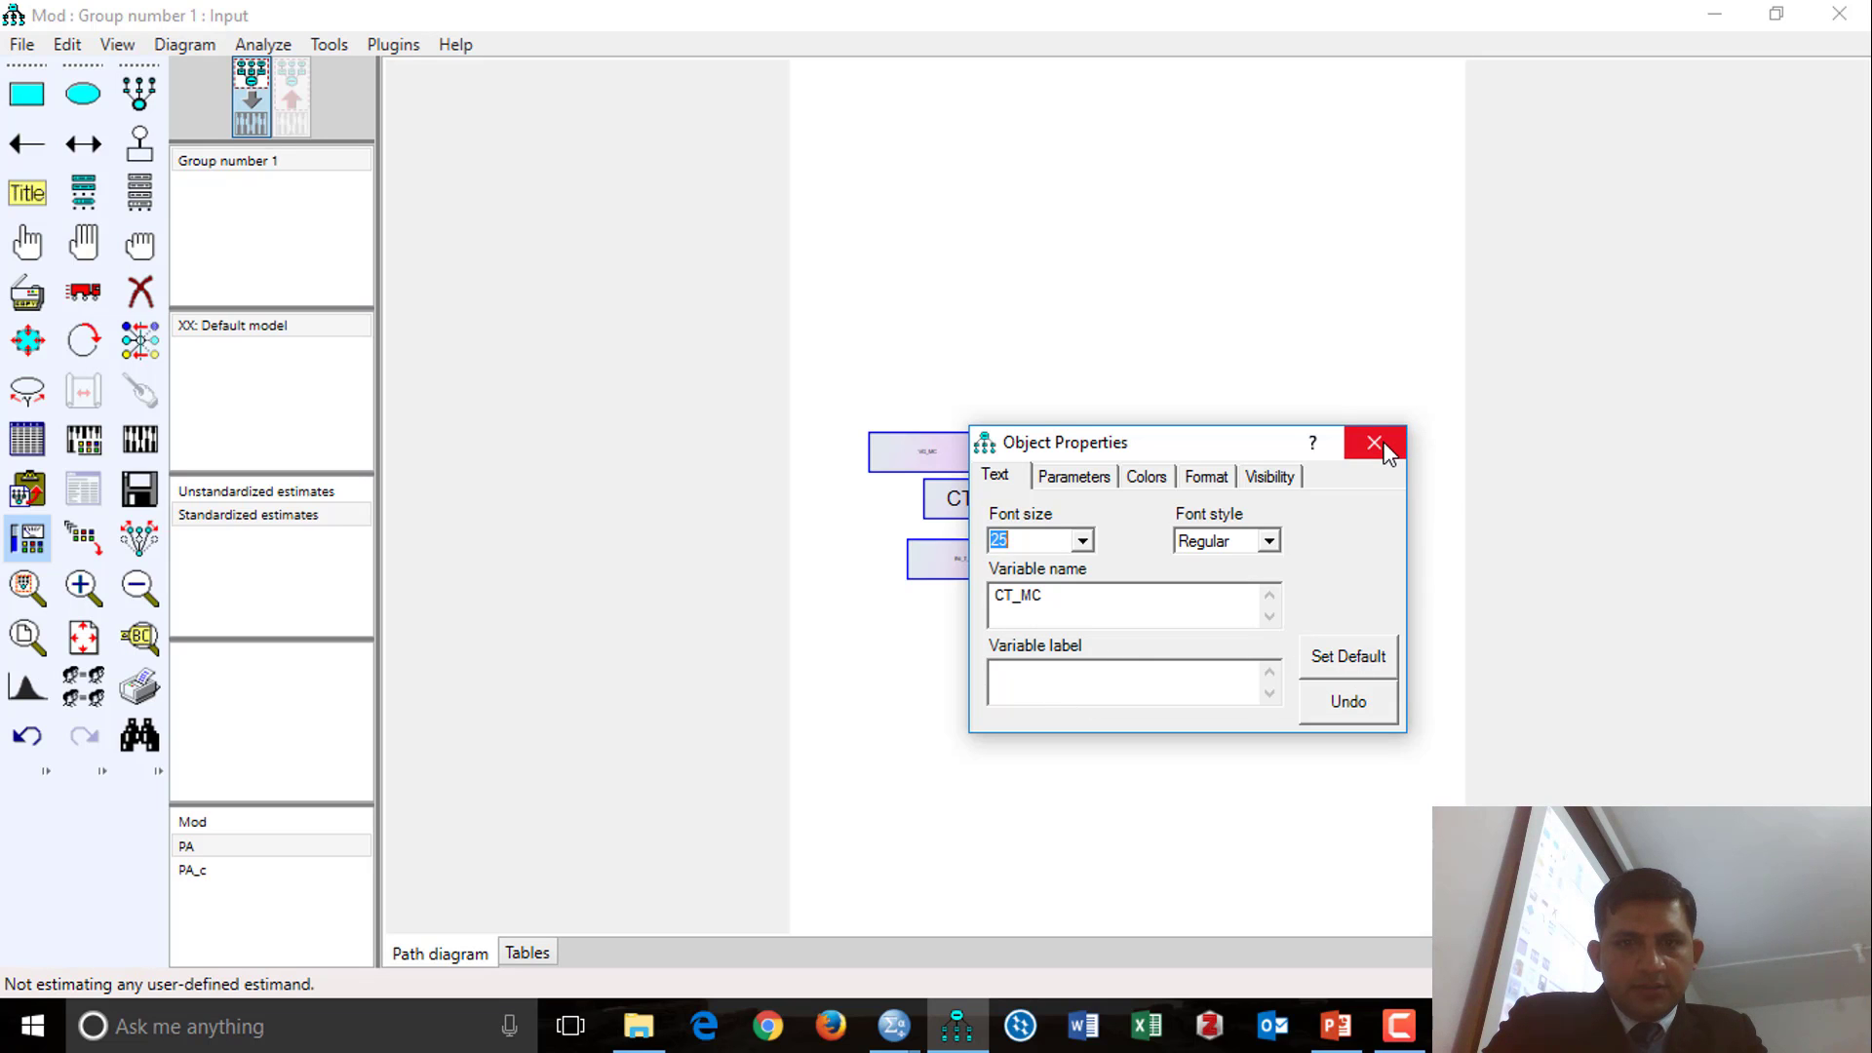
Step: Set the font size of the VG_MC variable to 20
left_click(958, 472)
left_click(1083, 548)
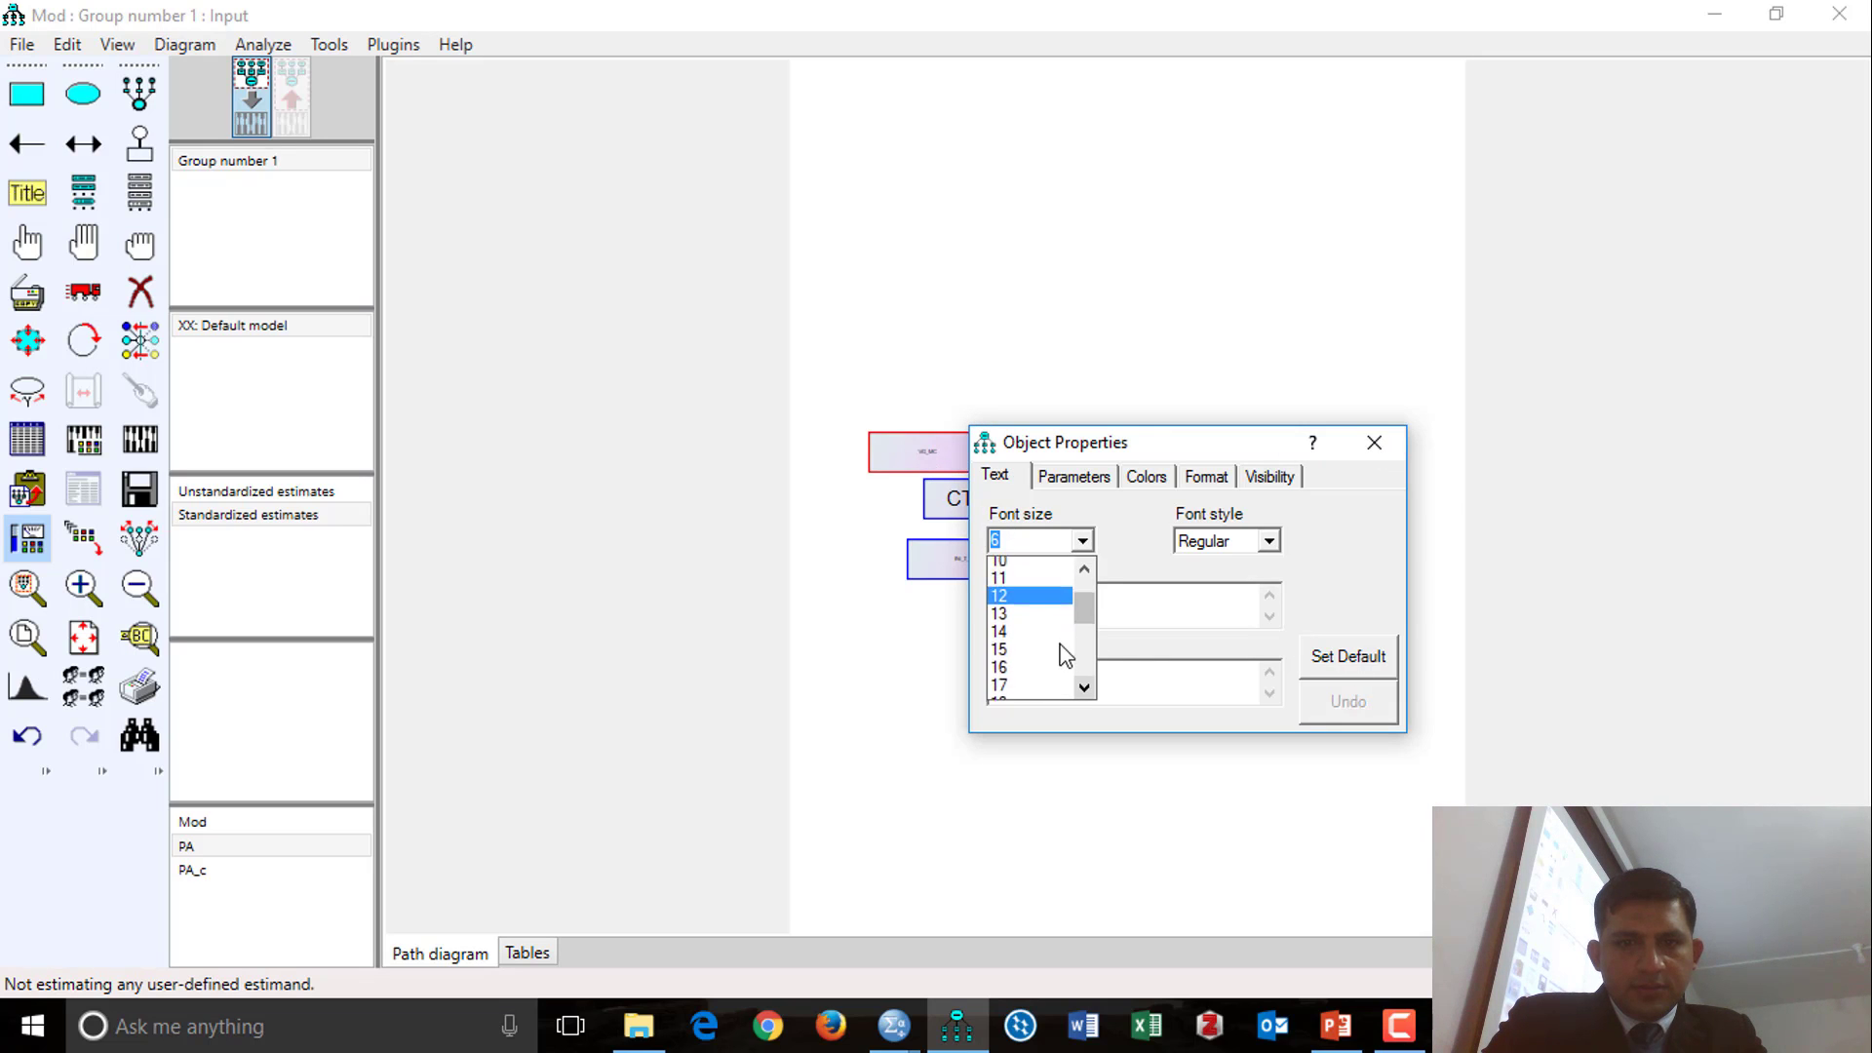
scroll(1065, 658, "down", 2)
left_click(1061, 671)
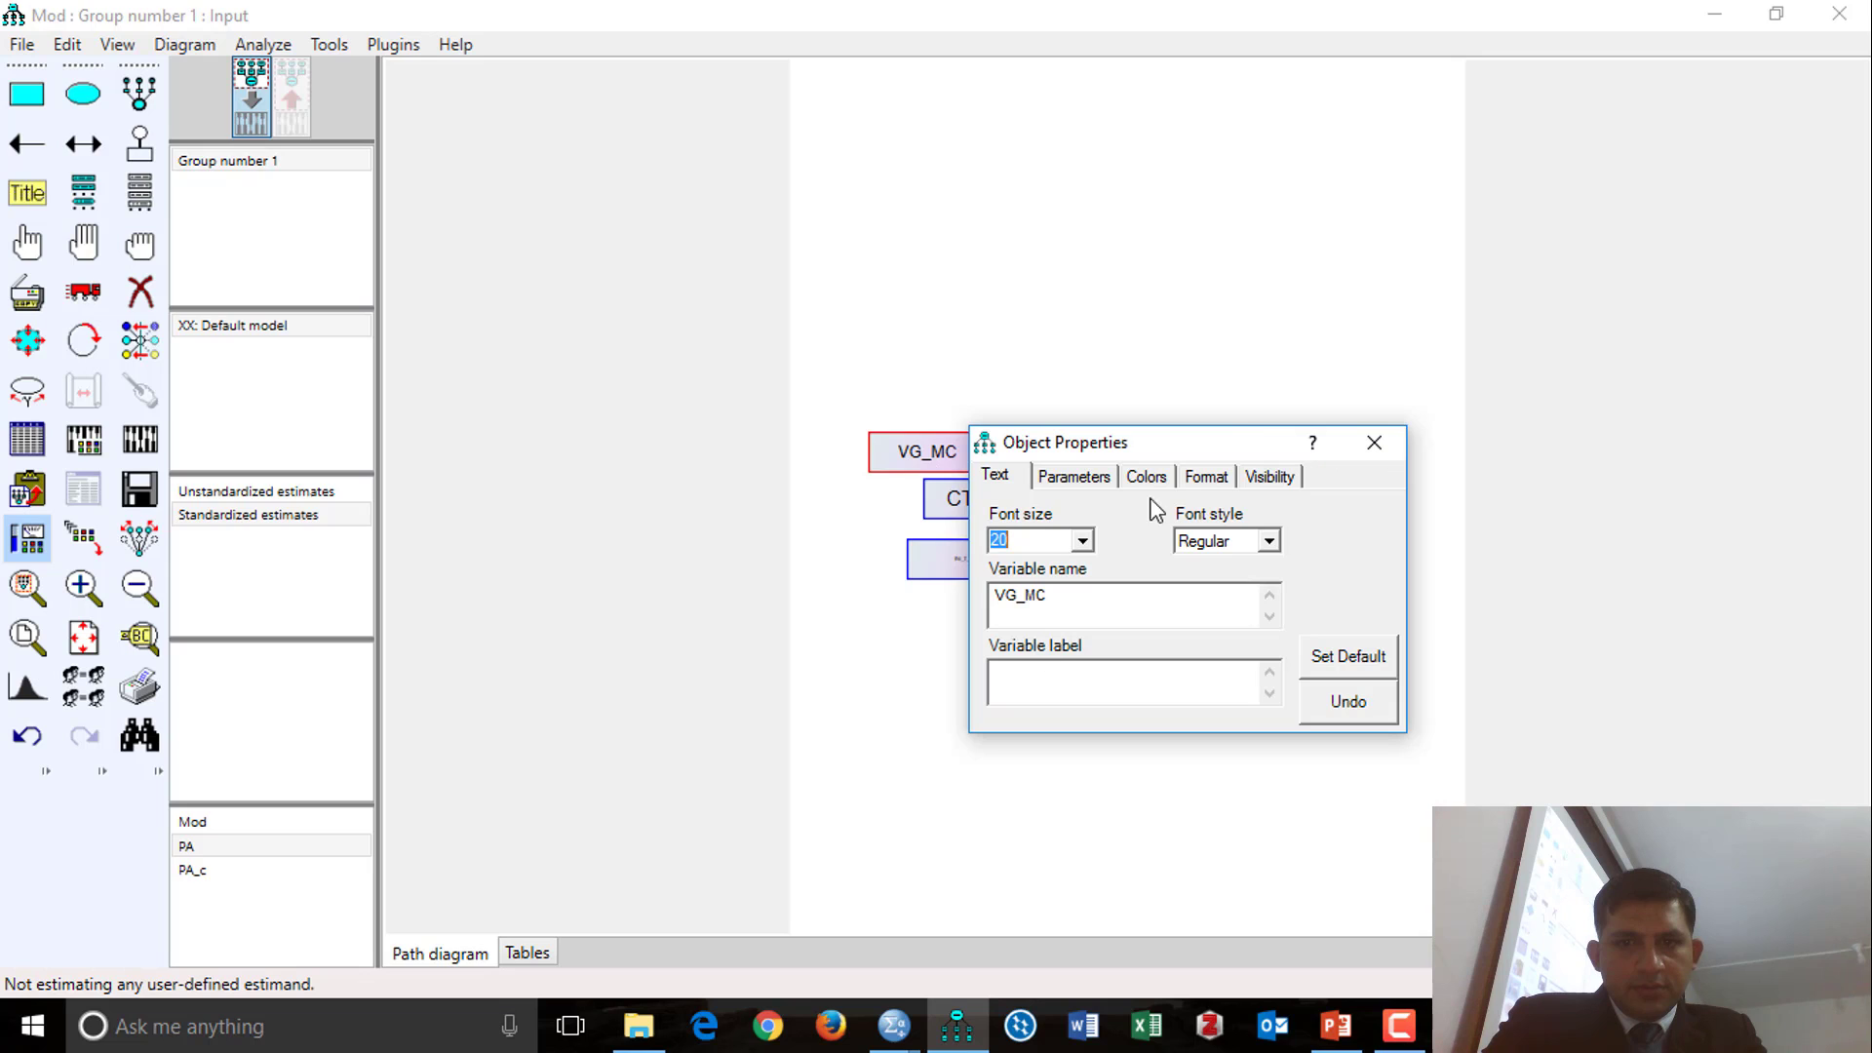
Step: Set the font size of the INt_T_MC variable to 23
left_click(959, 571)
left_click(1083, 543)
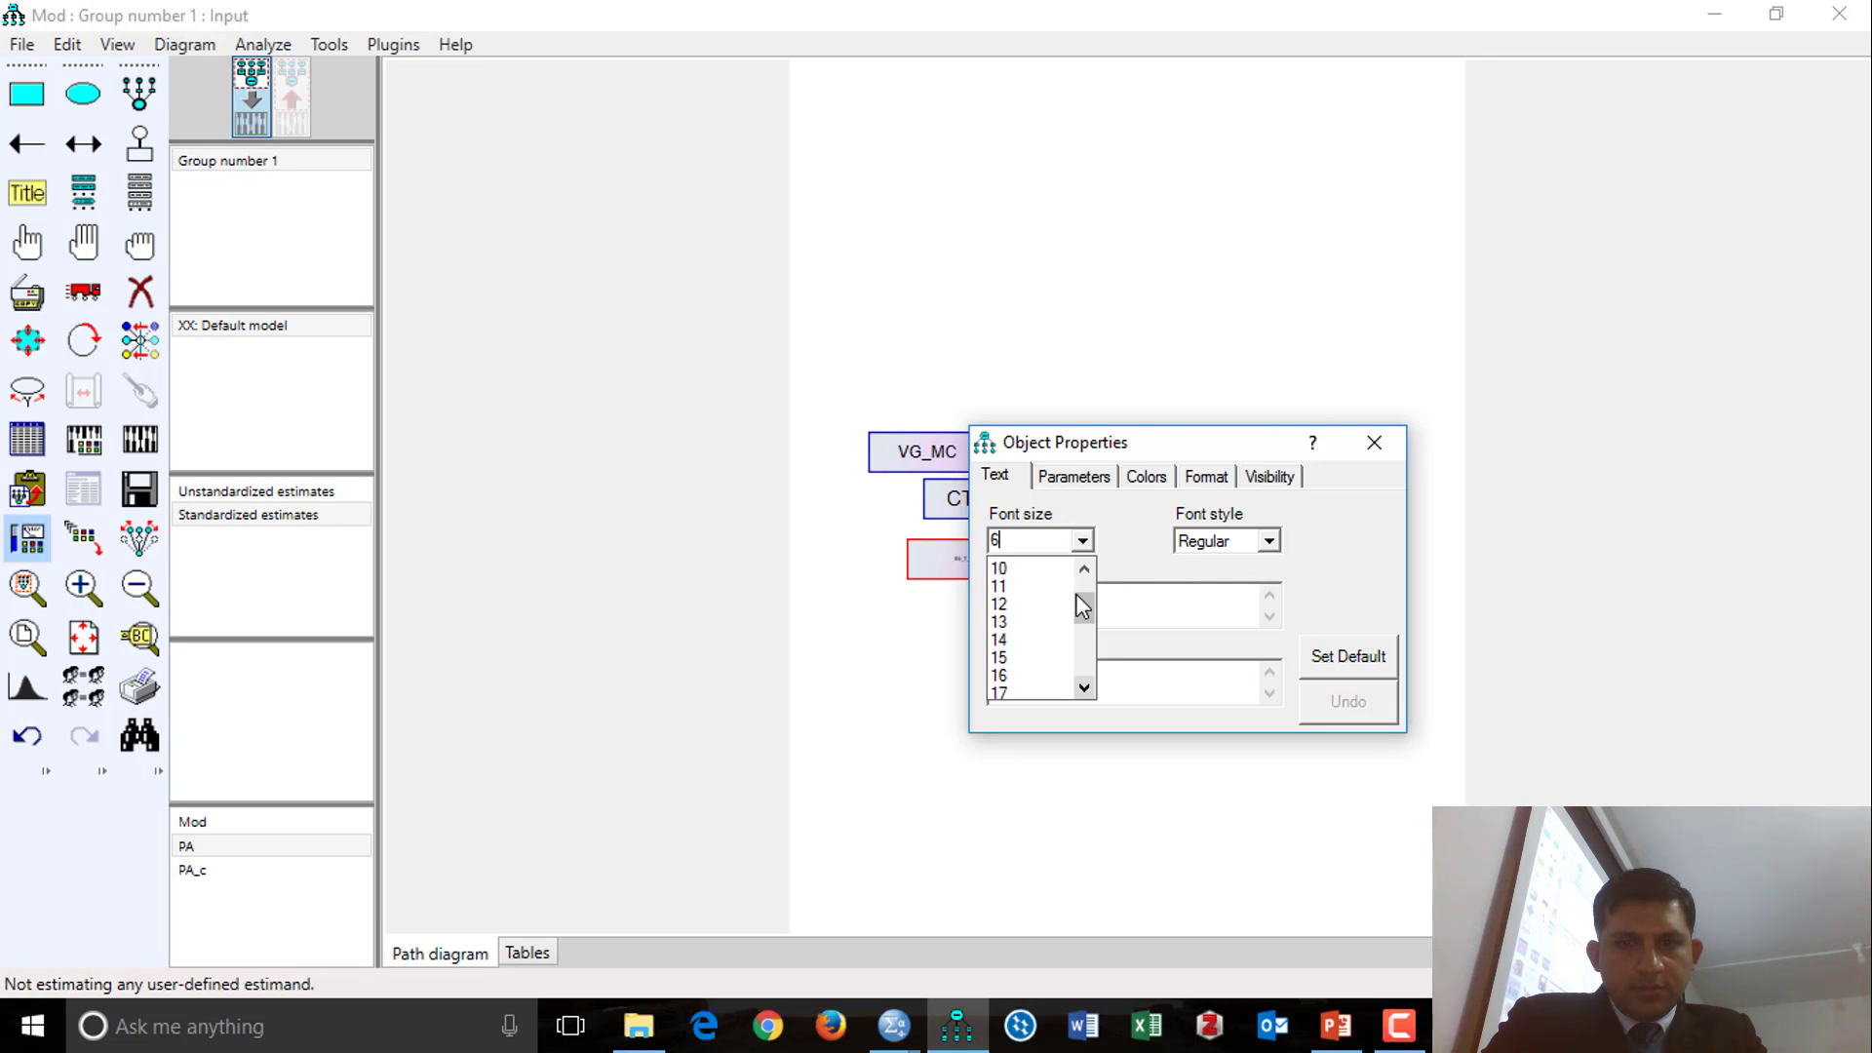
scroll(1033, 651, "down", 2)
left_click(1019, 689)
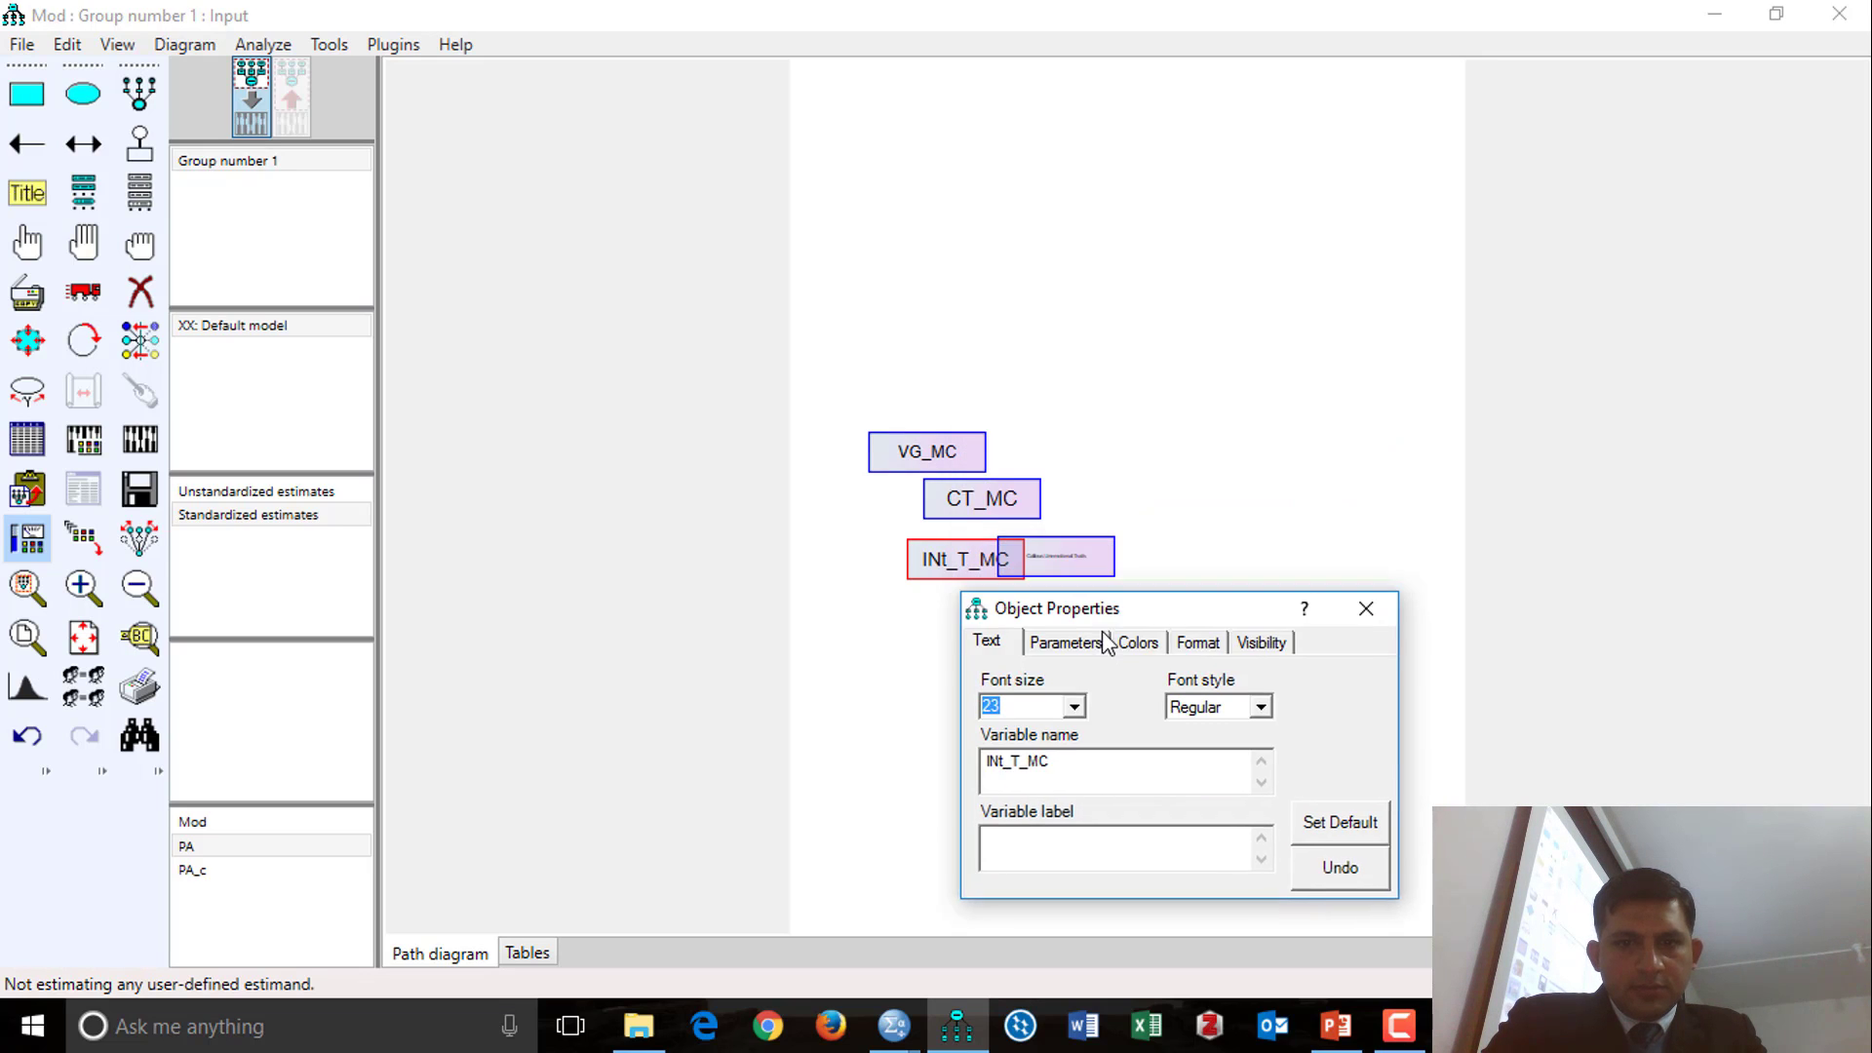
Step: Clear the variable label of the CaUnTs box so its name shows, and increase its font size
left_click(1078, 568)
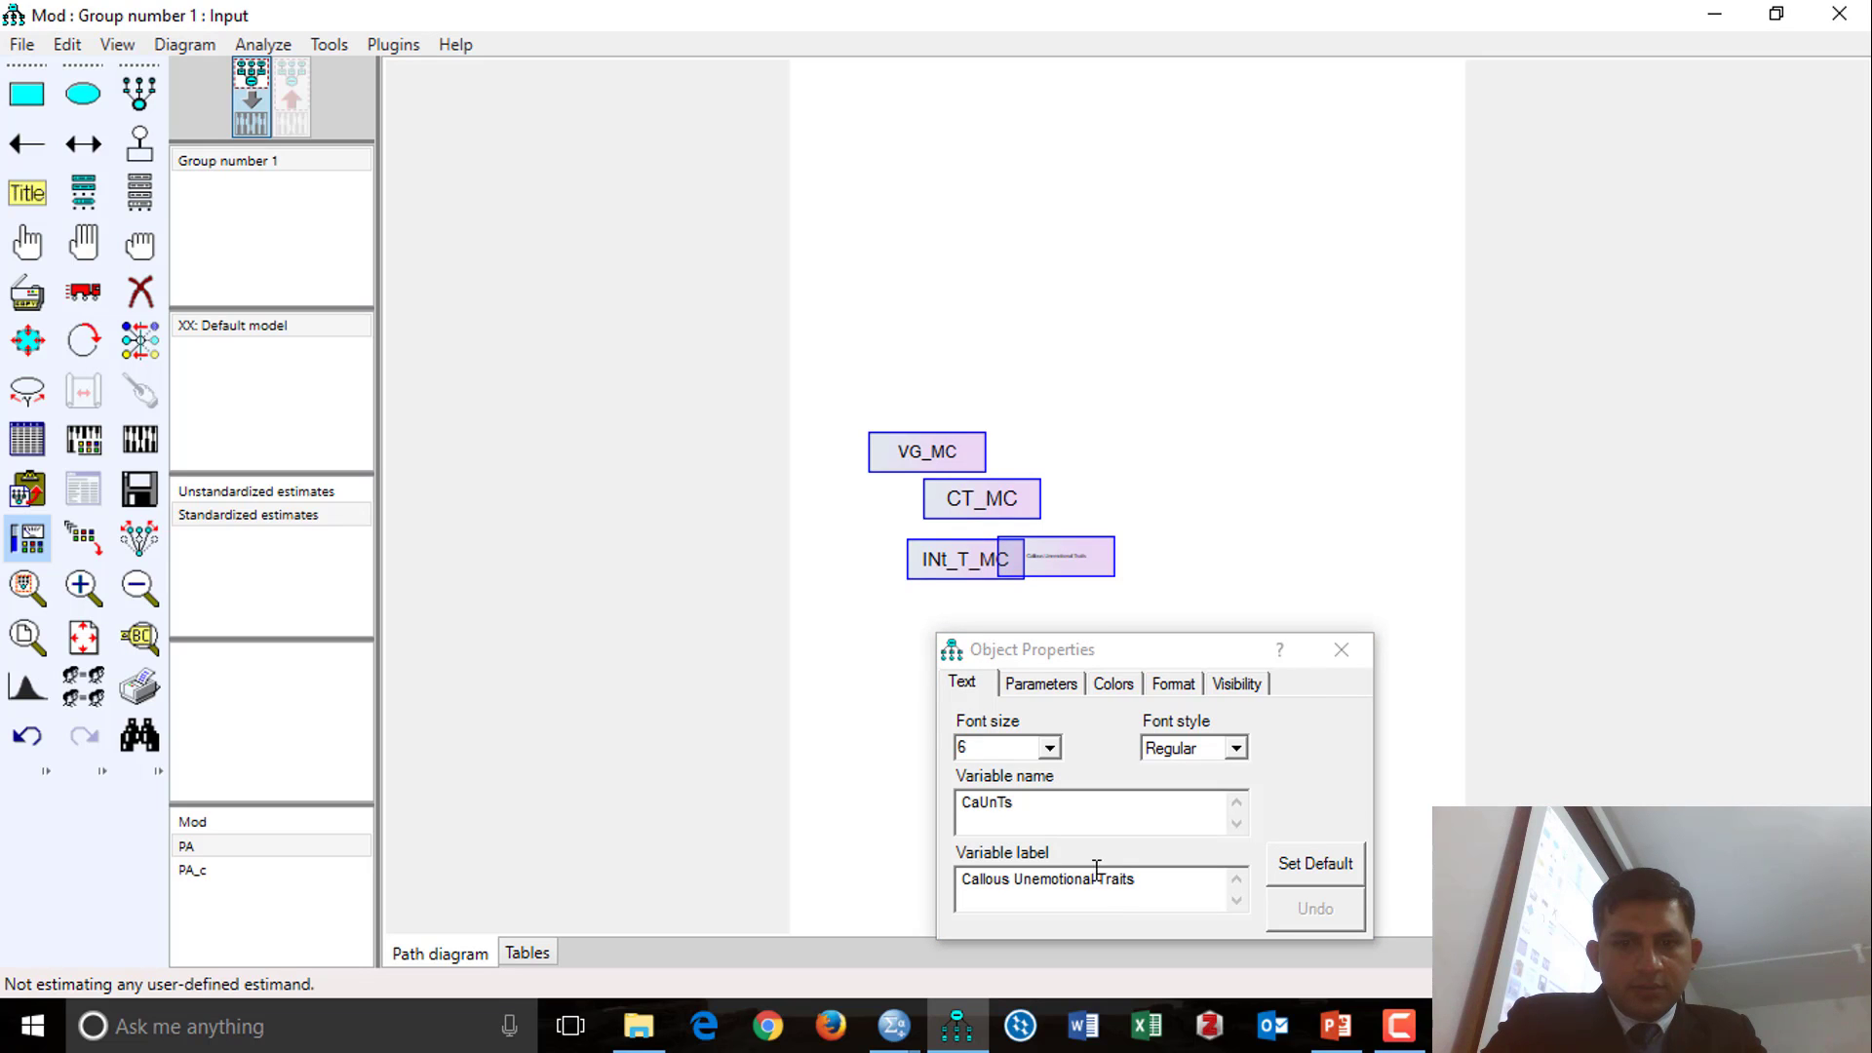
left_click_drag(1140, 883, 911, 889)
key("BackSpace")
left_click(1050, 748)
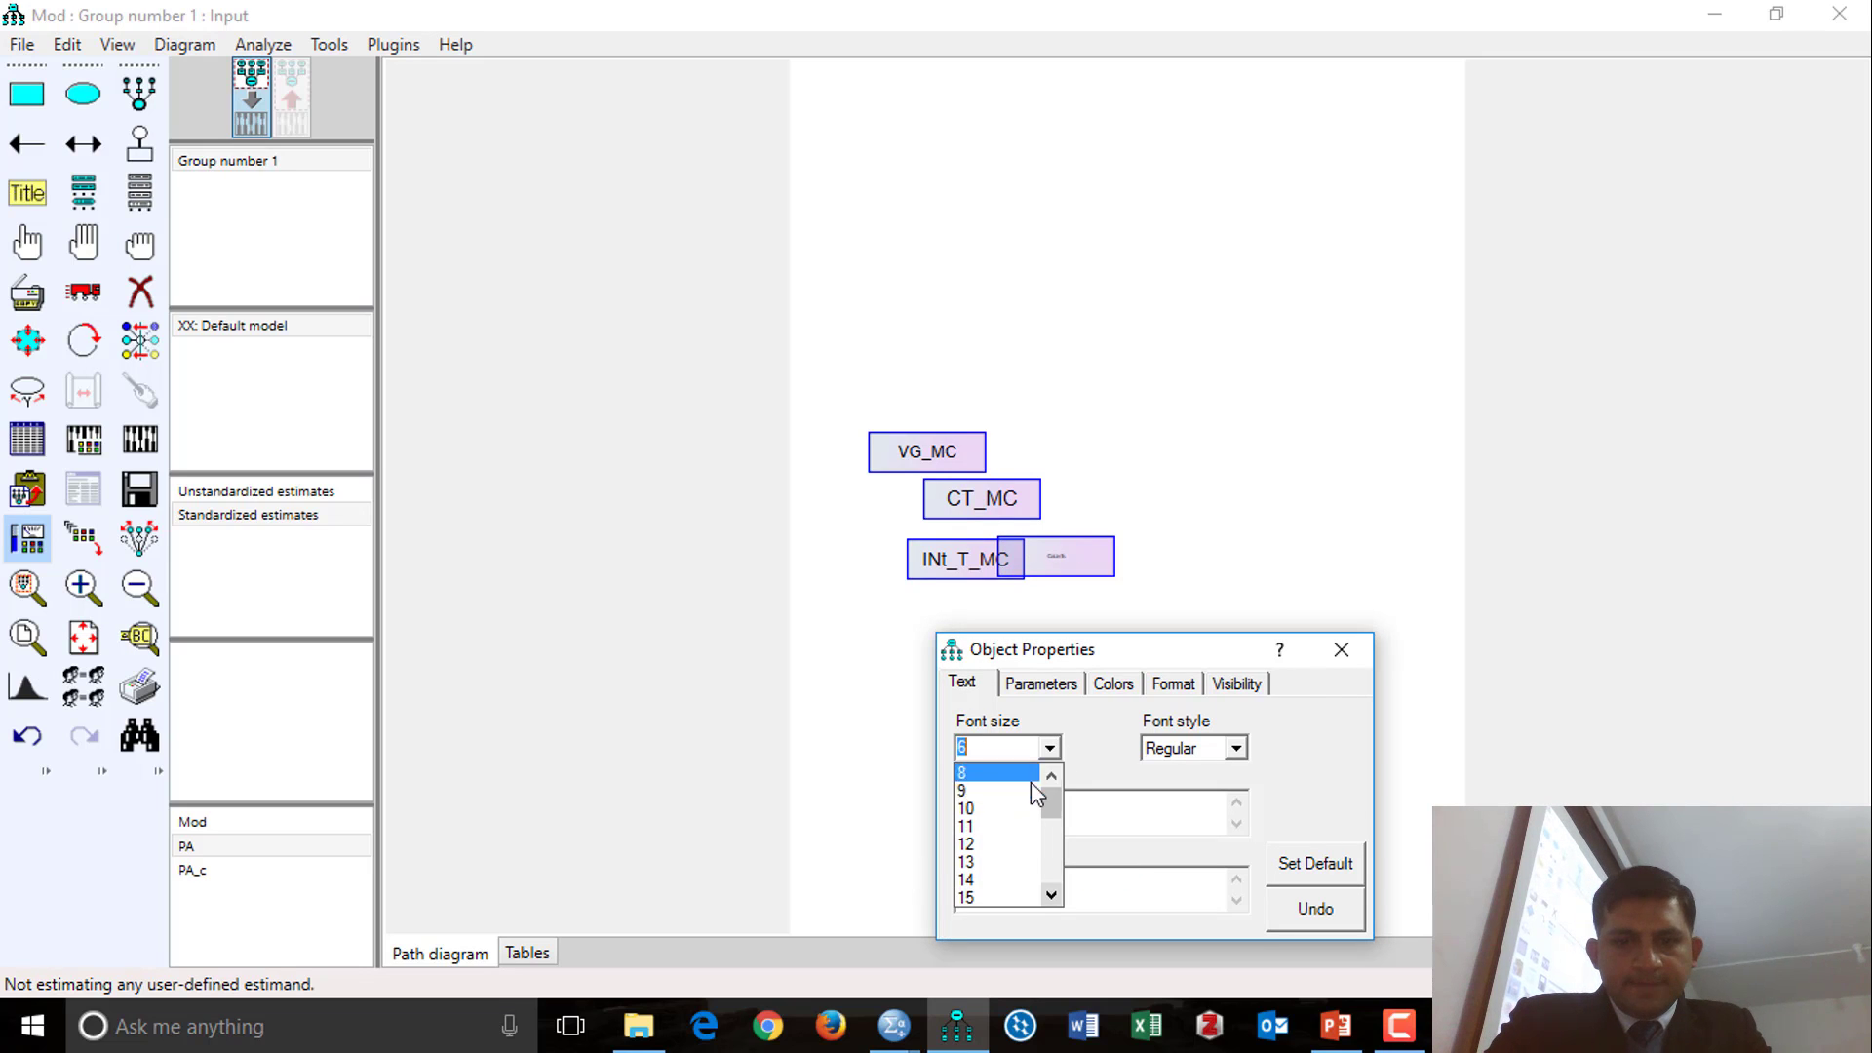
scroll(1009, 819, "down", 2)
left_click(979, 880)
left_click(1342, 649)
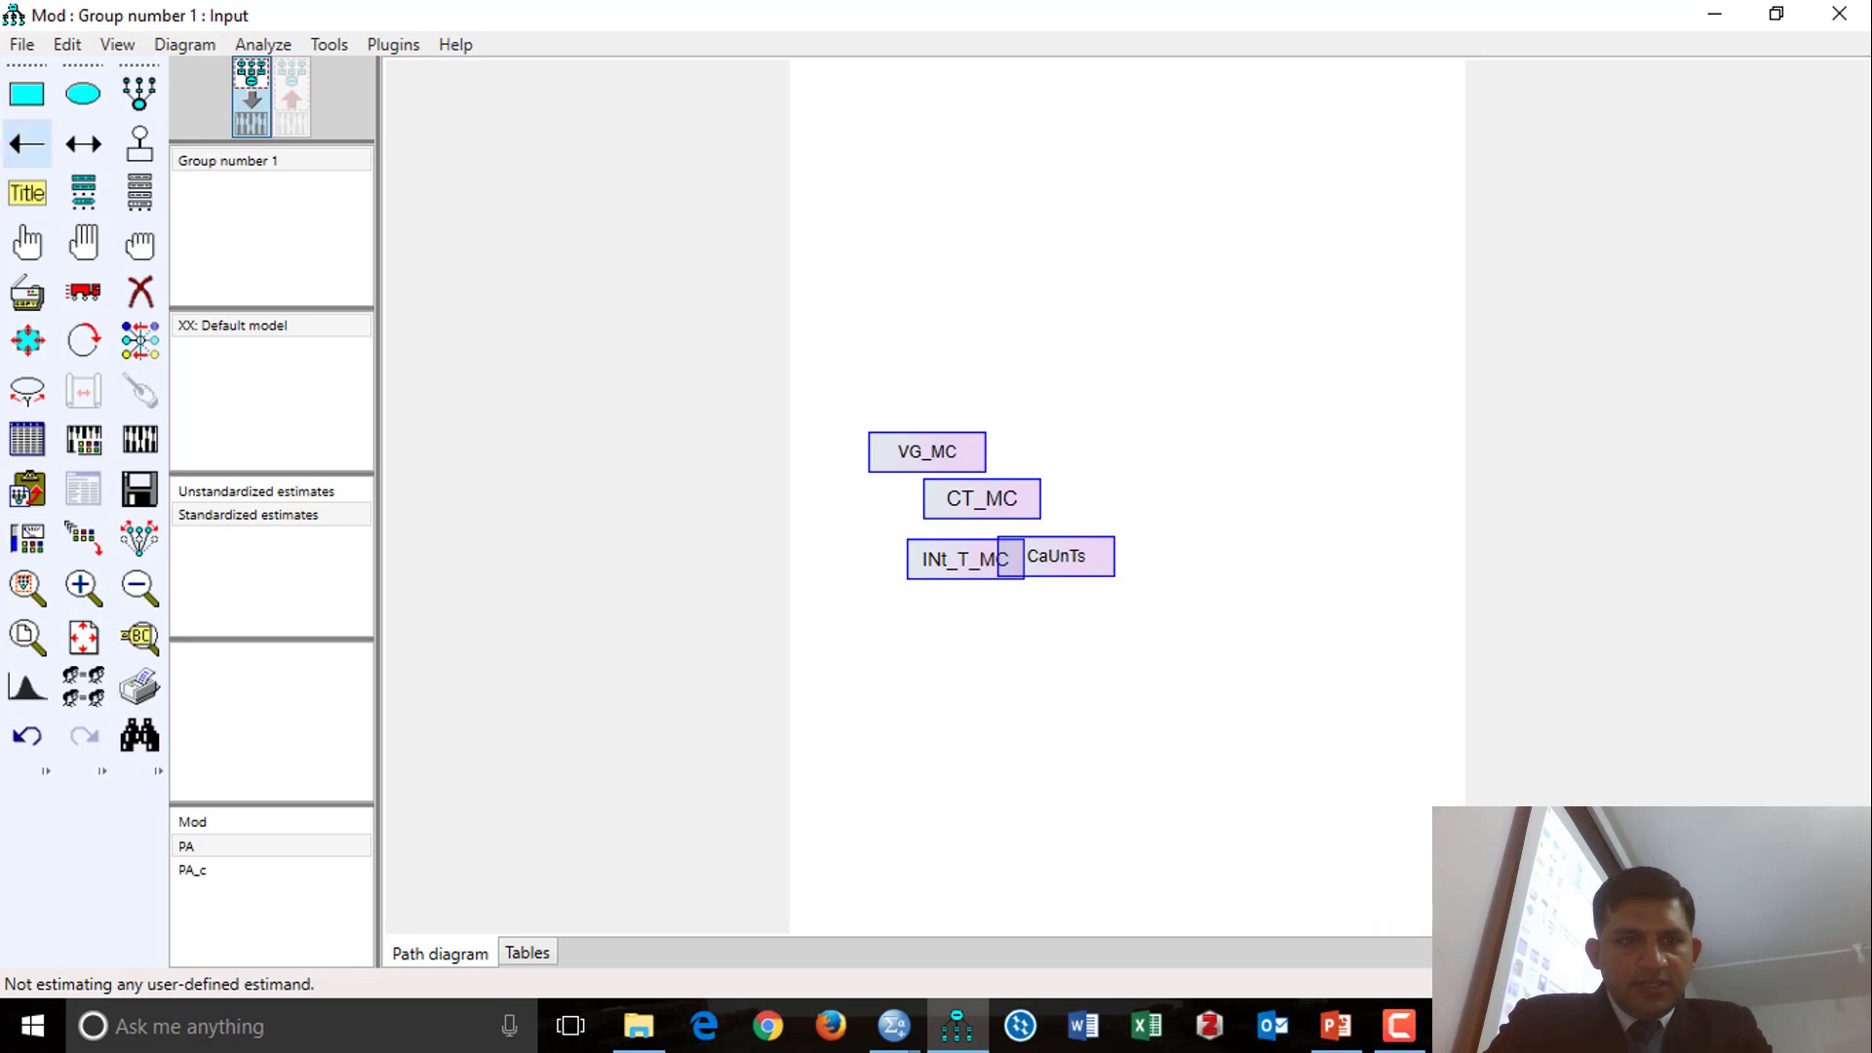
Step: Spread the overlapping variable boxes apart, with VG_MC, CT_MC and INt_T_MC in one column and CaUnTs outside it
left_click(66, 291)
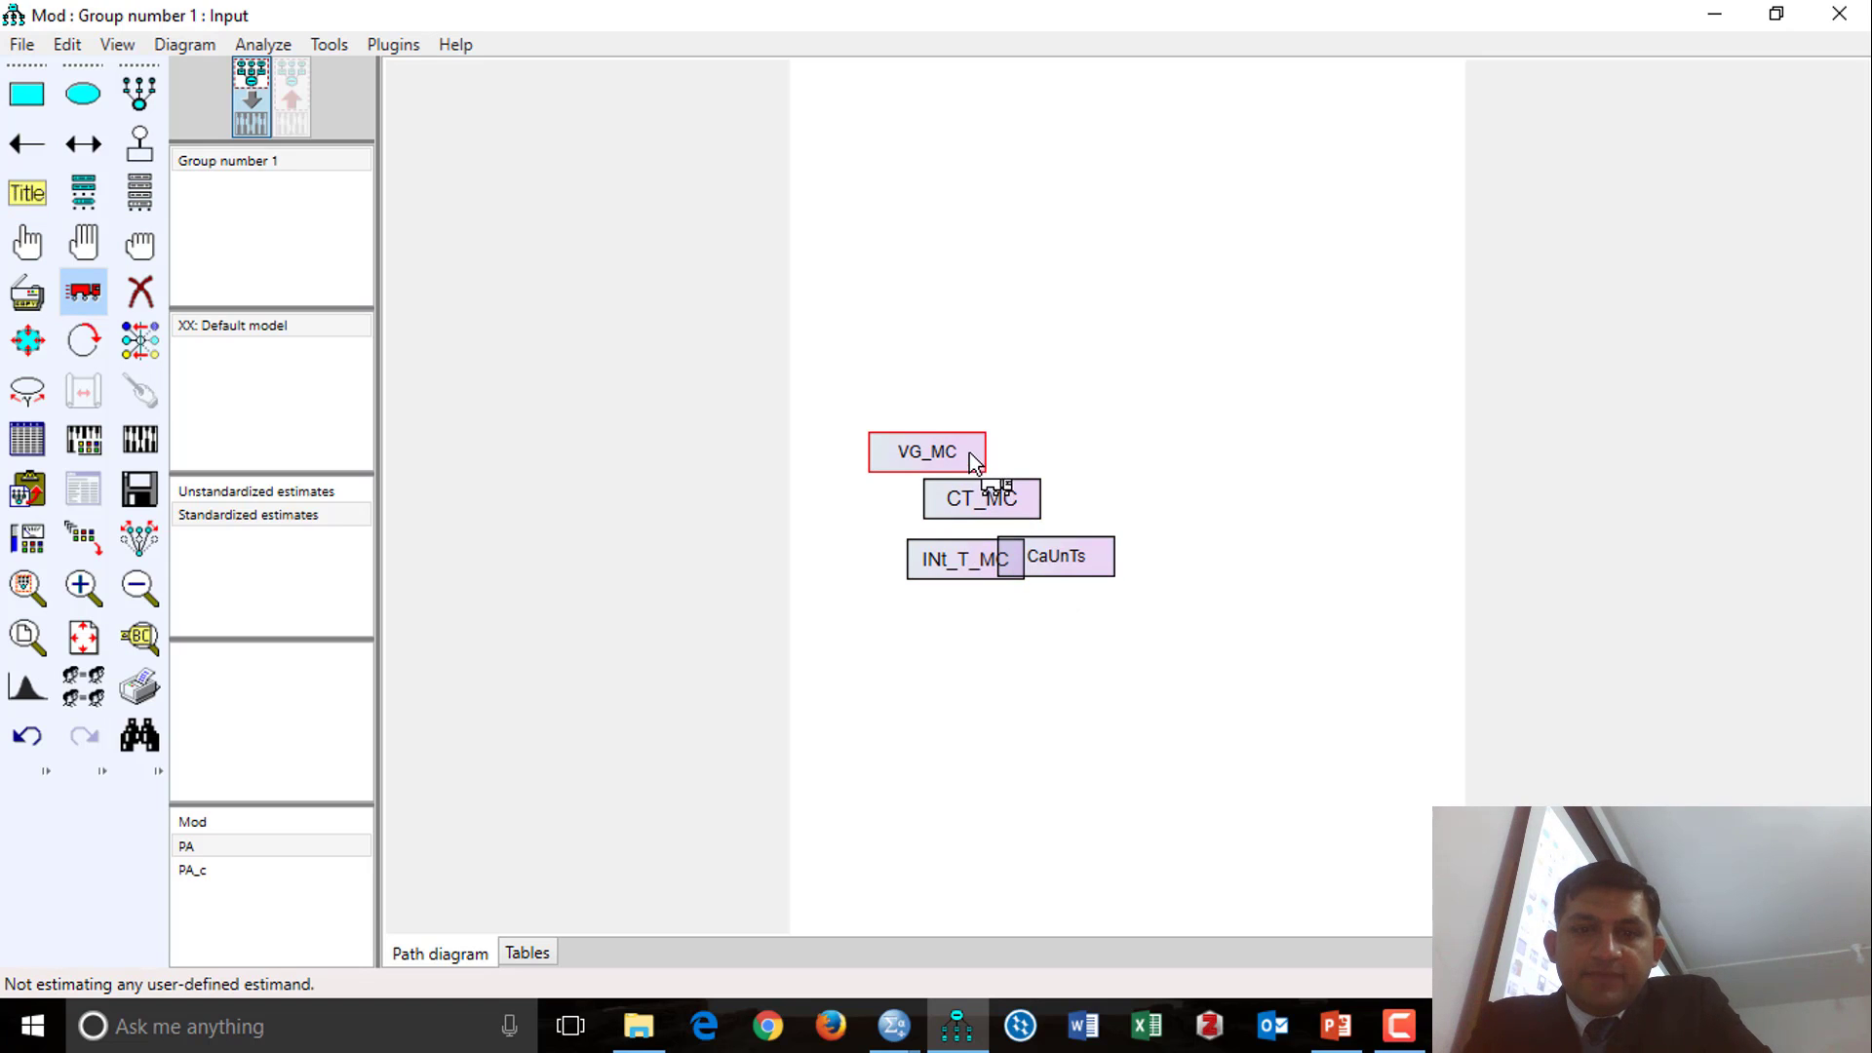
left_click_drag(968, 451, 1027, 384)
left_click_drag(1032, 499, 1123, 459)
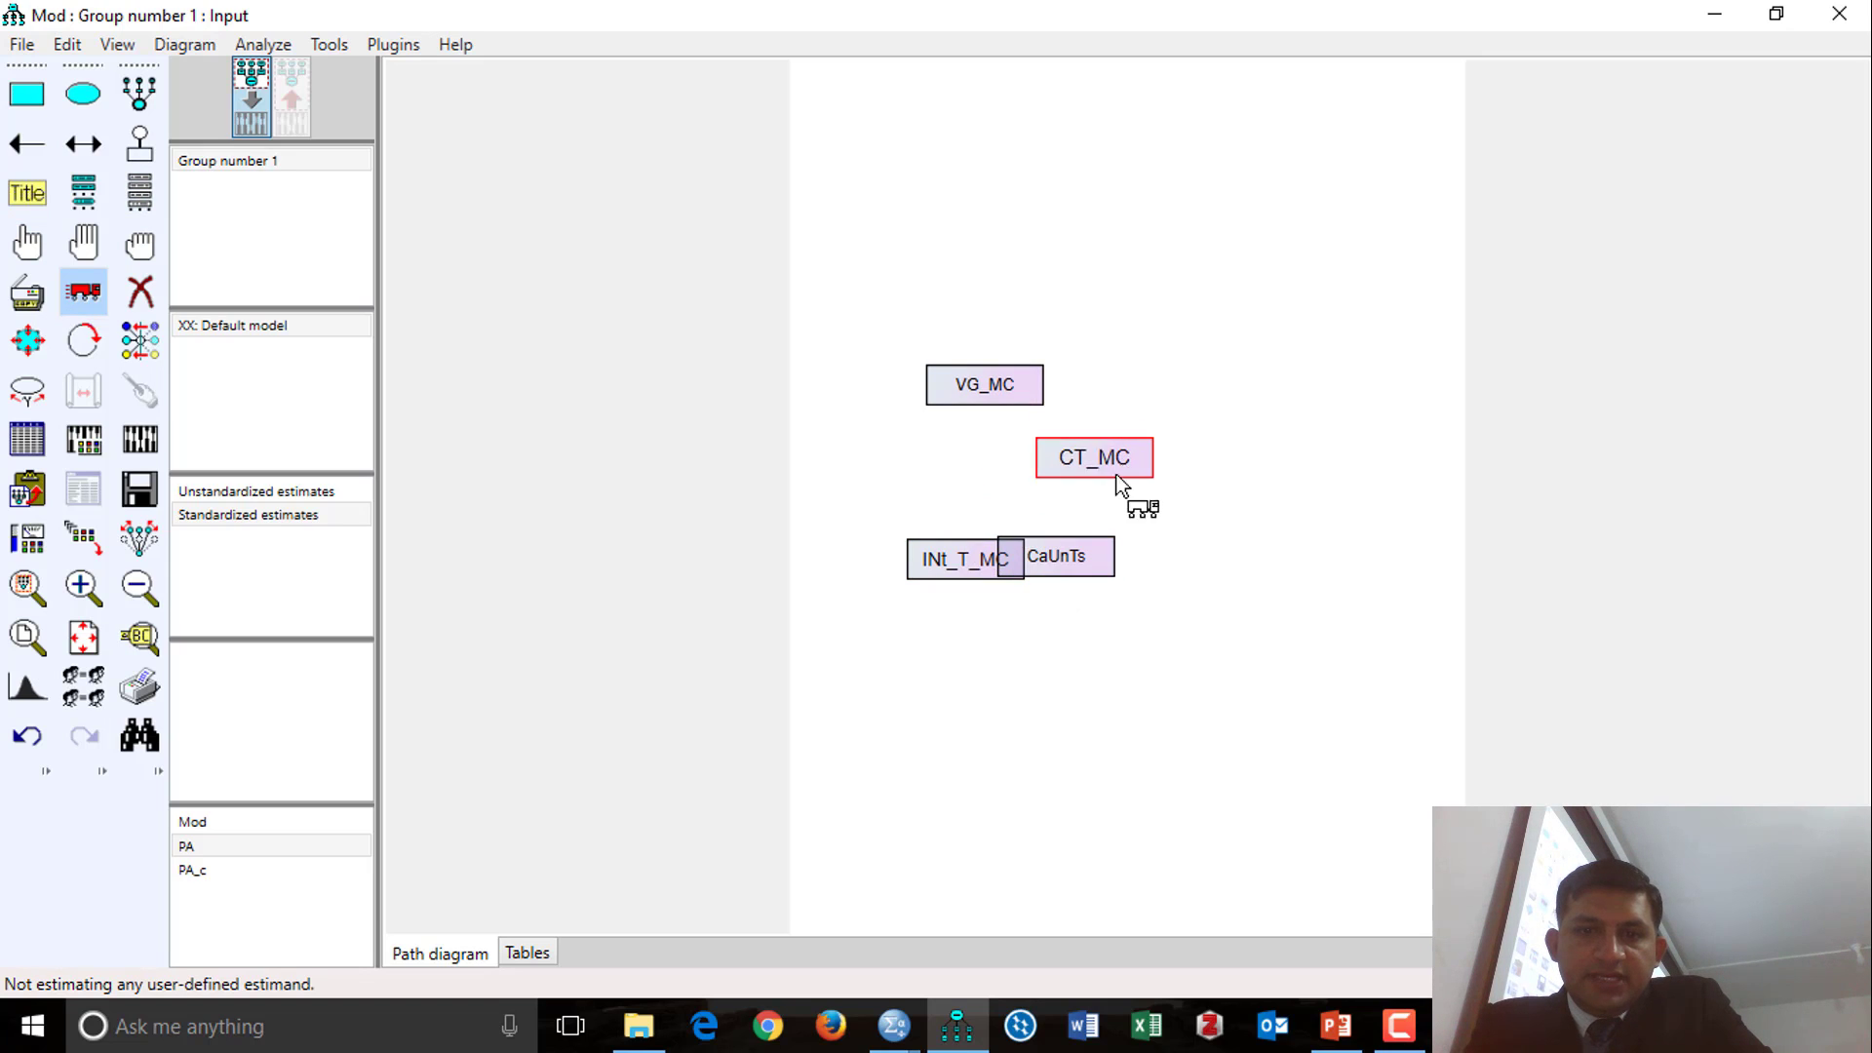
left_click_drag(1097, 558, 1165, 609)
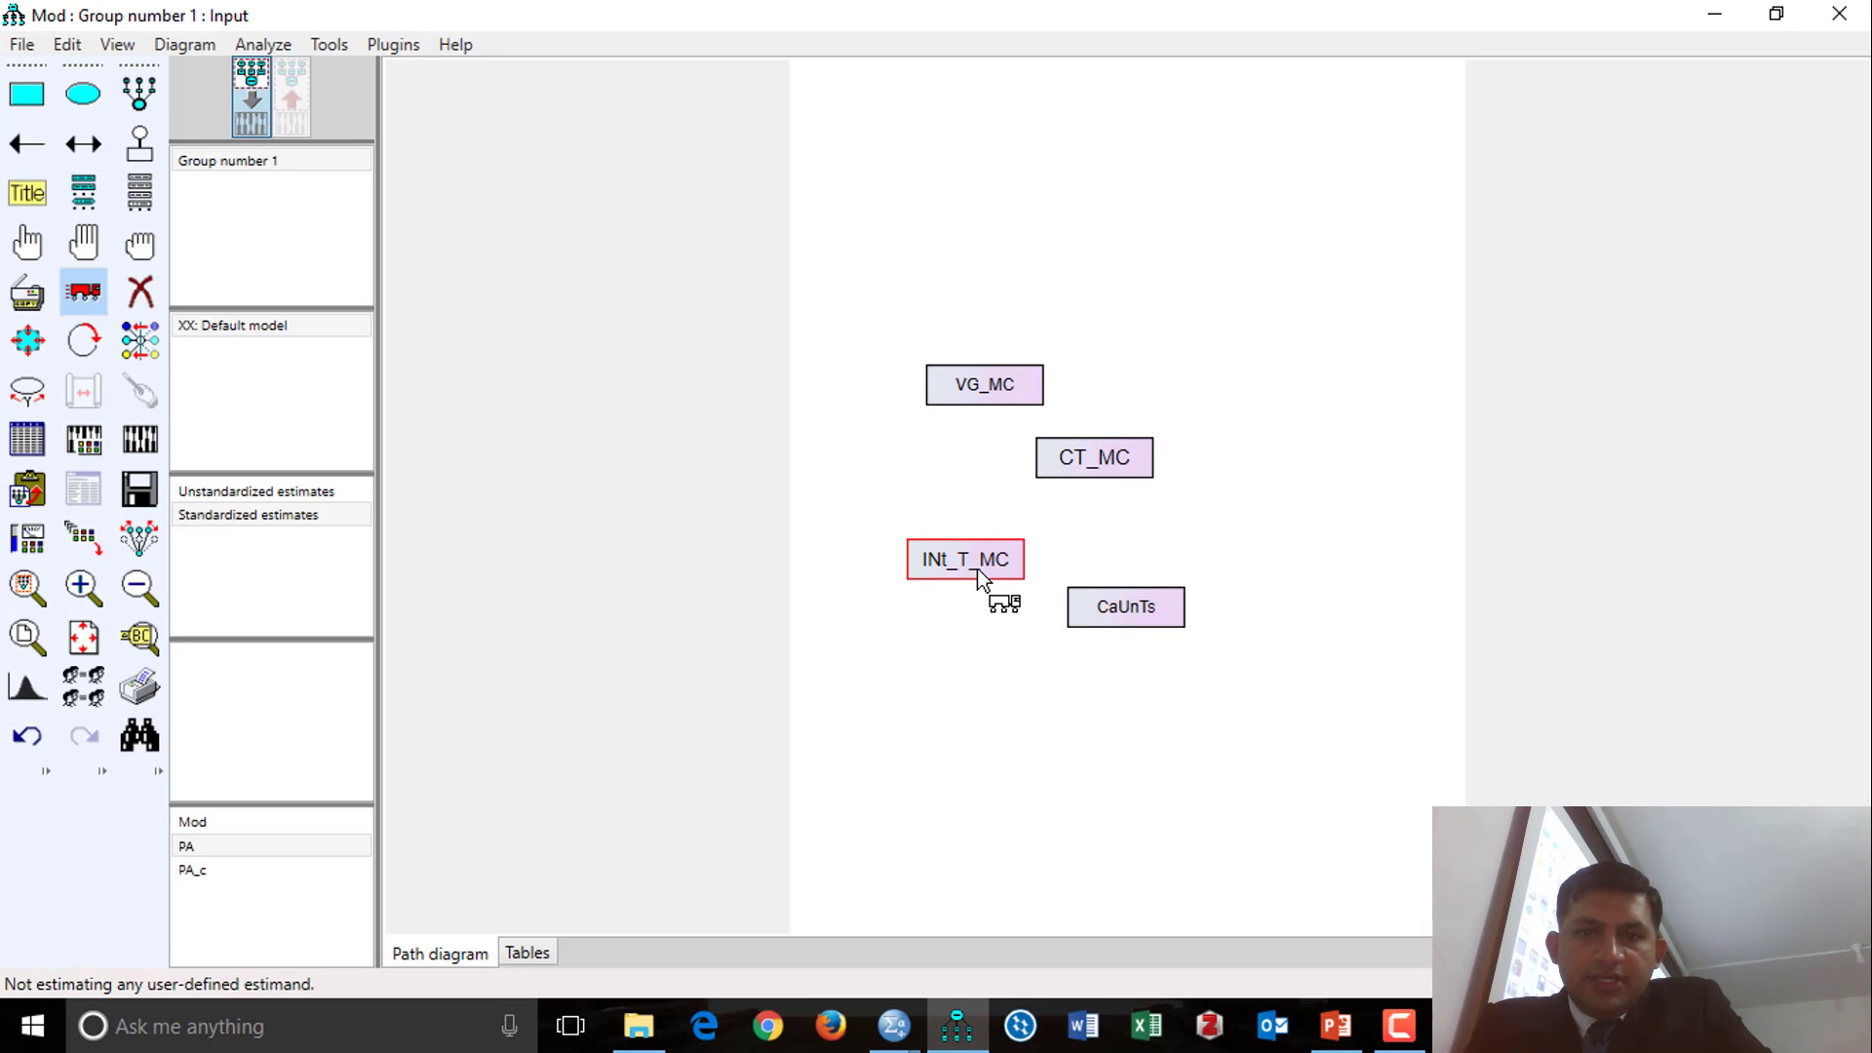
mouse_move(980, 575)
left_mouse_down()
mouse_move(1059, 539)
mouse_move(1000, 559)
left_mouse_up()
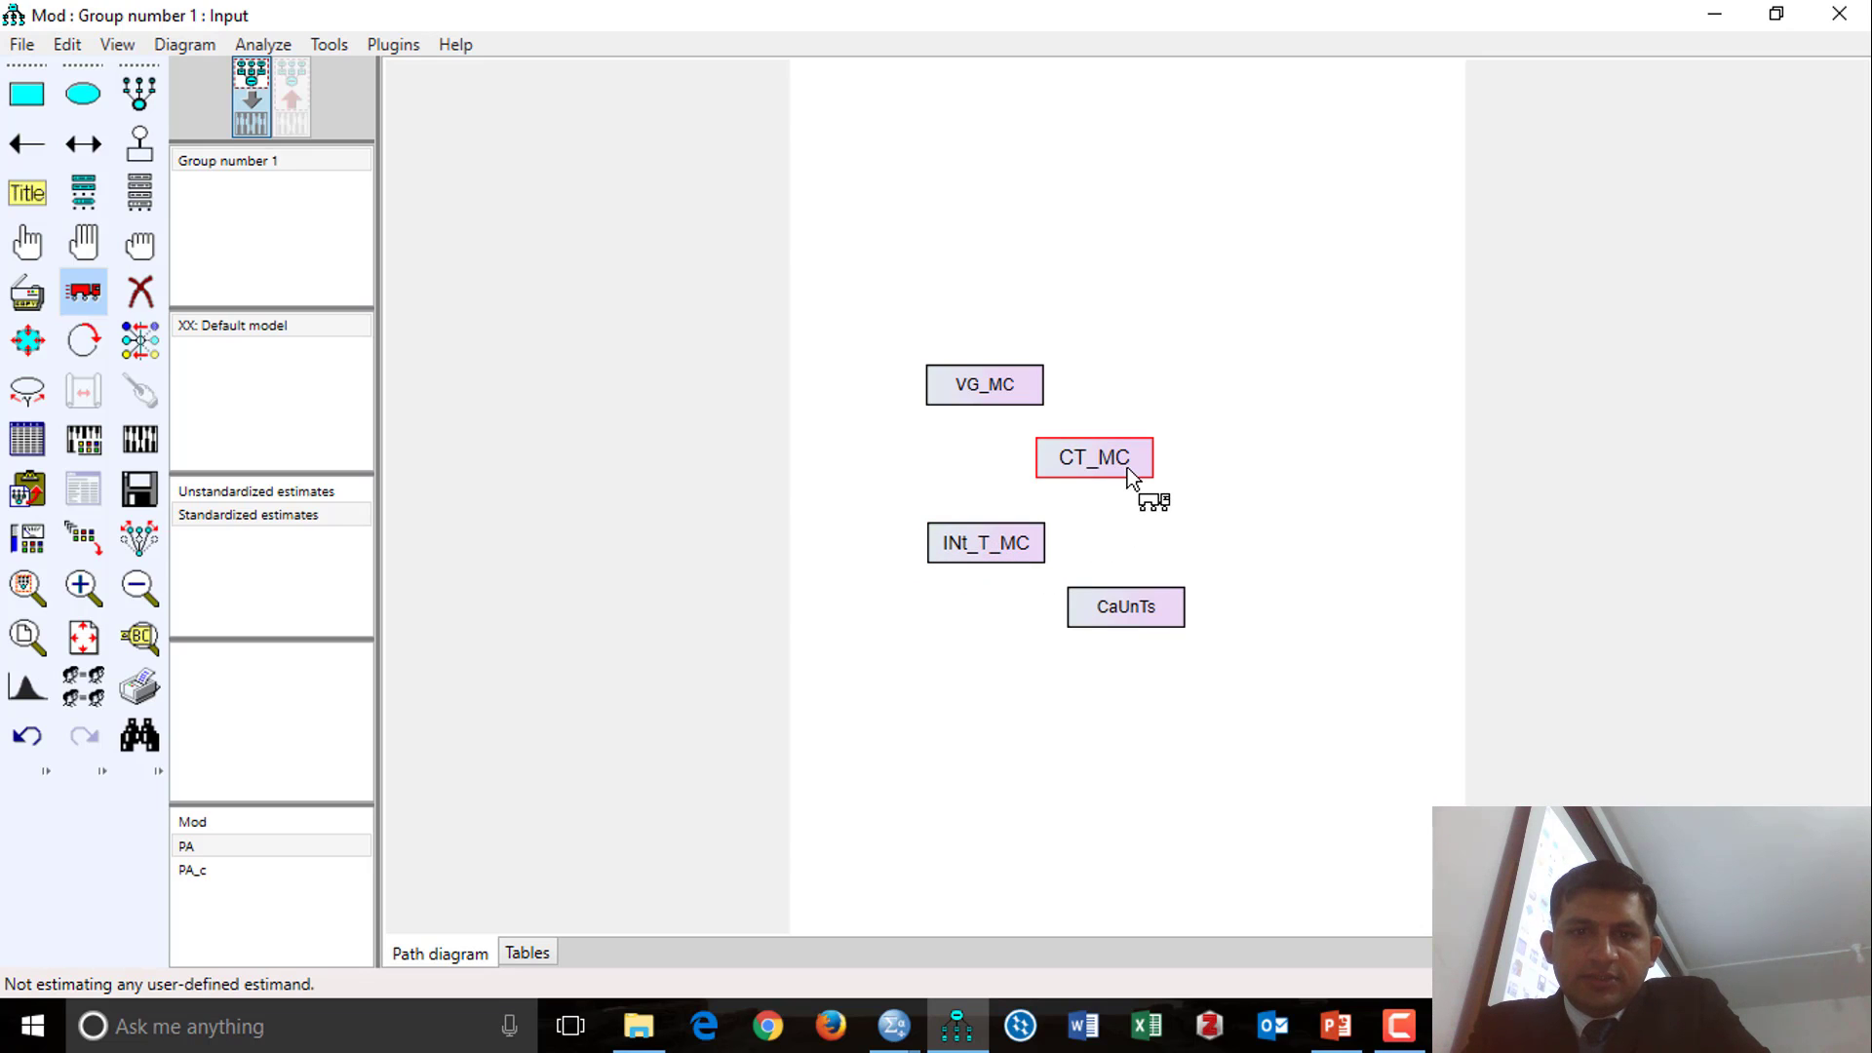
left_click_drag(1127, 466, 1030, 484)
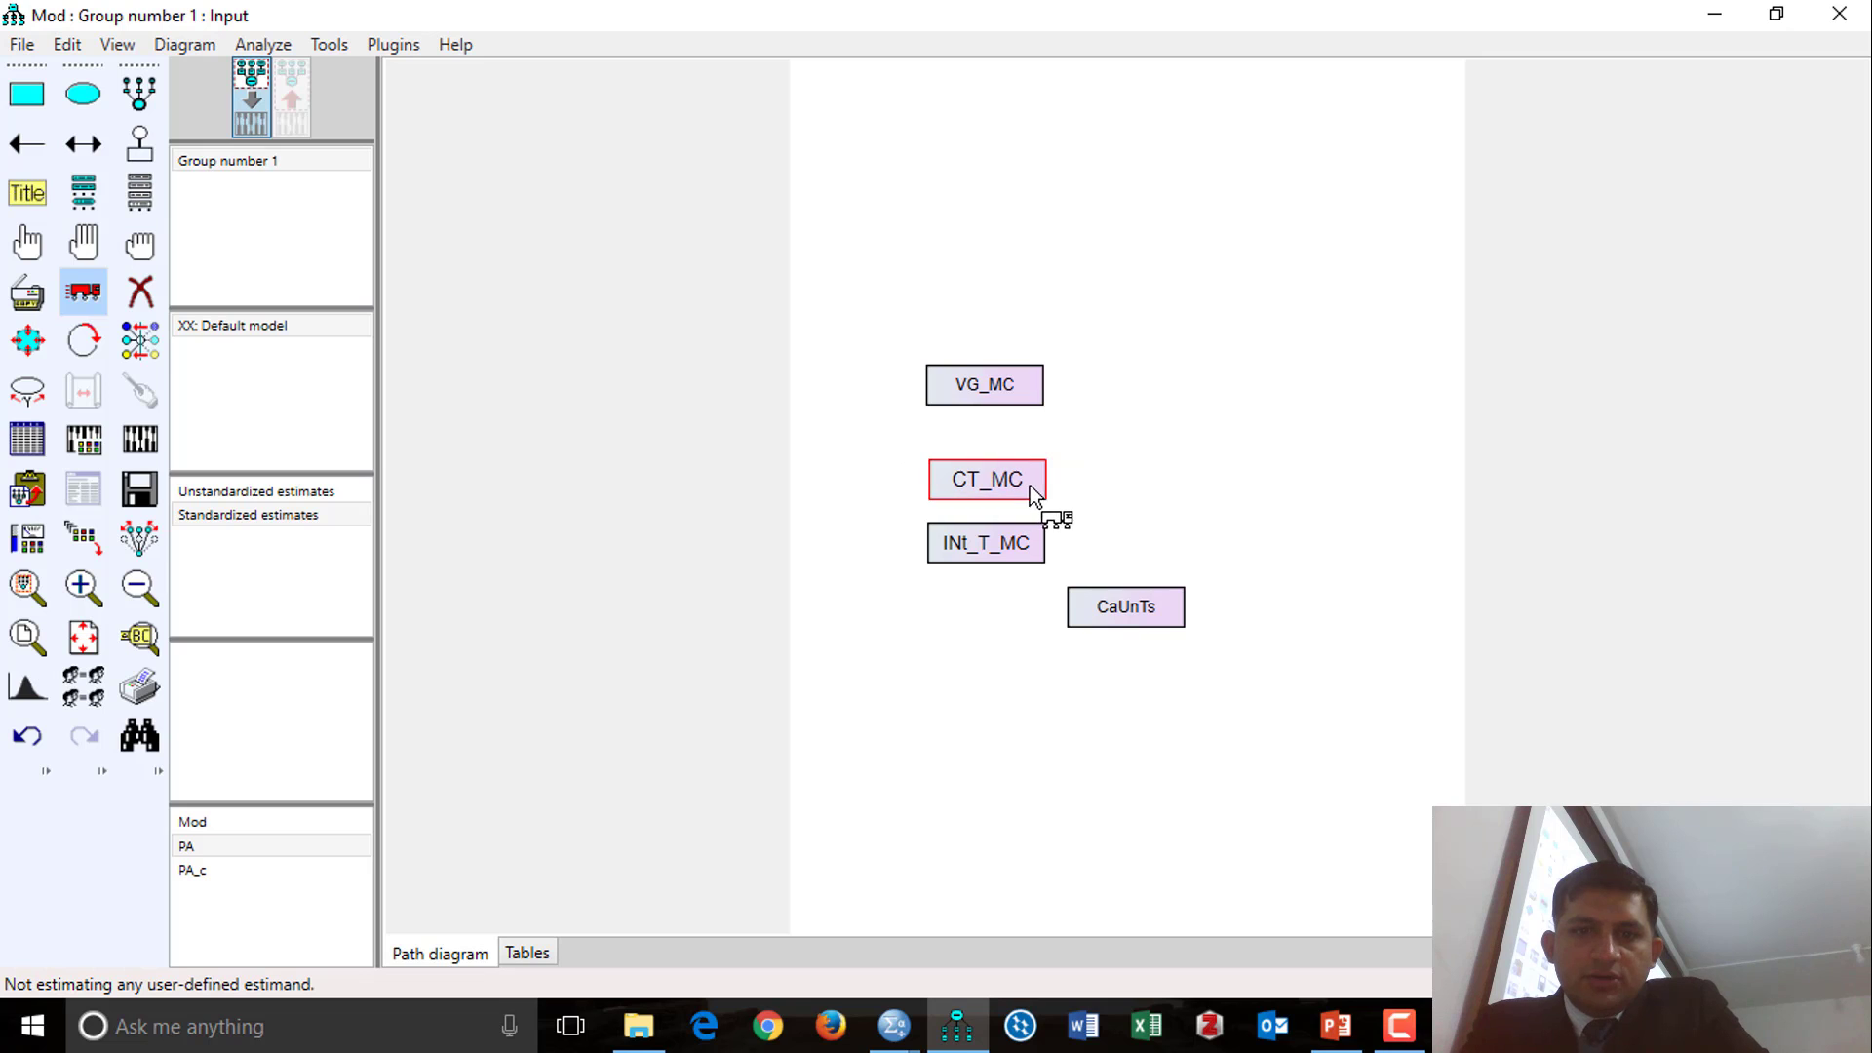
Step: Replace the CaUnTs variable in its box with Aggres (Agression) from the dataset's variable list
left_click(895, 1027)
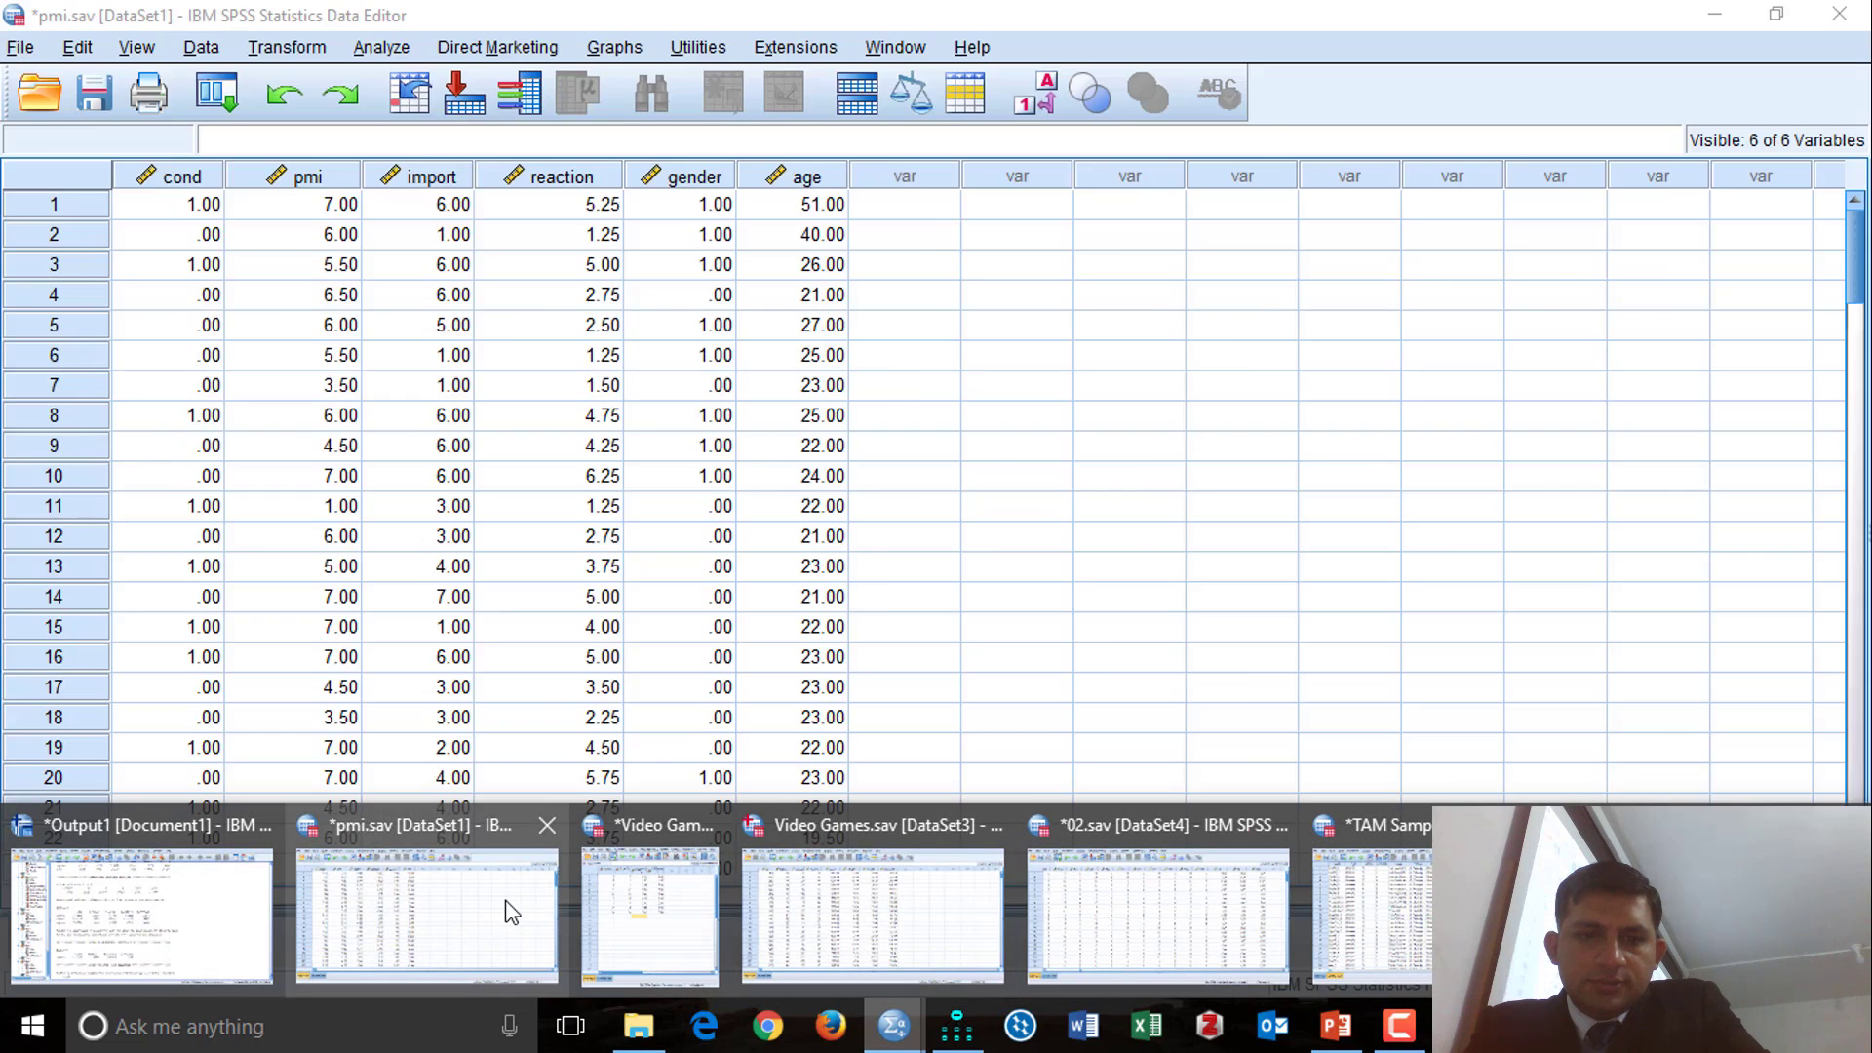
mouse_move(821, 889)
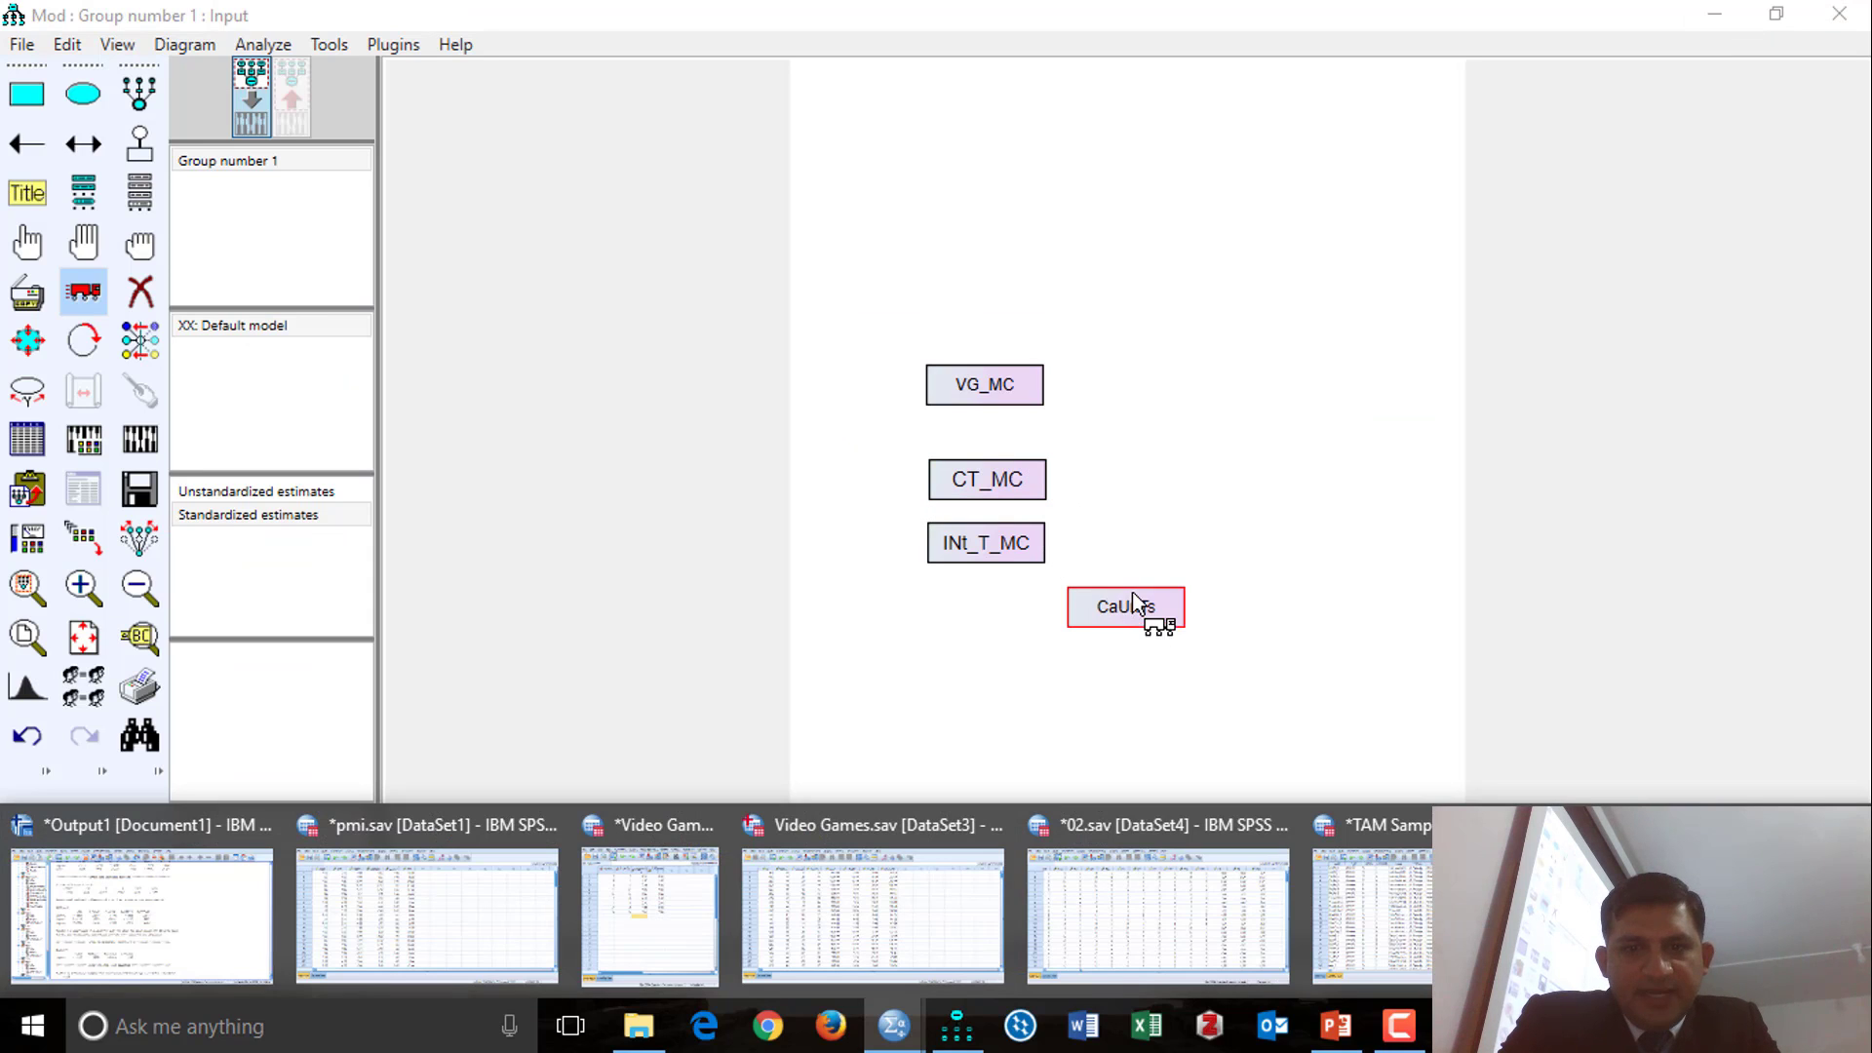
left_click(139, 192)
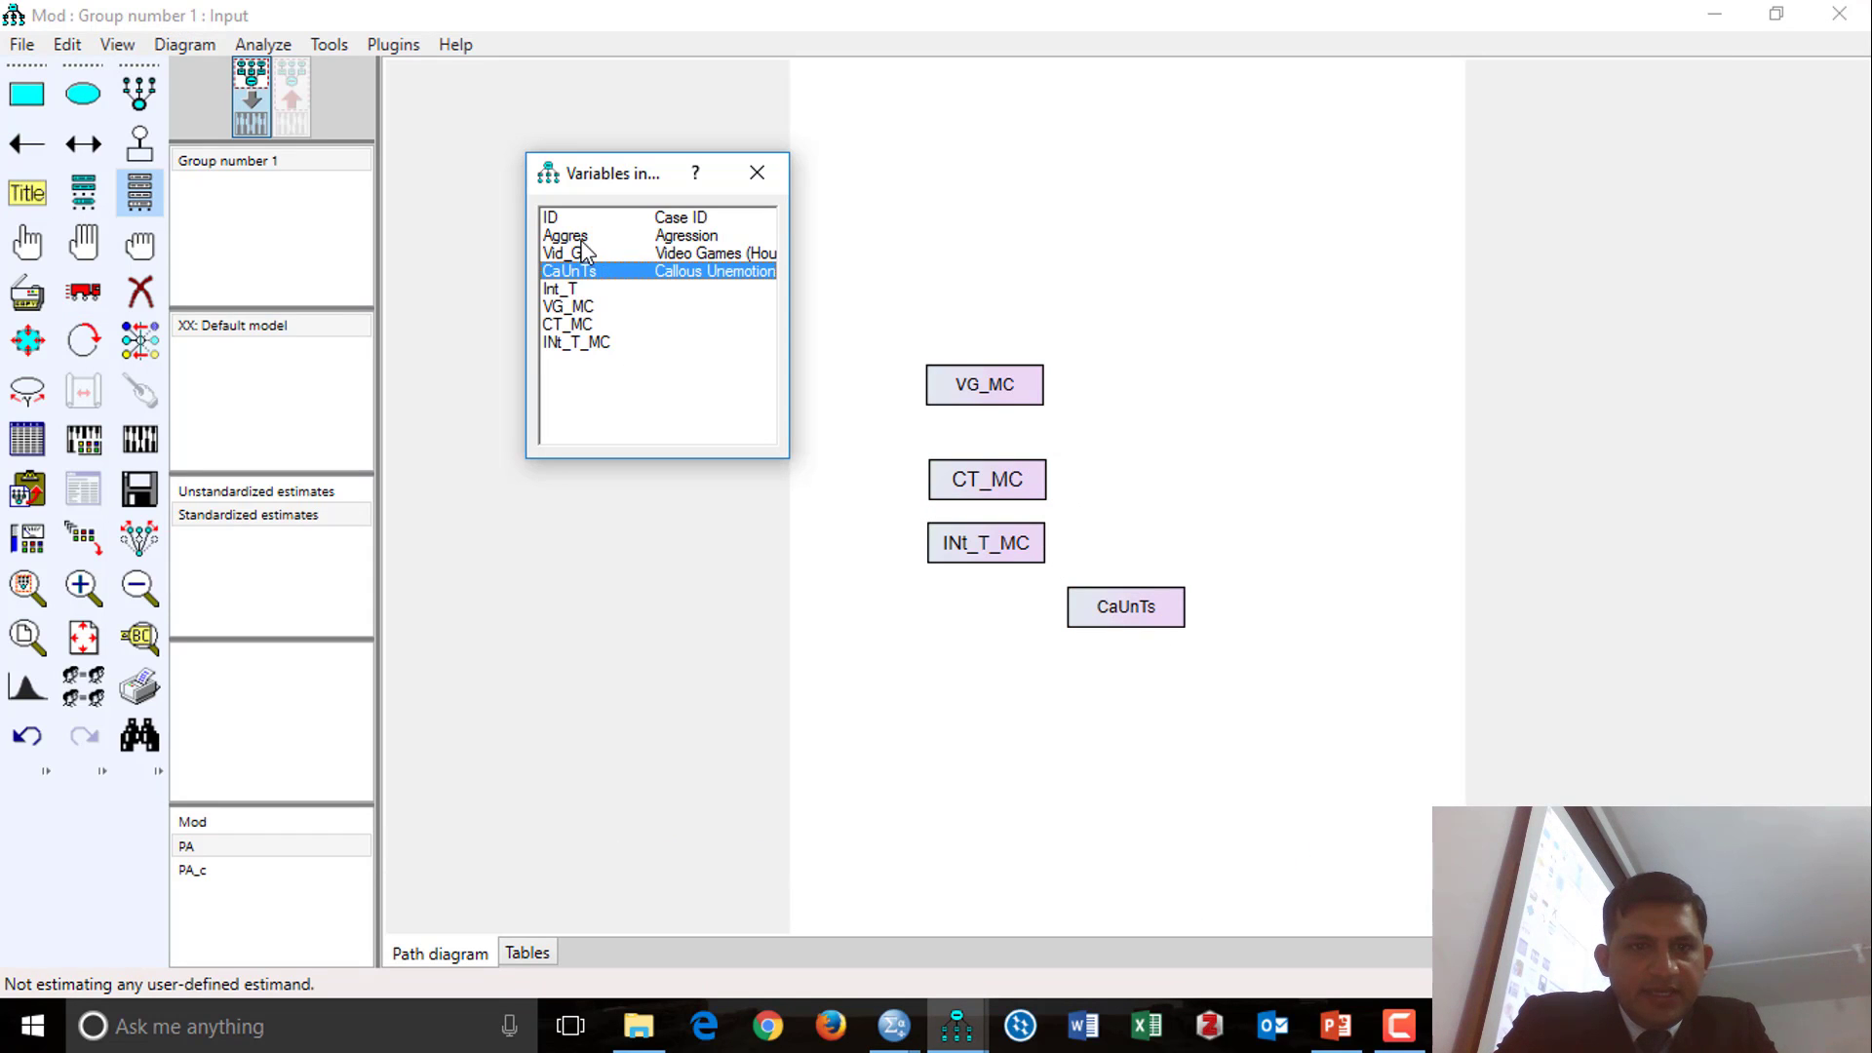
left_click_drag(582, 241, 1138, 621)
left_click(756, 173)
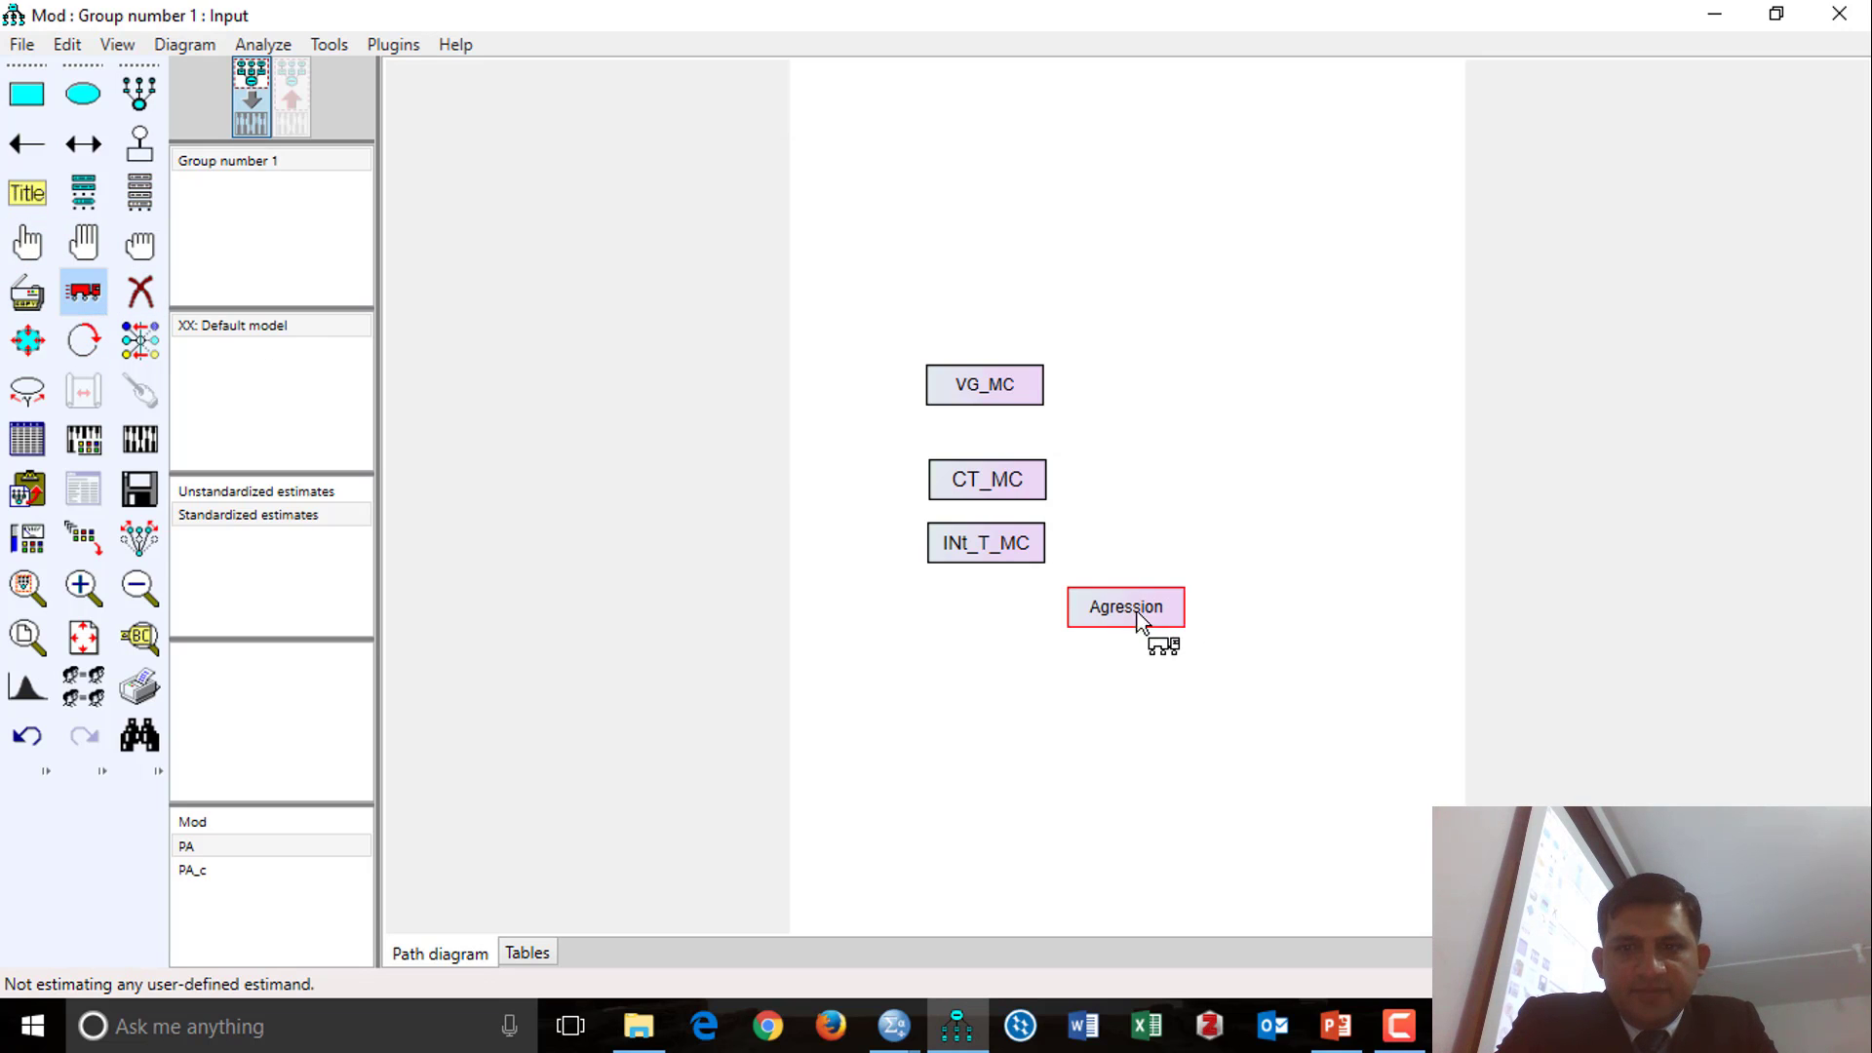
Step: Move the Agression box far to the right of the predictors and space VG_MC, CT_MC and INt_T_MC evenly in their column
left_click_drag(1140, 619, 1381, 450)
left_click_drag(1027, 402, 1034, 377)
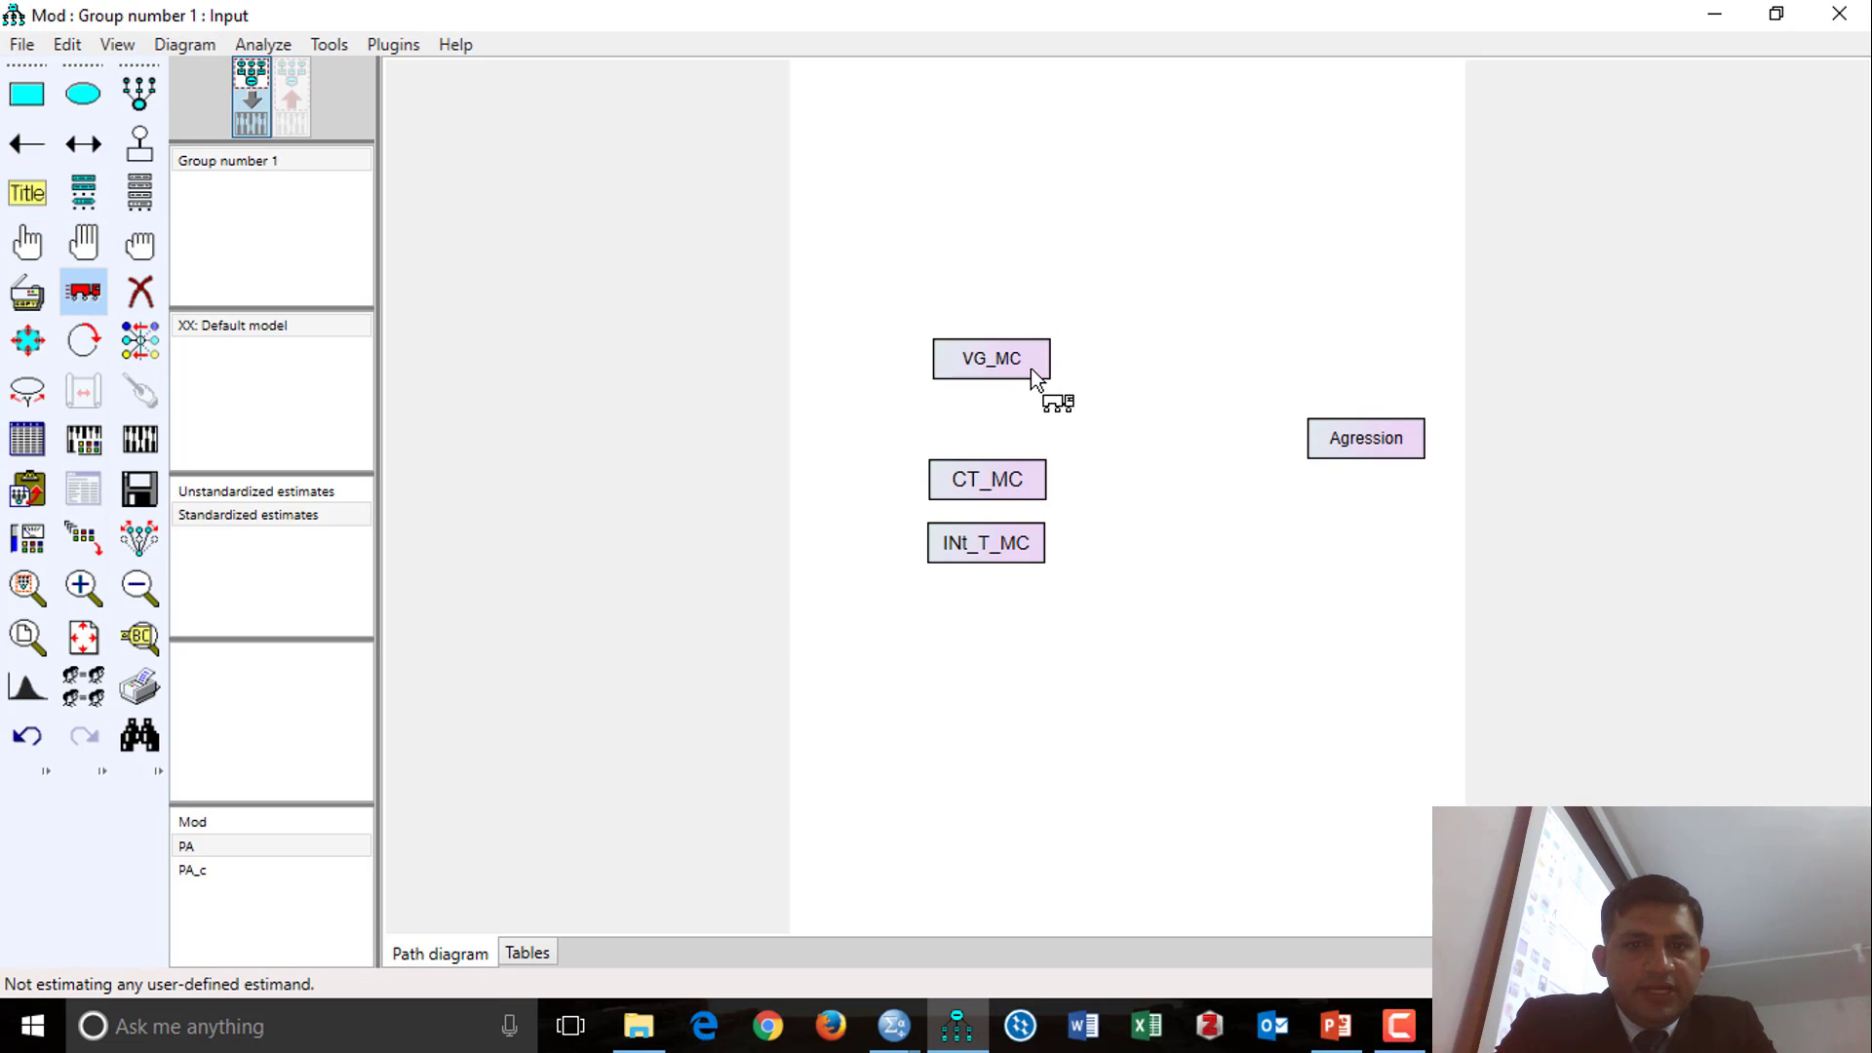
left_click_drag(1028, 485, 1019, 429)
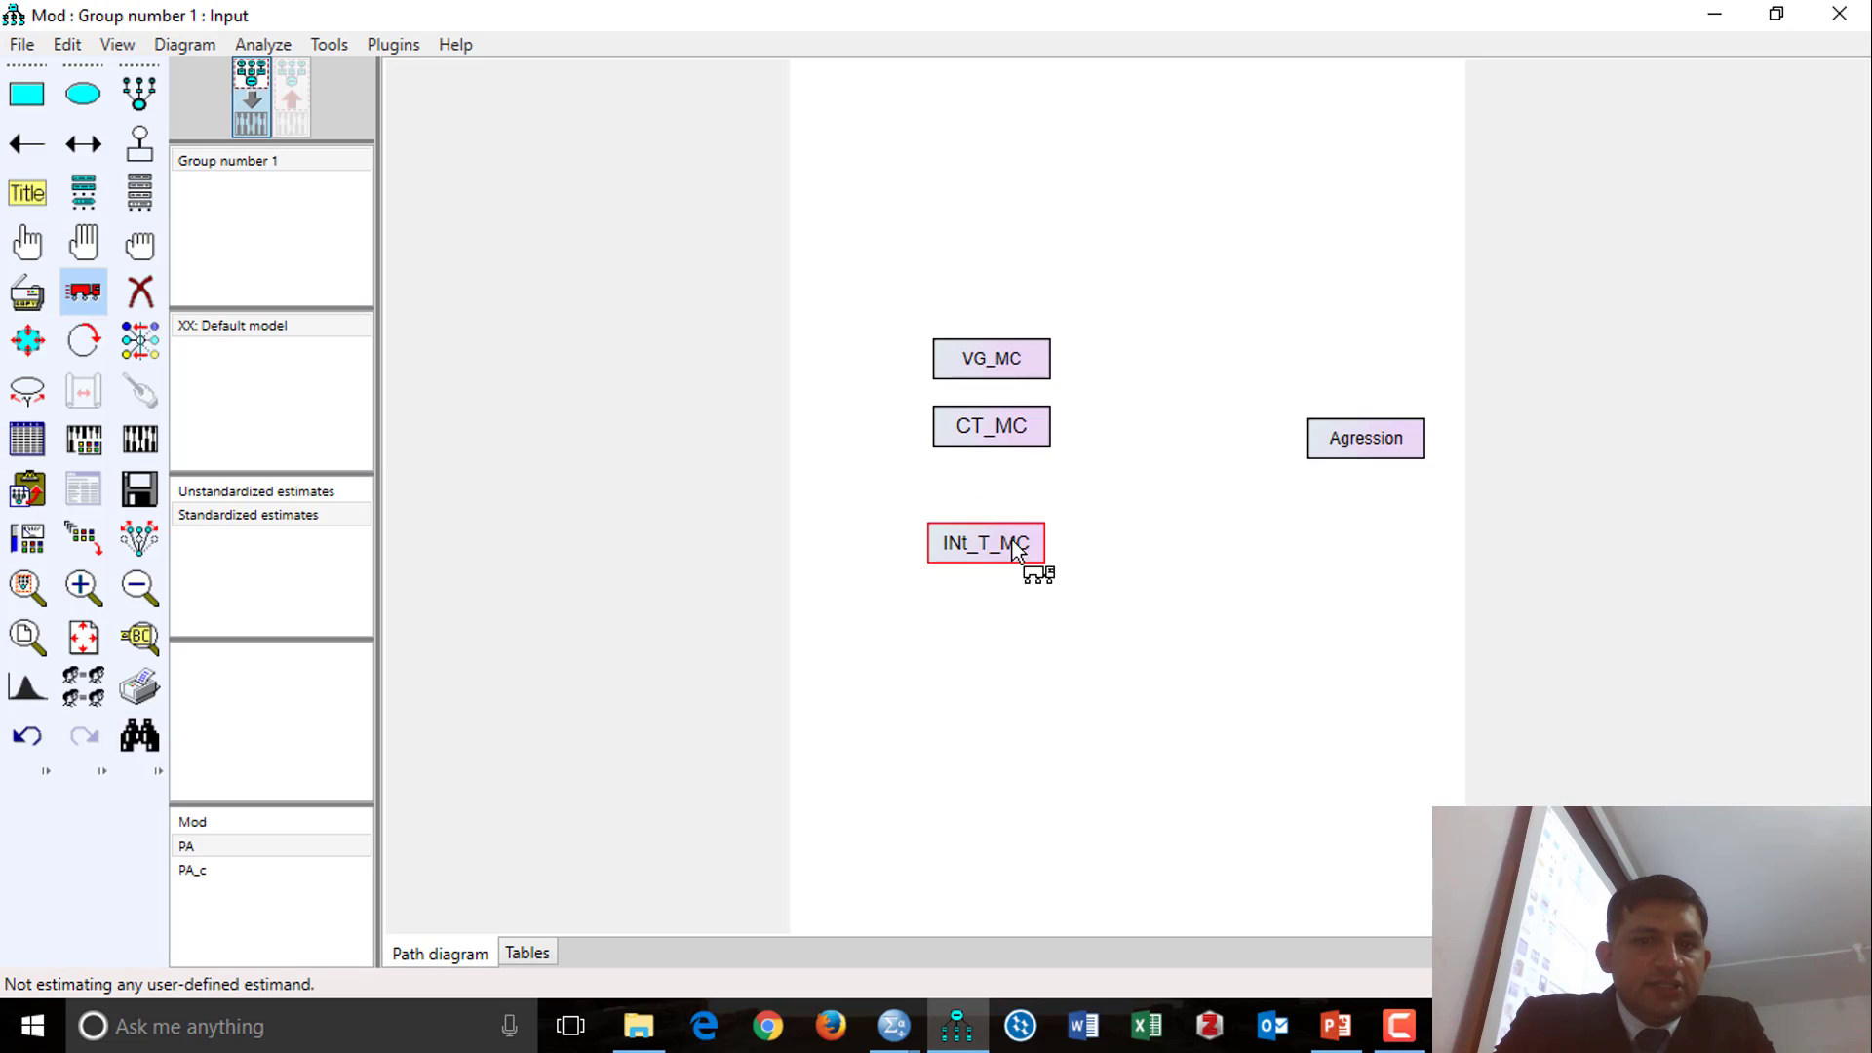
left_click_drag(1020, 552, 1026, 507)
Step: Draw single-headed paths from VG_MC, CT_MC and INt_T_MC to Agression
left_click(27, 143)
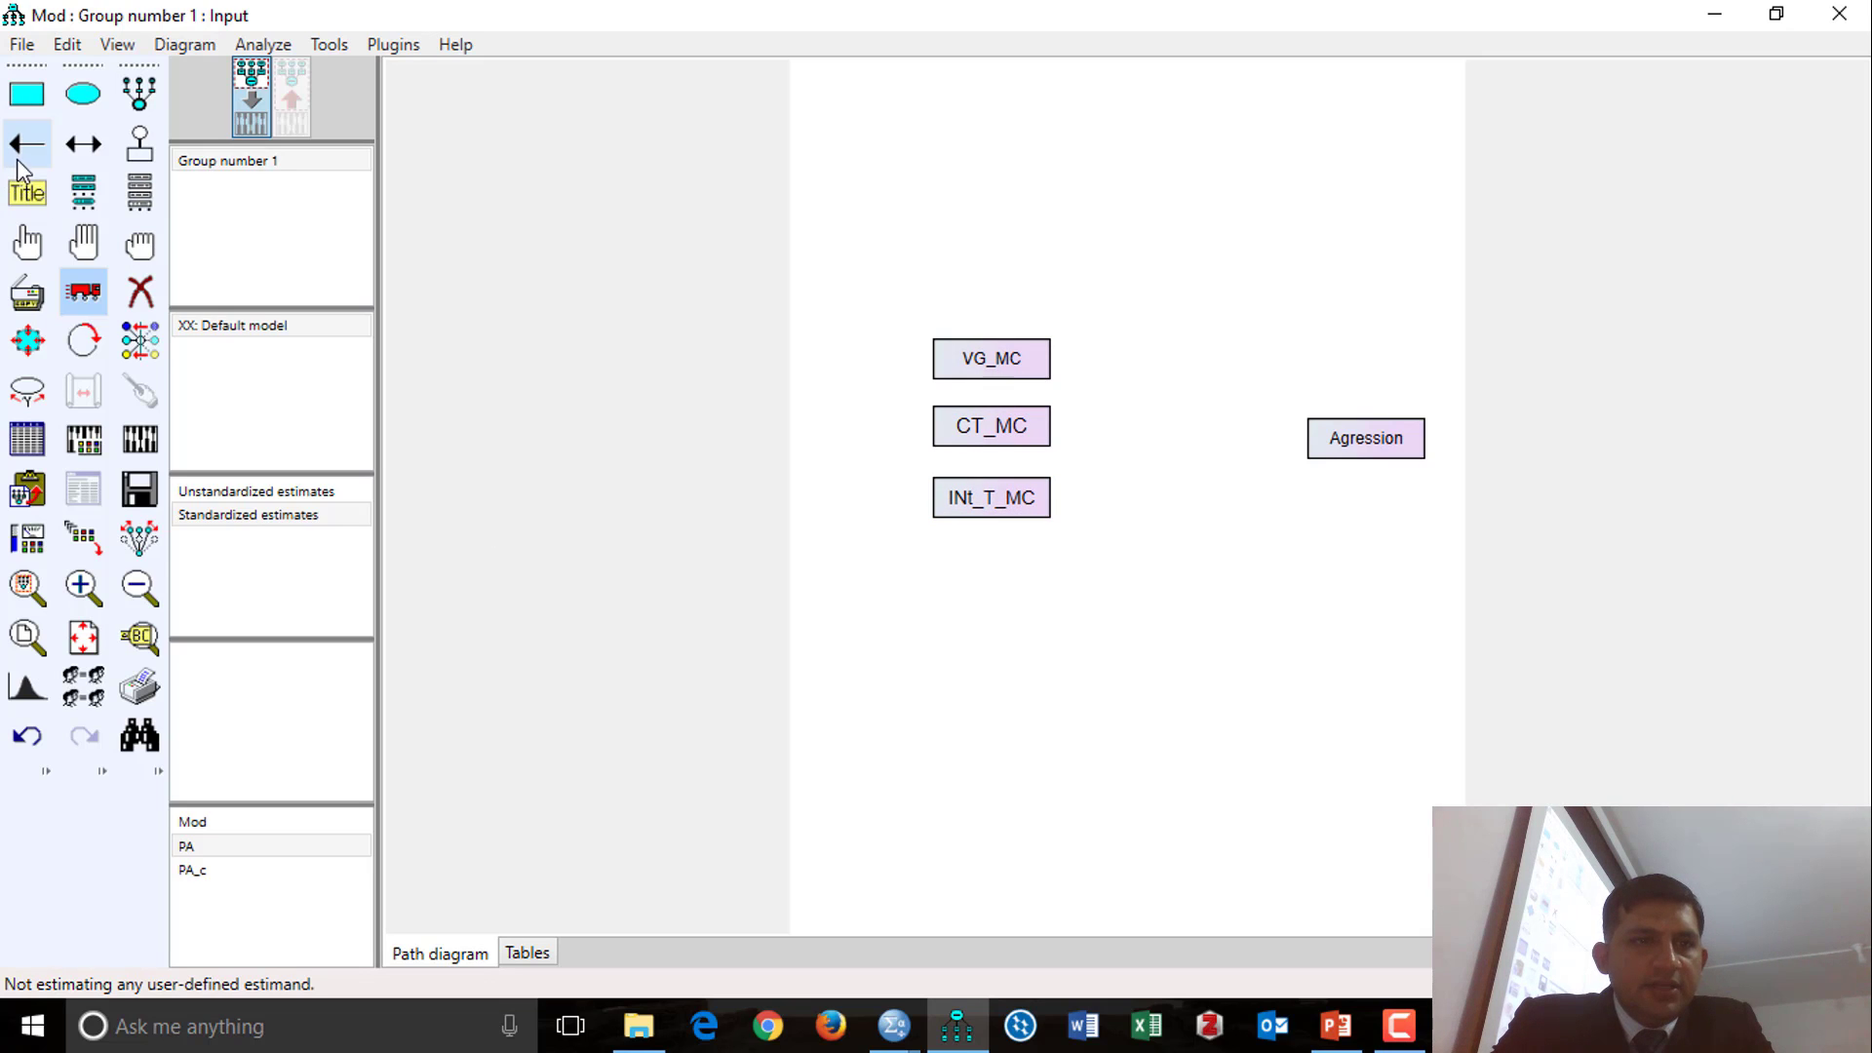
left_click_drag(1000, 353, 1370, 447)
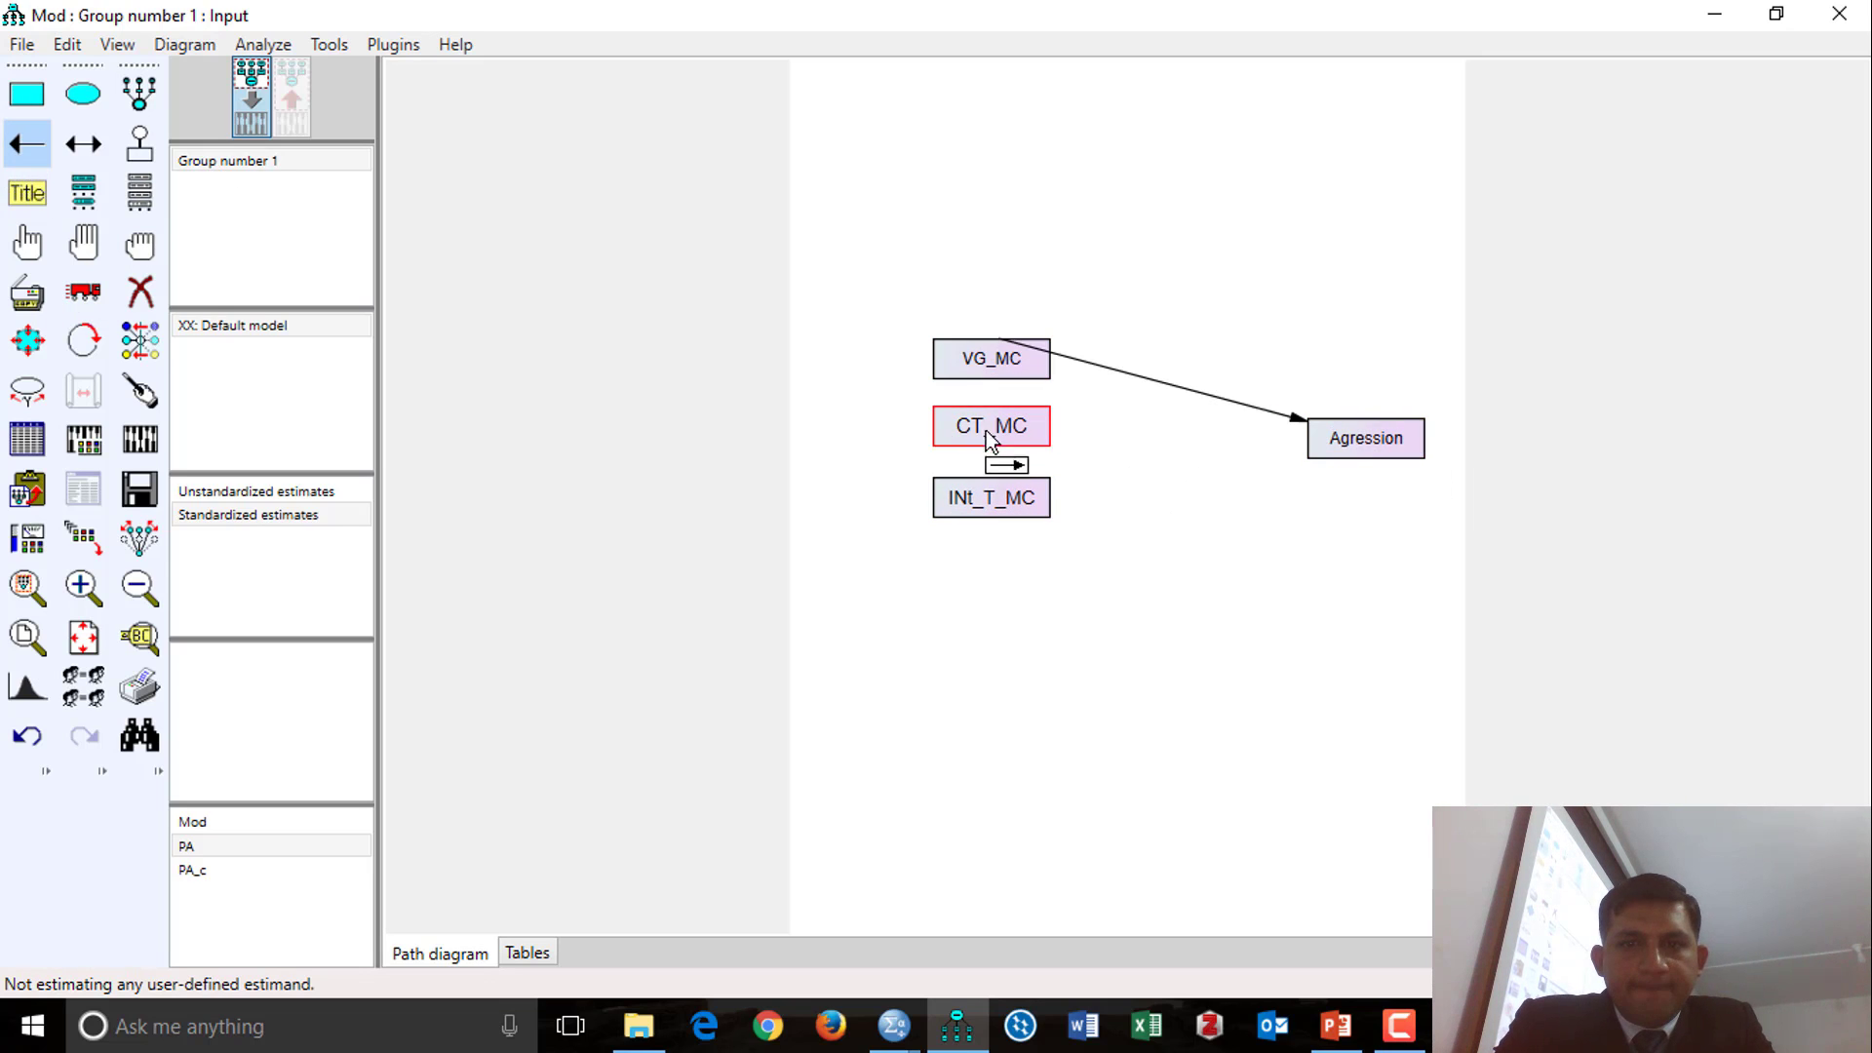
left_click_drag(986, 430, 1360, 443)
left_click_drag(1015, 495, 1363, 451)
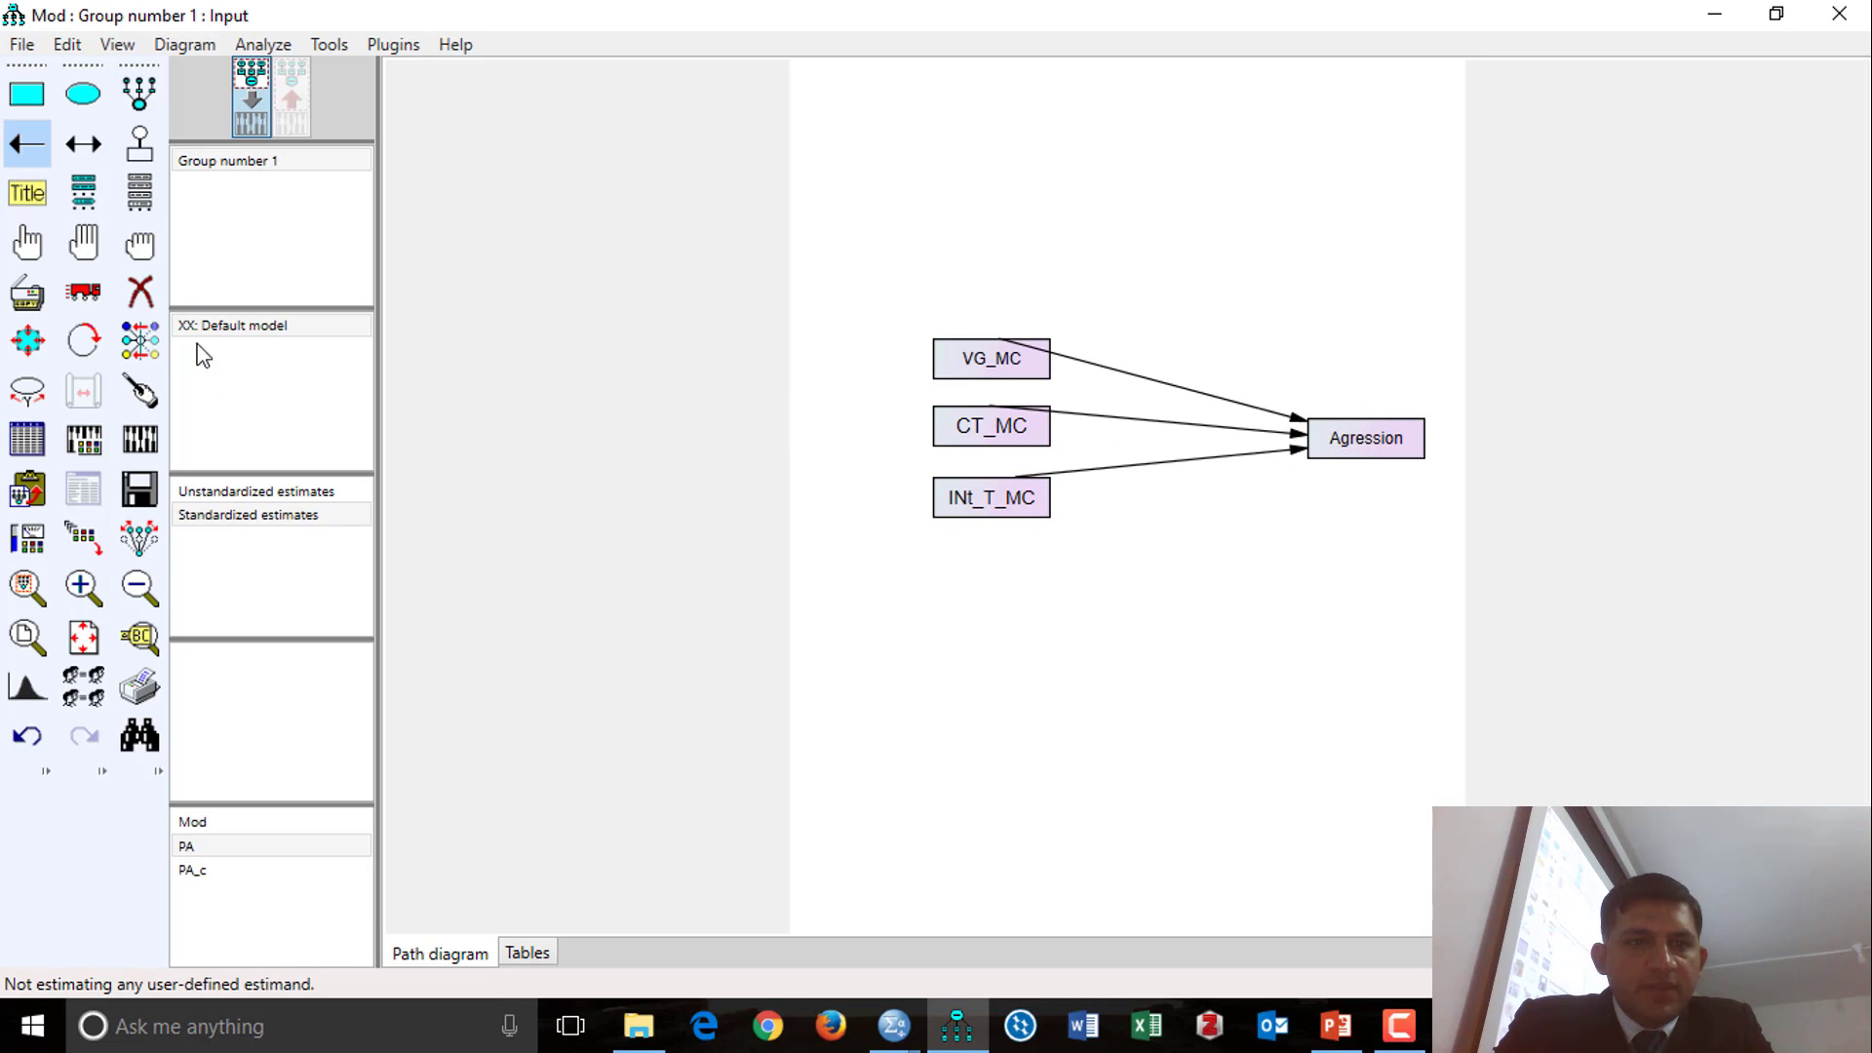
Step: Touch up the three predictor boxes and Agression so the path arrows attach neatly to their edges
left_click(140, 390)
left_click(1020, 502)
left_click(1019, 429)
left_click(1021, 371)
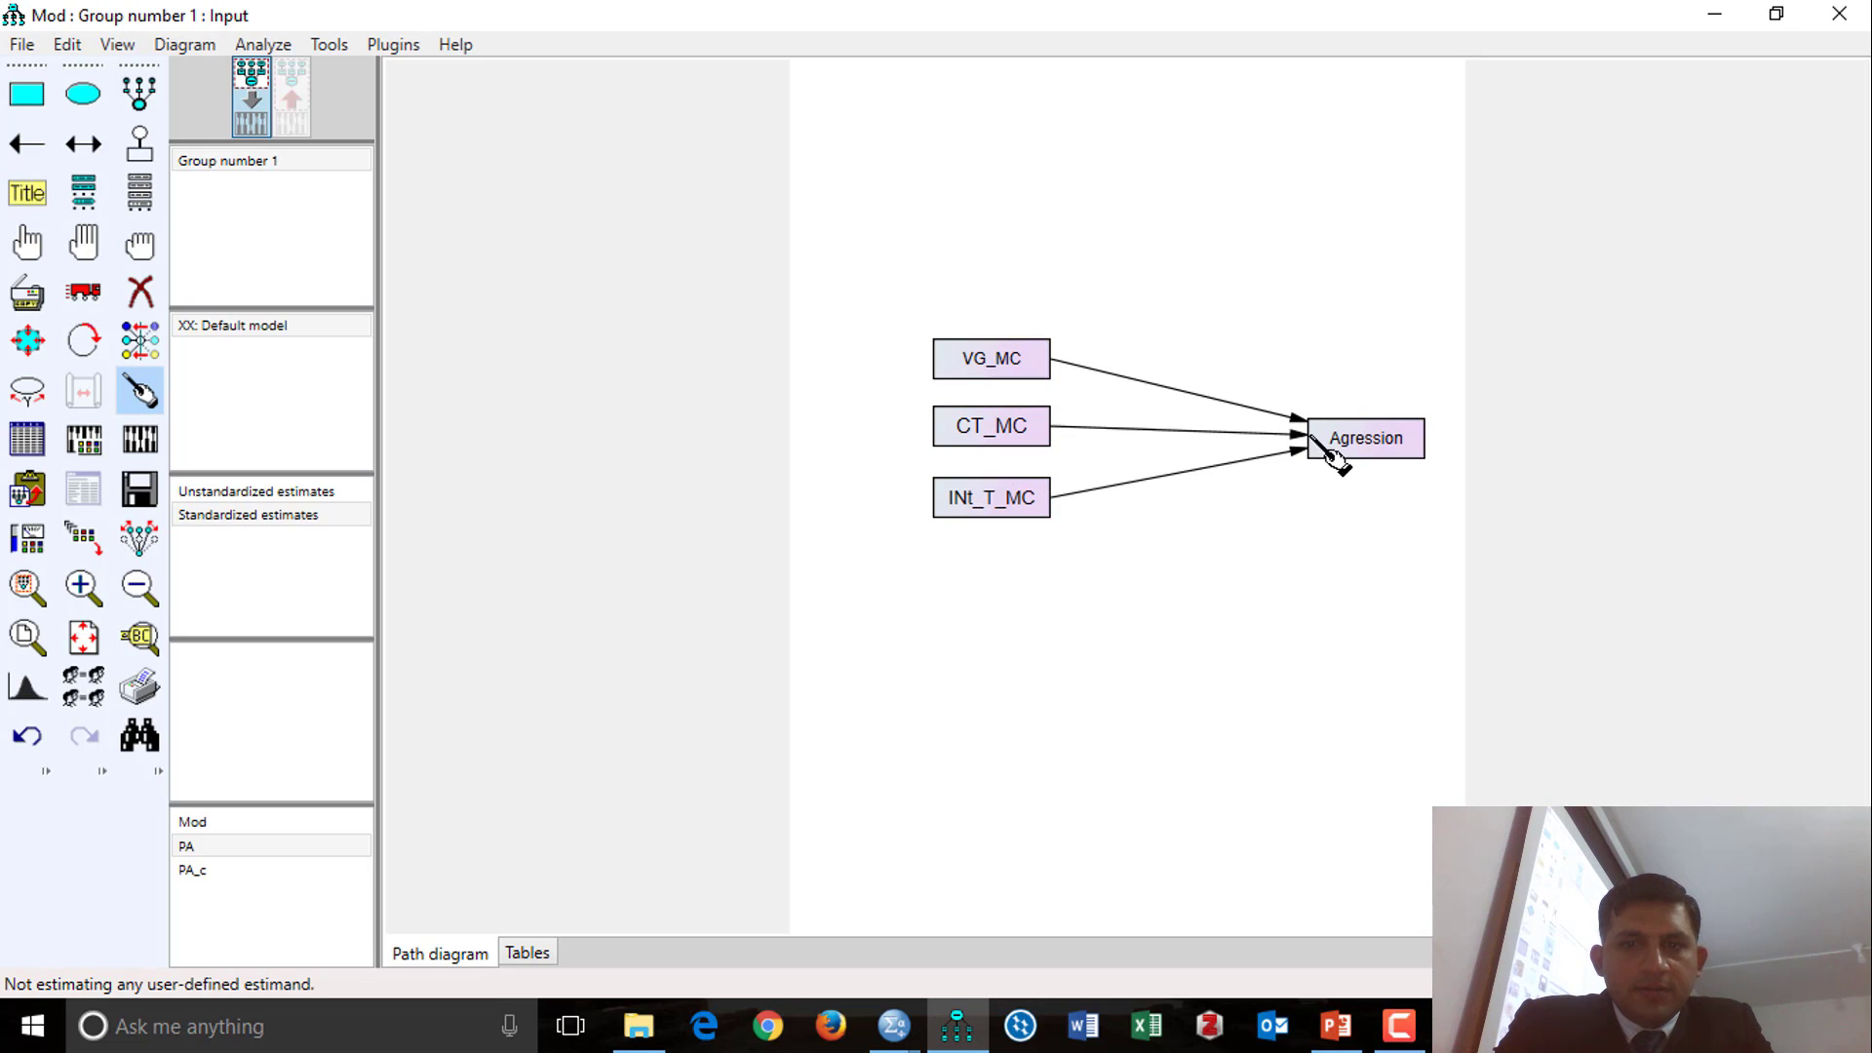
left_click(1340, 436)
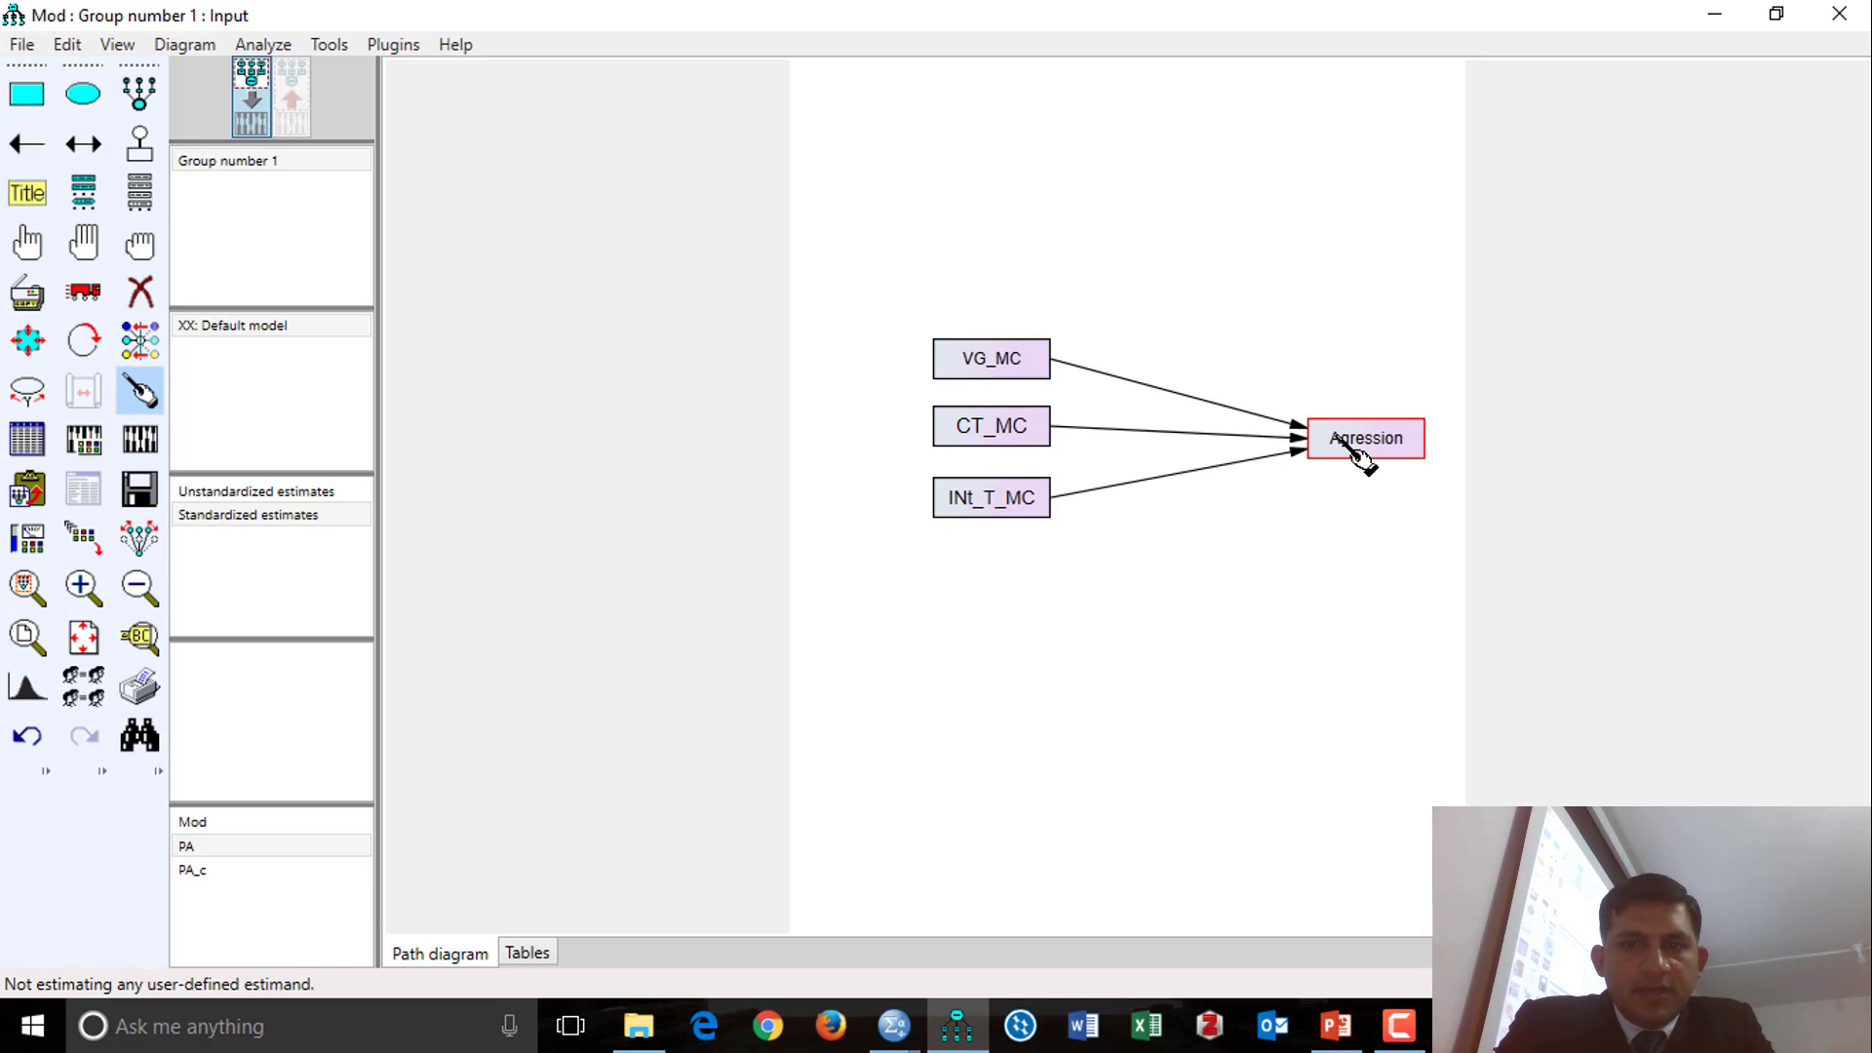
Step: Add an error term to Agression and name the unobserved variable automatically
left_click(140, 145)
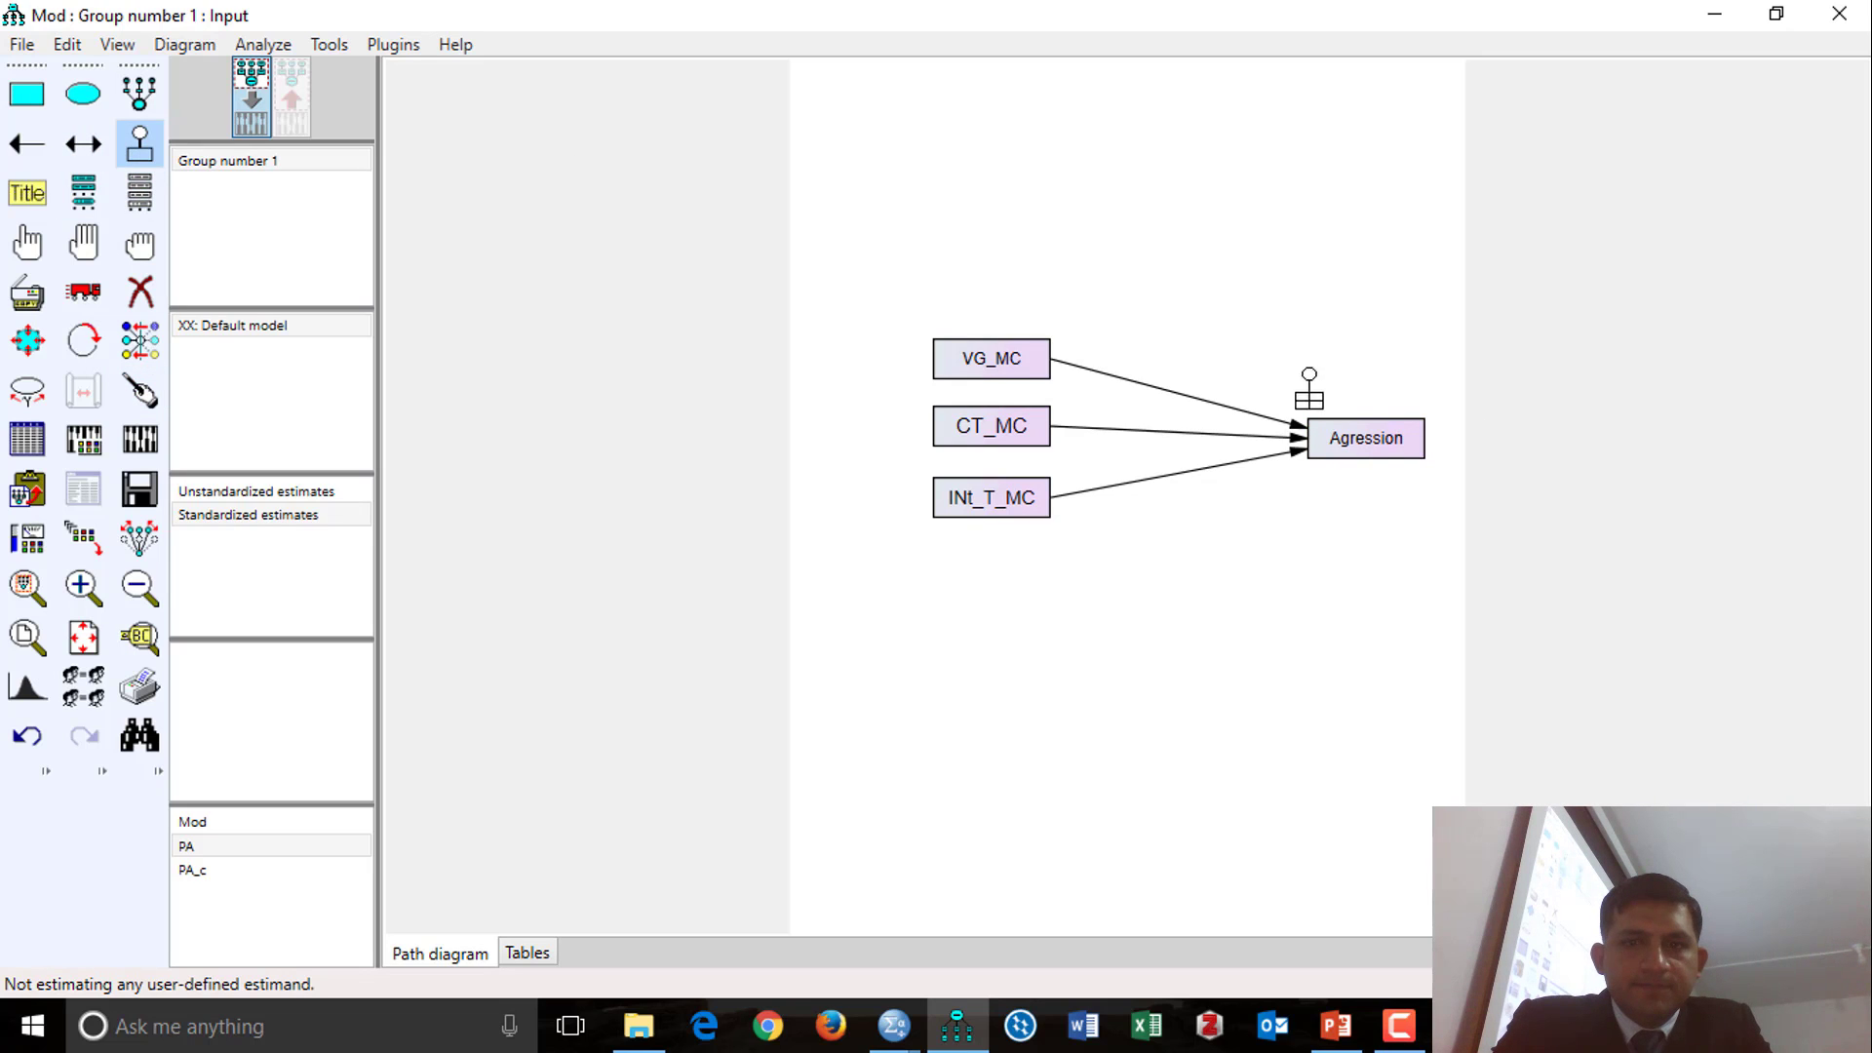
left_click(1365, 438)
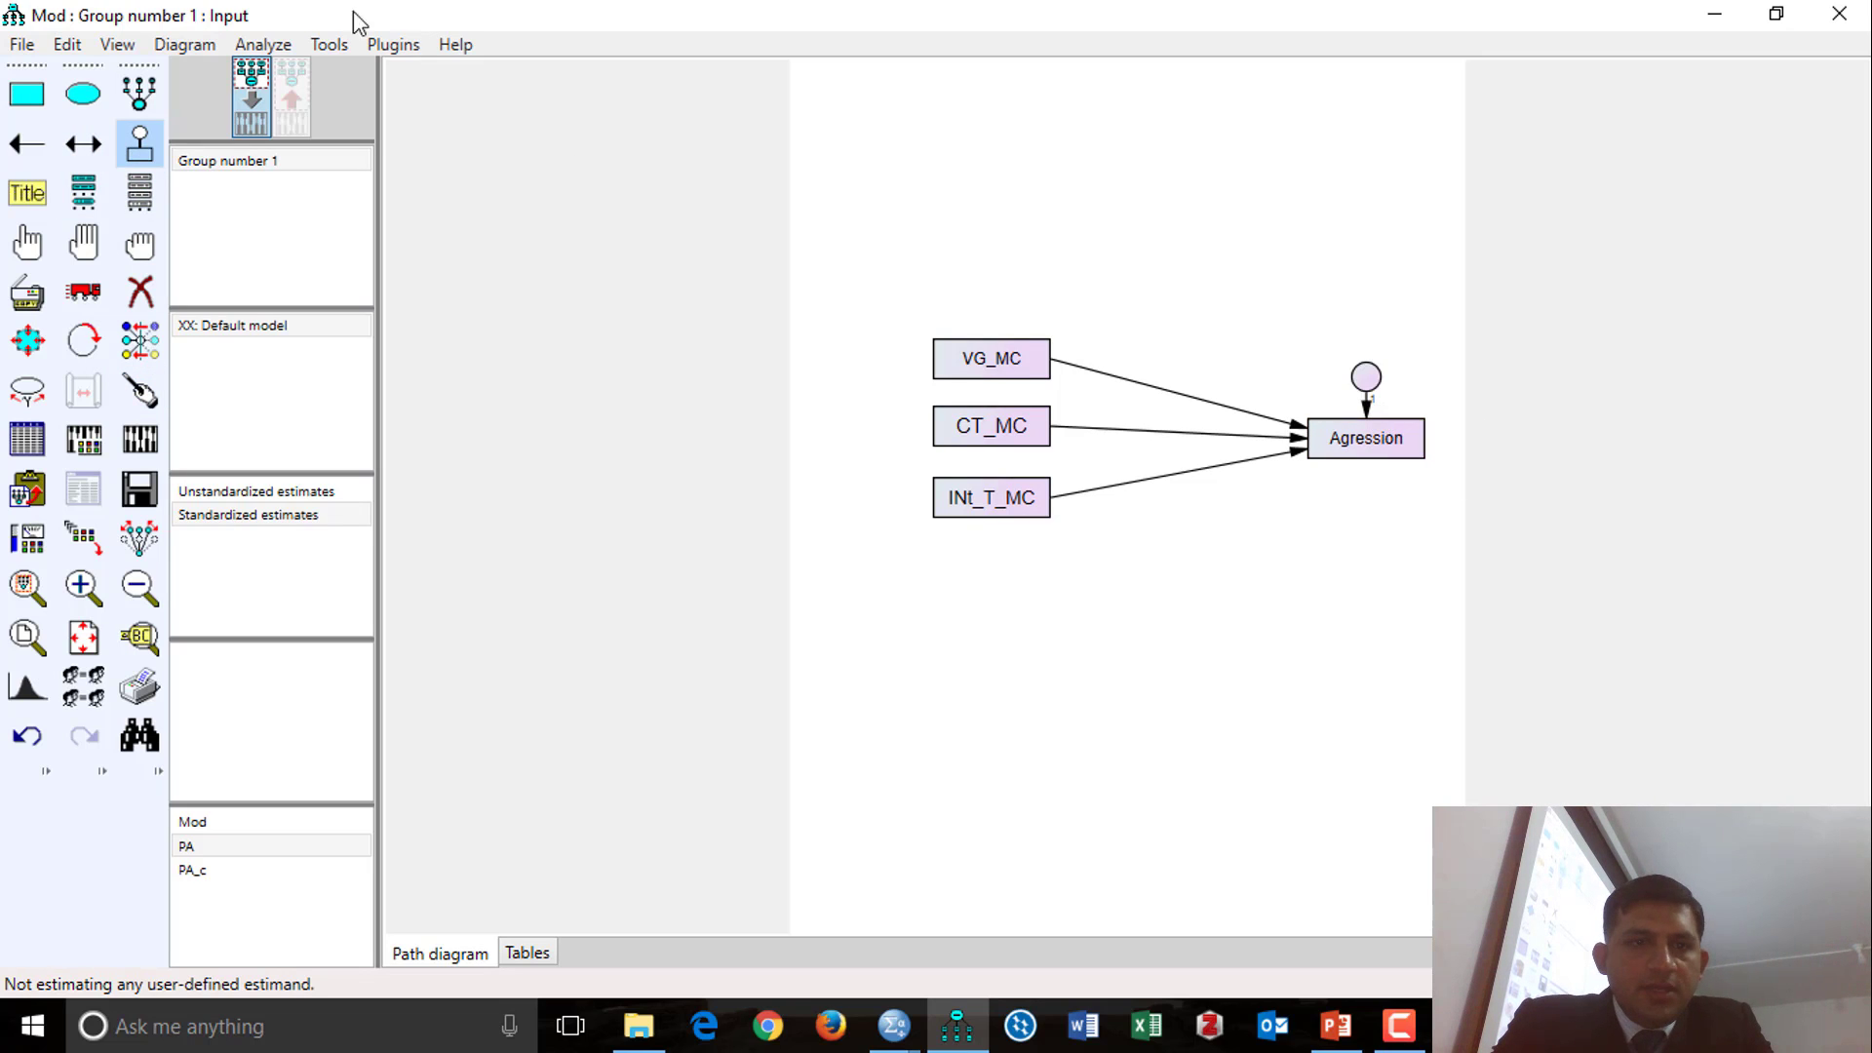
left_click(402, 44)
left_click(458, 380)
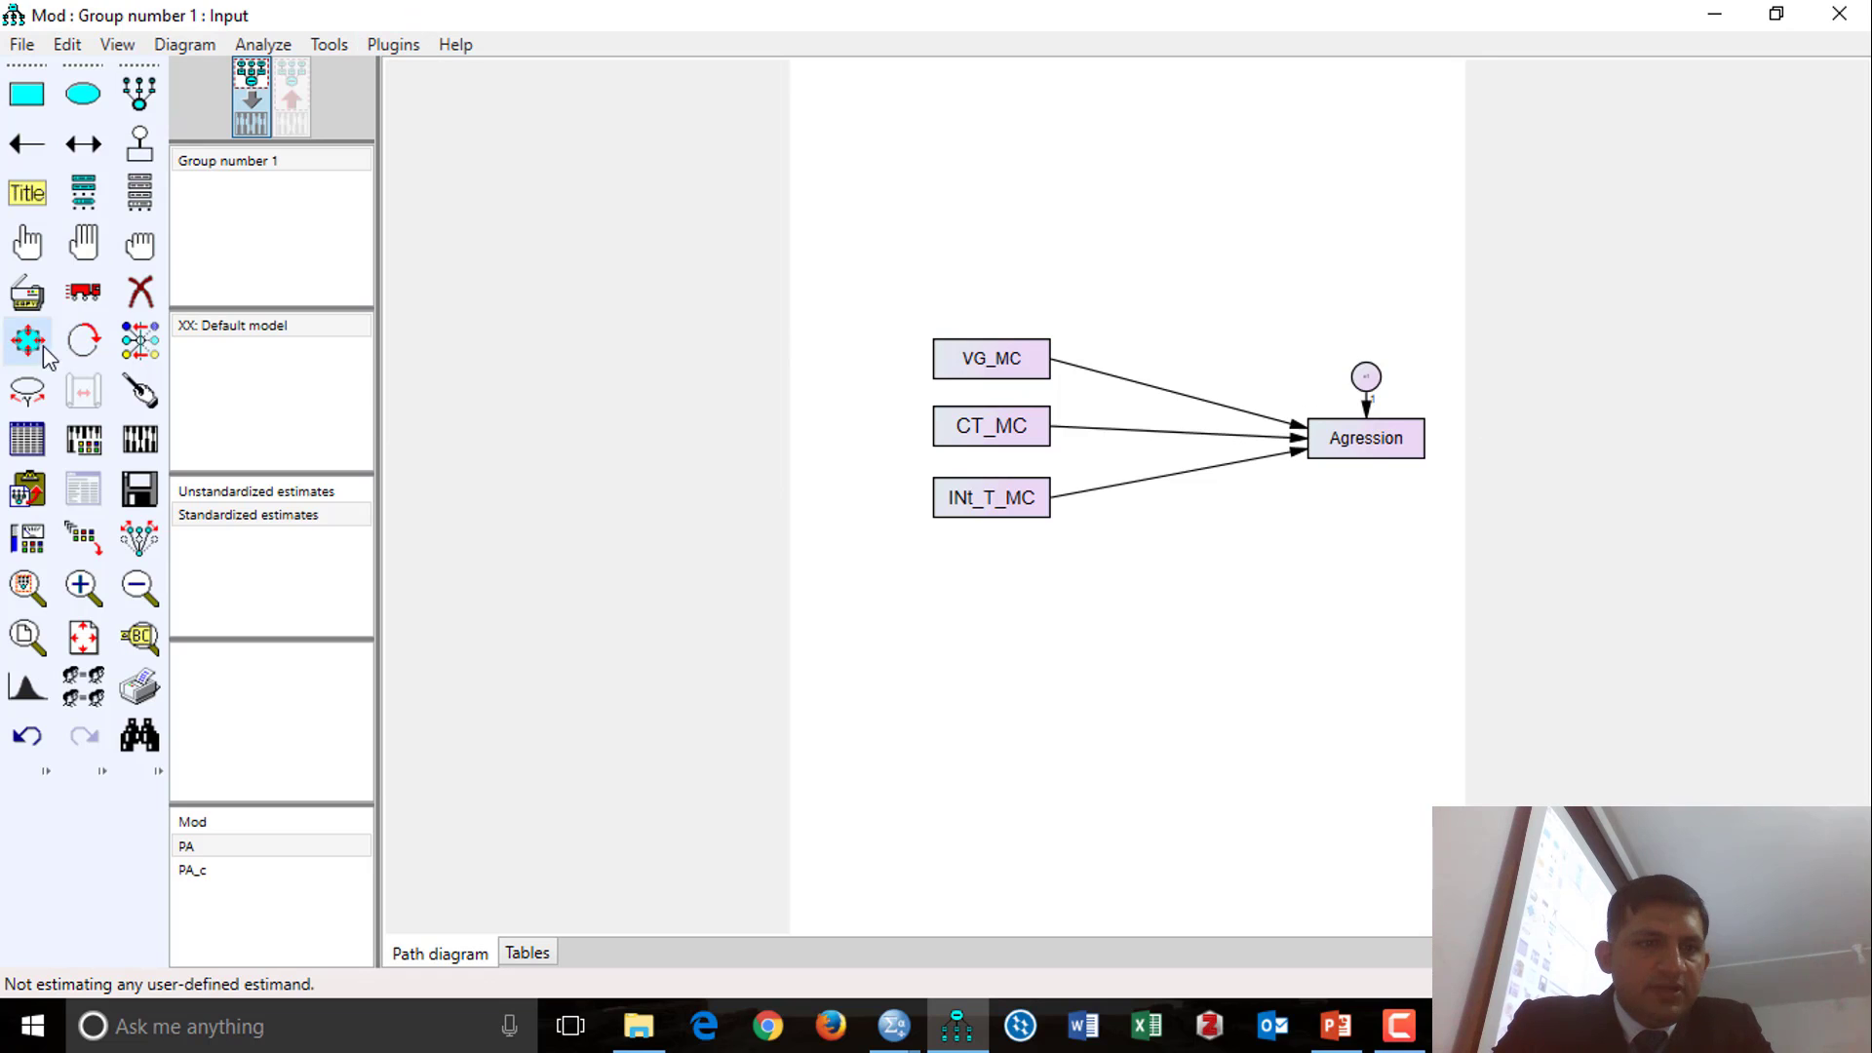
Step: Draw double-headed covariance arrows between every pair of VG_MC, CT_MC and INt_T_MC
left_click(83, 144)
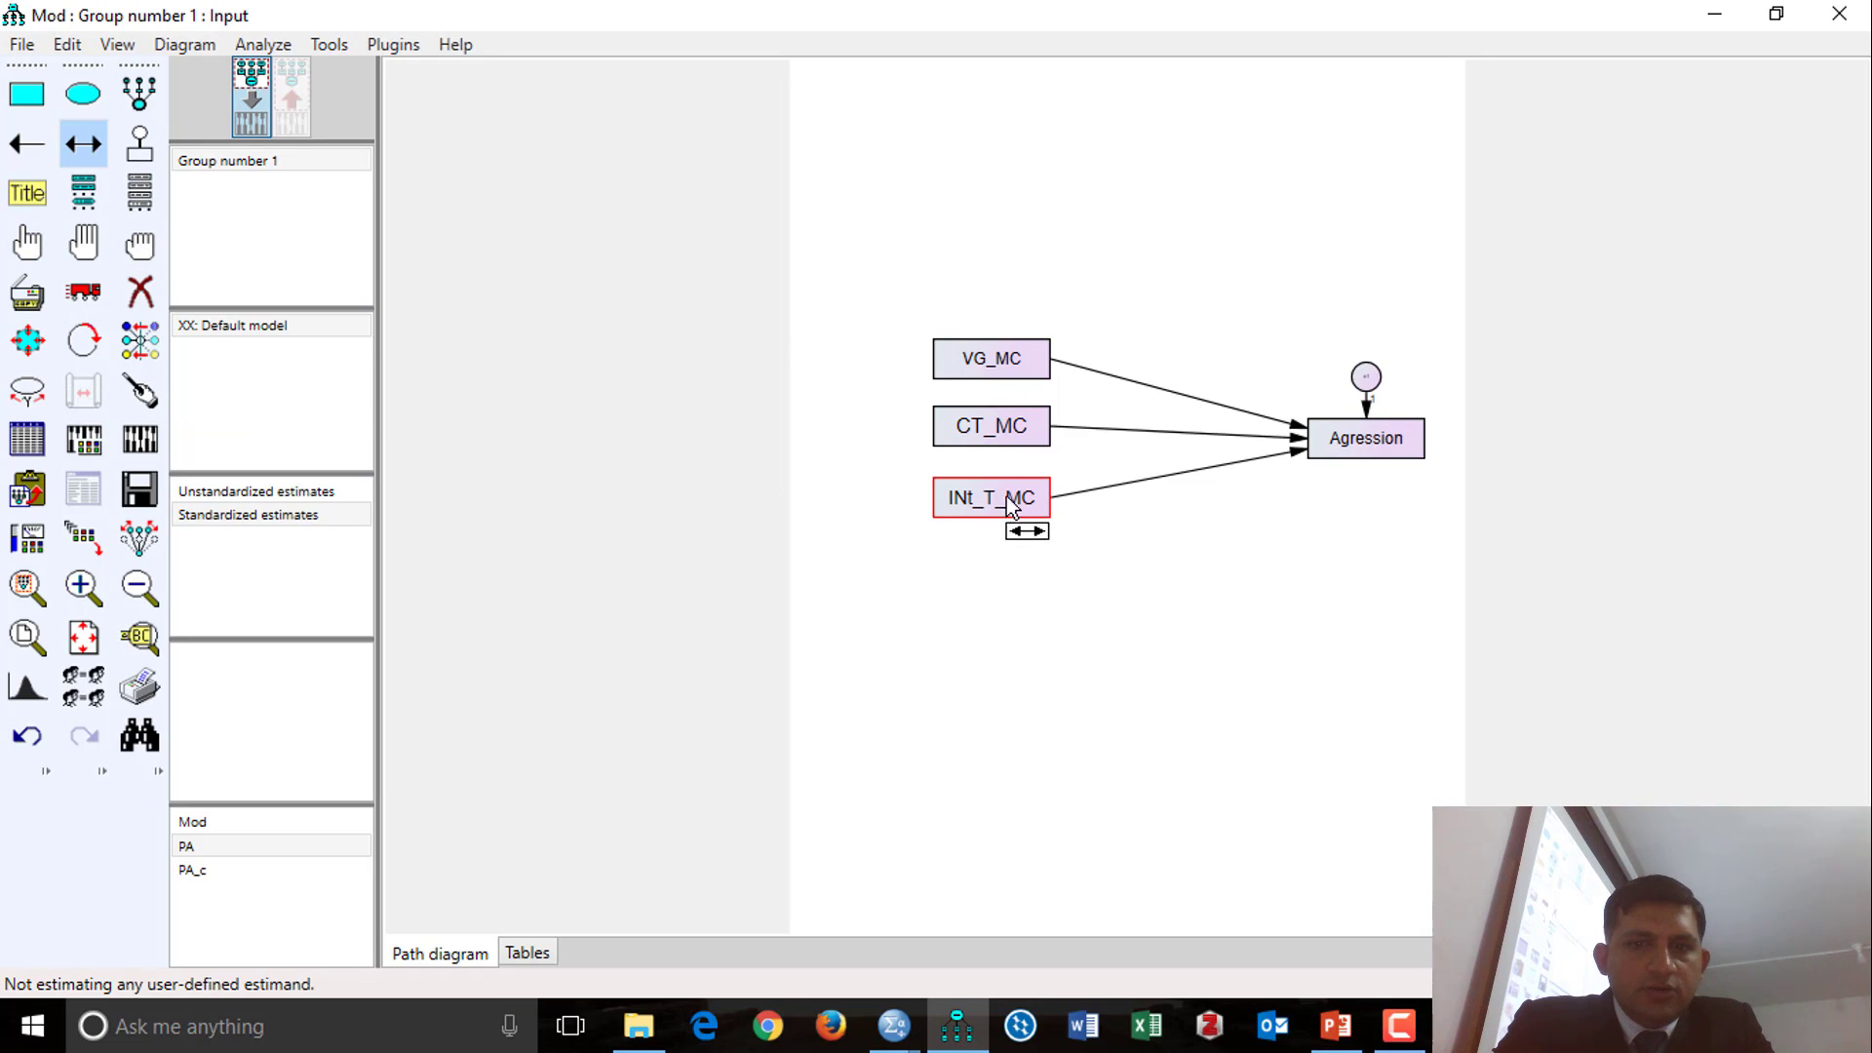
mouse_move(1009, 503)
left_mouse_down()
mouse_move(985, 429)
mouse_move(1009, 361)
left_mouse_up()
left_click_drag(1014, 429, 1014, 359)
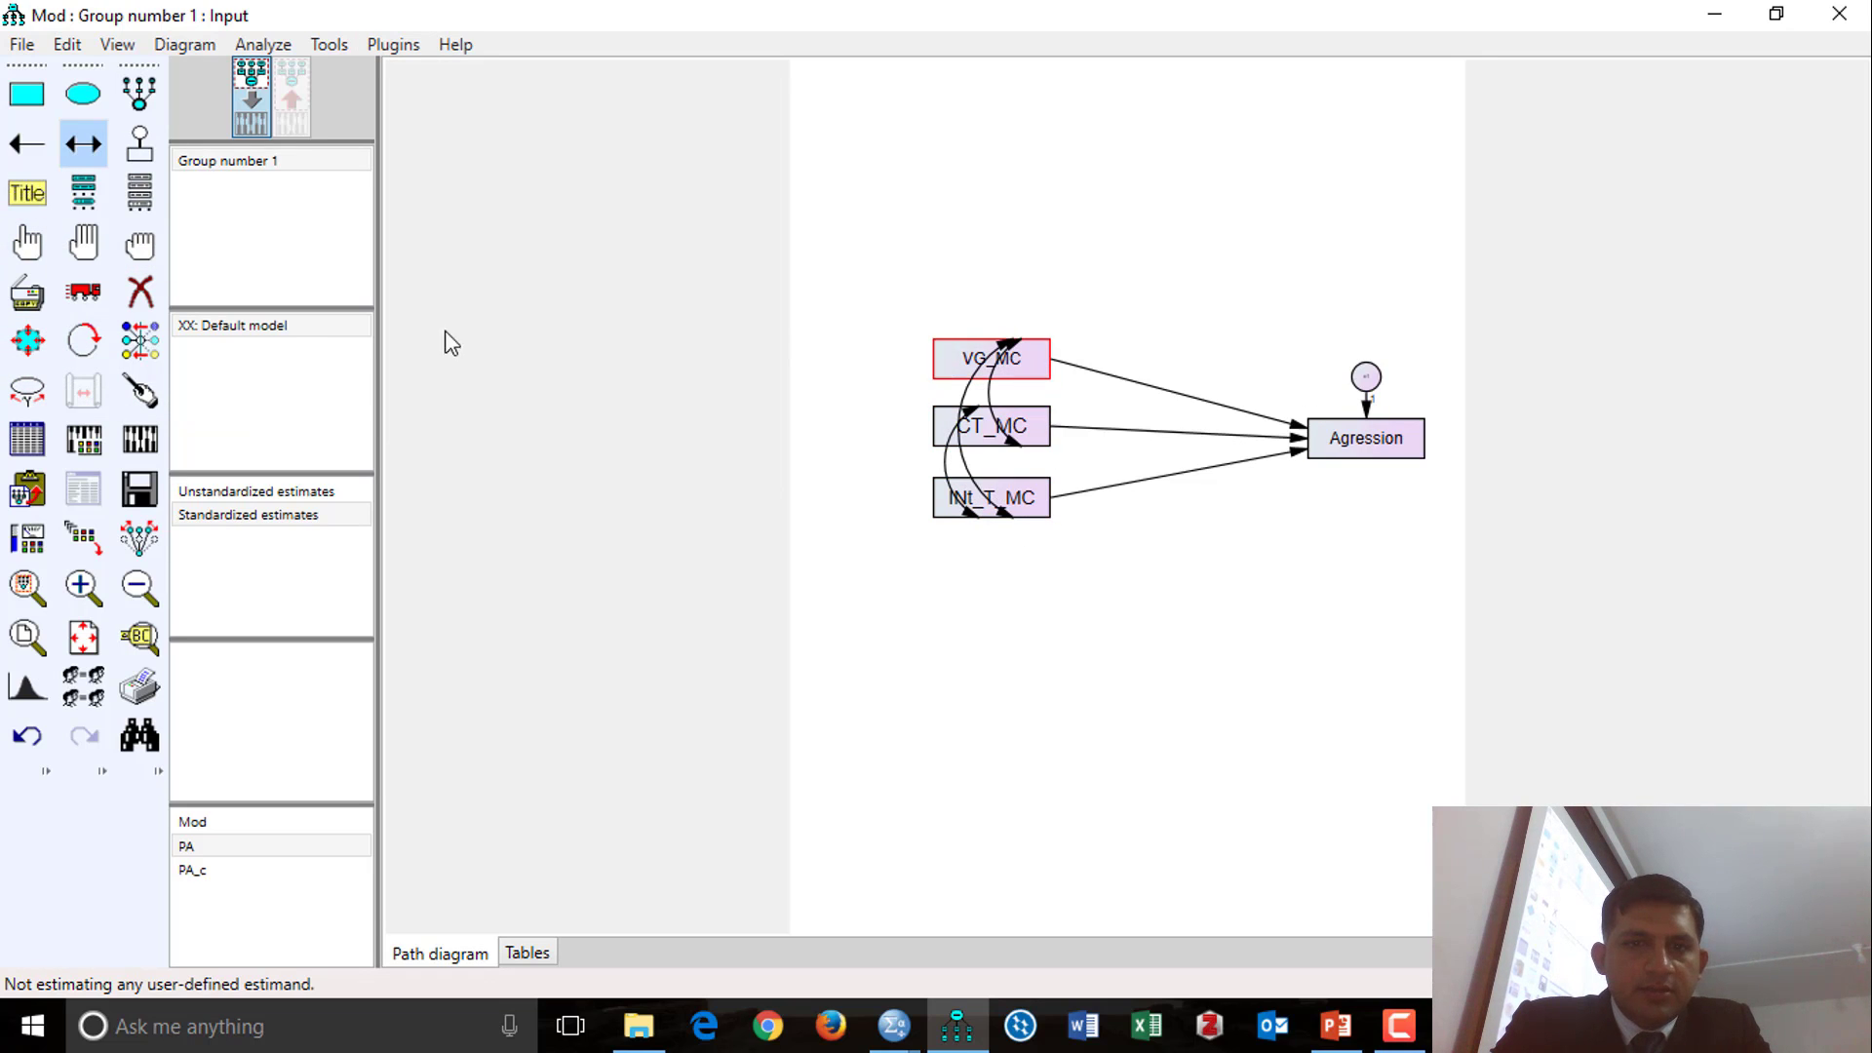
Step: Touch up the three predictor boxes repeatedly until all covariance arrows curve along their outer side, away from Agression
left_click(139, 390)
left_click(1014, 499)
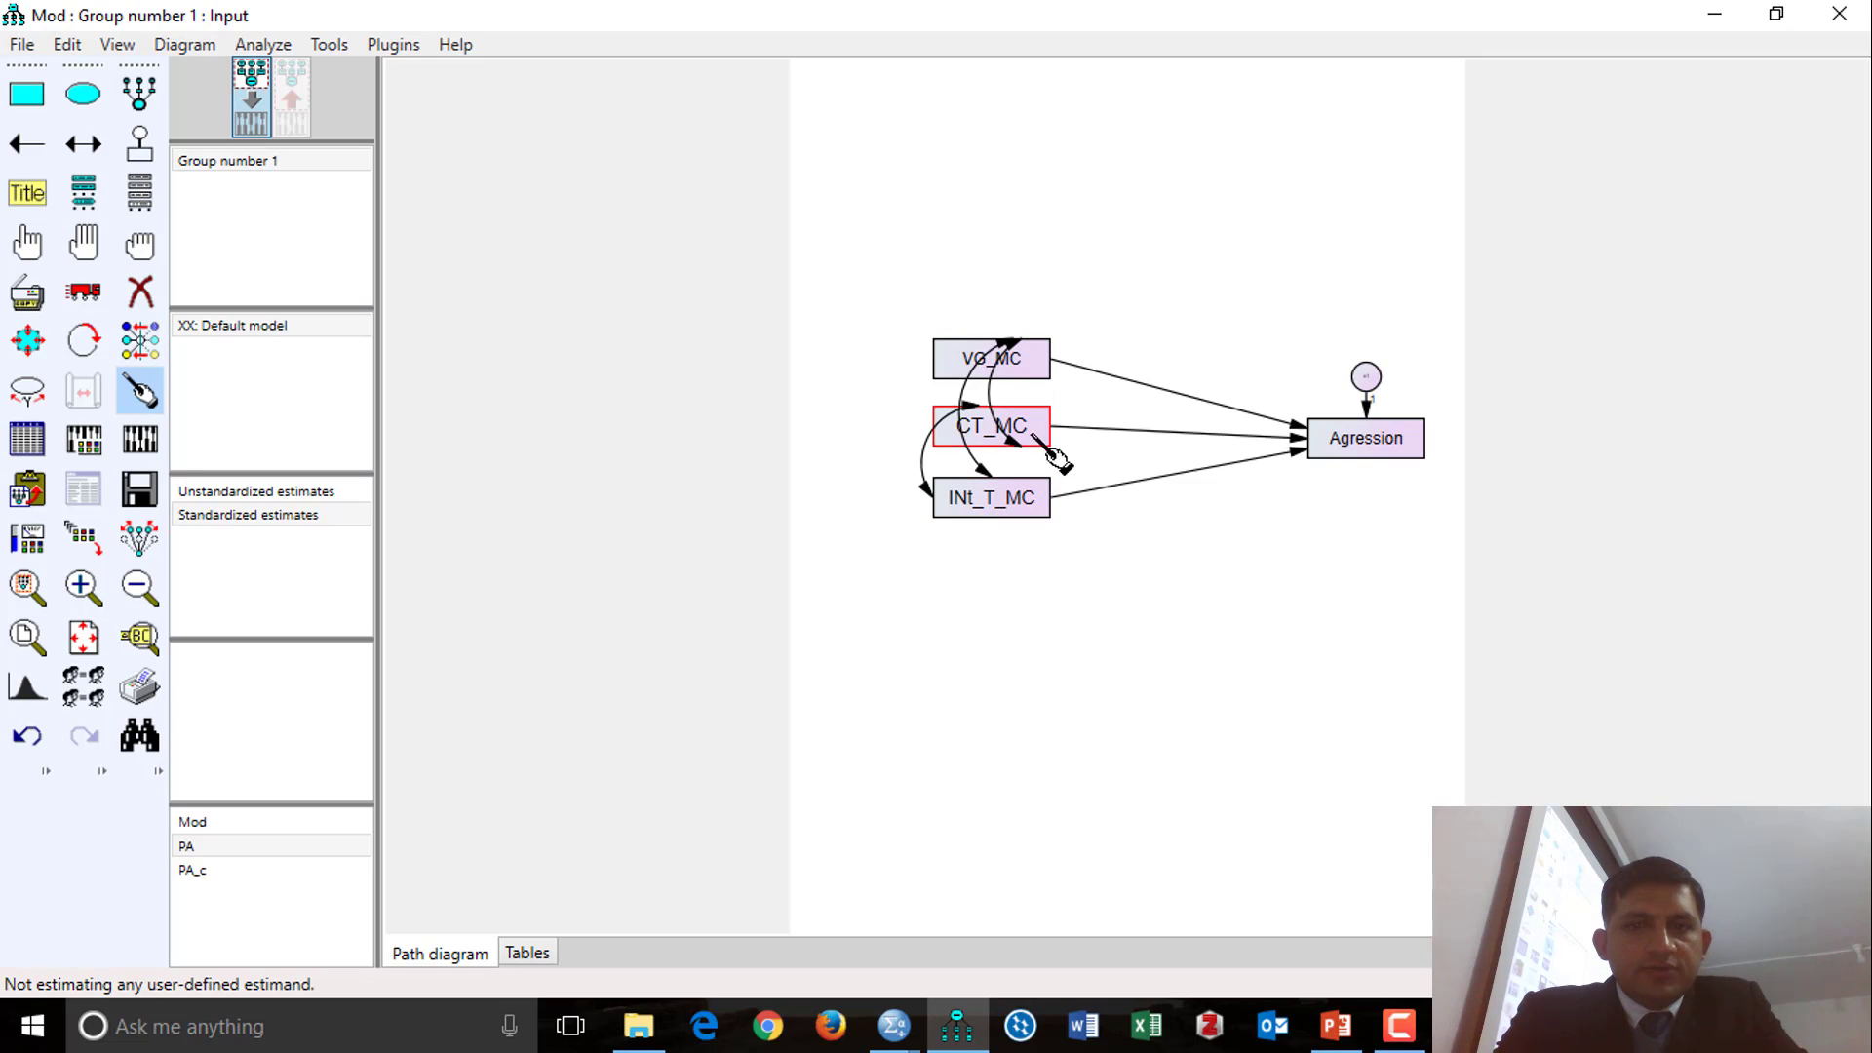
left_click(1032, 433)
left_click(1028, 367)
left_click(1027, 366)
left_click(1014, 426)
left_click(1012, 426)
left_click(1012, 426)
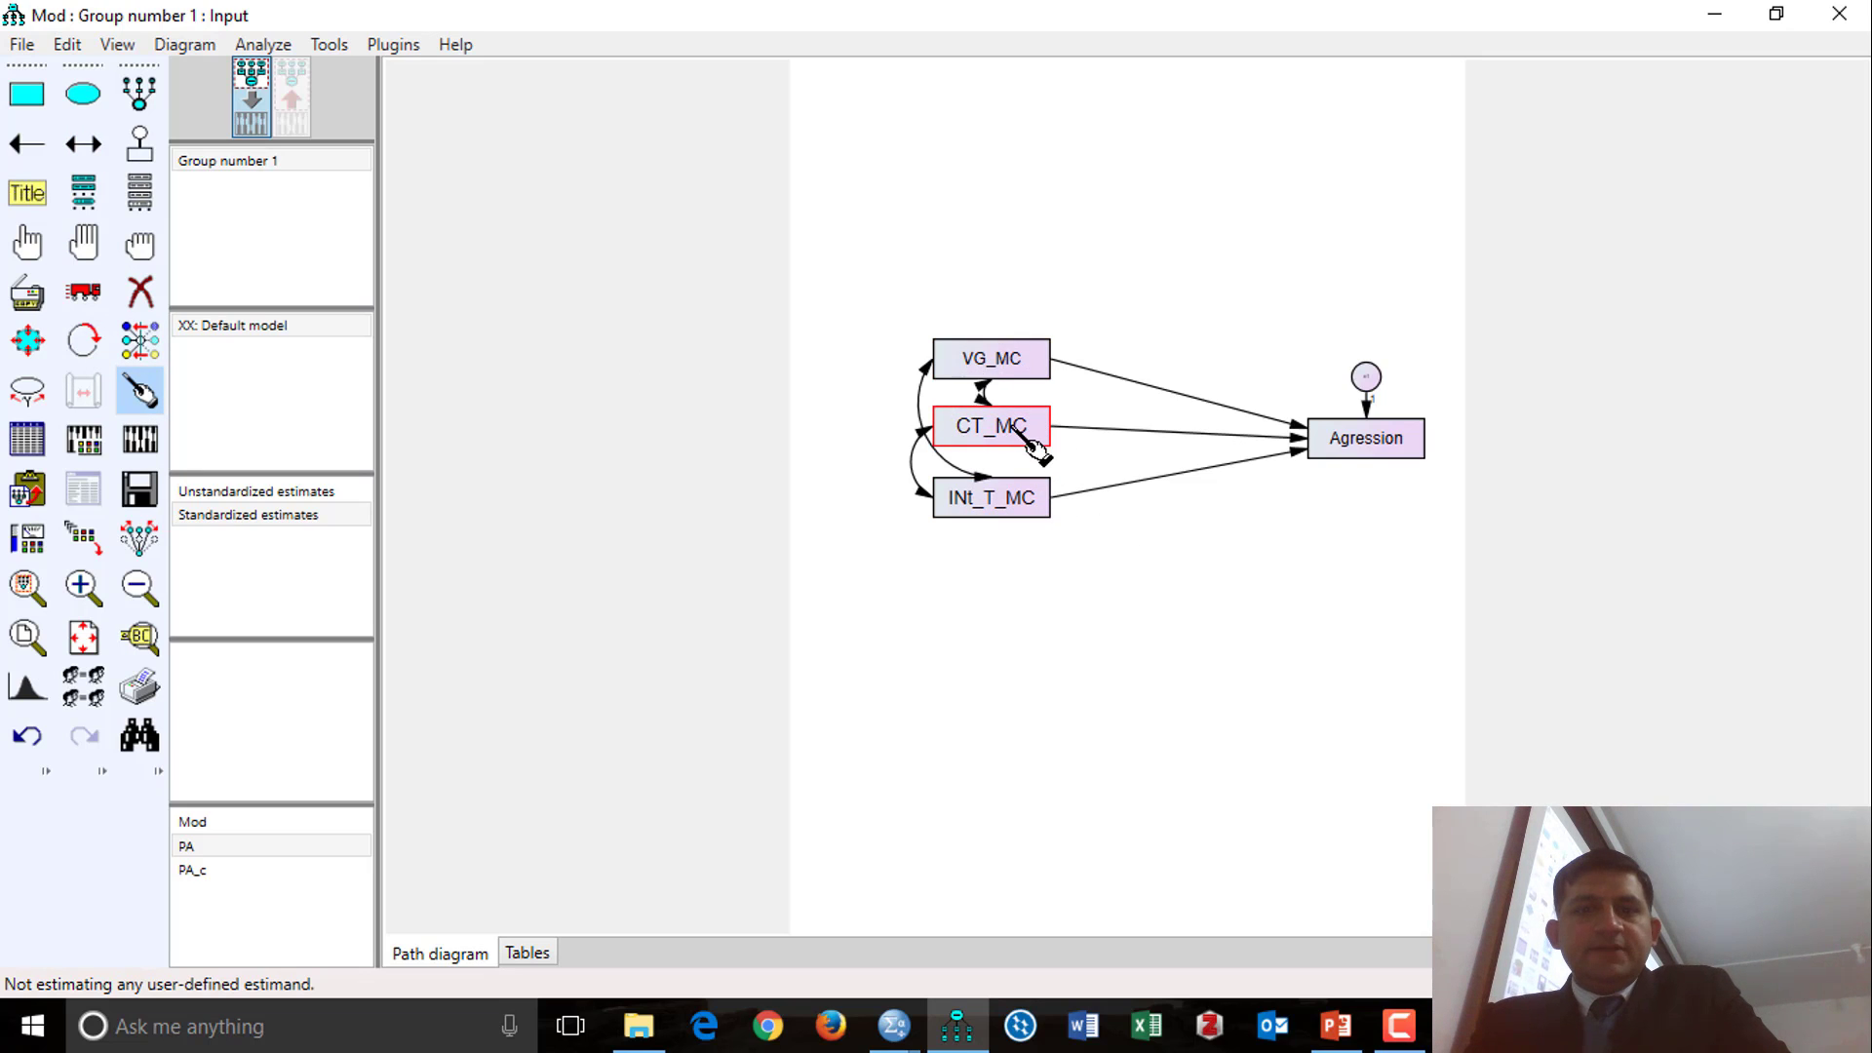
left_click(1014, 426)
left_click(1024, 364)
left_click(1004, 505)
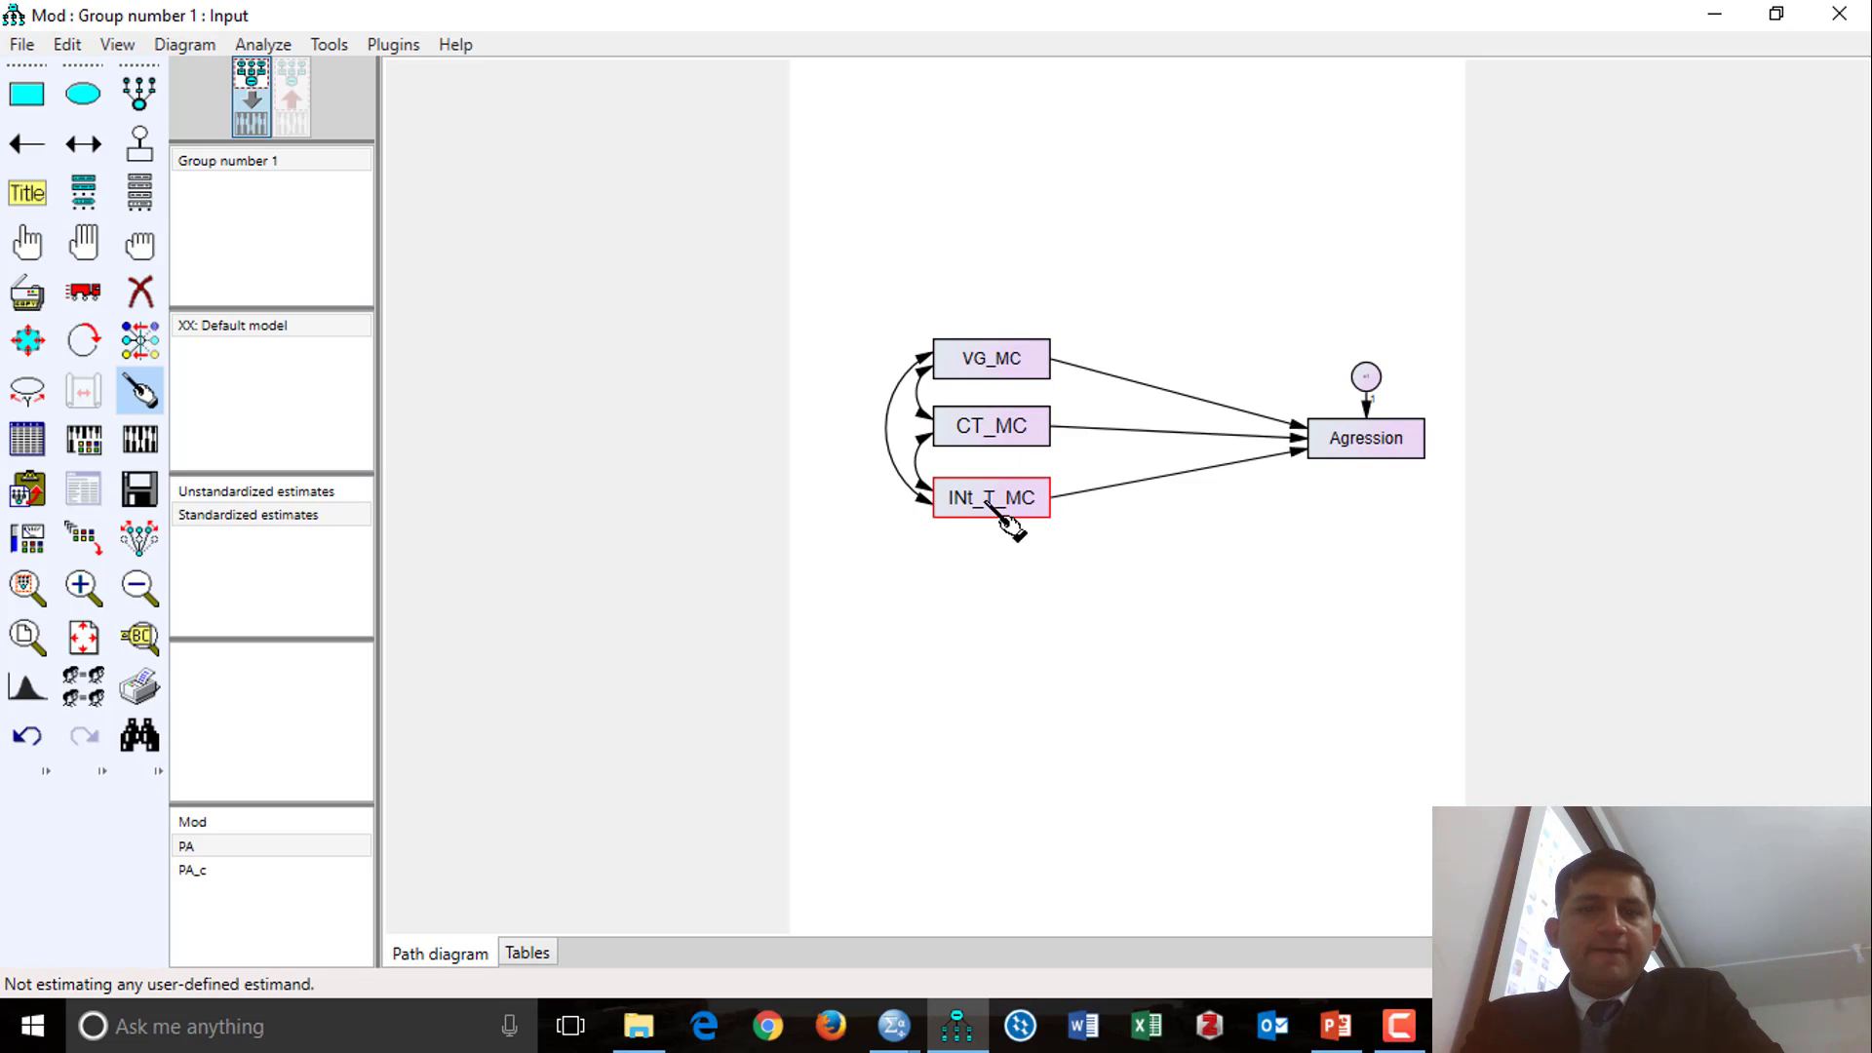
Step: Check the output options in the analysis properties and calculate the model's estimates
left_click(83, 439)
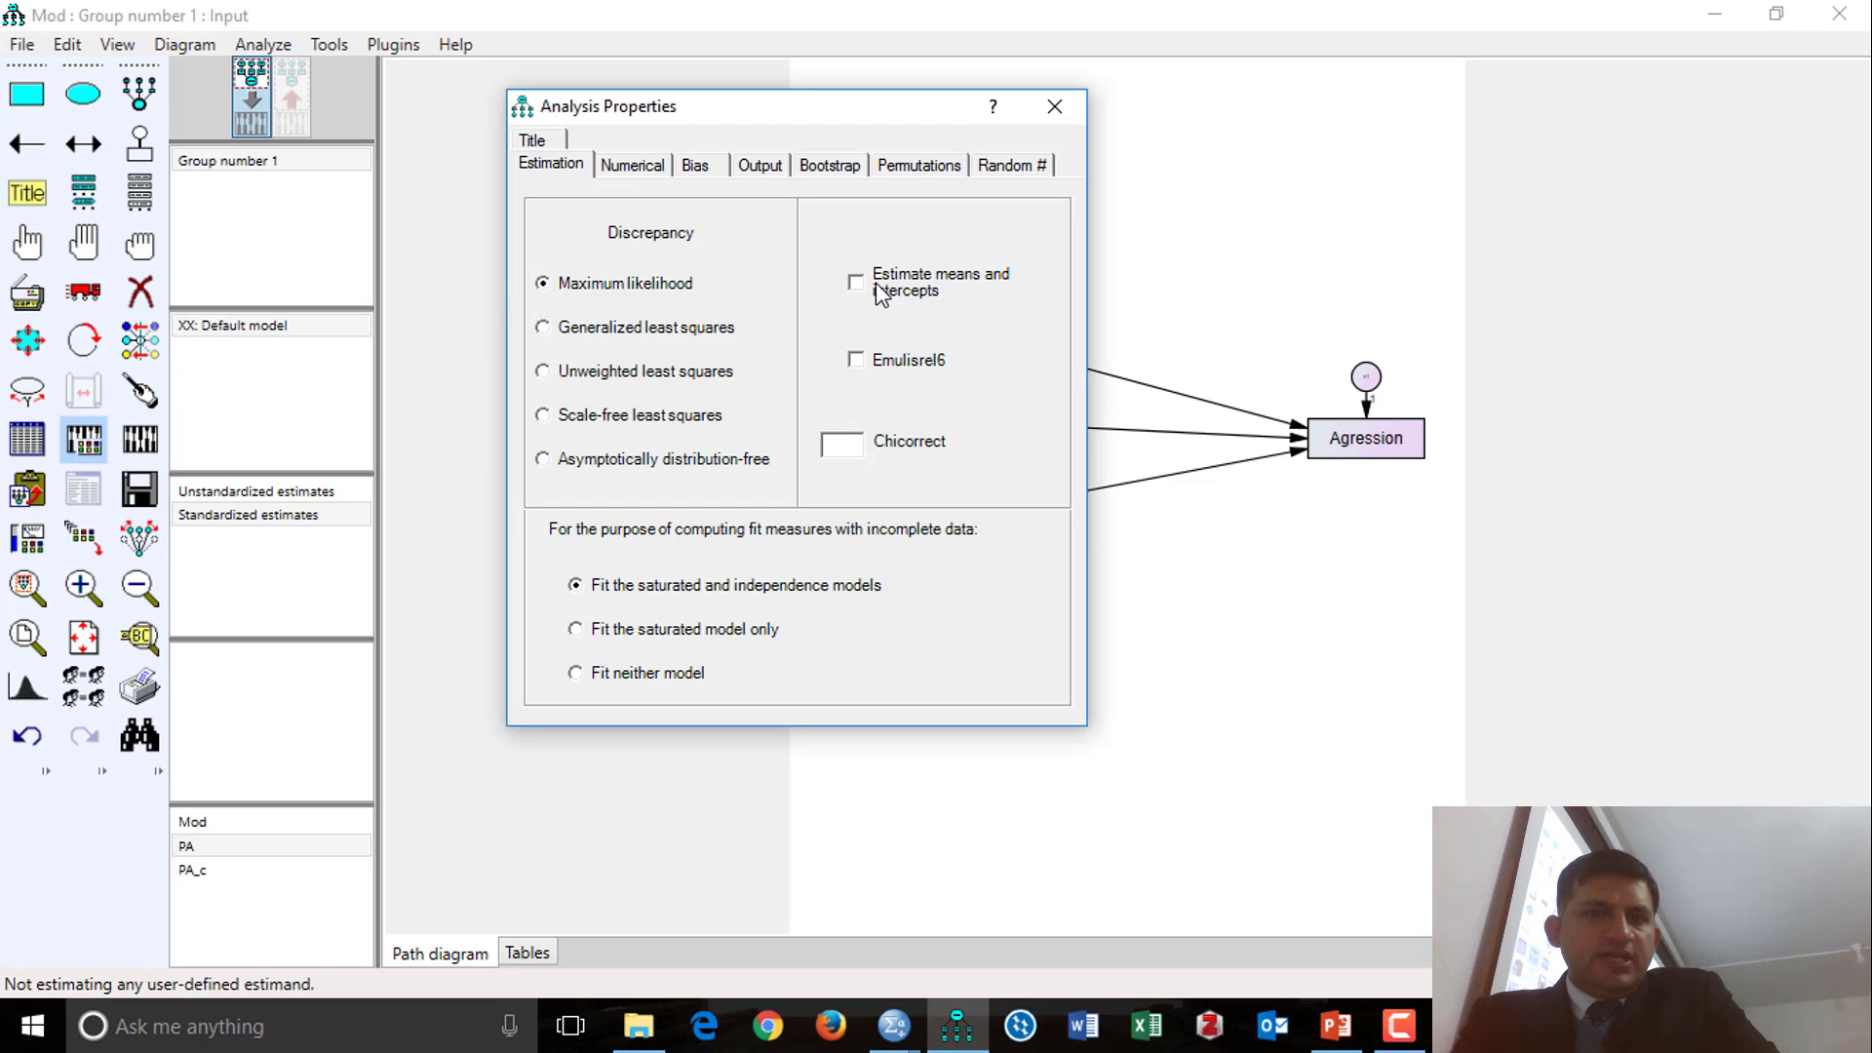
left_click(780, 167)
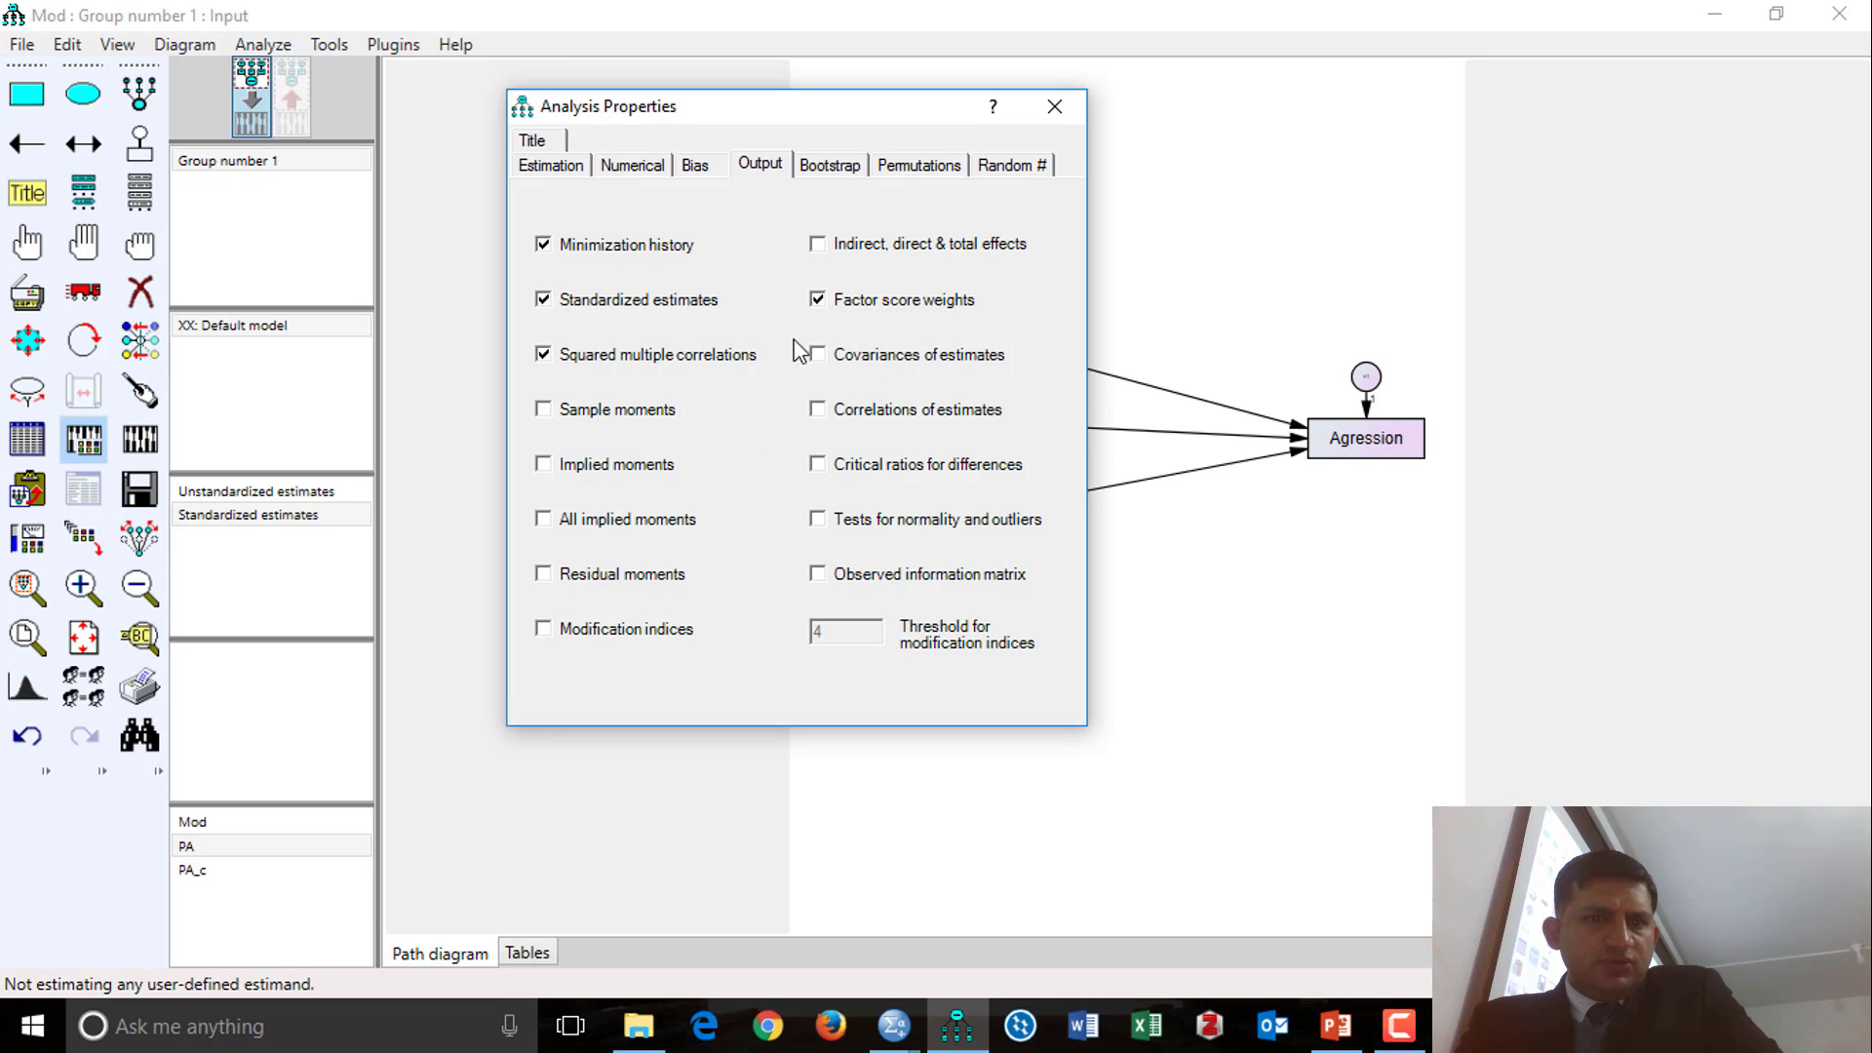
left_click(1055, 107)
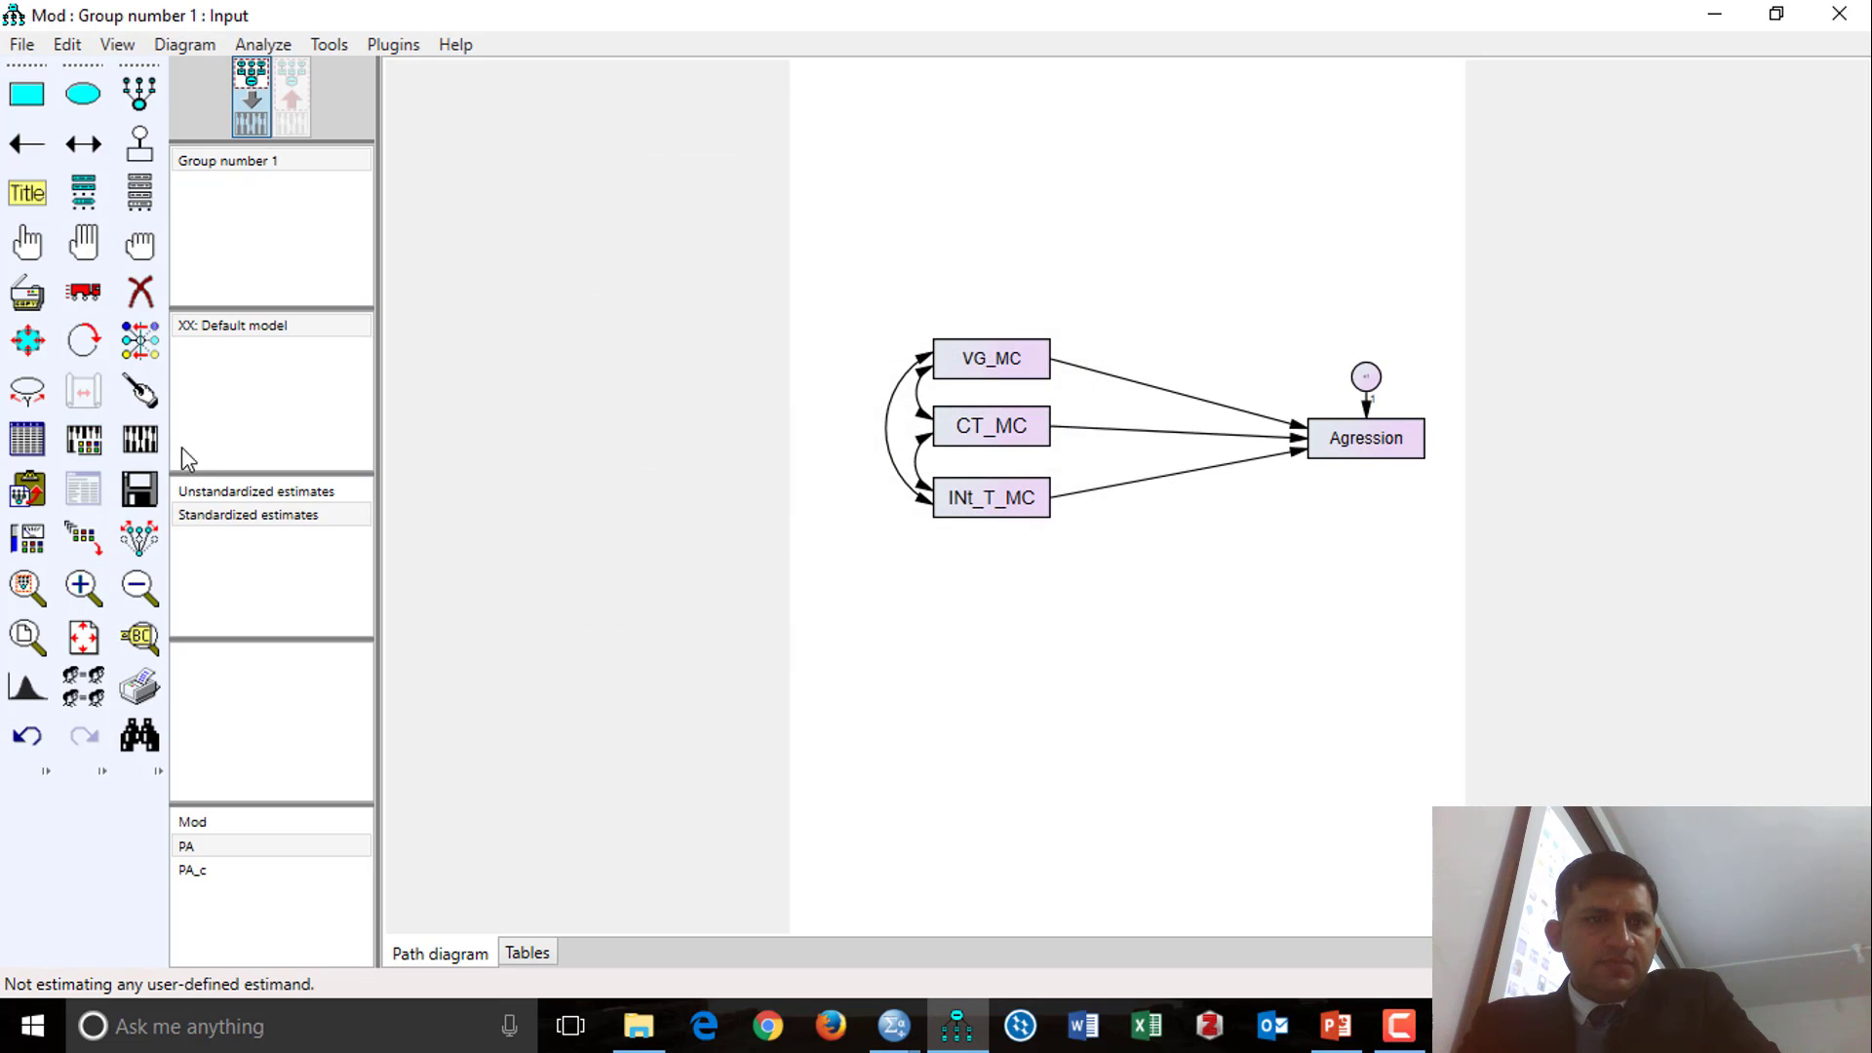
left_click(139, 438)
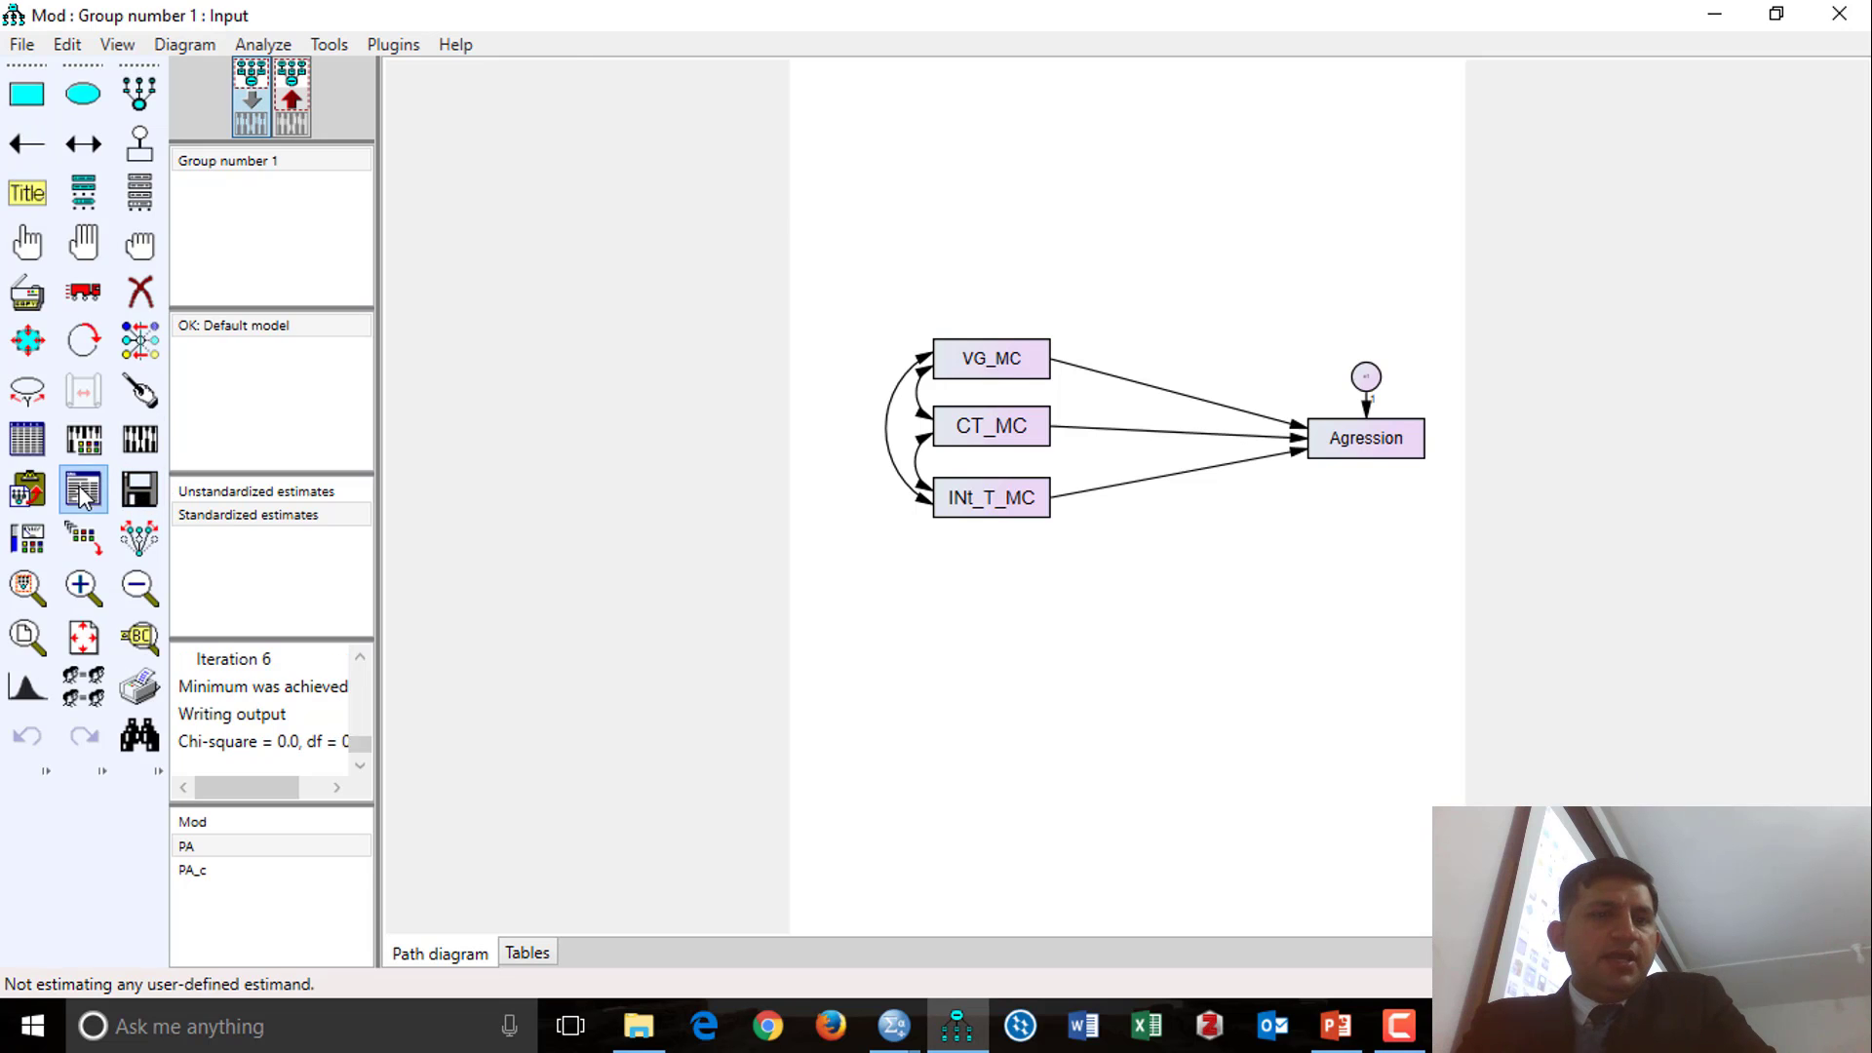
Step: View the default model's notes in the text output and the list of variables in the dataset
left_click(82, 490)
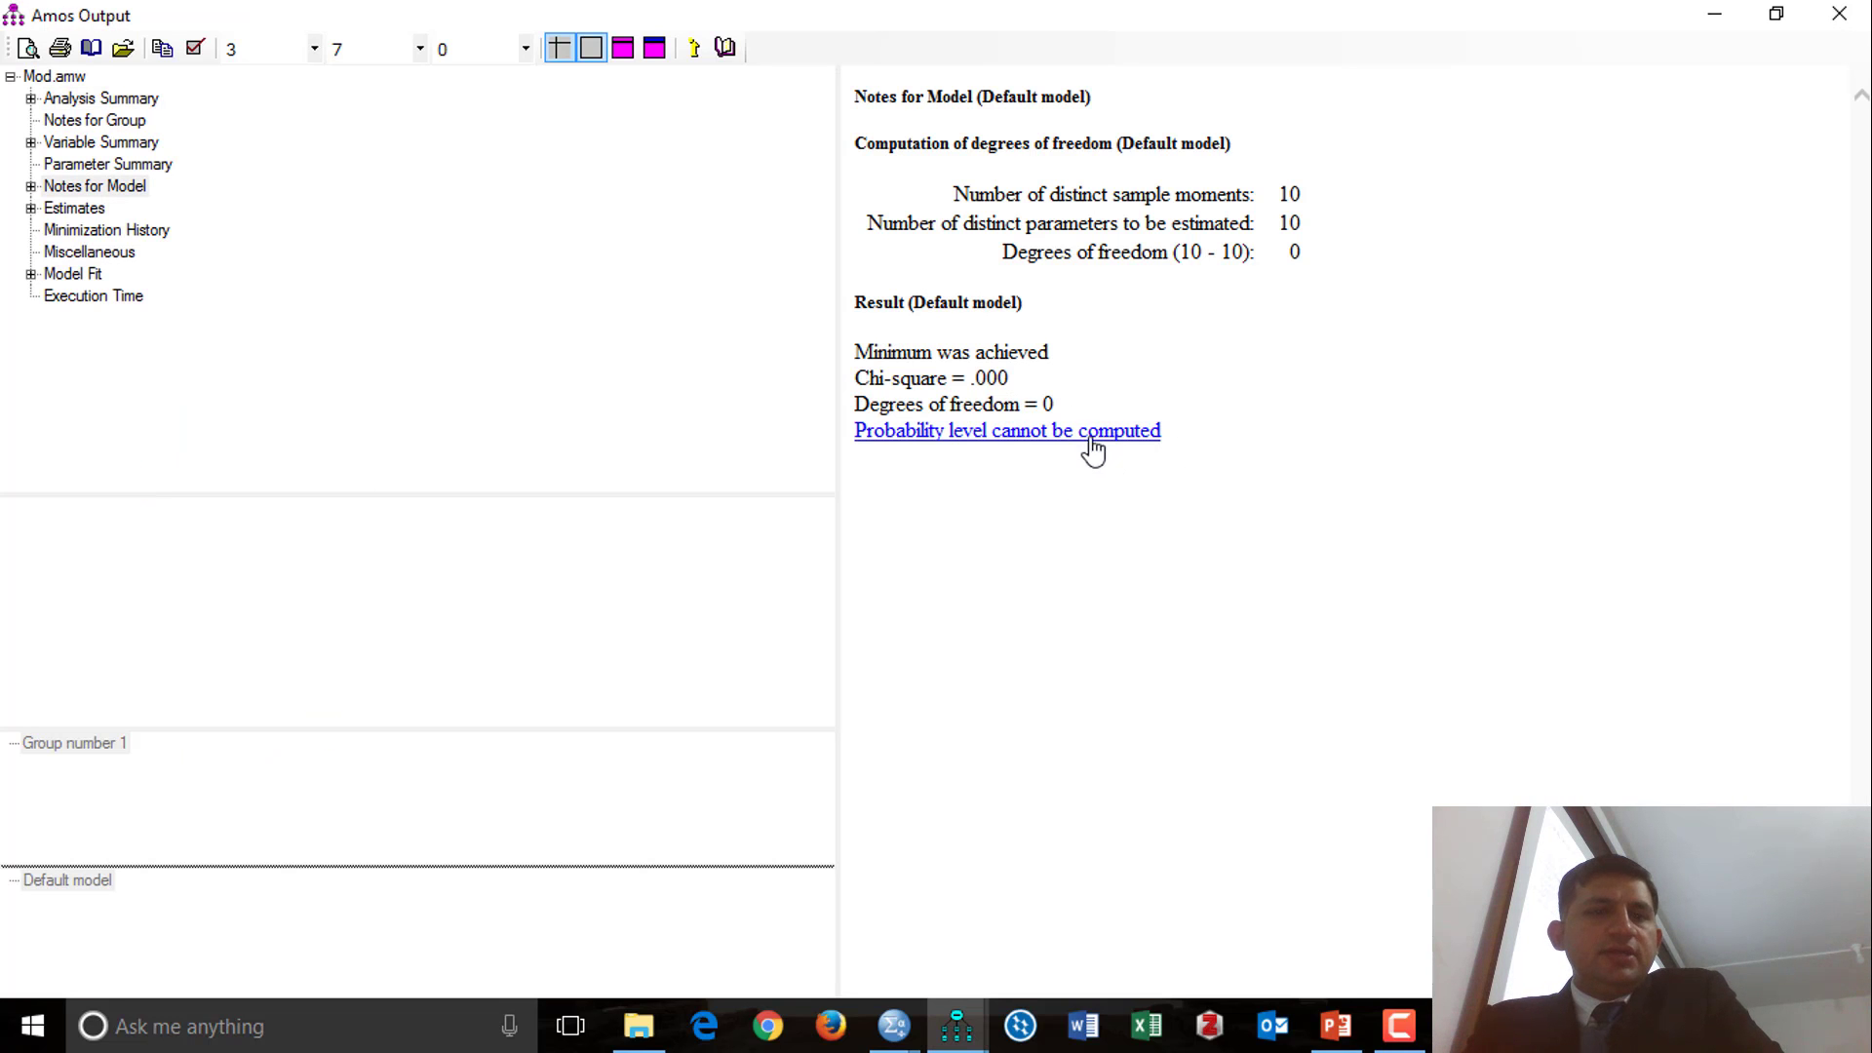
left_click(1839, 14)
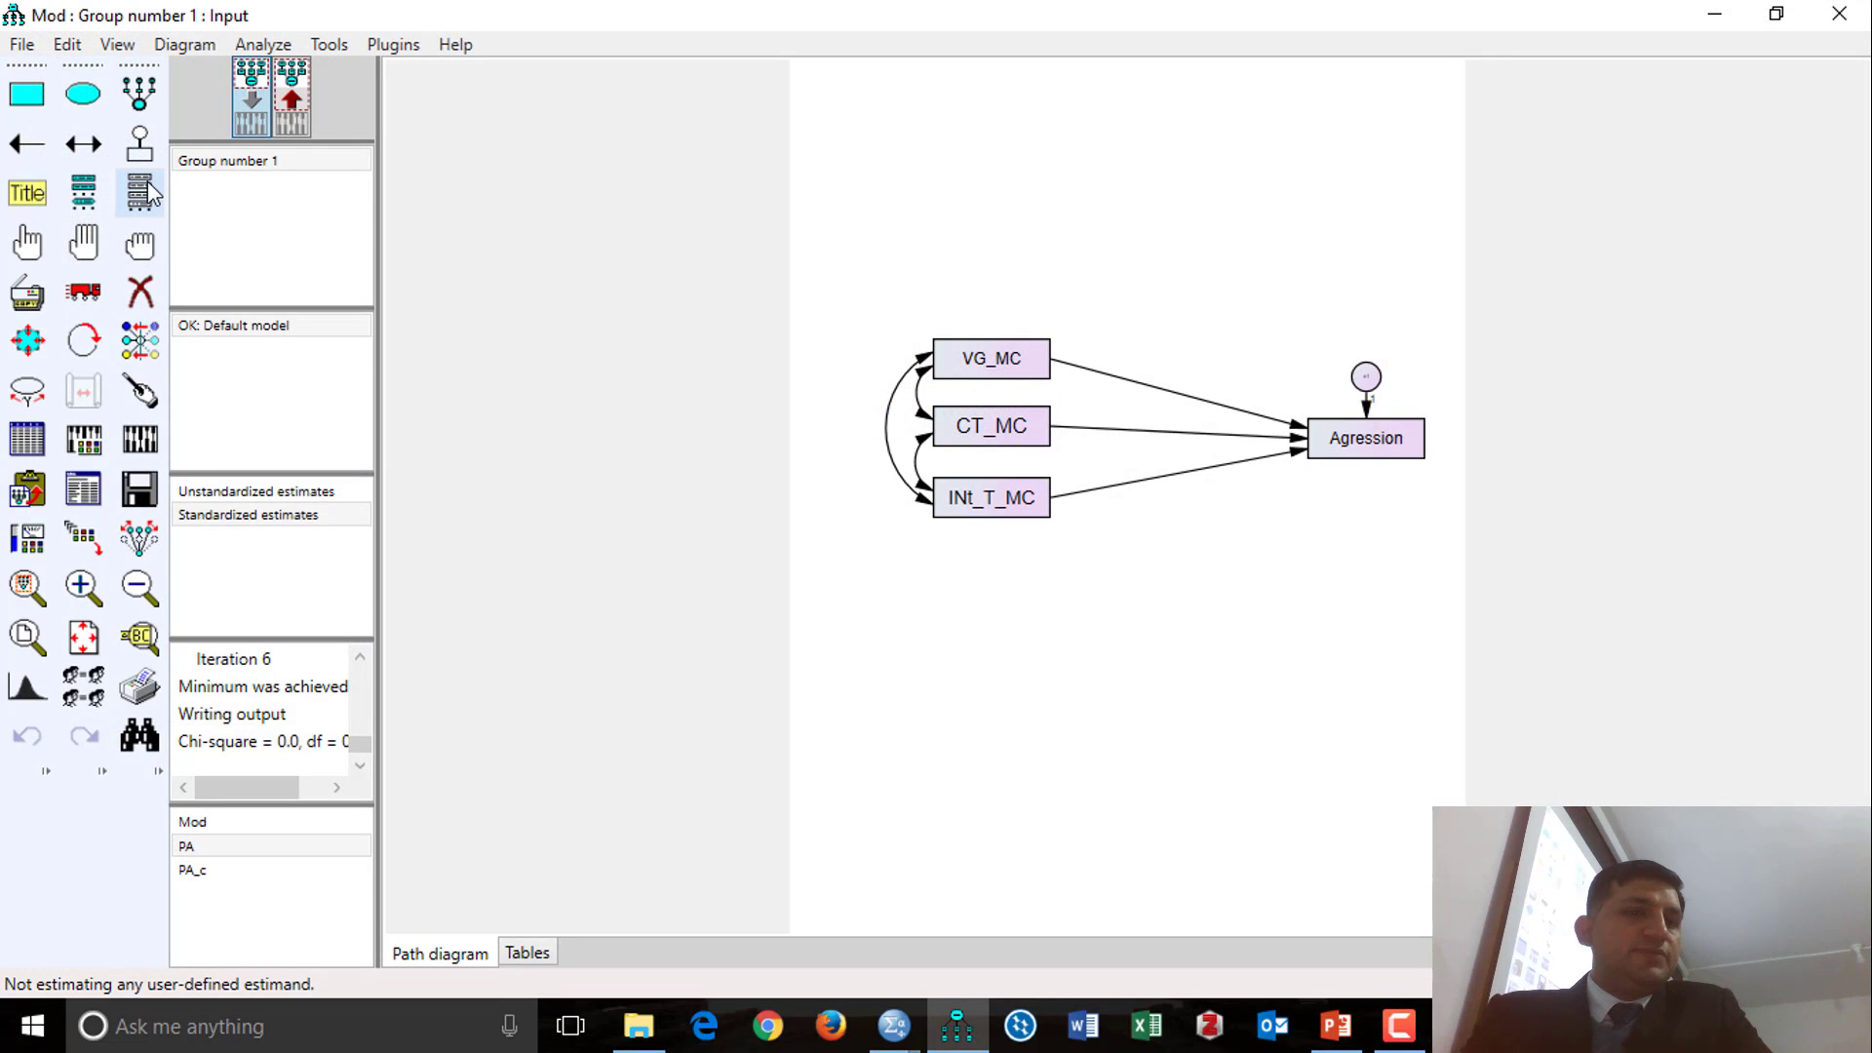
left_click(142, 192)
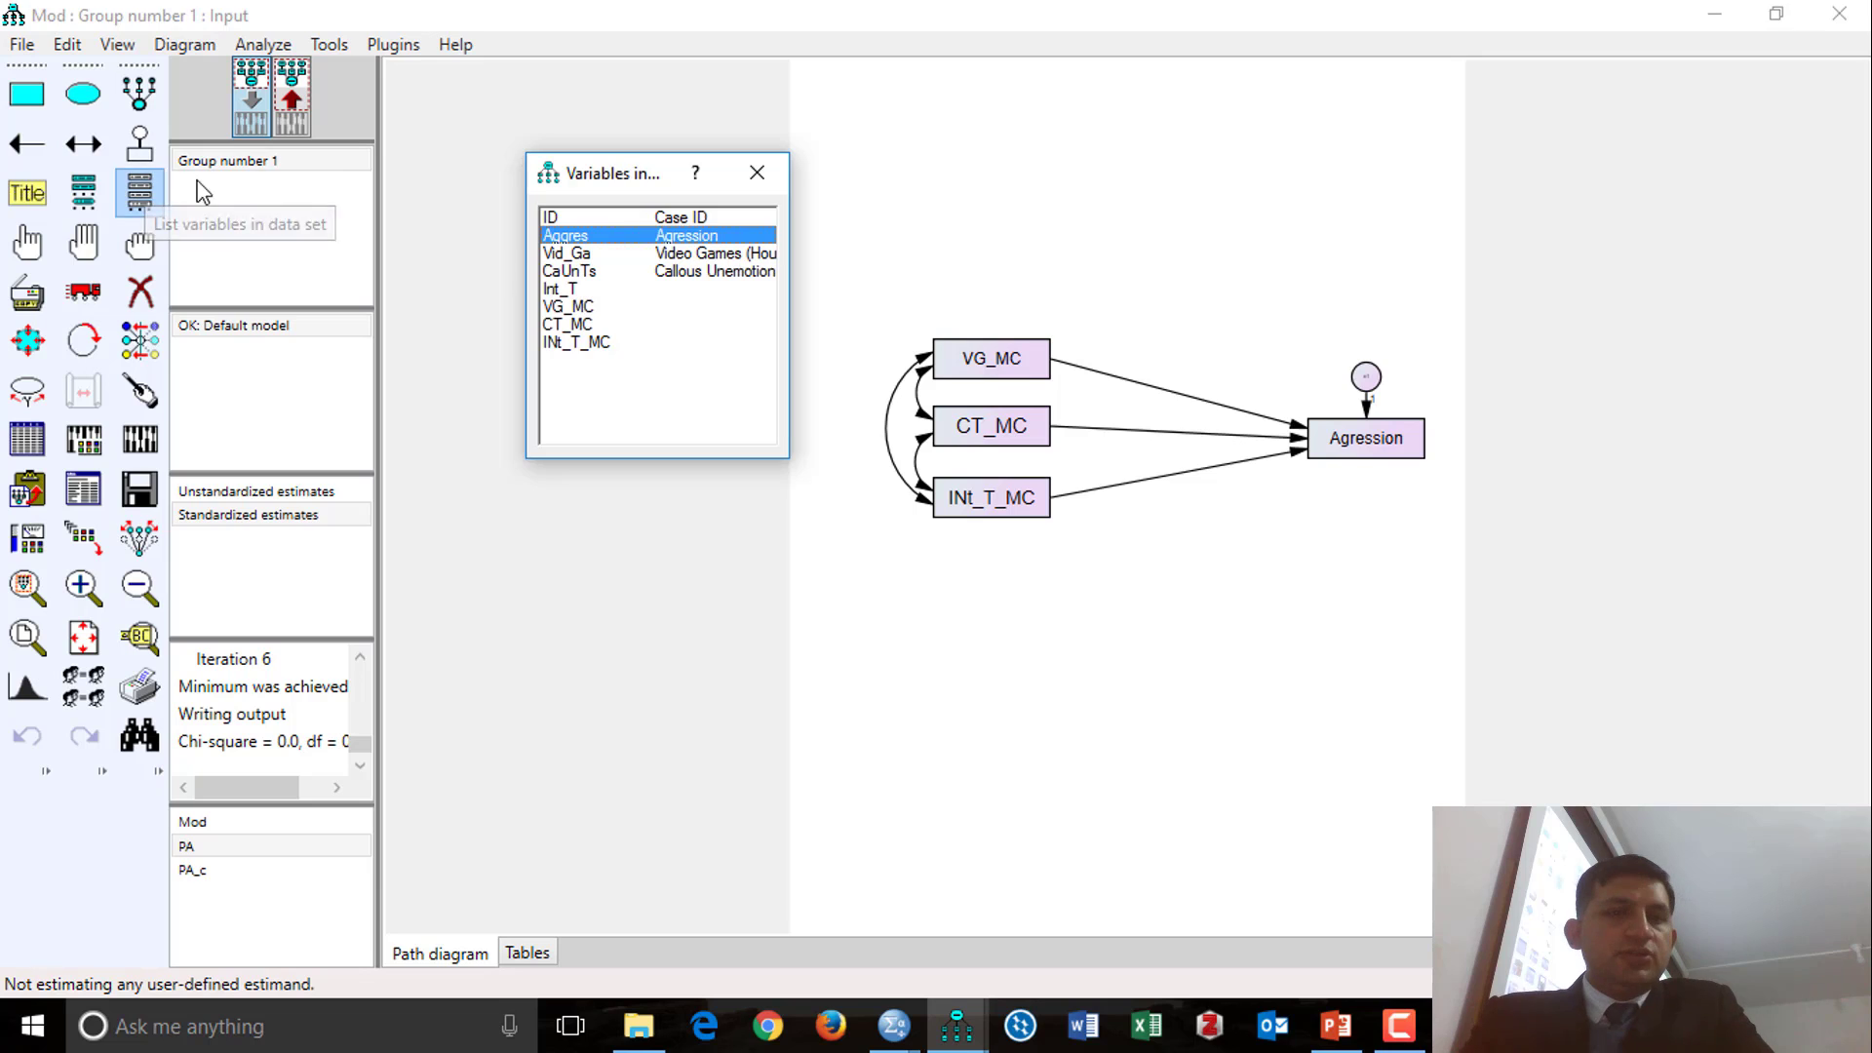
left_click(757, 174)
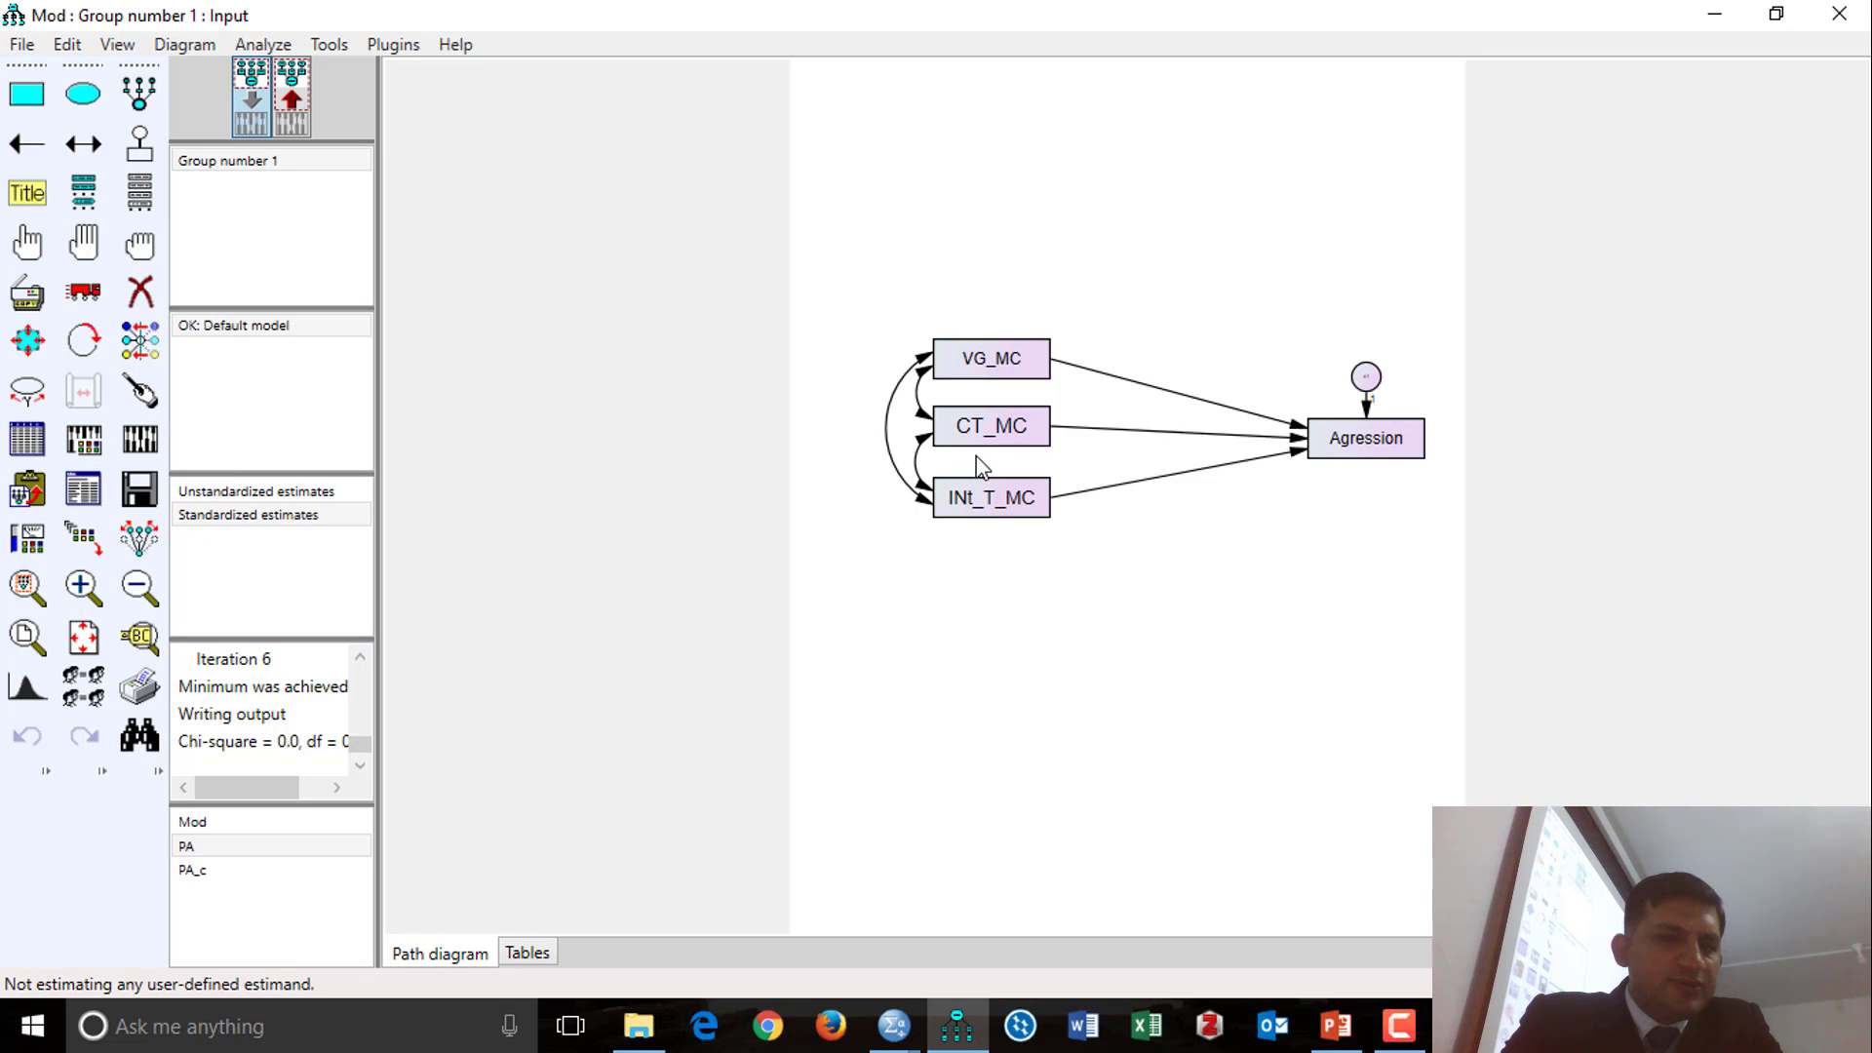
Step: Check the analysis properties once more and recalculate the moderation model's estimates
left_click(83, 439)
left_click(1076, 117)
left_click(140, 438)
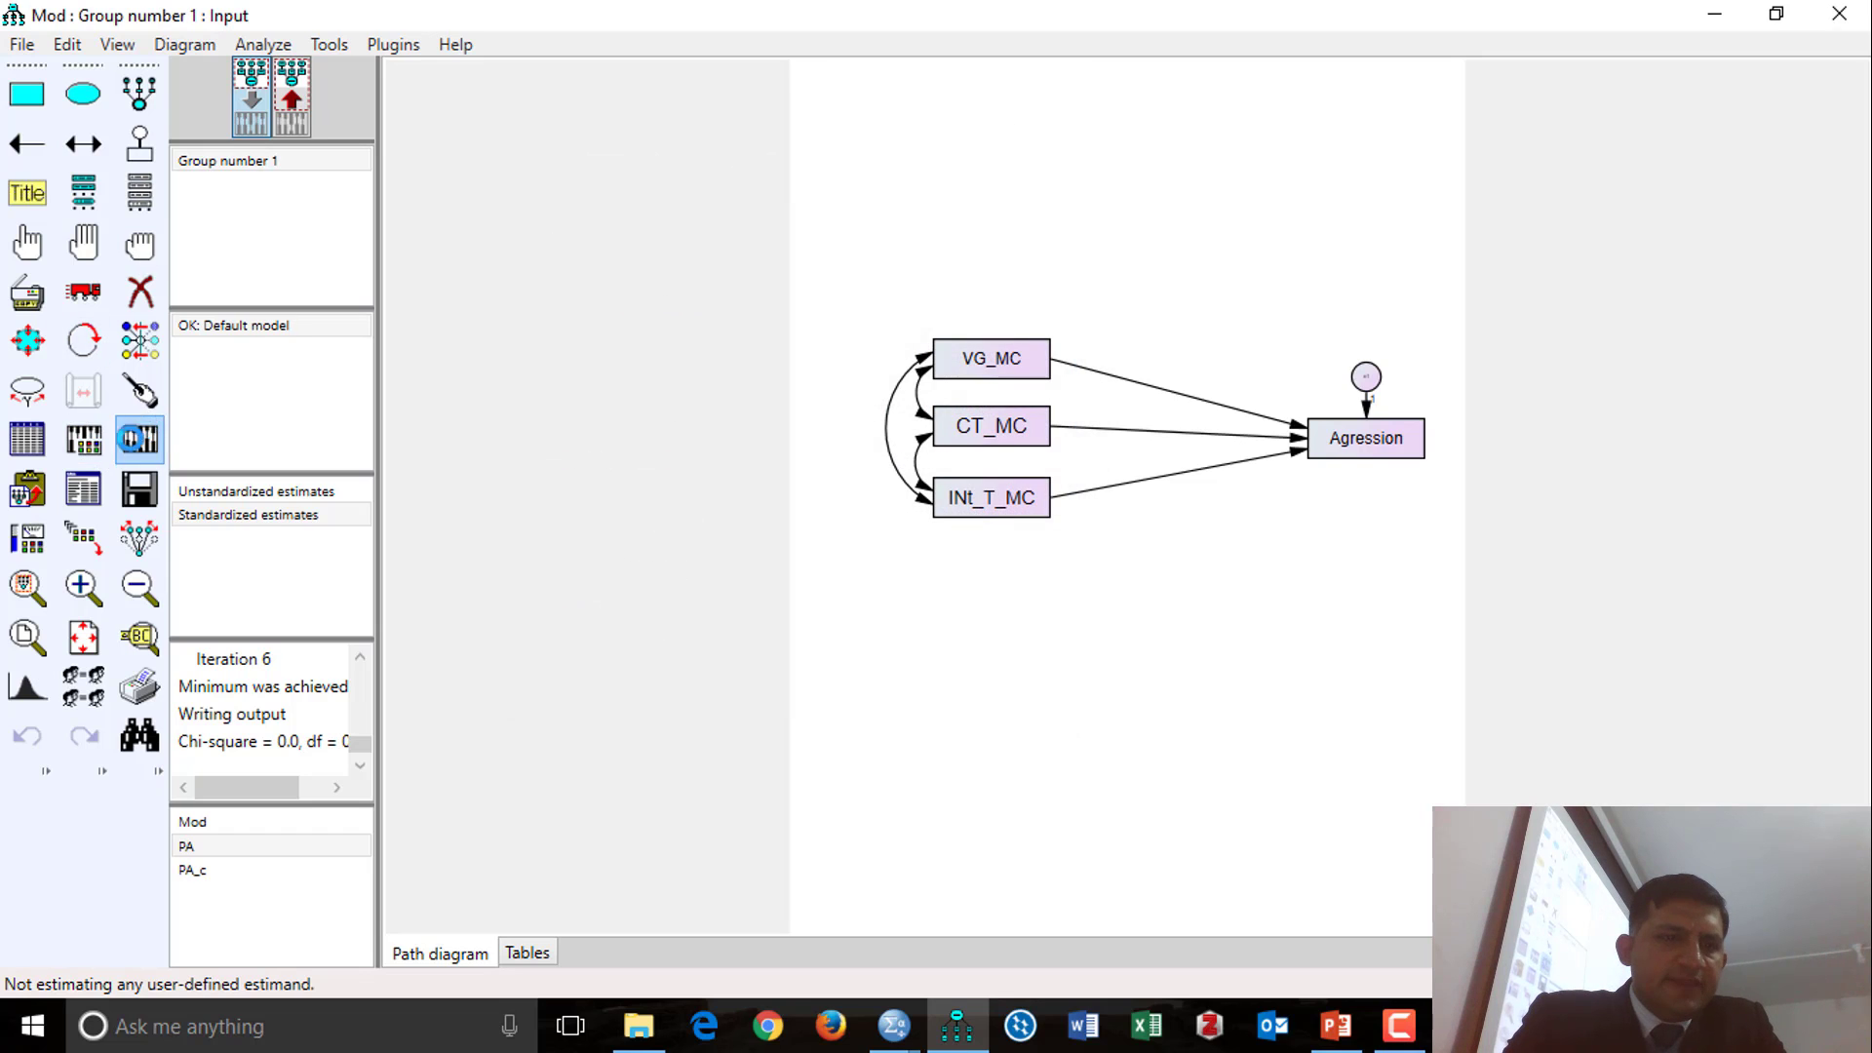
Step: View the model fit summary and the unstandardized regression weights for Agression in the text output
left_click(84, 490)
left_click(97, 275)
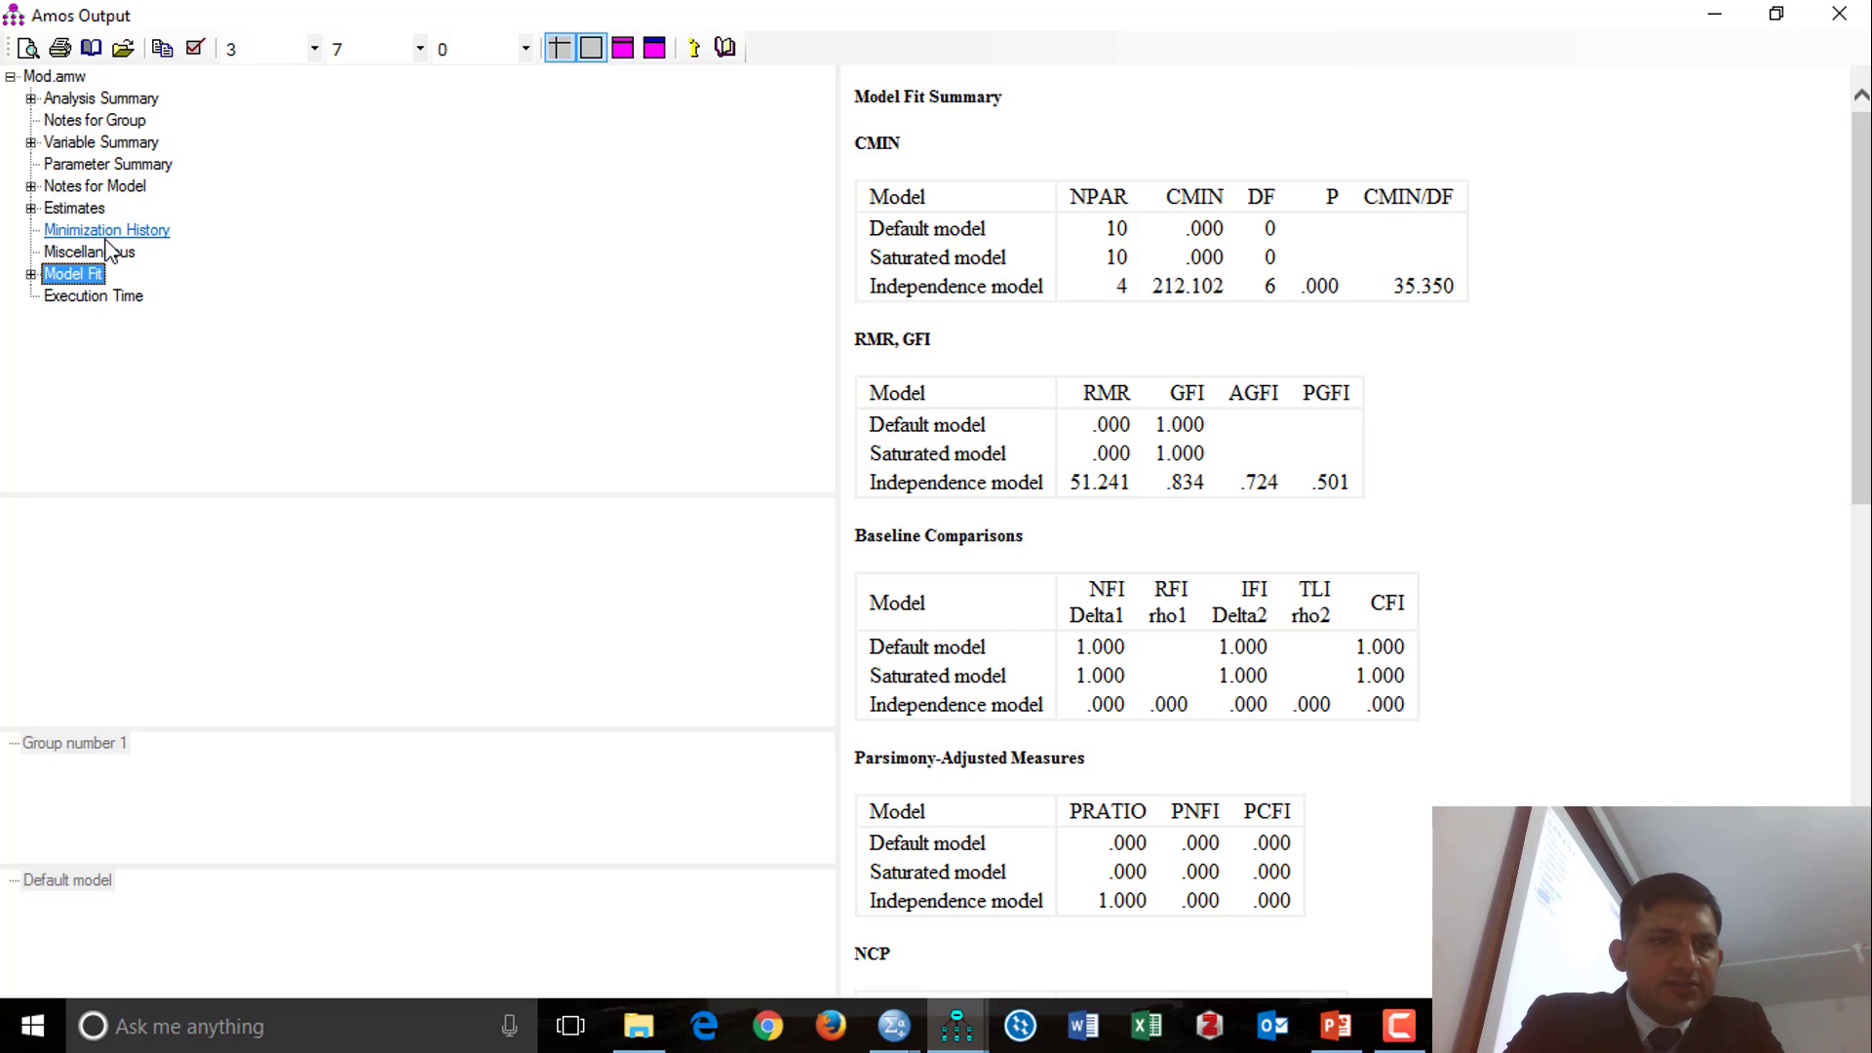
double_click(76, 209)
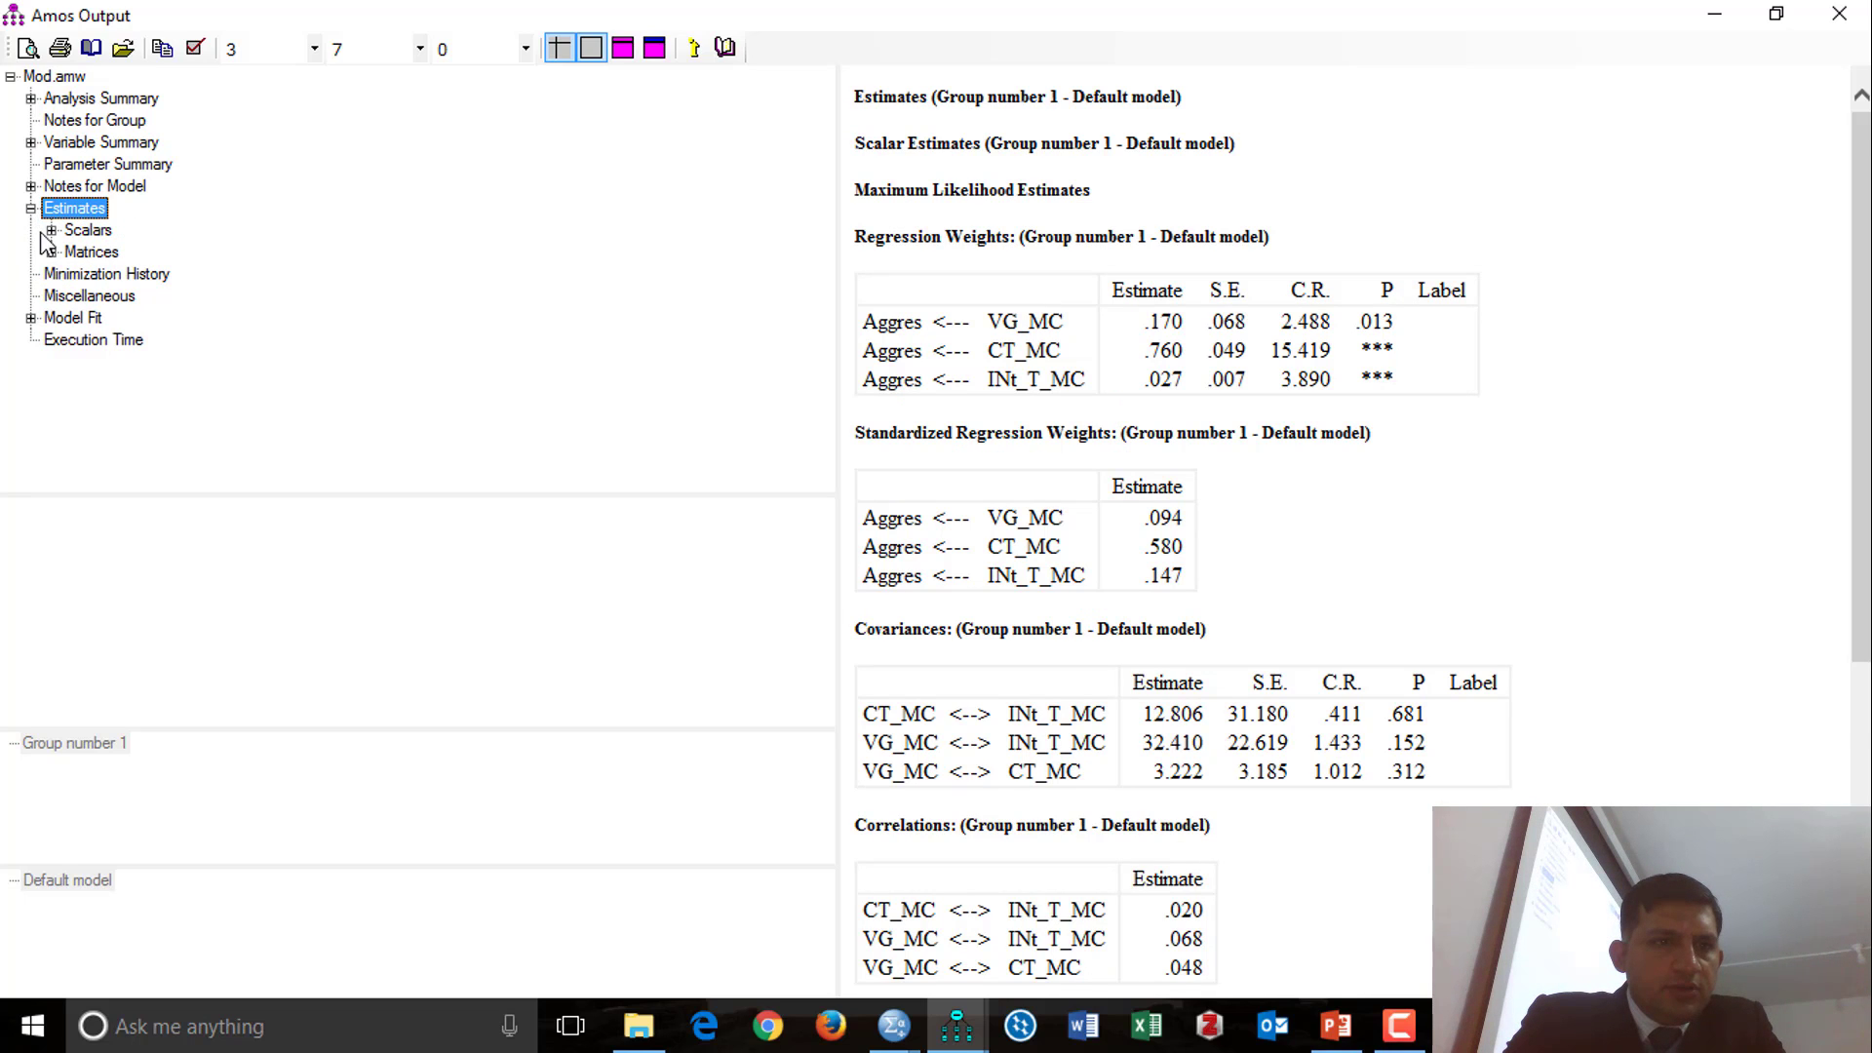
double_click(89, 230)
left_click(146, 253)
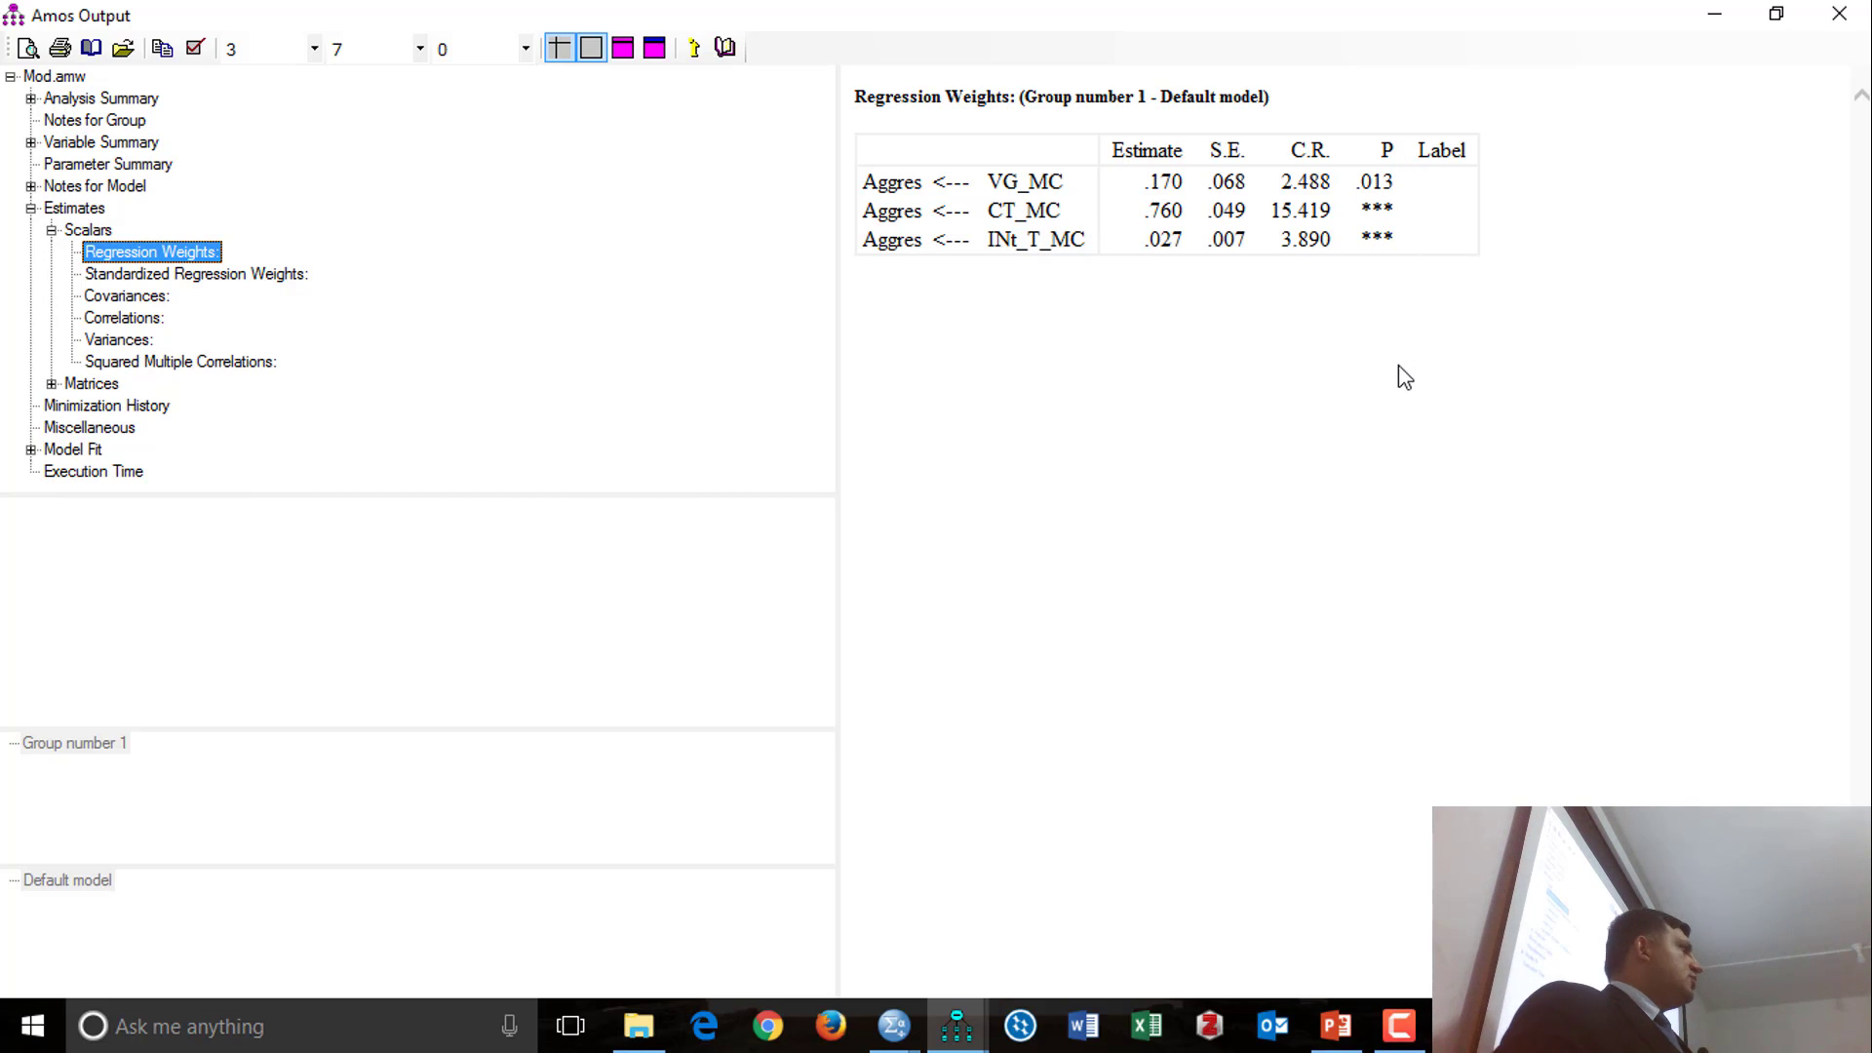
left_click(1839, 13)
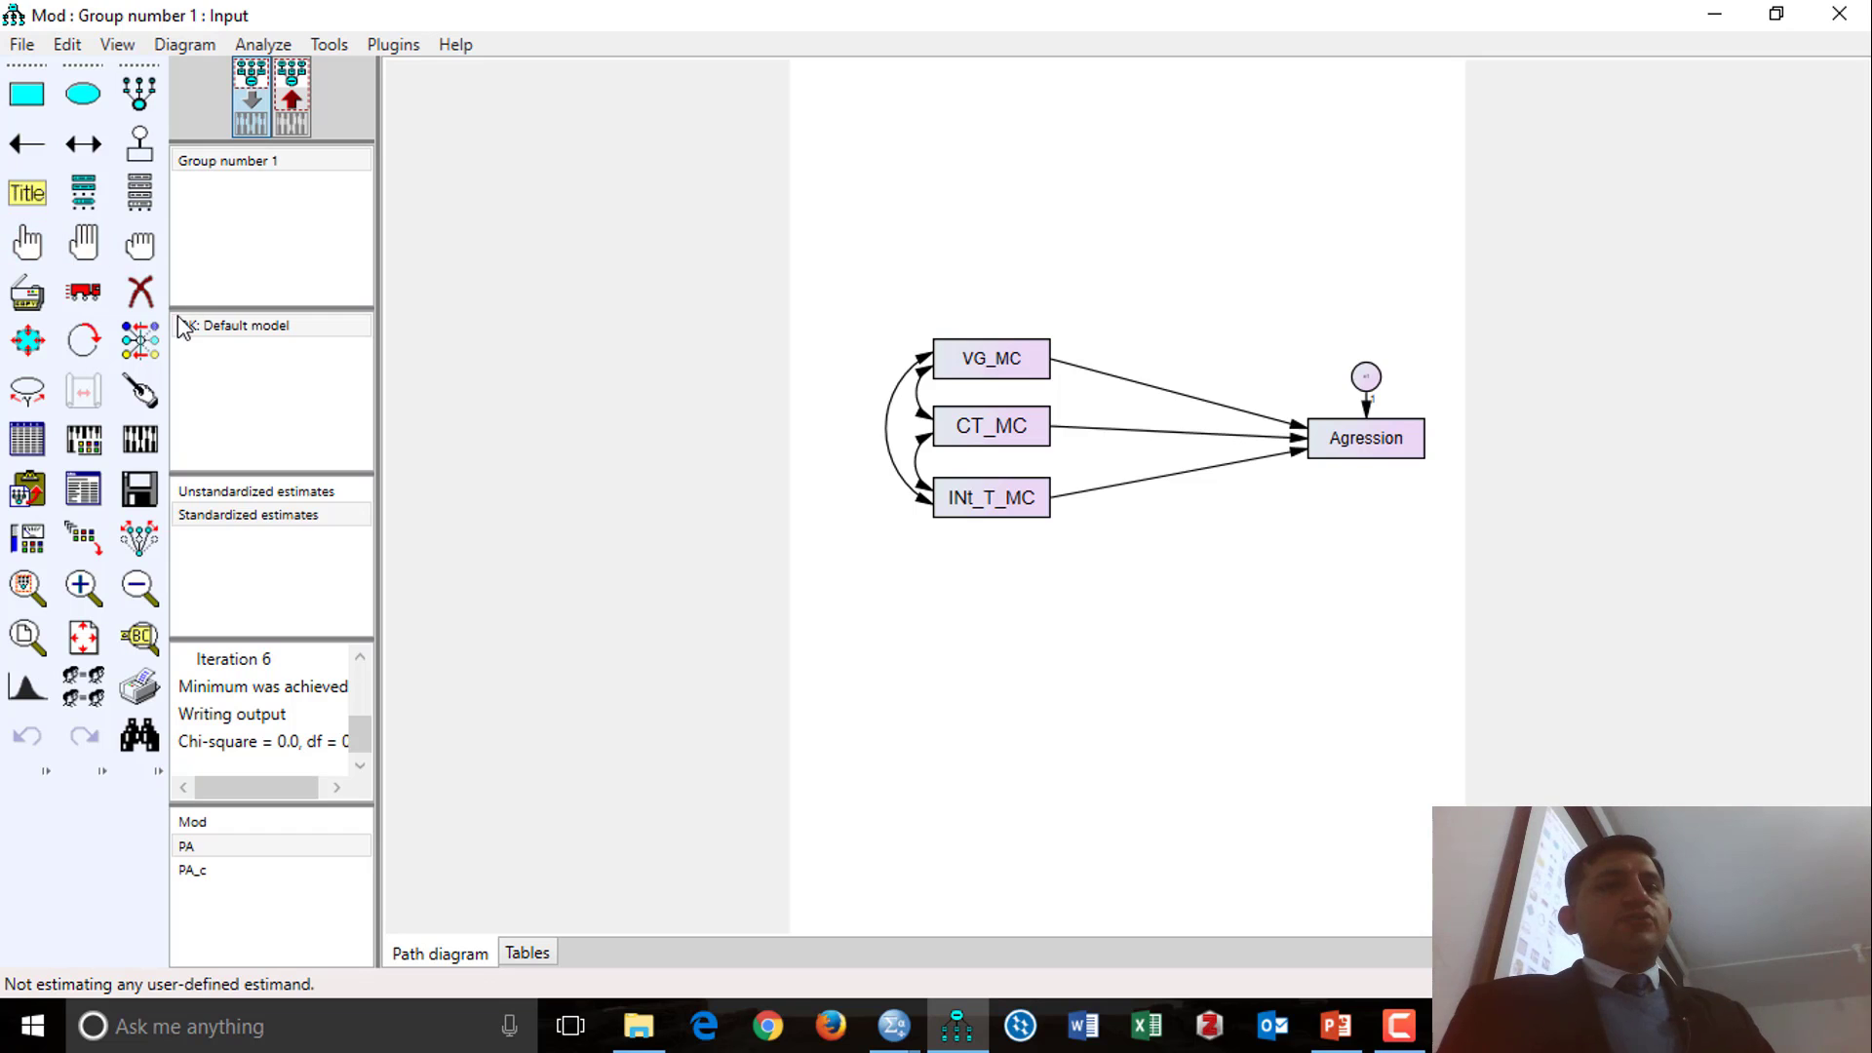
Step: Erase VG_MC, INt_T_MC, CT_MC, Agression and its error term so the path diagram is empty
left_click(139, 290)
left_click(991, 359)
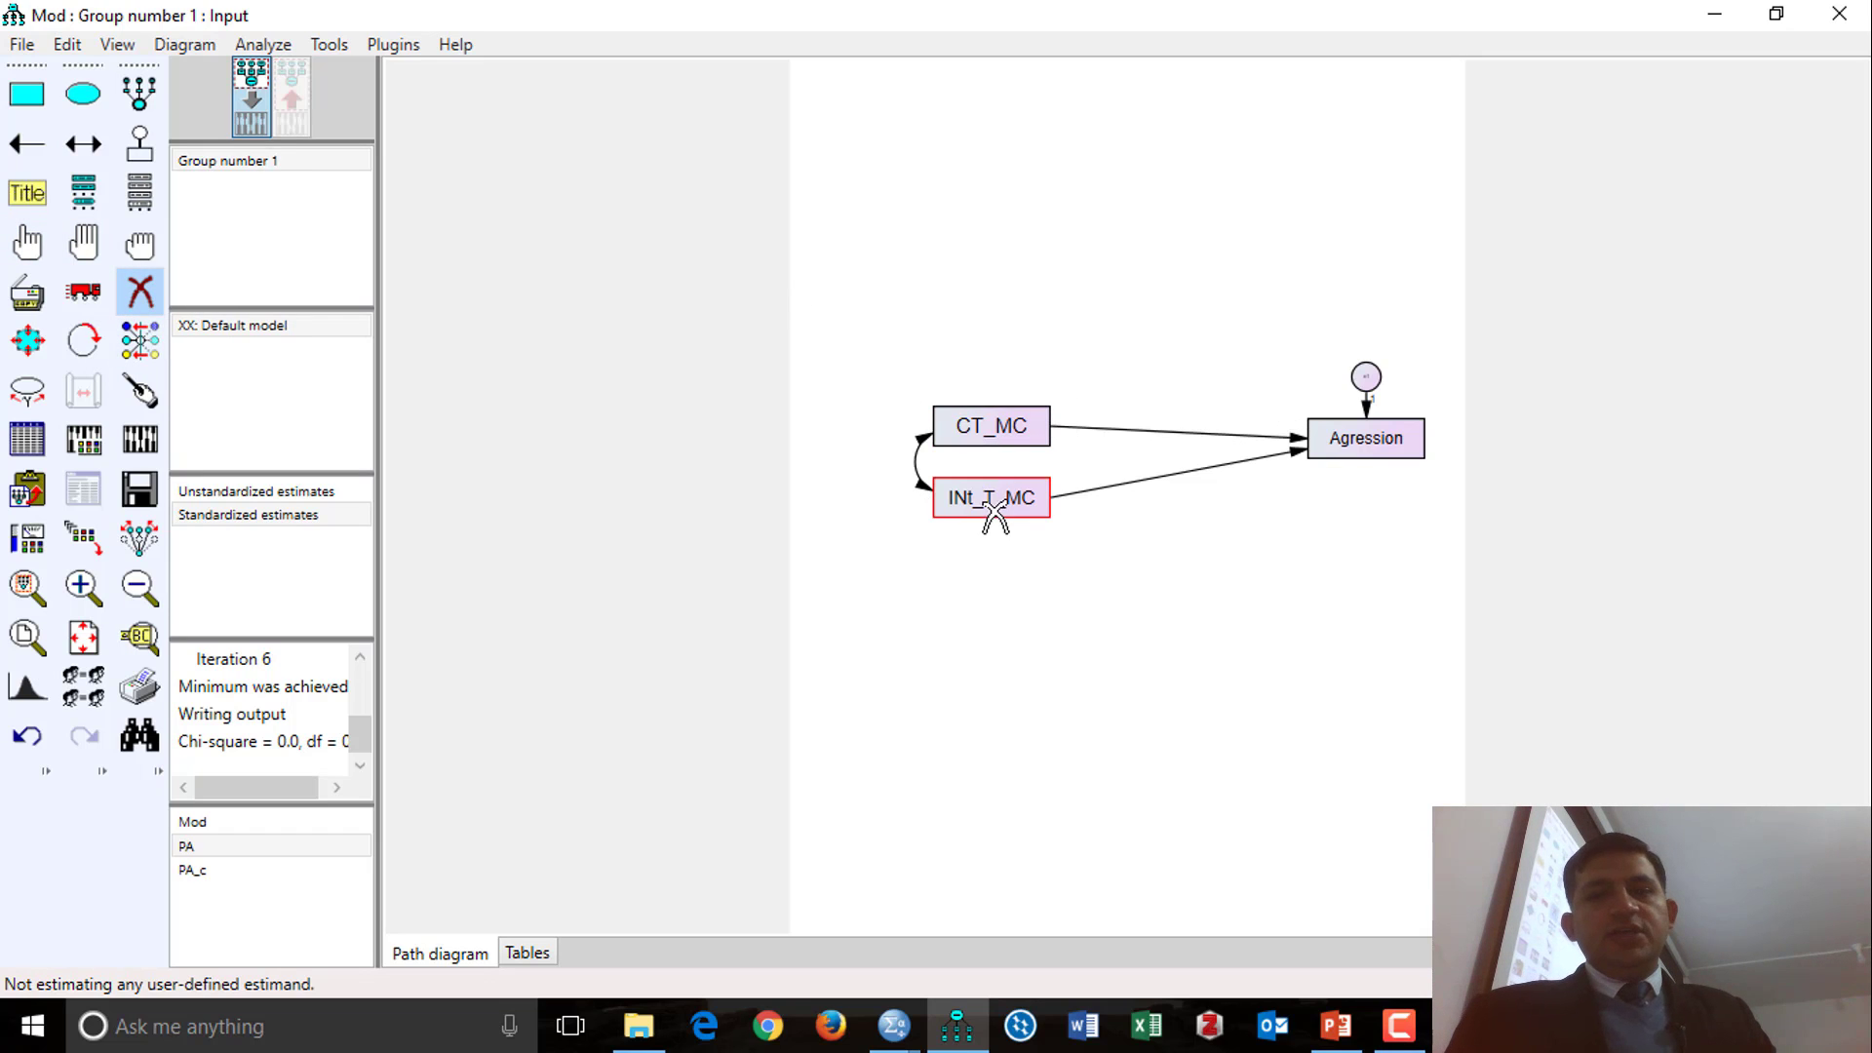
left_click(993, 502)
left_click(999, 427)
left_click(1366, 439)
left_click(1370, 386)
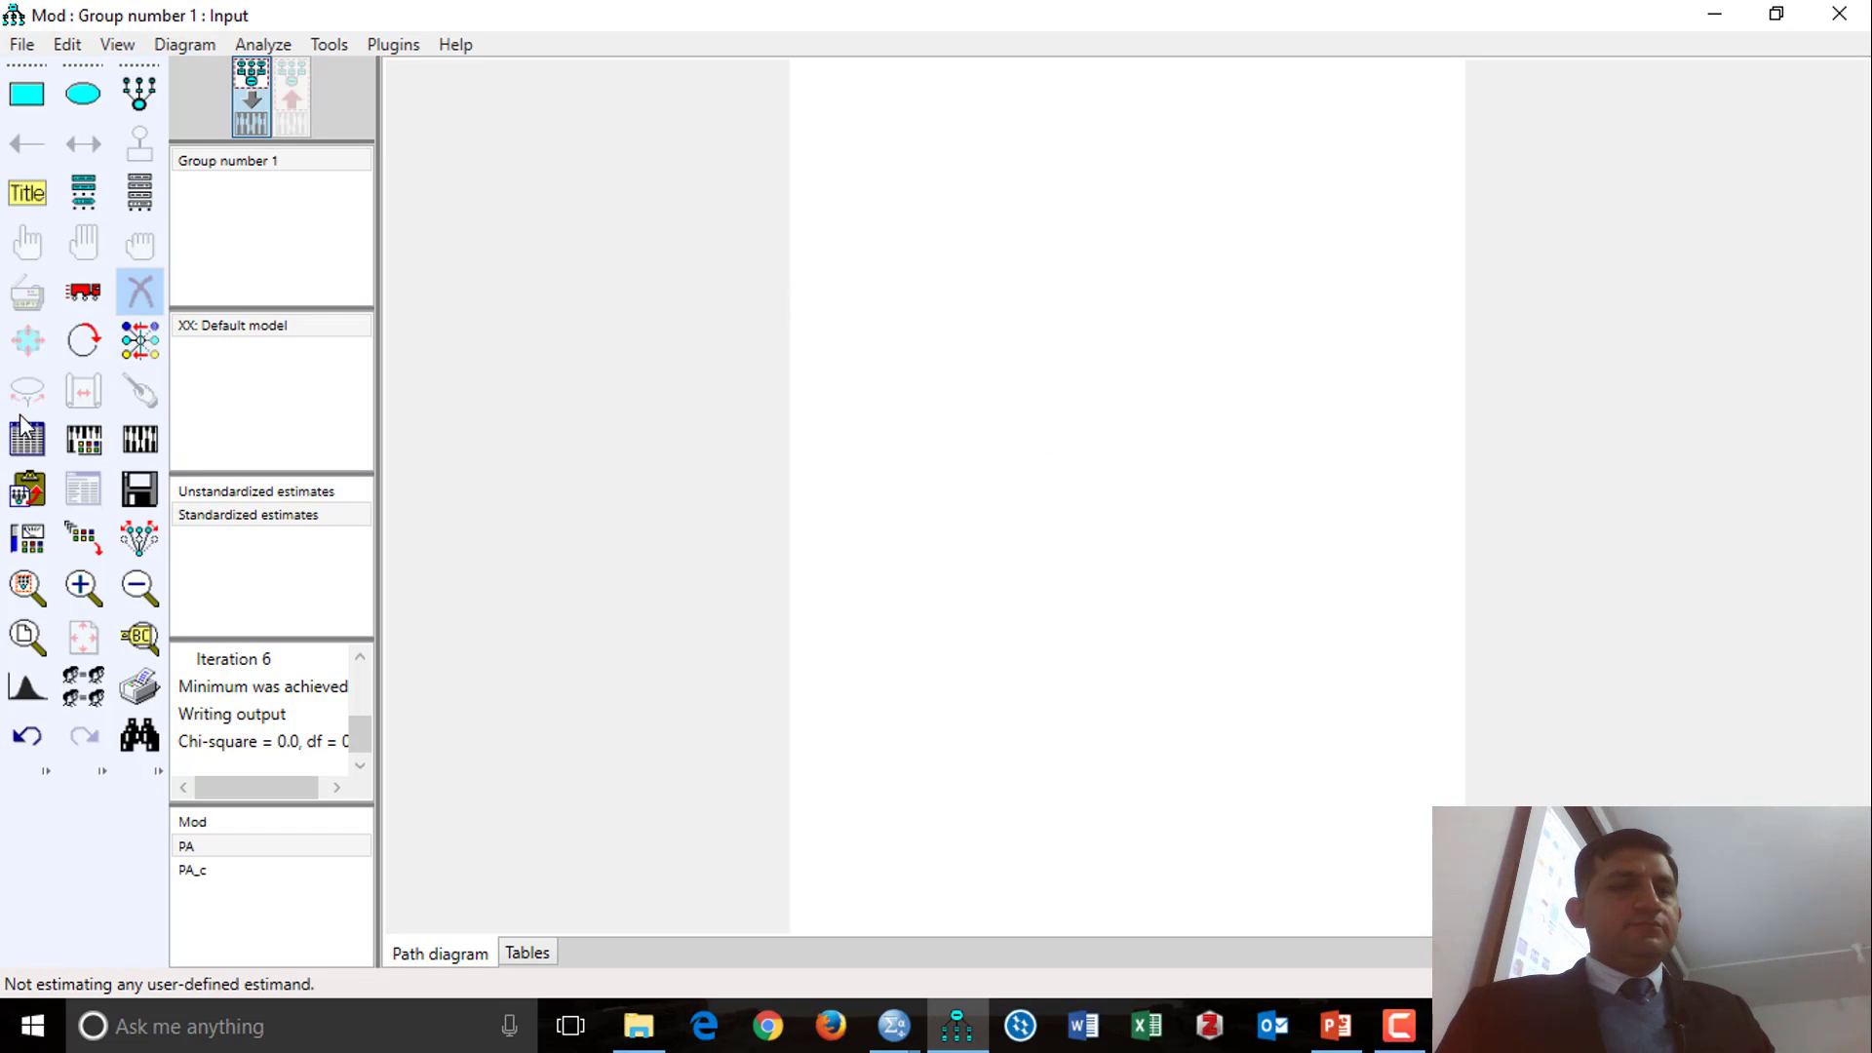
Step: Replace the group's data file with 02.sav from the Sample Workshop DataSets folder
left_click(28, 439)
left_click(681, 514)
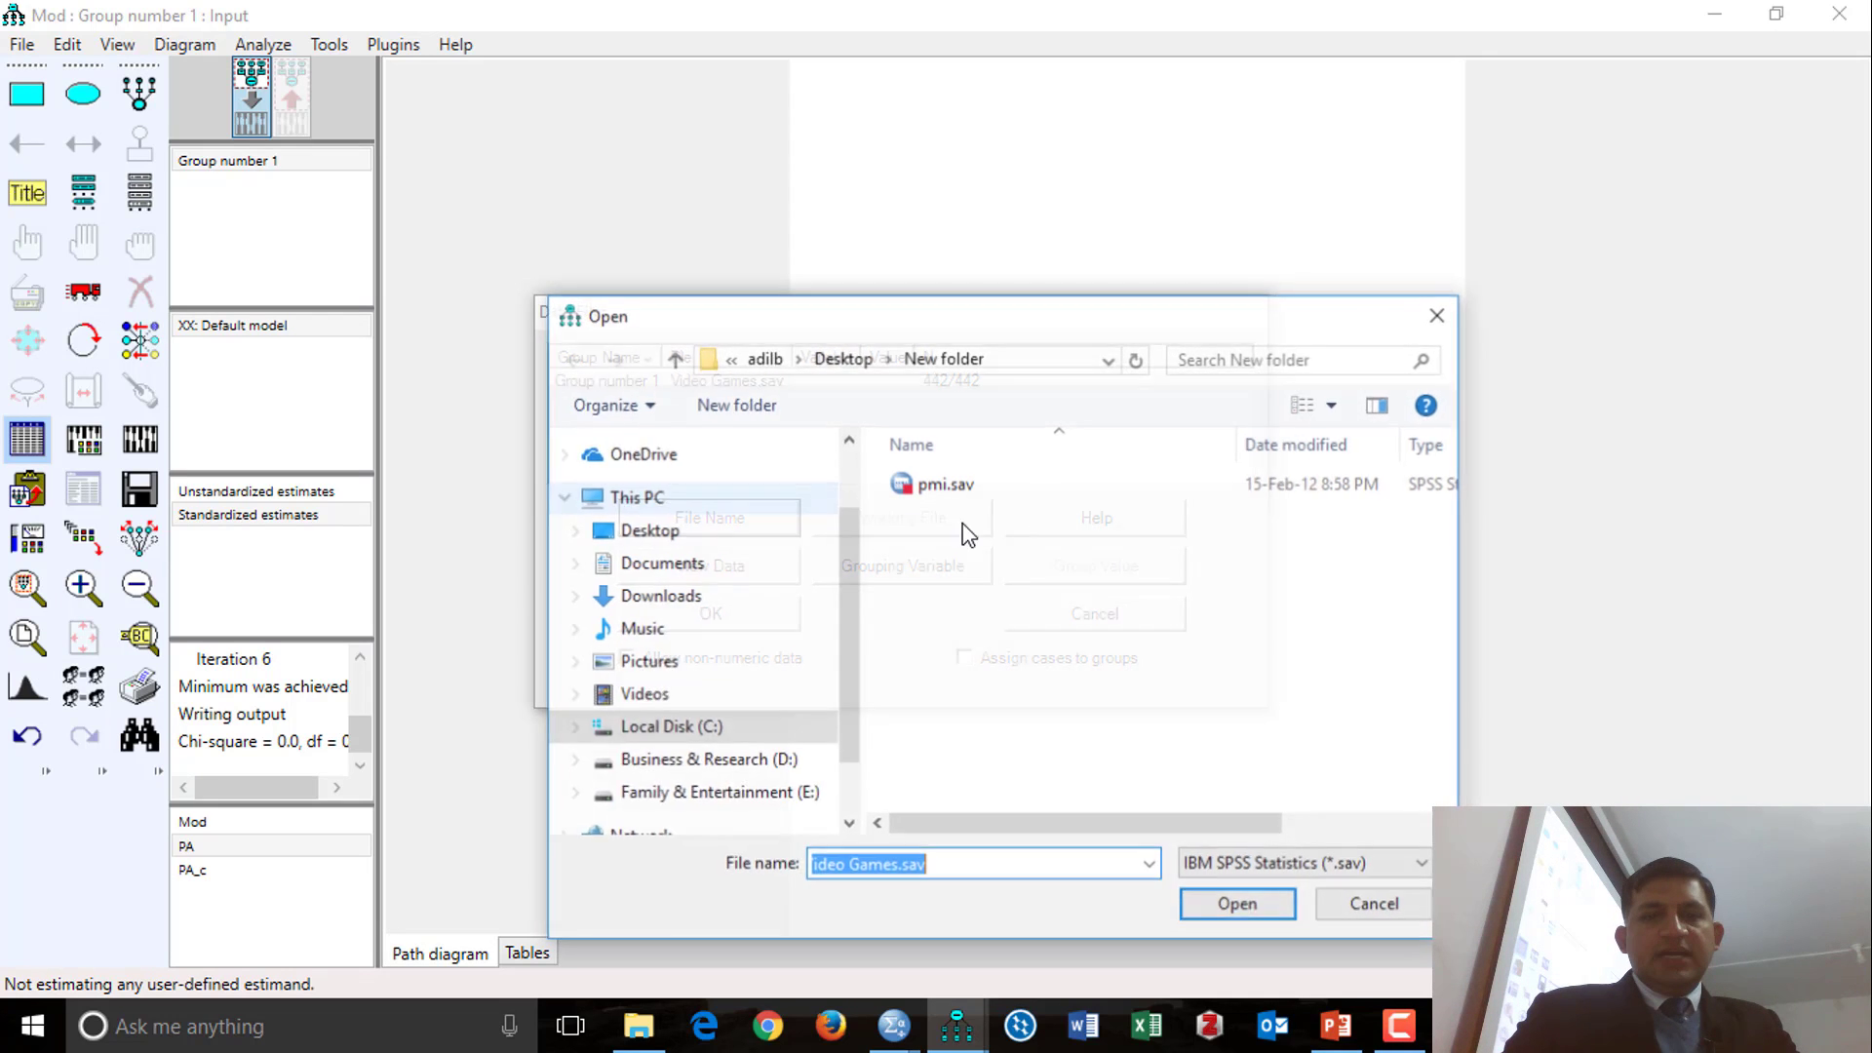
left_click(674, 360)
left_click(675, 360)
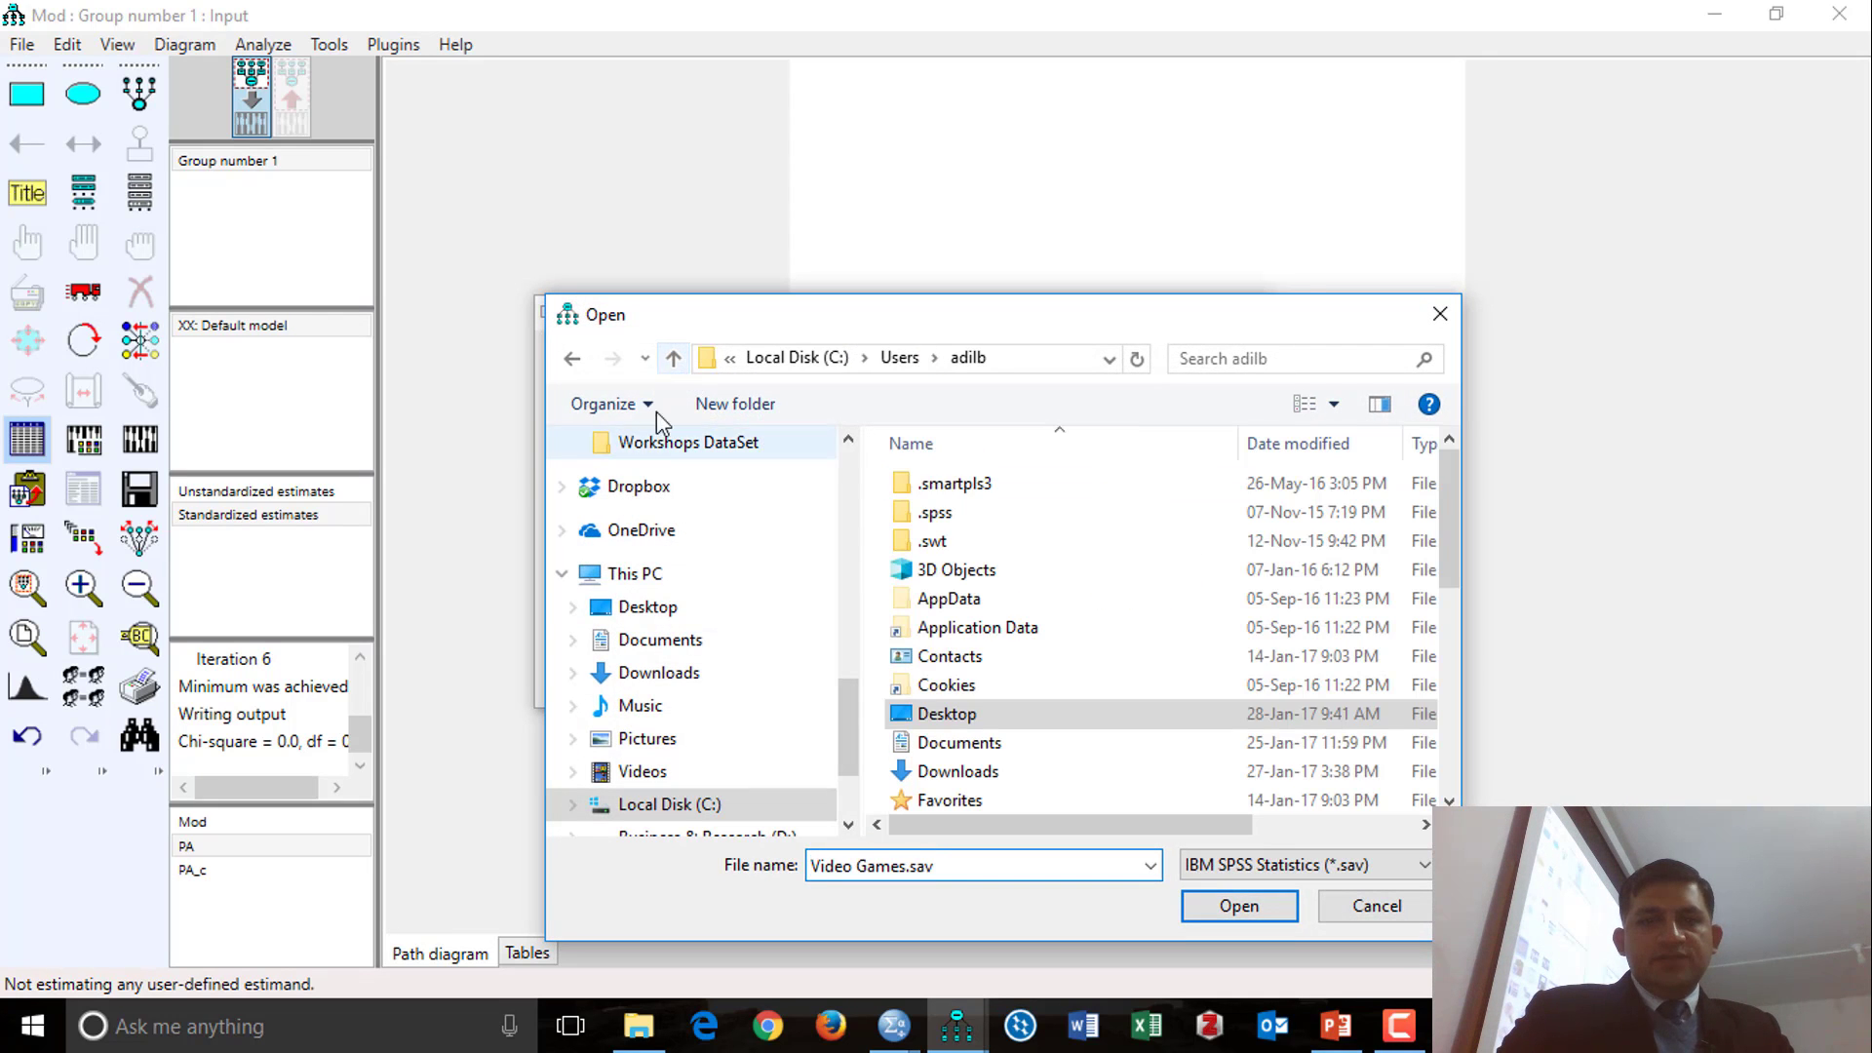
left_click(574, 359)
double_click(975, 546)
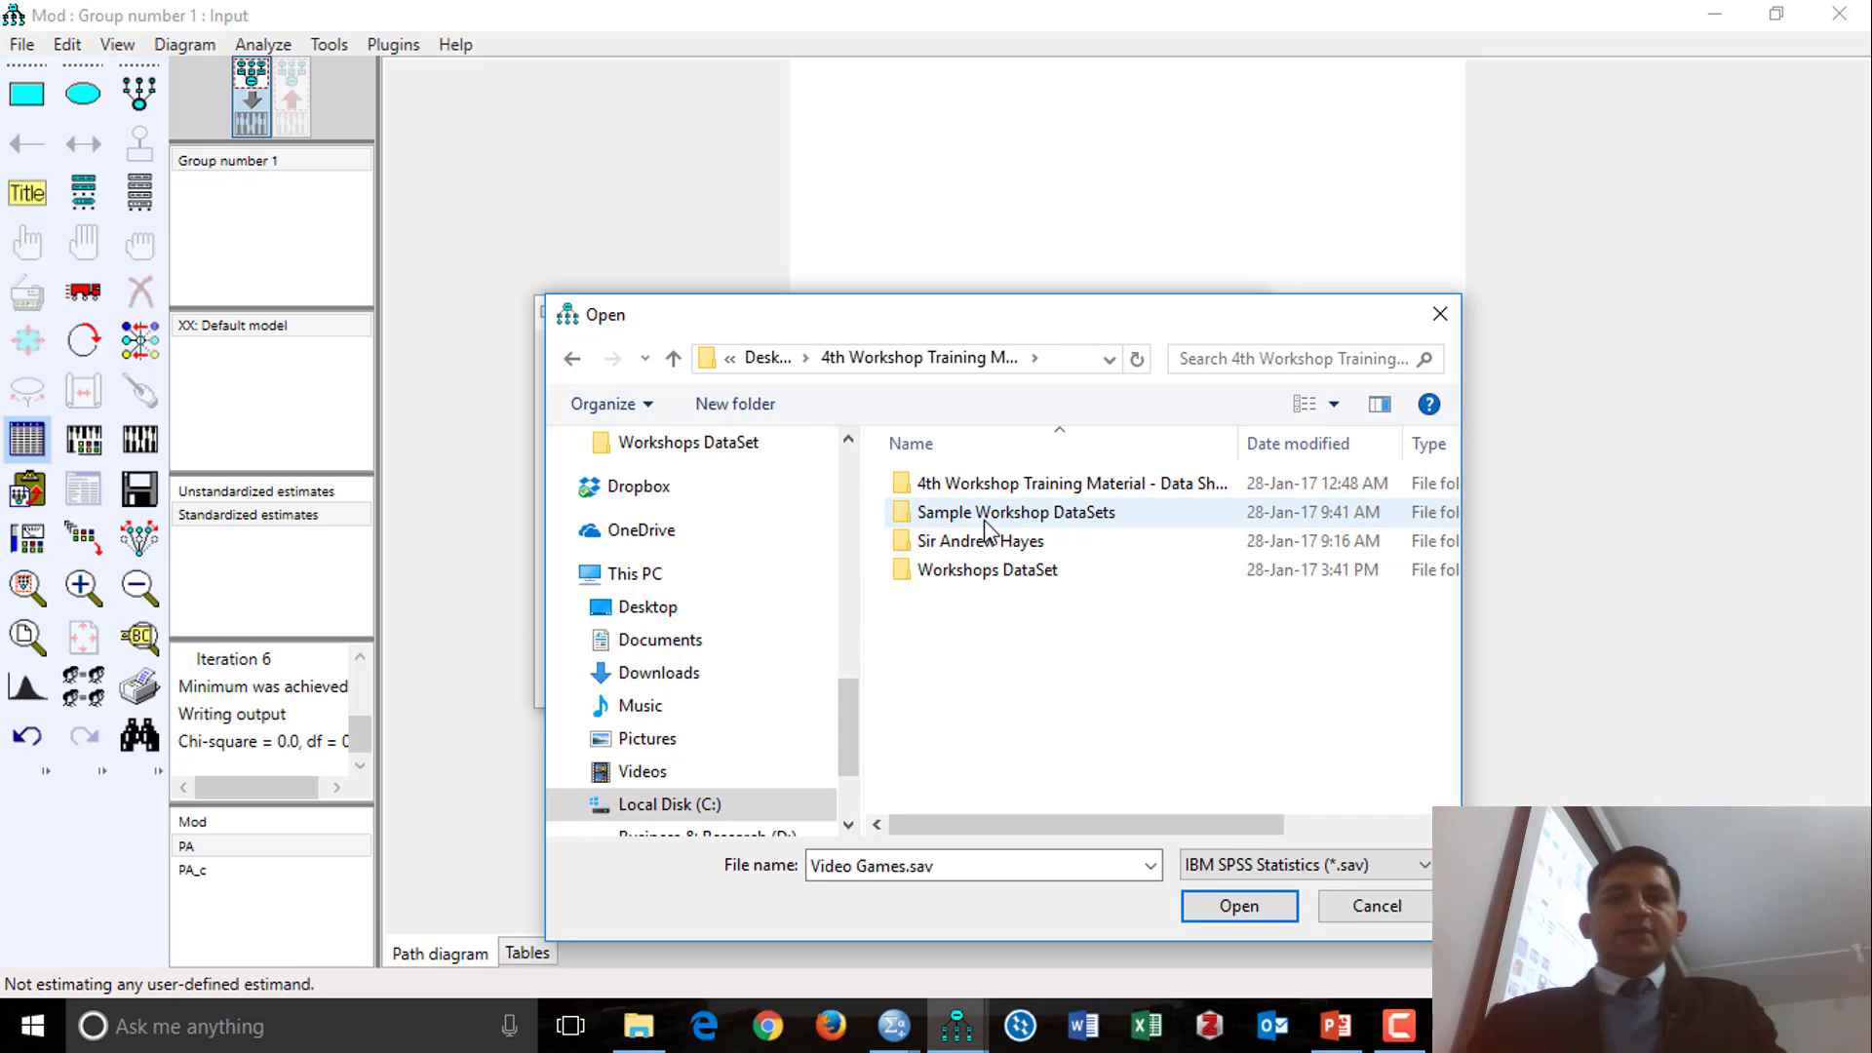
double_click(987, 515)
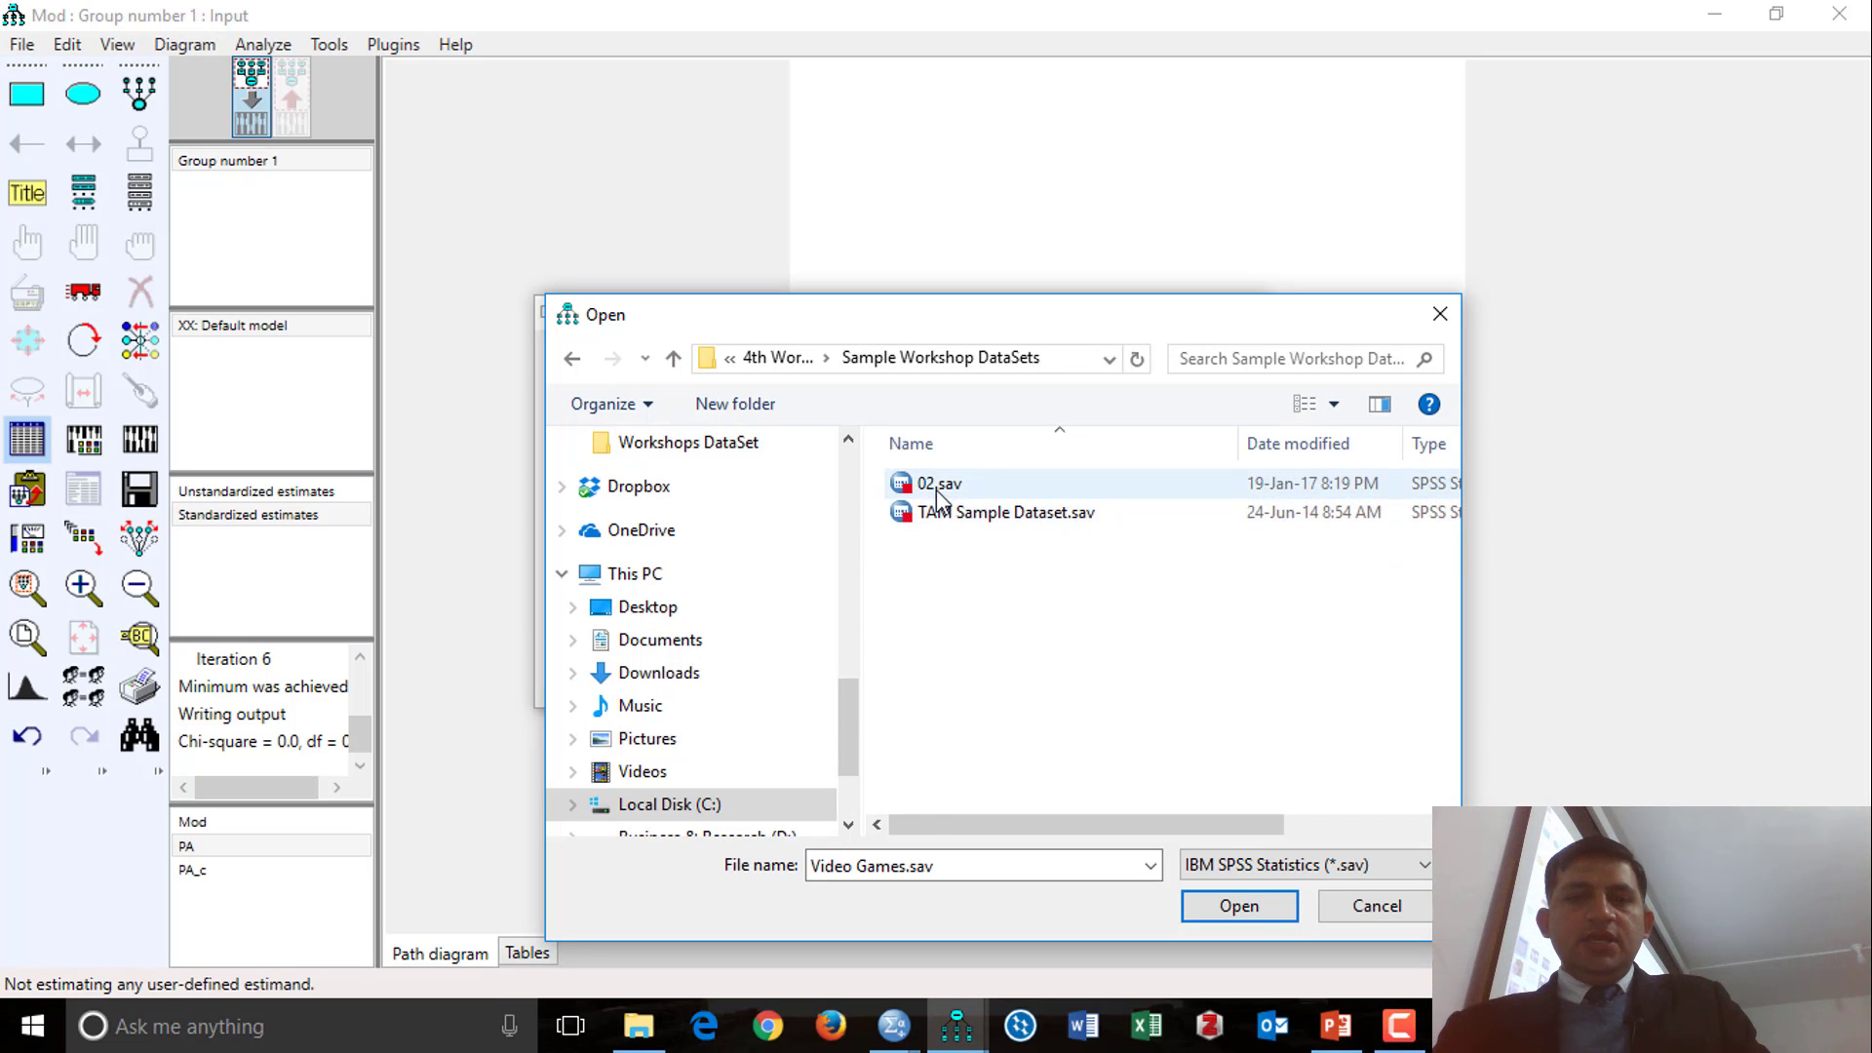
left_click(939, 482)
left_click(1254, 905)
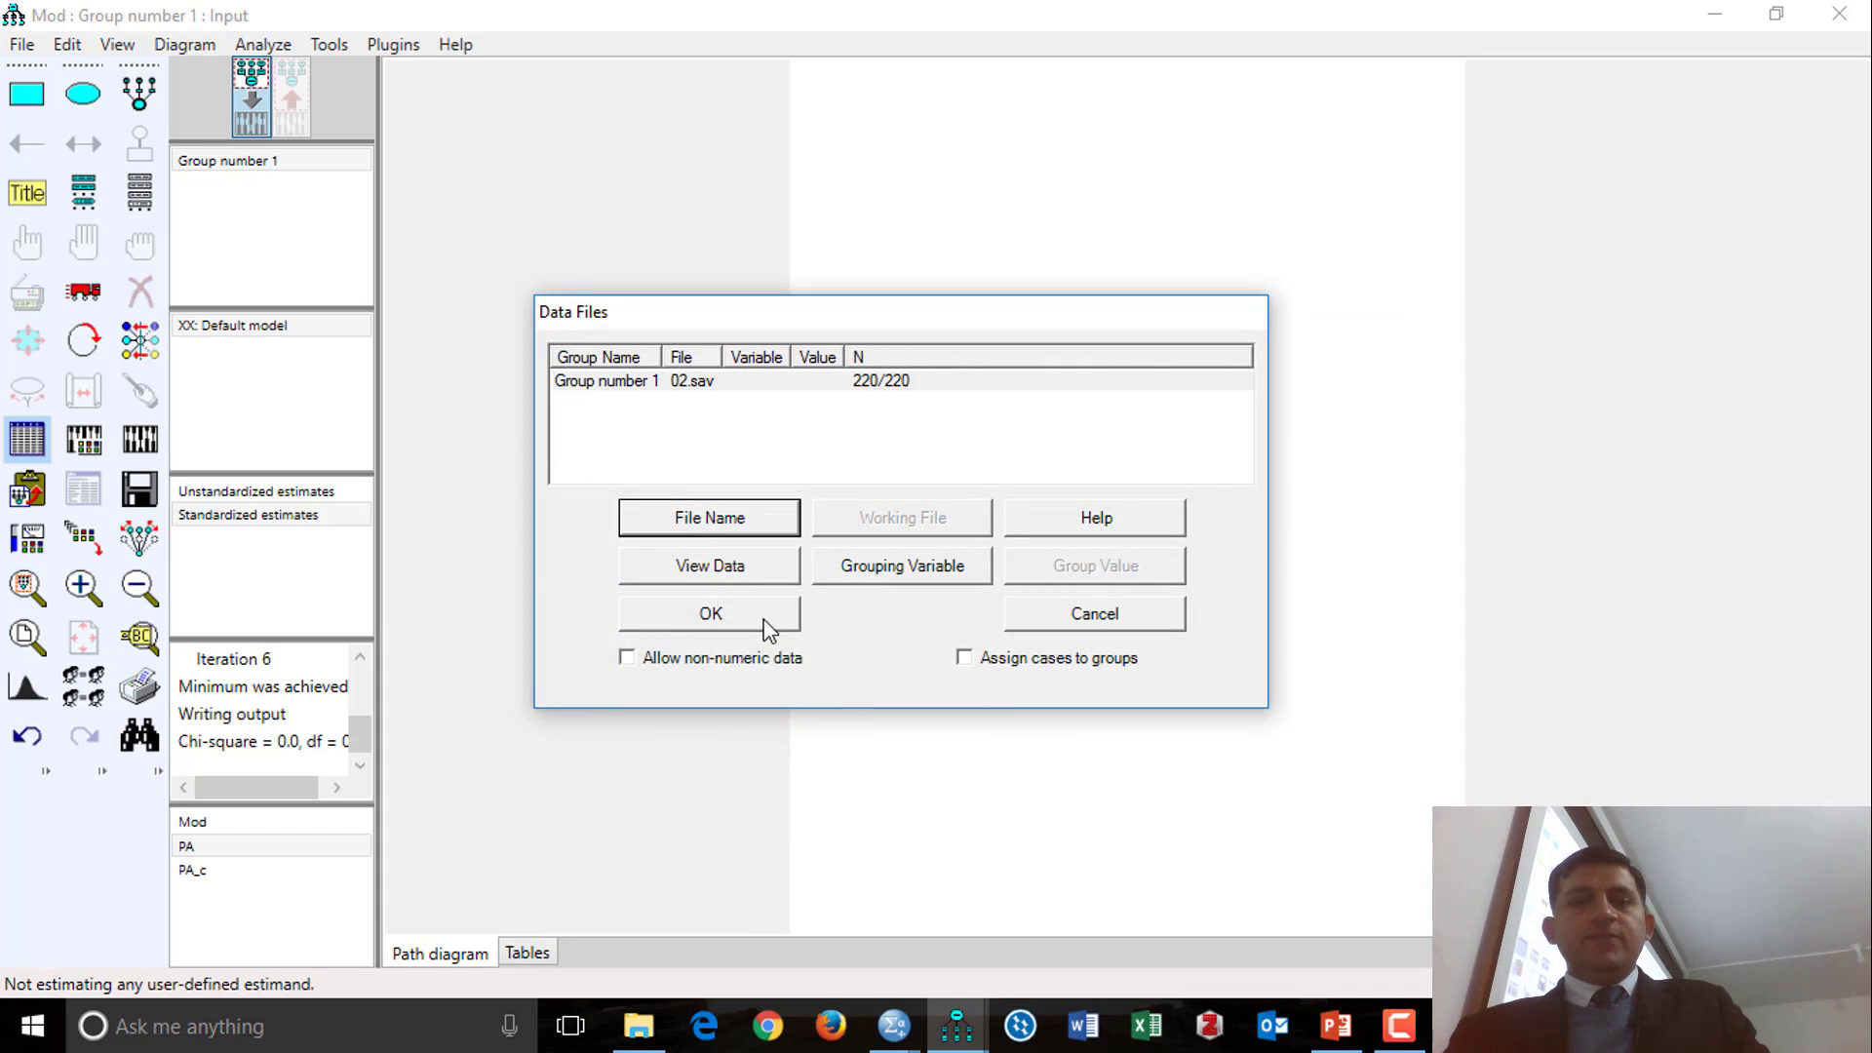
left_click(764, 629)
Step: Draw a latent variable in the upper part of the page and give it three indicators with error terms
left_click(138, 93)
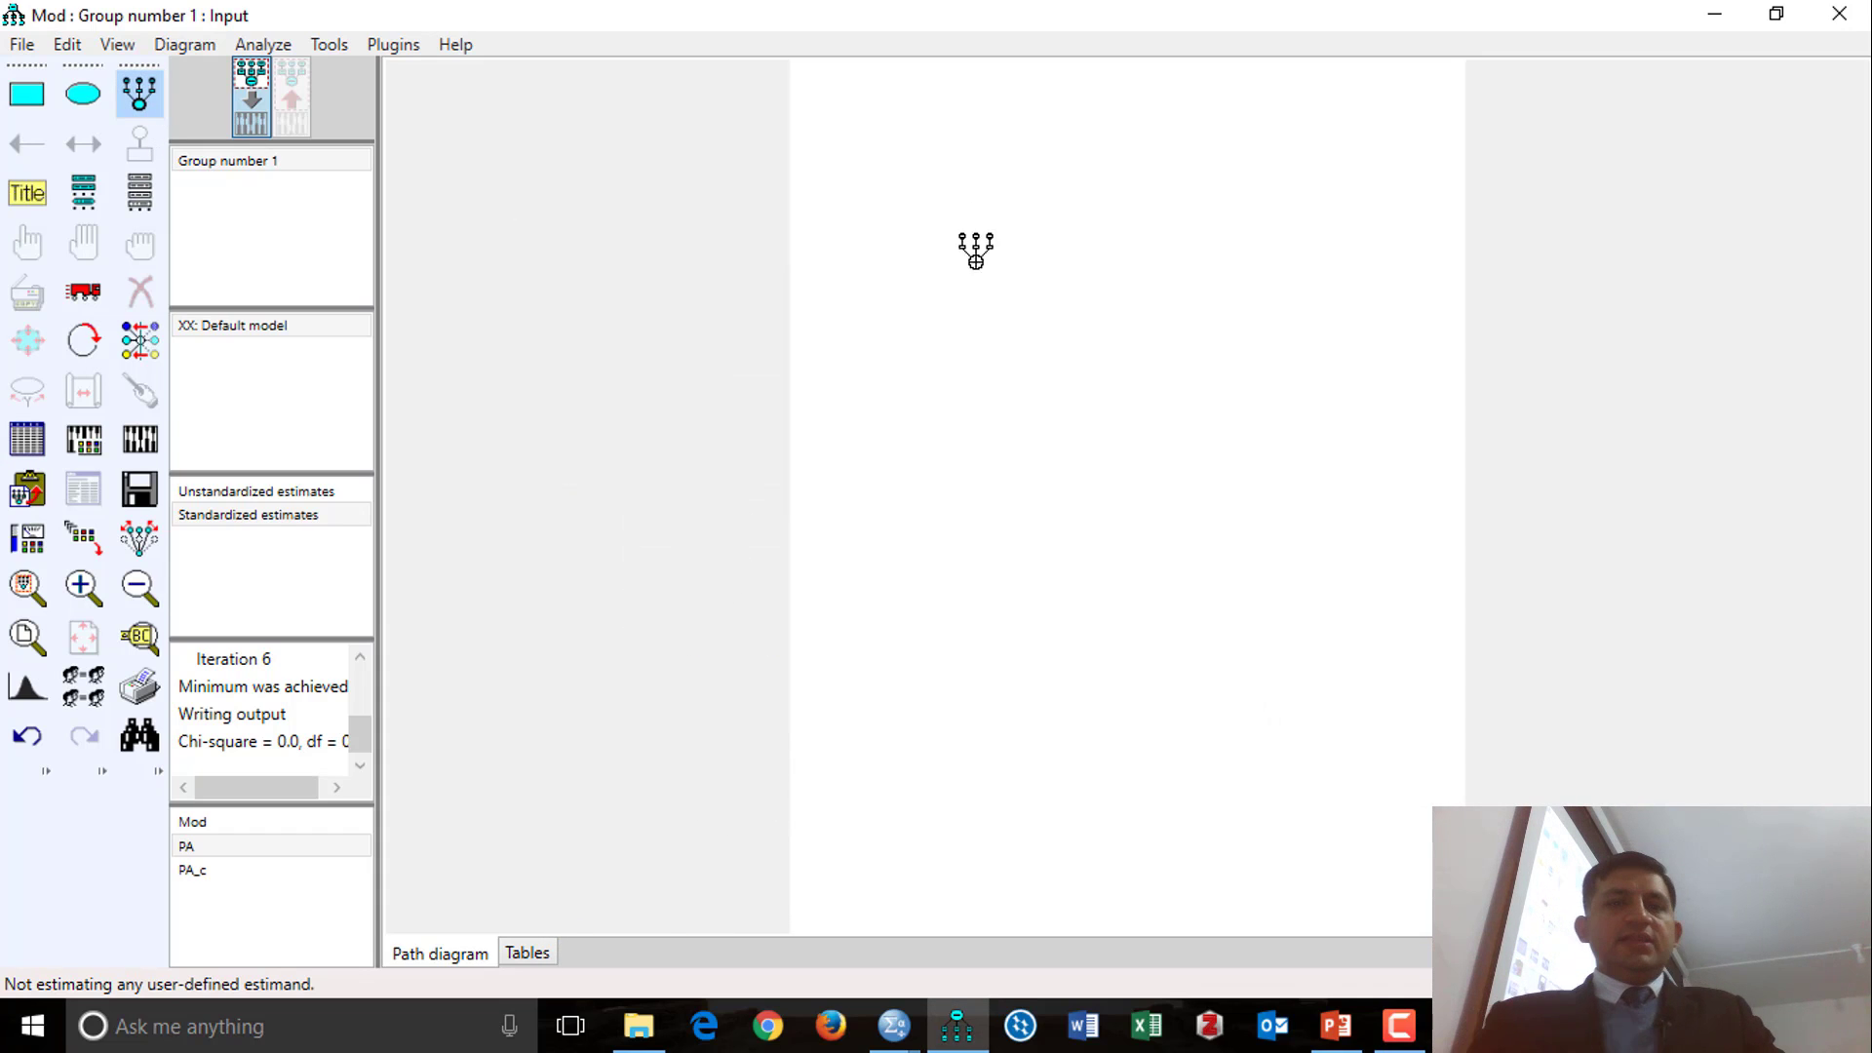
left_click_drag(939, 232, 1034, 282)
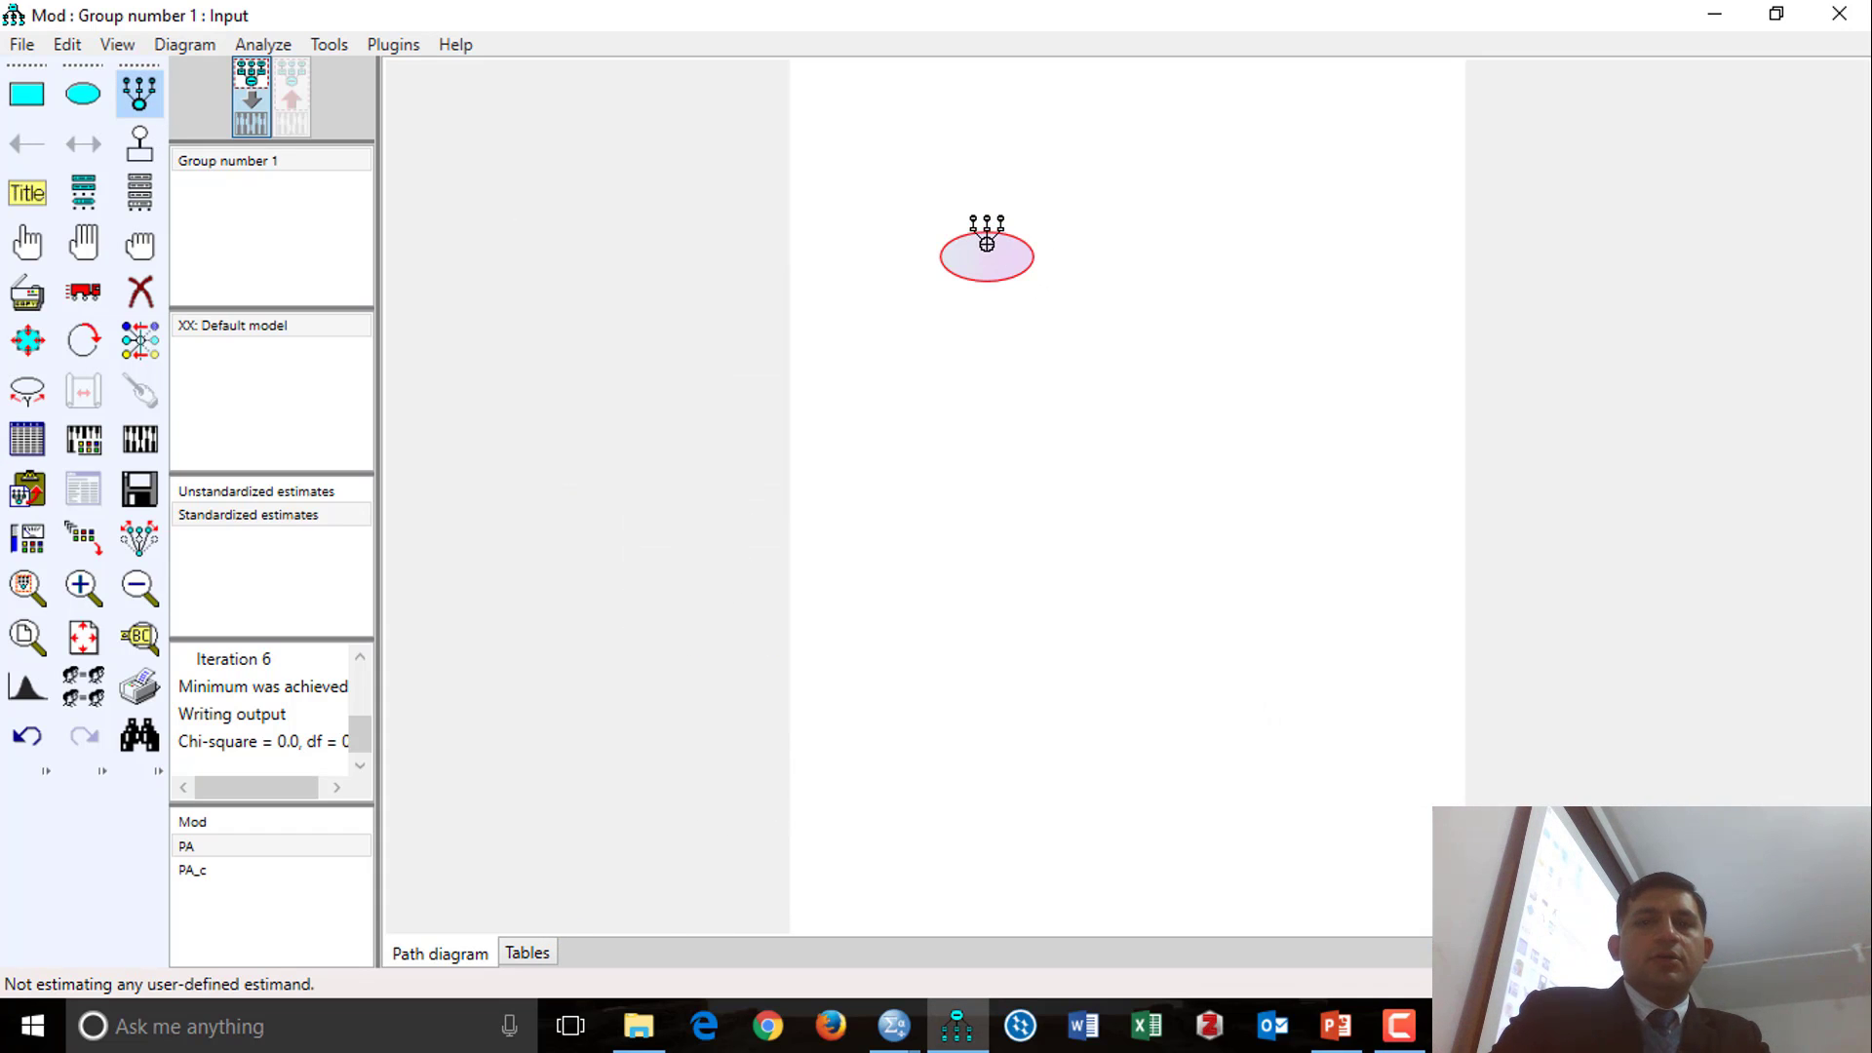
left_click(983, 255)
left_click(983, 255)
left_click(982, 255)
Step: Draw a second latent variable below the first and give it three indicators with error terms
left_click_drag(977, 366, 1080, 421)
left_click(1042, 397)
left_click(1041, 398)
left_click(1041, 398)
Step: Draw a third latent variable below the second and give it three indicators with error terms
left_click_drag(990, 515, 1081, 567)
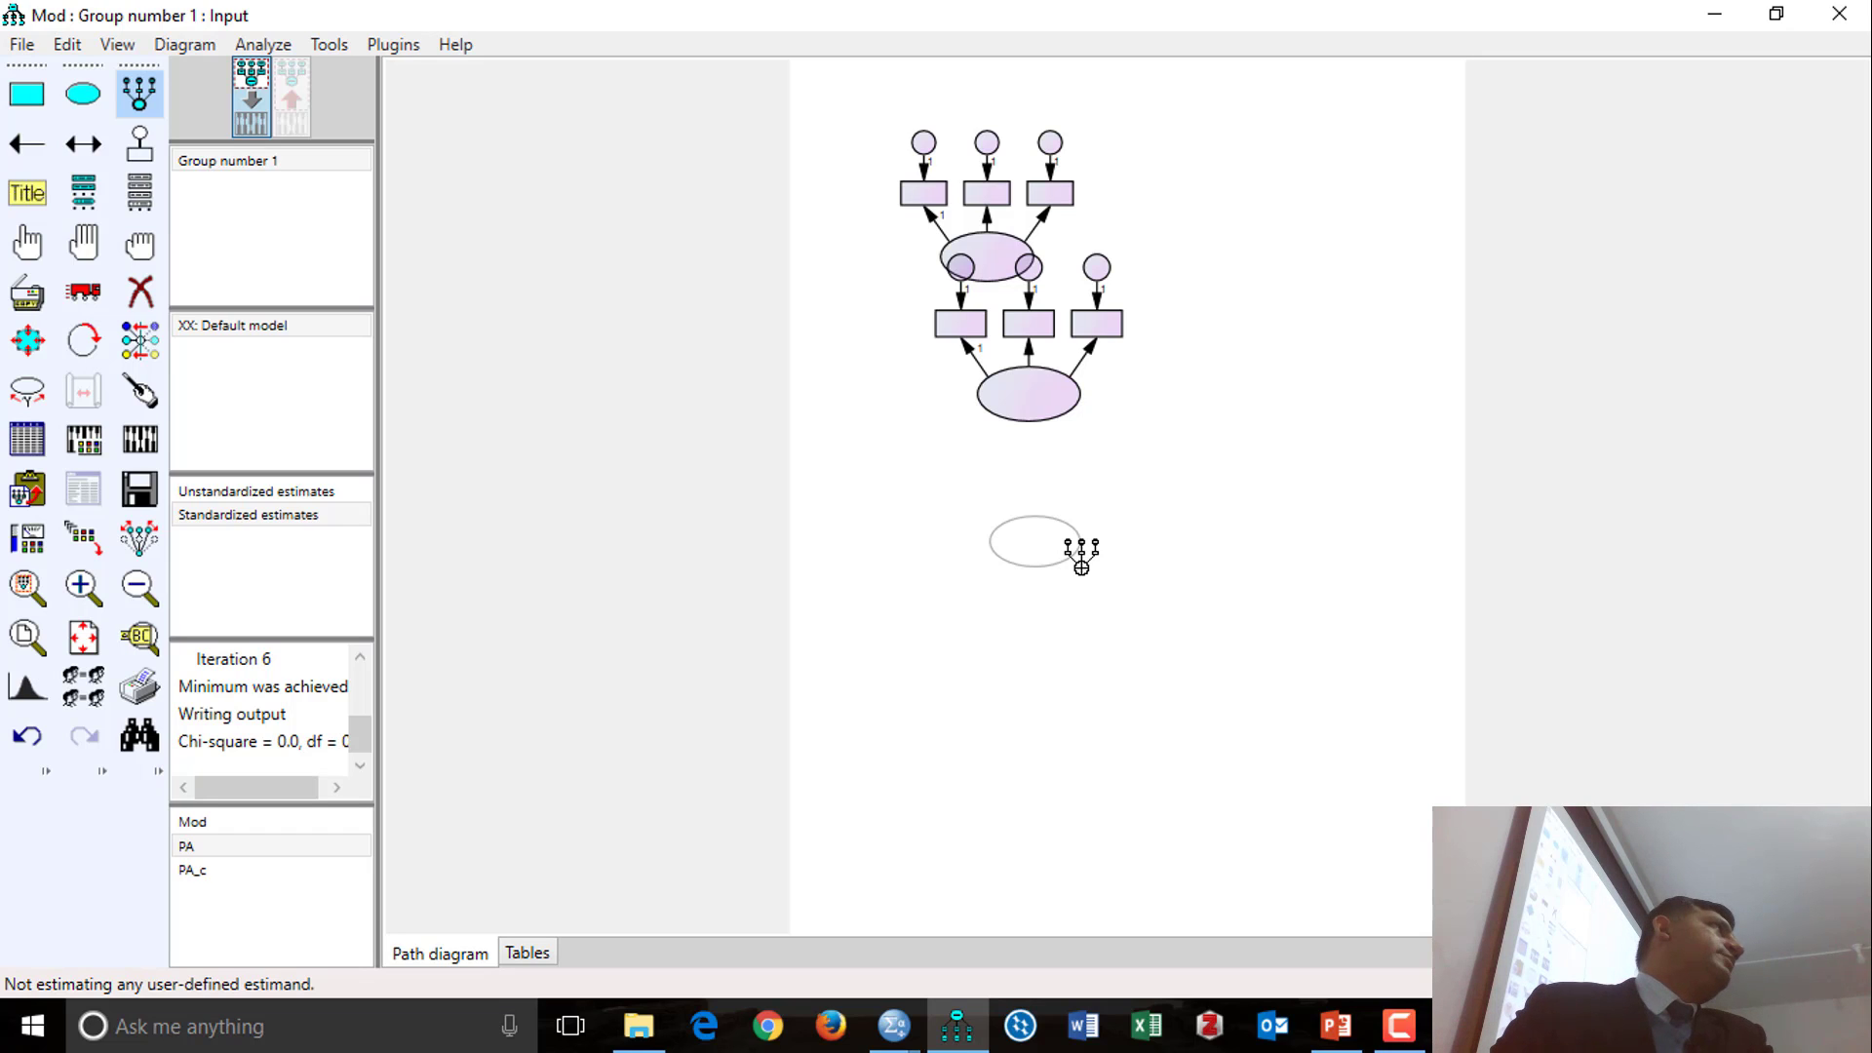
left_click_drag(1081, 566, 1082, 567)
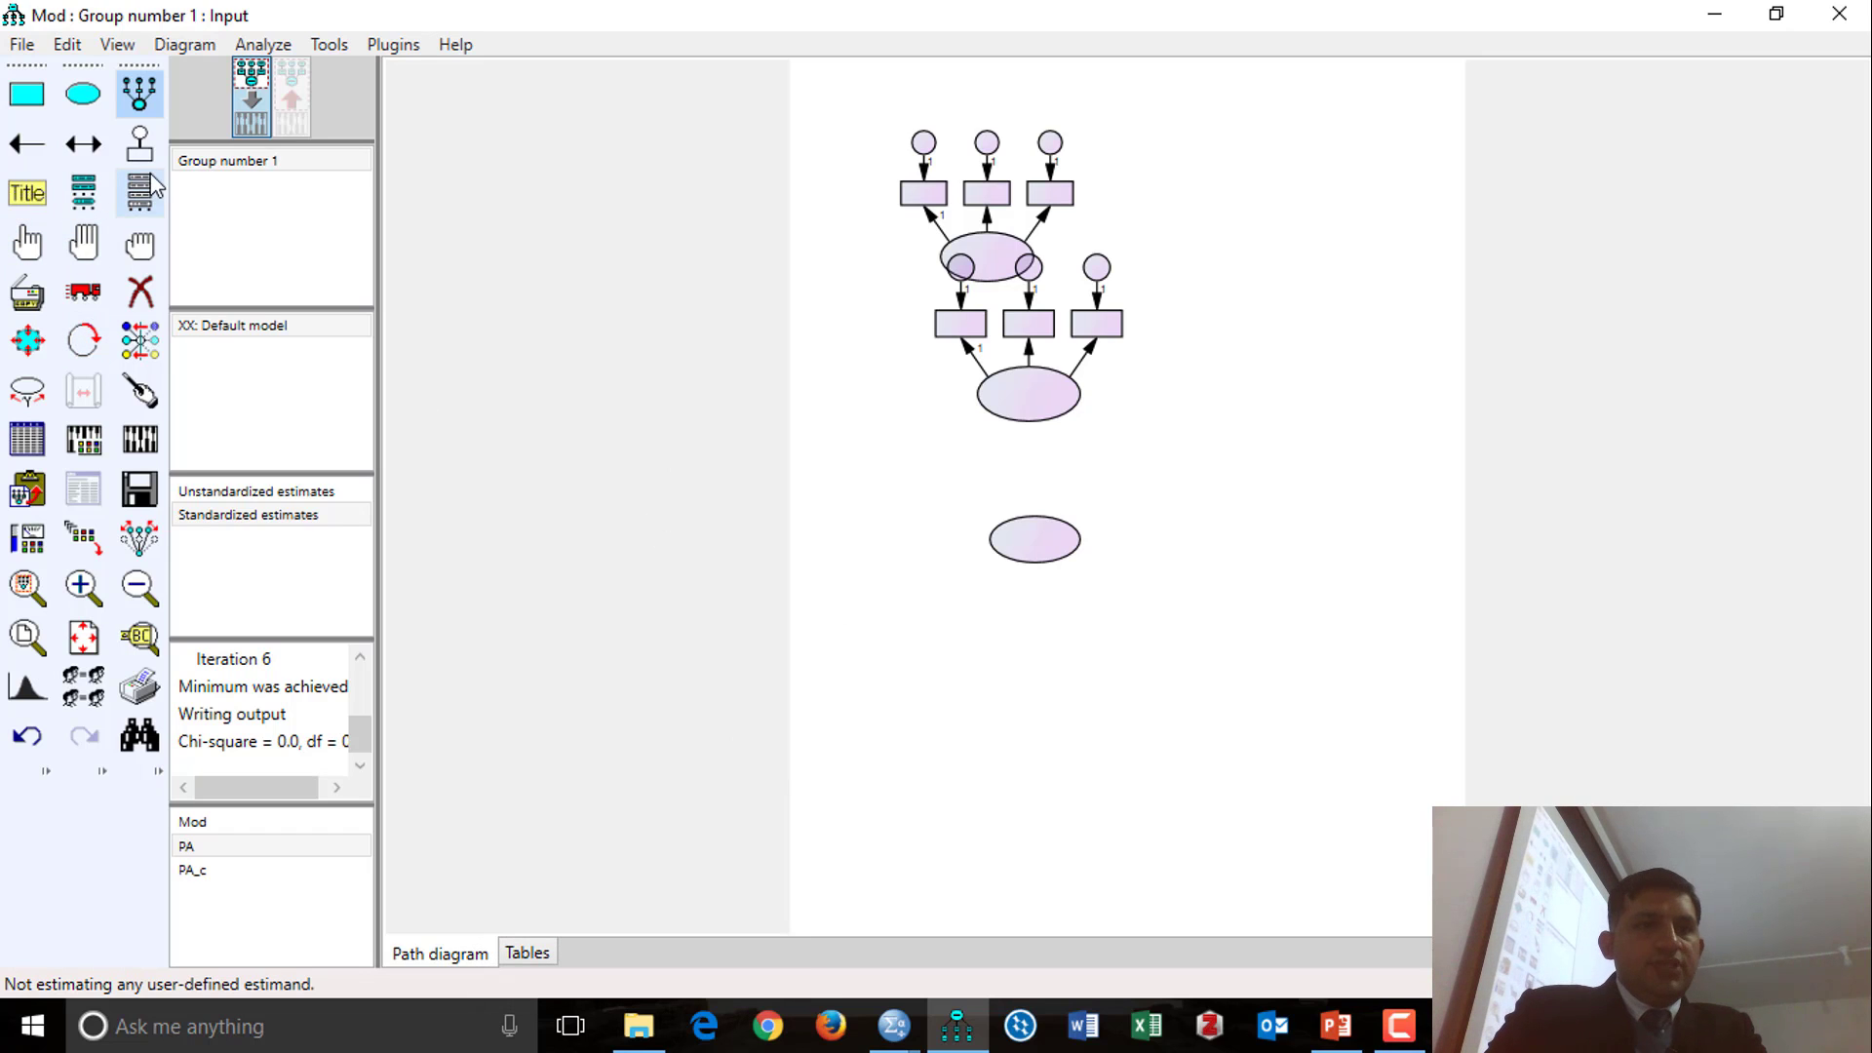
left_click(1019, 532)
left_click(1006, 533)
left_click(1007, 533)
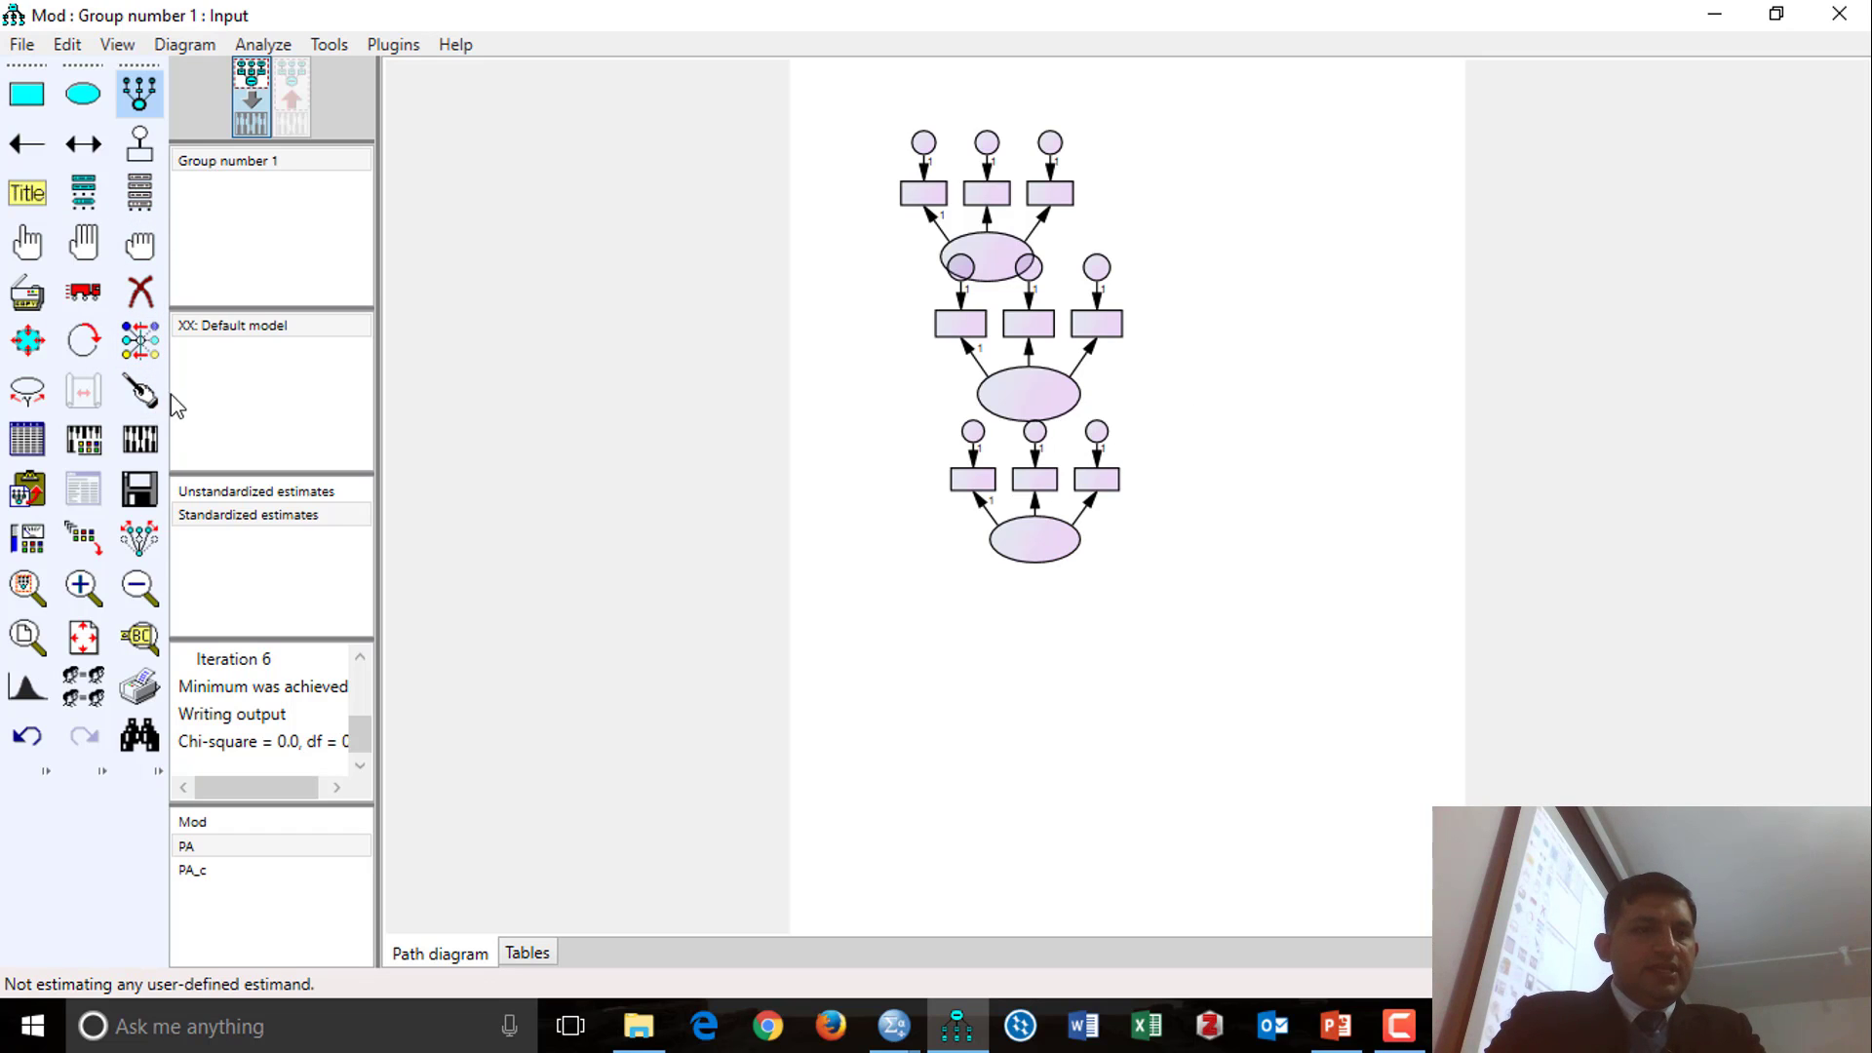
Step: Rotate the lowest latent variable's indicators to its left side and the middle one's indicators to its right side
left_click(101, 341)
left_click(1039, 541)
left_click(1038, 541)
left_click(1036, 540)
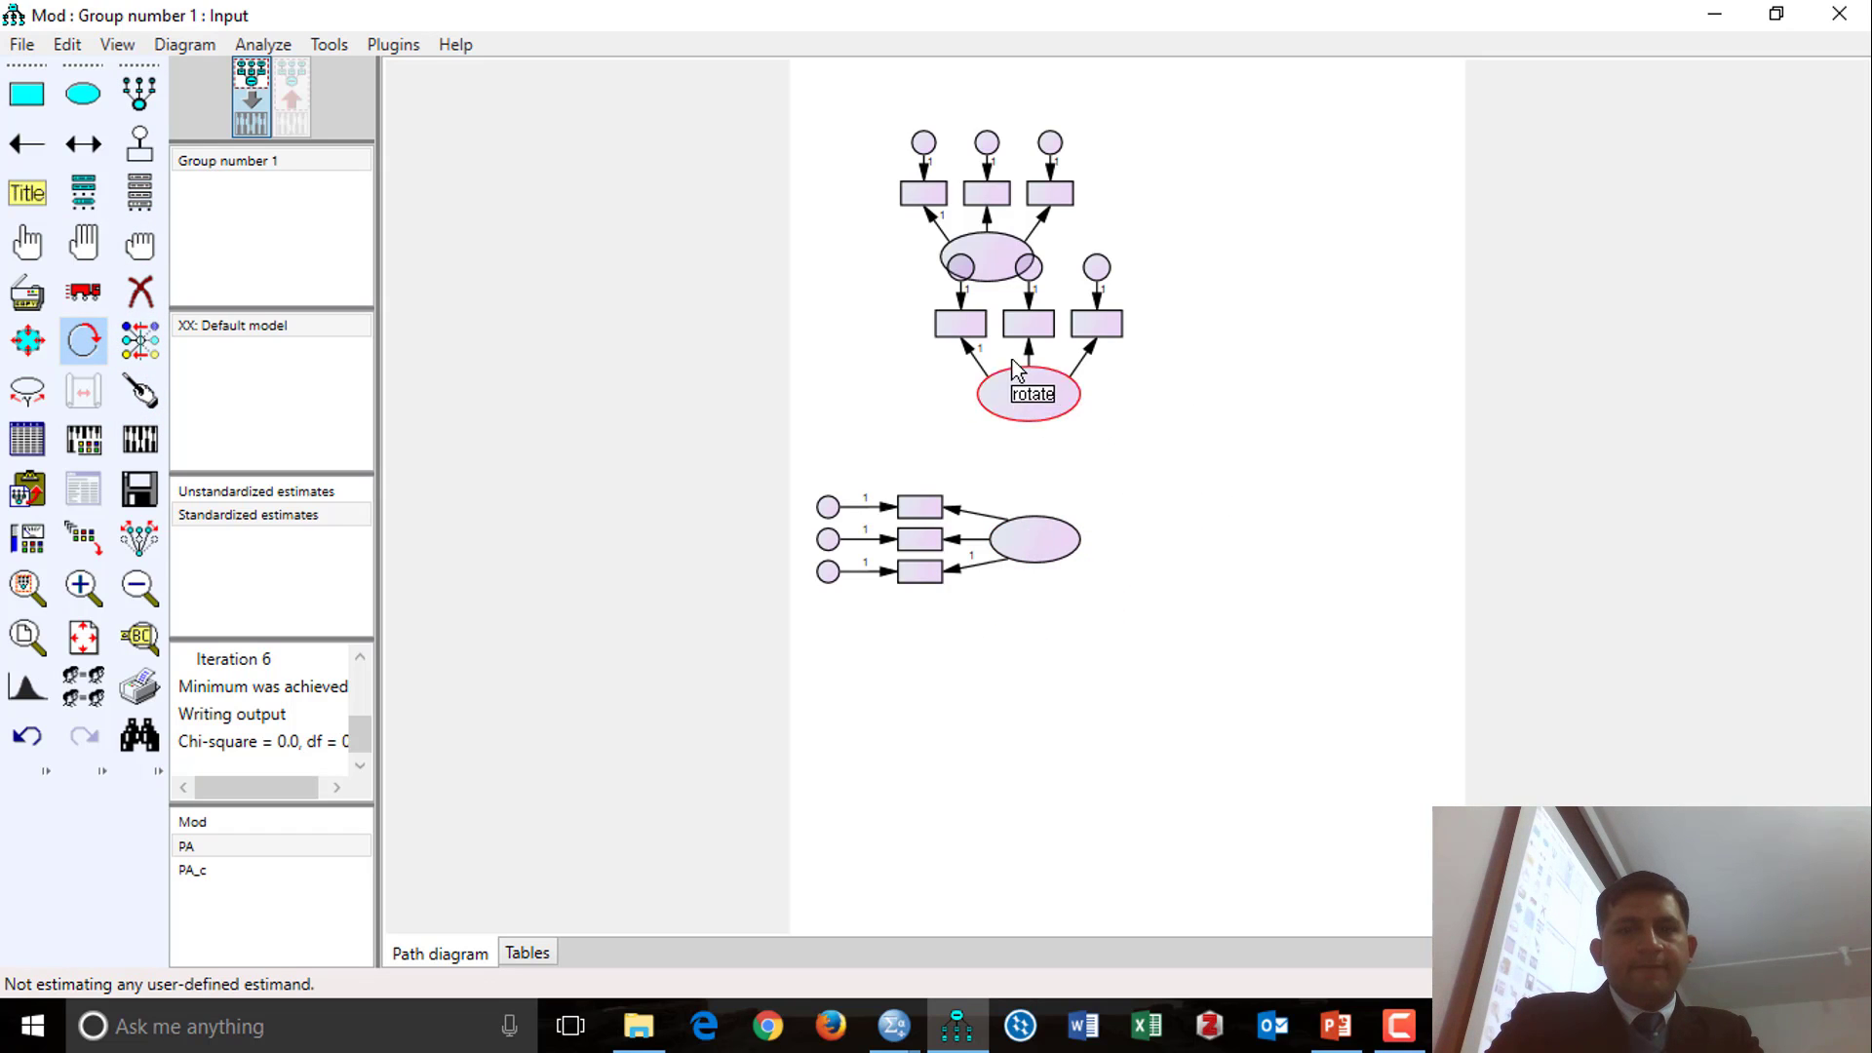
left_click(1041, 415)
Step: Rotate the uppermost latent variable's indicators around to its left side
left_click(990, 259)
left_click(990, 259)
left_click(990, 259)
left_click(990, 259)
left_click(990, 259)
left_click(990, 260)
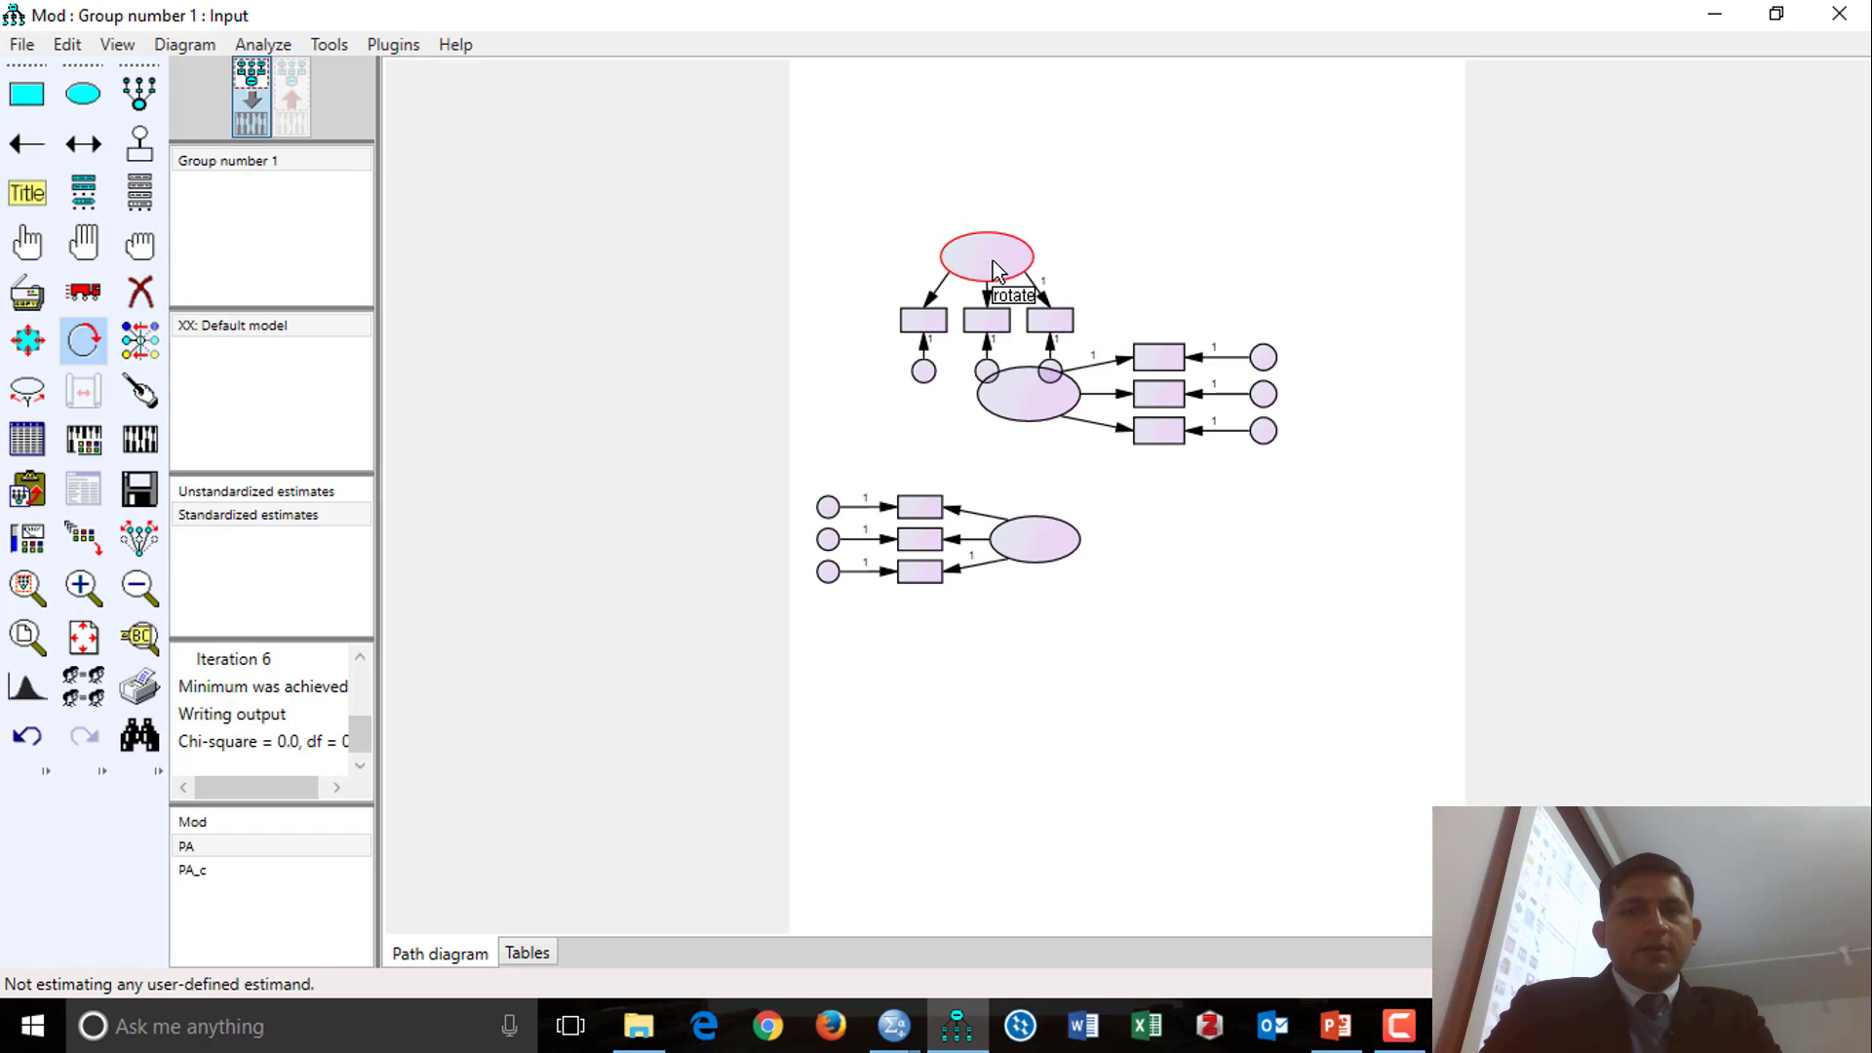
left_click(989, 260)
Step: Move the middle construct to the page's right side and align the upper and lower constructs along its left edge
left_click(83, 291)
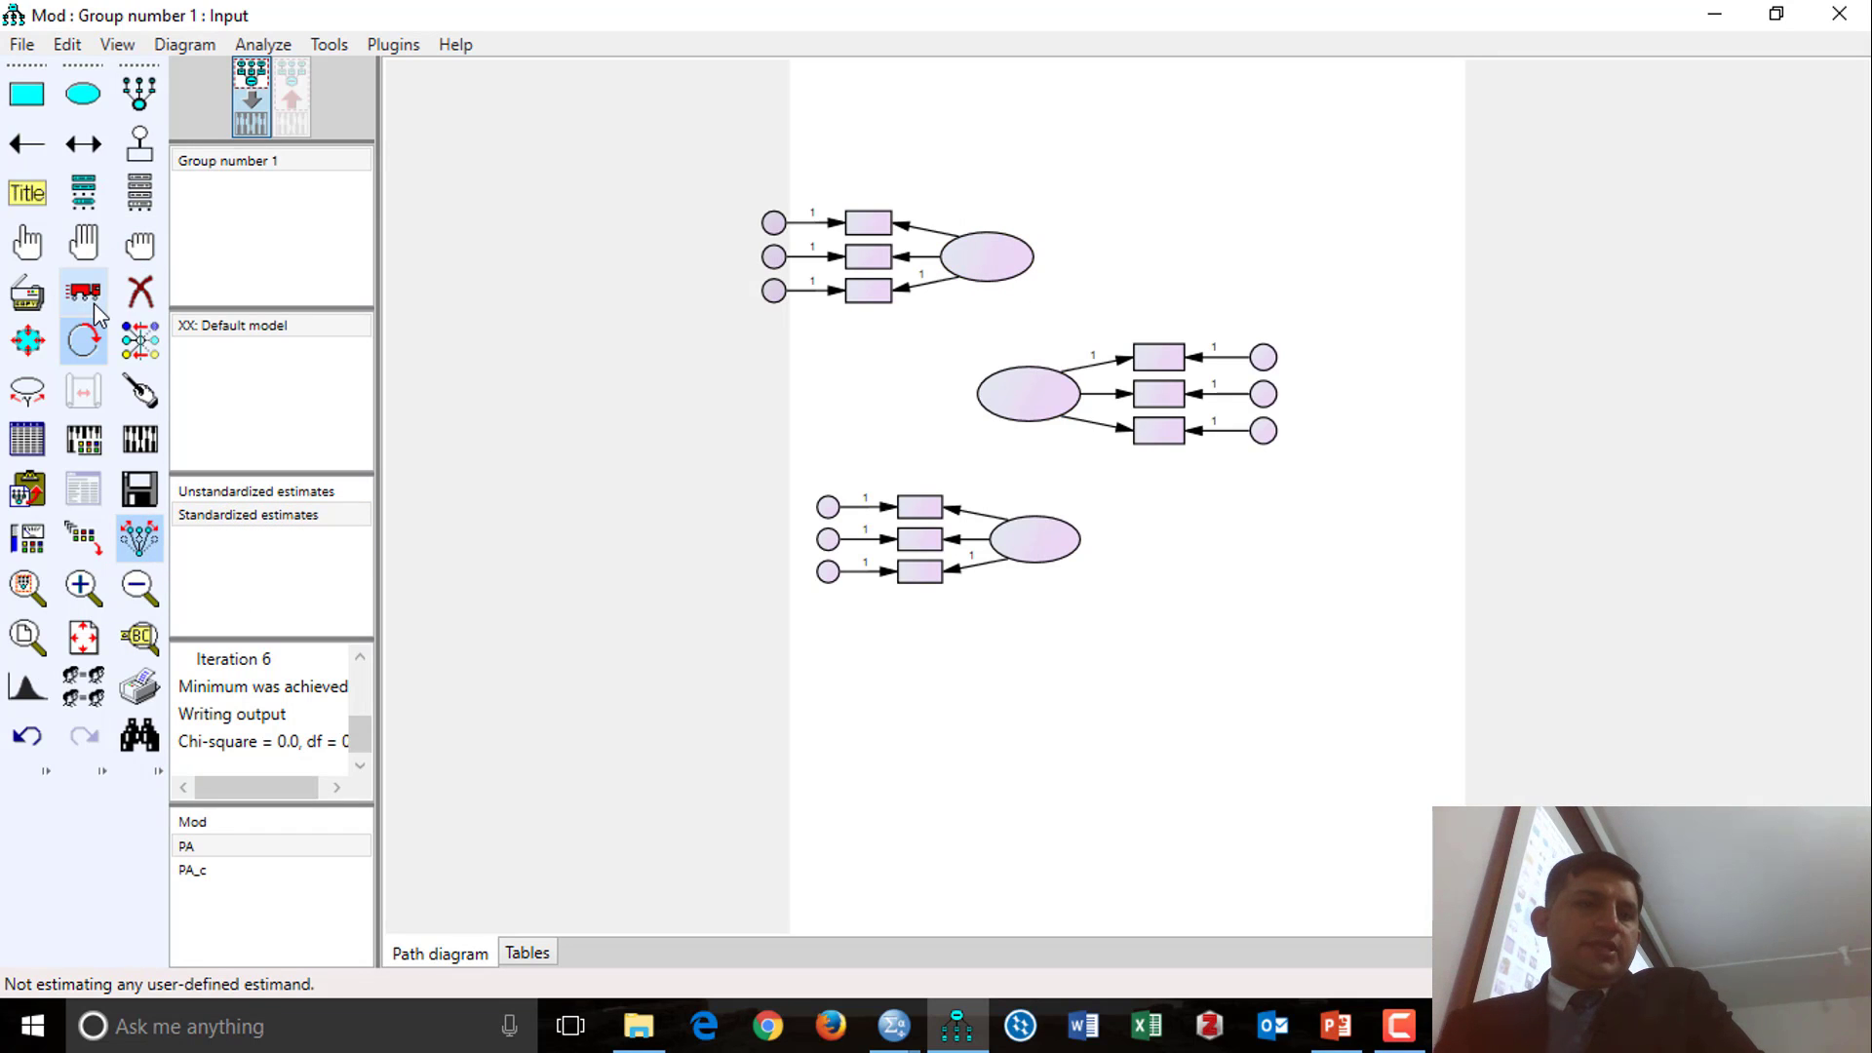
left_click_drag(1117, 436, 1209, 456)
left_click_drag(1012, 278, 1044, 321)
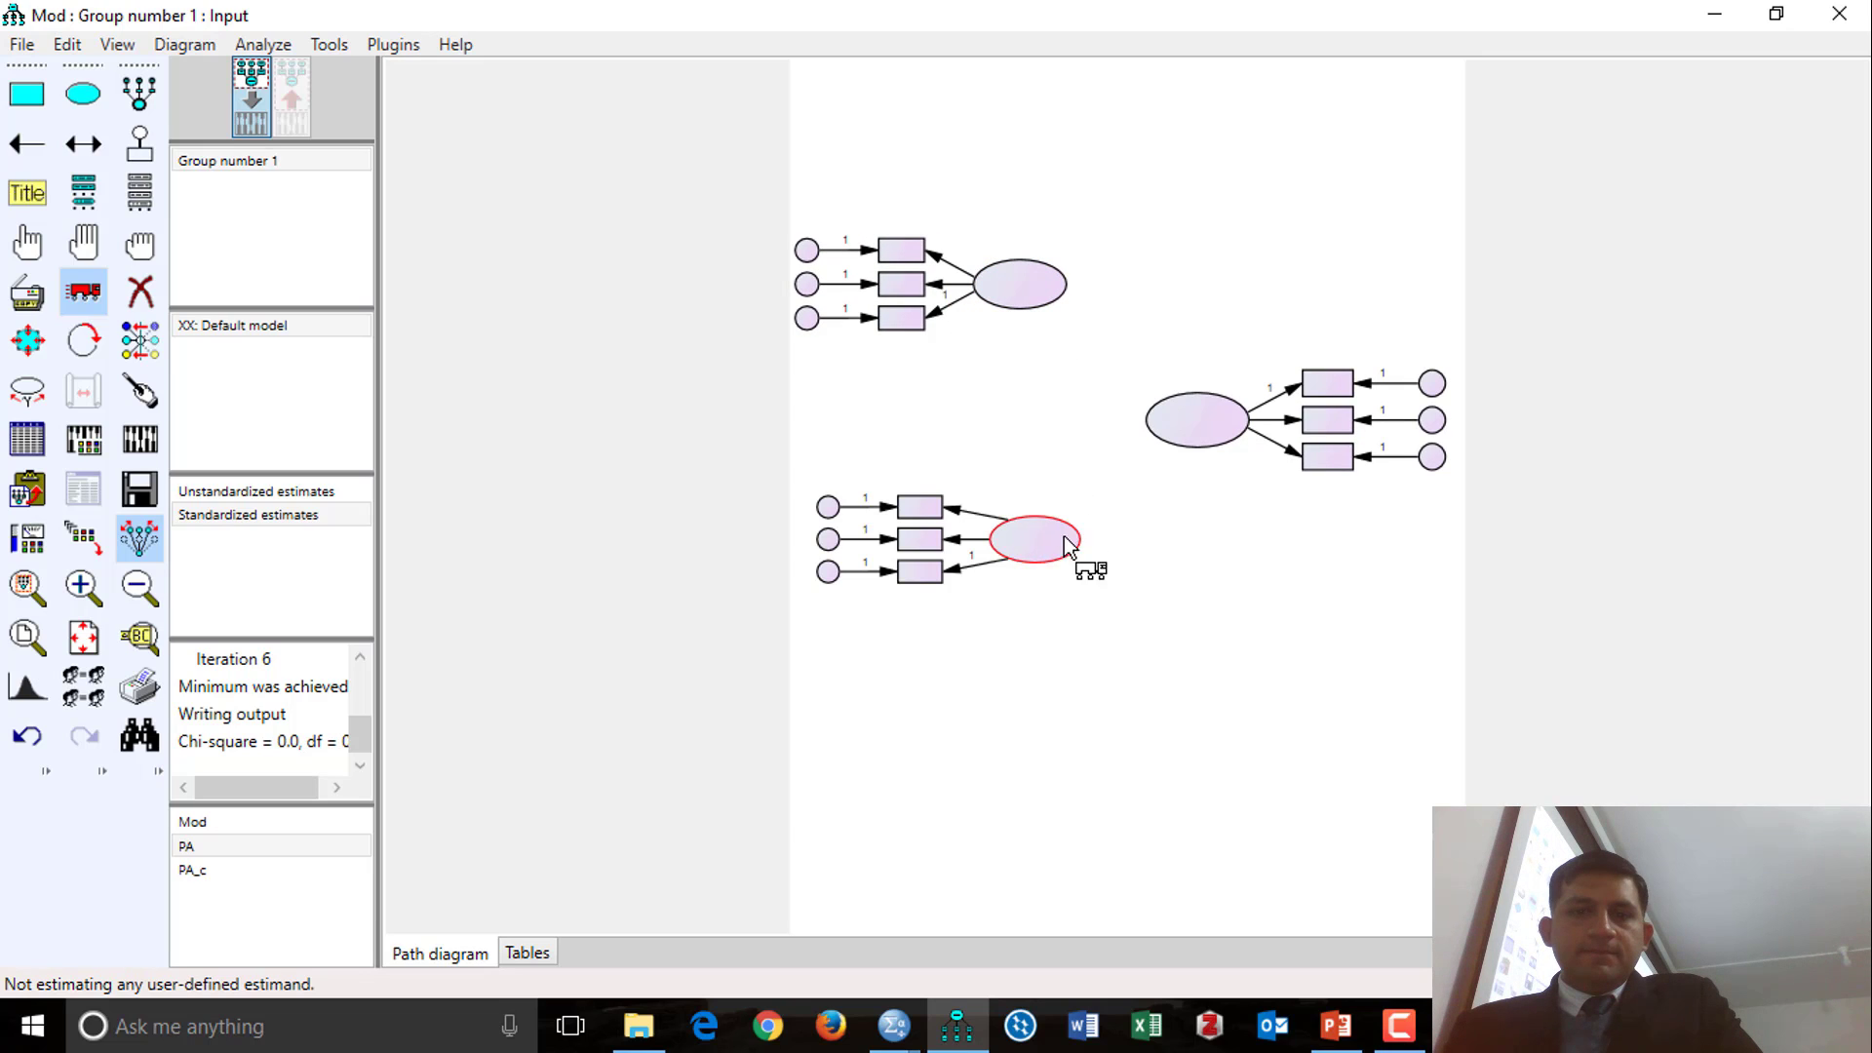
left_click_drag(1062, 546, 1036, 503)
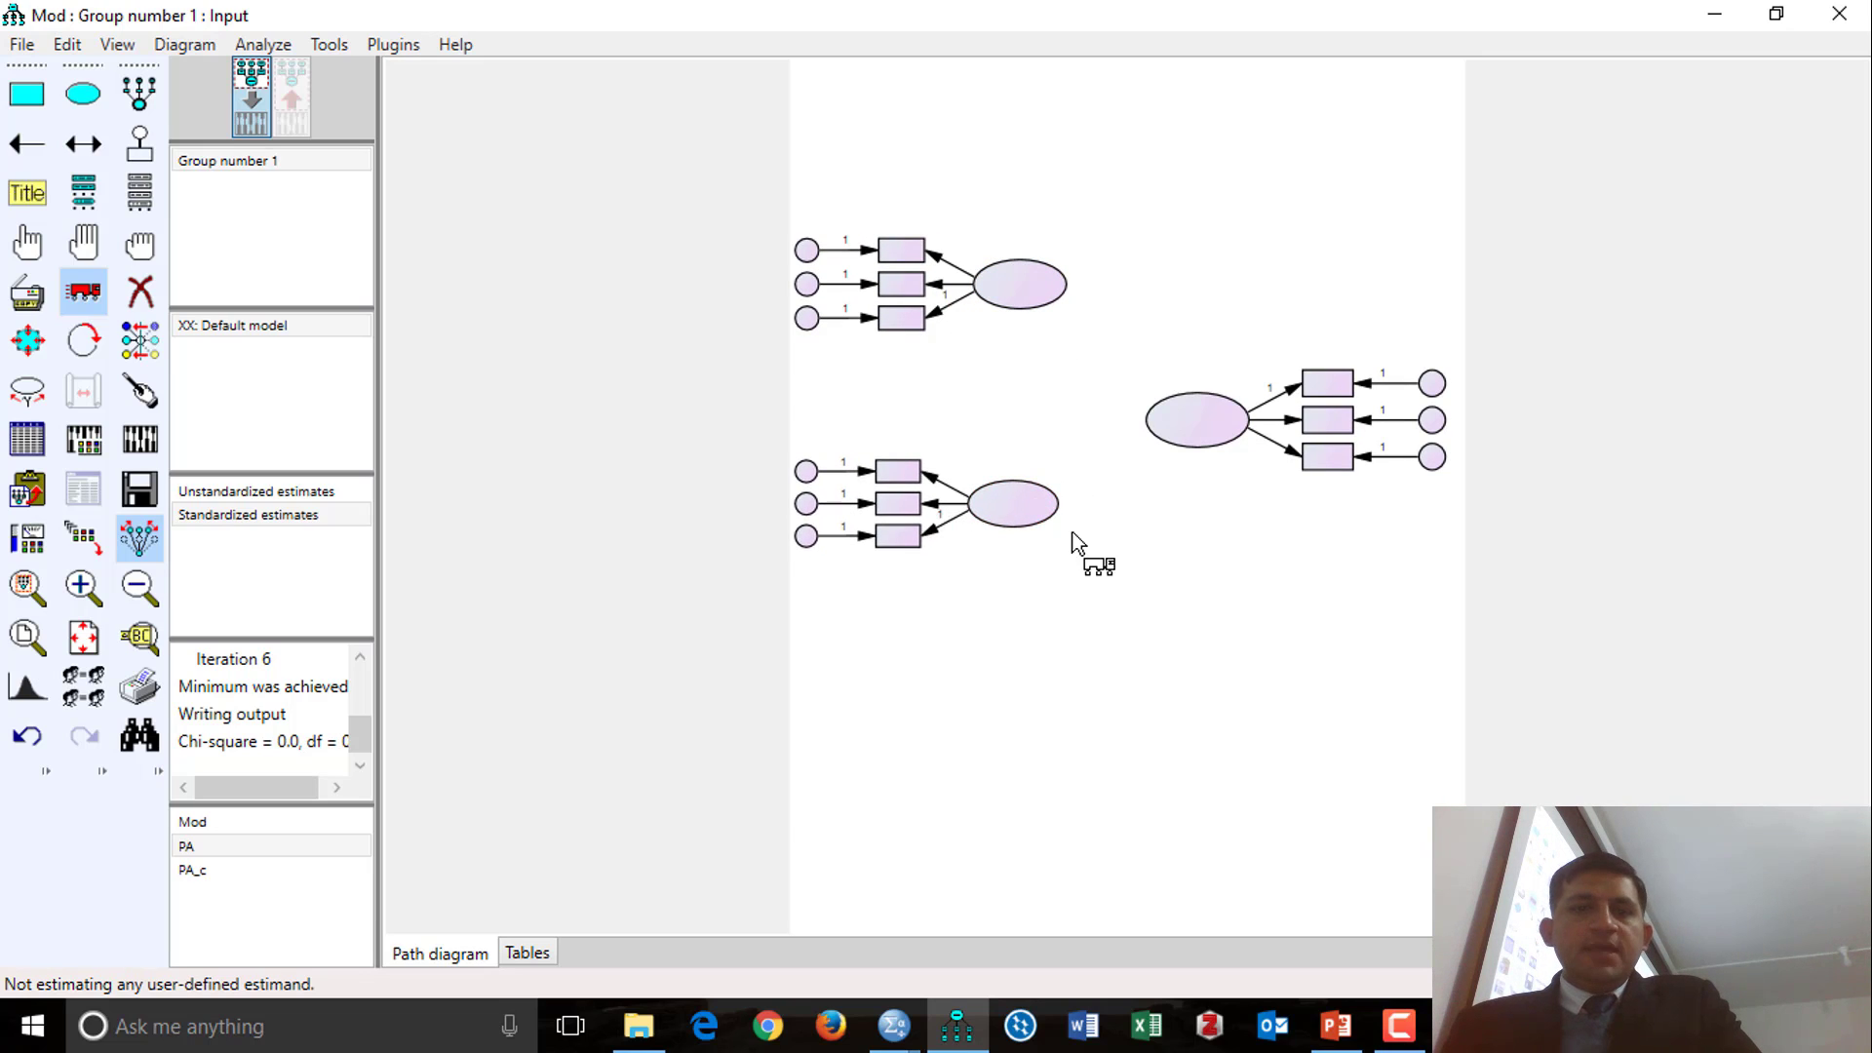
Step: Assign the dataset variables C1, C2 and C3 to the upper-left construct's three indicators
left_click(139, 192)
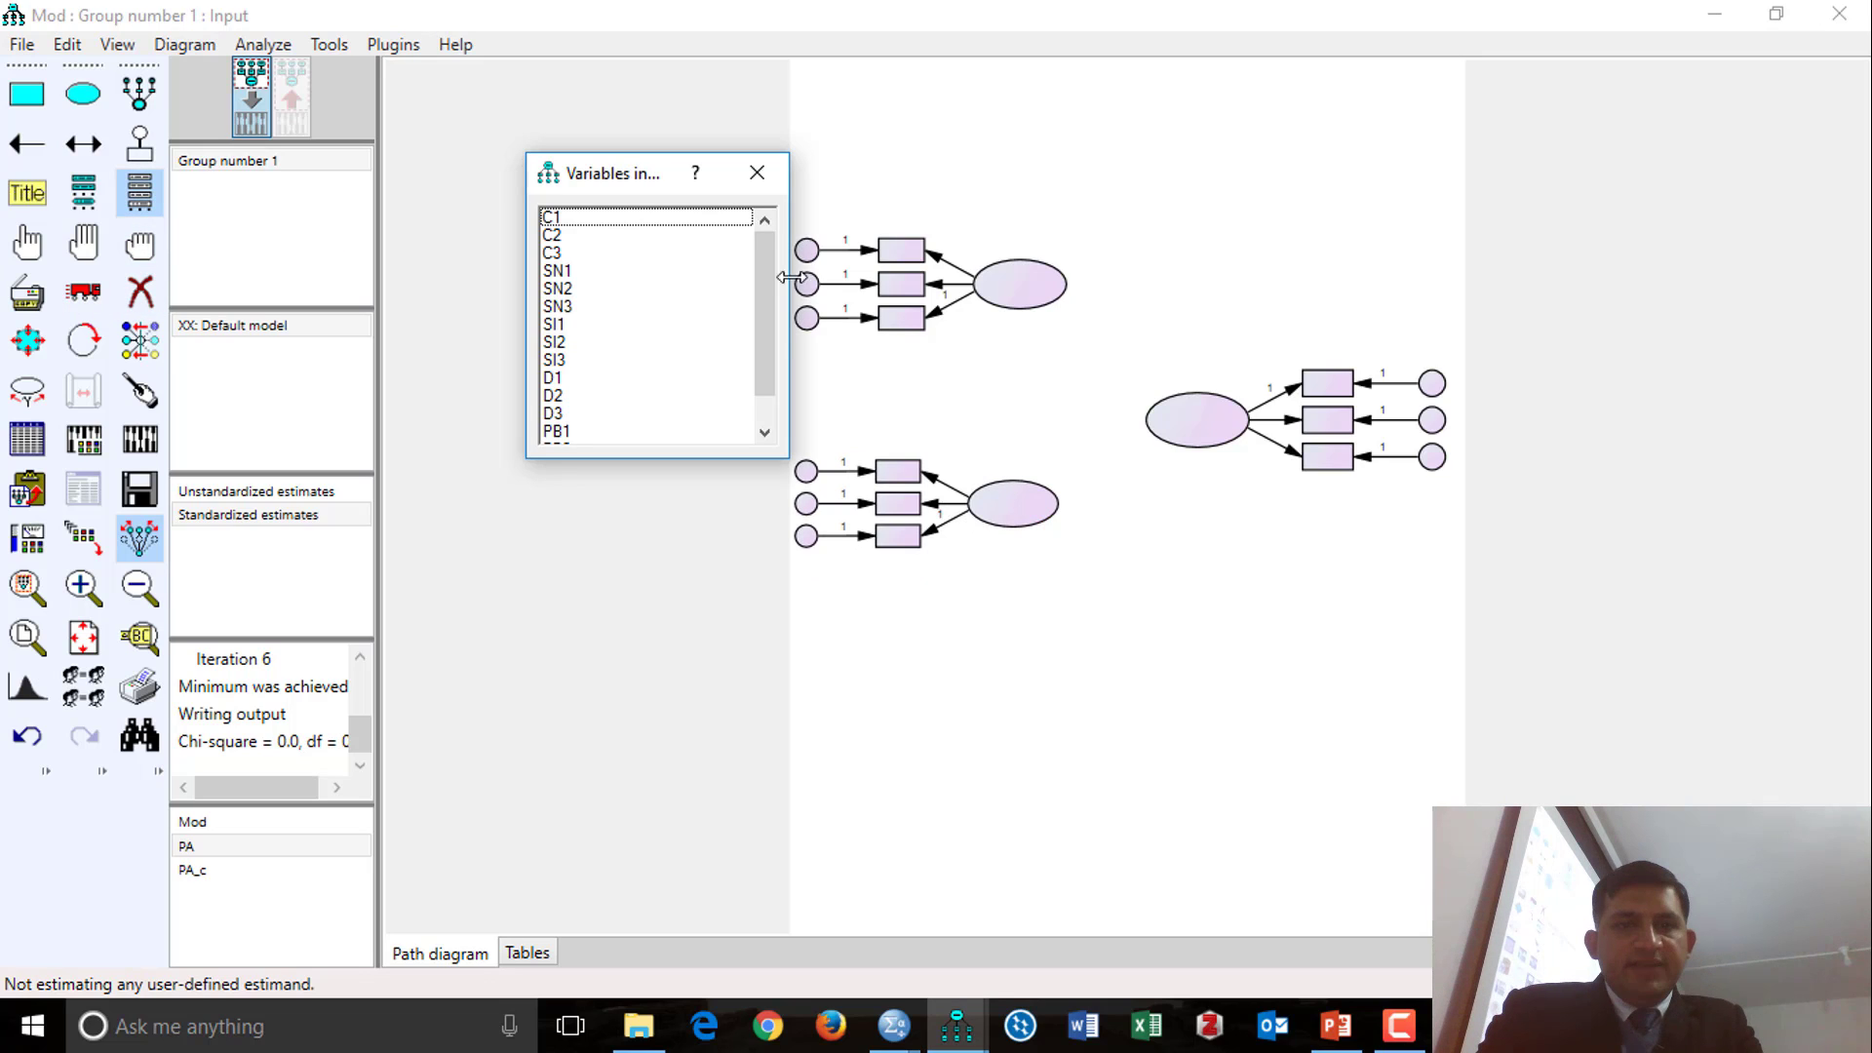
left_click_drag(651, 219, 910, 286)
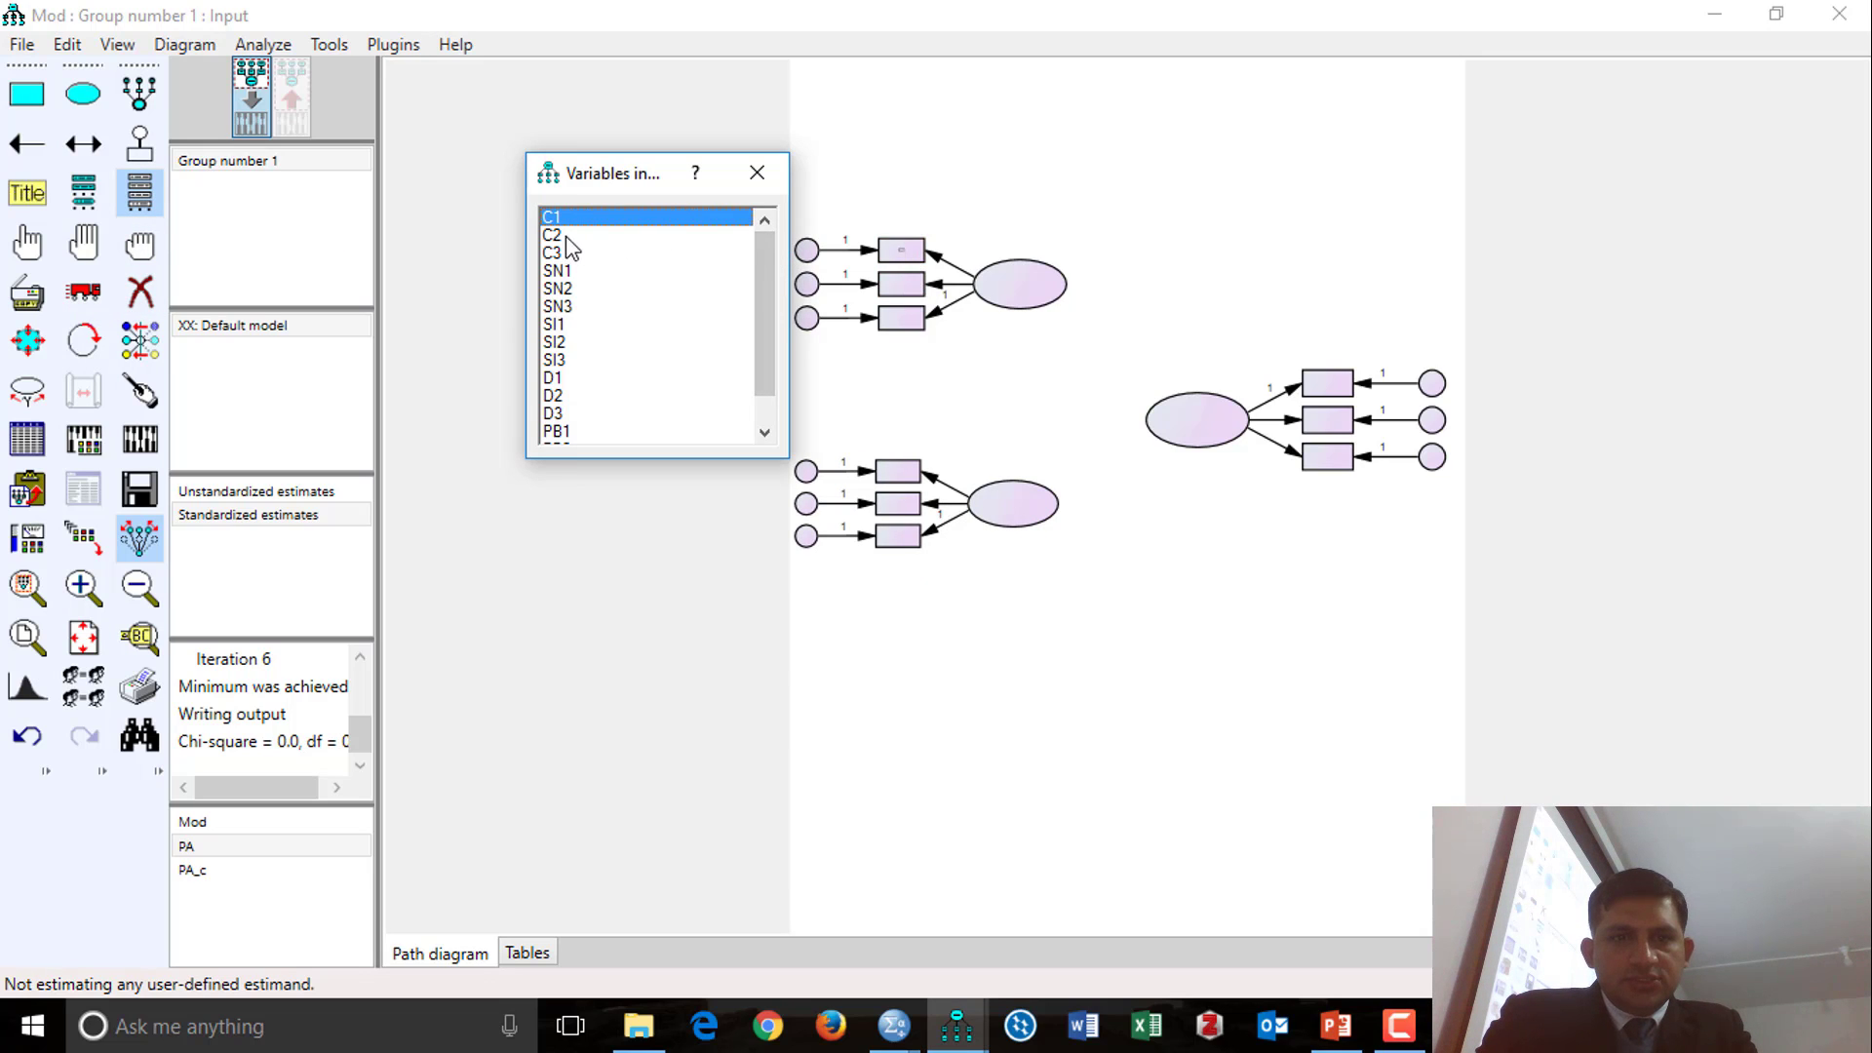
left_click_drag(566, 236, 898, 284)
left_click_drag(558, 255, 893, 314)
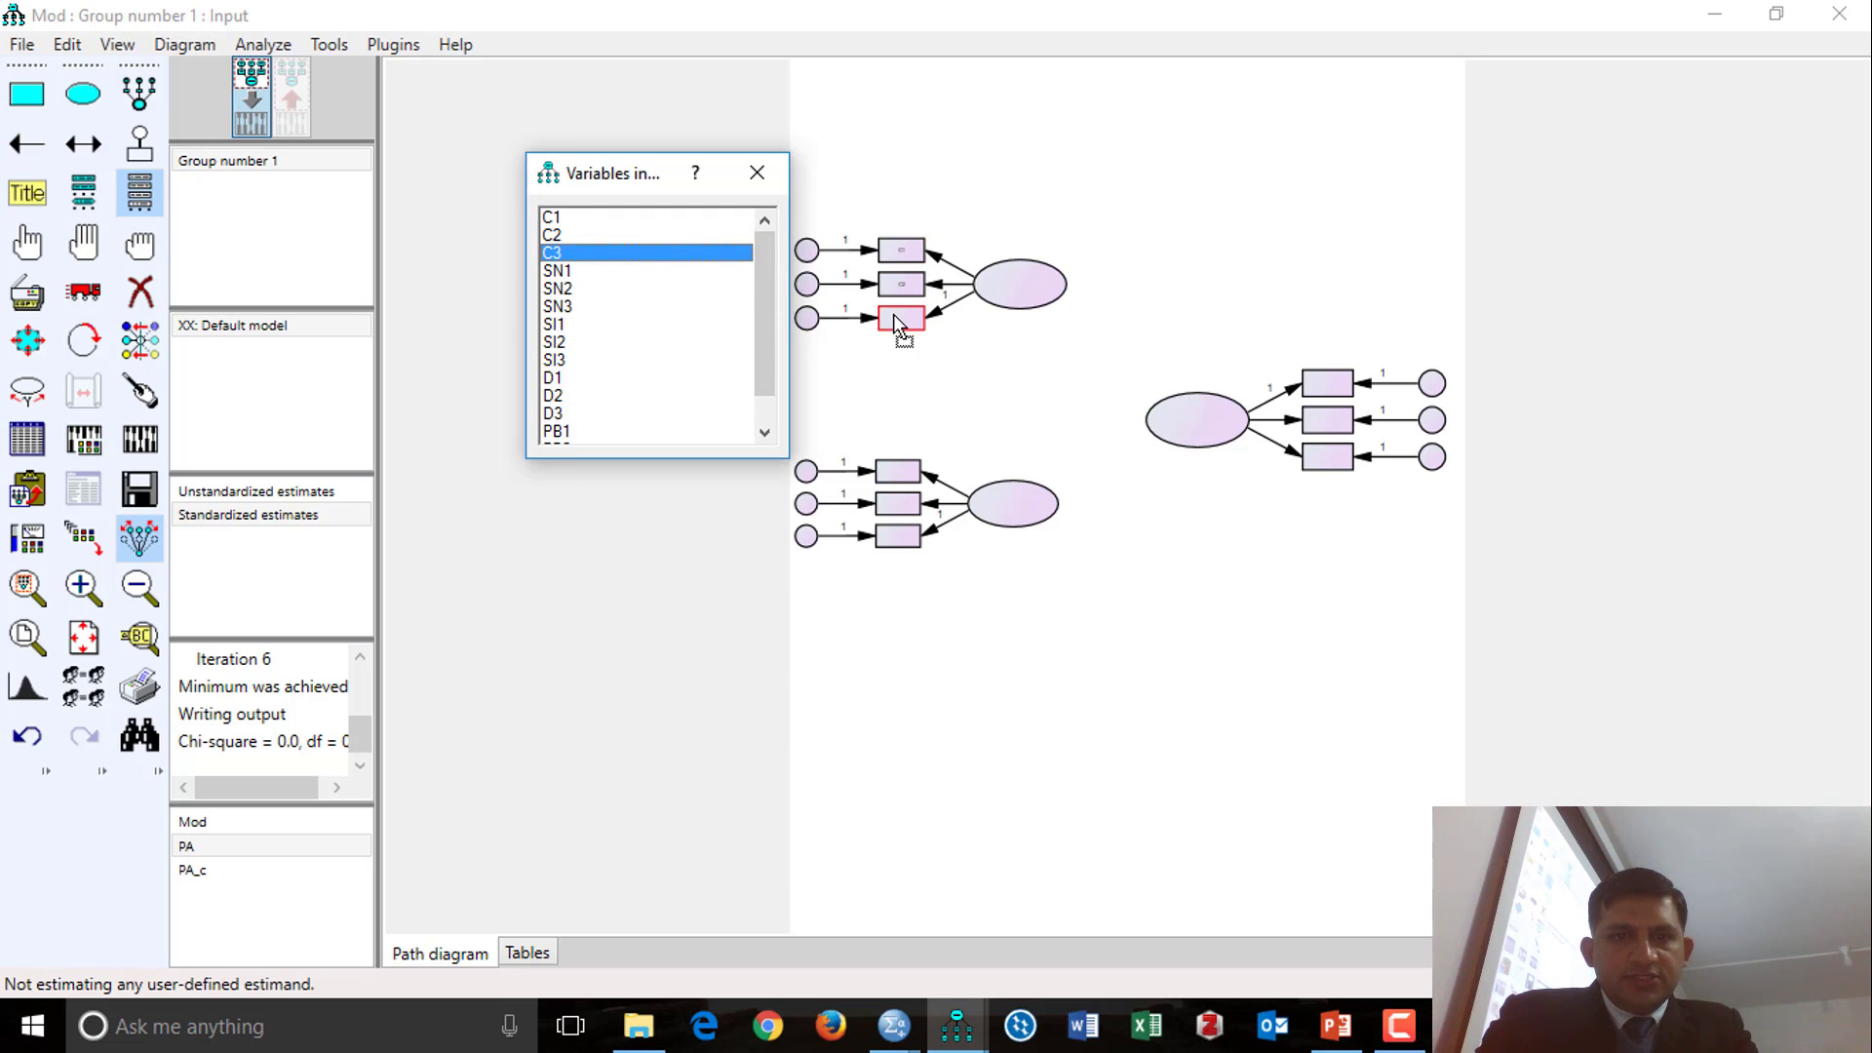
Step: Assign SN1, SN2 and SN3 to the lower-left construct's indicators and SI1, SI2 and SI3 to the right construct's indicators
left_click_drag(561, 272, 898, 471)
left_click_drag(570, 293, 895, 538)
left_click_drag(552, 326, 1328, 383)
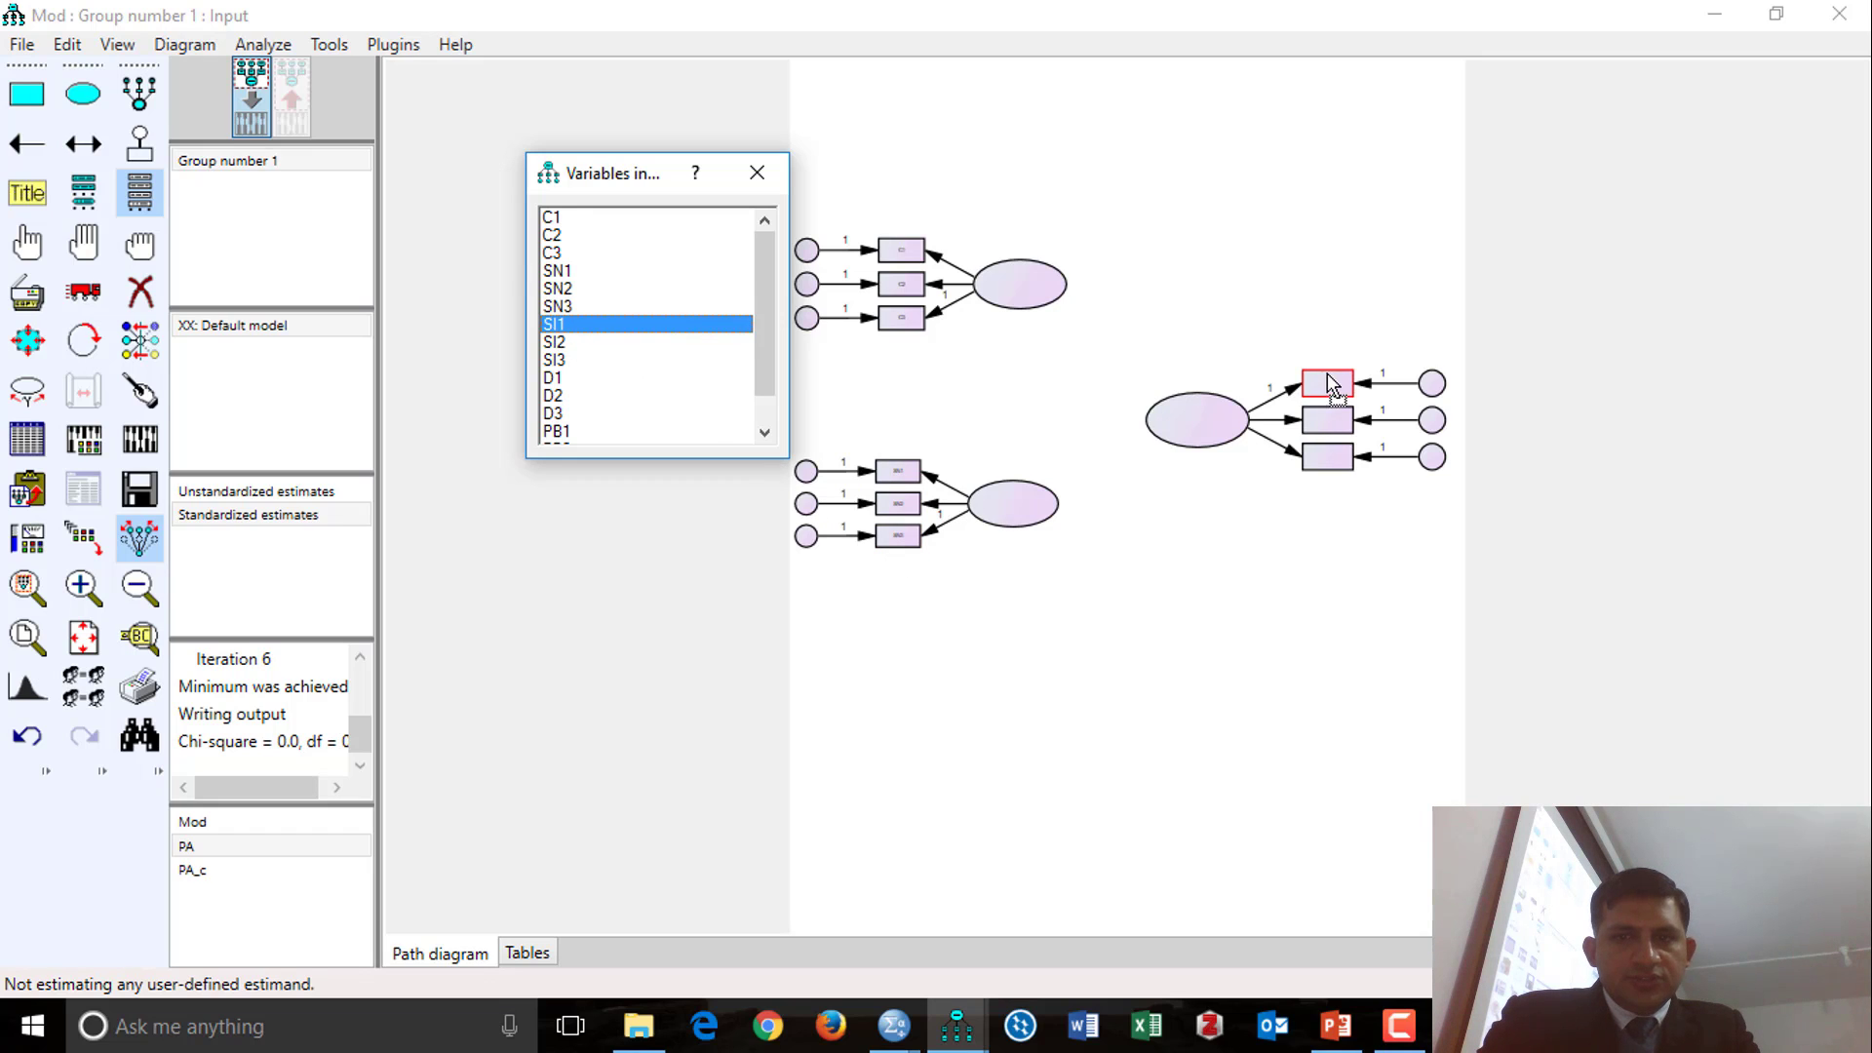
left_click_drag(561, 349, 1282, 404)
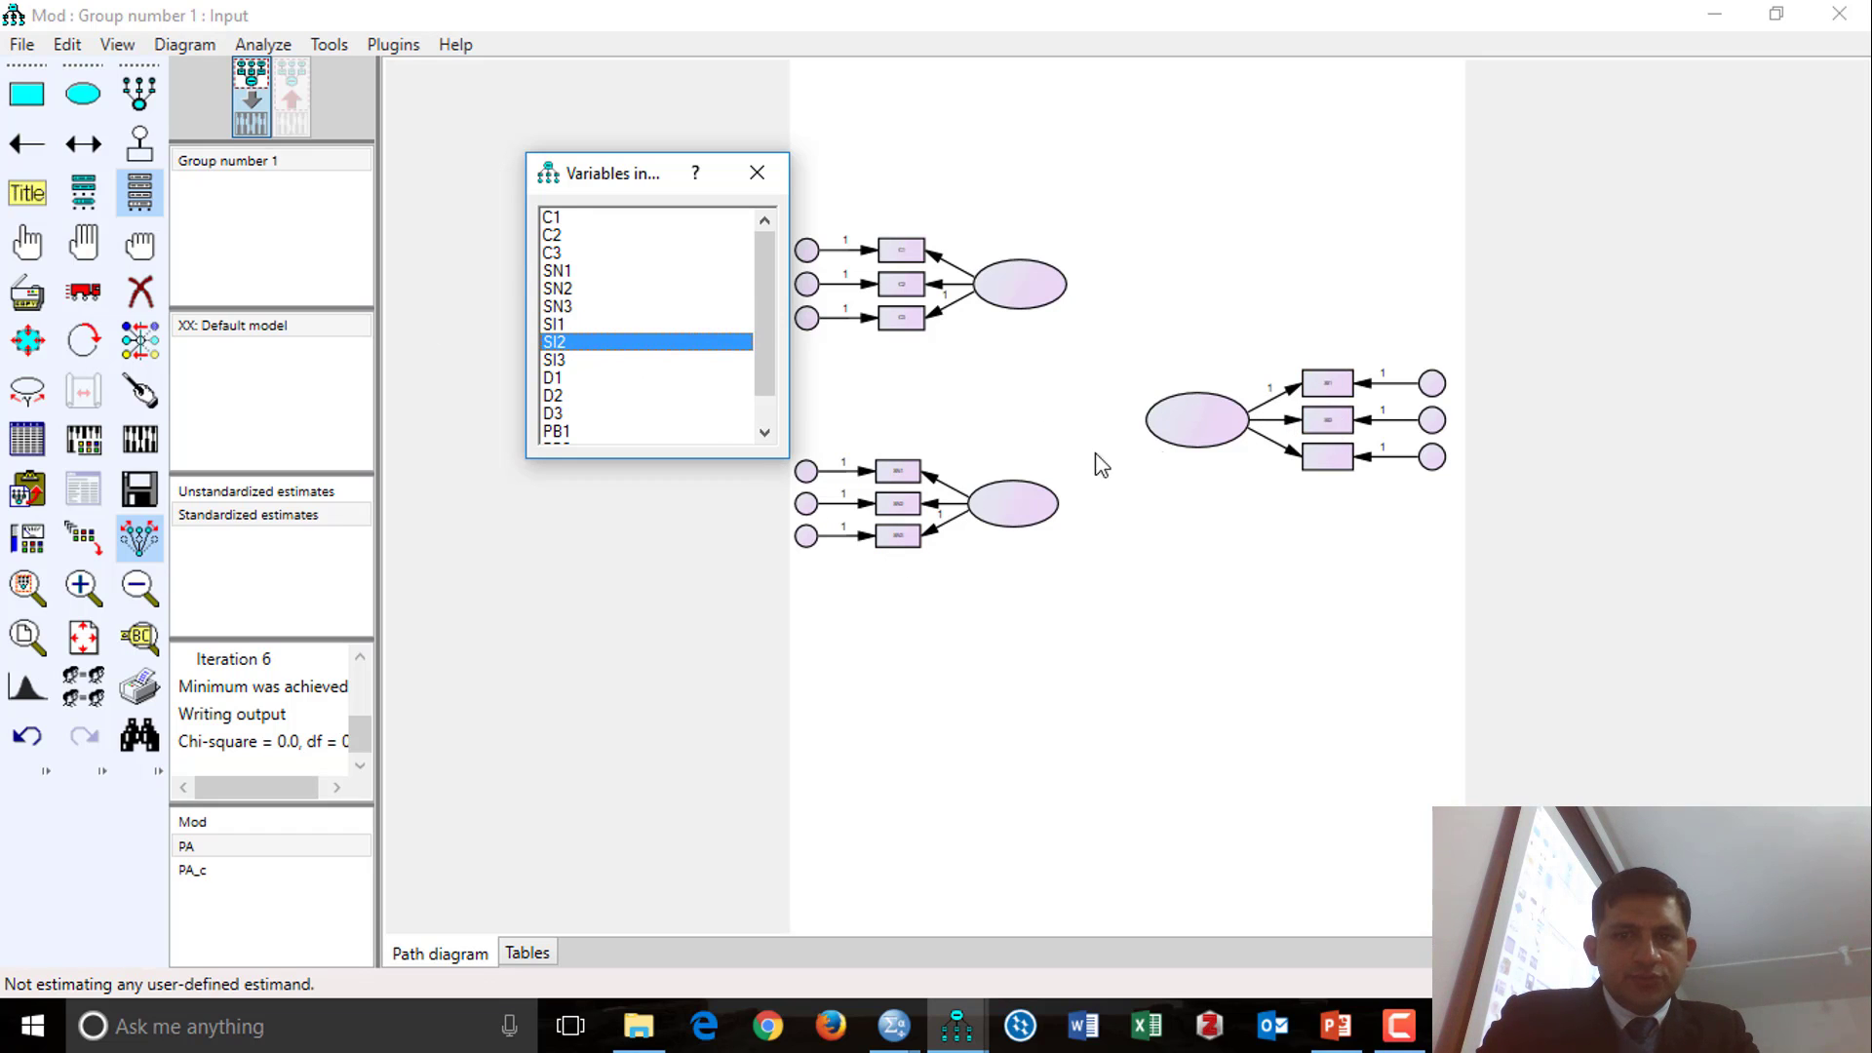
left_click_drag(548, 361, 1324, 456)
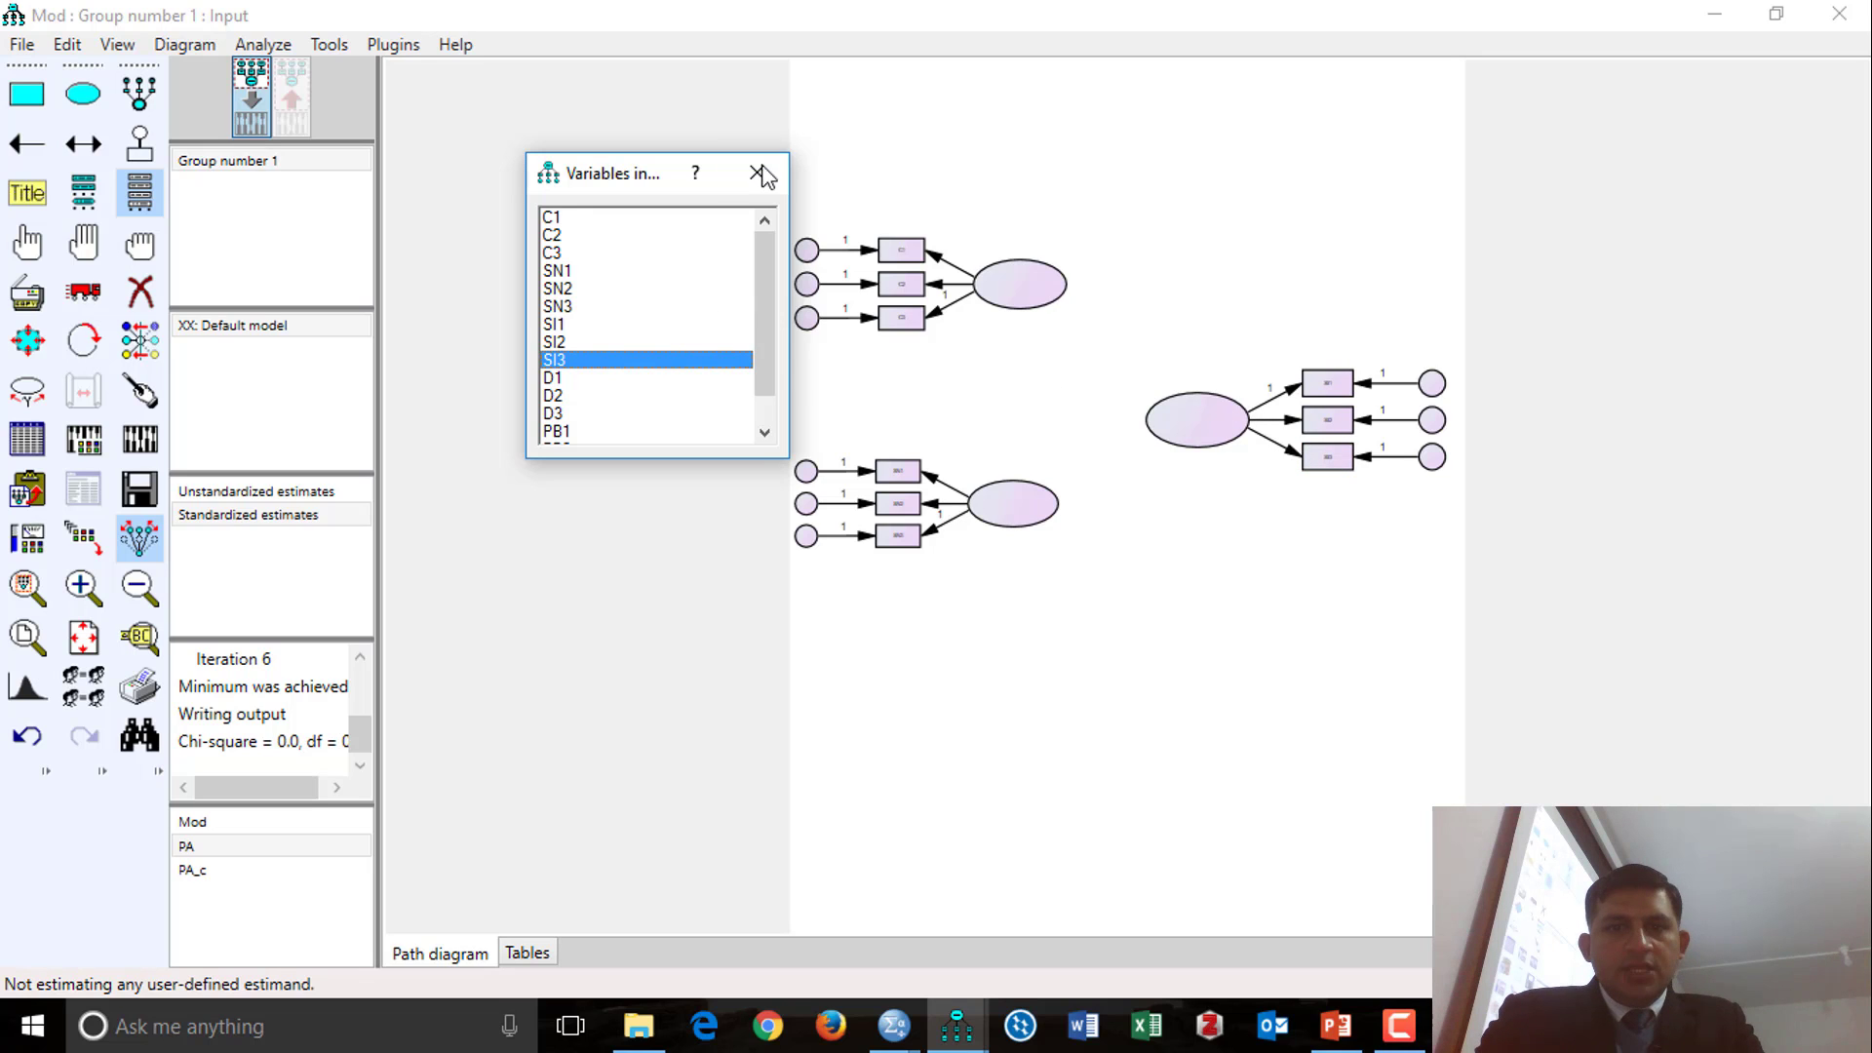
left_click(757, 173)
Step: Name the upper-left latent variable ABC and set its font size to 15
double_click(1004, 293)
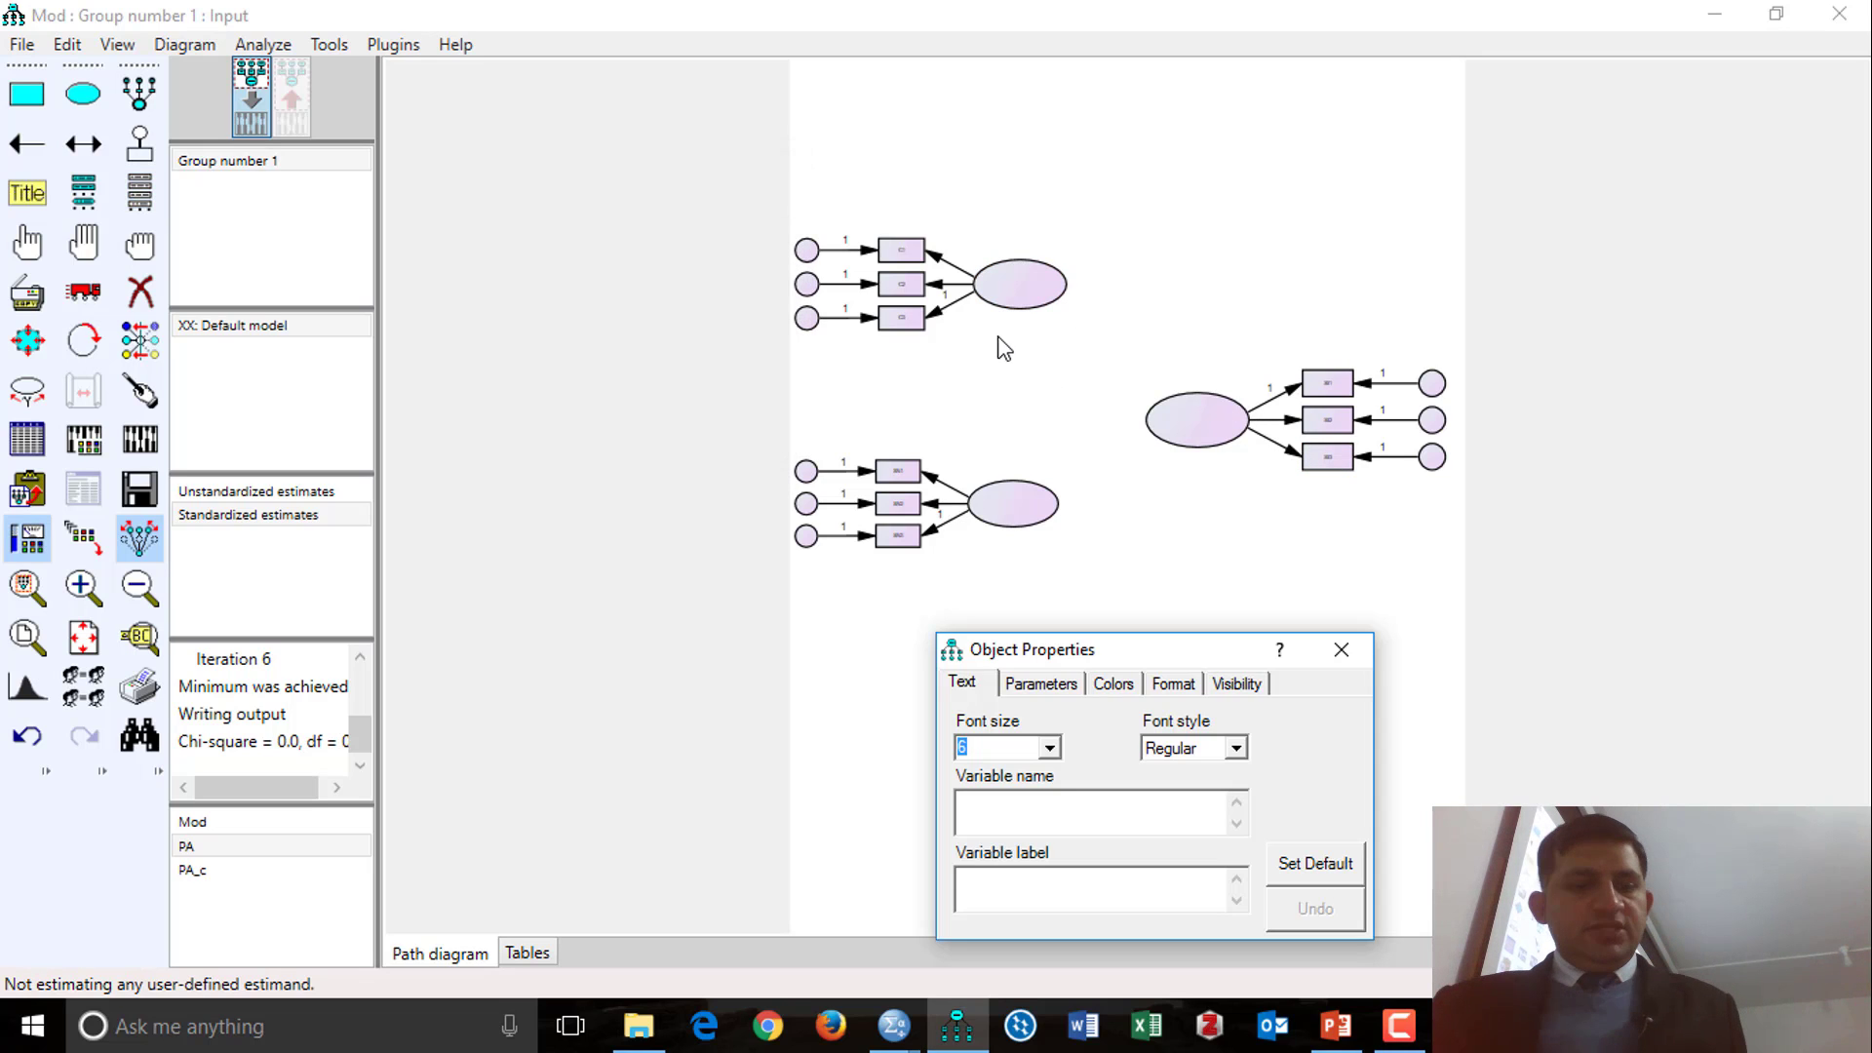
type("ABC")
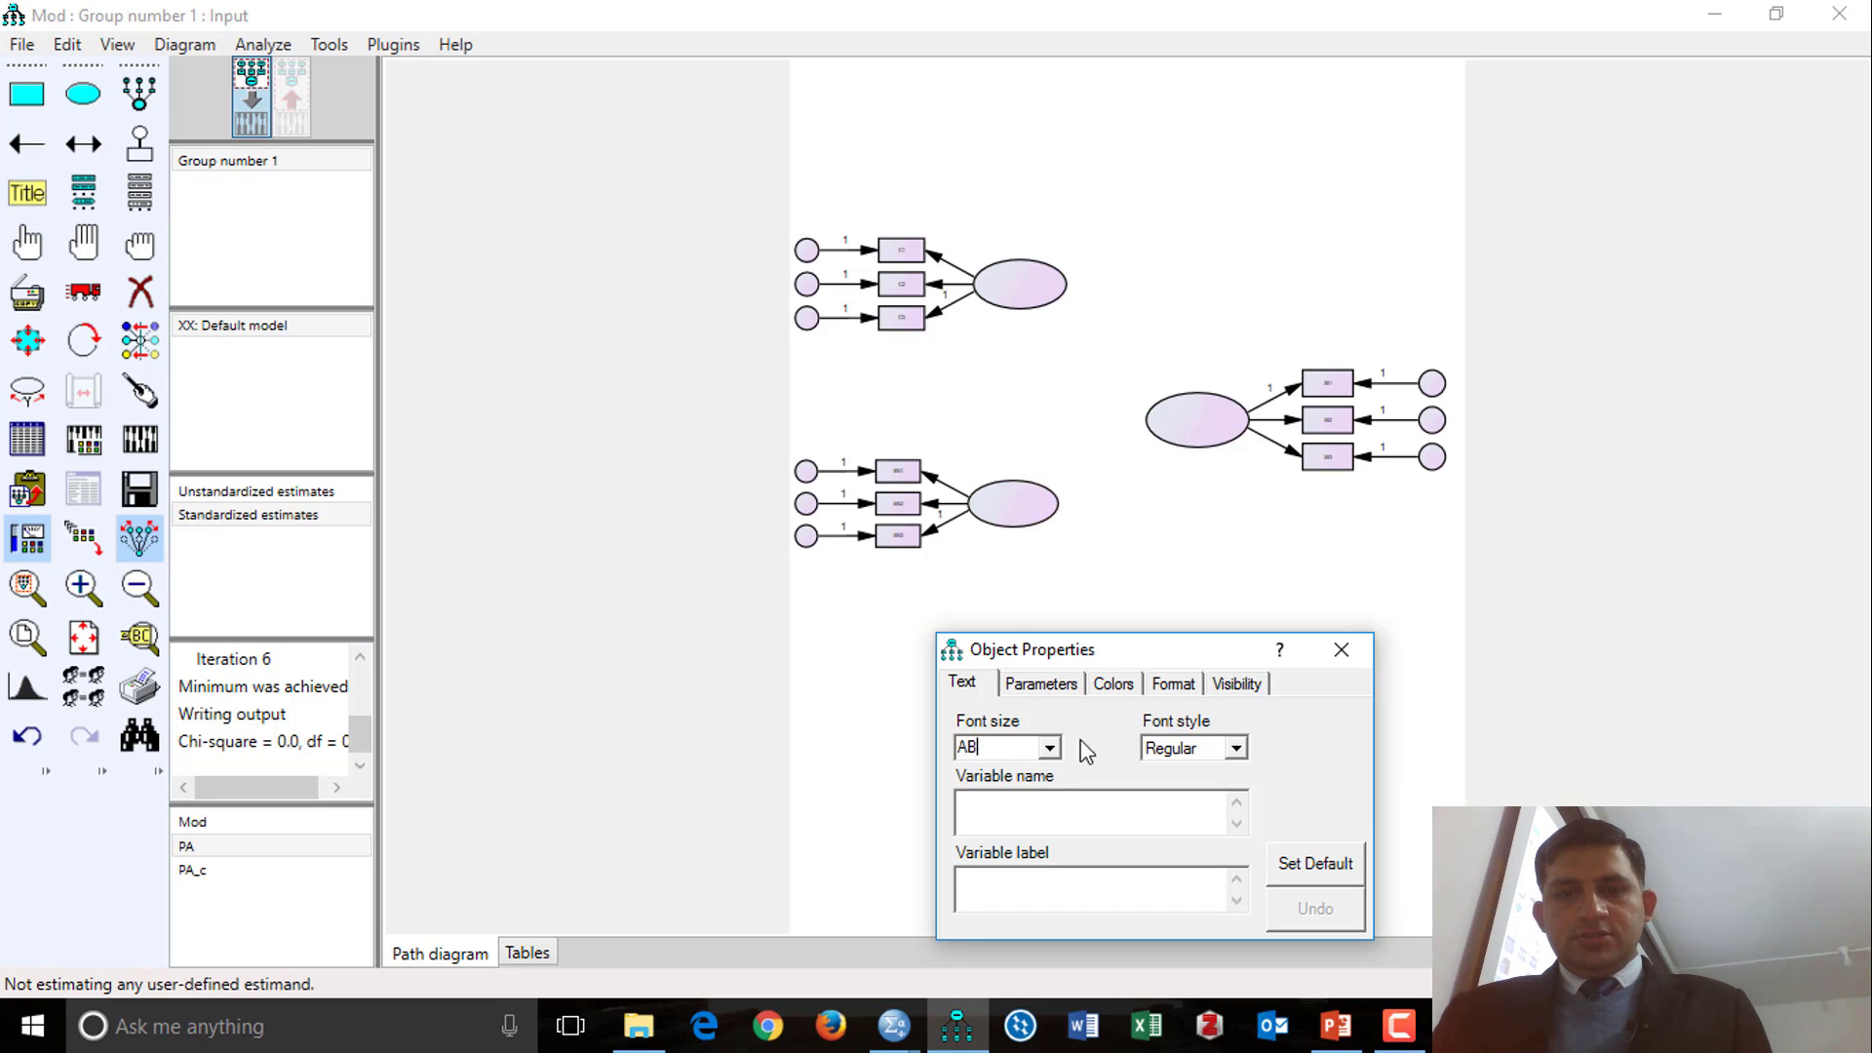
key("BackSpace")
key("BackSpace")
key("BackSpace")
left_click(1050, 812)
type("ABC")
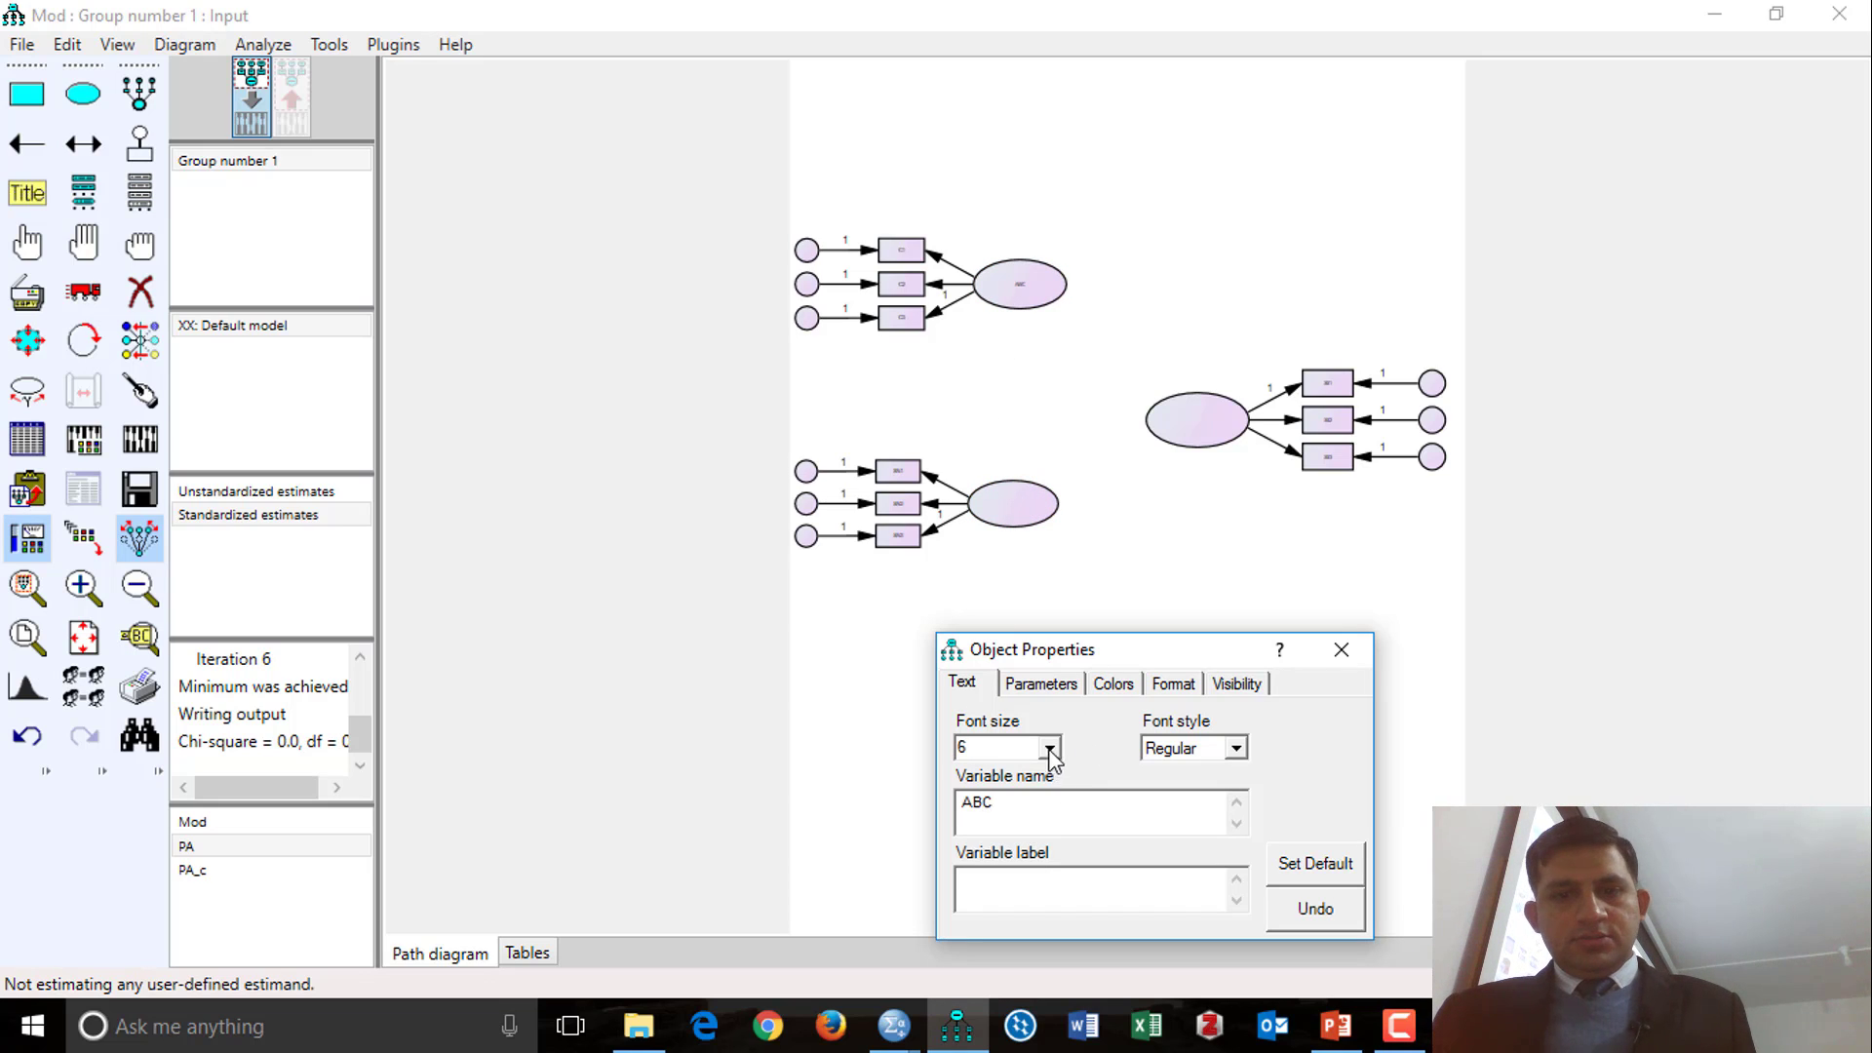
left_click(1050, 749)
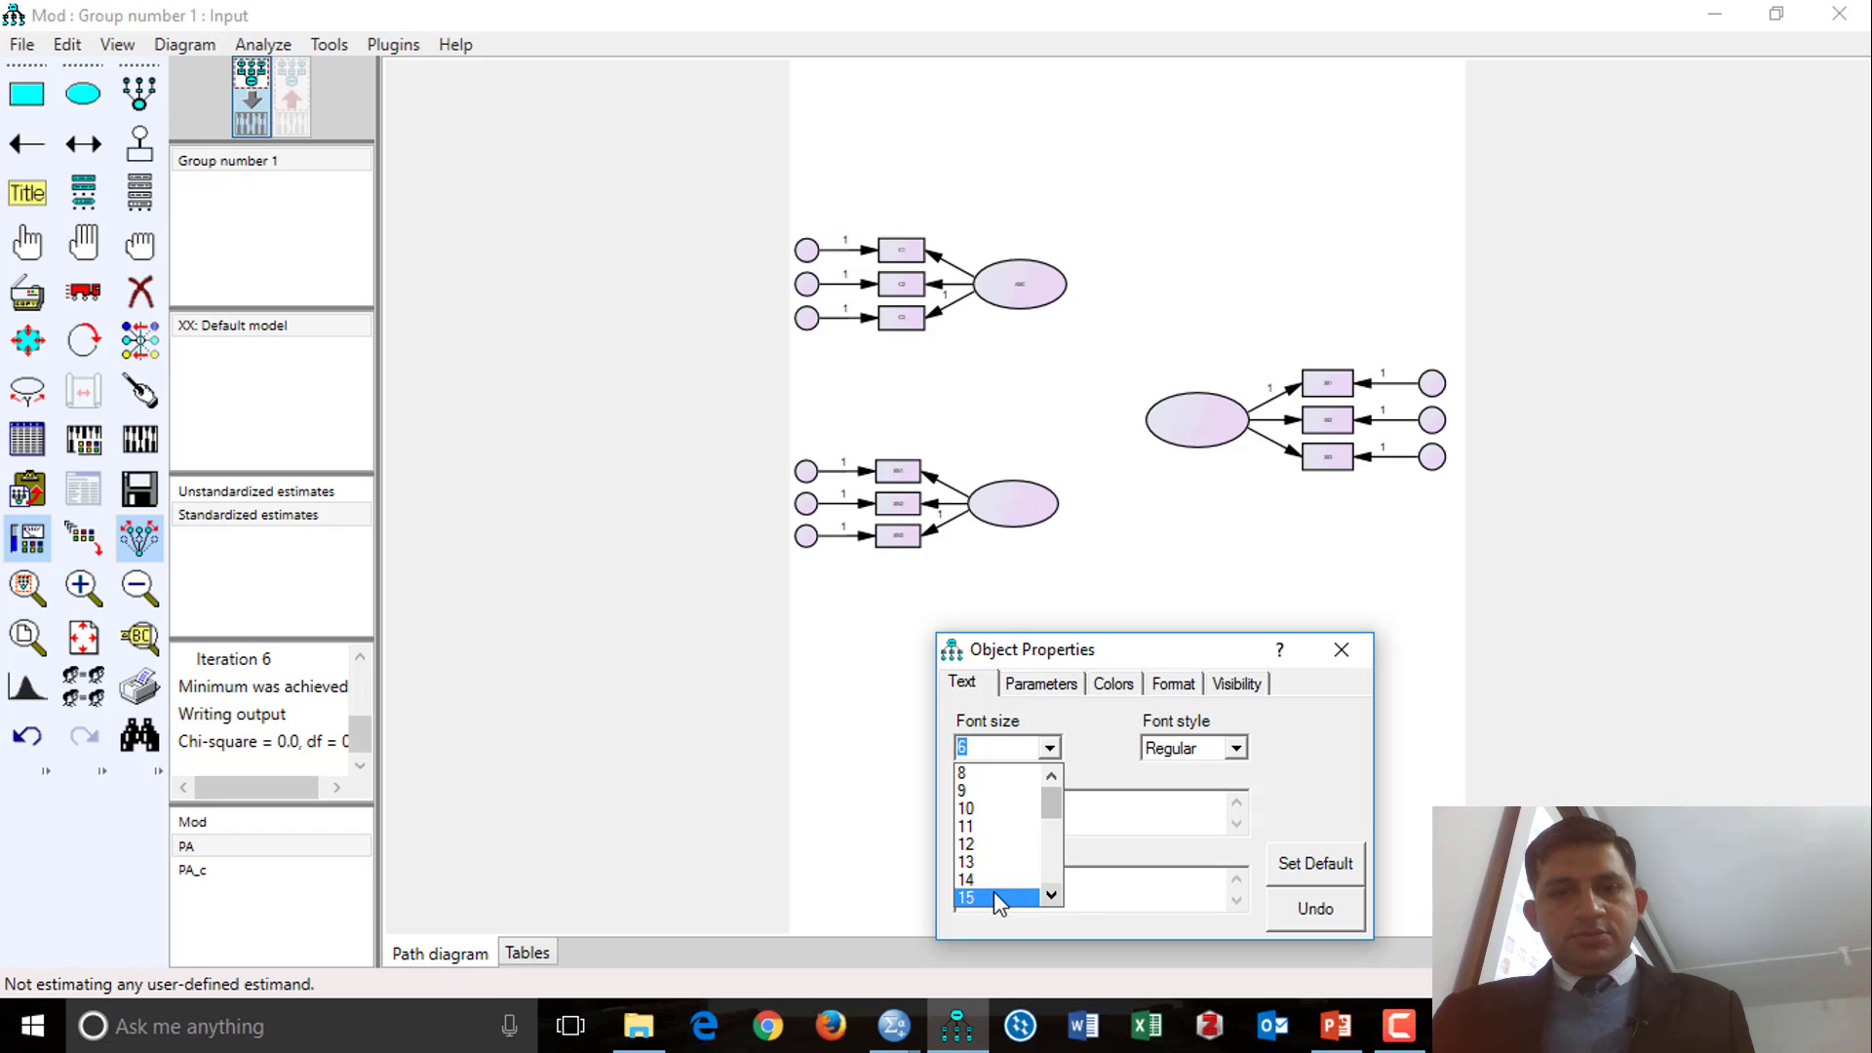
left_click(997, 892)
Step: Set the lower-left latent variable's font size to 14 and name it EFG
left_click(1009, 504)
left_click(1009, 504)
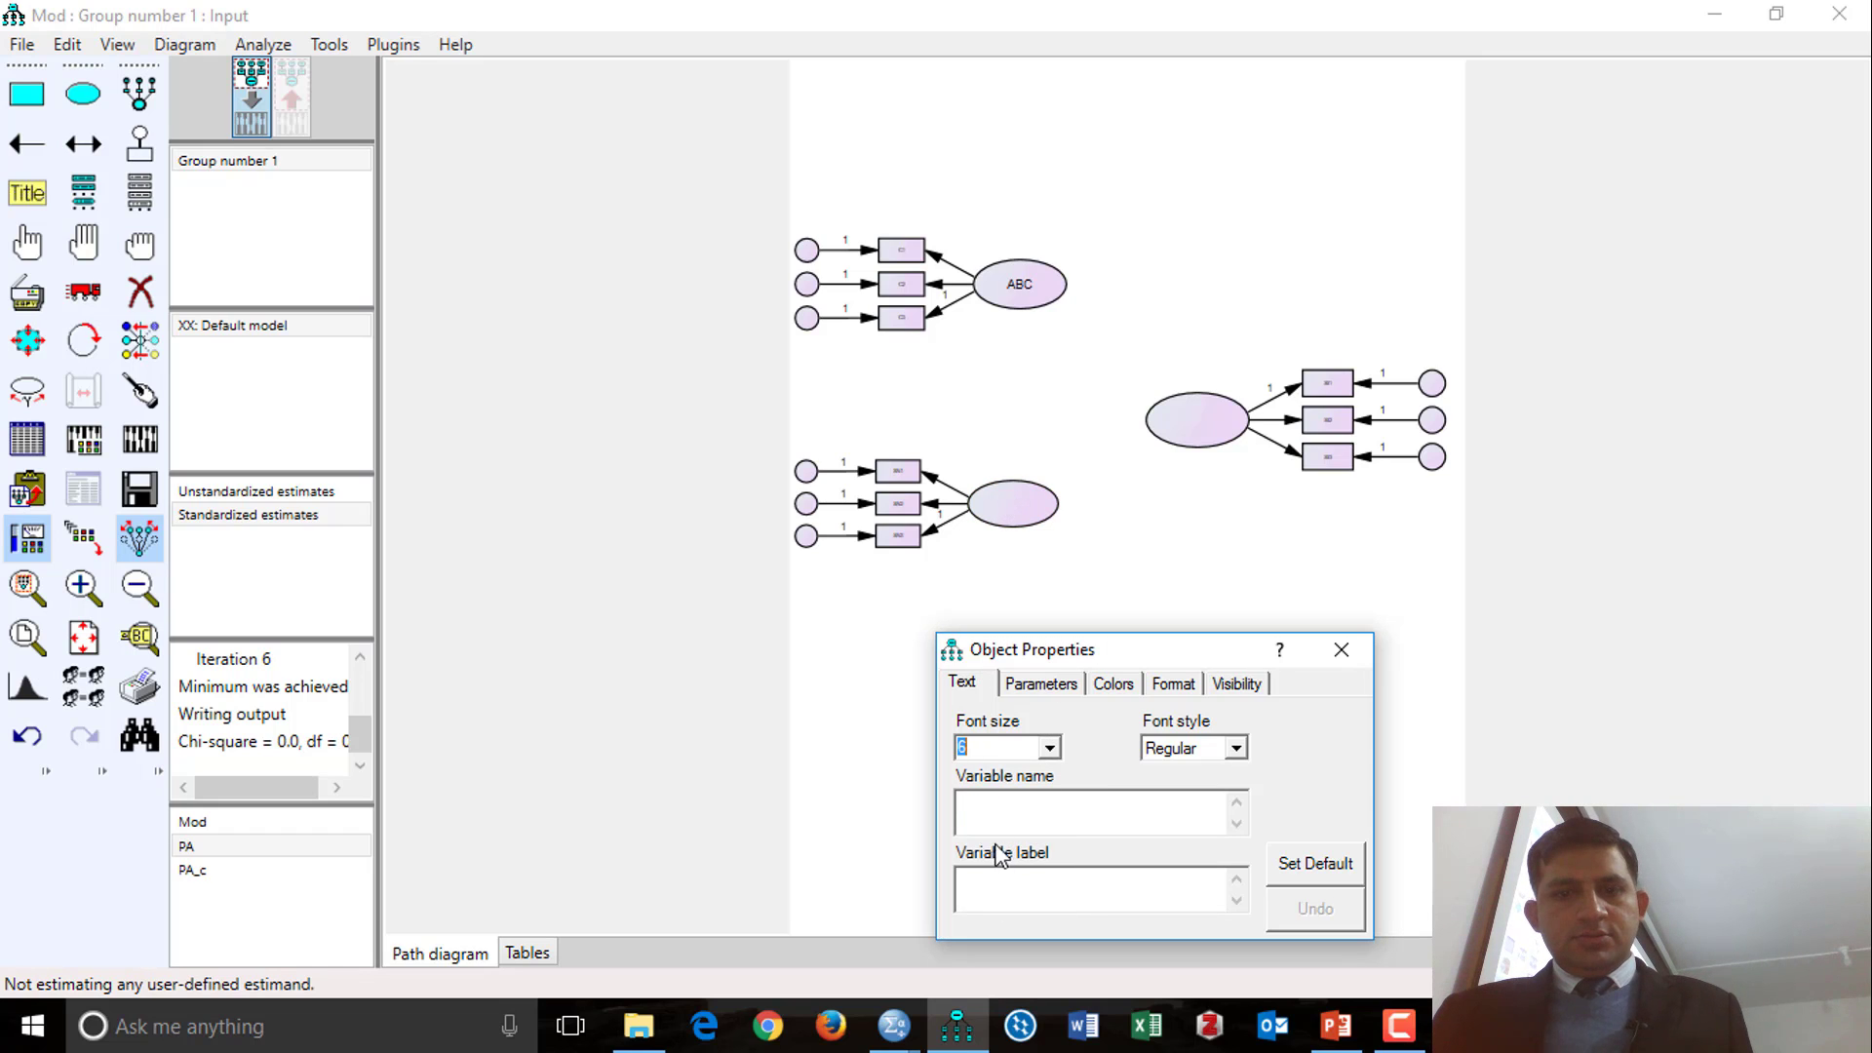
left_click(1048, 749)
left_click(978, 895)
left_click(1015, 806)
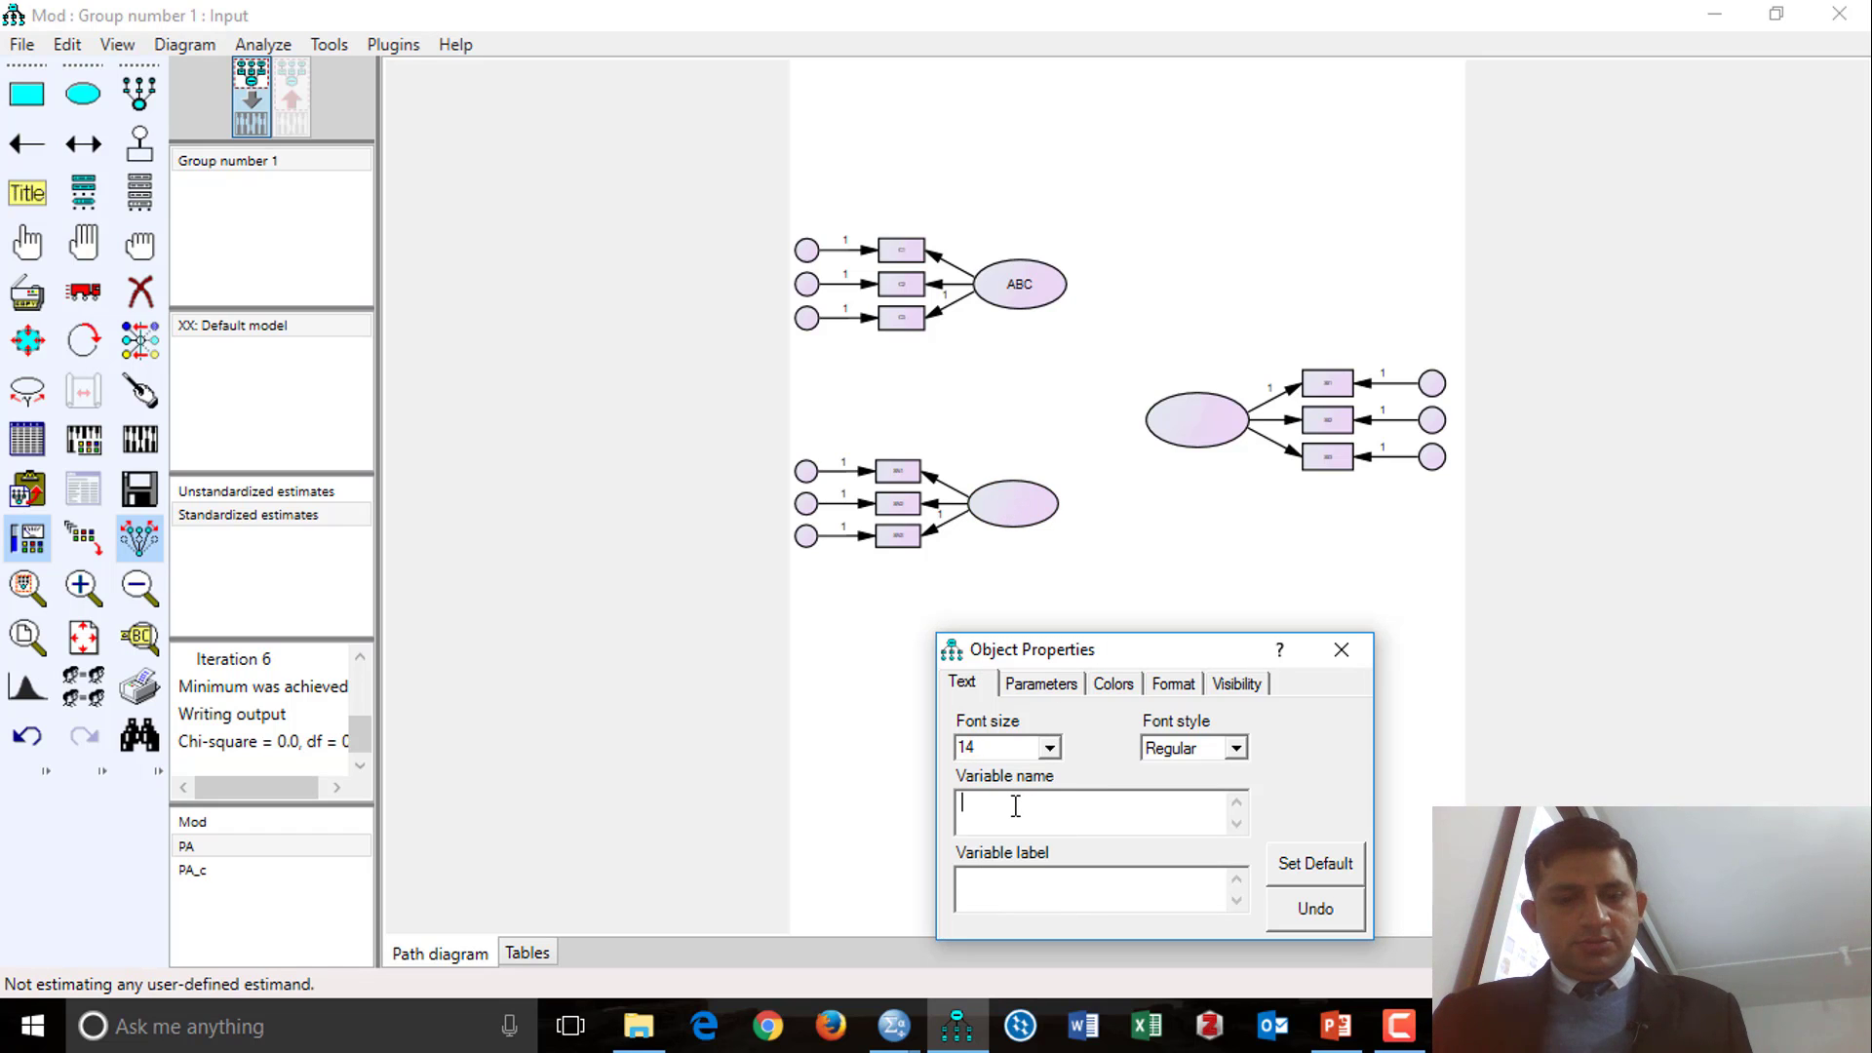
type("EFG")
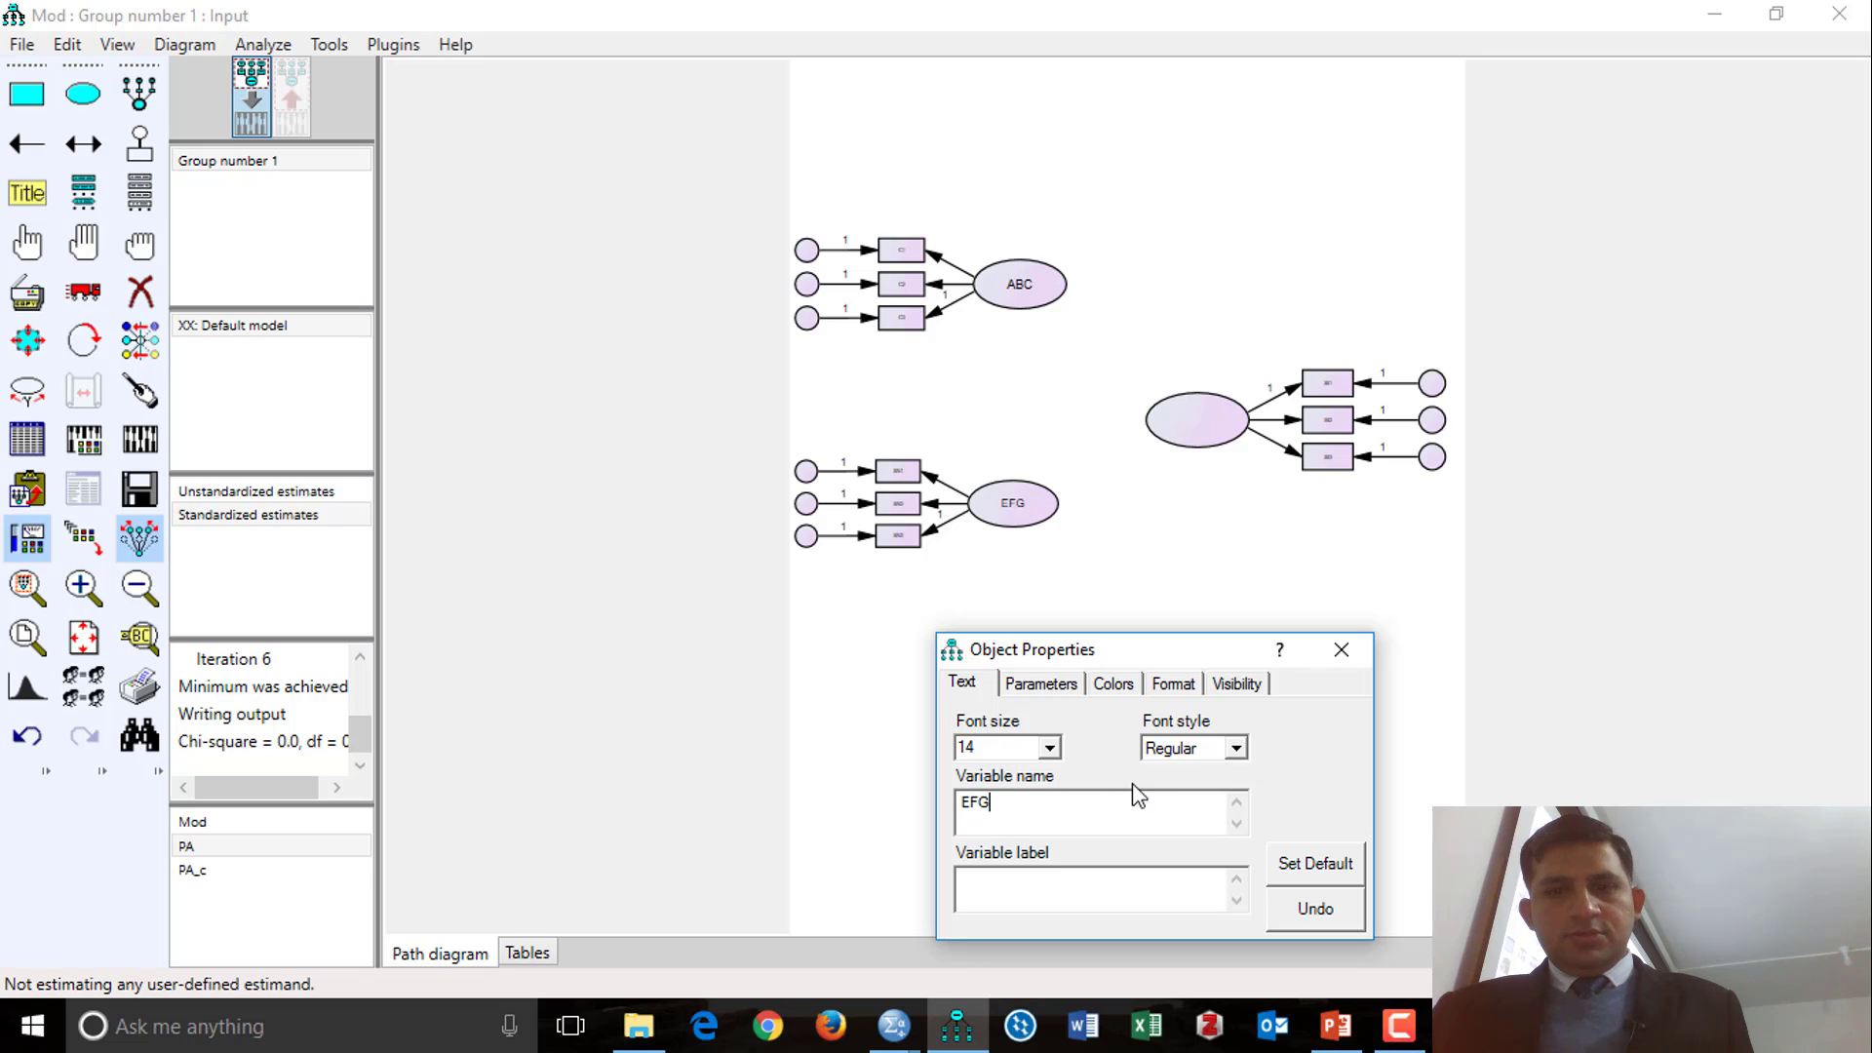
Step: Set the right latent variable's font size to 20, name it XYZ, and close its object properties
left_click(1199, 423)
left_click(1048, 749)
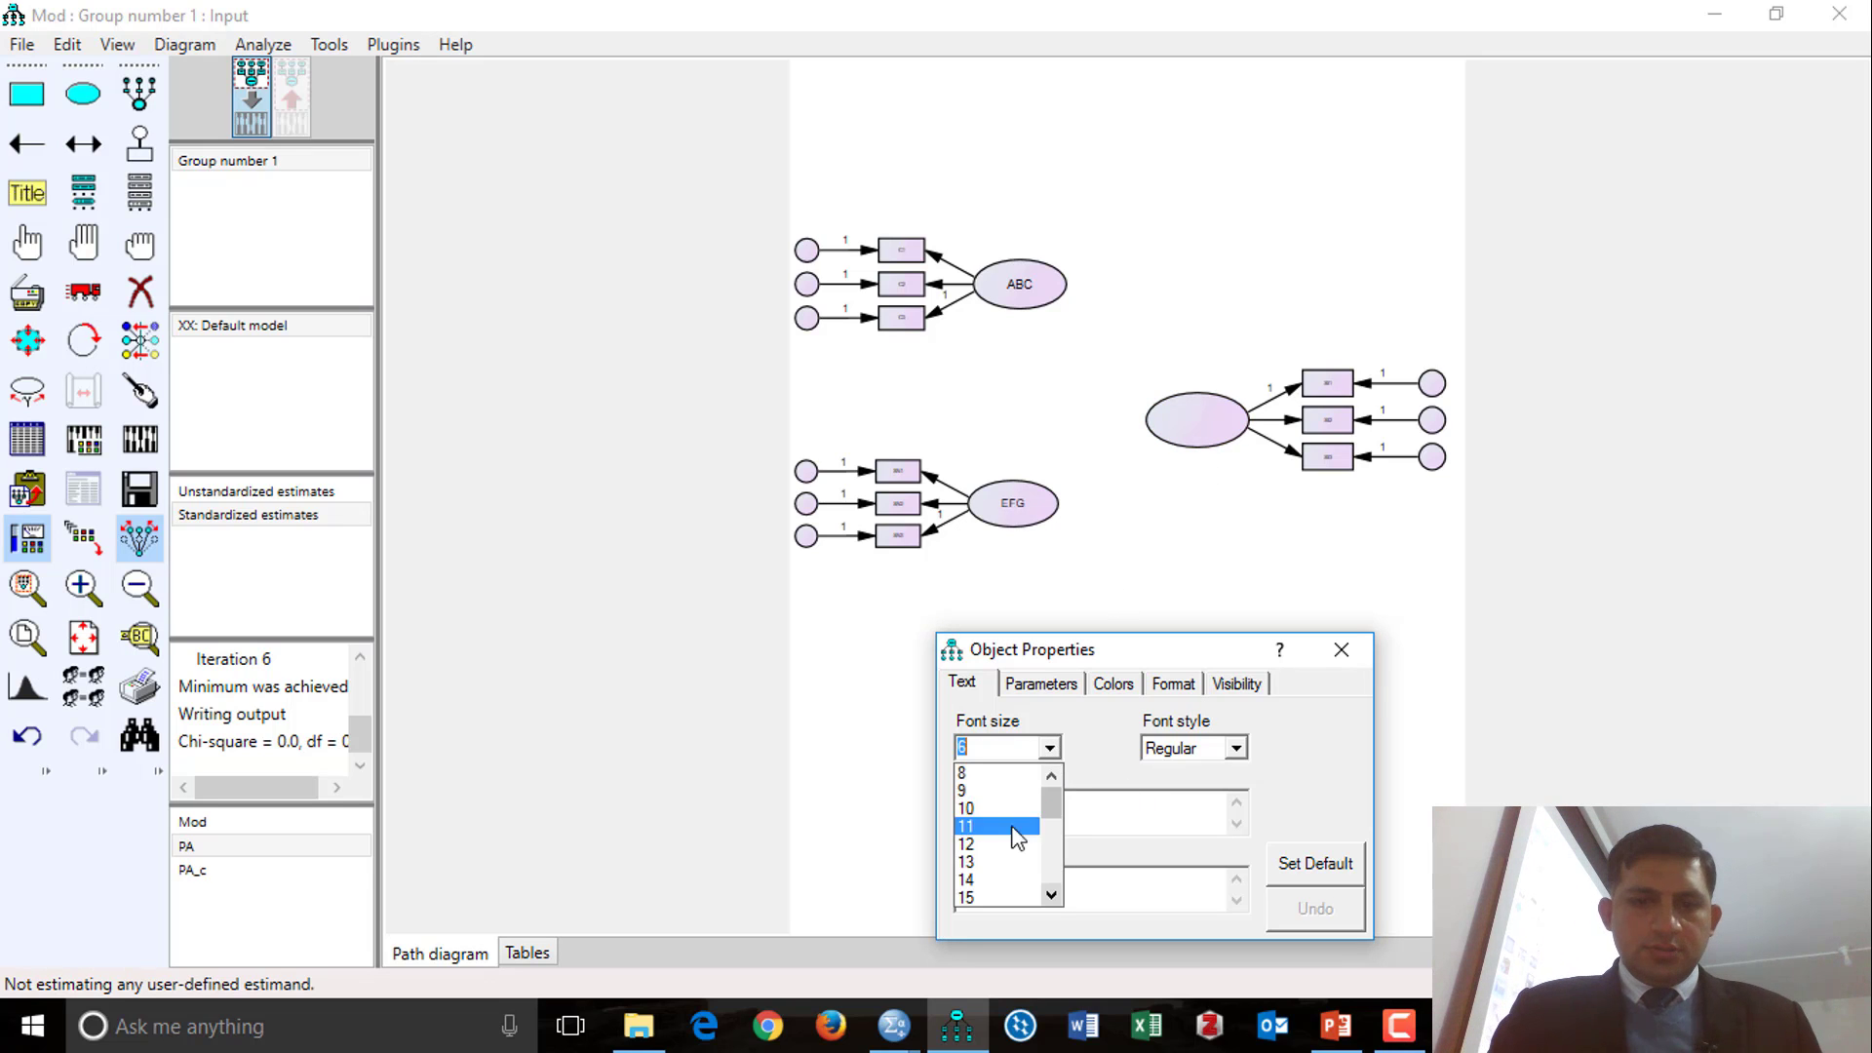
scroll(1004, 849, "down", 3)
left_click(1011, 881)
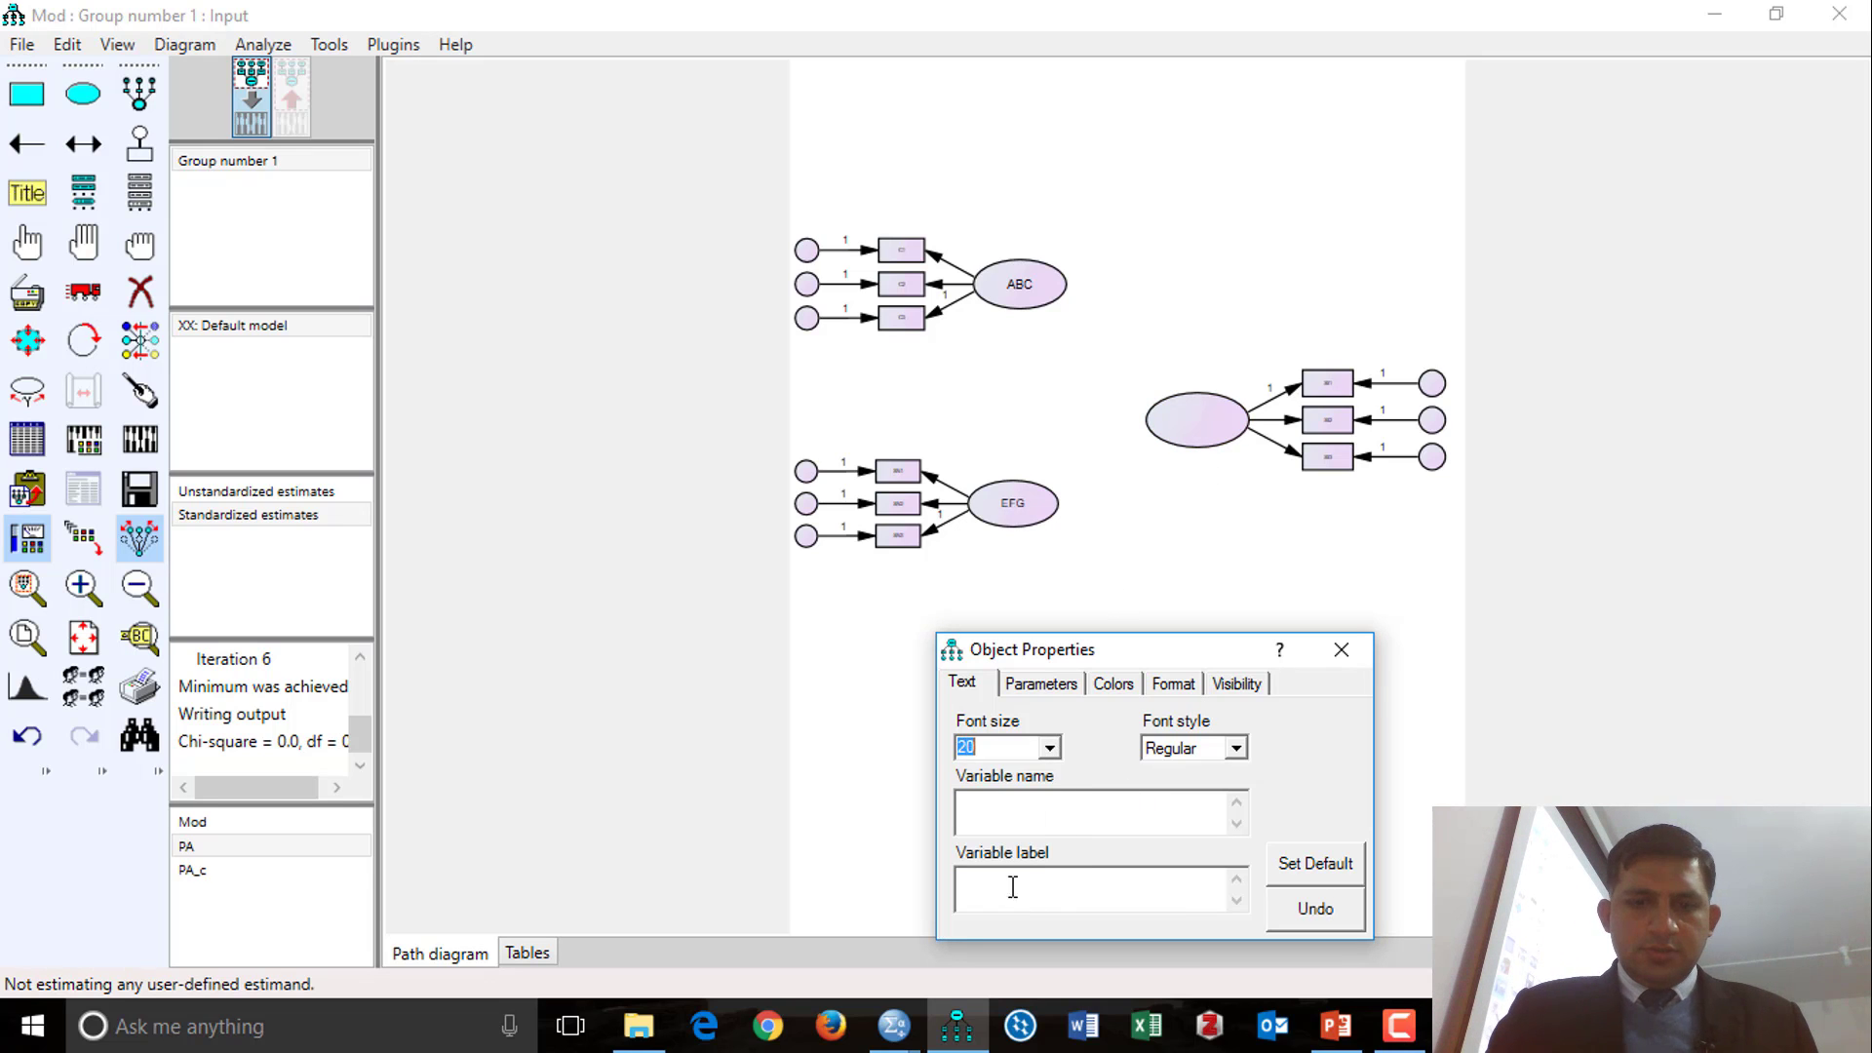
left_click(1054, 812)
type("XY")
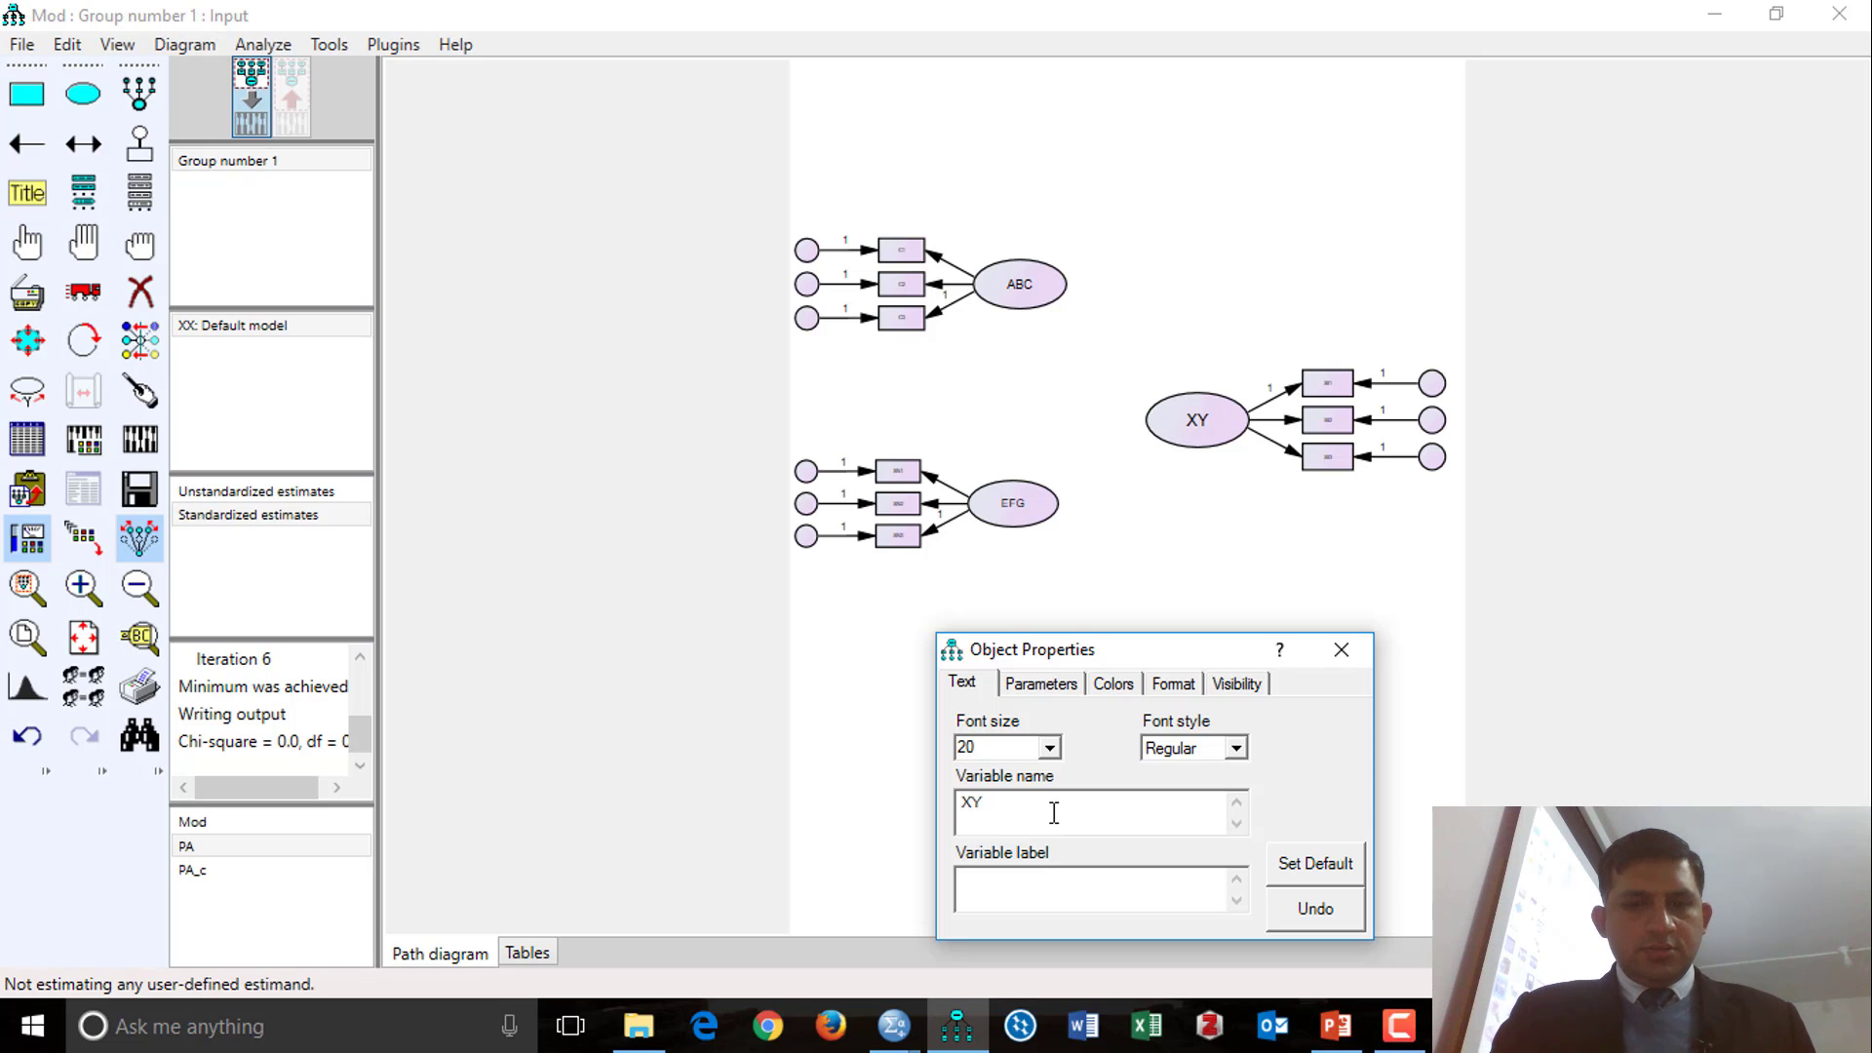
type("ZX")
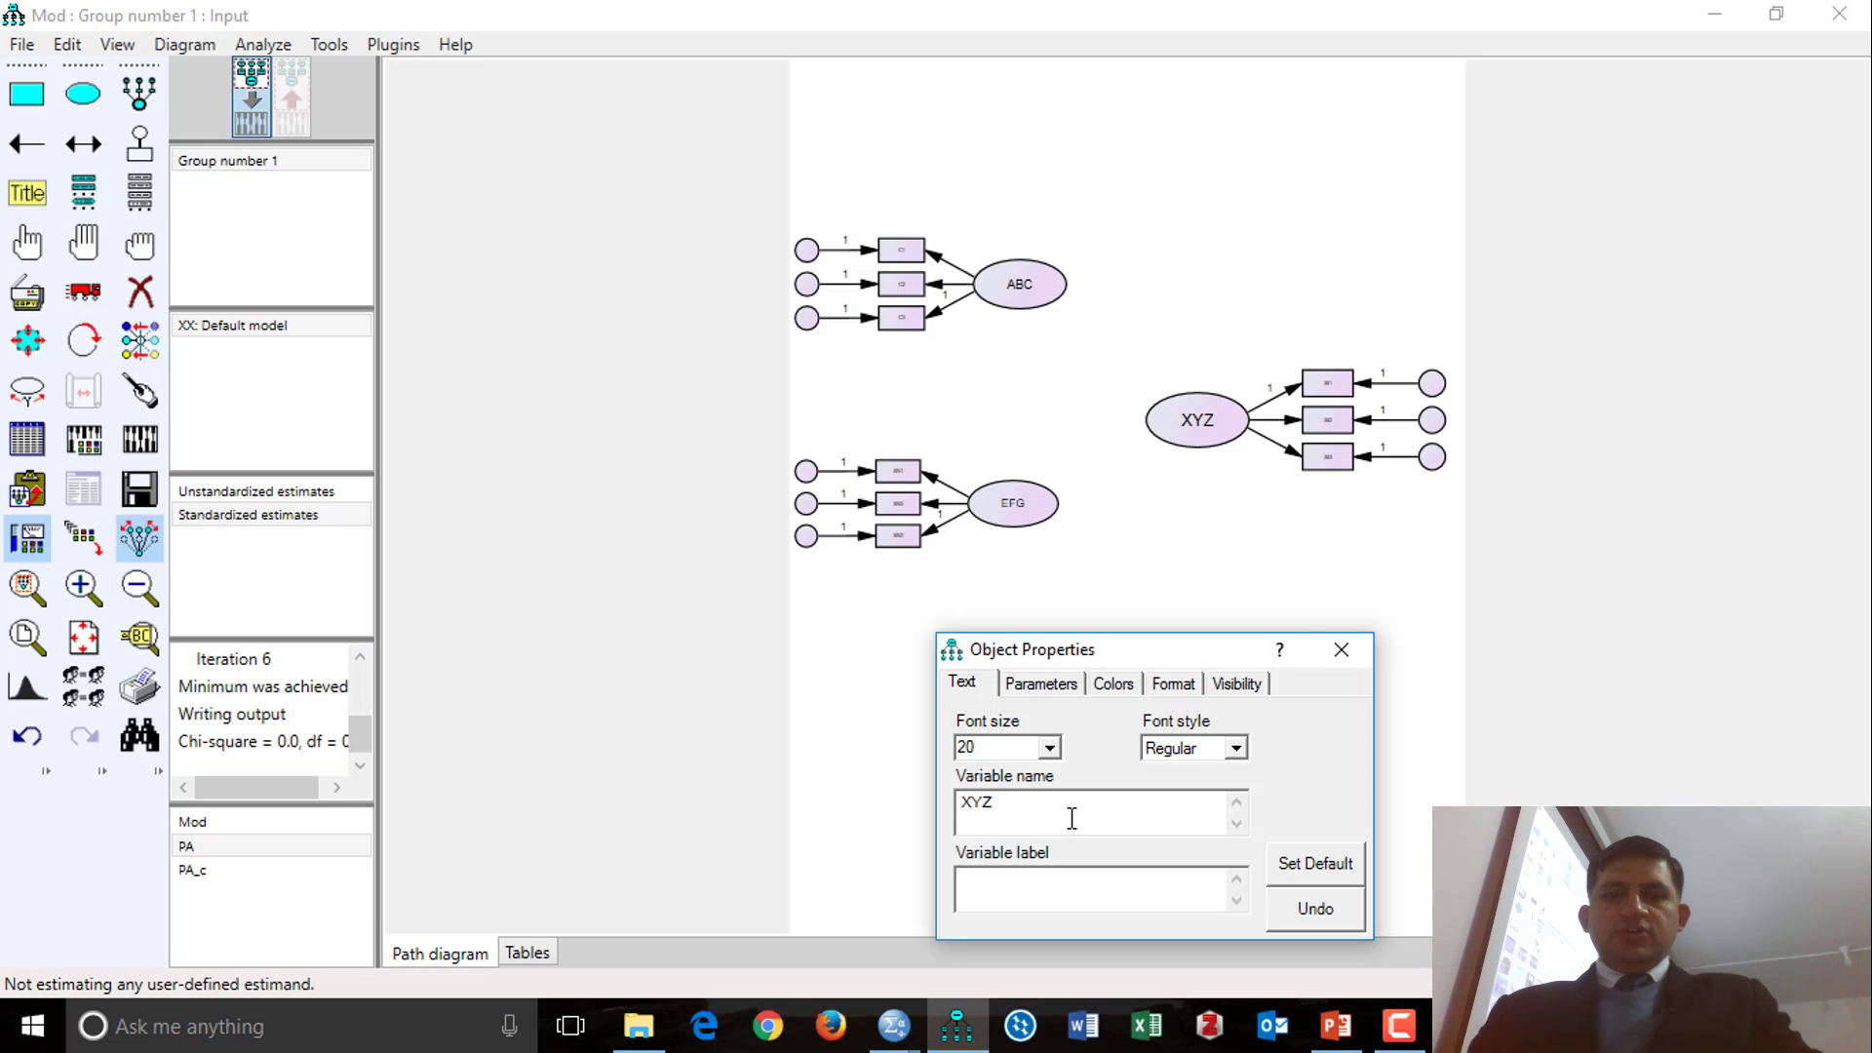
left_click(1336, 651)
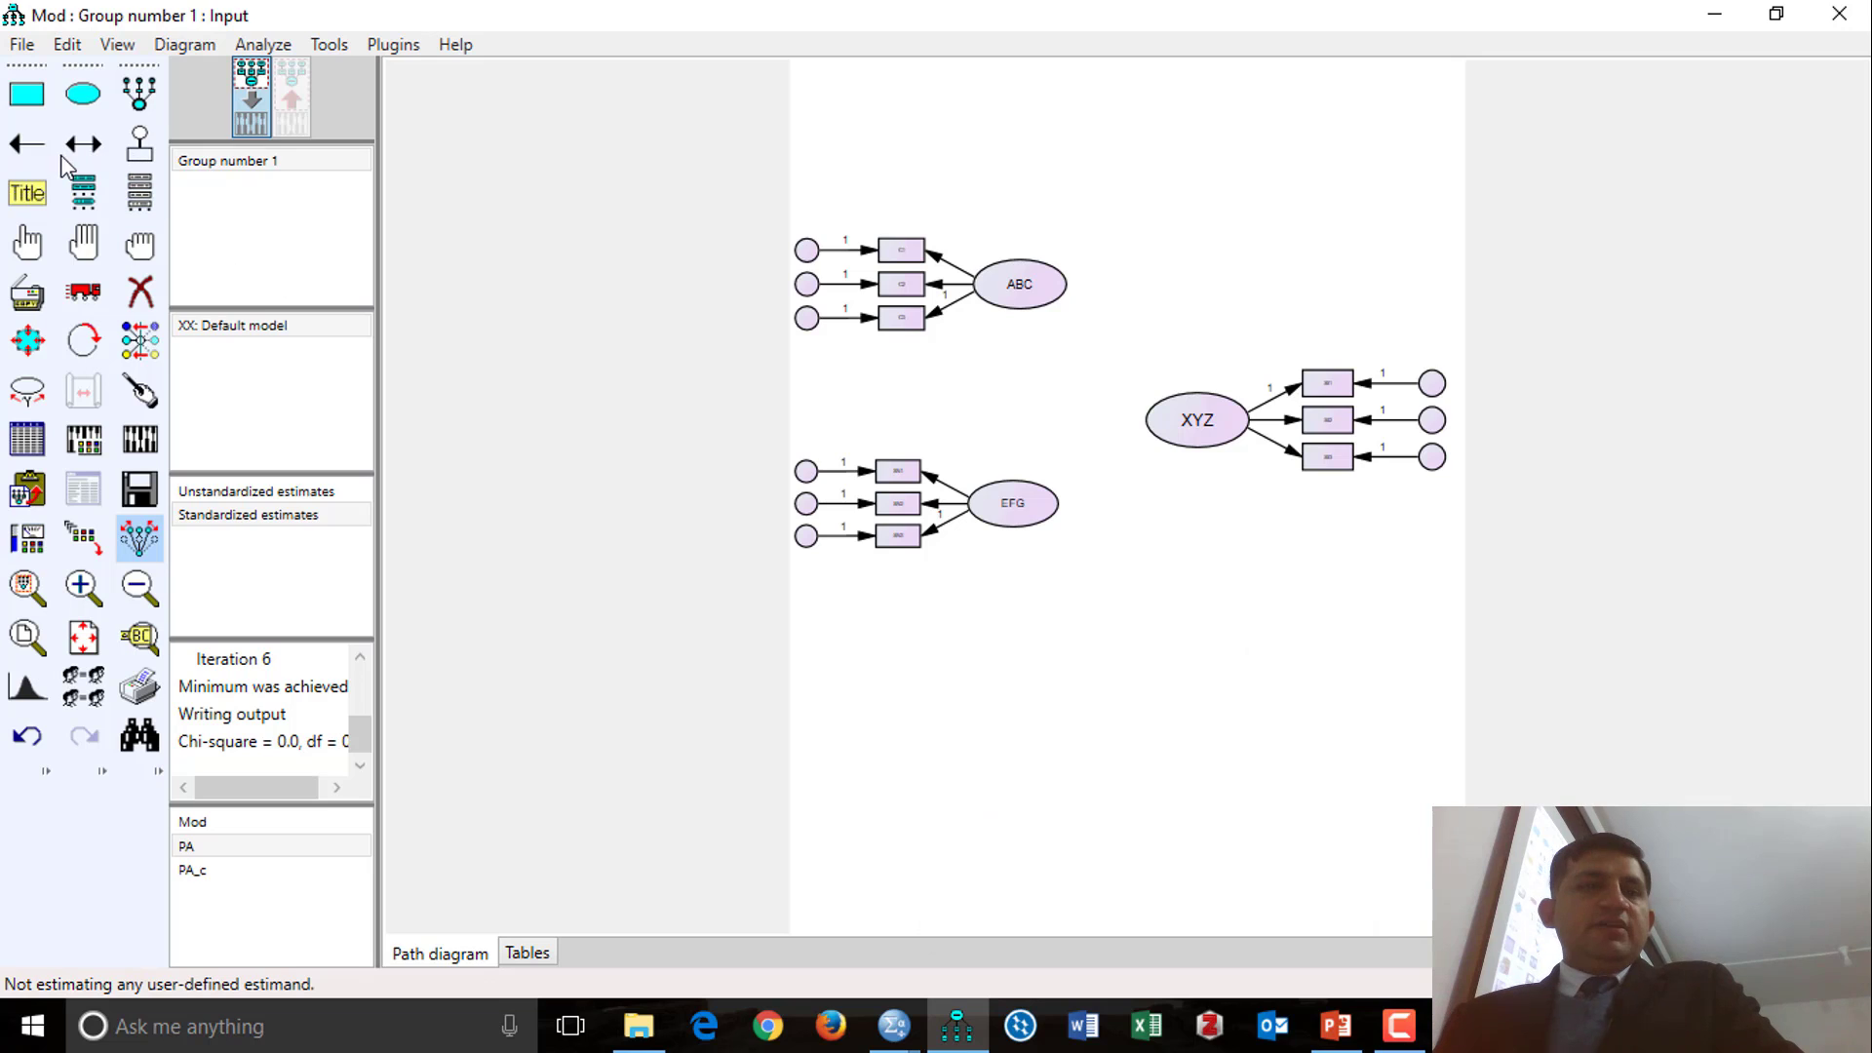
Step: Draw single-headed paths from EFG to ABC, from ABC to XYZ, and from EFG to XYZ
left_click(28, 143)
left_click_drag(1002, 499, 1033, 294)
left_click_drag(1039, 294, 1186, 433)
mouse_move(1026, 503)
left_mouse_down()
mouse_move(1066, 506)
mouse_move(1177, 444)
left_mouse_up()
Step: Add a unique error variable to each of the two endogenous latent variables, ABC and XYZ
left_click(139, 144)
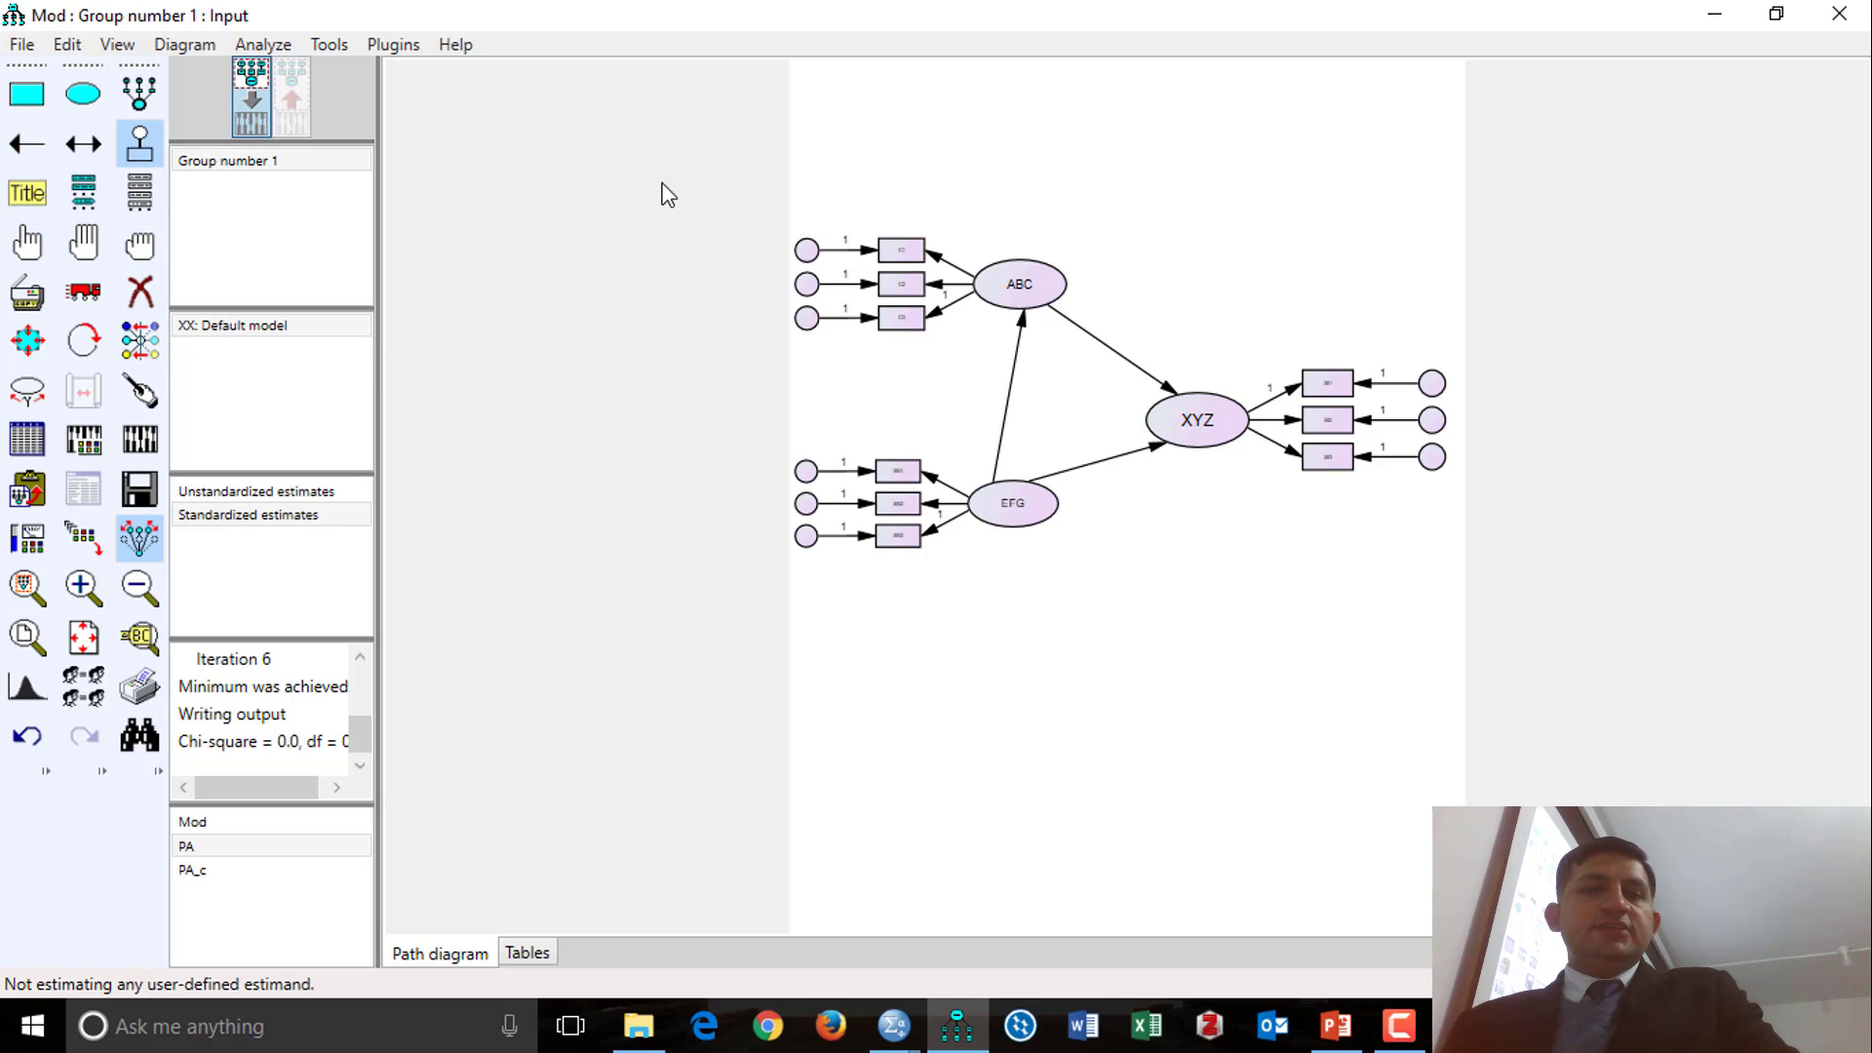
left_click(1034, 278)
left_click(1224, 386)
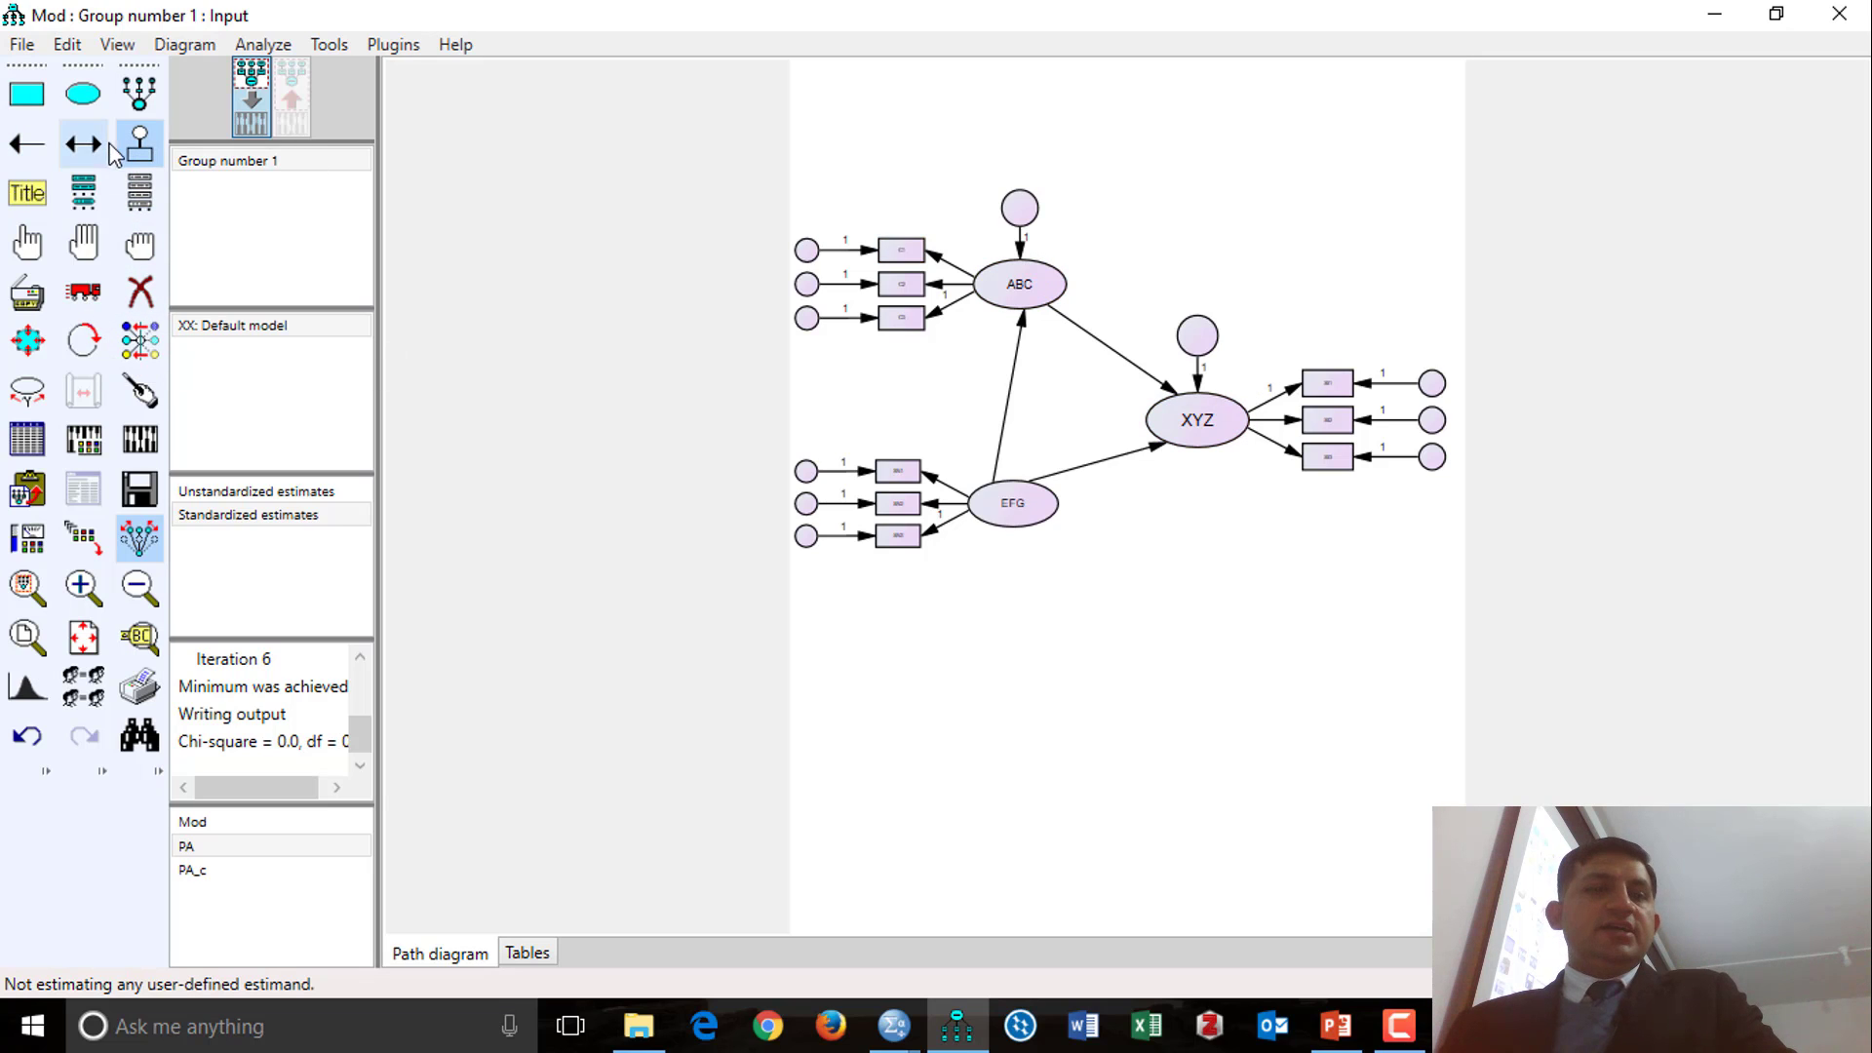
Step: Touch up the path connections at ABC, EFG and XYZ so the arrows attach neatly
left_click(139, 390)
left_click(1012, 292)
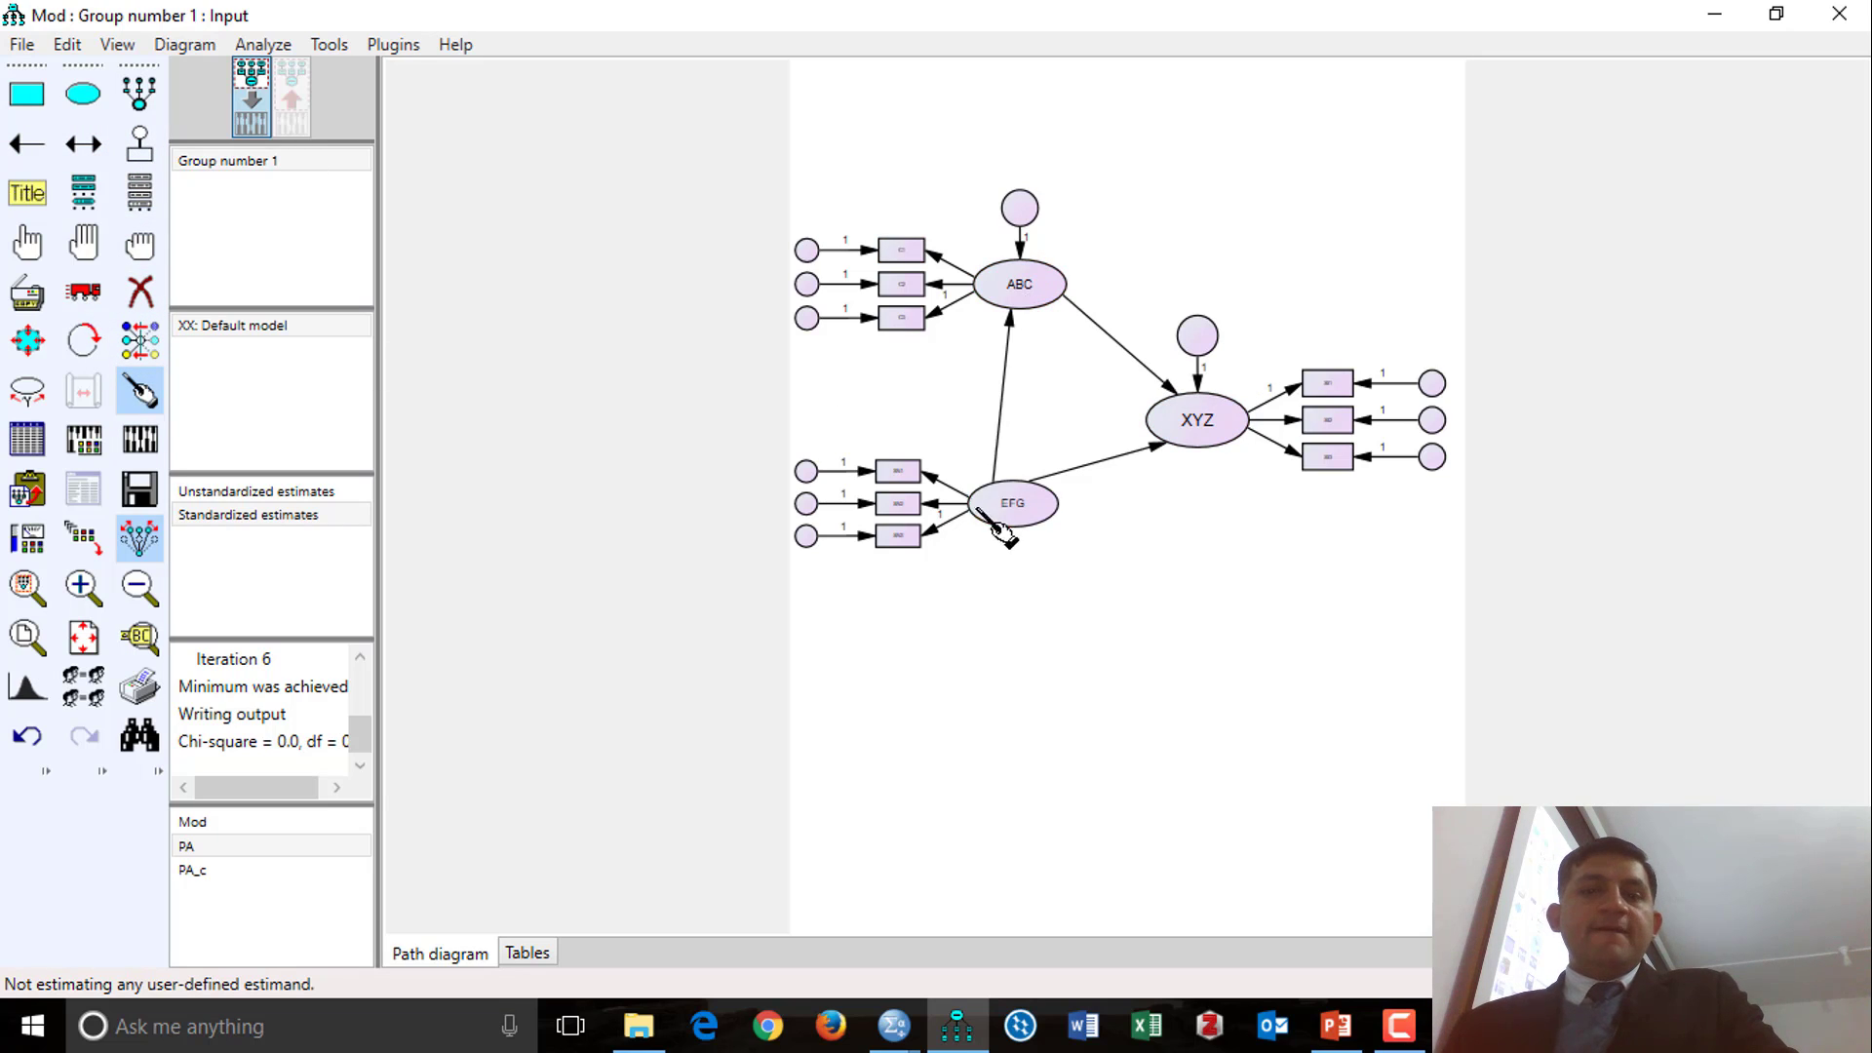
left_click(1000, 522)
left_click(1198, 434)
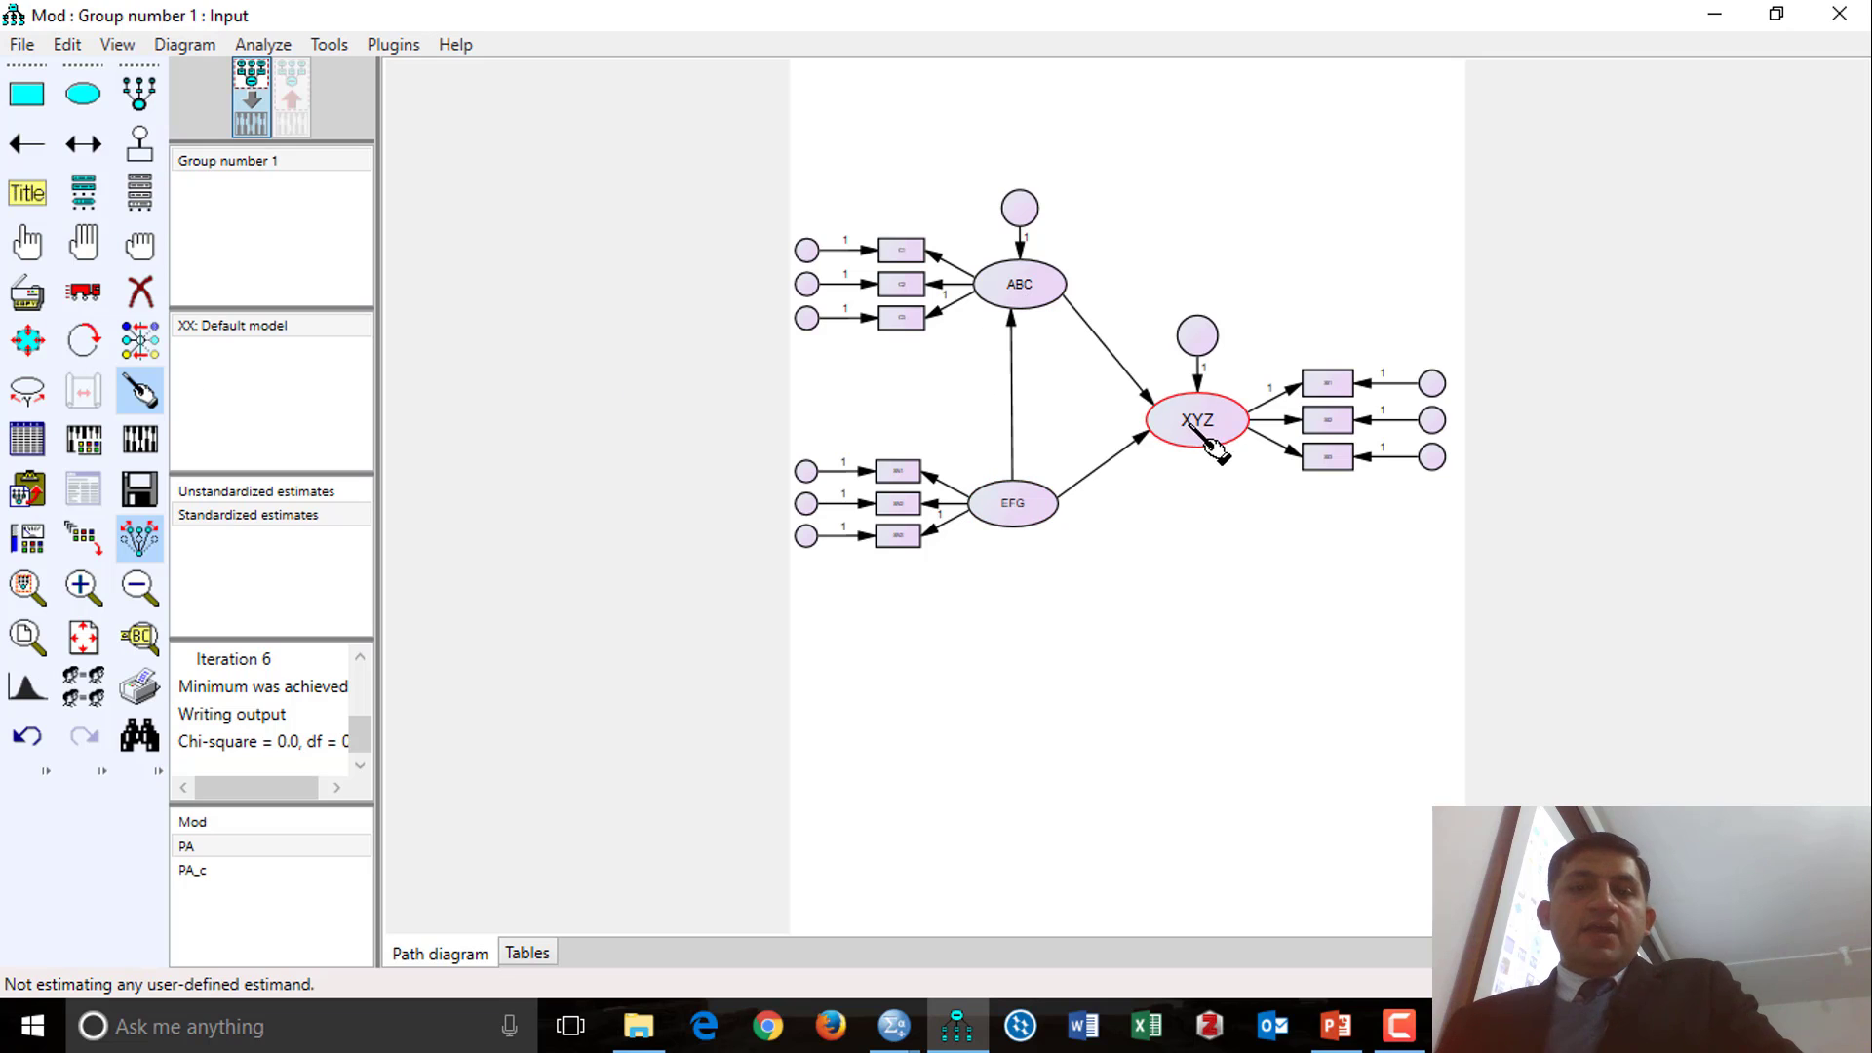
Step: Name the unobserved variables automatically with the plugin and calculate the model estimates
left_click(381, 46)
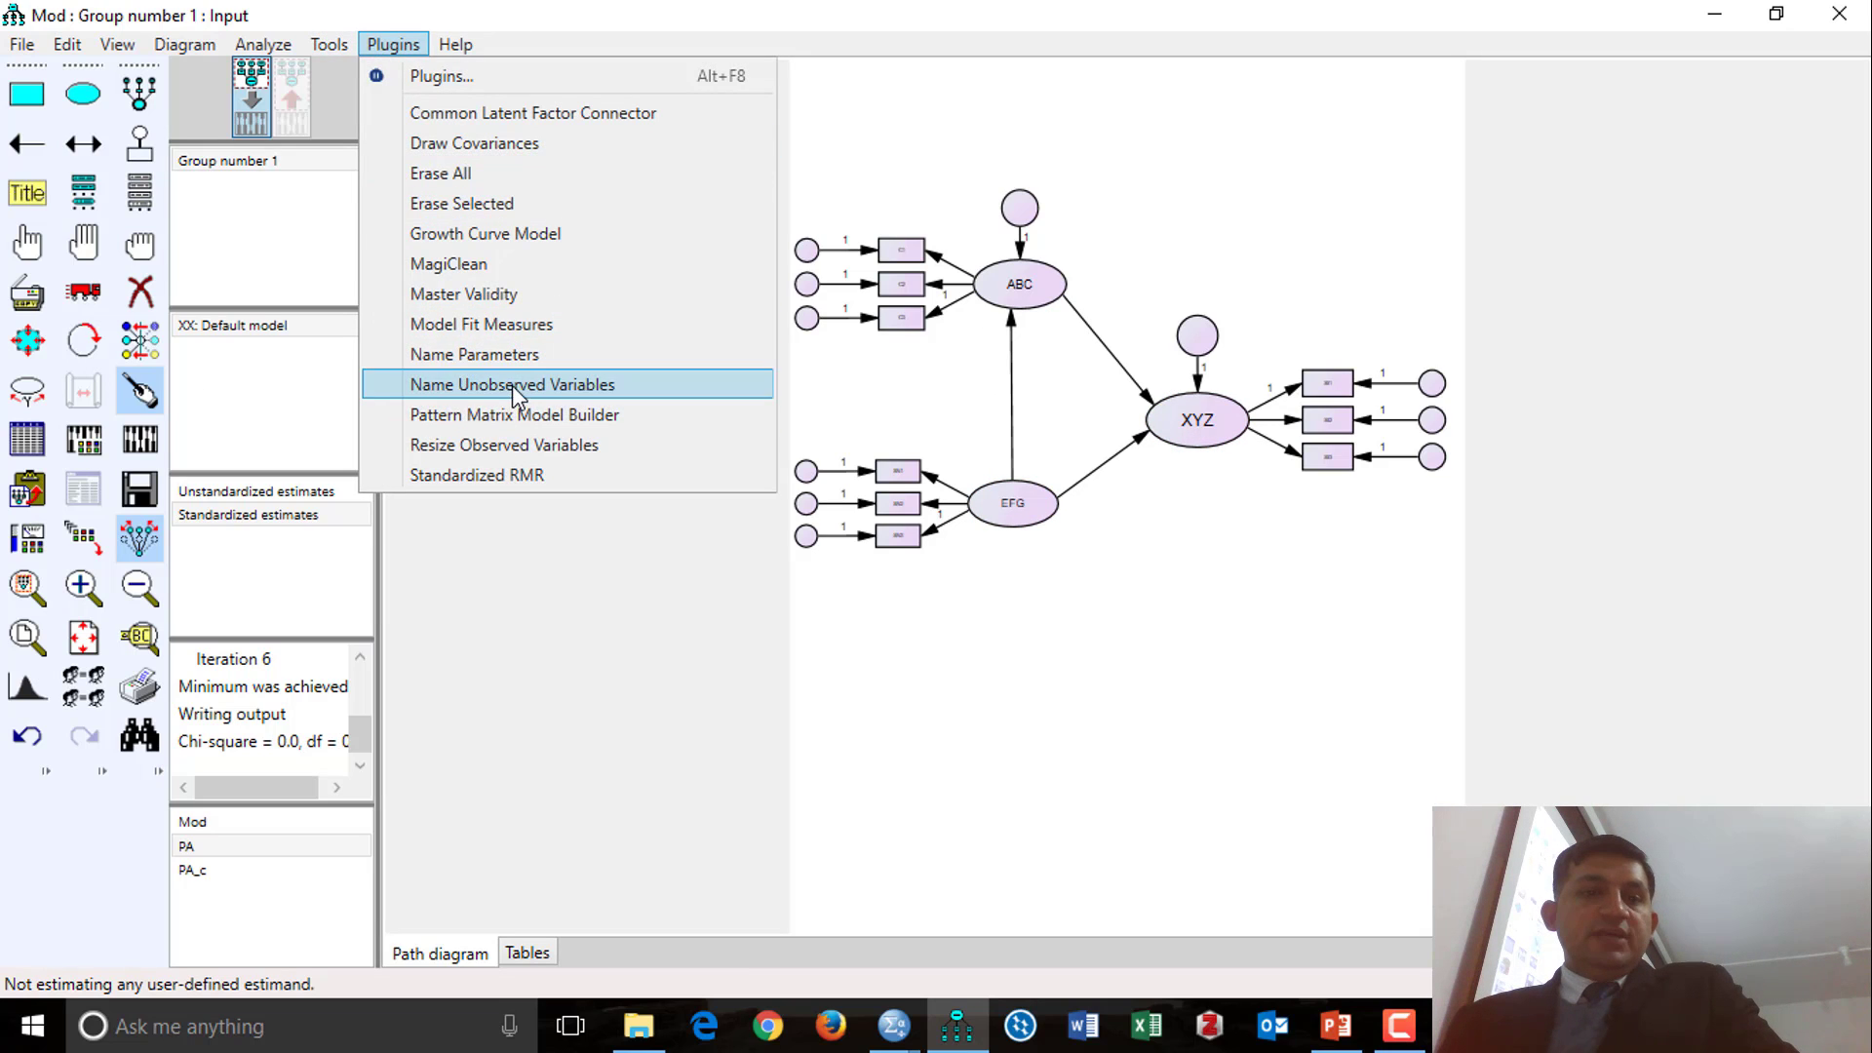
left_click(516, 385)
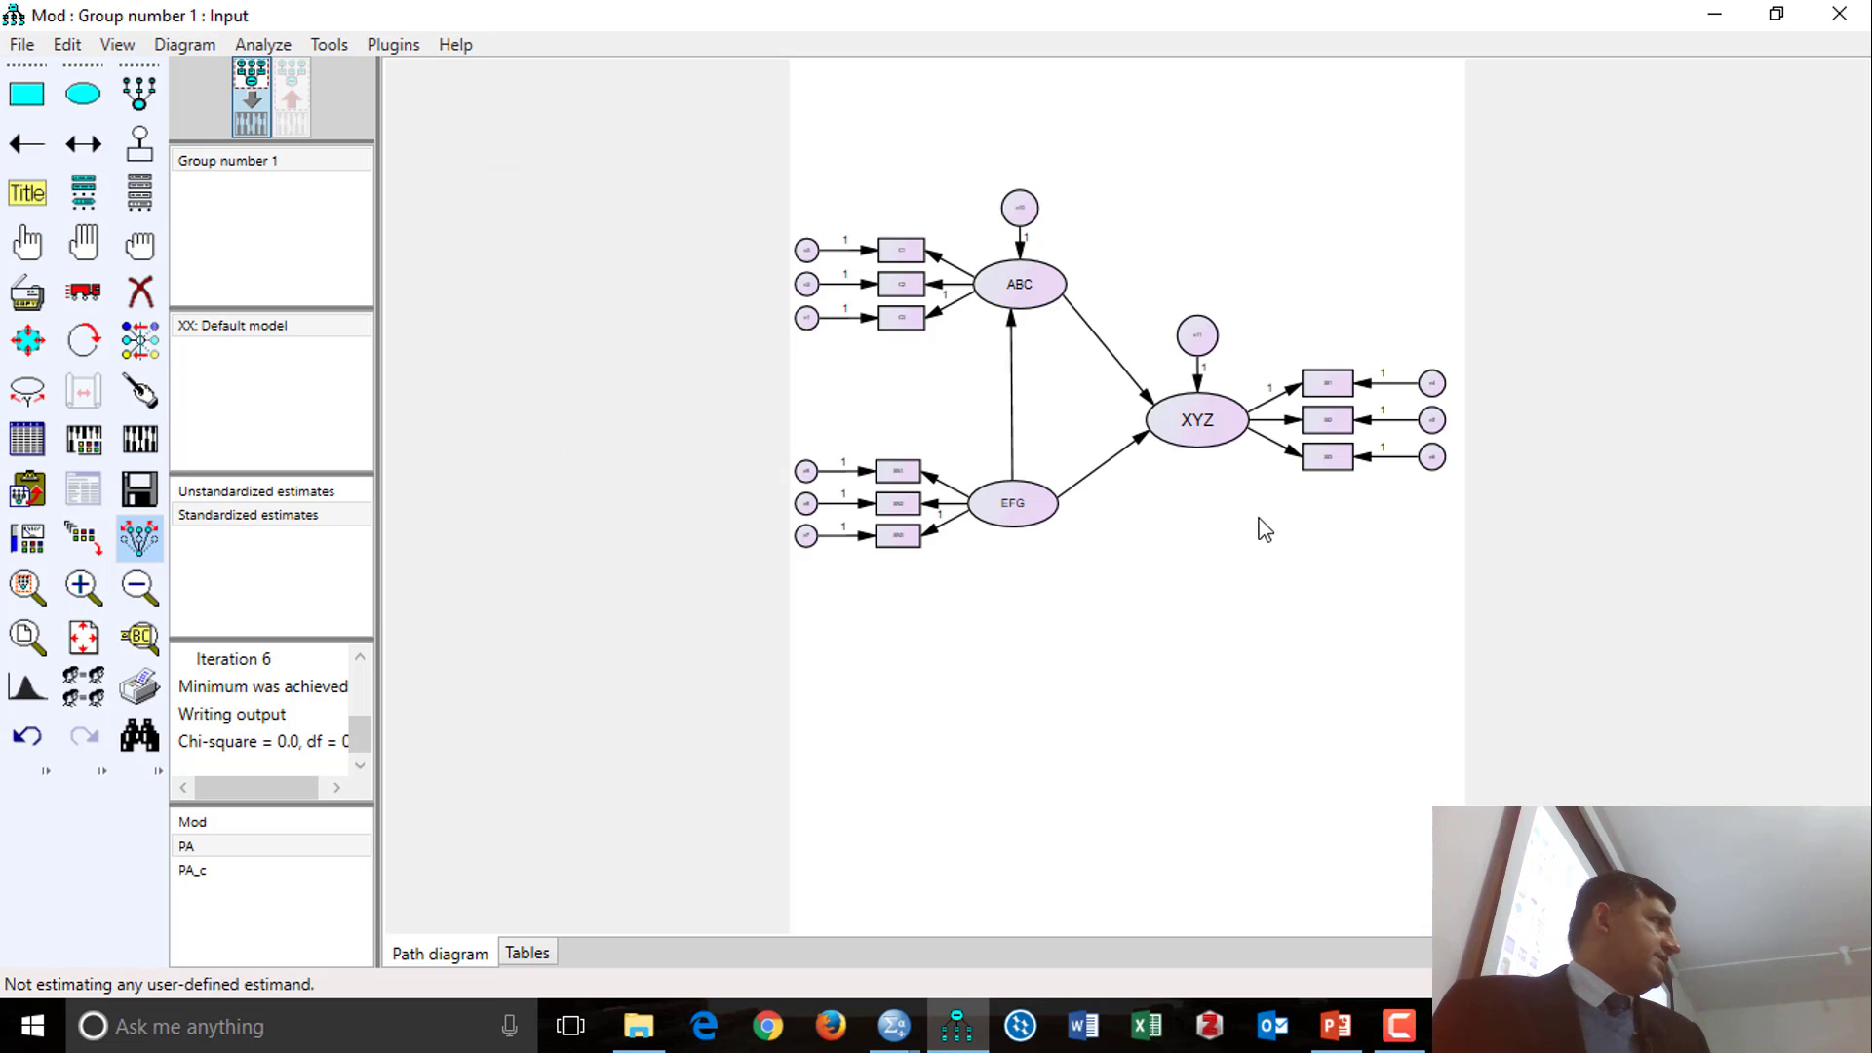
left_click(85, 429)
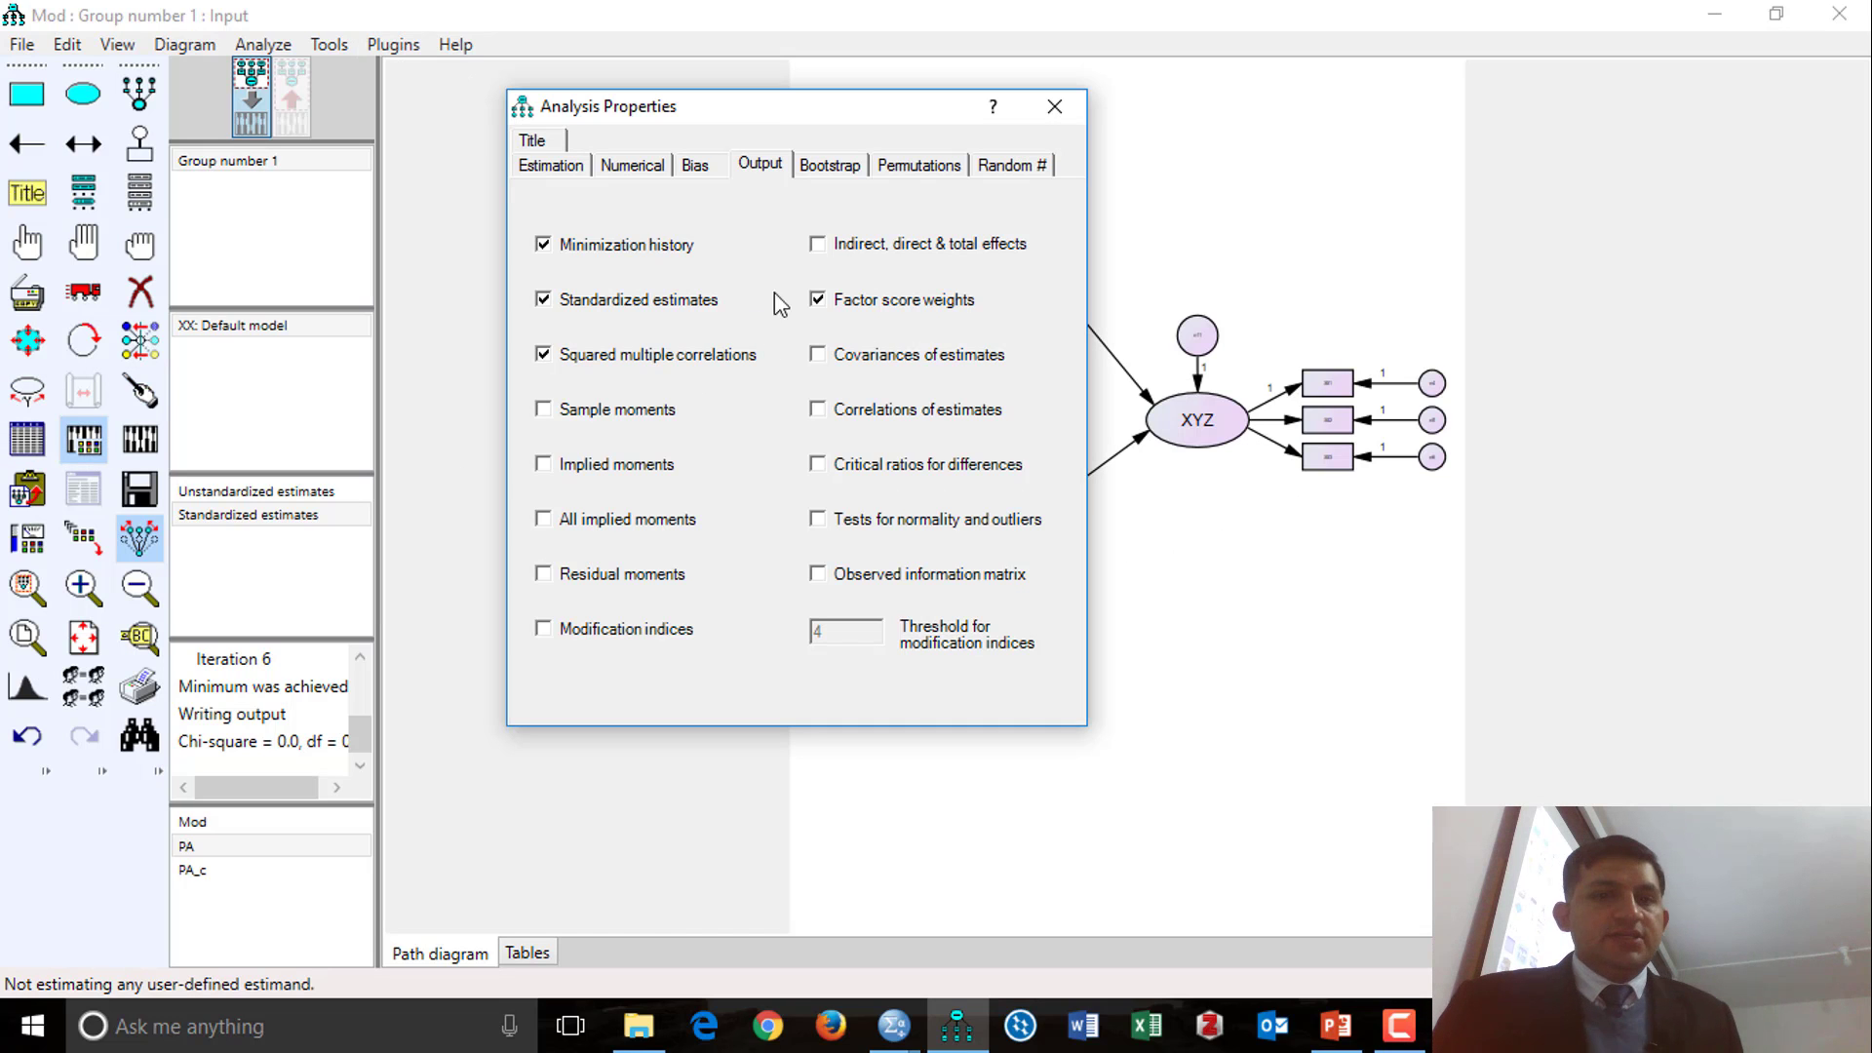
left_click(1053, 106)
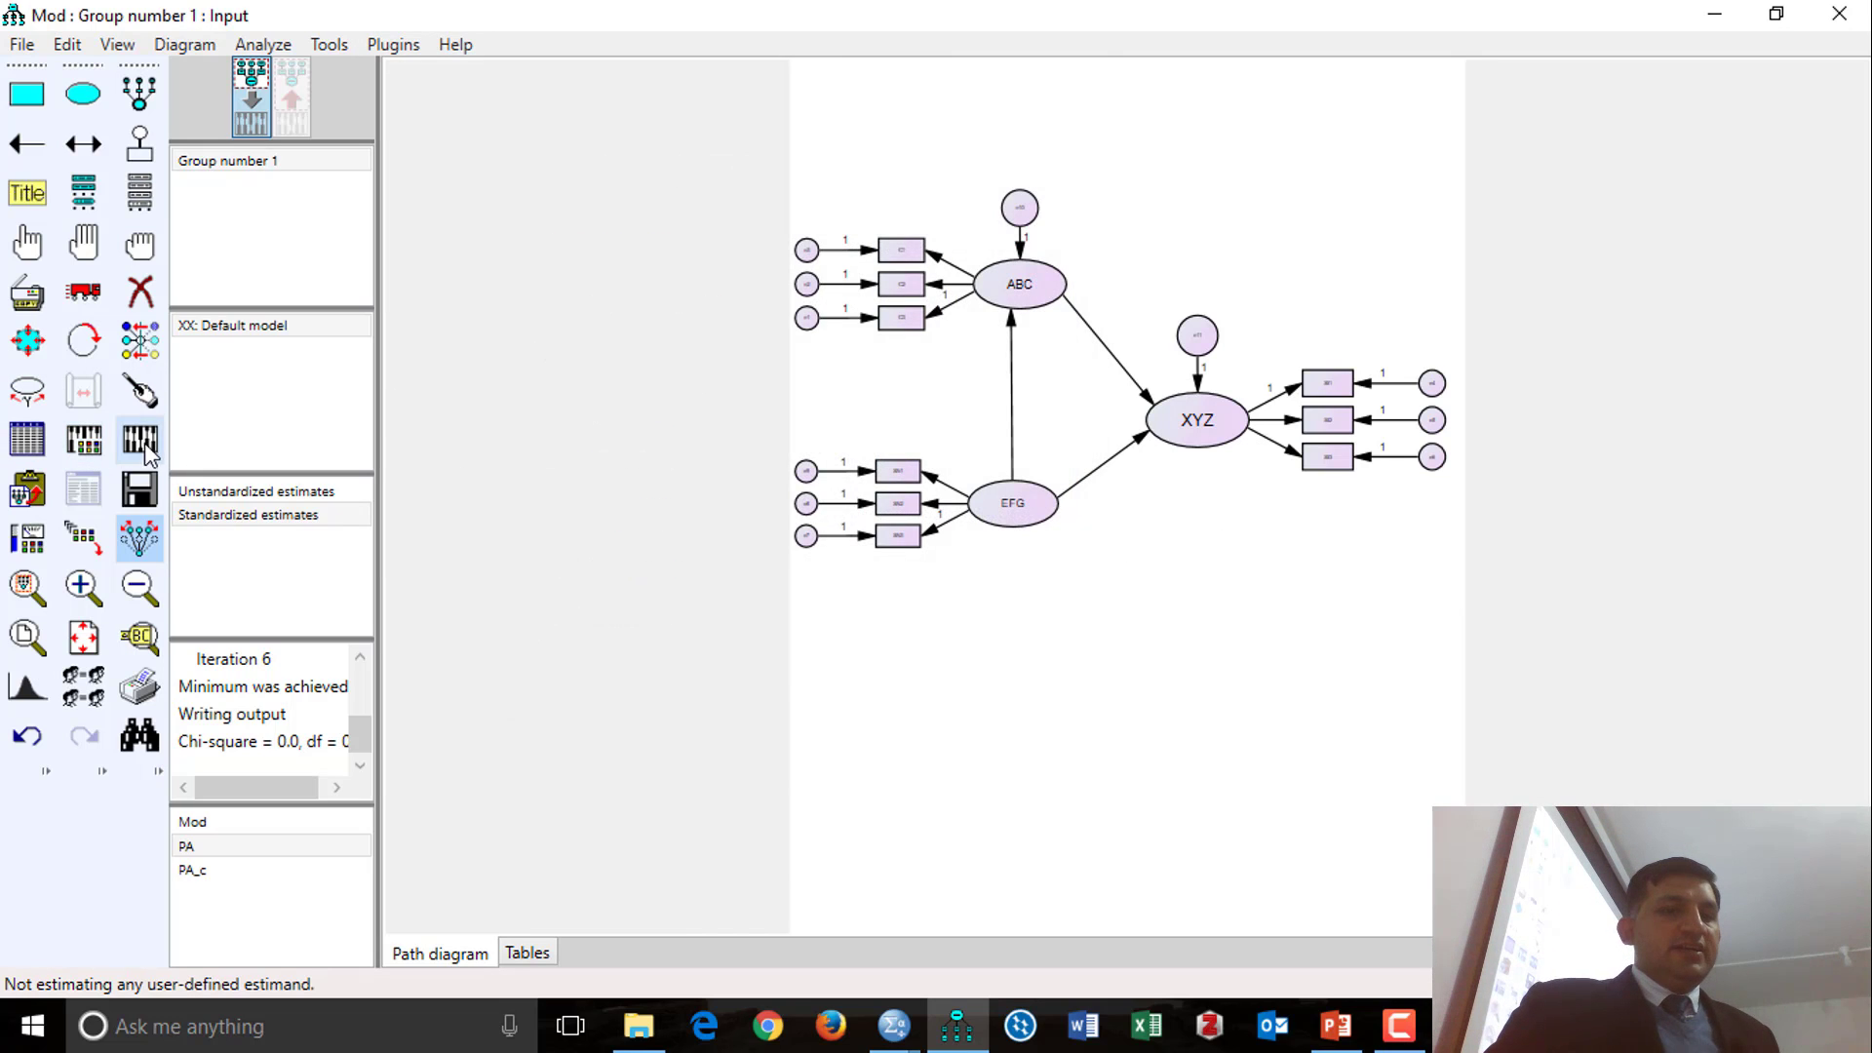
left_click(139, 438)
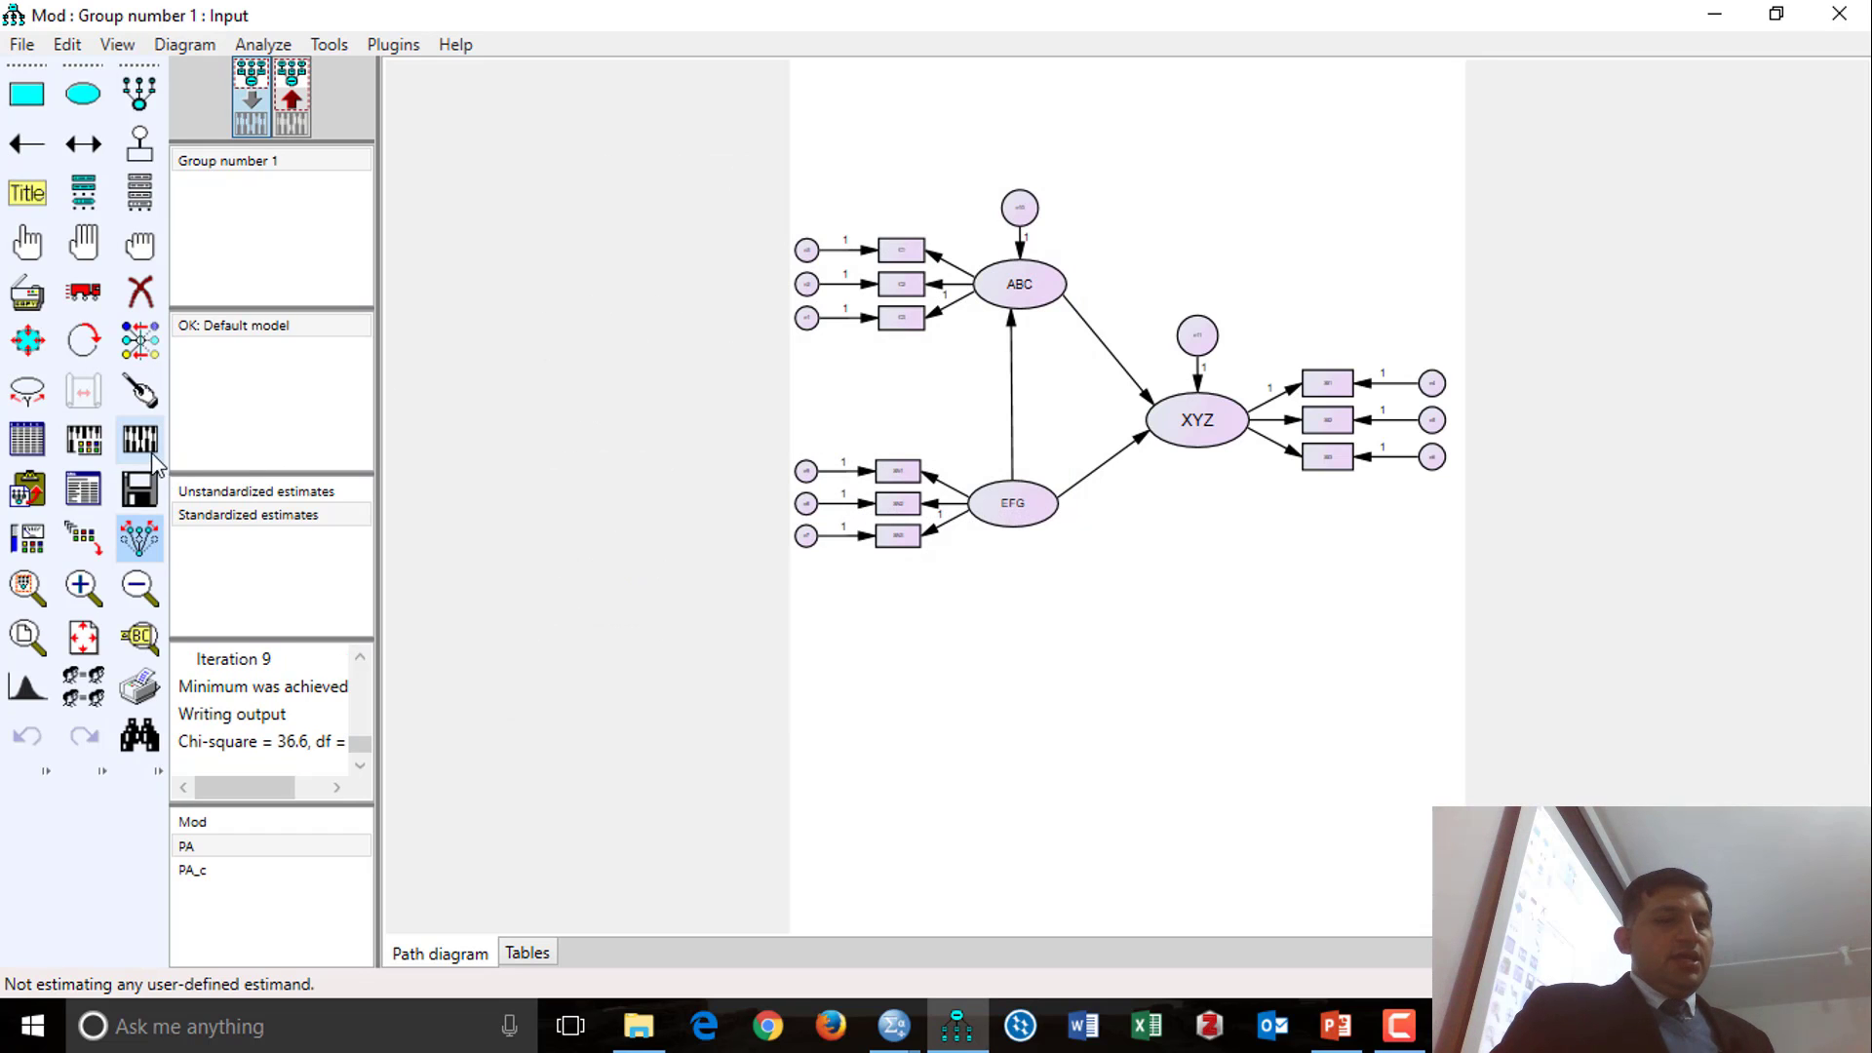
Step: Examine the model notes and the model fit summary in the text output, and close it
left_click(83, 489)
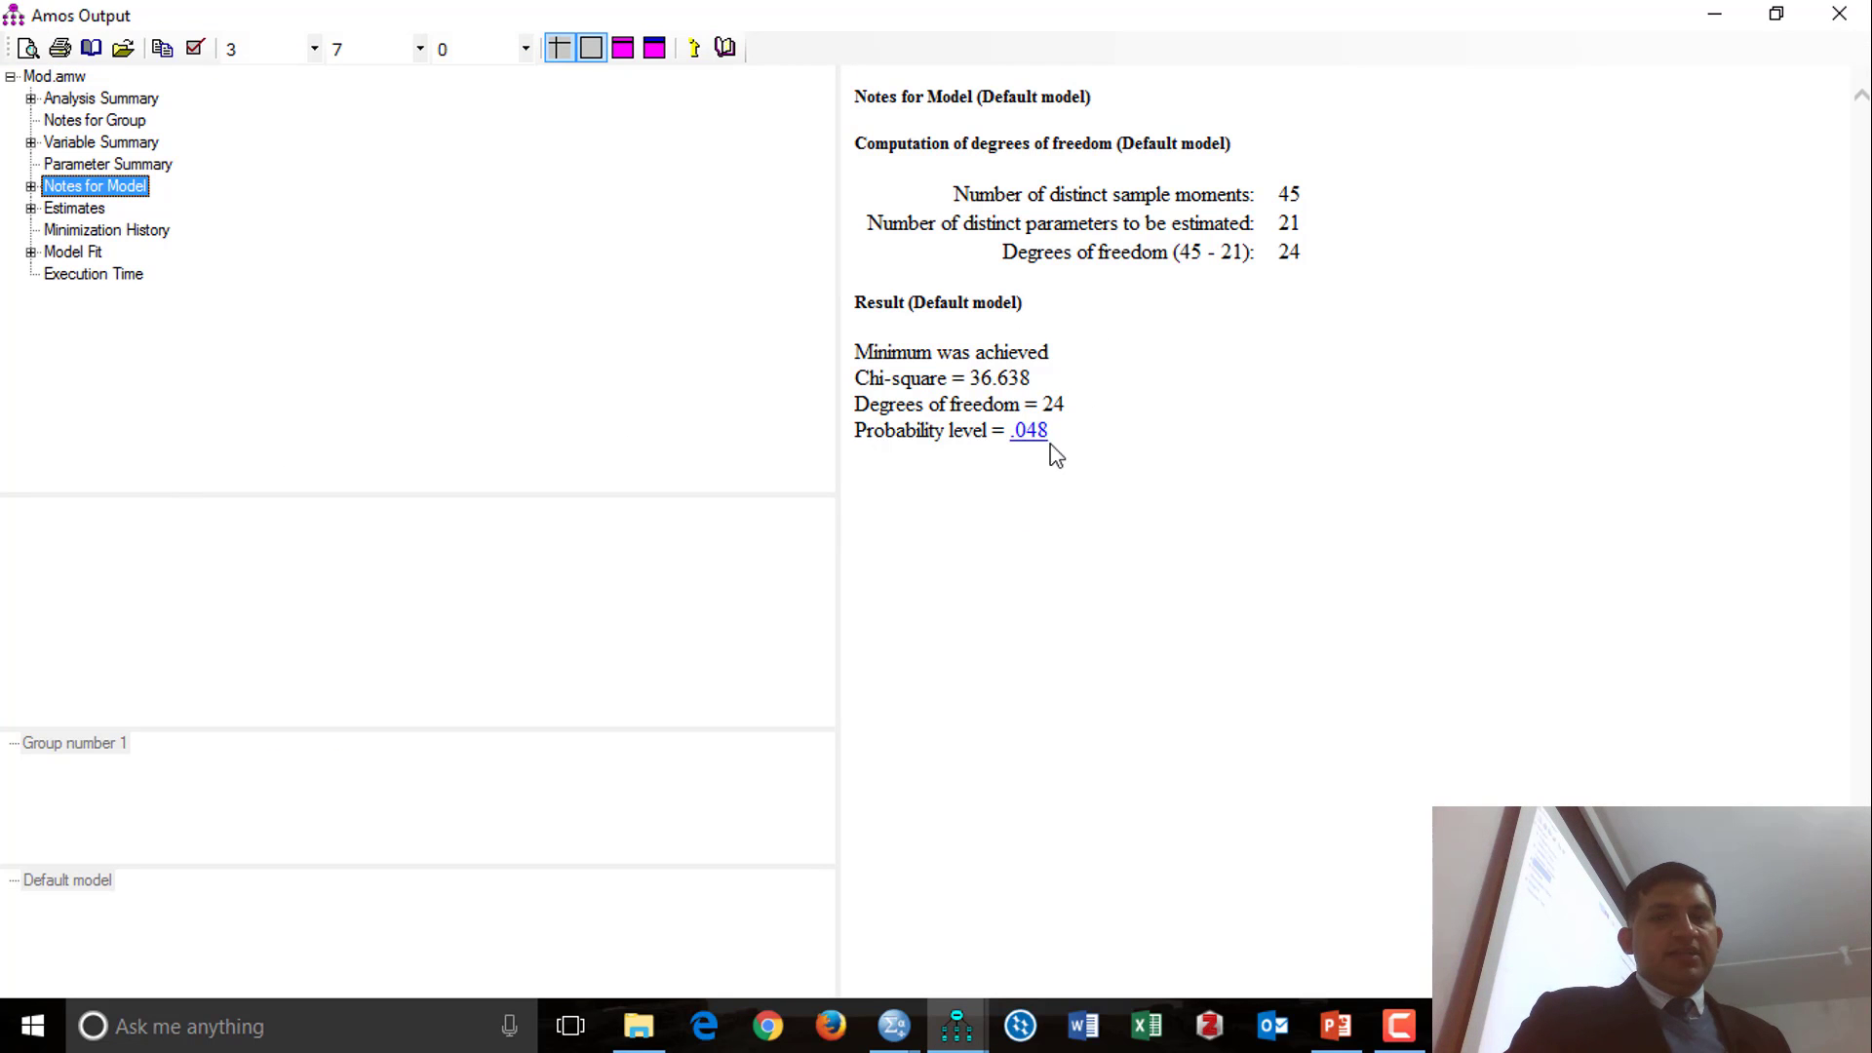
left_click(73, 252)
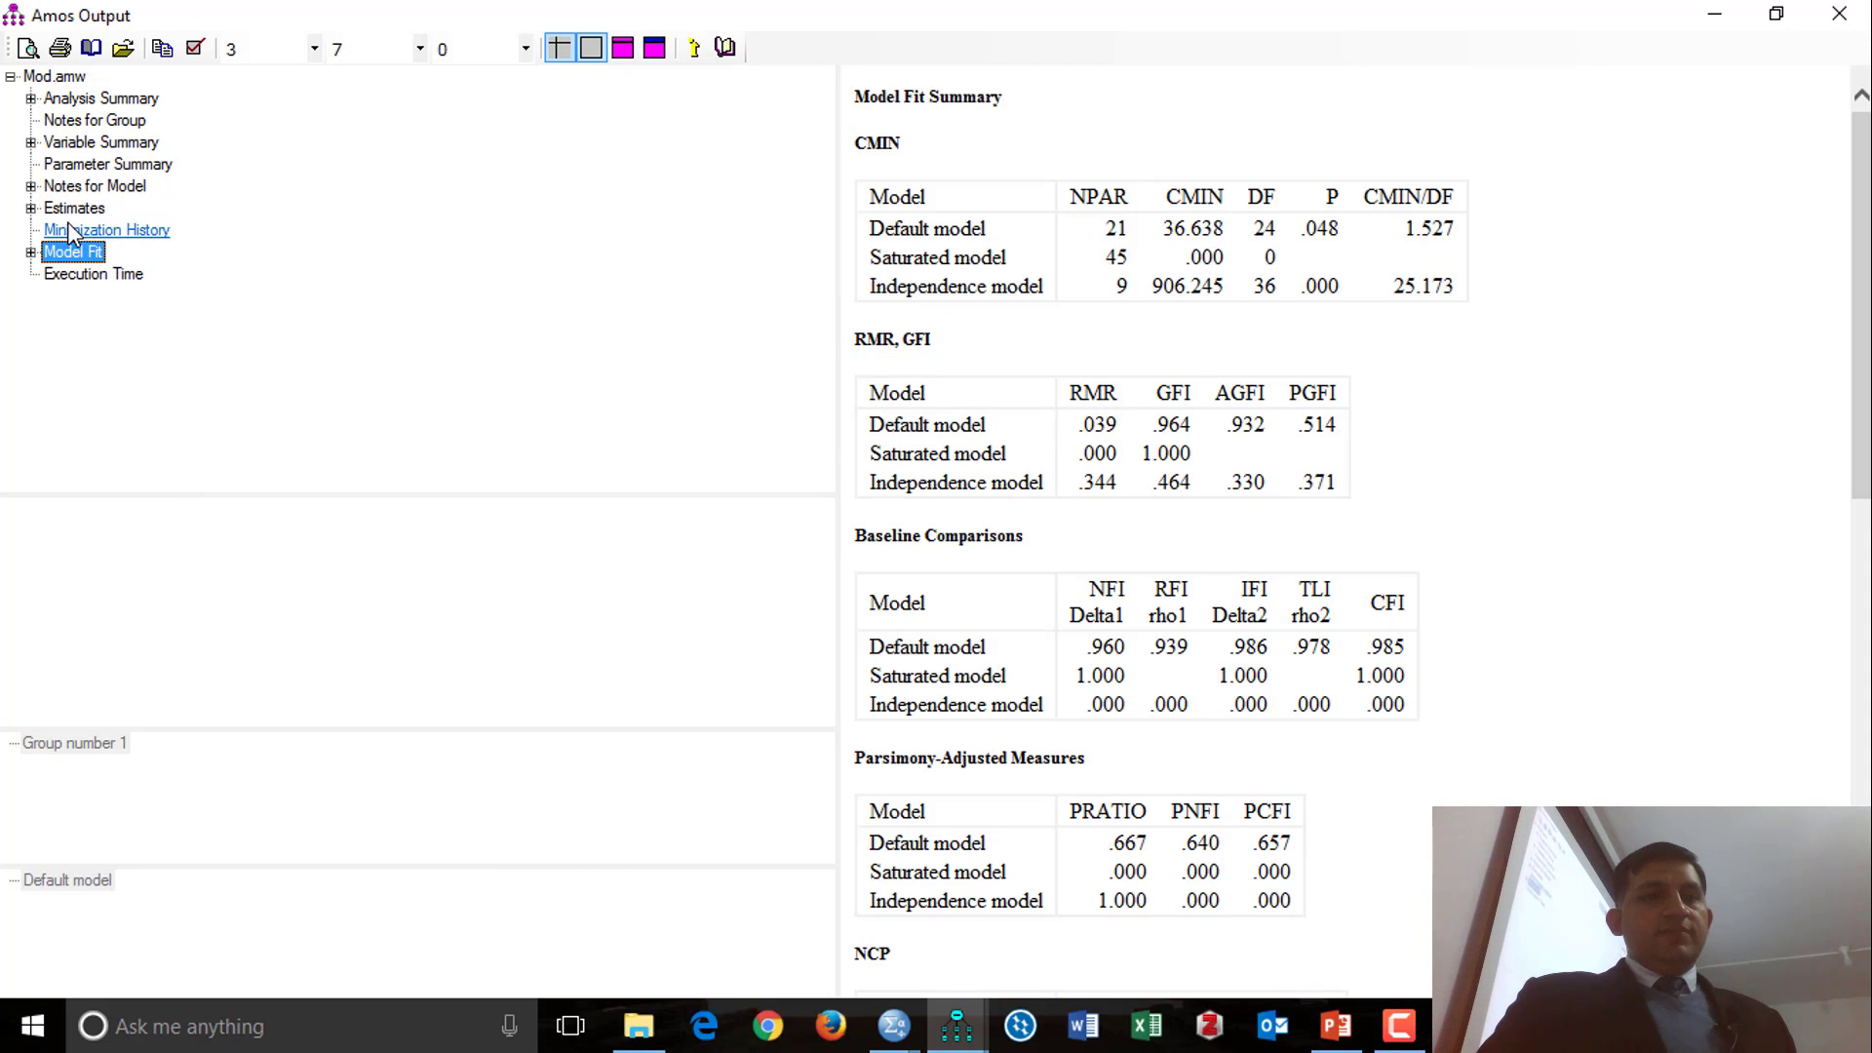
left_click(74, 207)
left_click(83, 273)
left_click(73, 252)
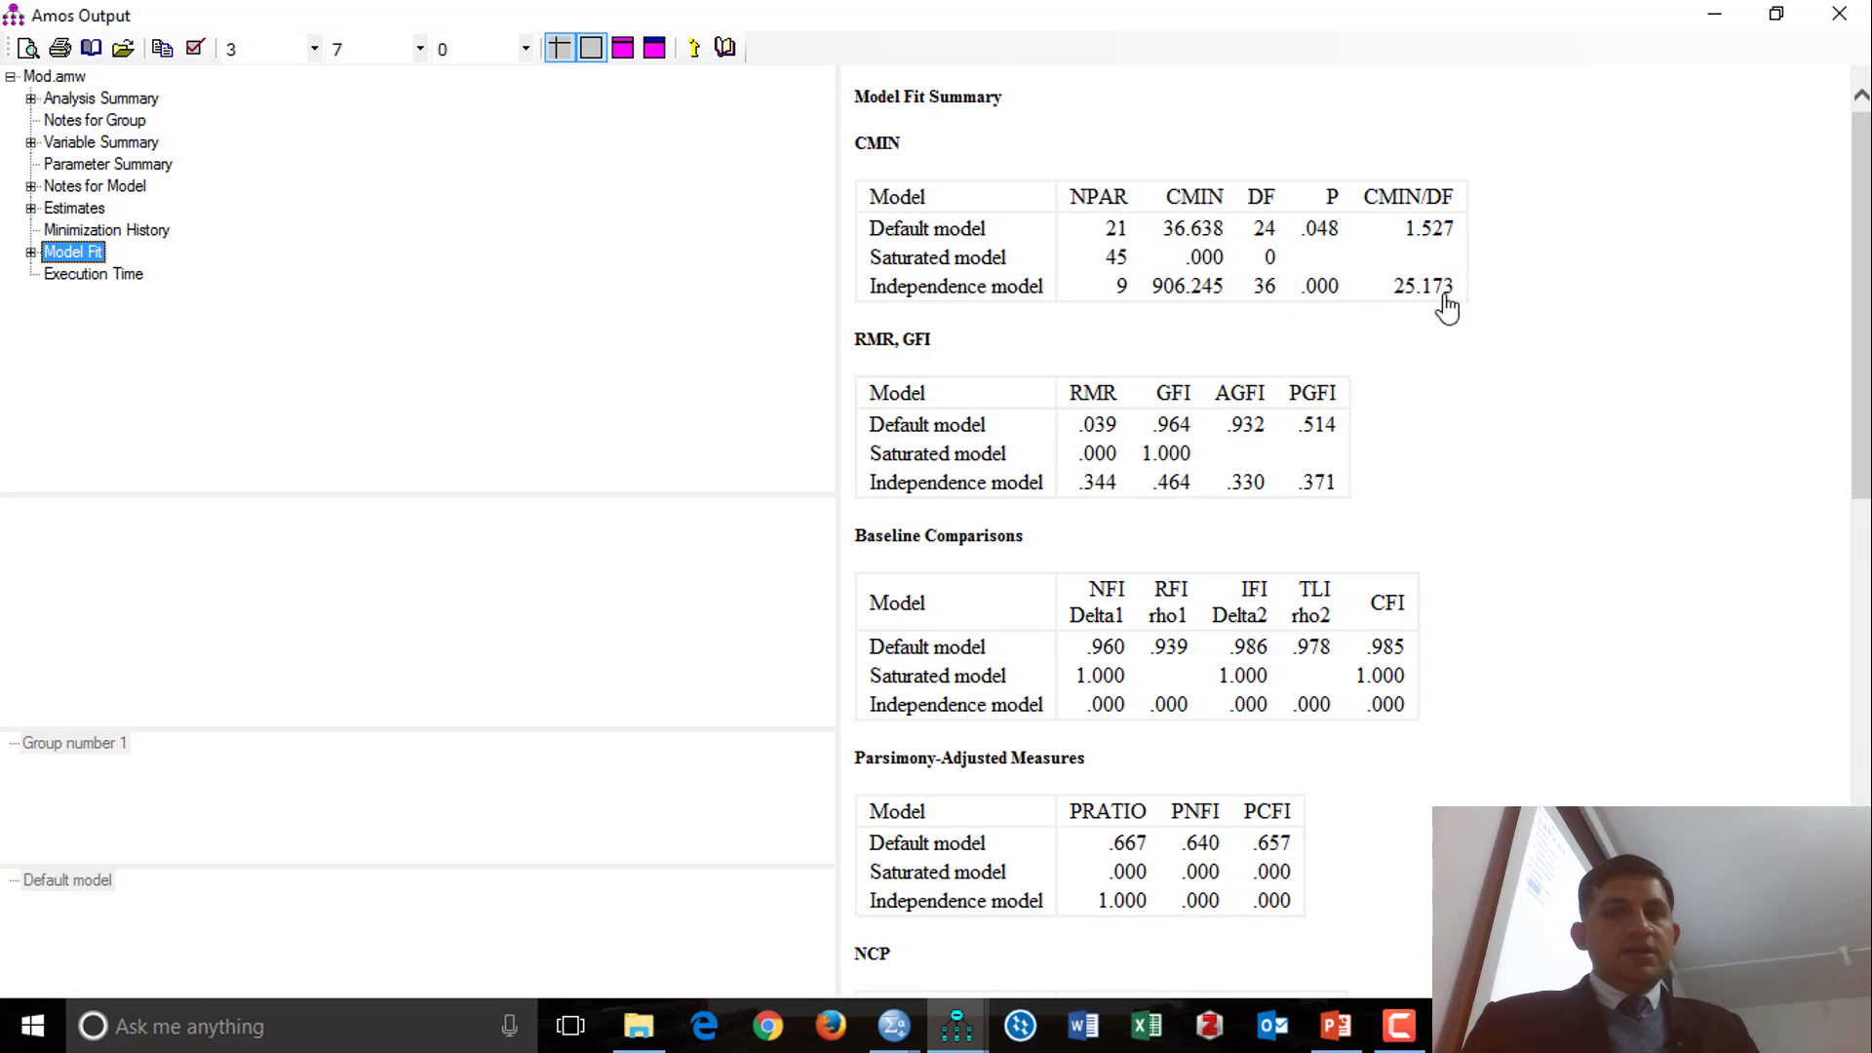
left_click(1842, 15)
Step: Enable bootstrapping with 2000 samples and bias-corrected confidence intervals in the analysis properties
left_click(84, 440)
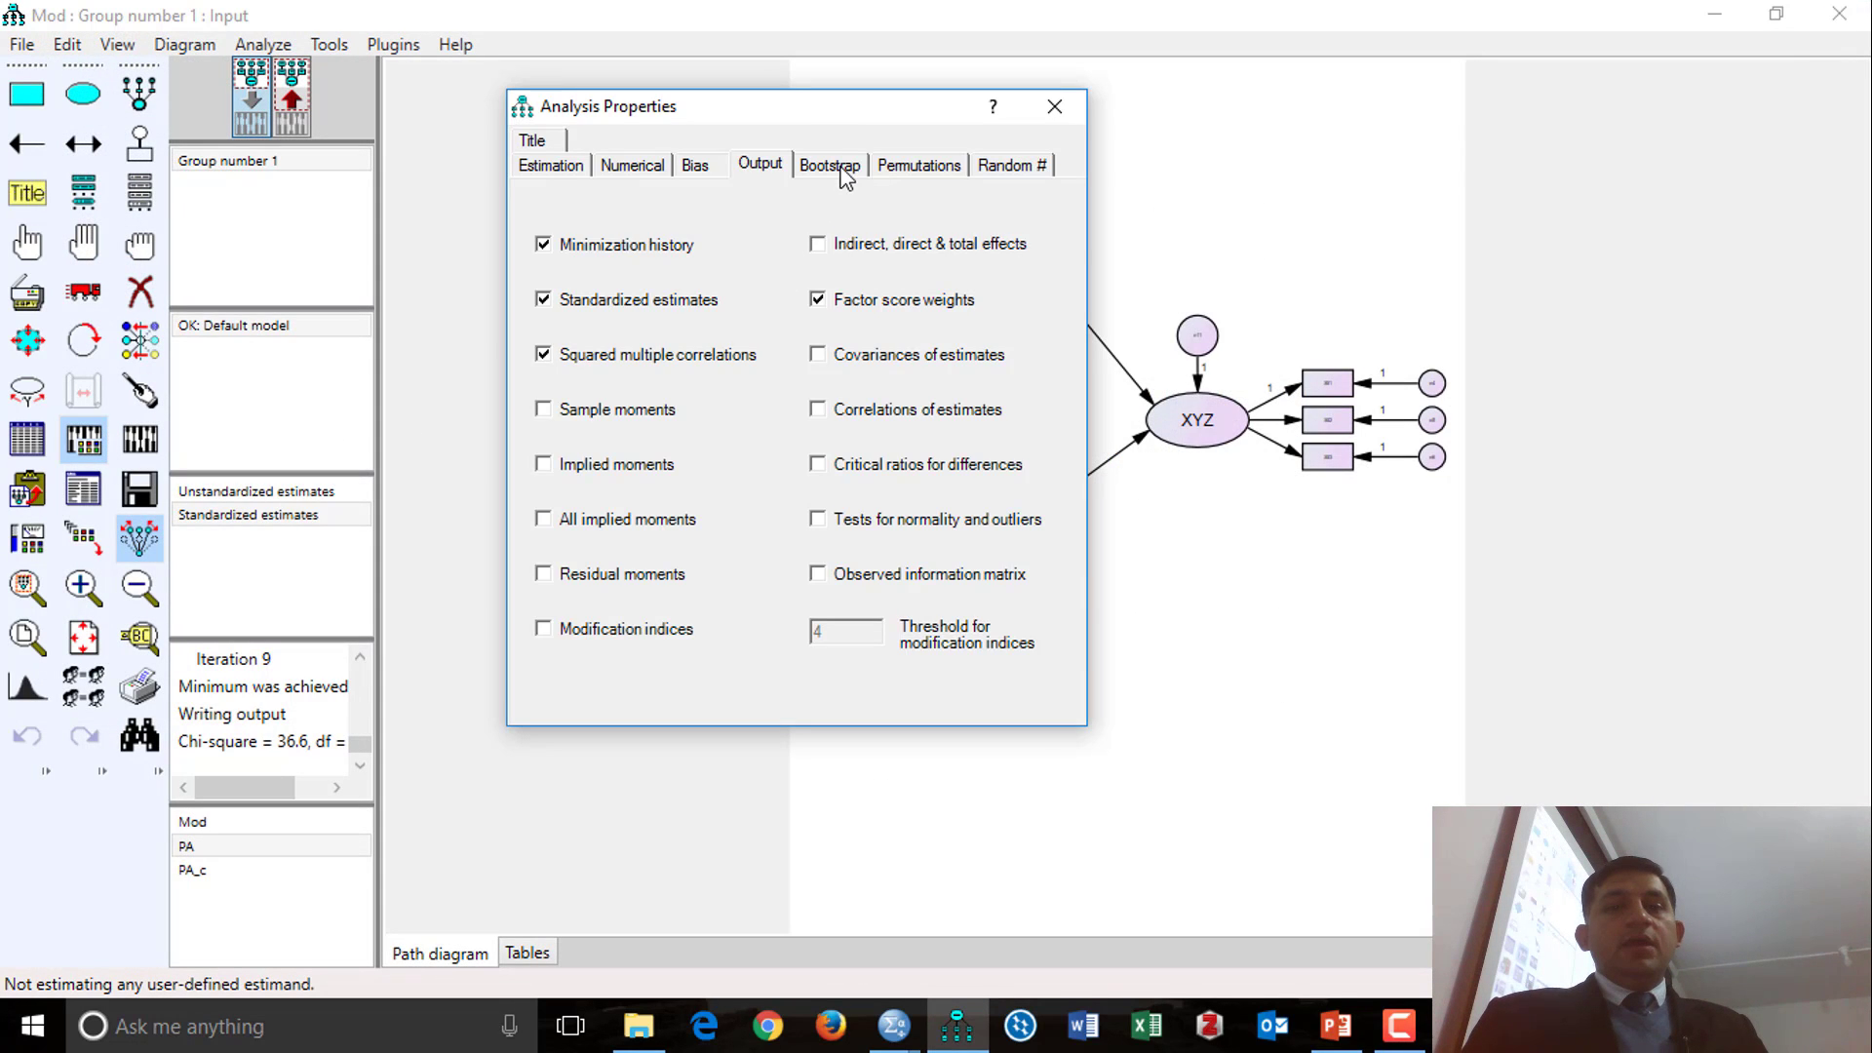
left_click(829, 166)
left_click(672, 259)
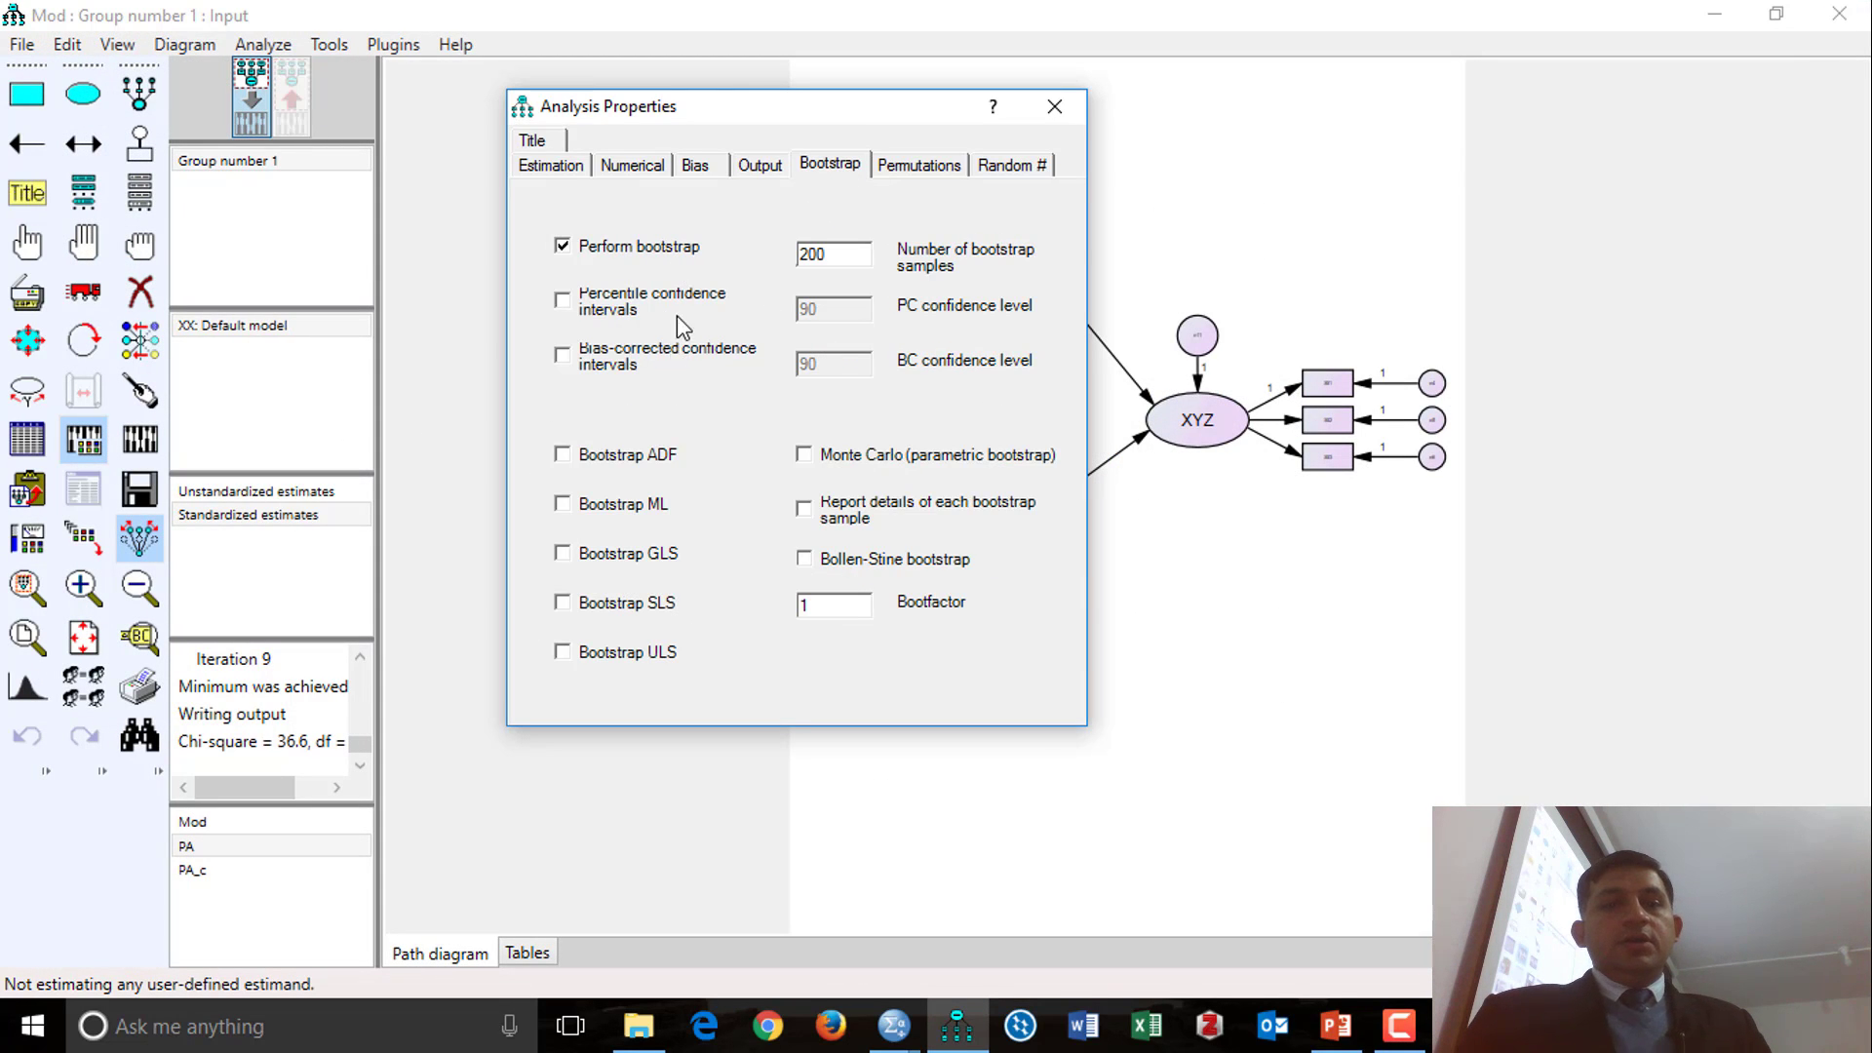
left_click(676, 310)
left_click(677, 310)
left_click(679, 371)
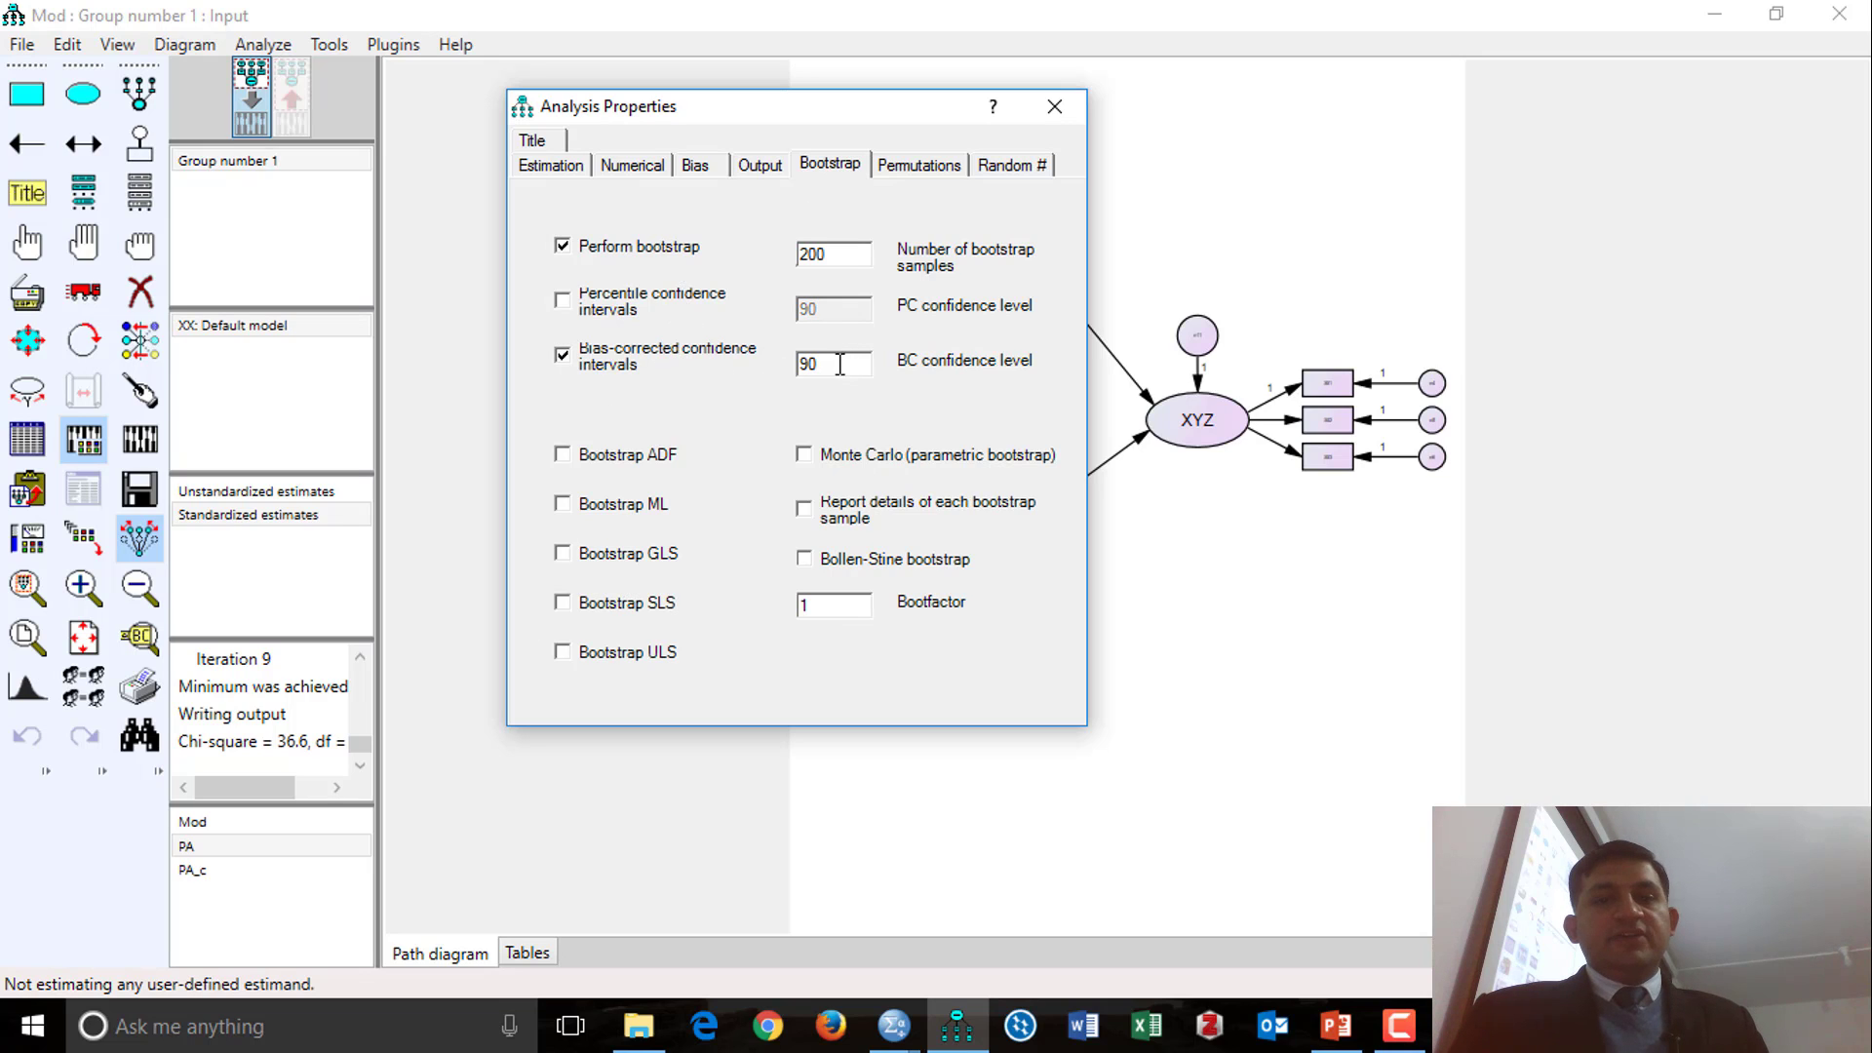
left_click(854, 254)
type("0")
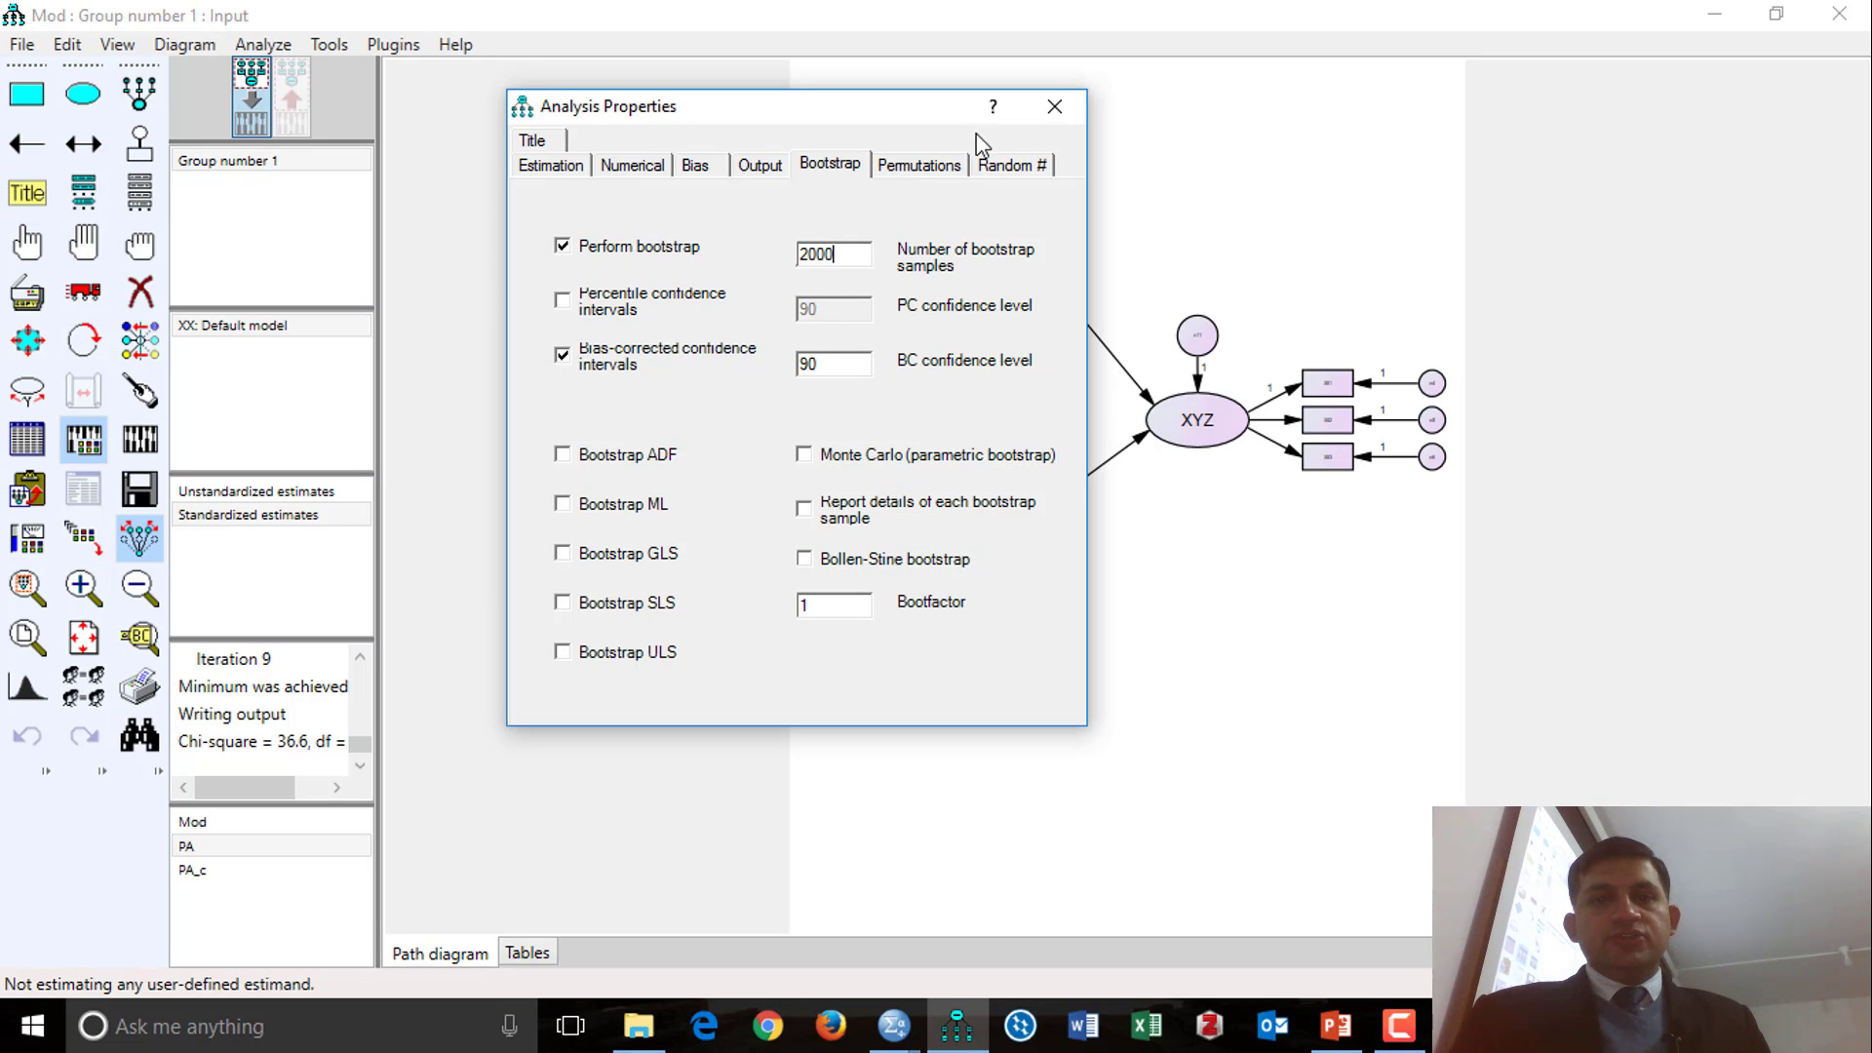
left_click(1056, 109)
Step: Request indirect, direct and total effects in the analysis output and recalculate the estimates
left_click(84, 441)
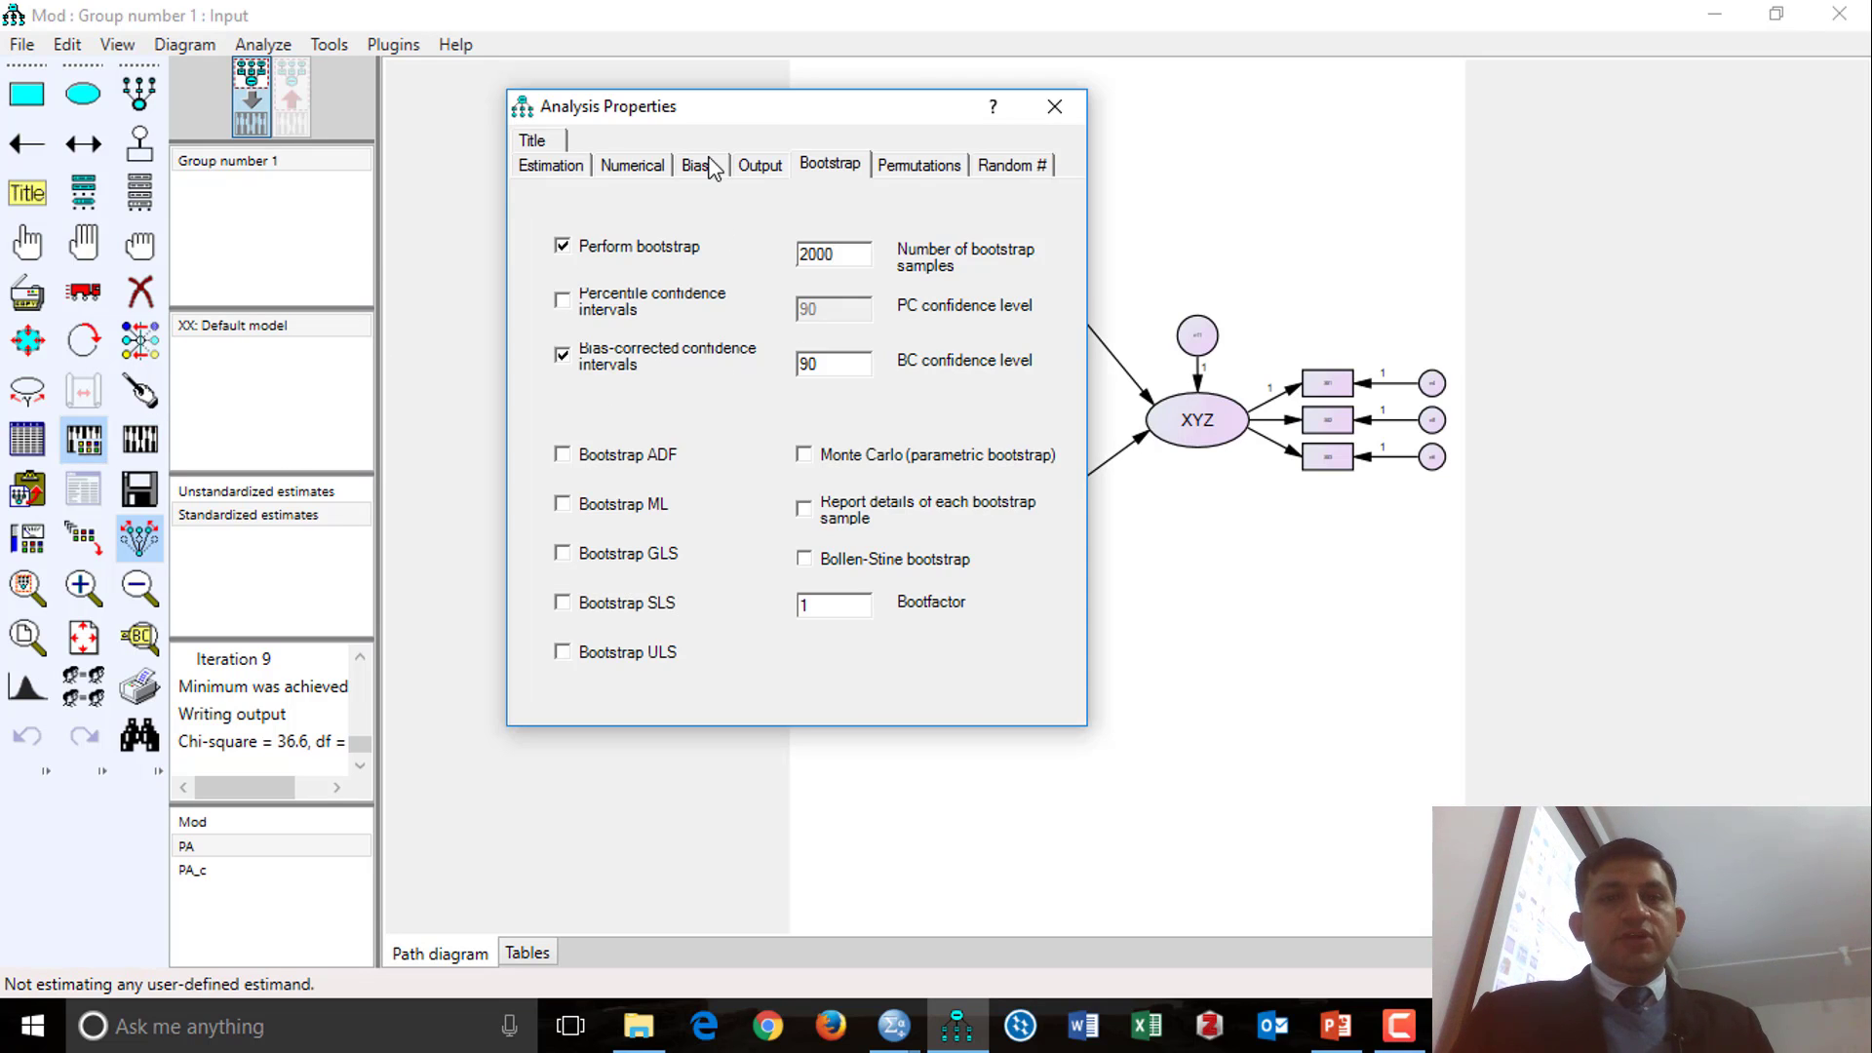
left_click(759, 166)
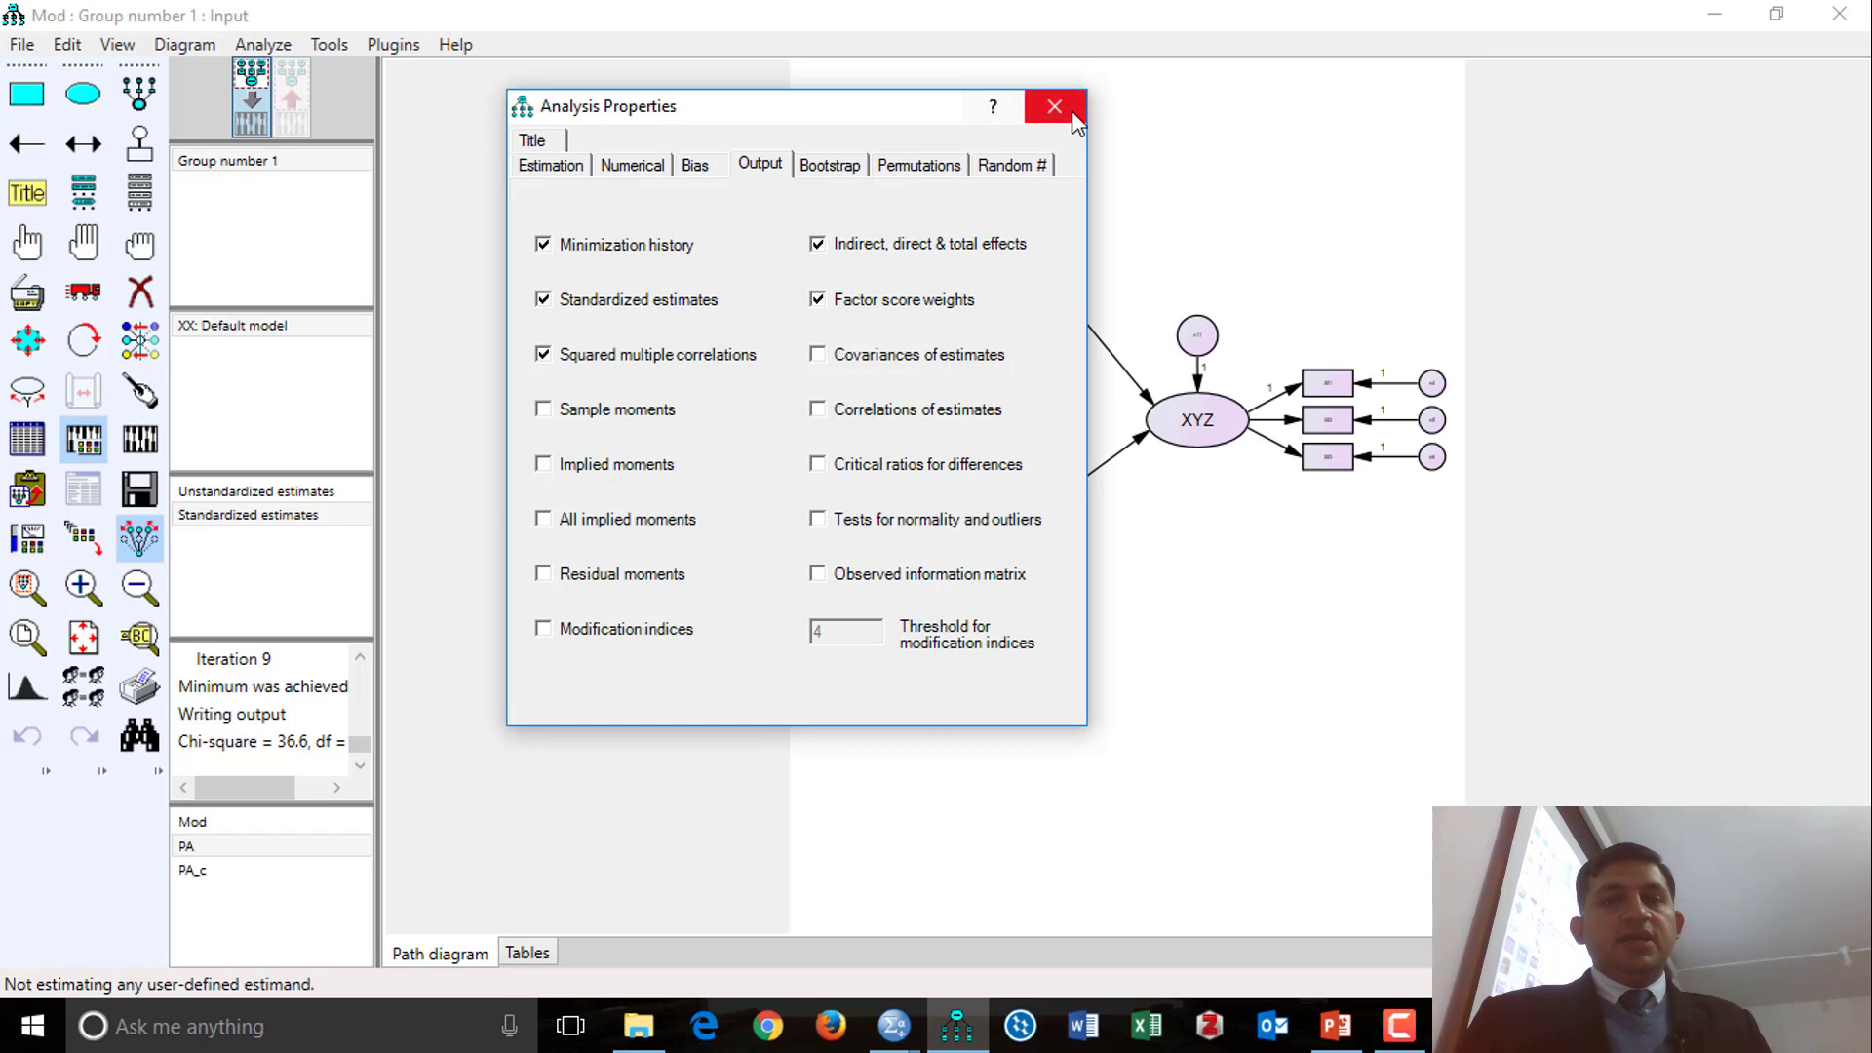
left_click(1056, 107)
left_click(144, 439)
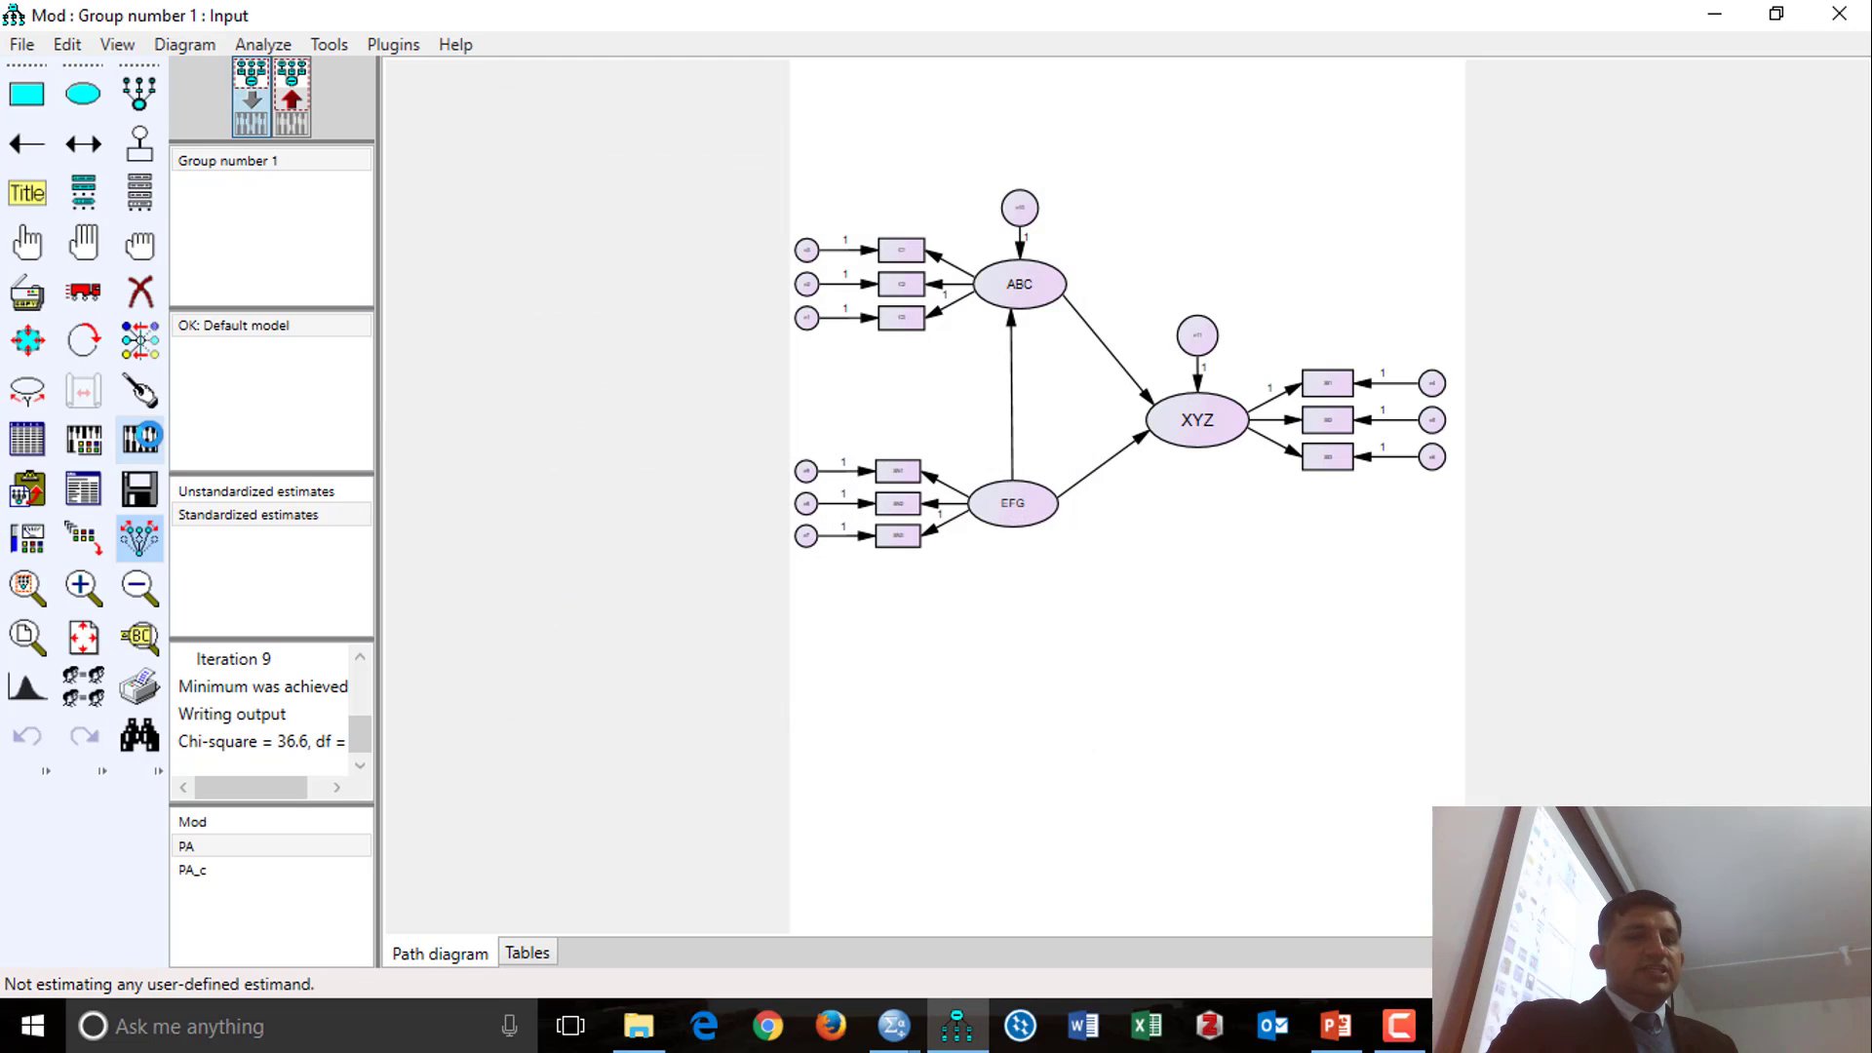
Step: Examine the direct and indirect effects matrices and the bias-corrected bootstrap confidence results in the text output, and close it
left_click(84, 490)
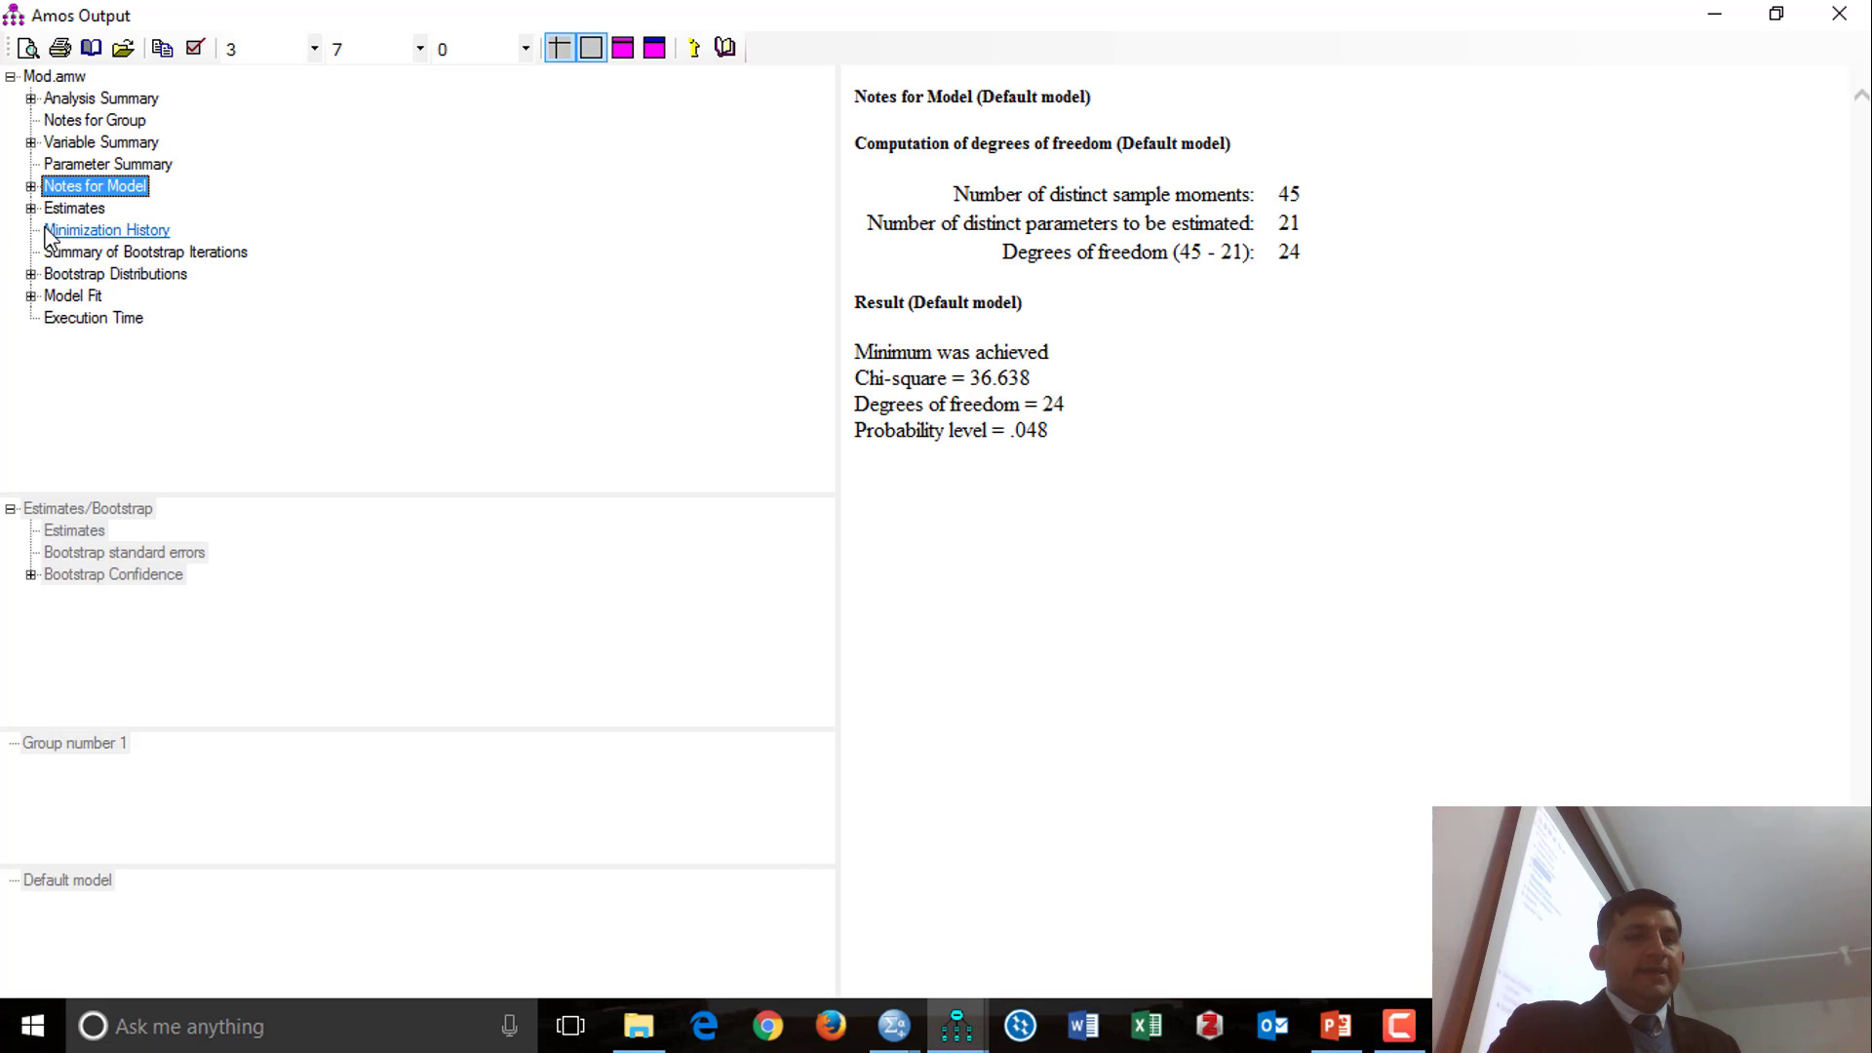
left_click(70, 208)
double_click(61, 253)
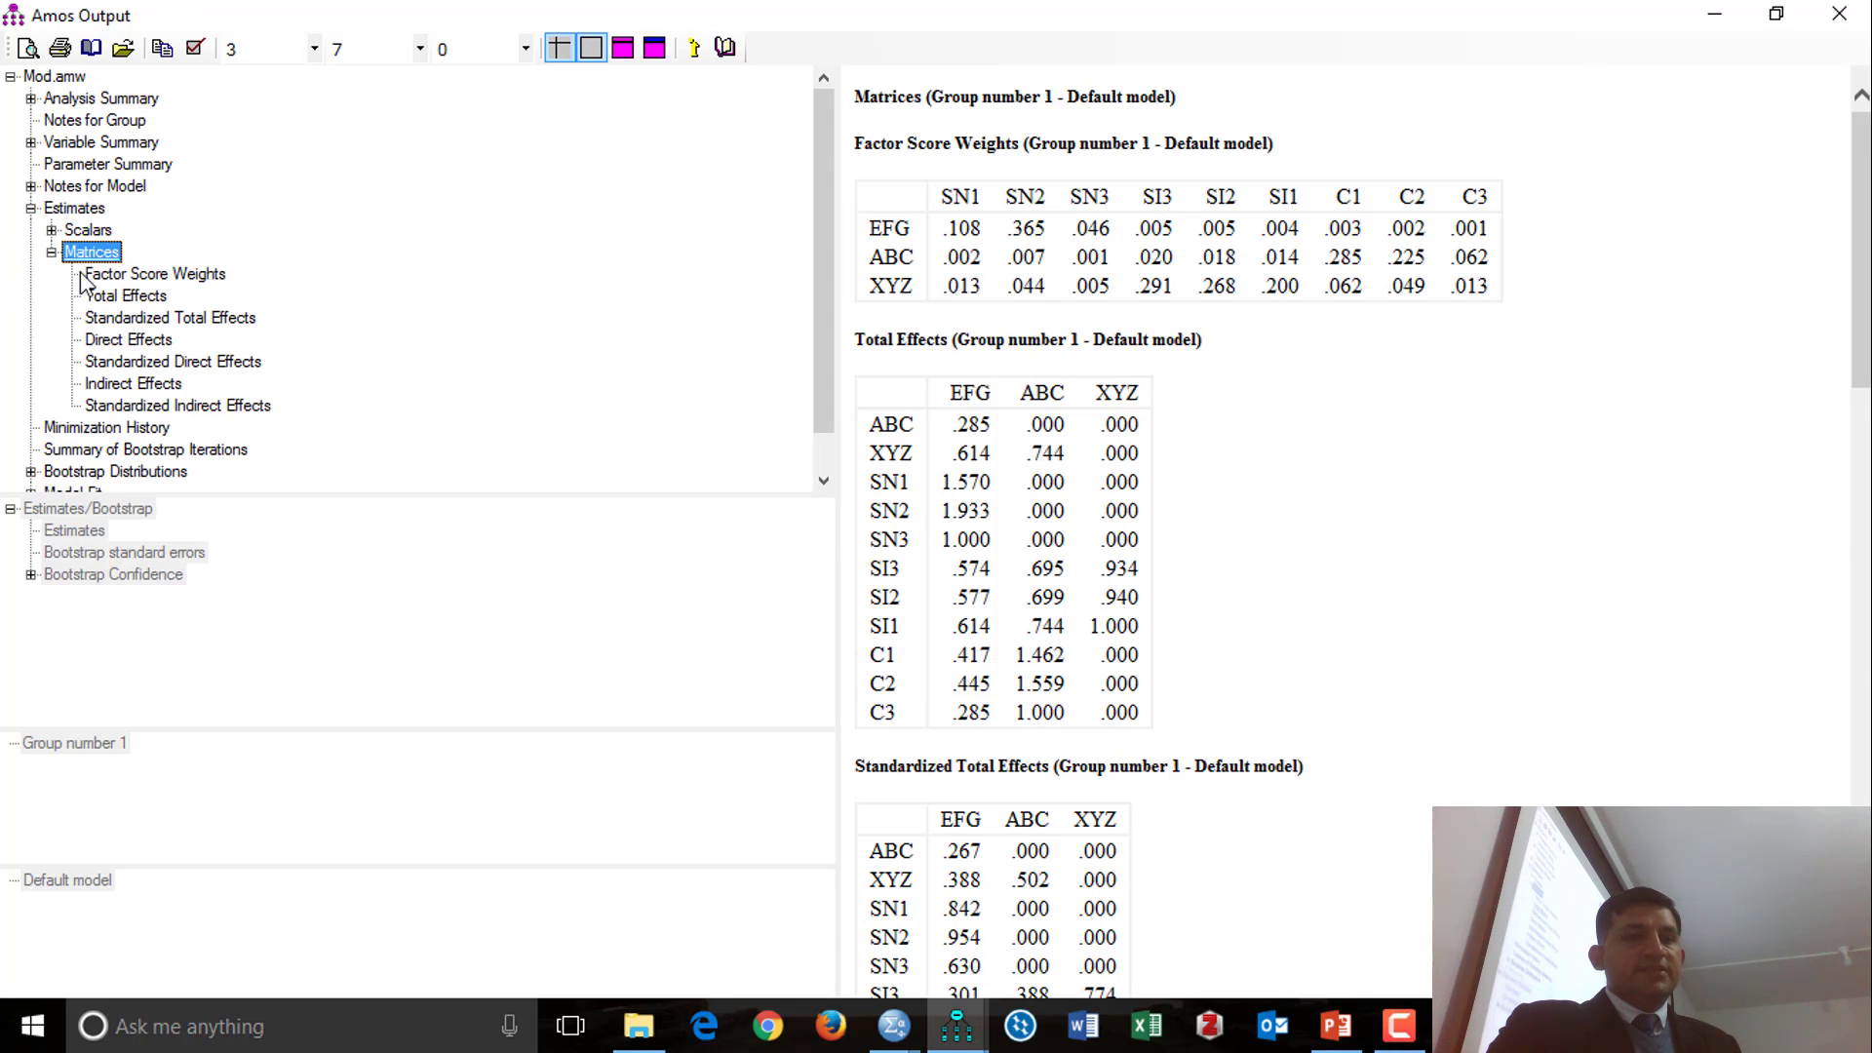
left_click(127, 339)
left_click(125, 386)
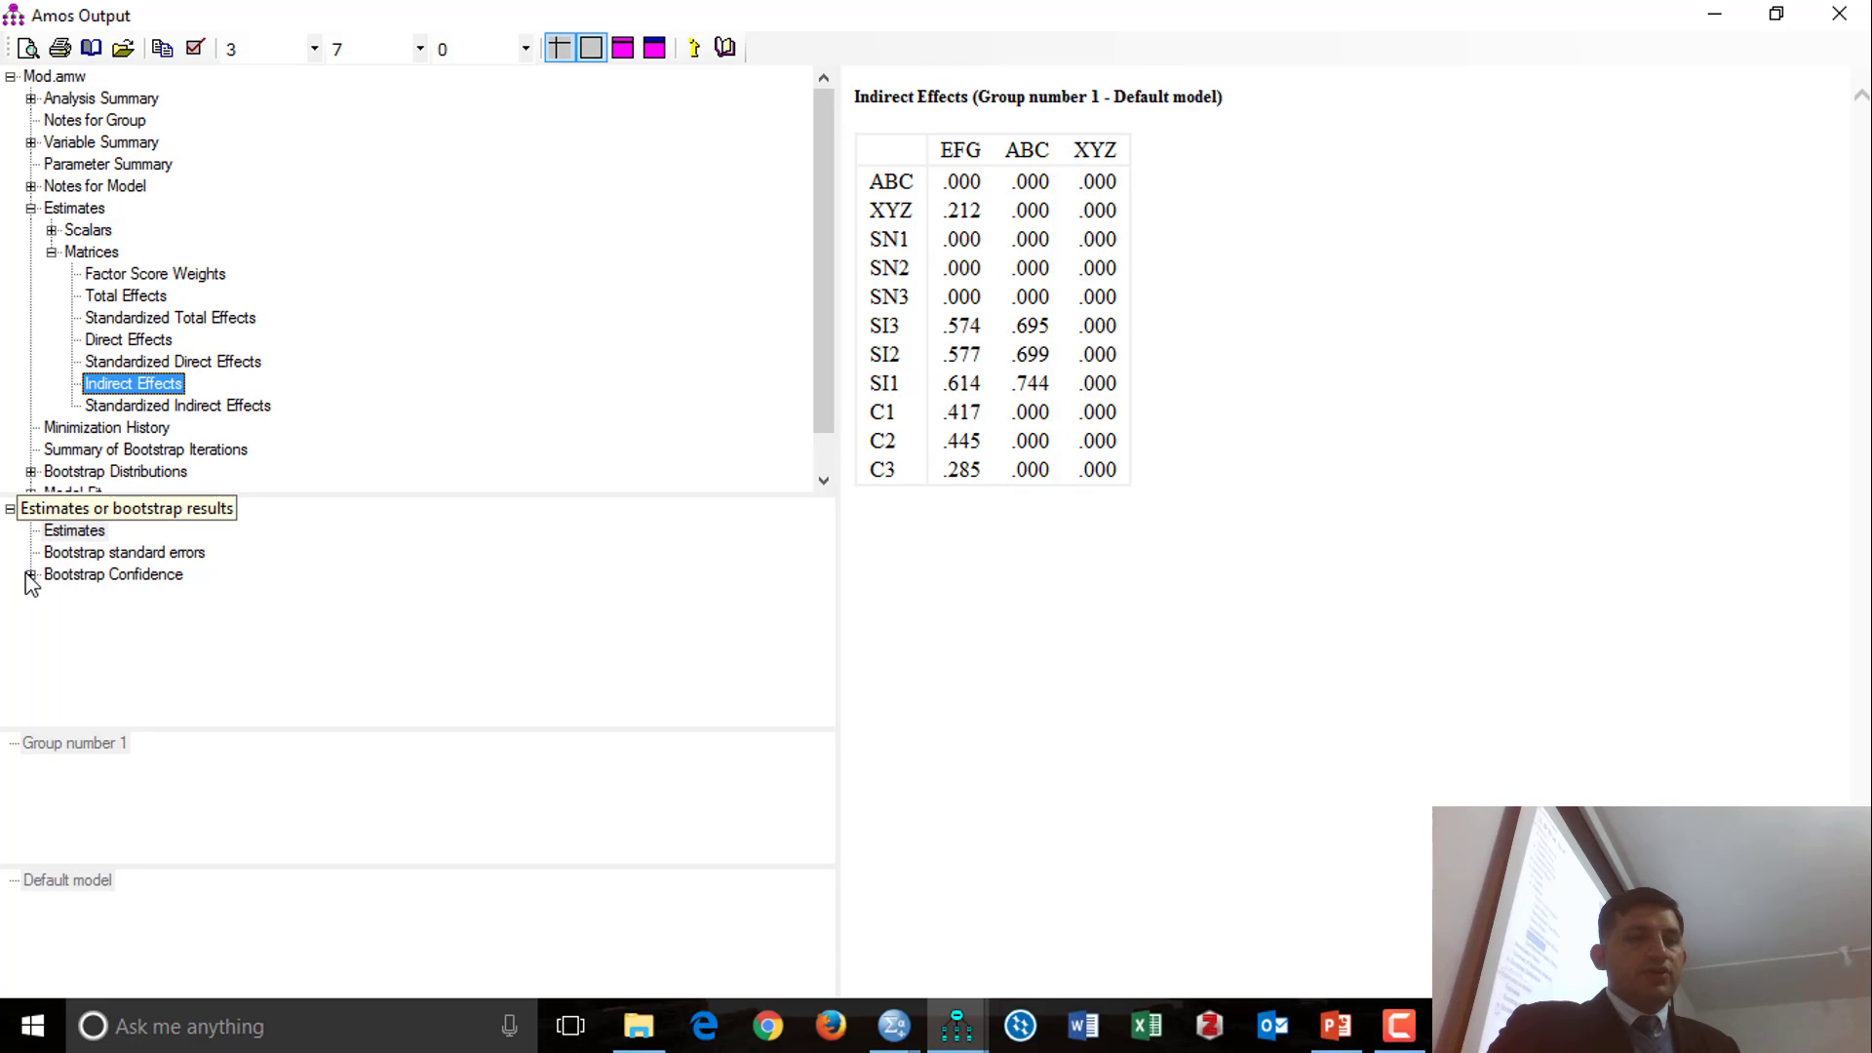
left_click(30, 574)
left_click(52, 596)
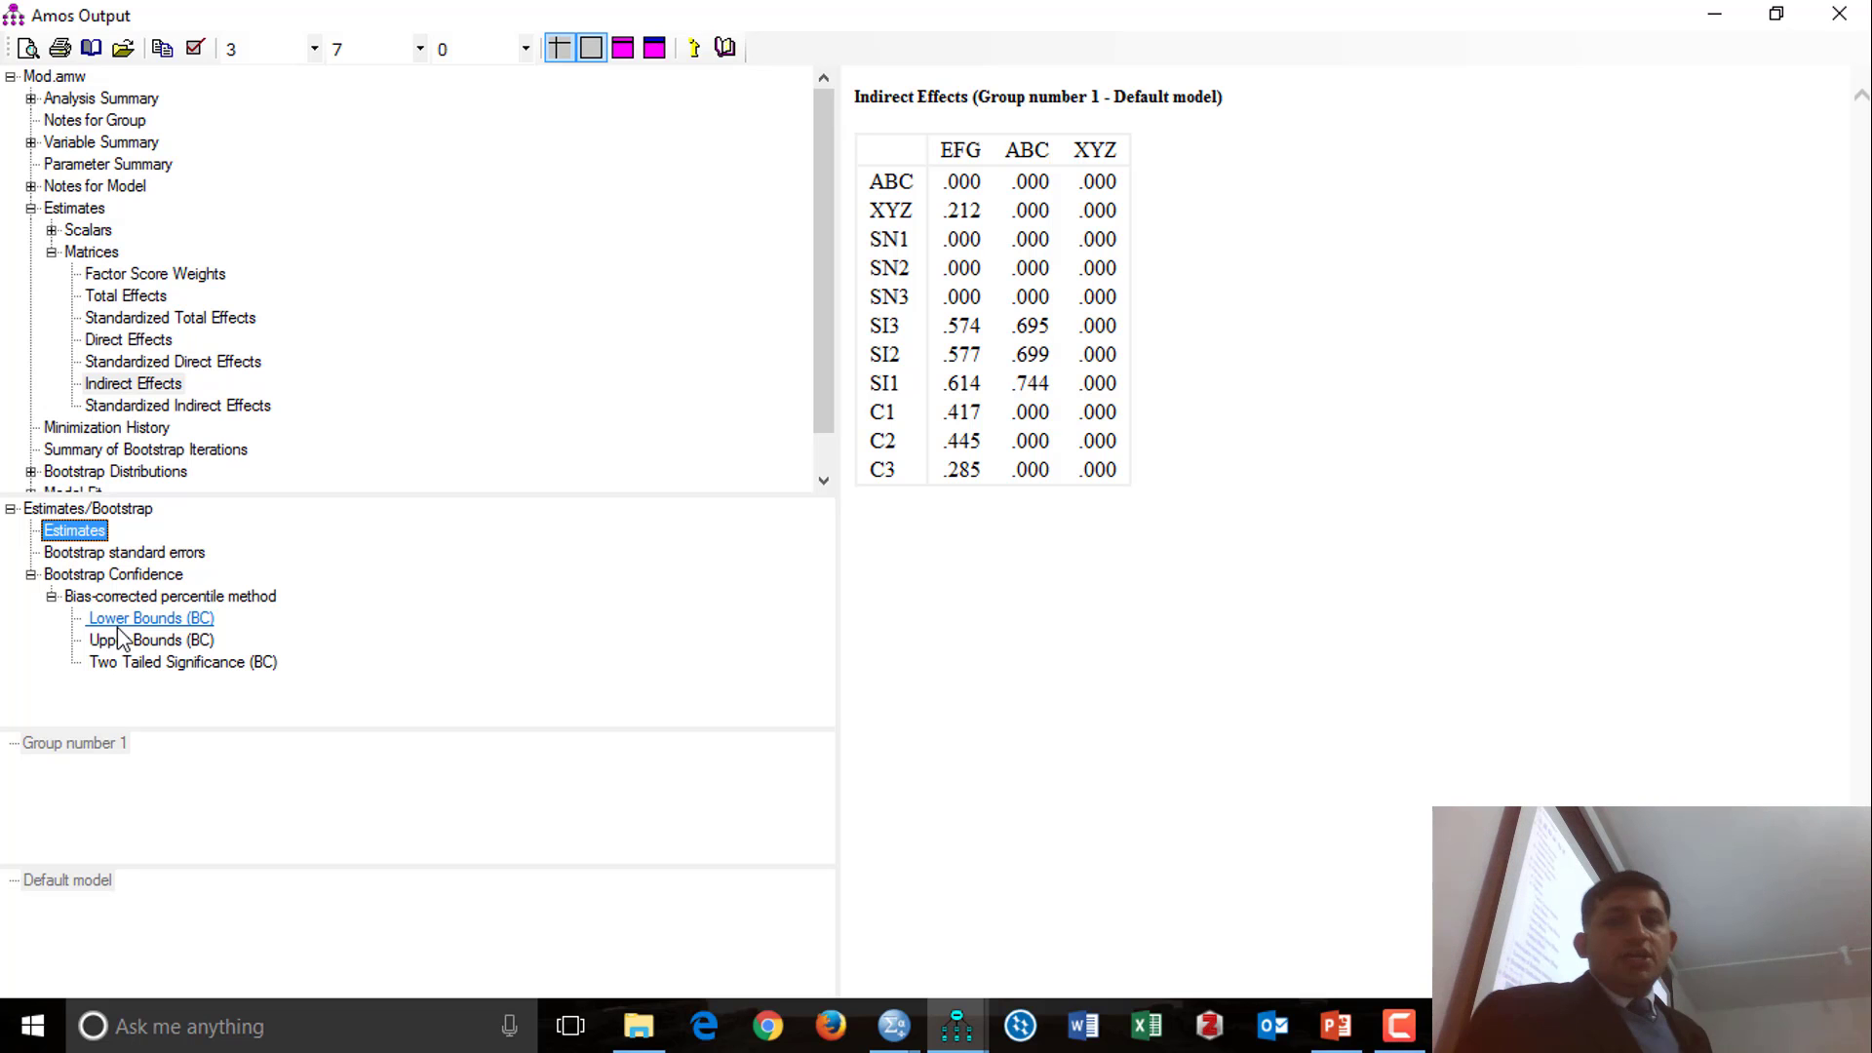
left_click(1839, 13)
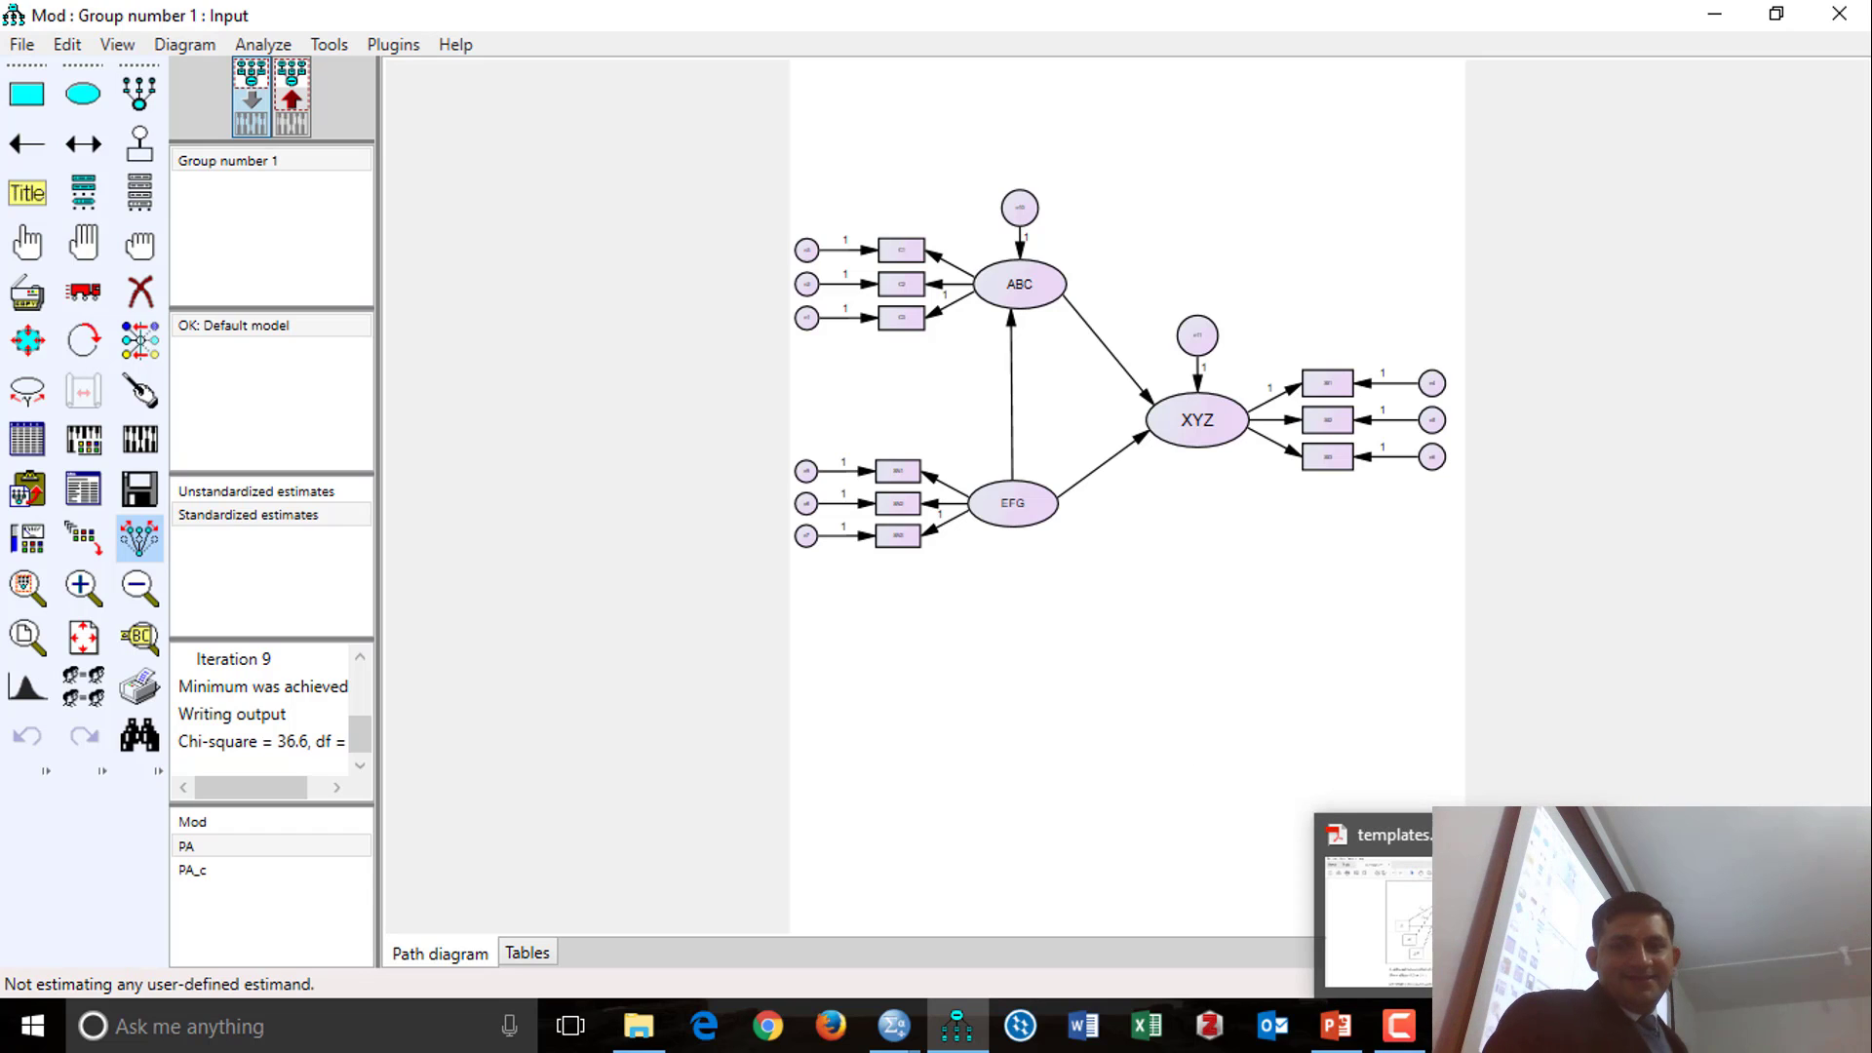
left_click(1404, 1035)
left_click(1404, 1036)
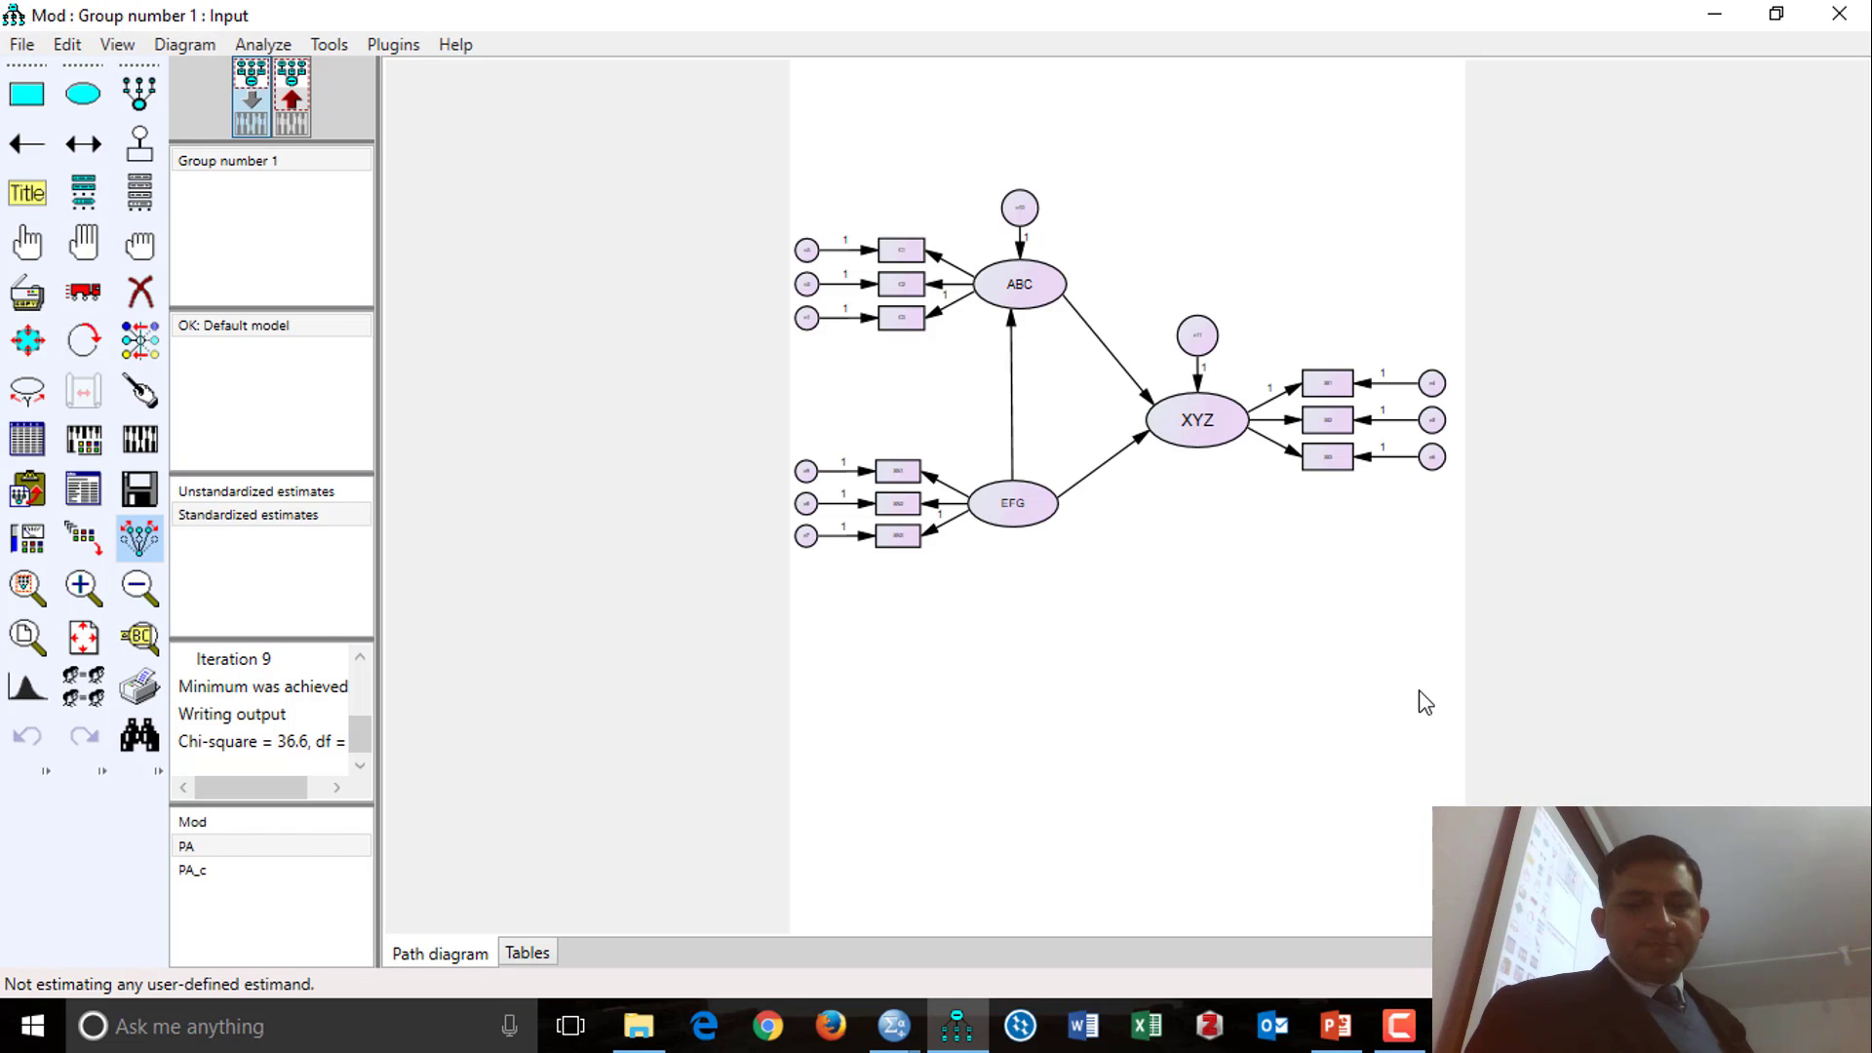
key("alt+Tab")
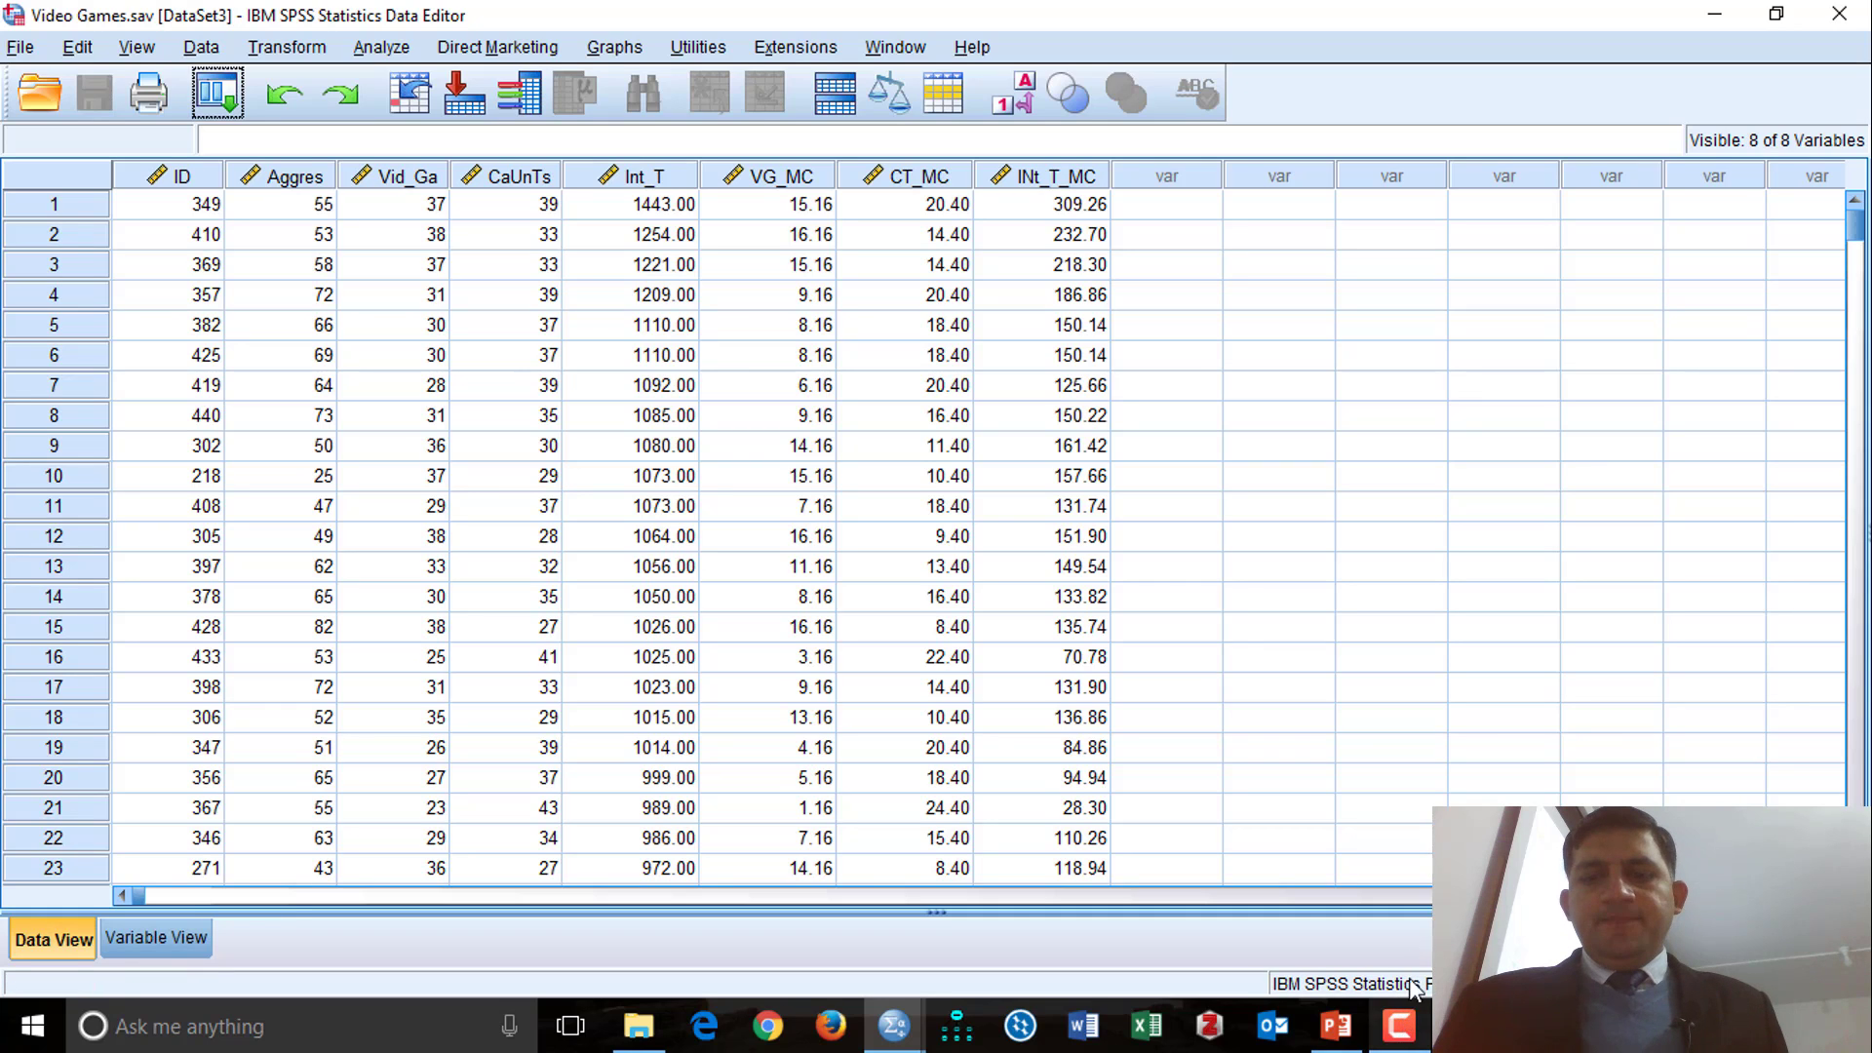
left_click(1399, 1029)
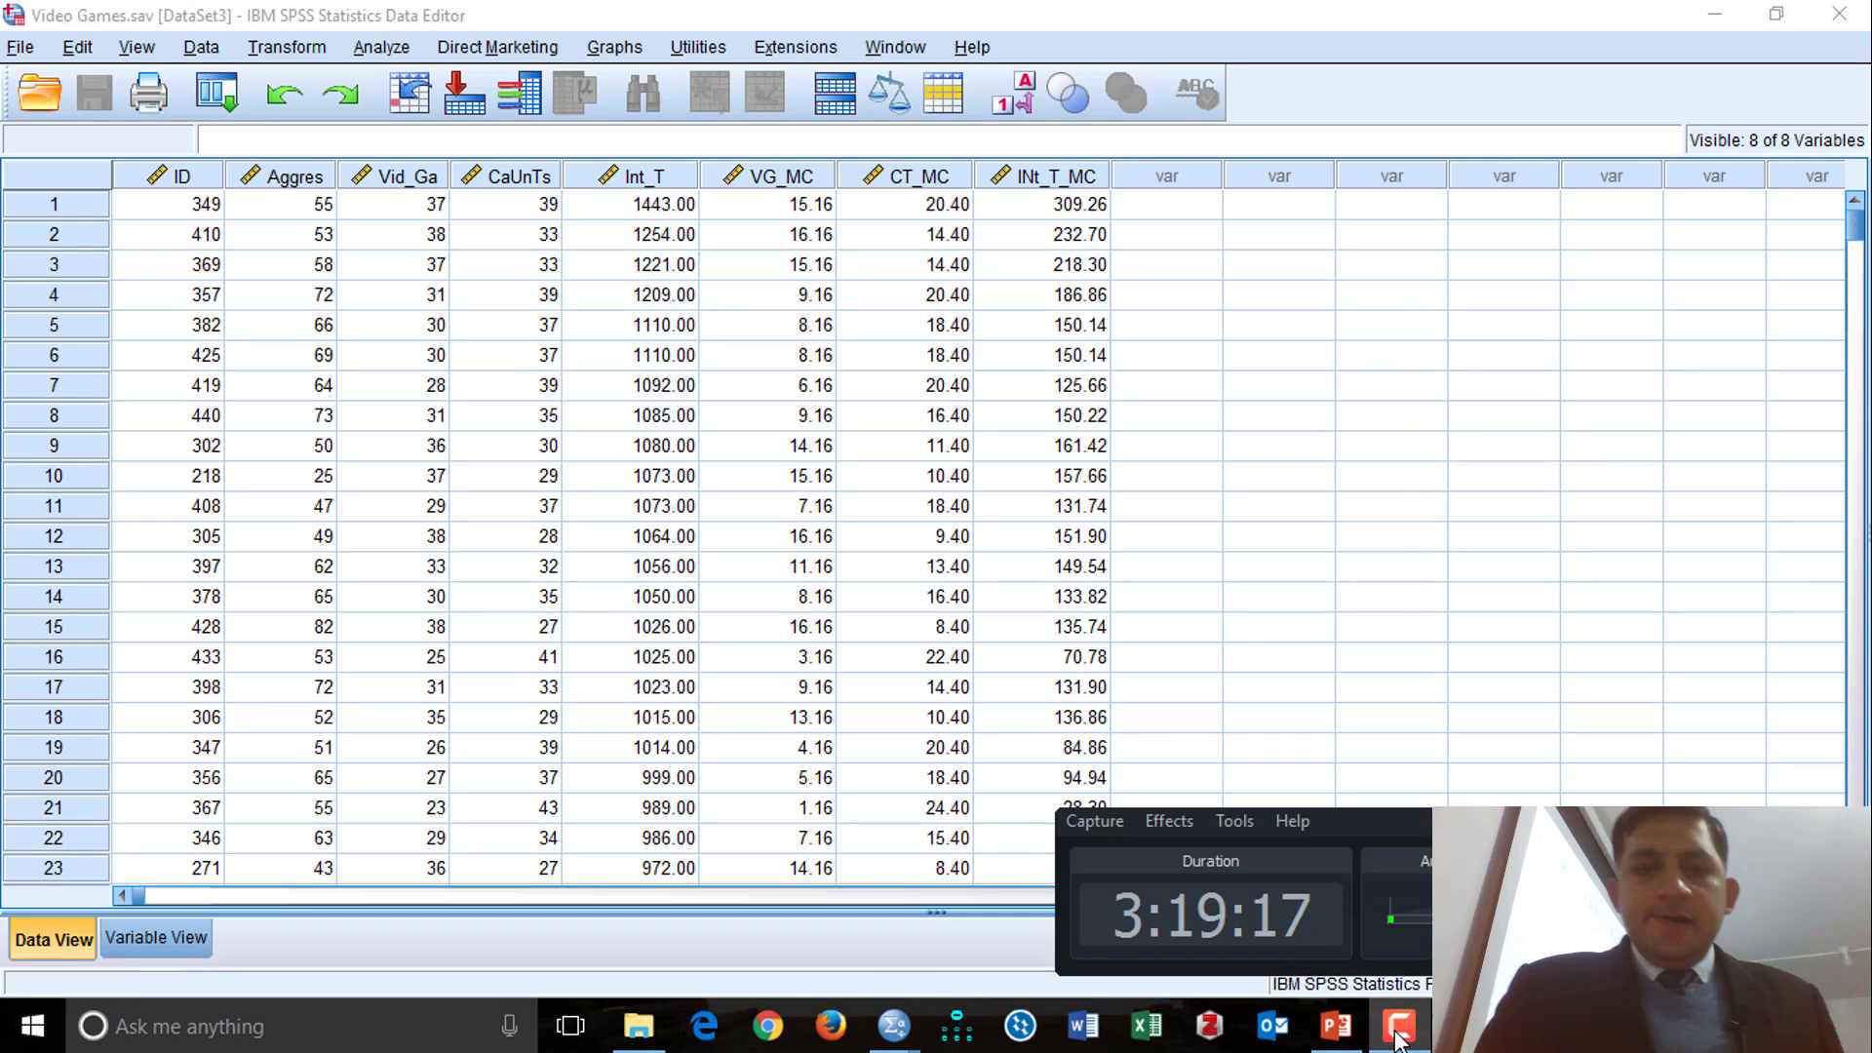
left_click(1398, 1029)
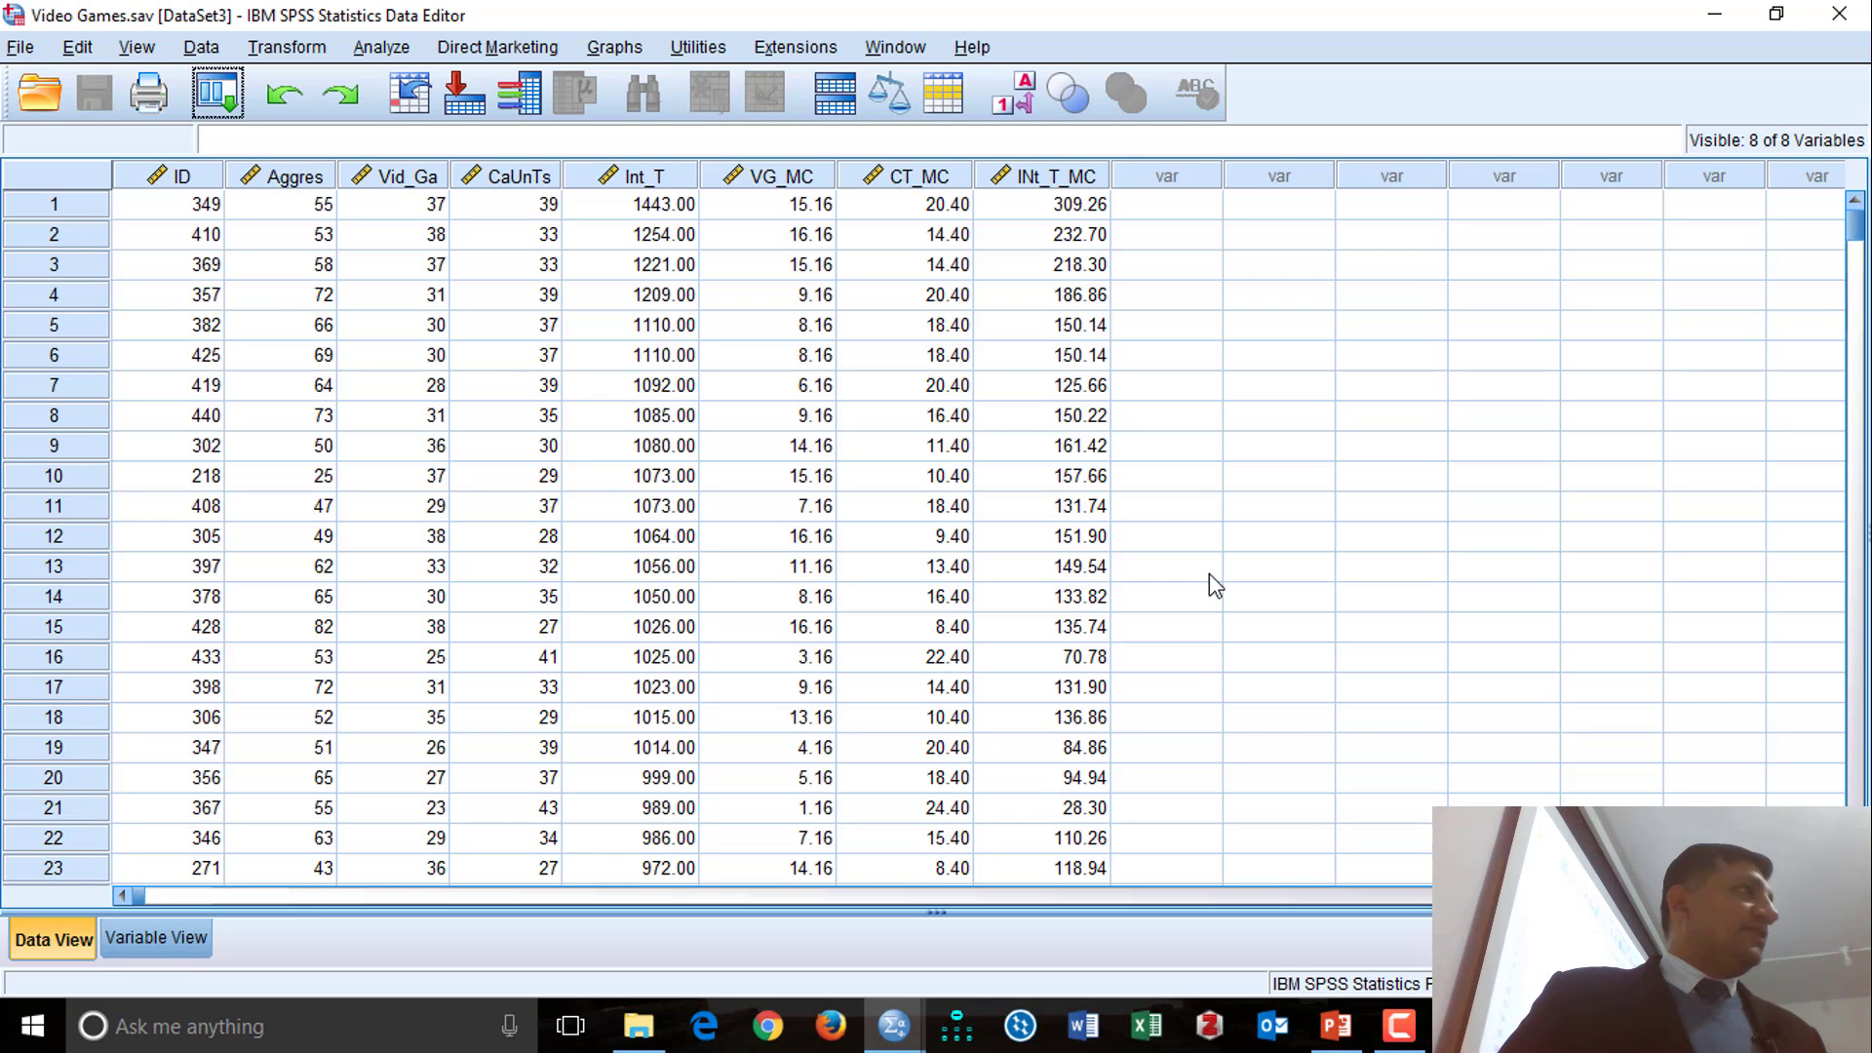
Step: Switch to the PowerPoint workshop presentation and start the slide show from the "Mediation & Moderation Analysis in AMOS" slide
left_click(1335, 1026)
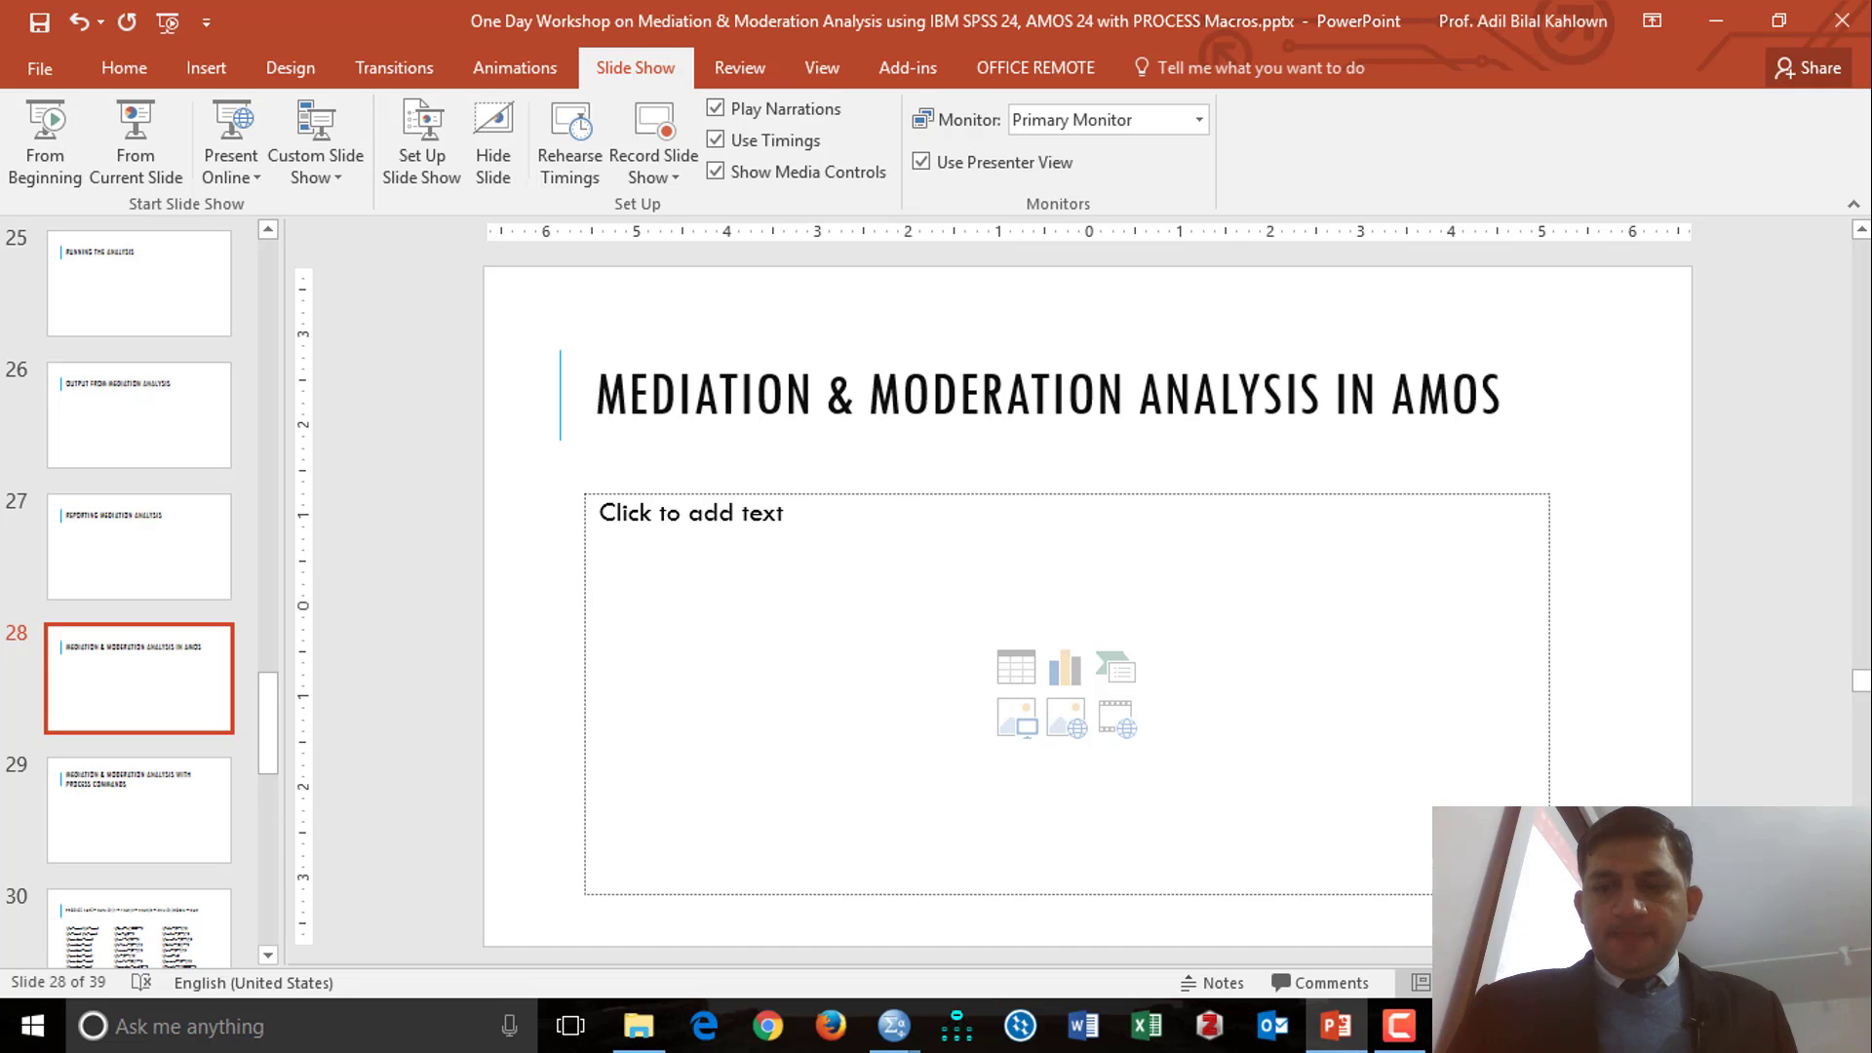
key("shift+F5")
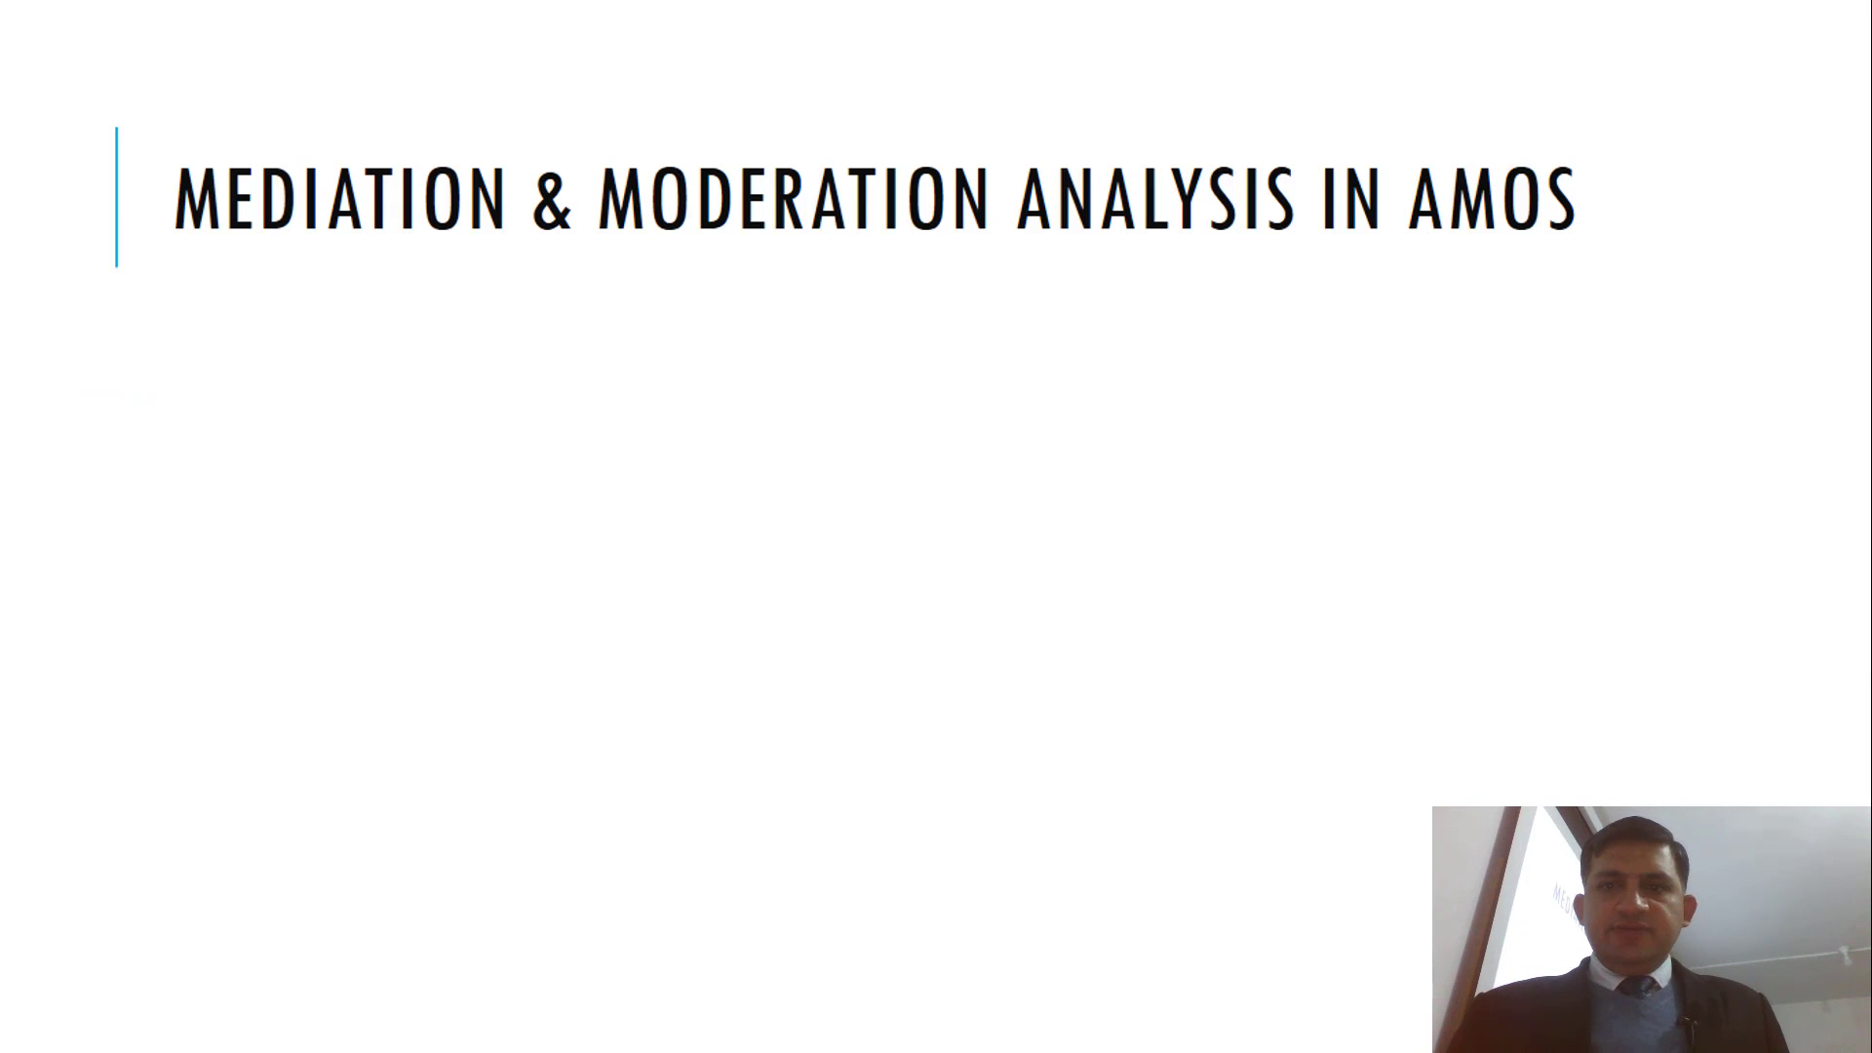
Step: Advance the slide show to the slide listing the PROCESS command syntax and its options
key("Right")
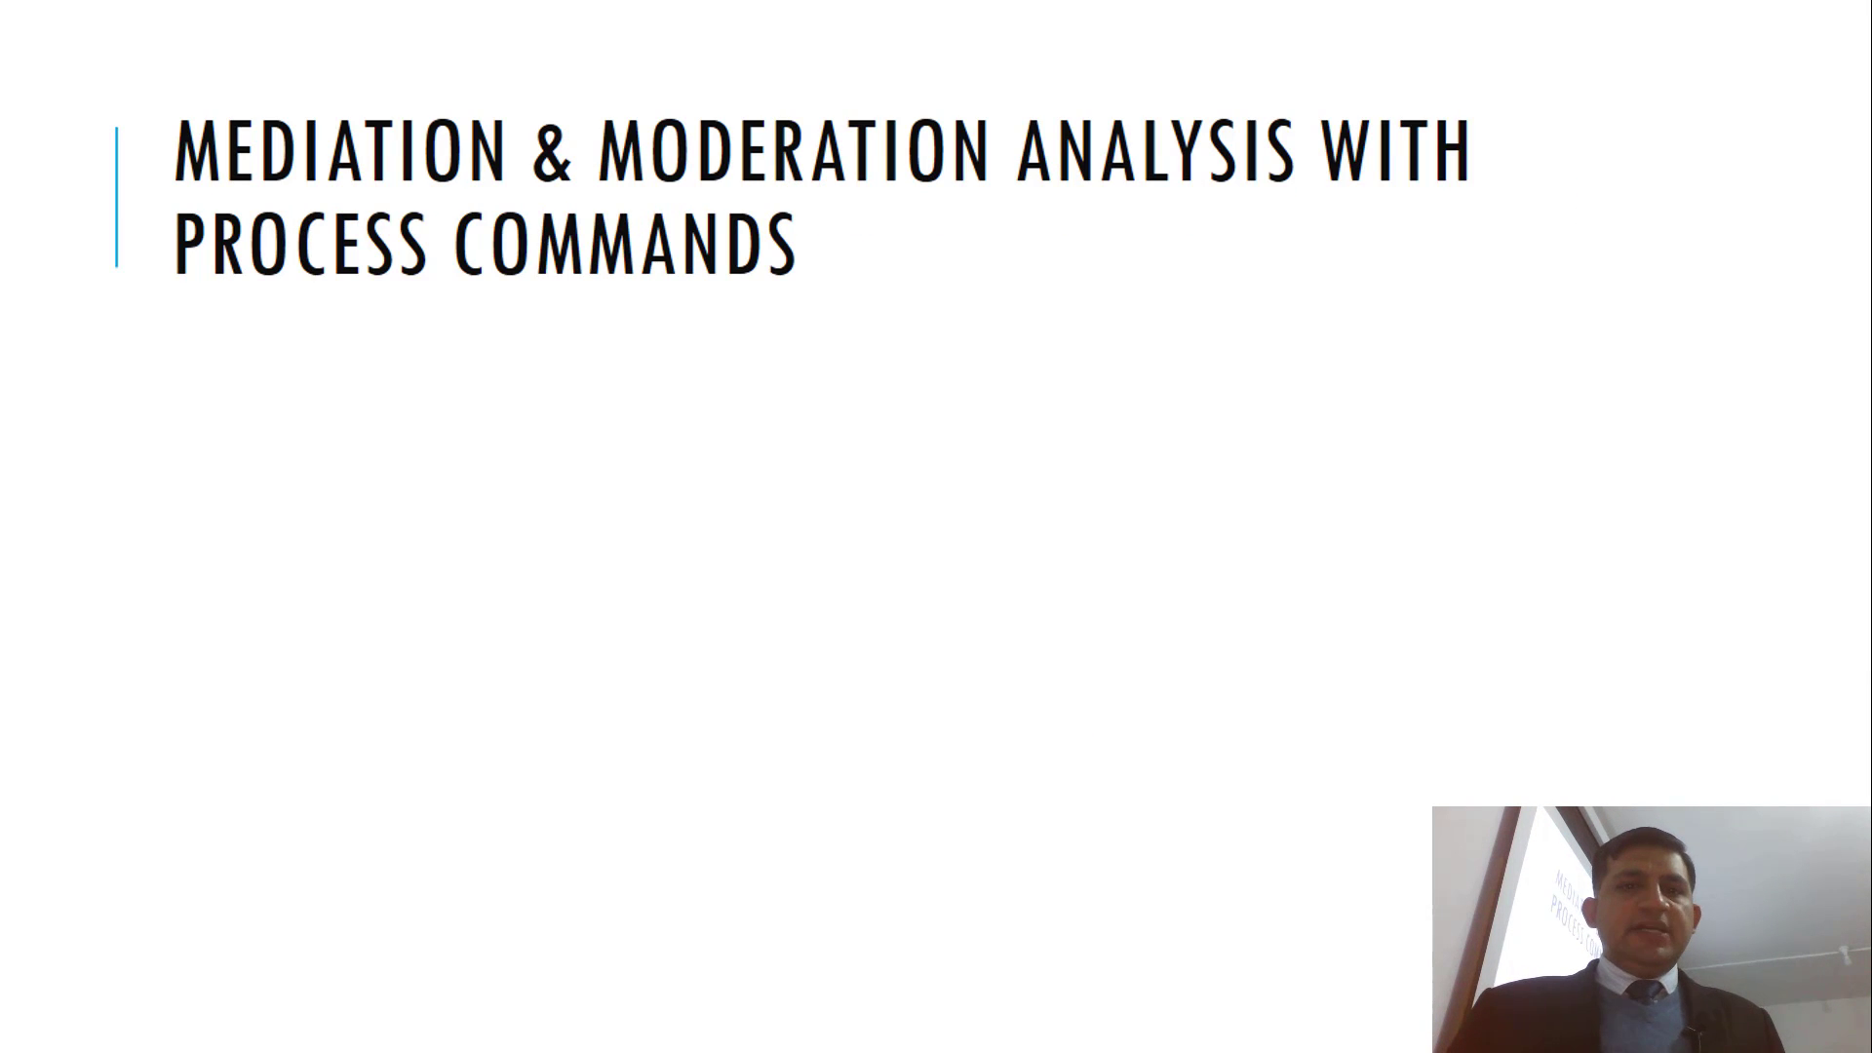
key("Right")
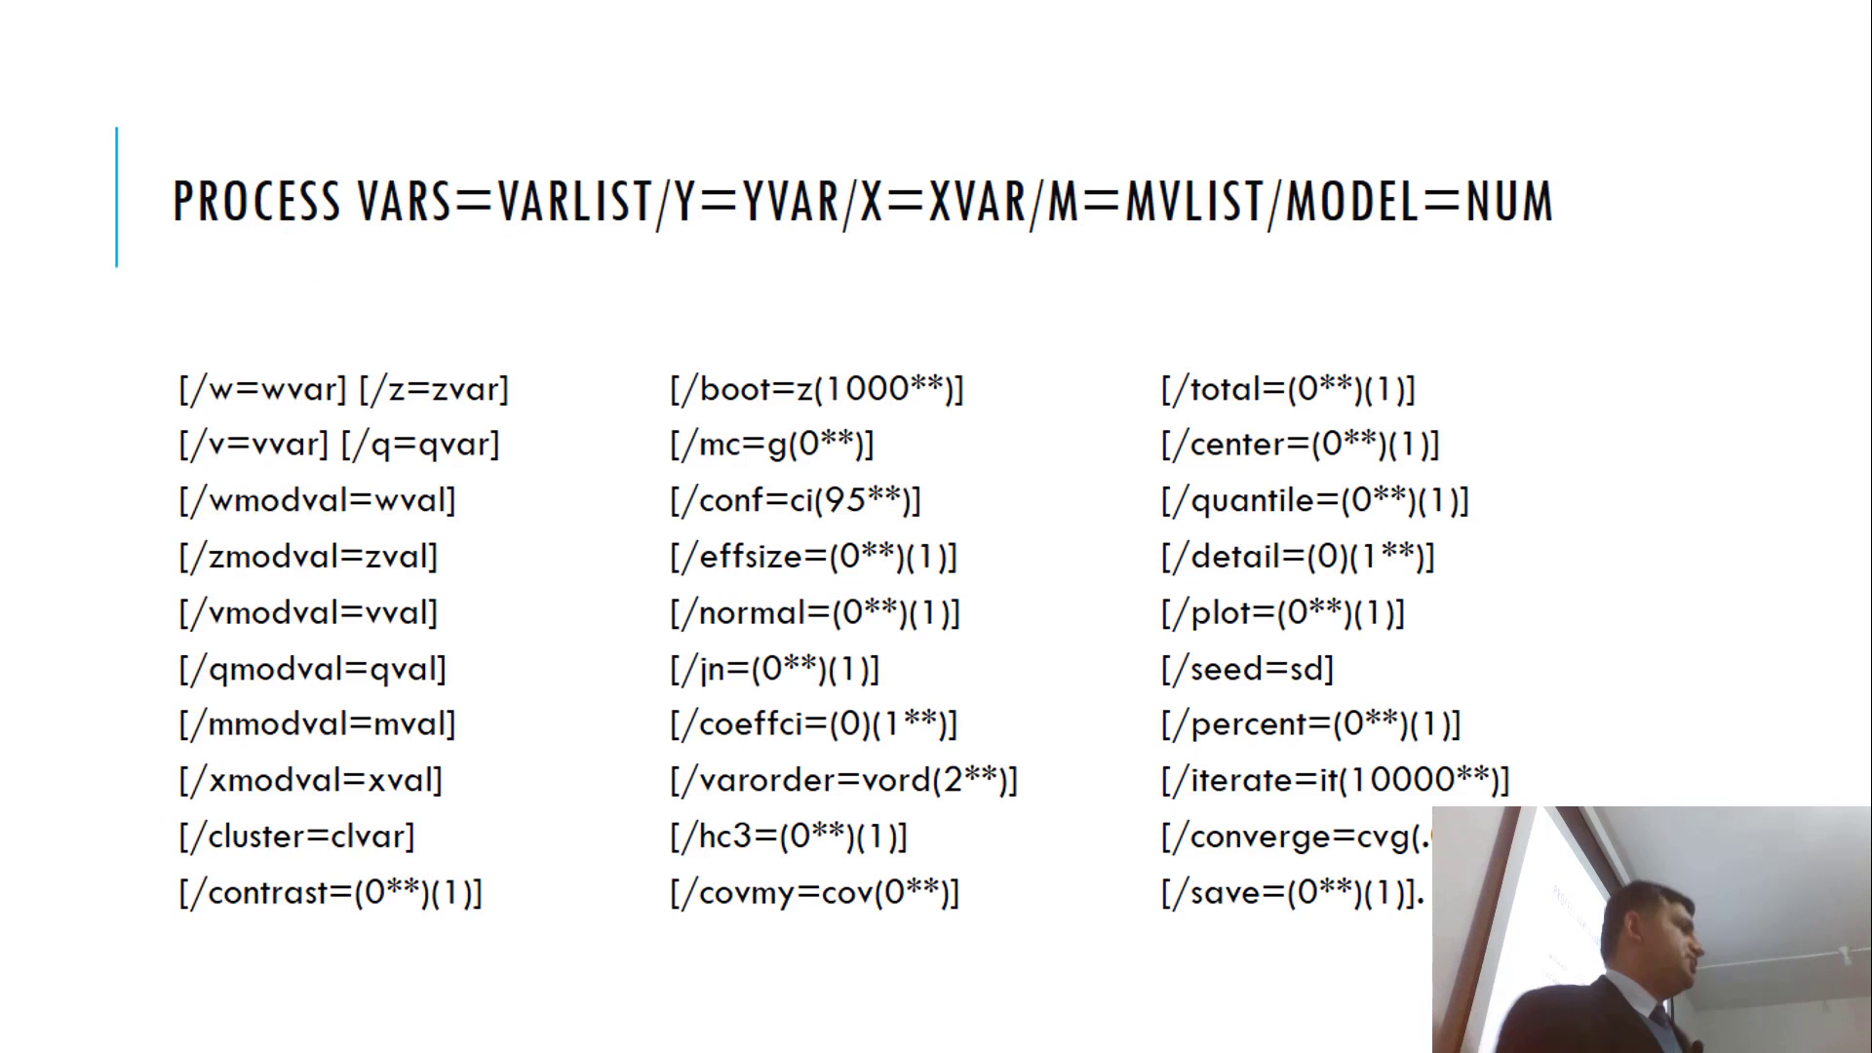
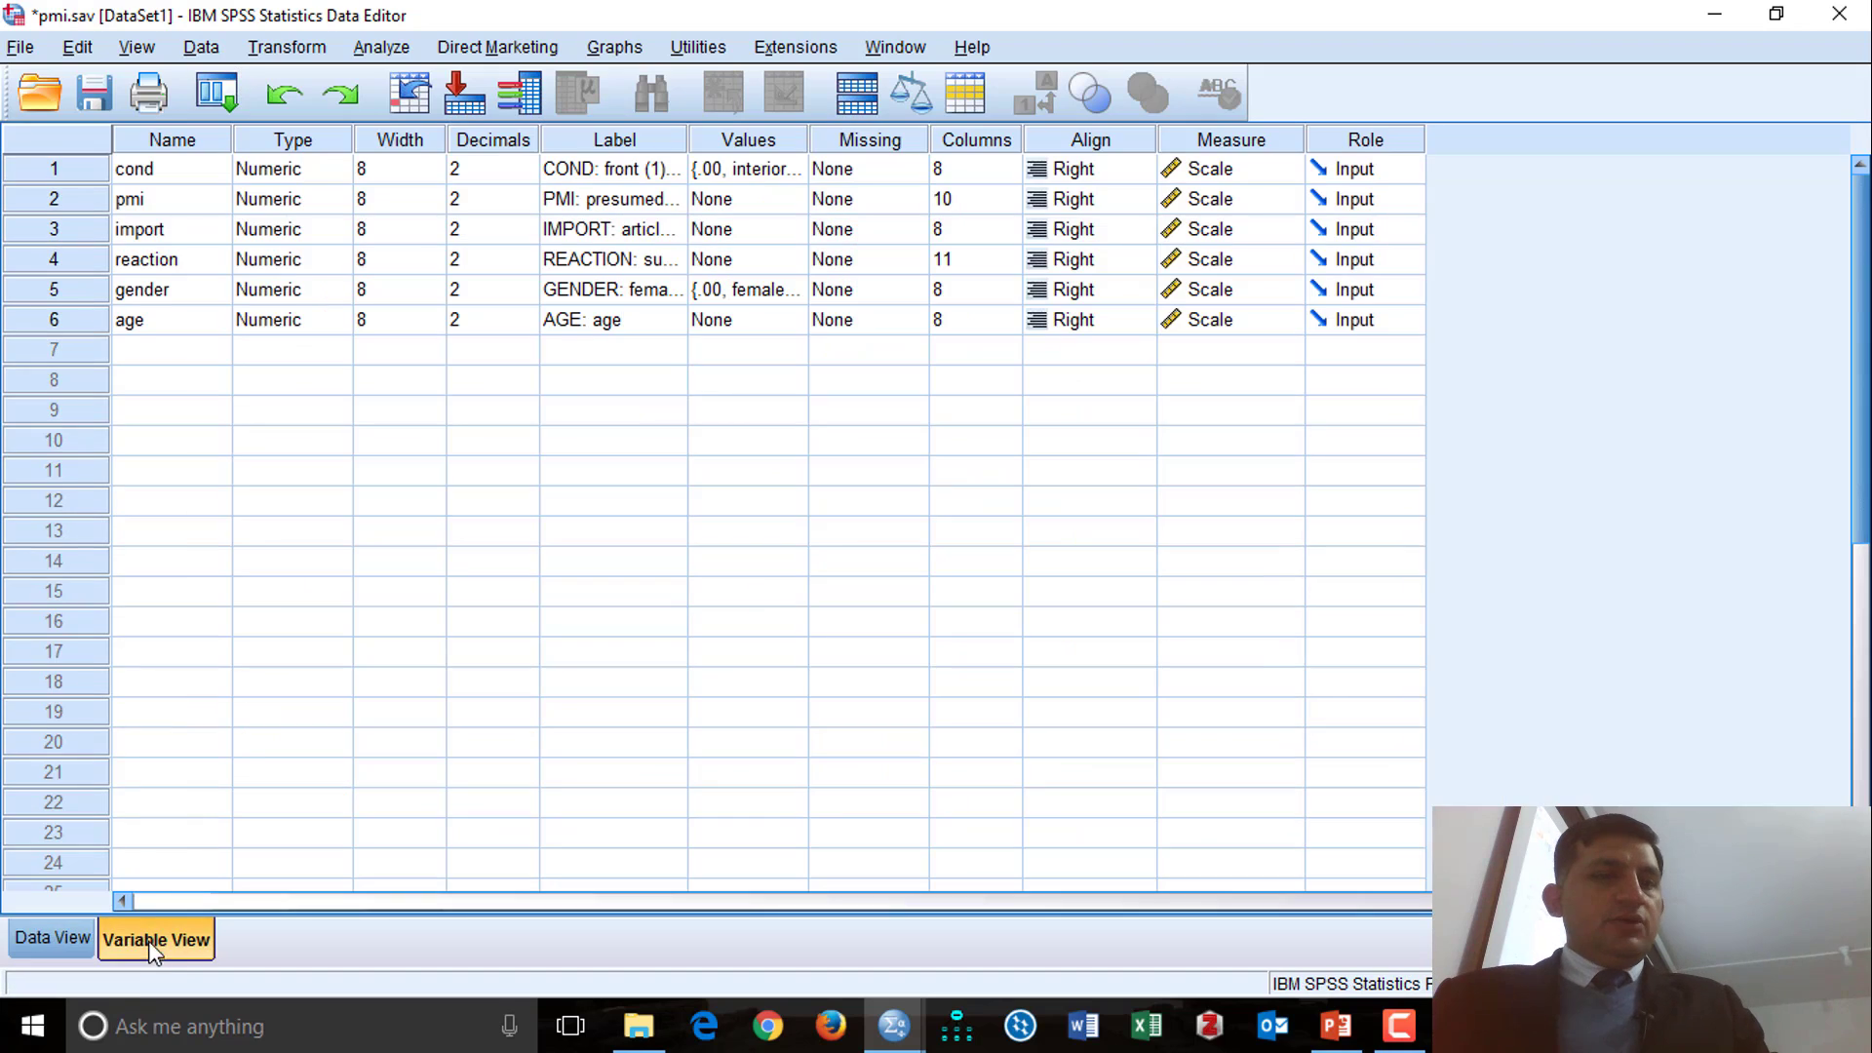
Step: In the SPSS variable list of pmi.sav, rename cond to con and re-enter the second variable's name as pmi
left_click(179, 172)
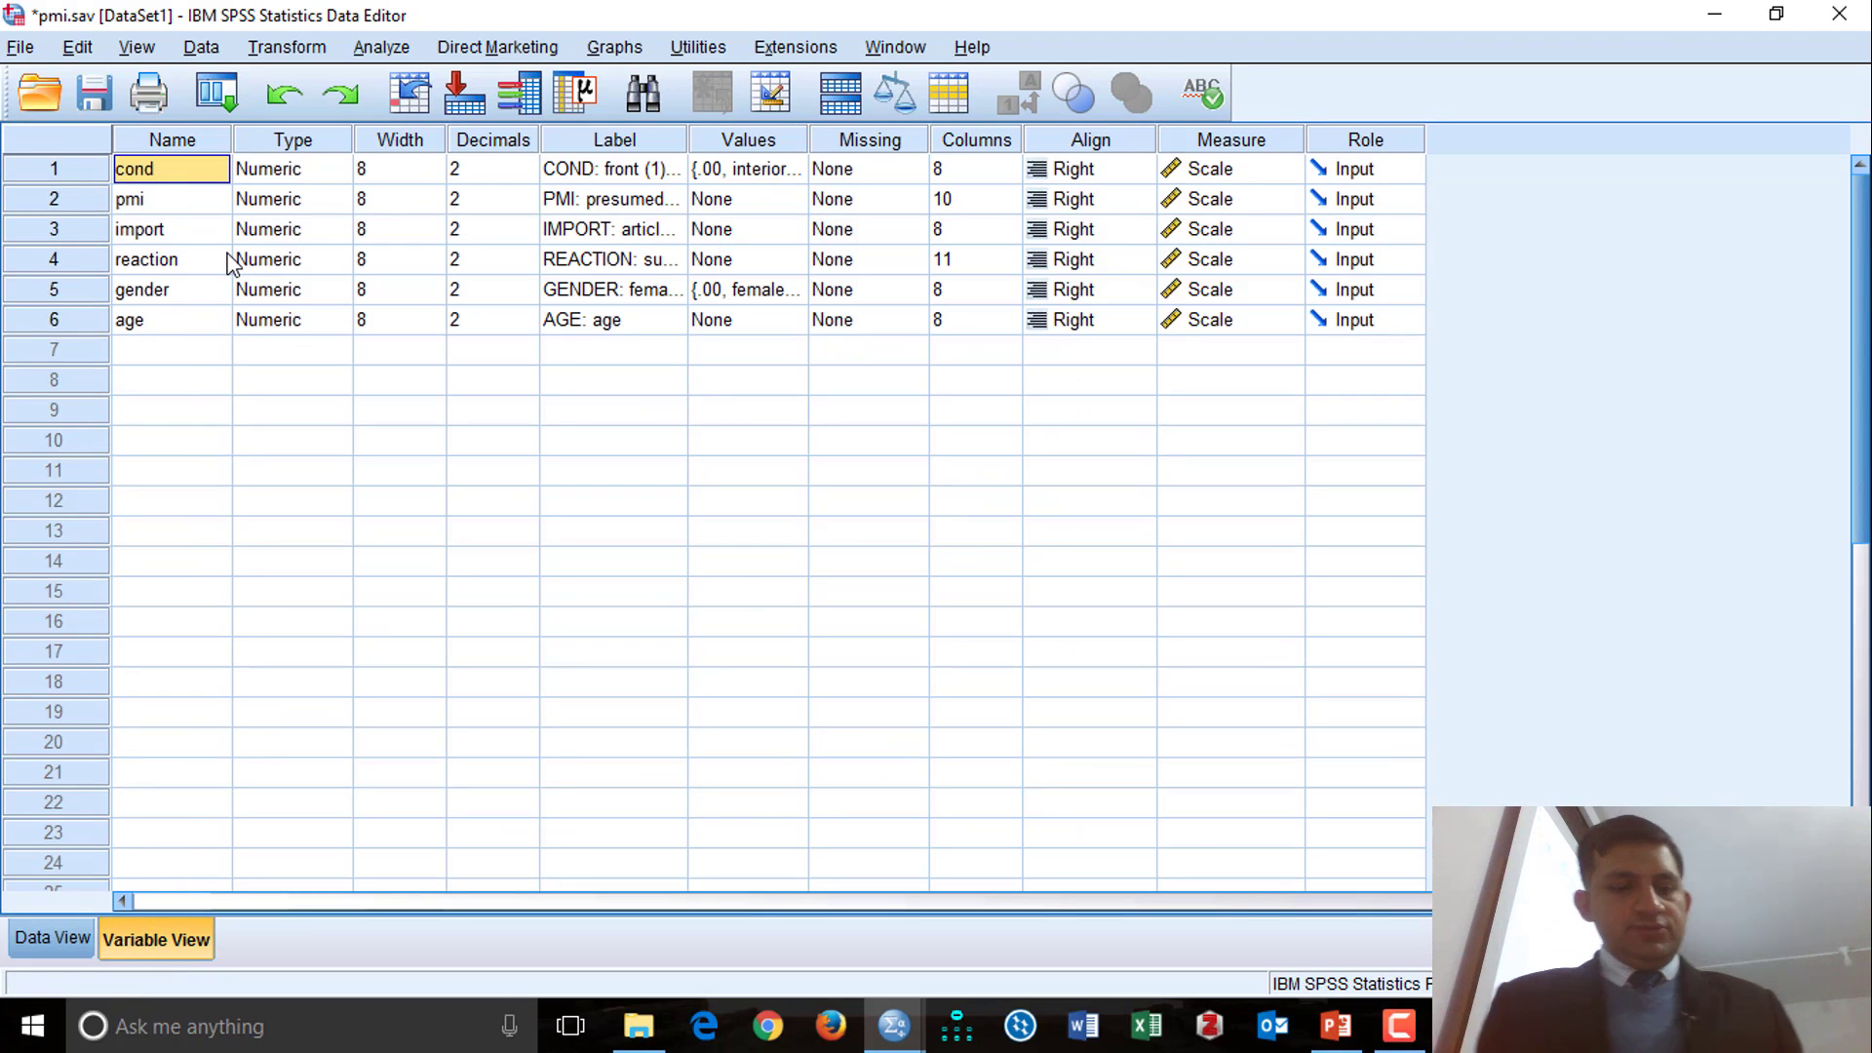
type("Con")
key("Return")
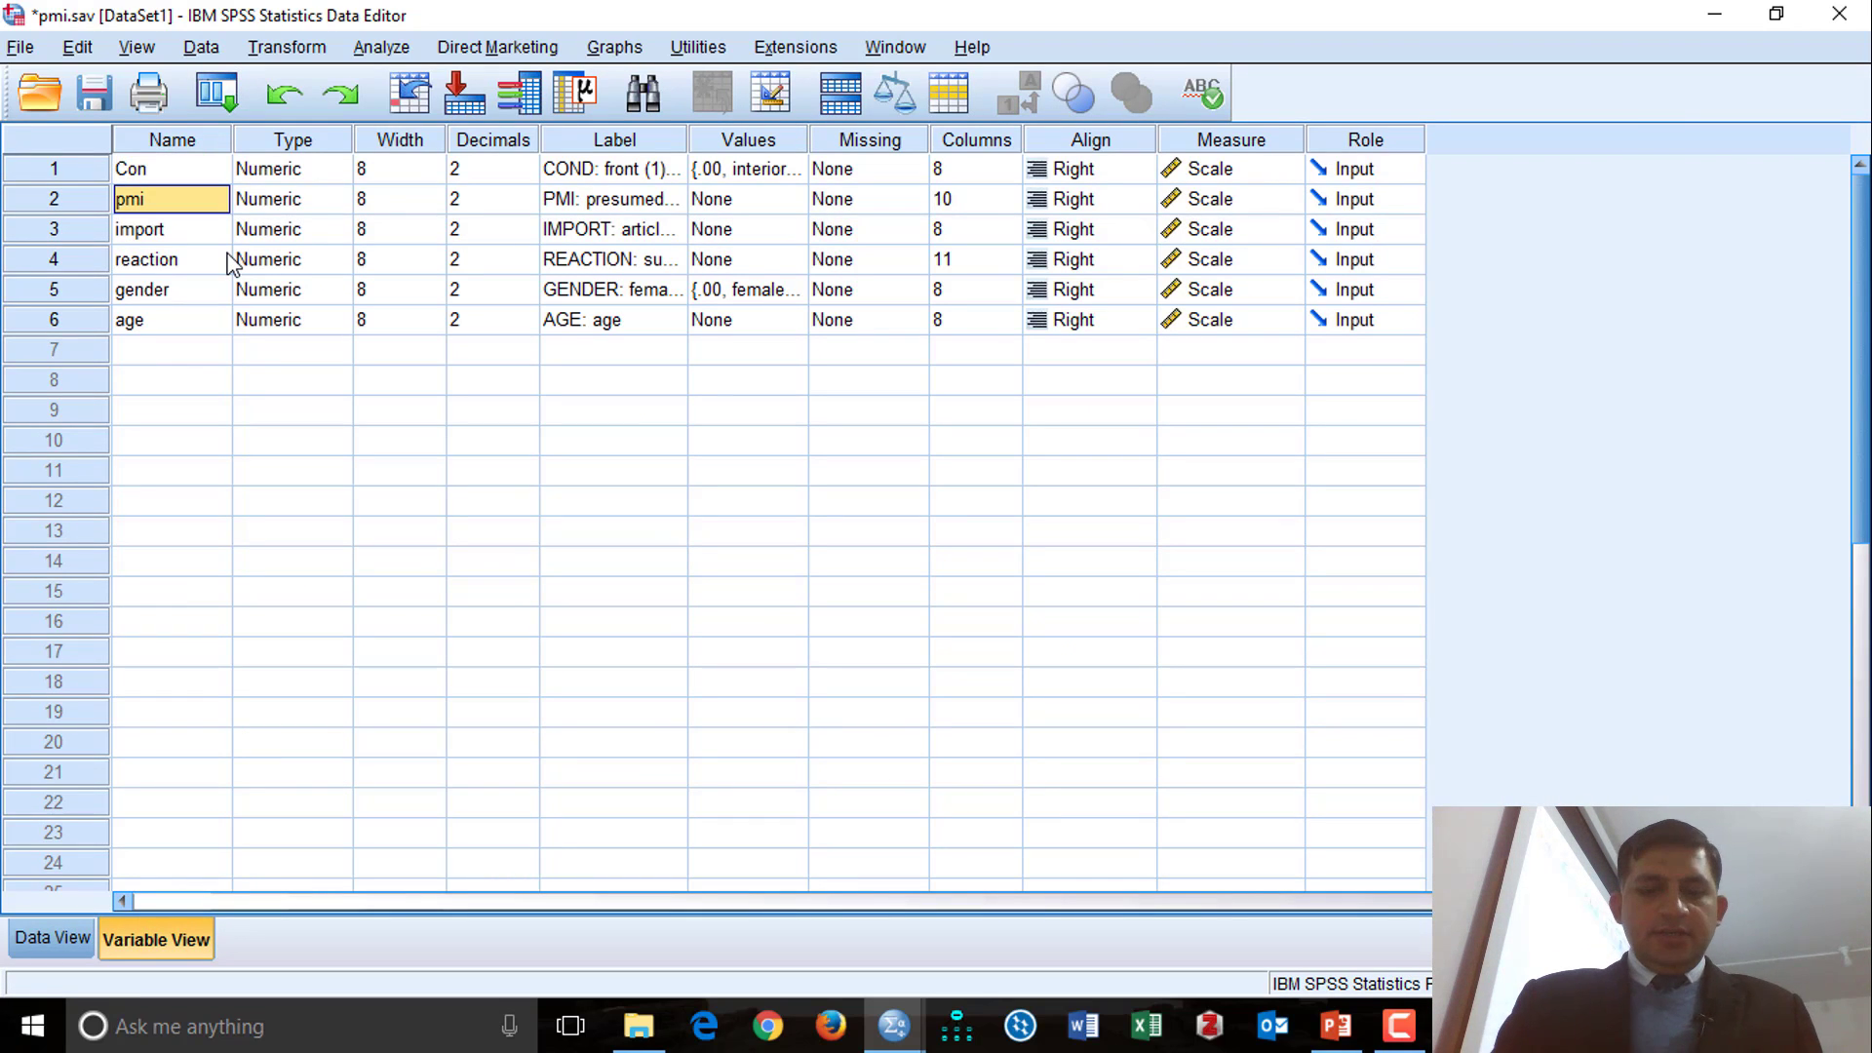
type("PMI")
key("BackSpace")
key("BackSpace")
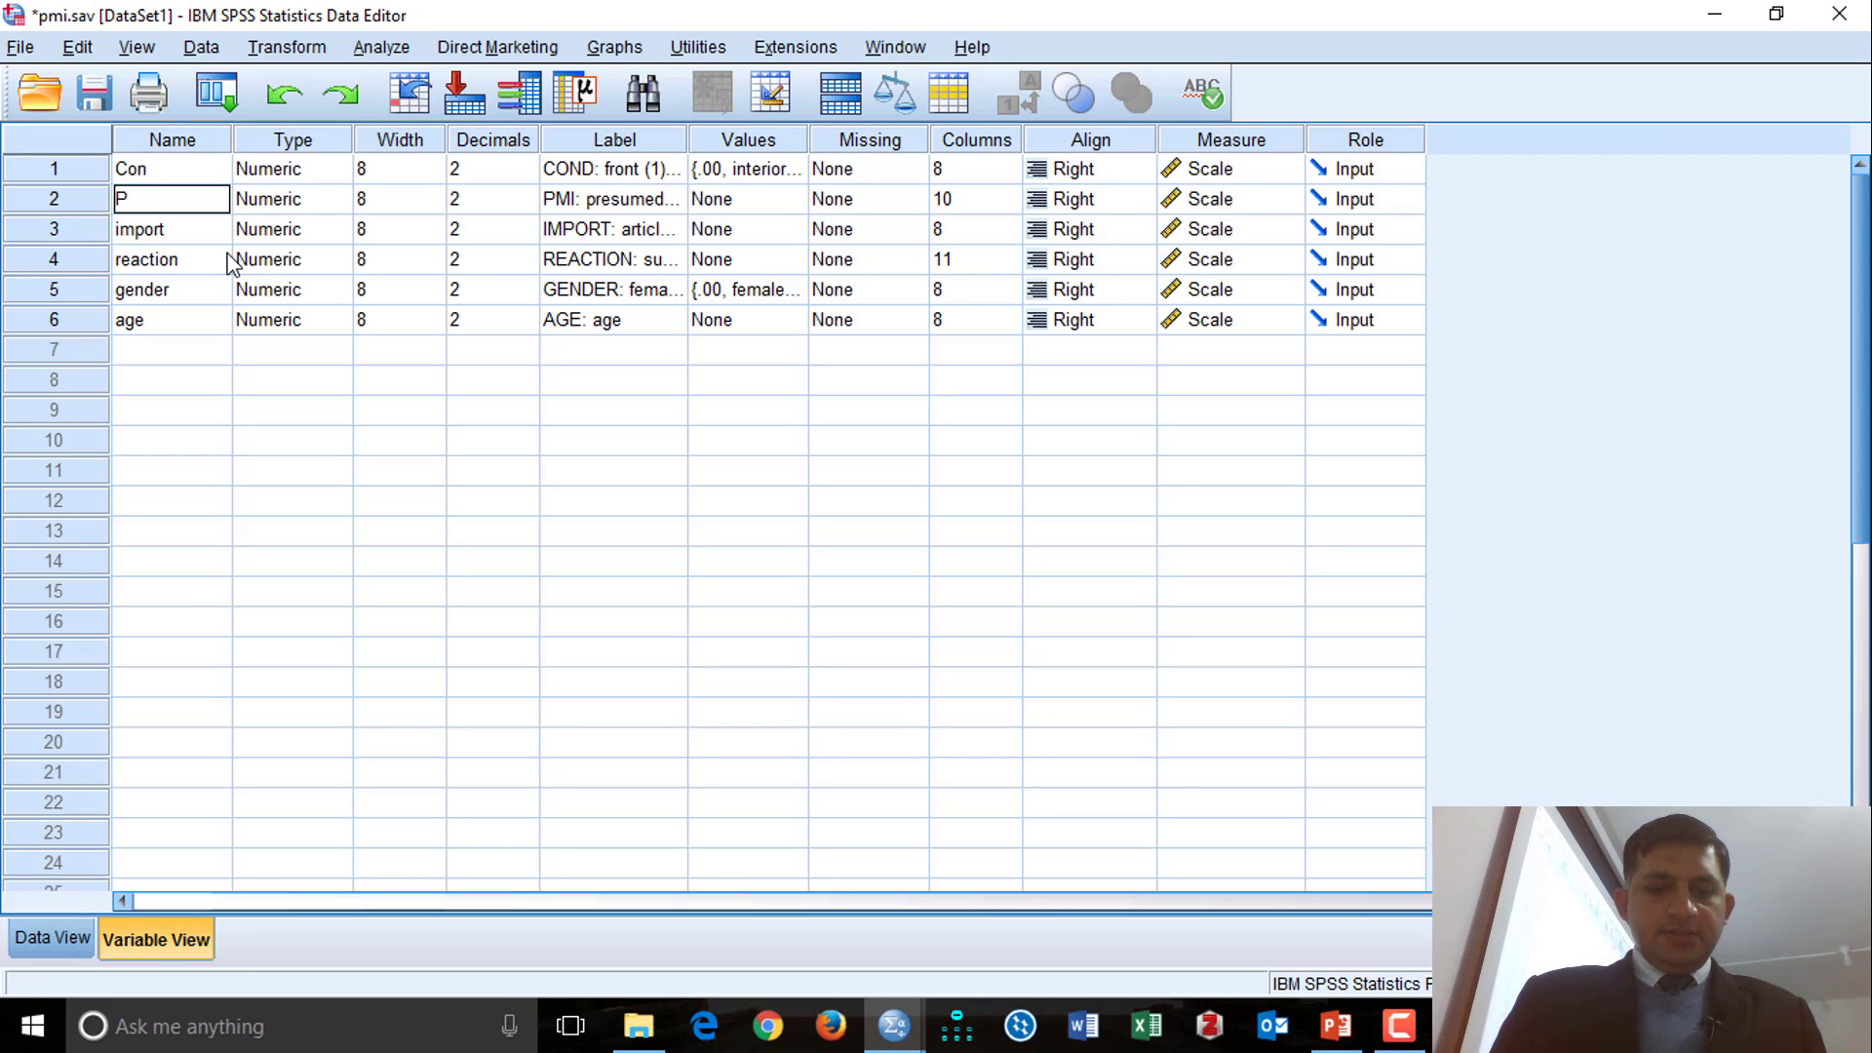
key("BackSpace")
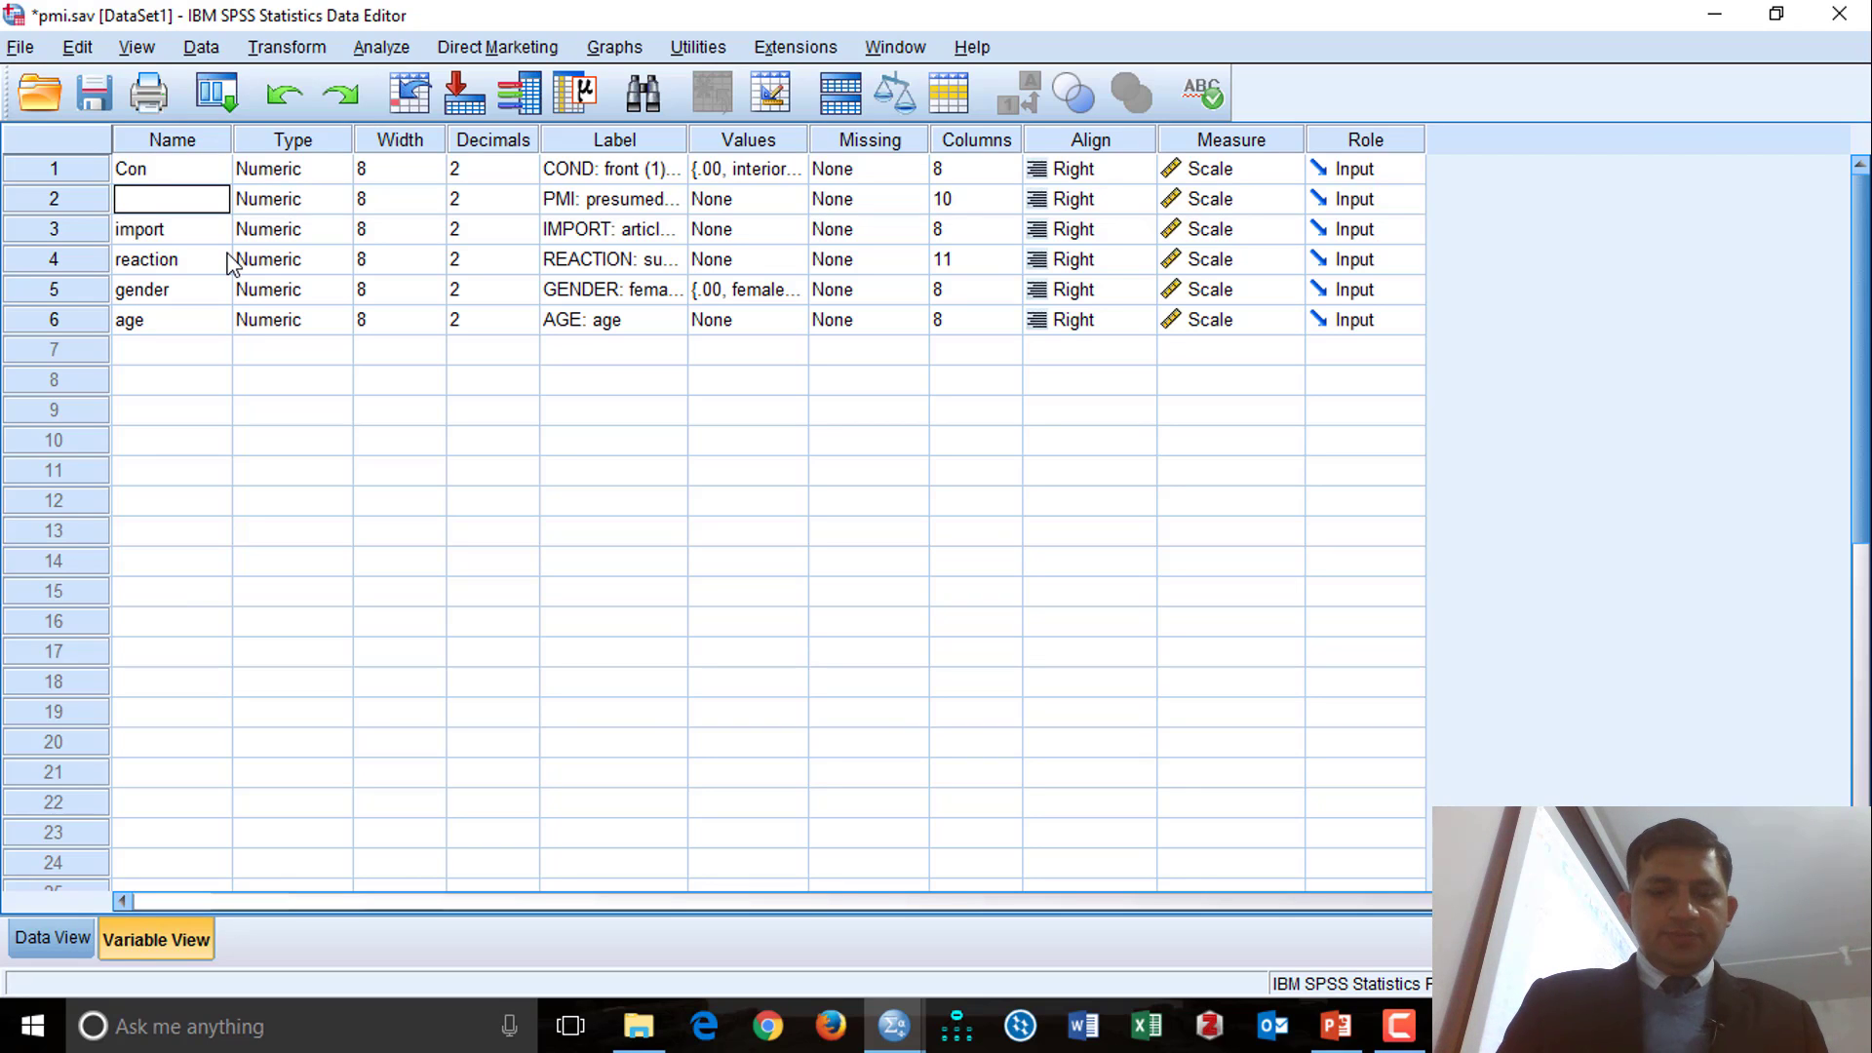
type("pmi")
key("Up")
type("c")
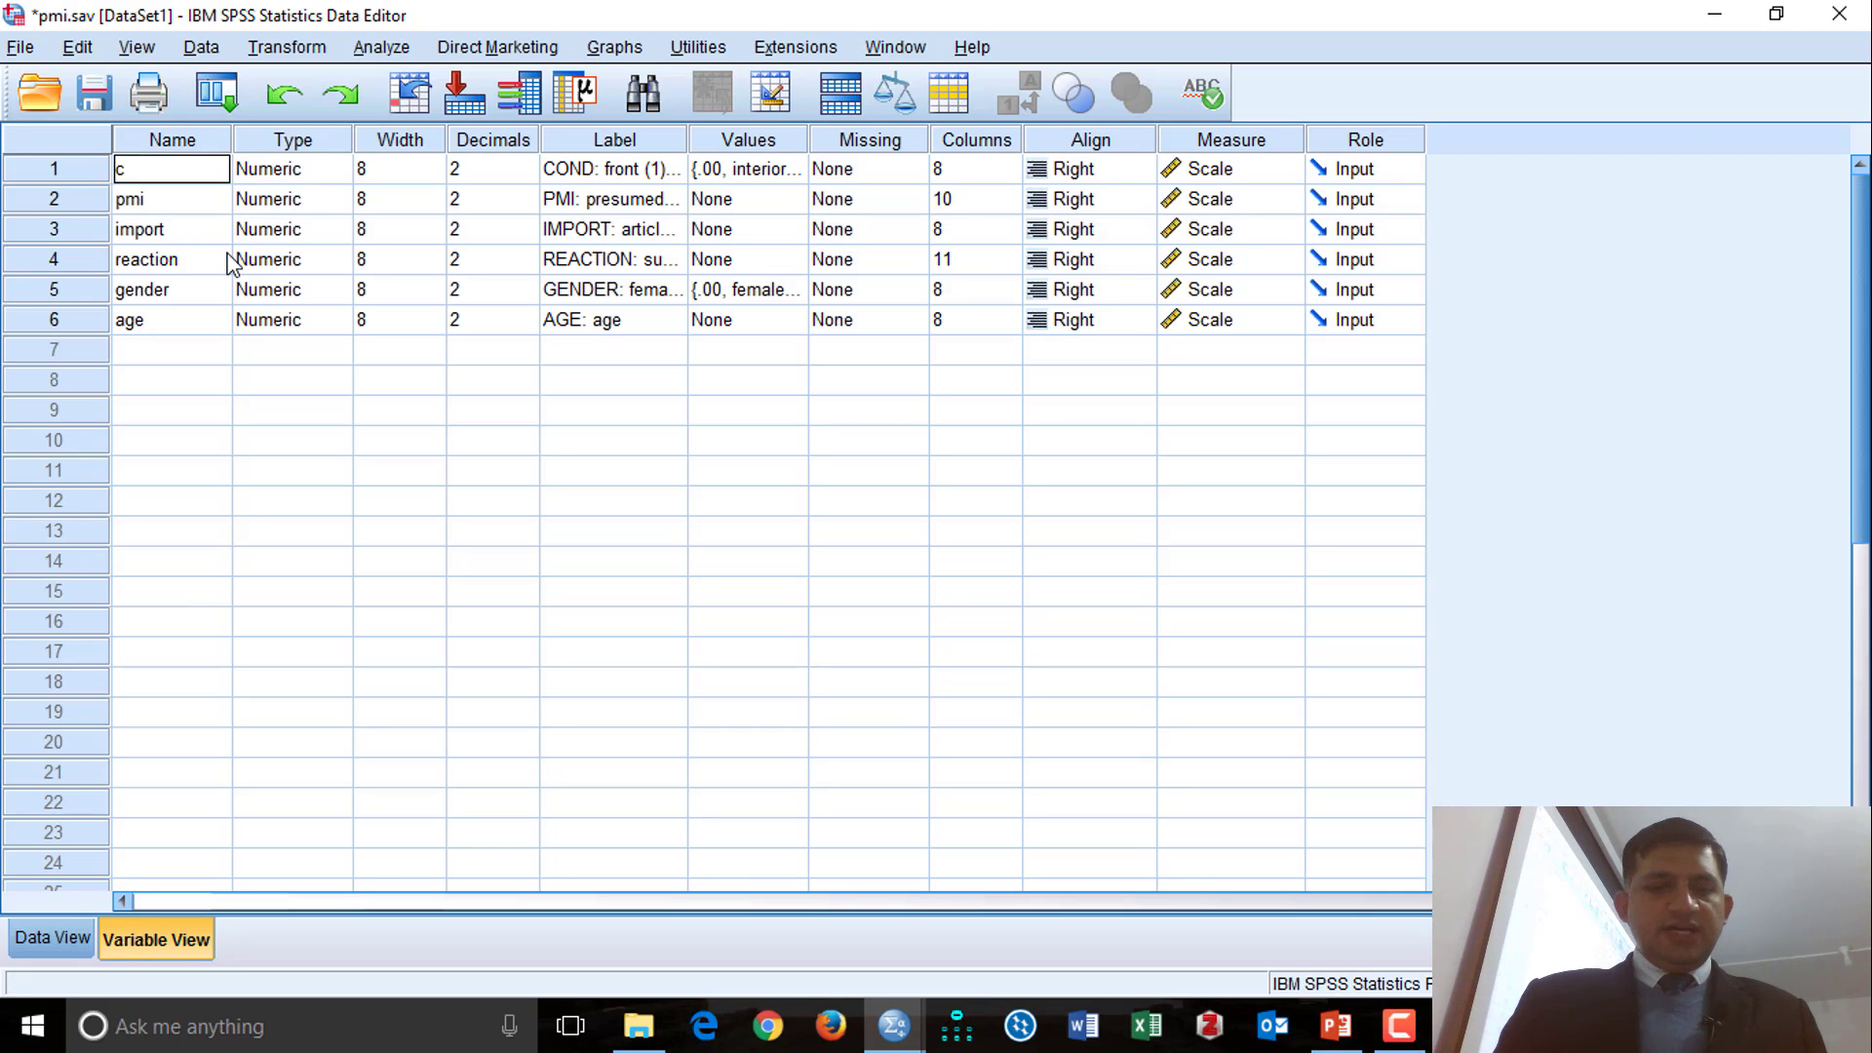
key("Down")
Step: Rename the import variable to imp and the reaction variable to rea
key("Down")
type("imp")
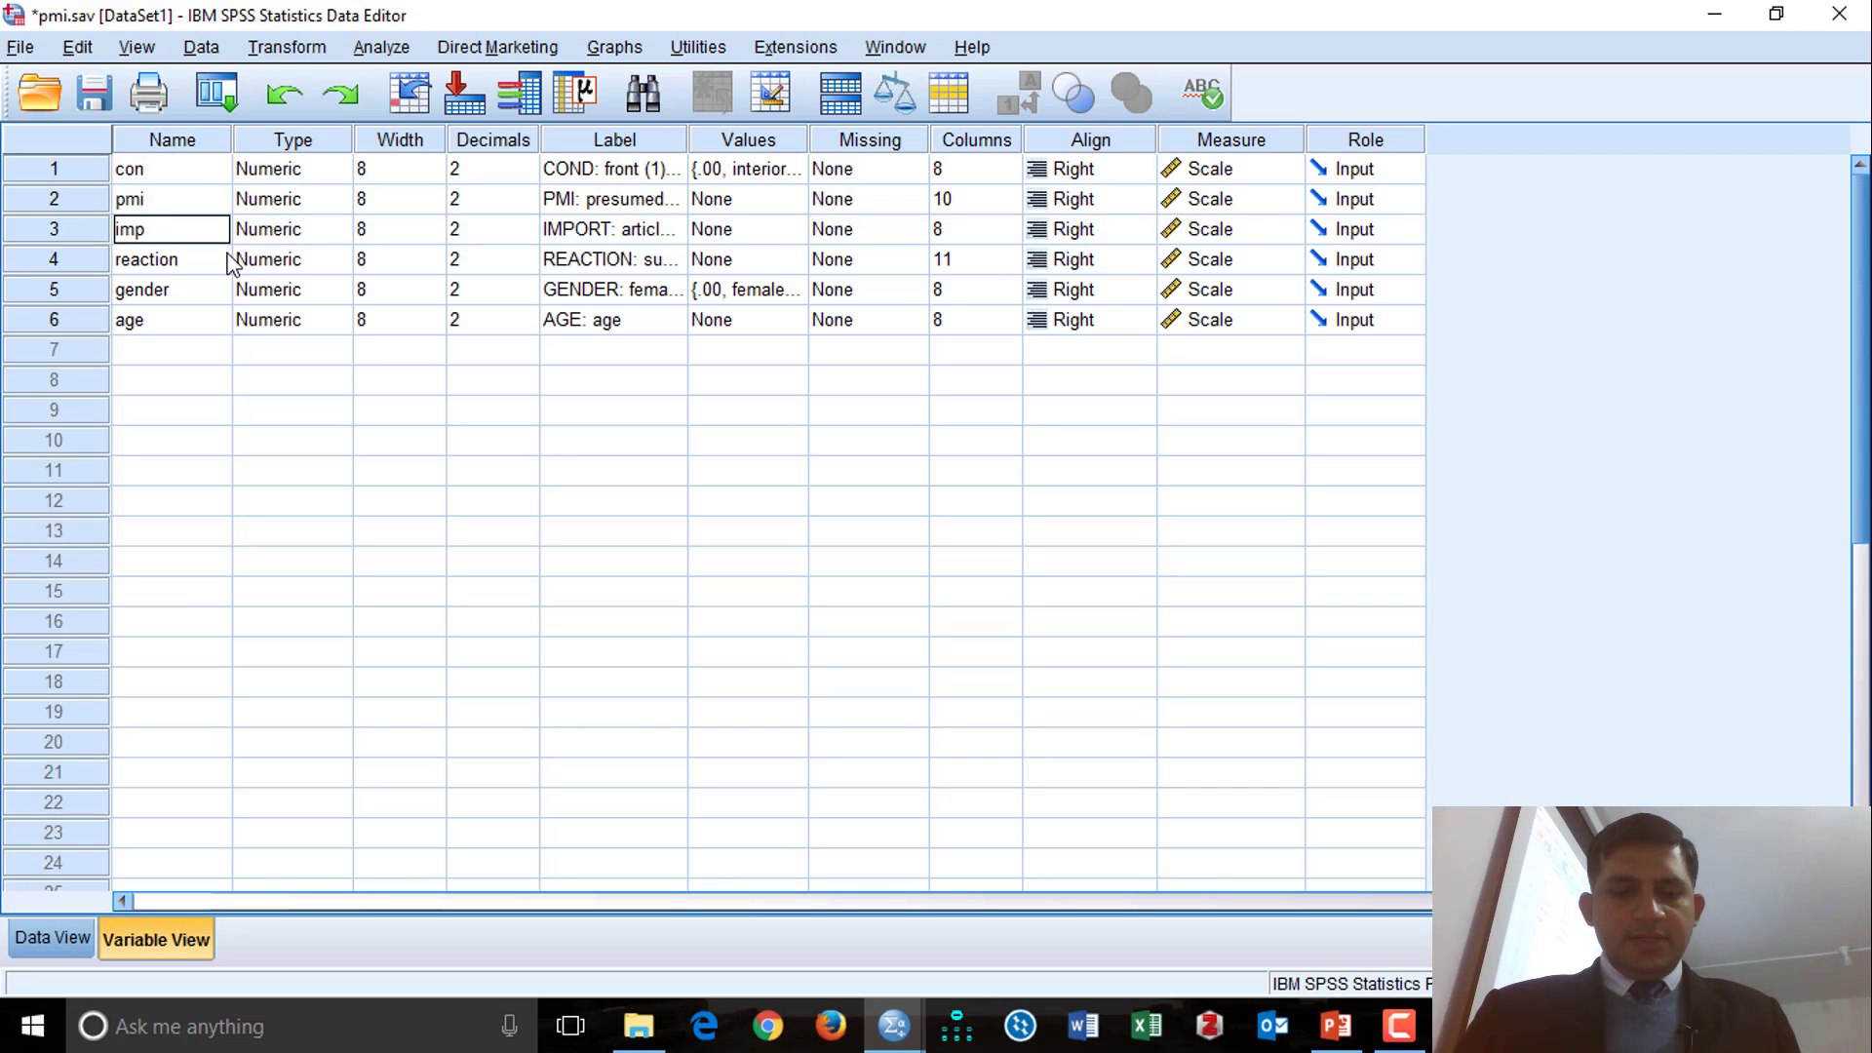
key("Down")
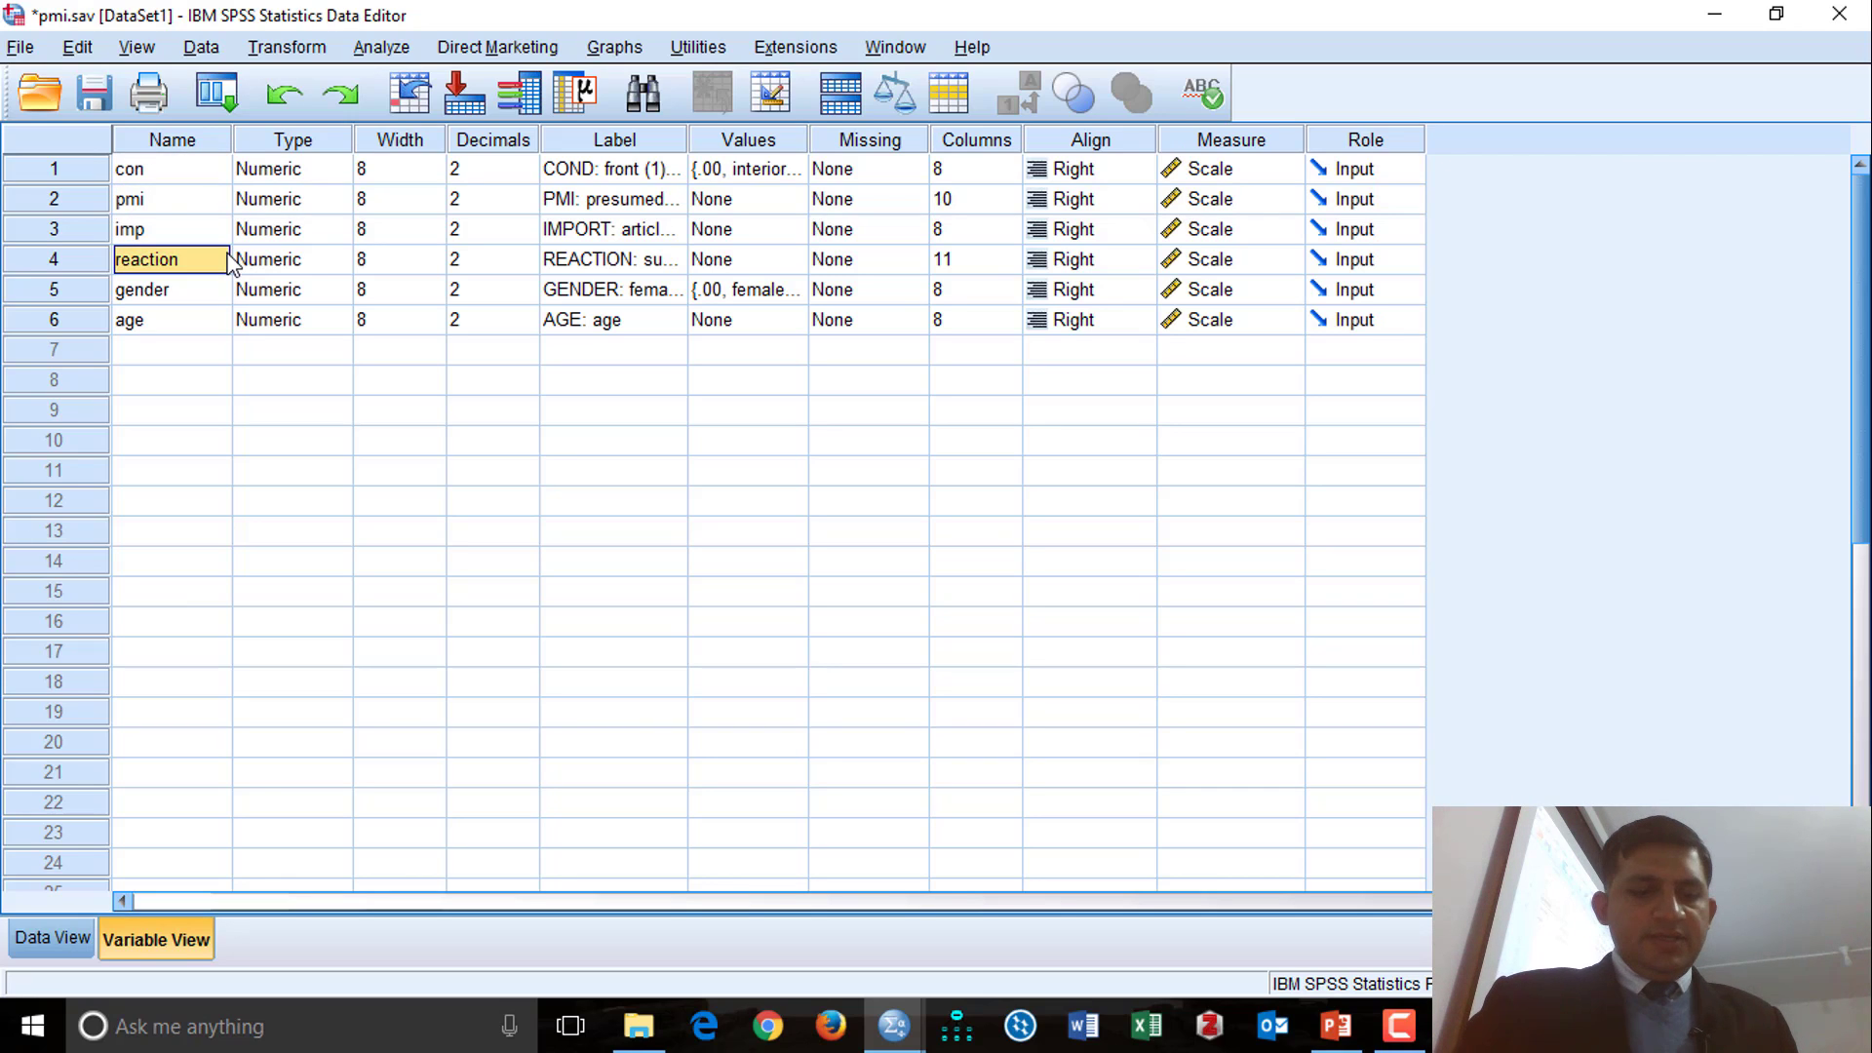
type("rea")
key("Down")
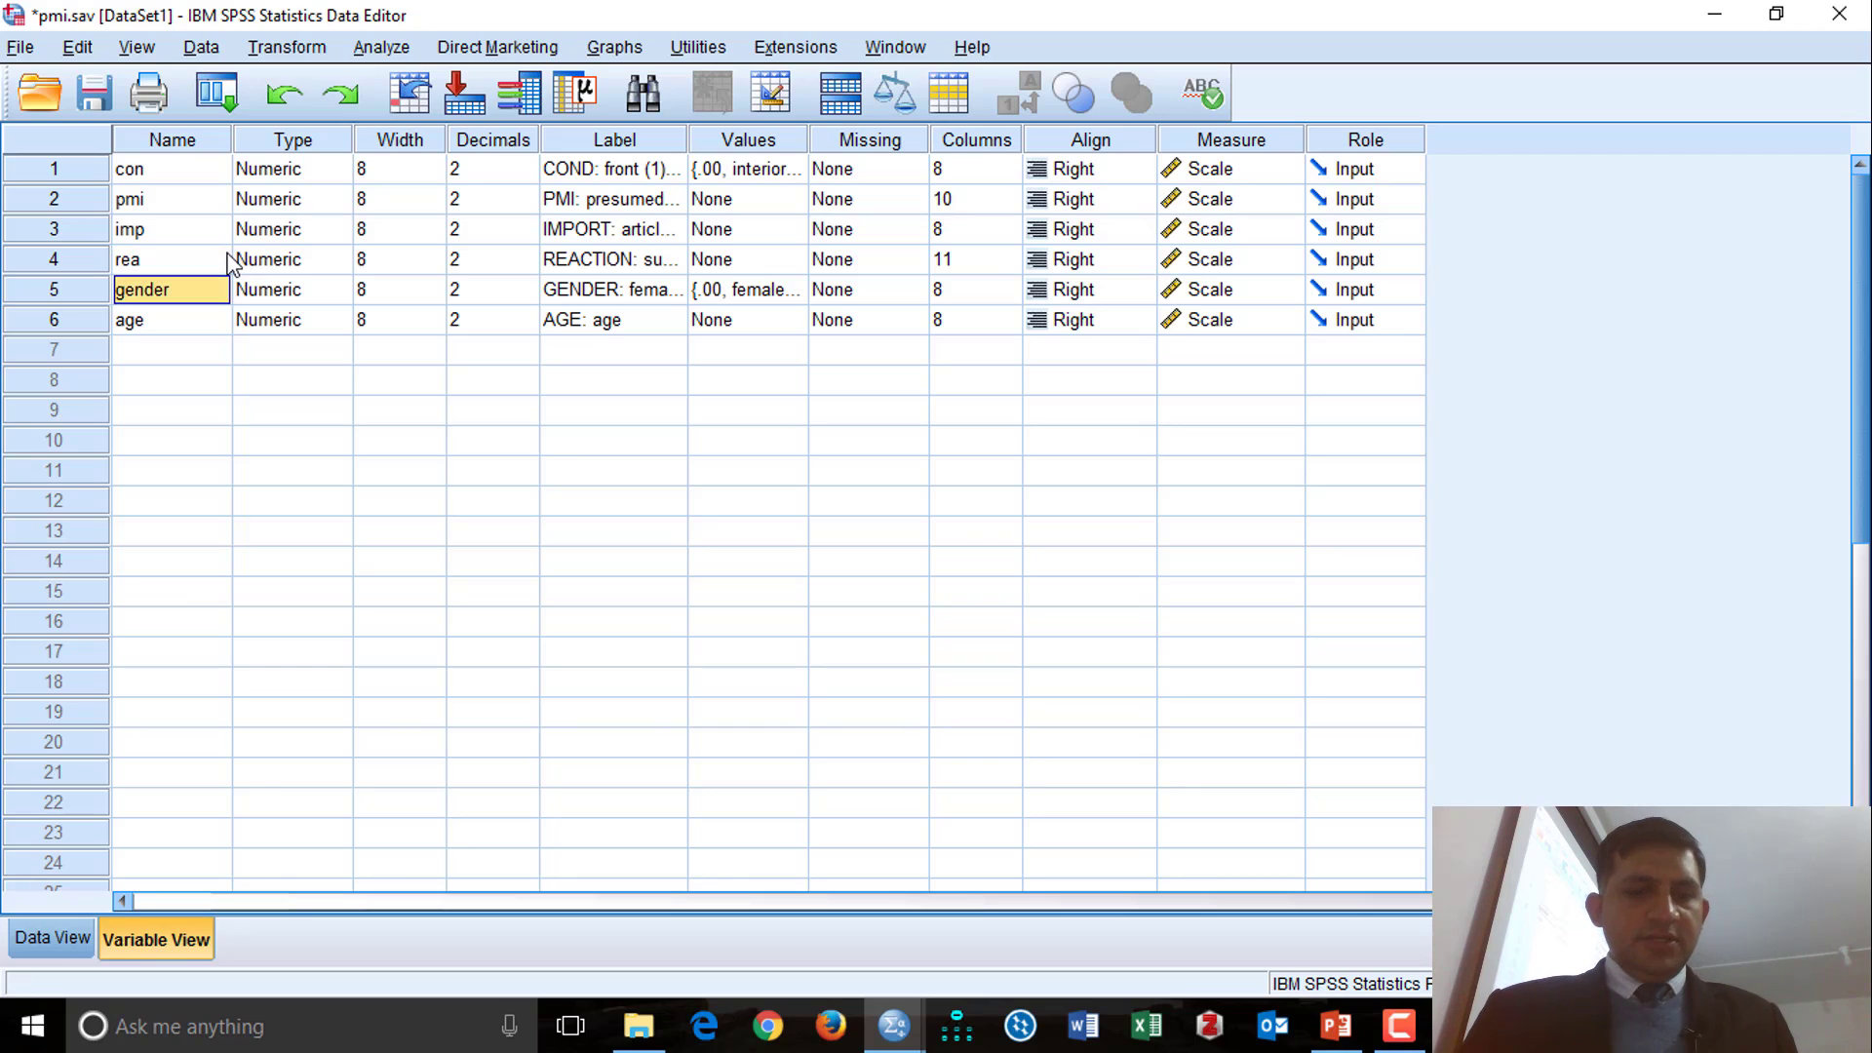
Step: Rename the gender variable to gen and re-enter the last variable's name as age, both in lowercase
type("Gen")
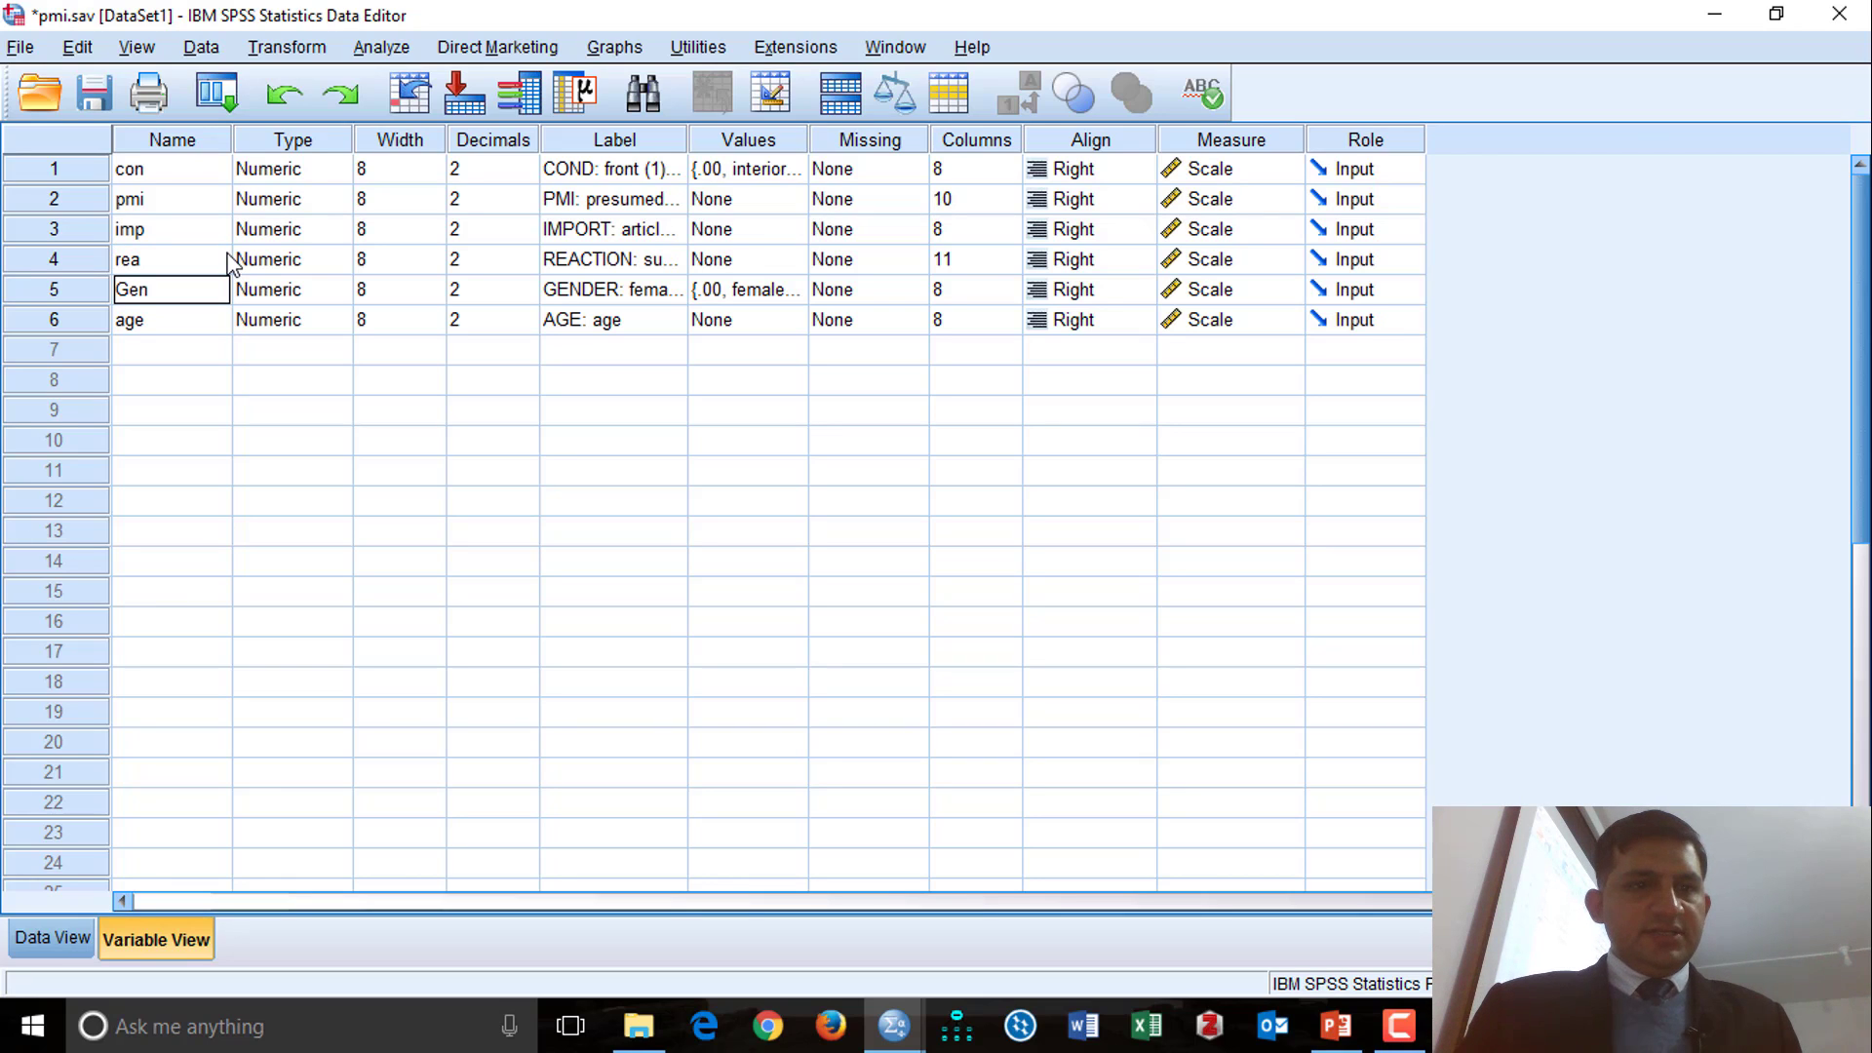
key("Down")
type("Ag")
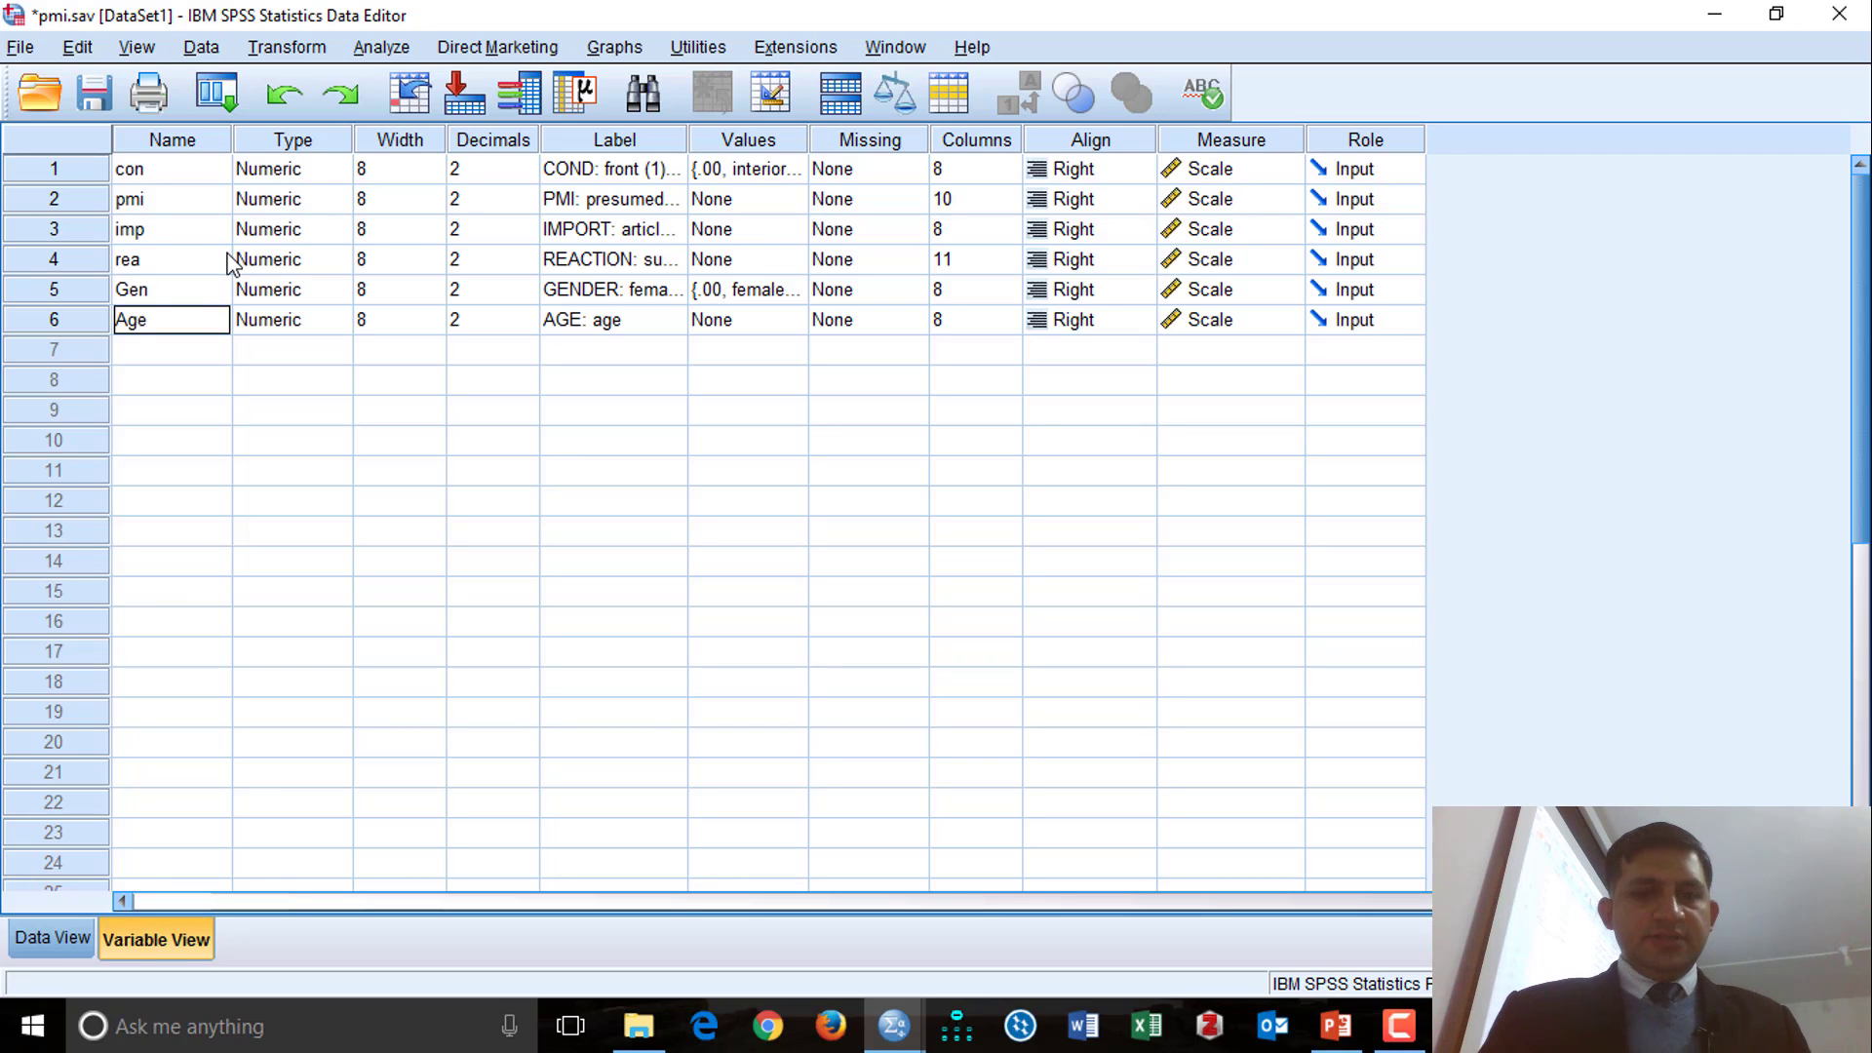
type("e")
key("Down")
left_click(204, 271)
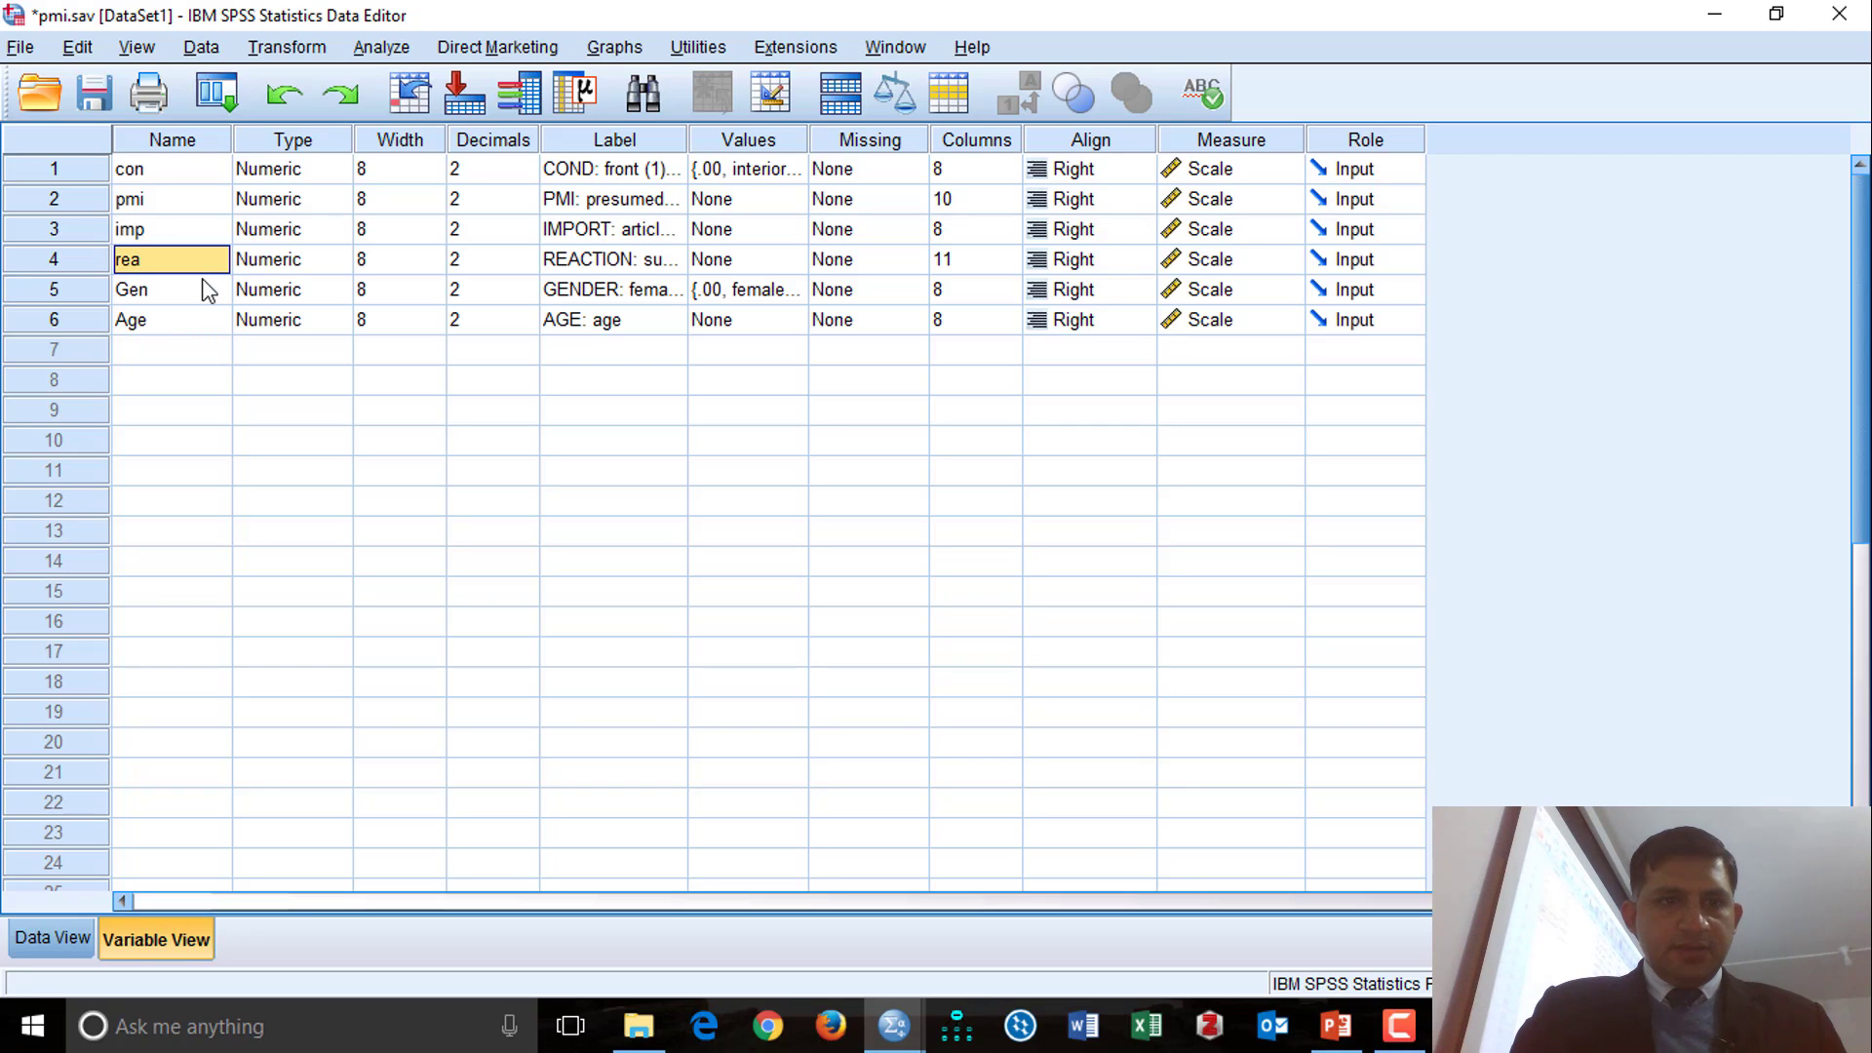
left_click(203, 280)
type("gen")
left_click(194, 324)
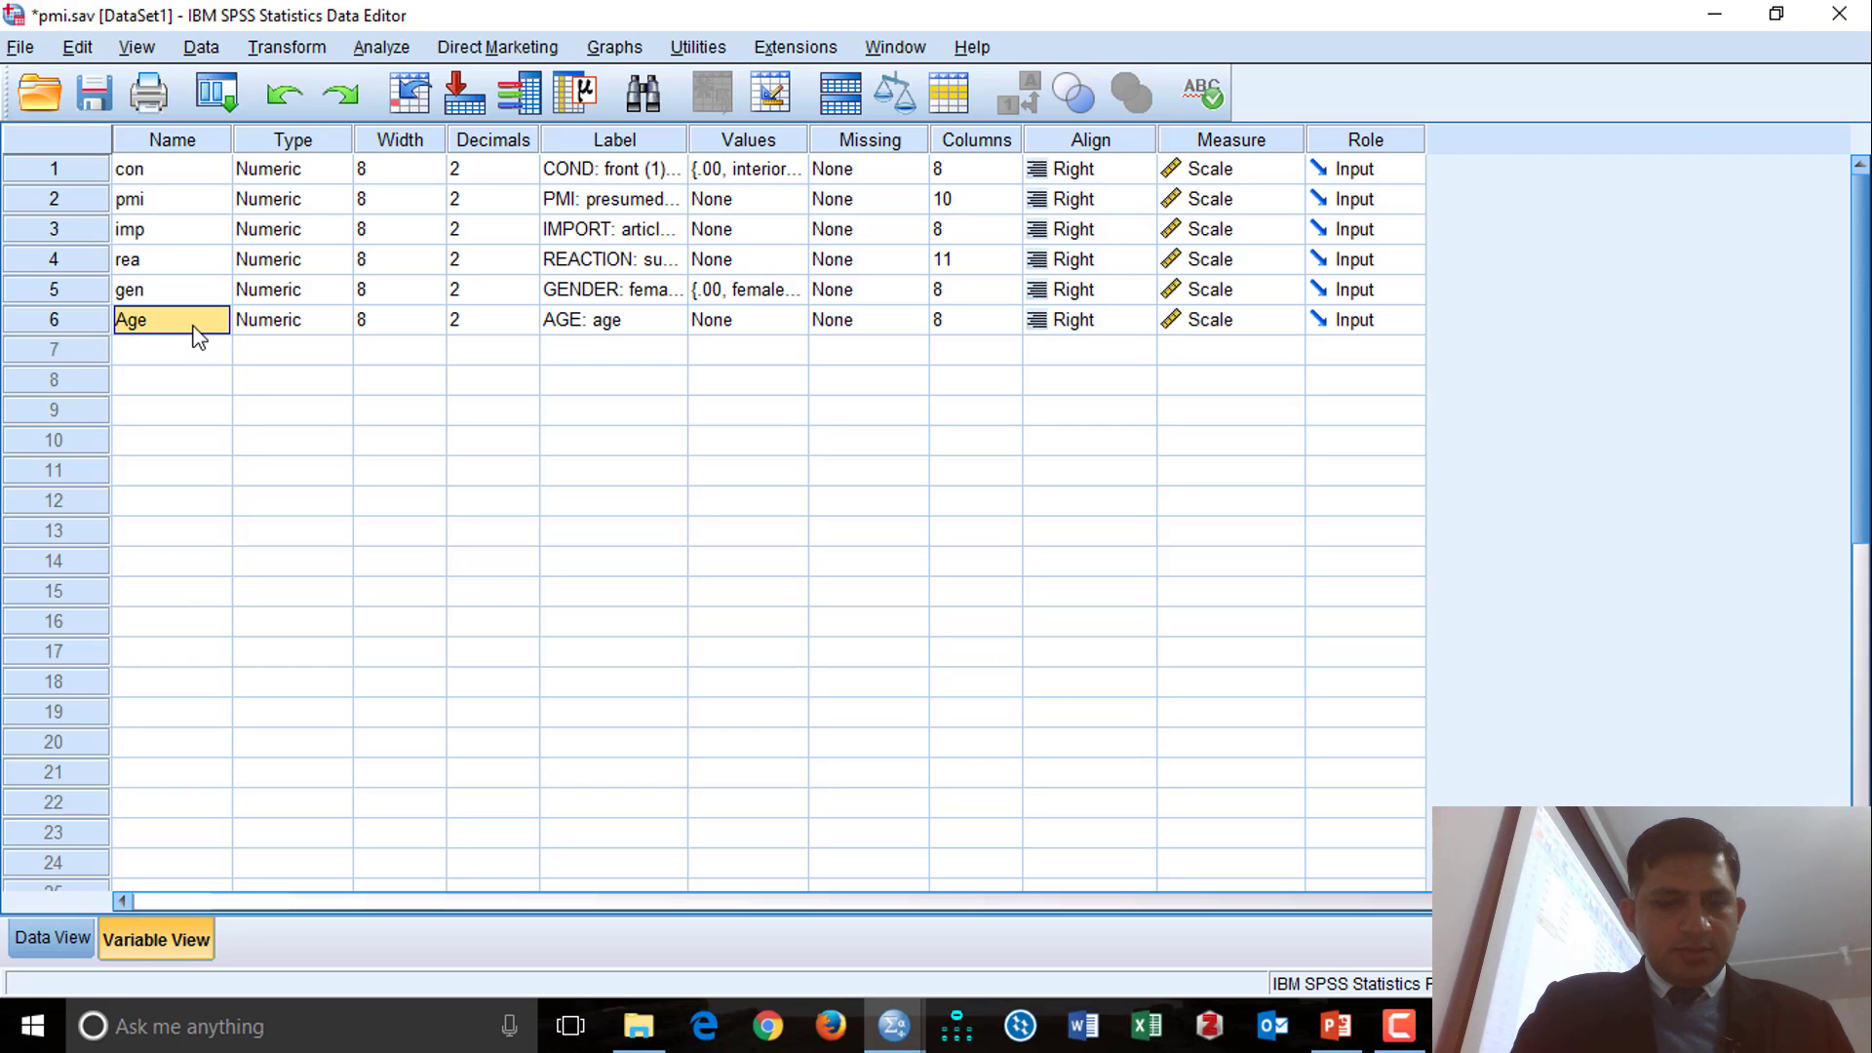
type("age")
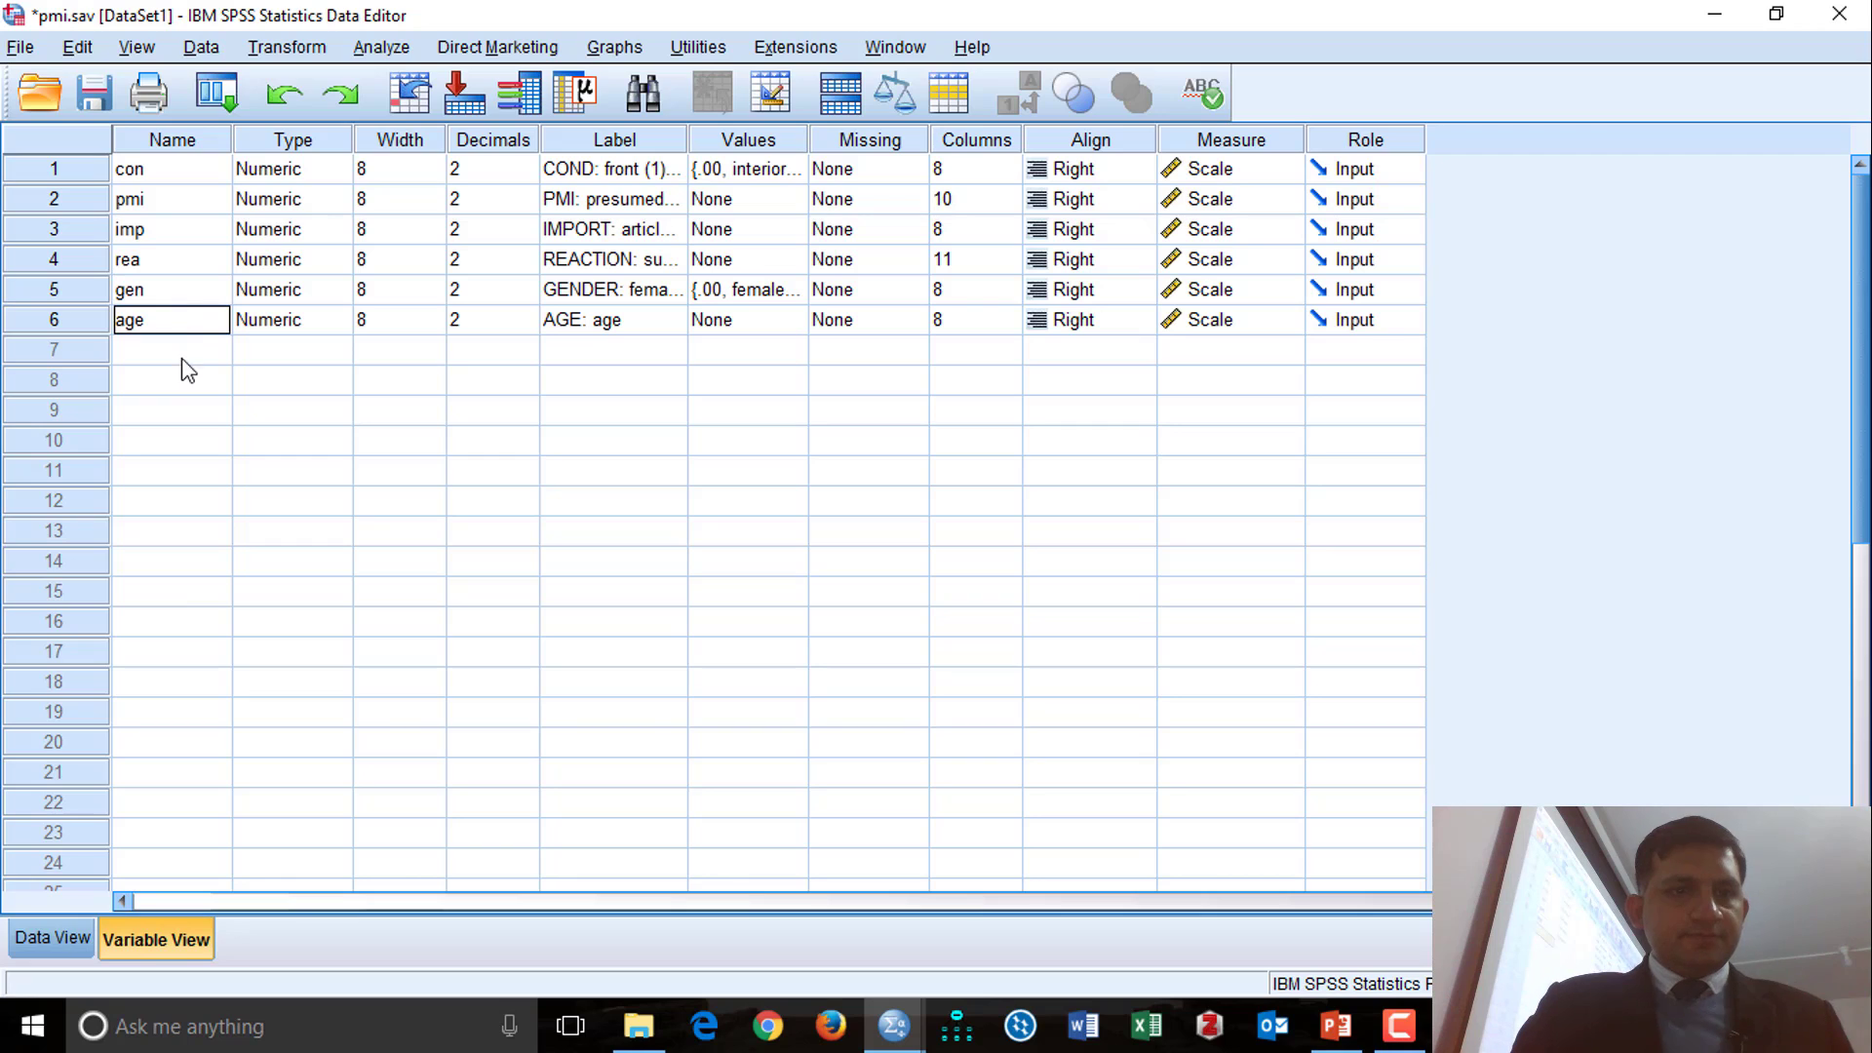
left_click(181, 323)
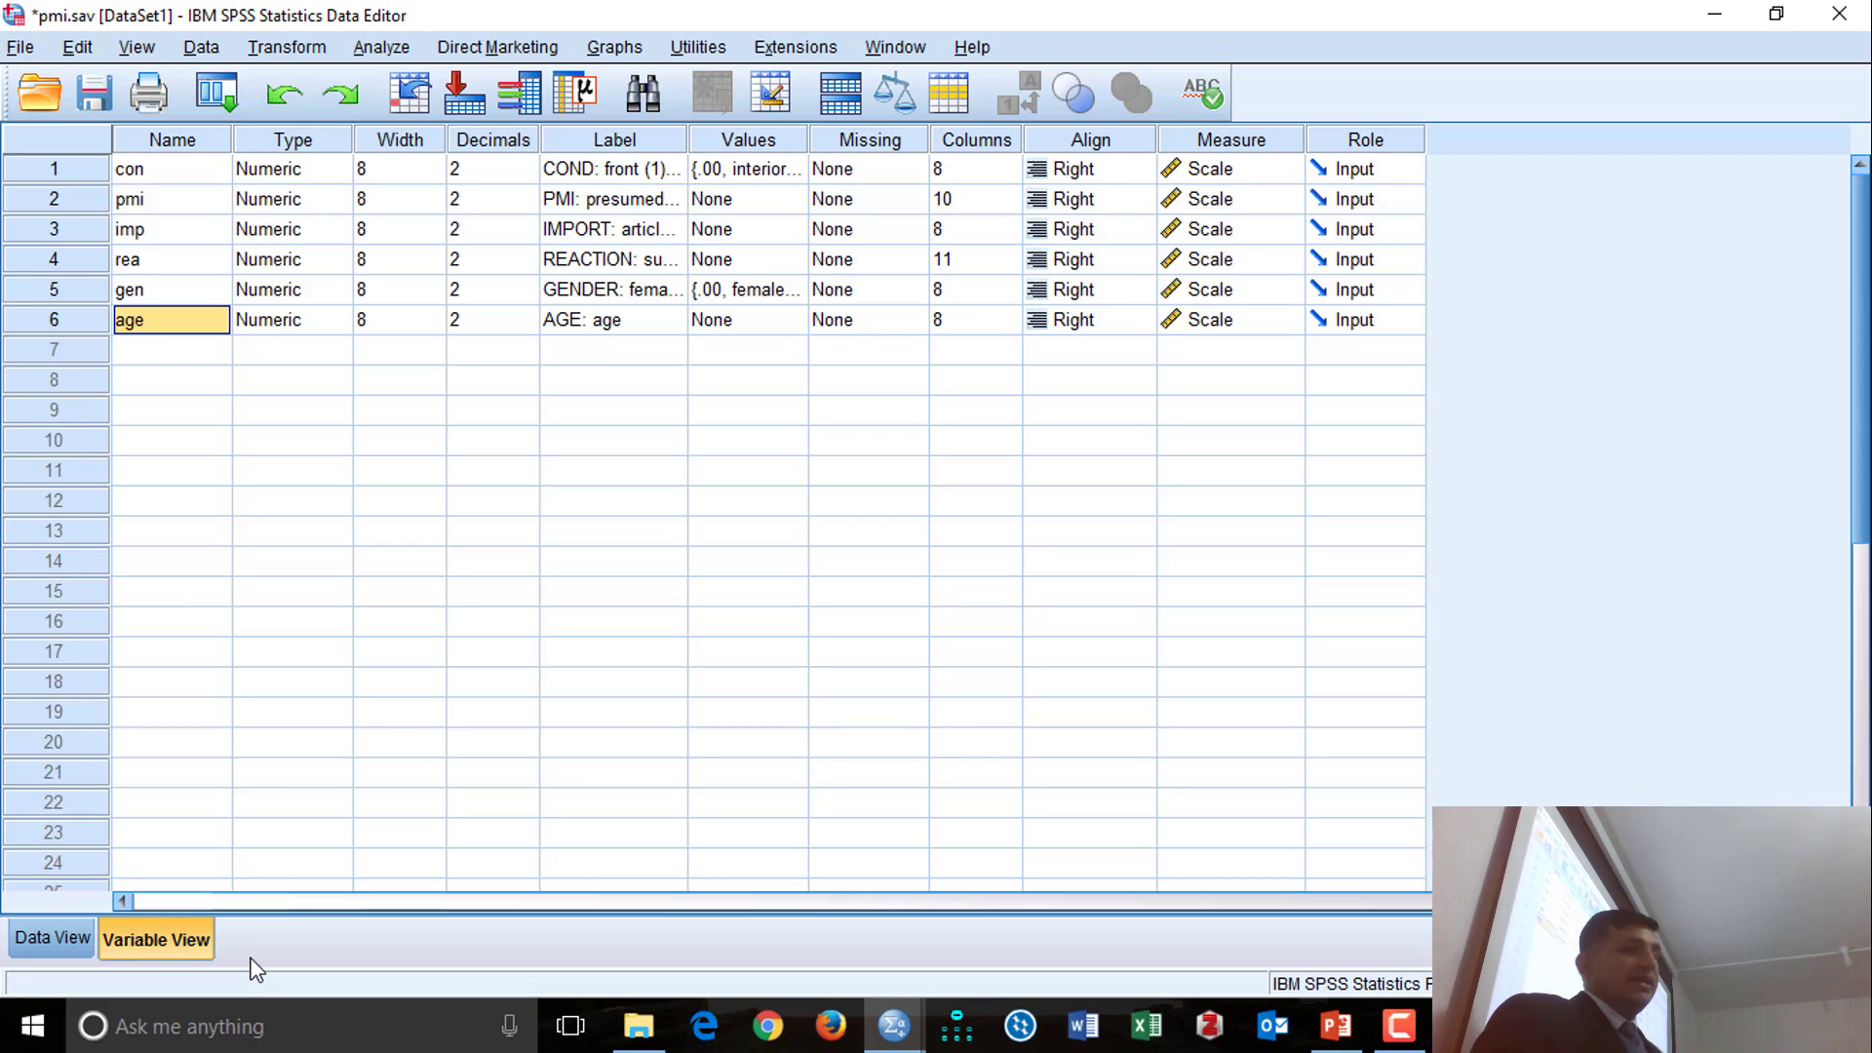
Step: Return to the data values and open the syntax file process.sps from the process folder
left_click(69, 924)
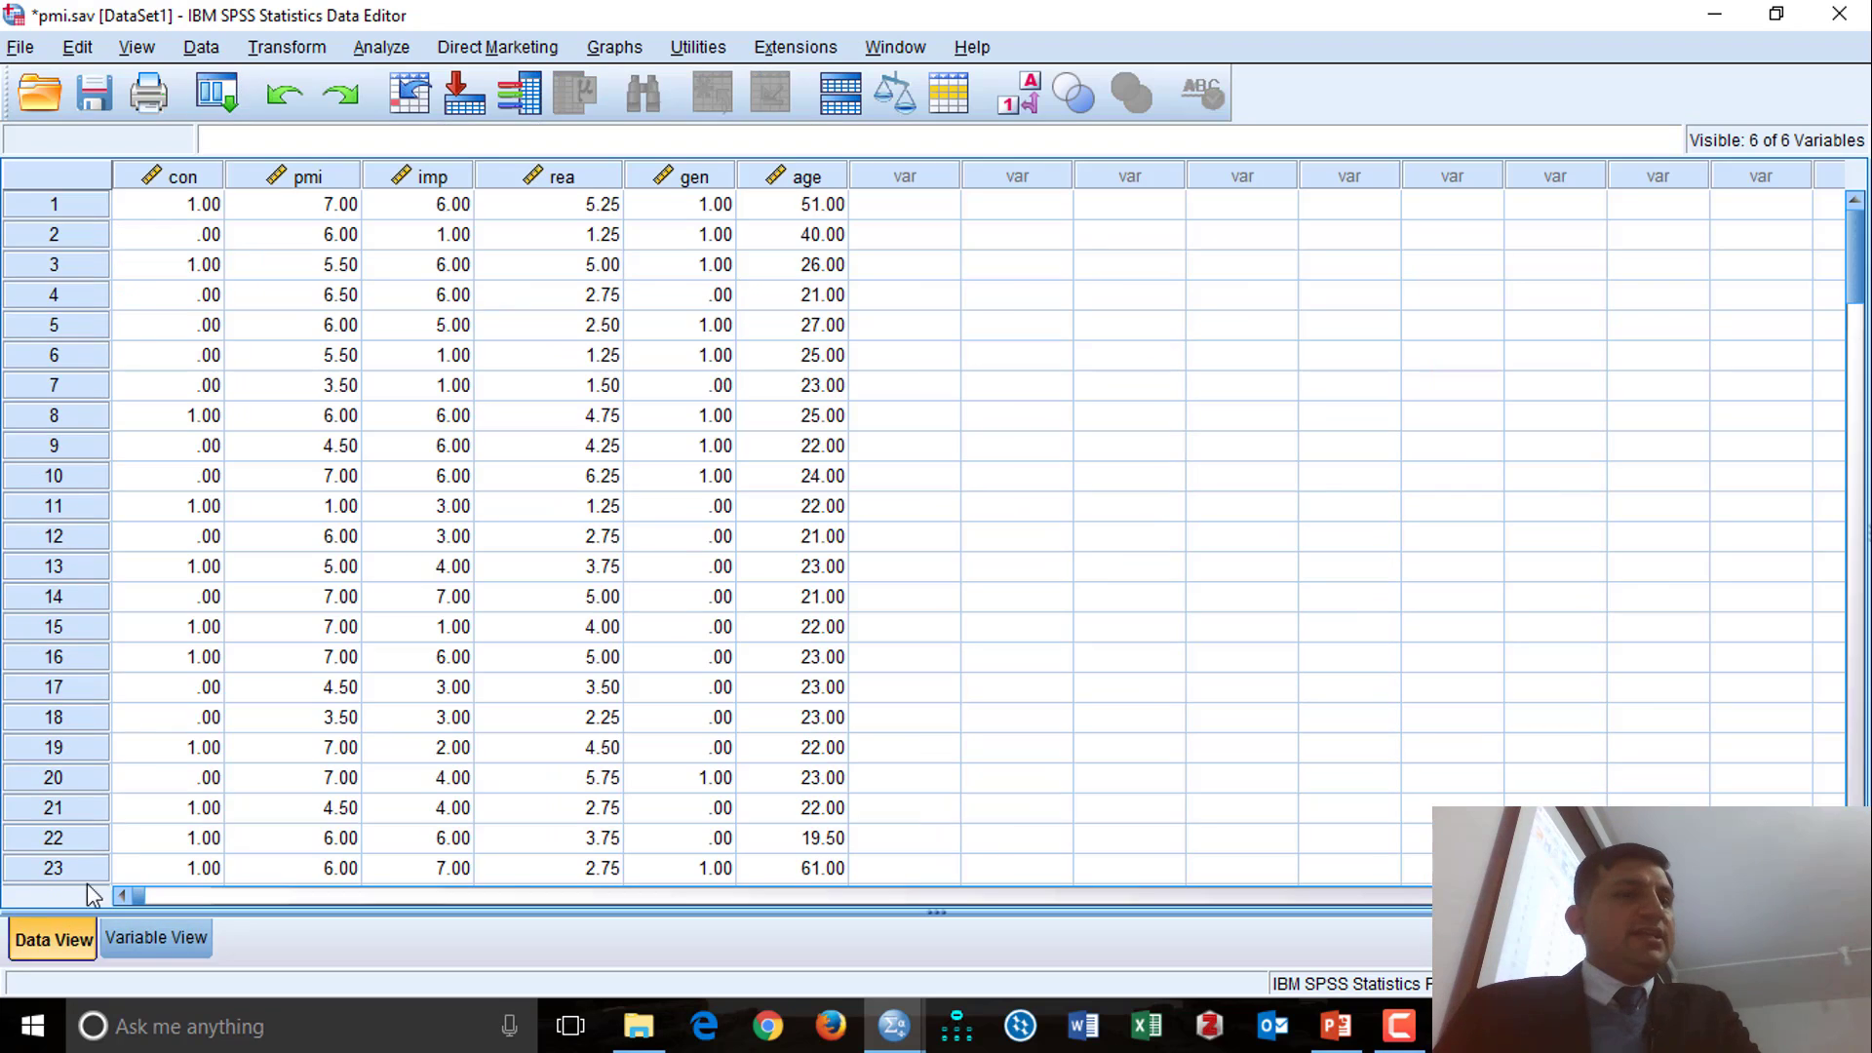
left_click(18, 49)
mouse_move(109, 89)
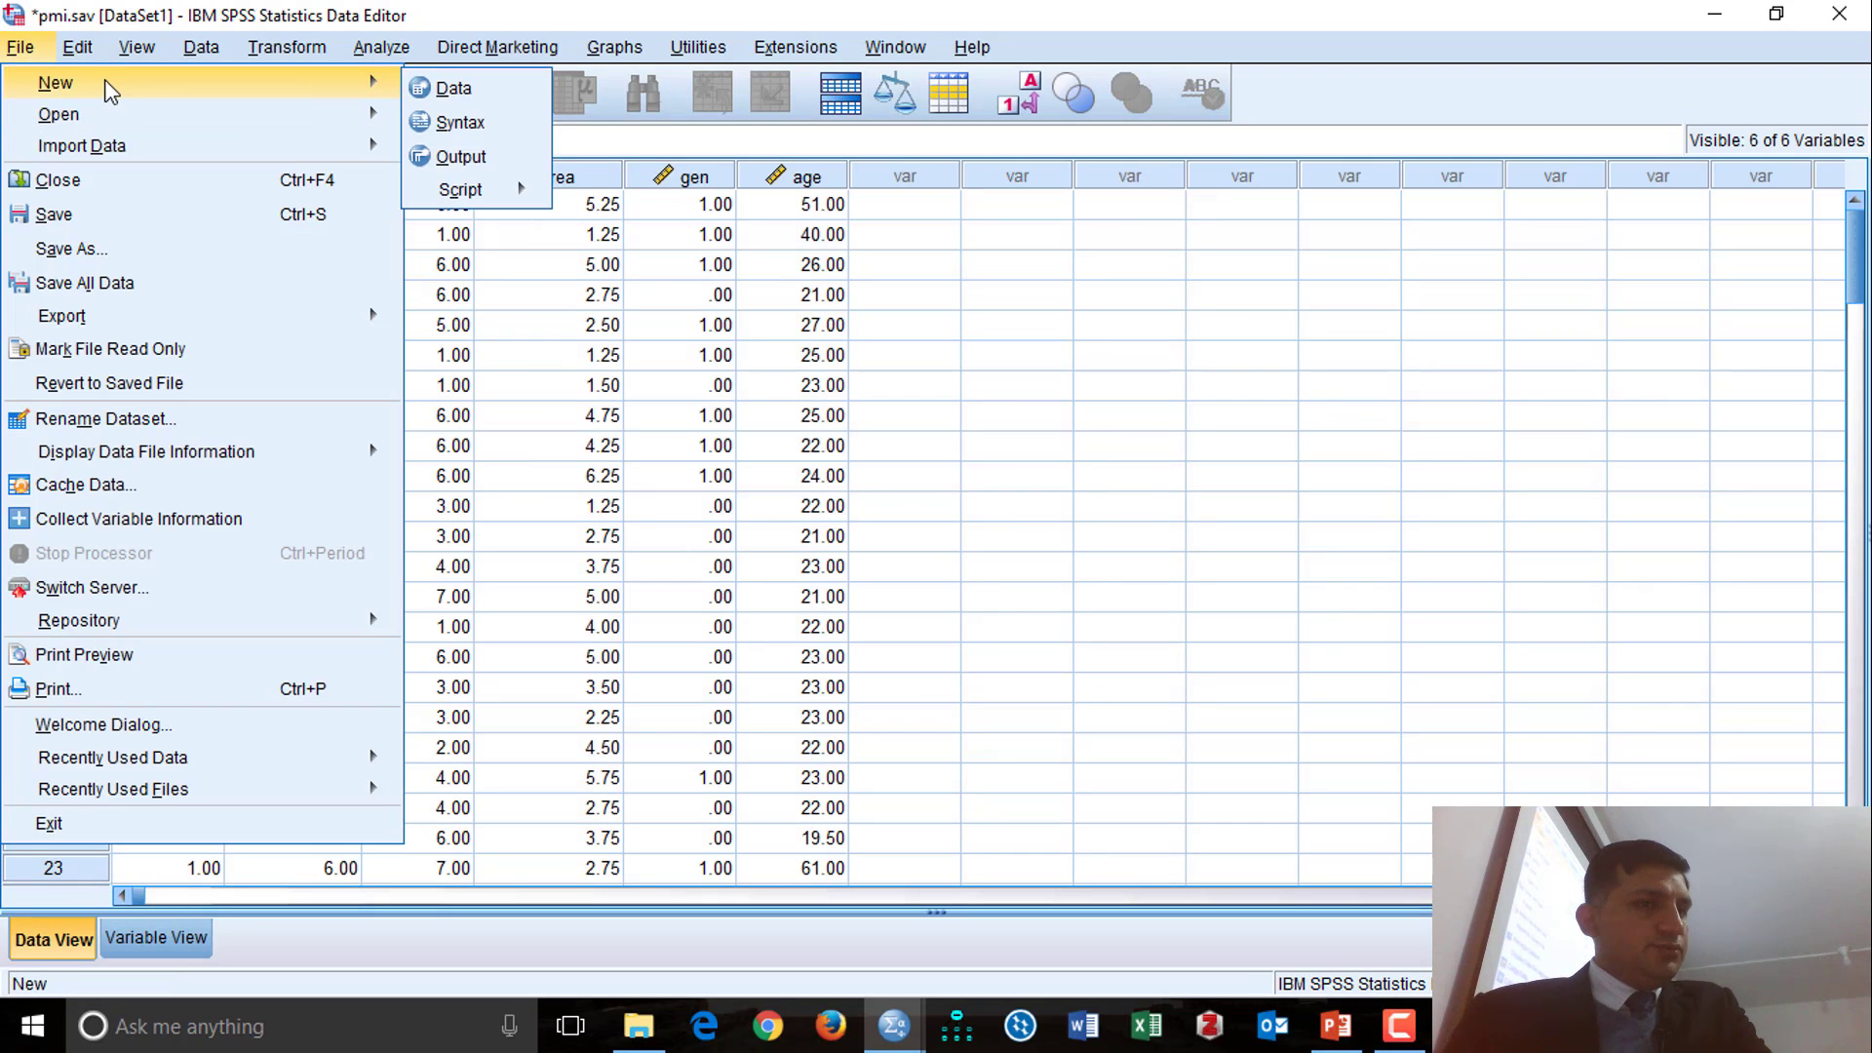
mouse_move(252, 102)
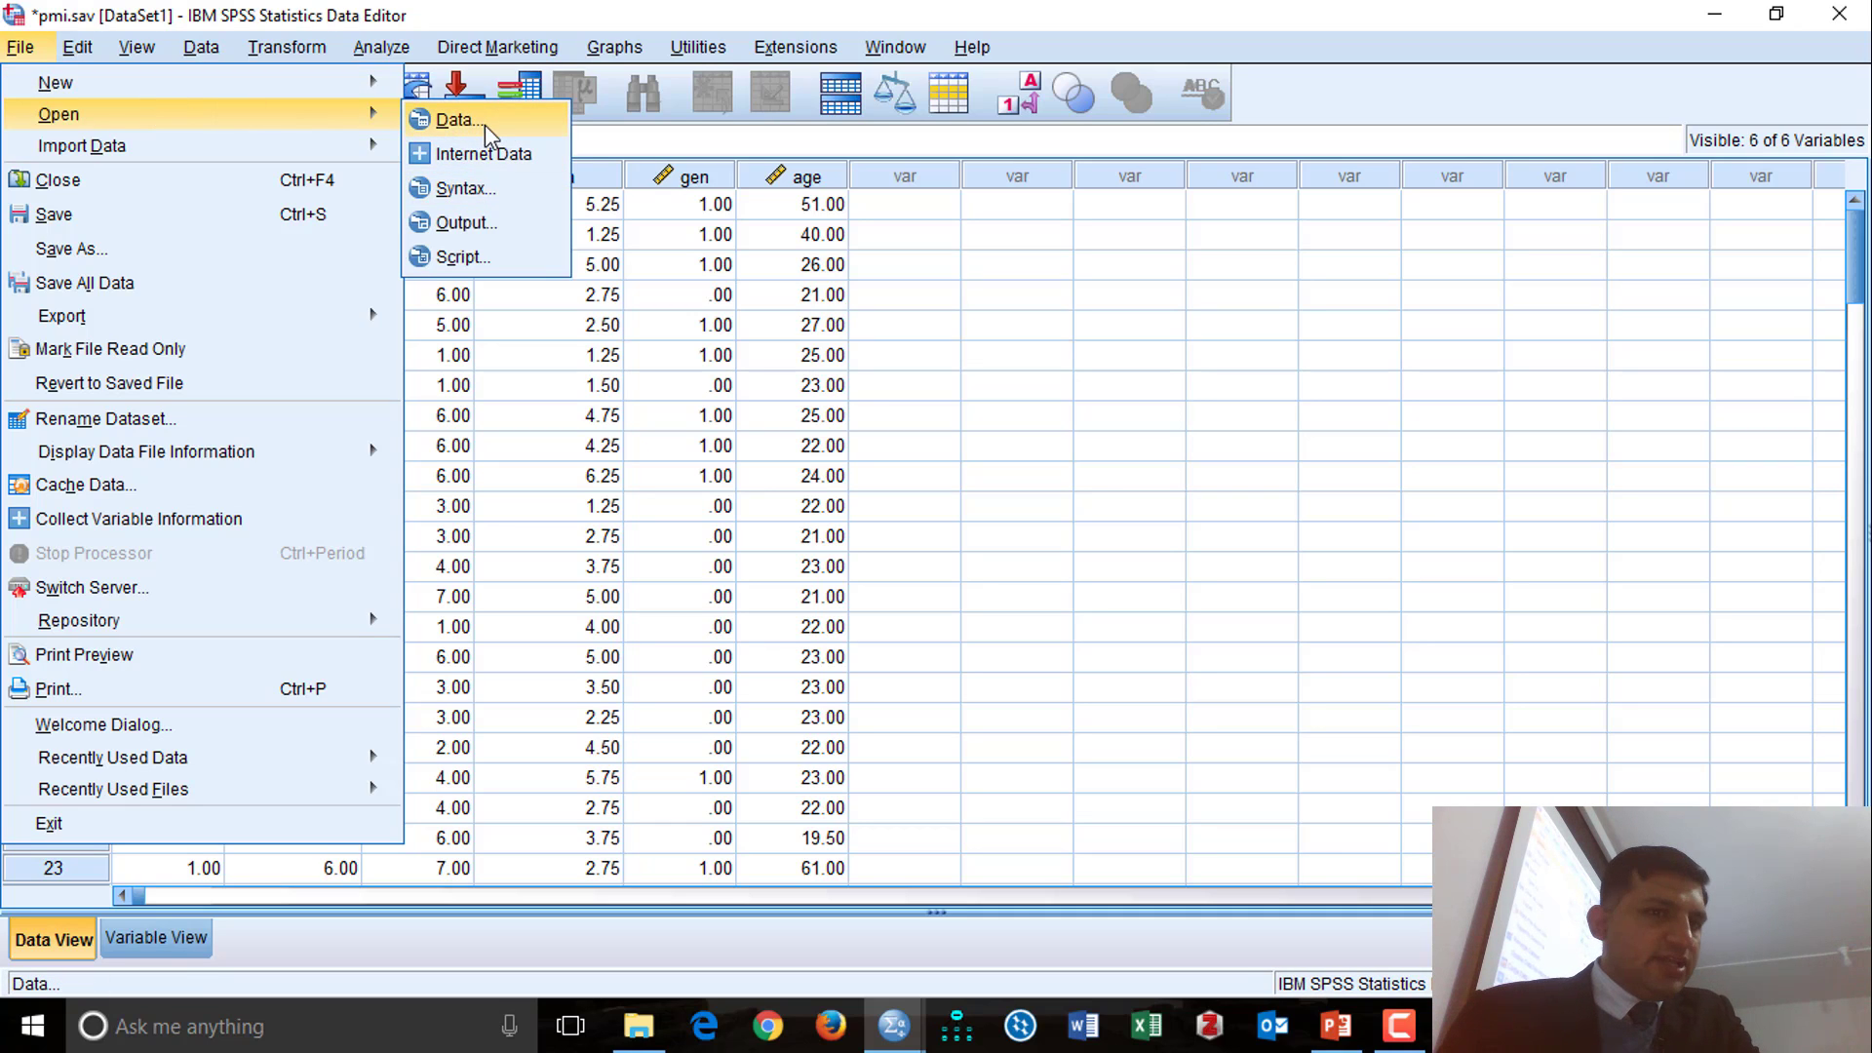
left_click(483, 193)
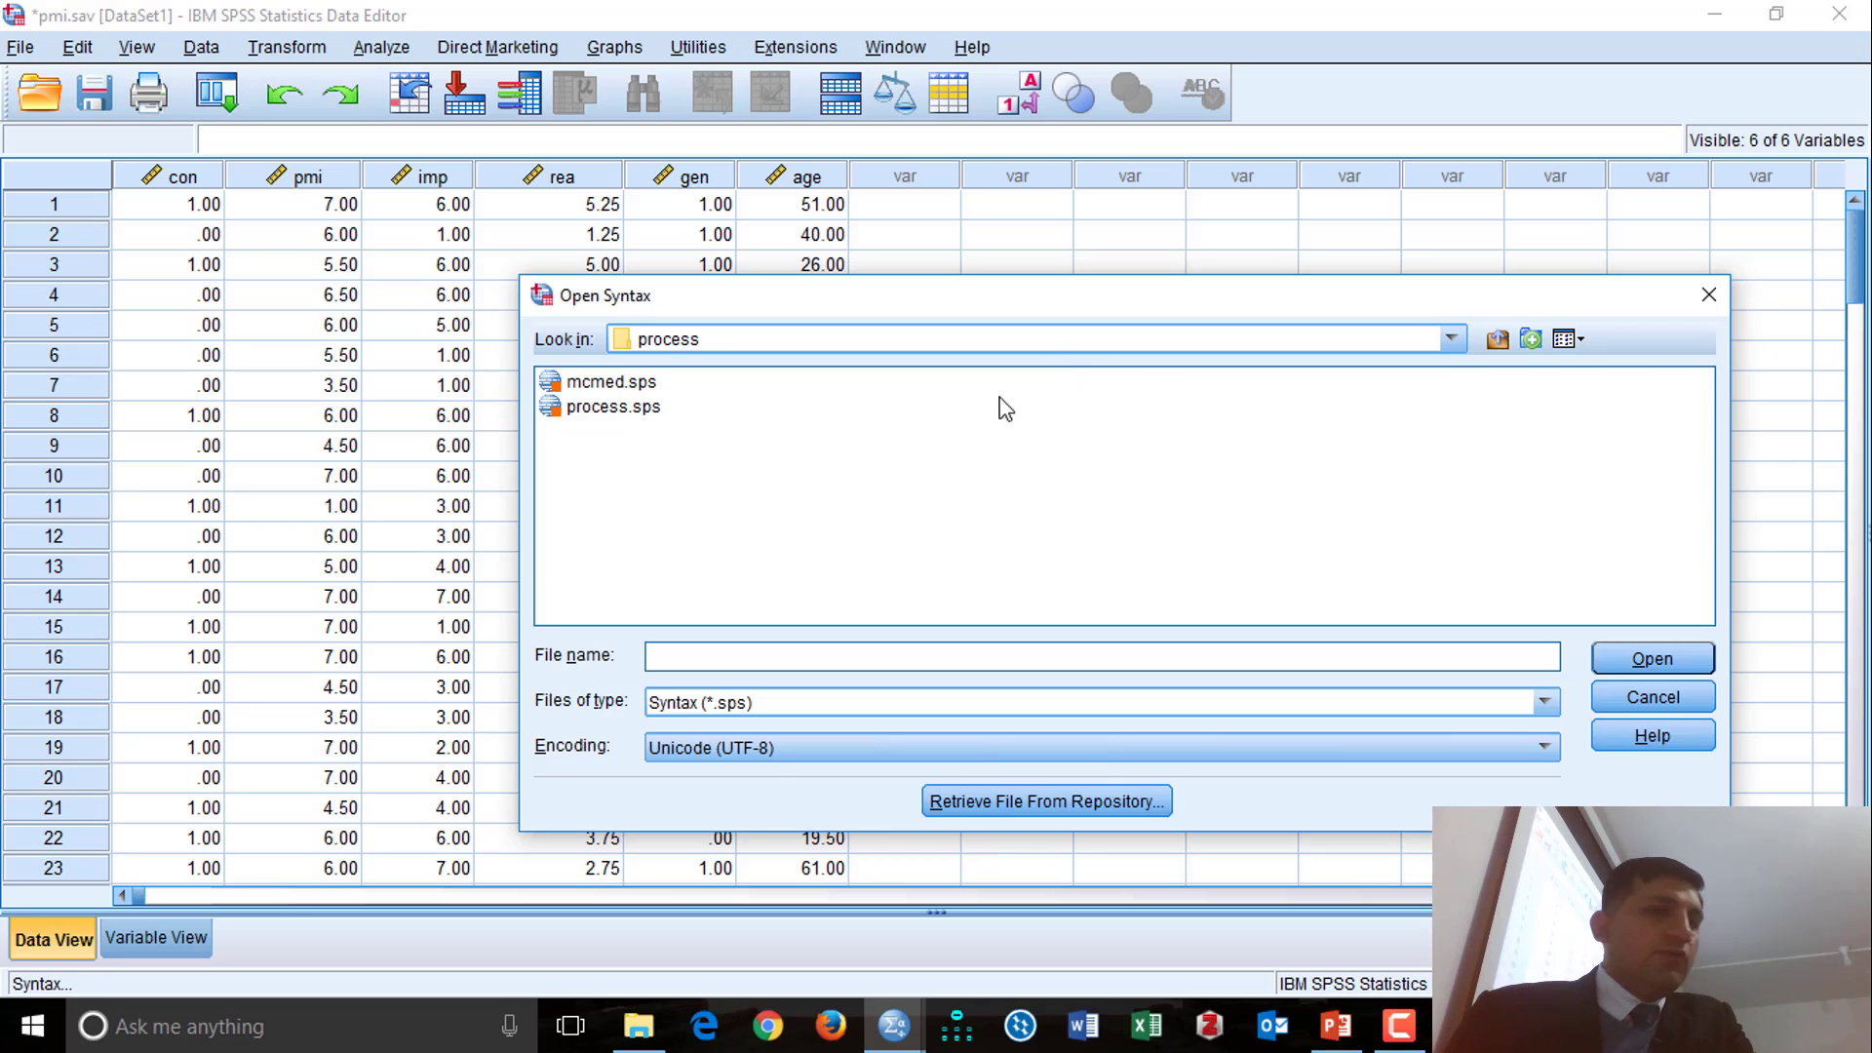
left_click(642, 414)
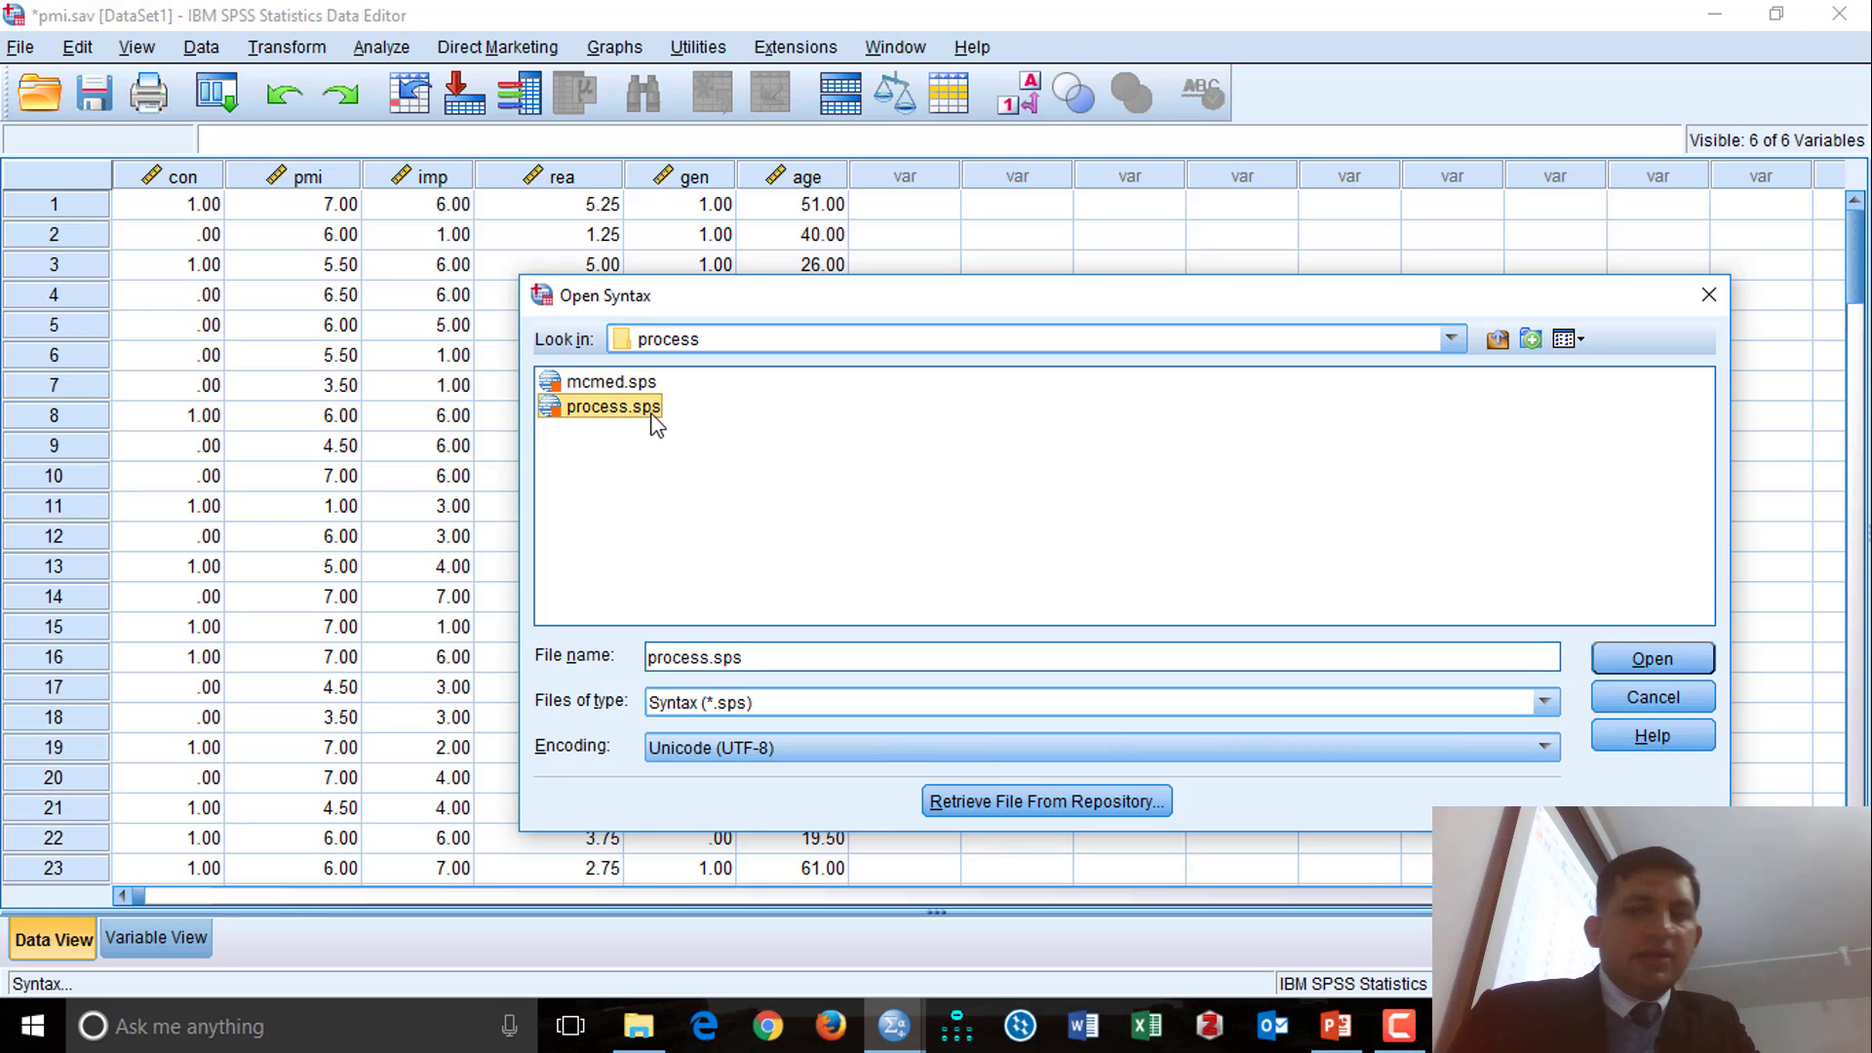
left_click(1682, 659)
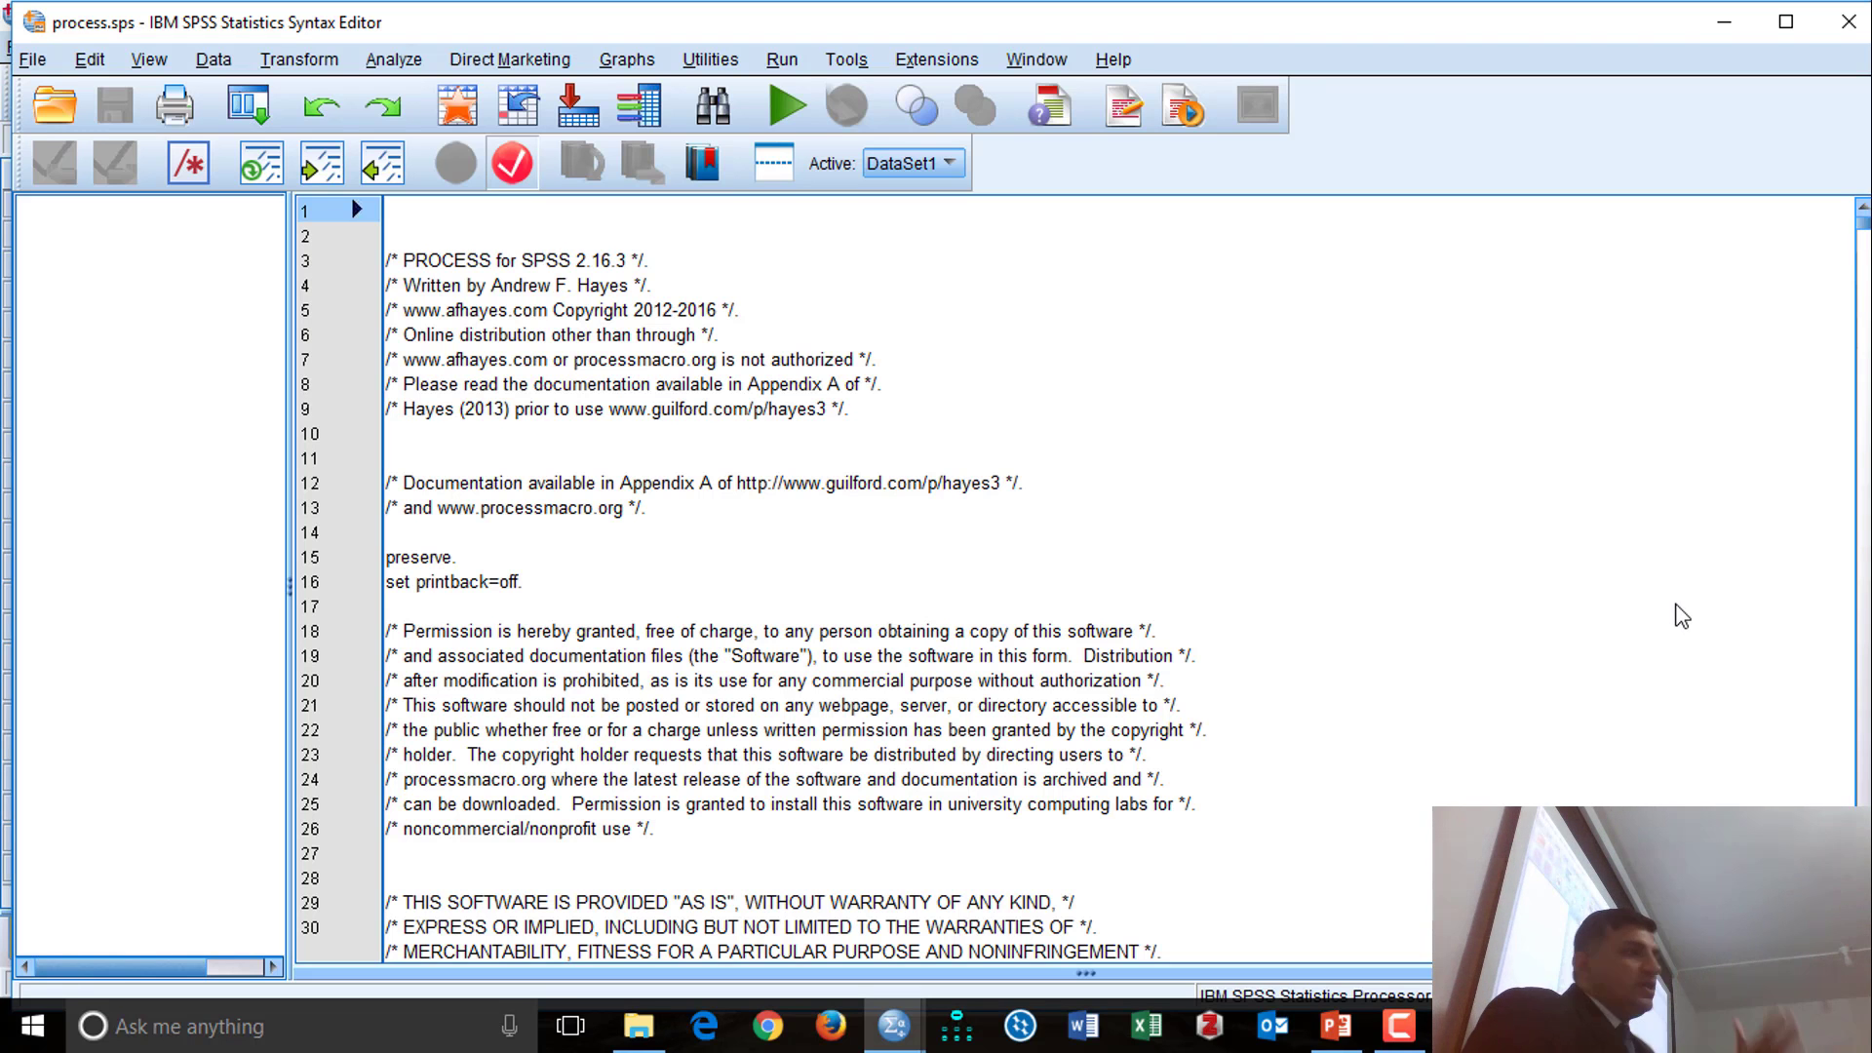
Step: Look through the process.sps macro code, select all of it and run it with DataSet1 as the active dataset
scroll(1678, 600, "down", 20)
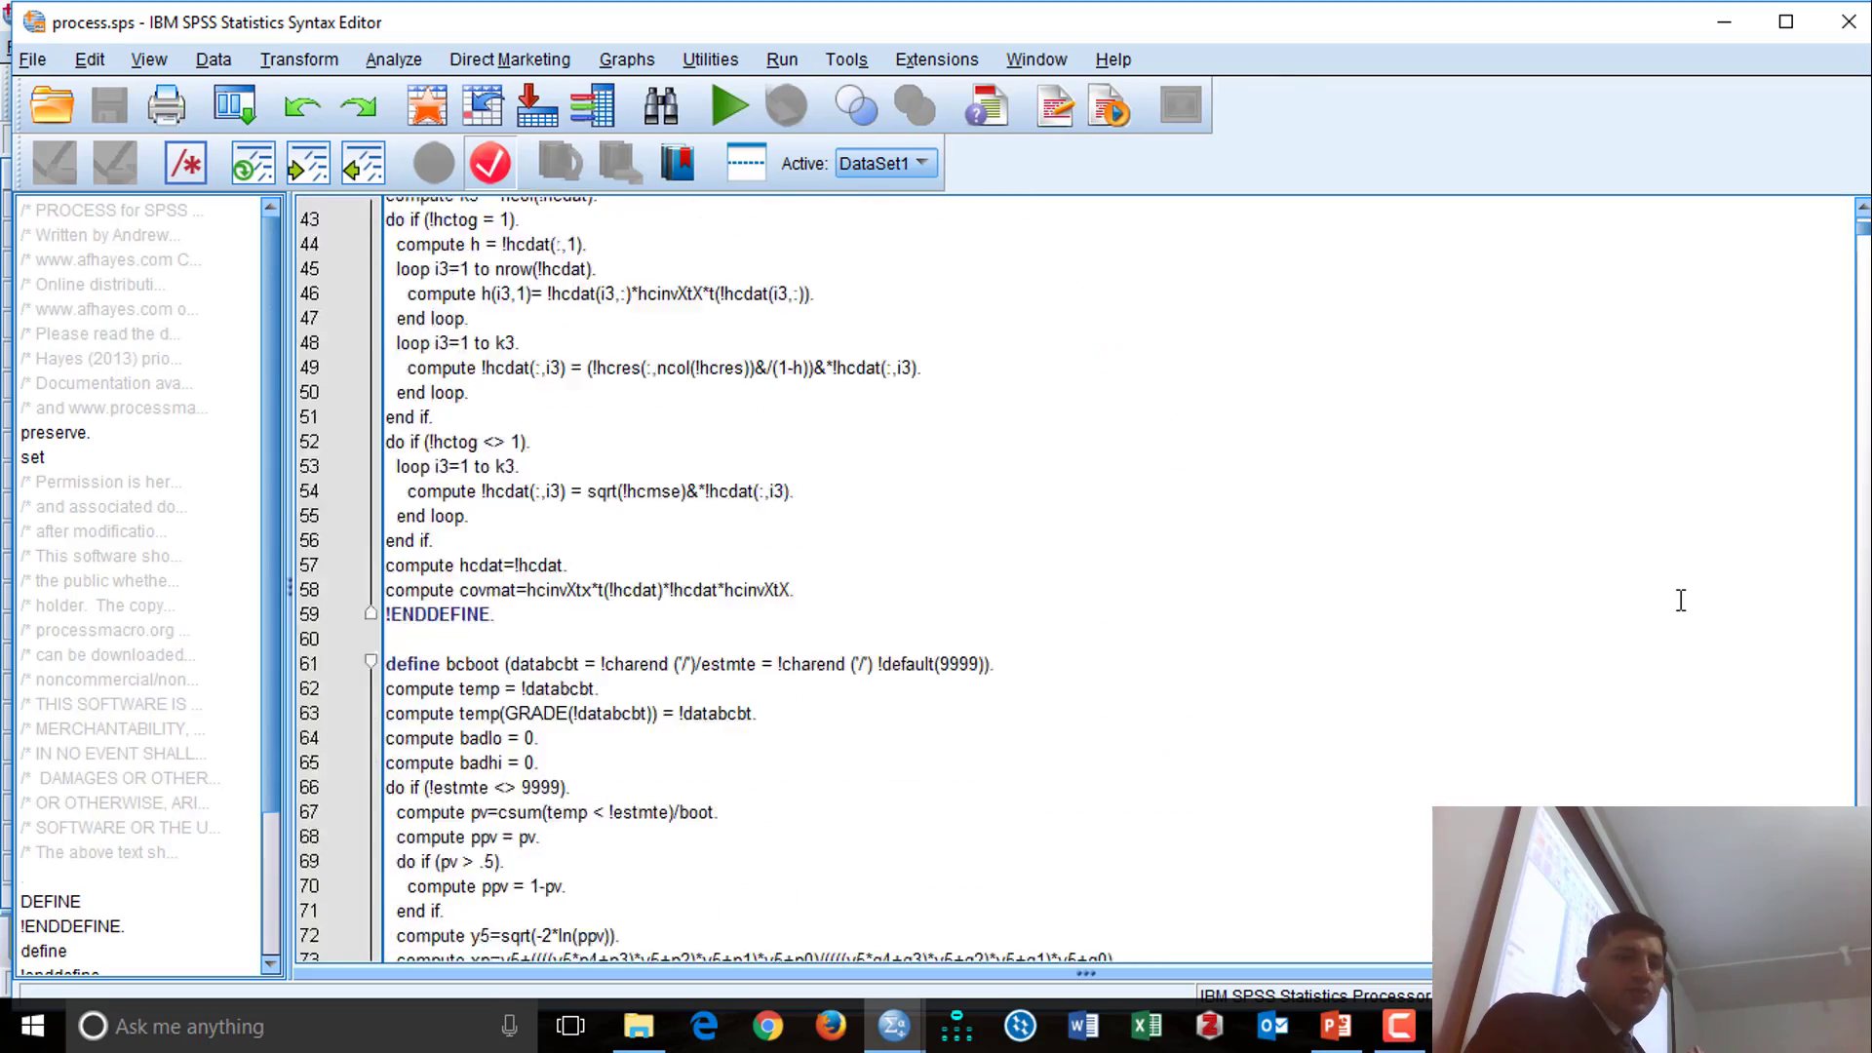
scroll(1687, 605, "down", 20)
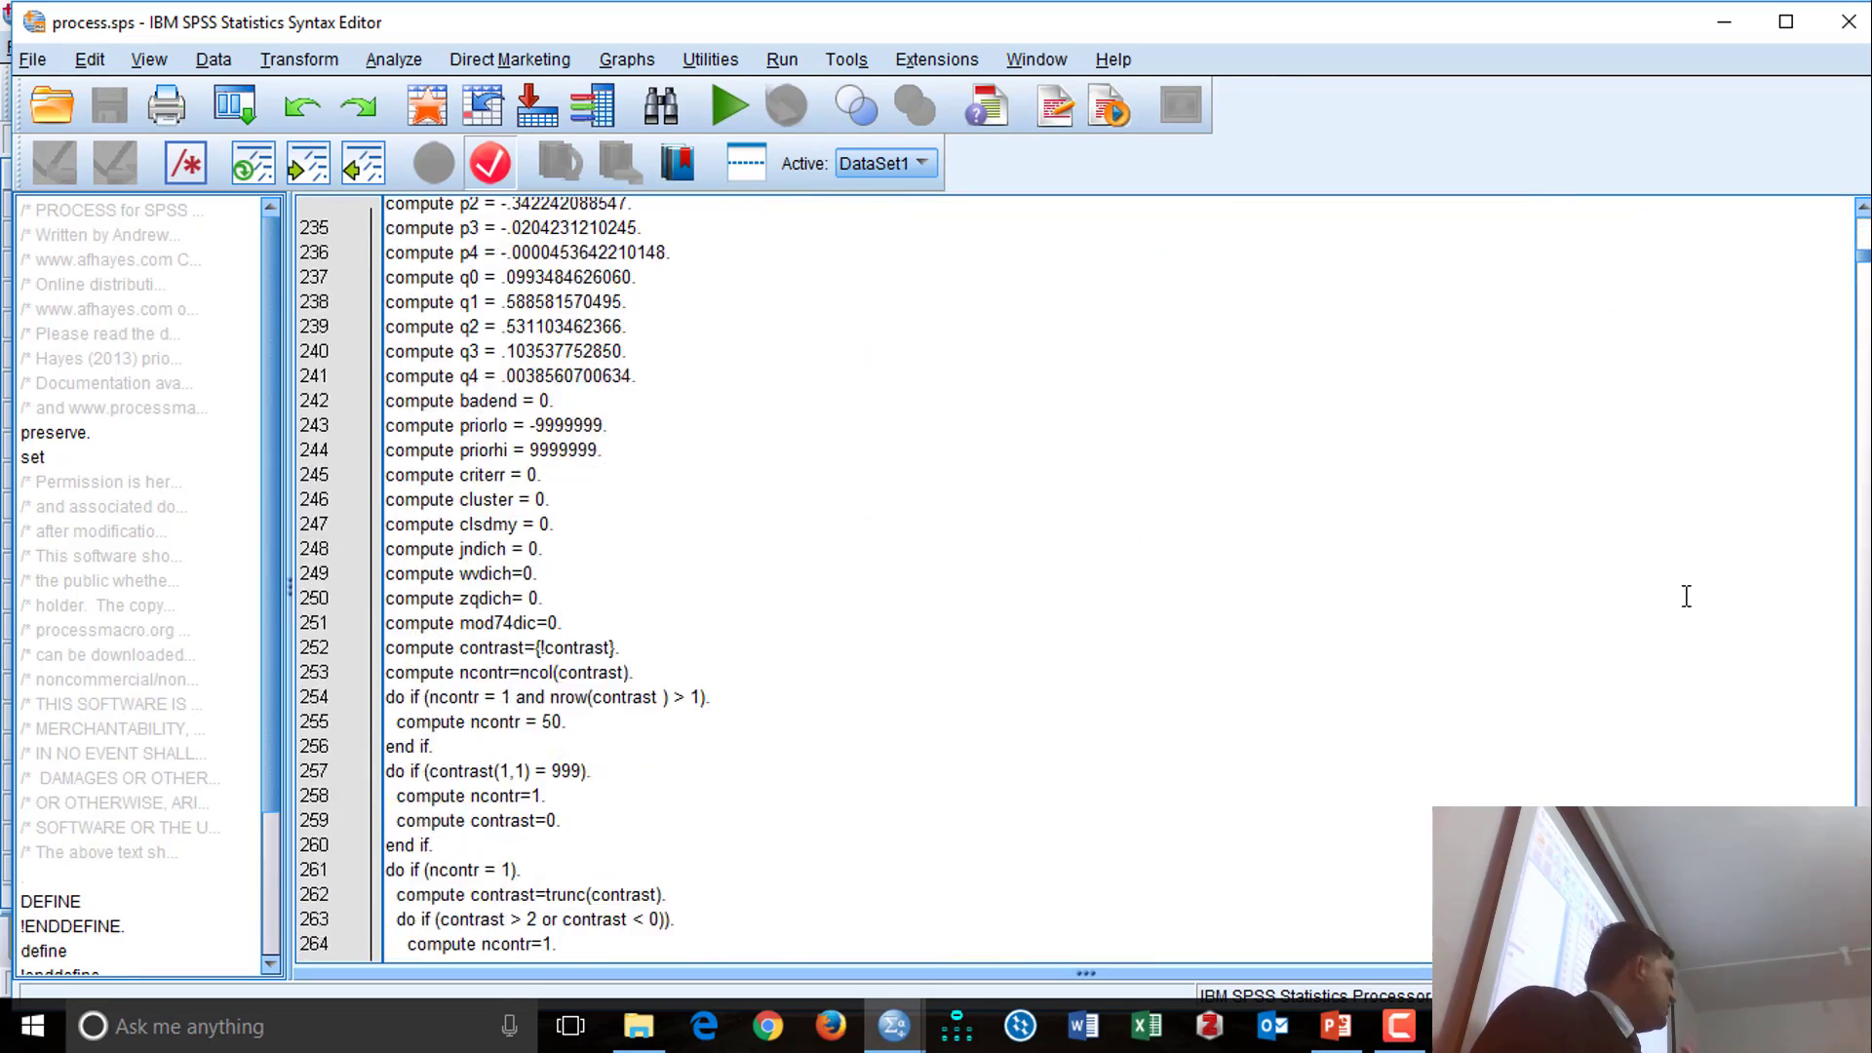
scroll(1685, 597, "down", 20)
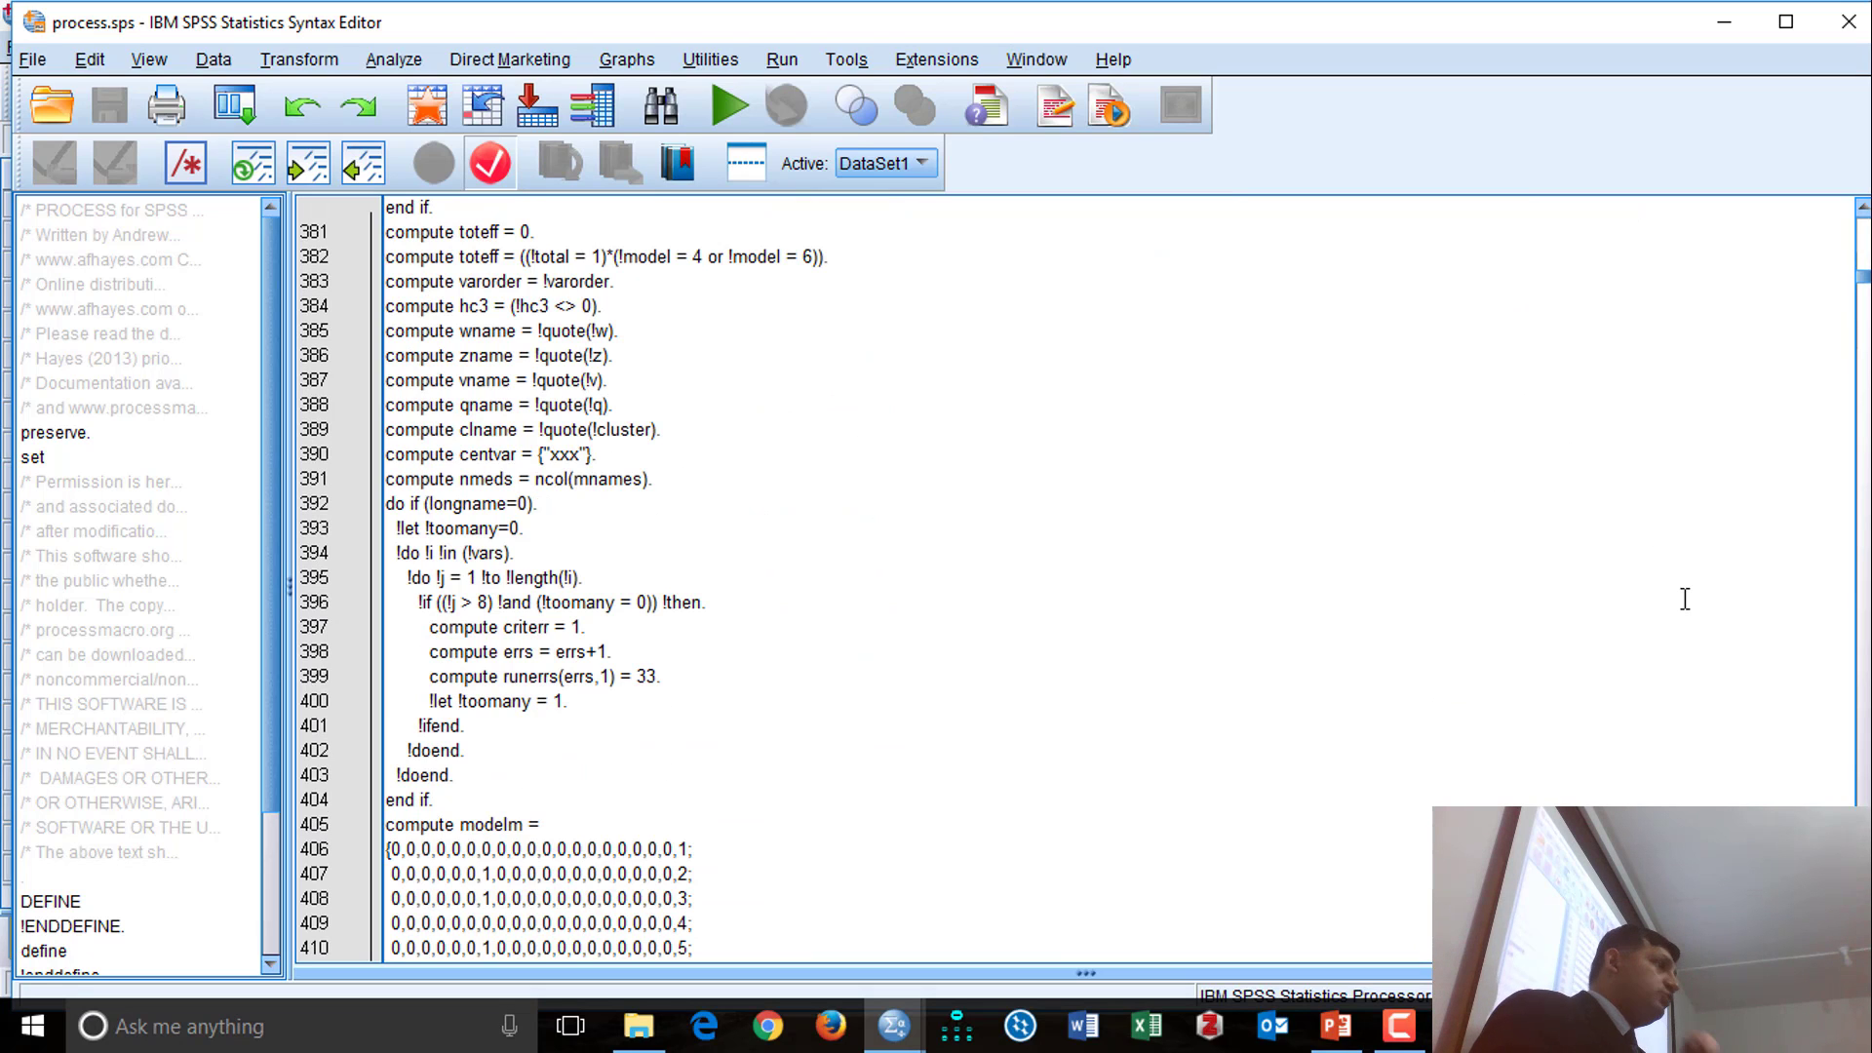
scroll(1648, 624, "down", 8)
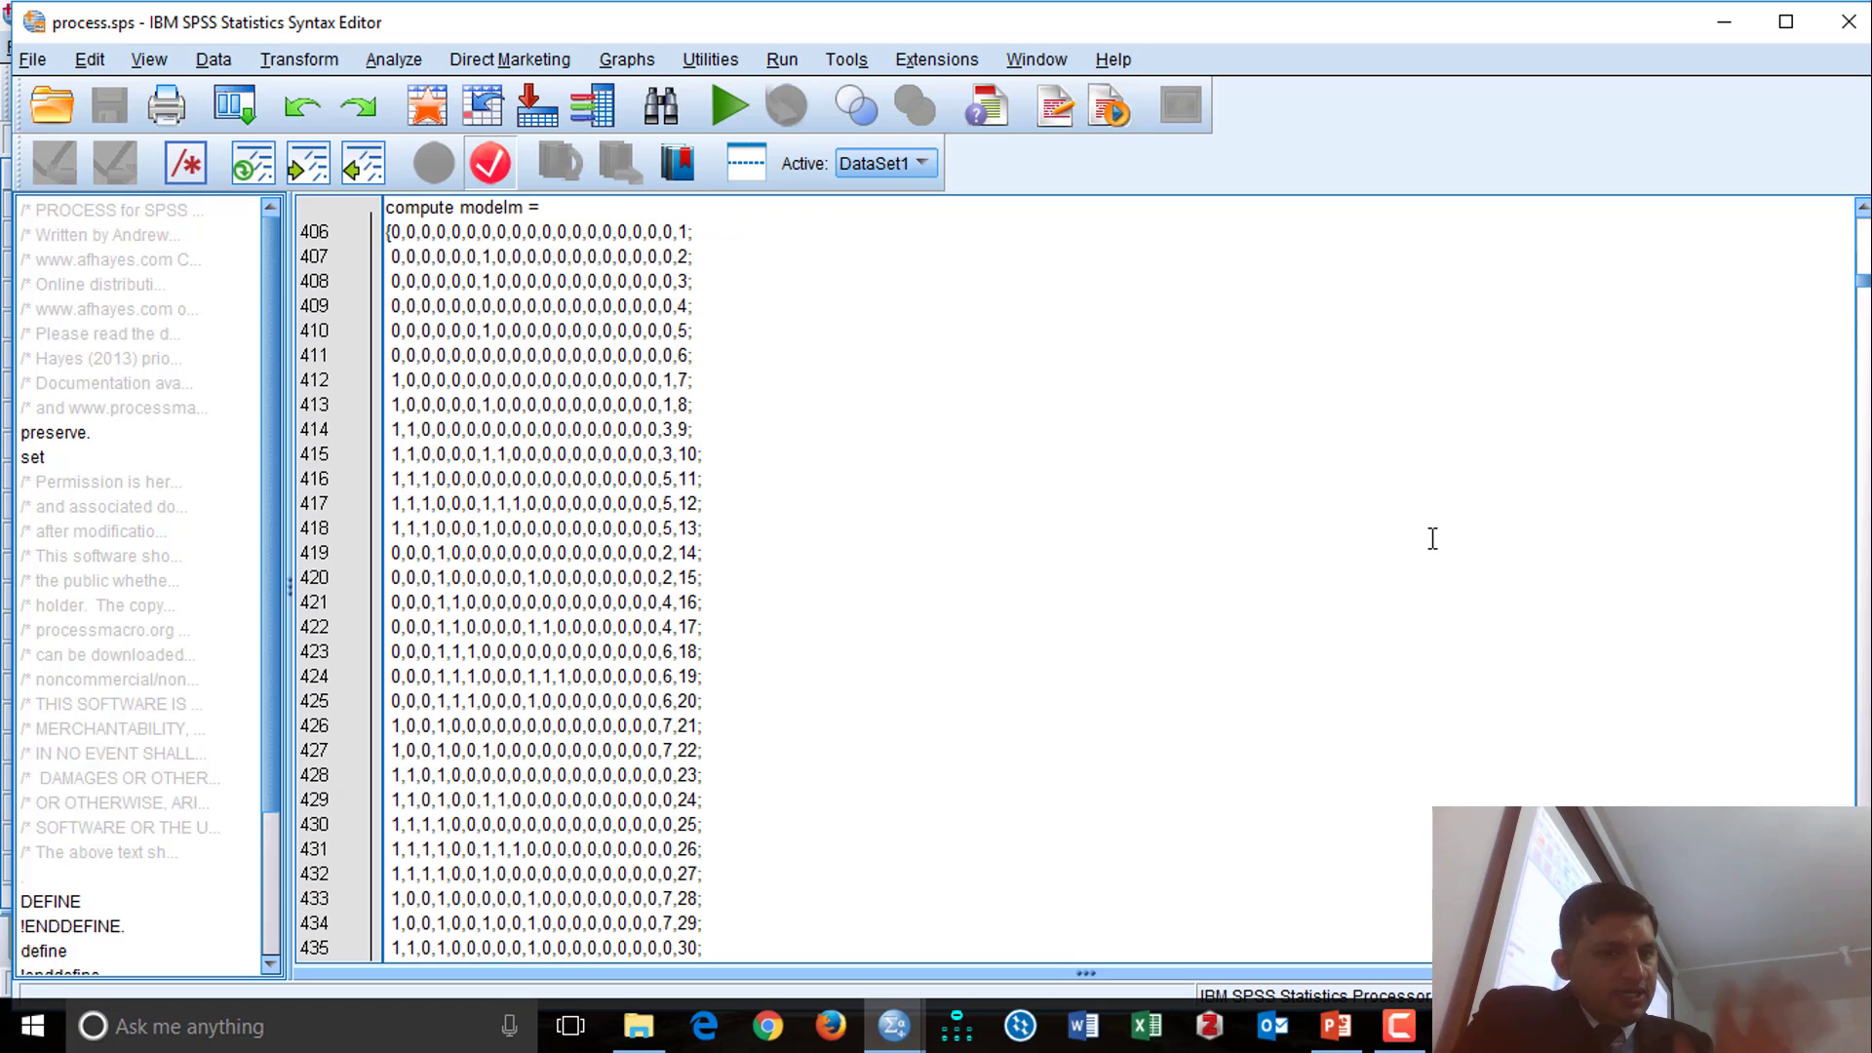
key("ctrl+a")
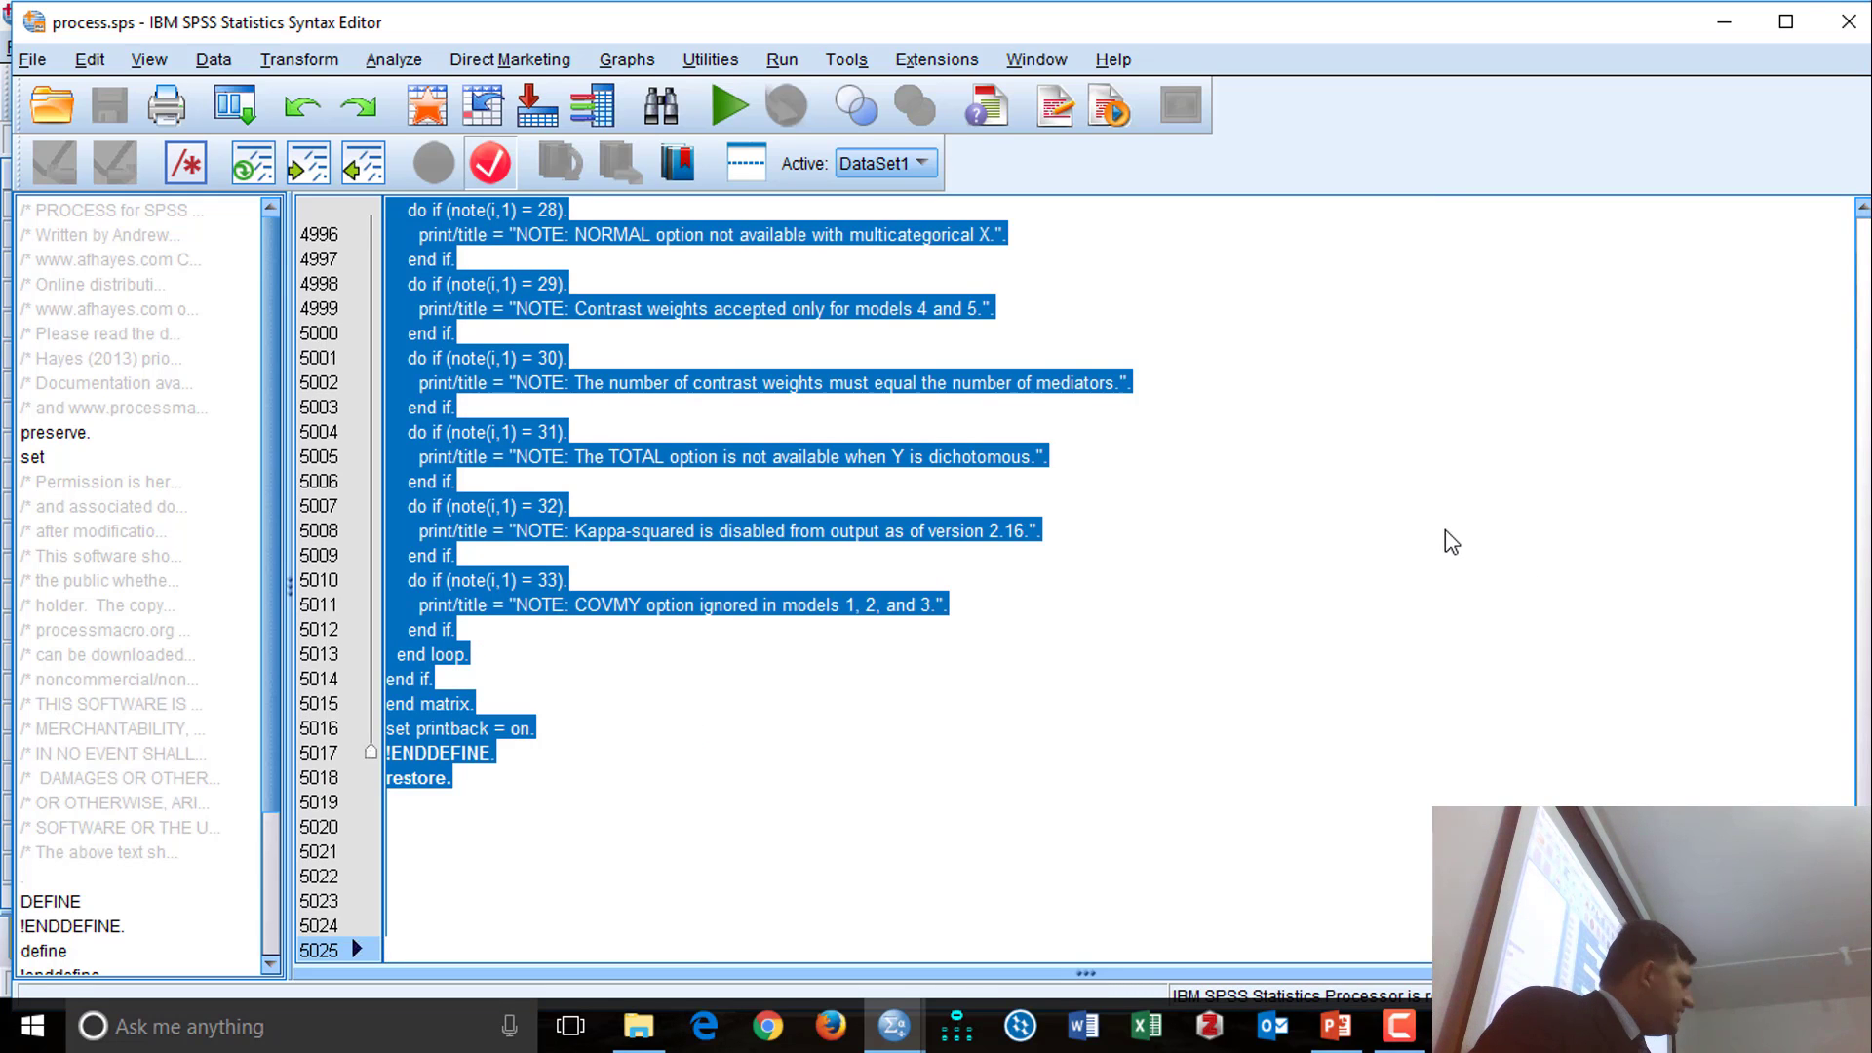
left_click(727, 102)
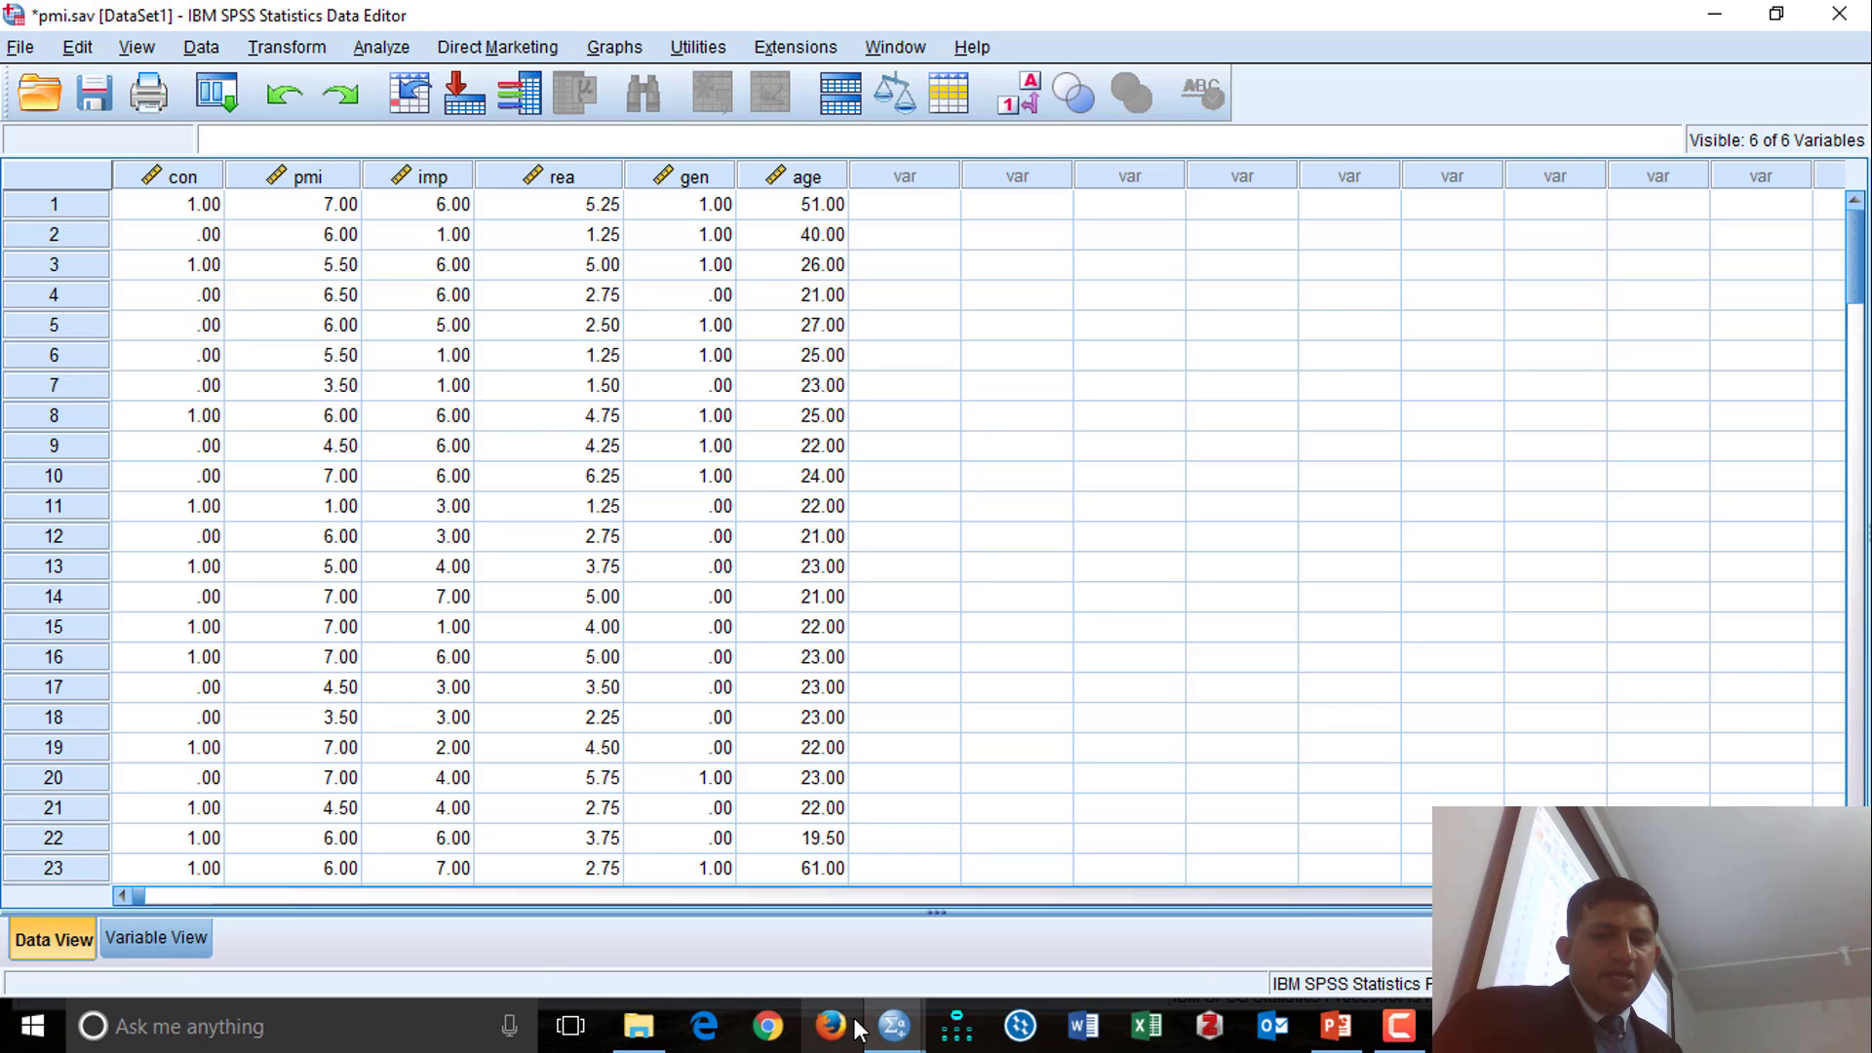
Step: Close the process.sps syntax window, and close the modified Syntax1 window without saving it
mouse_move(893, 1026)
left_click(1506, 926)
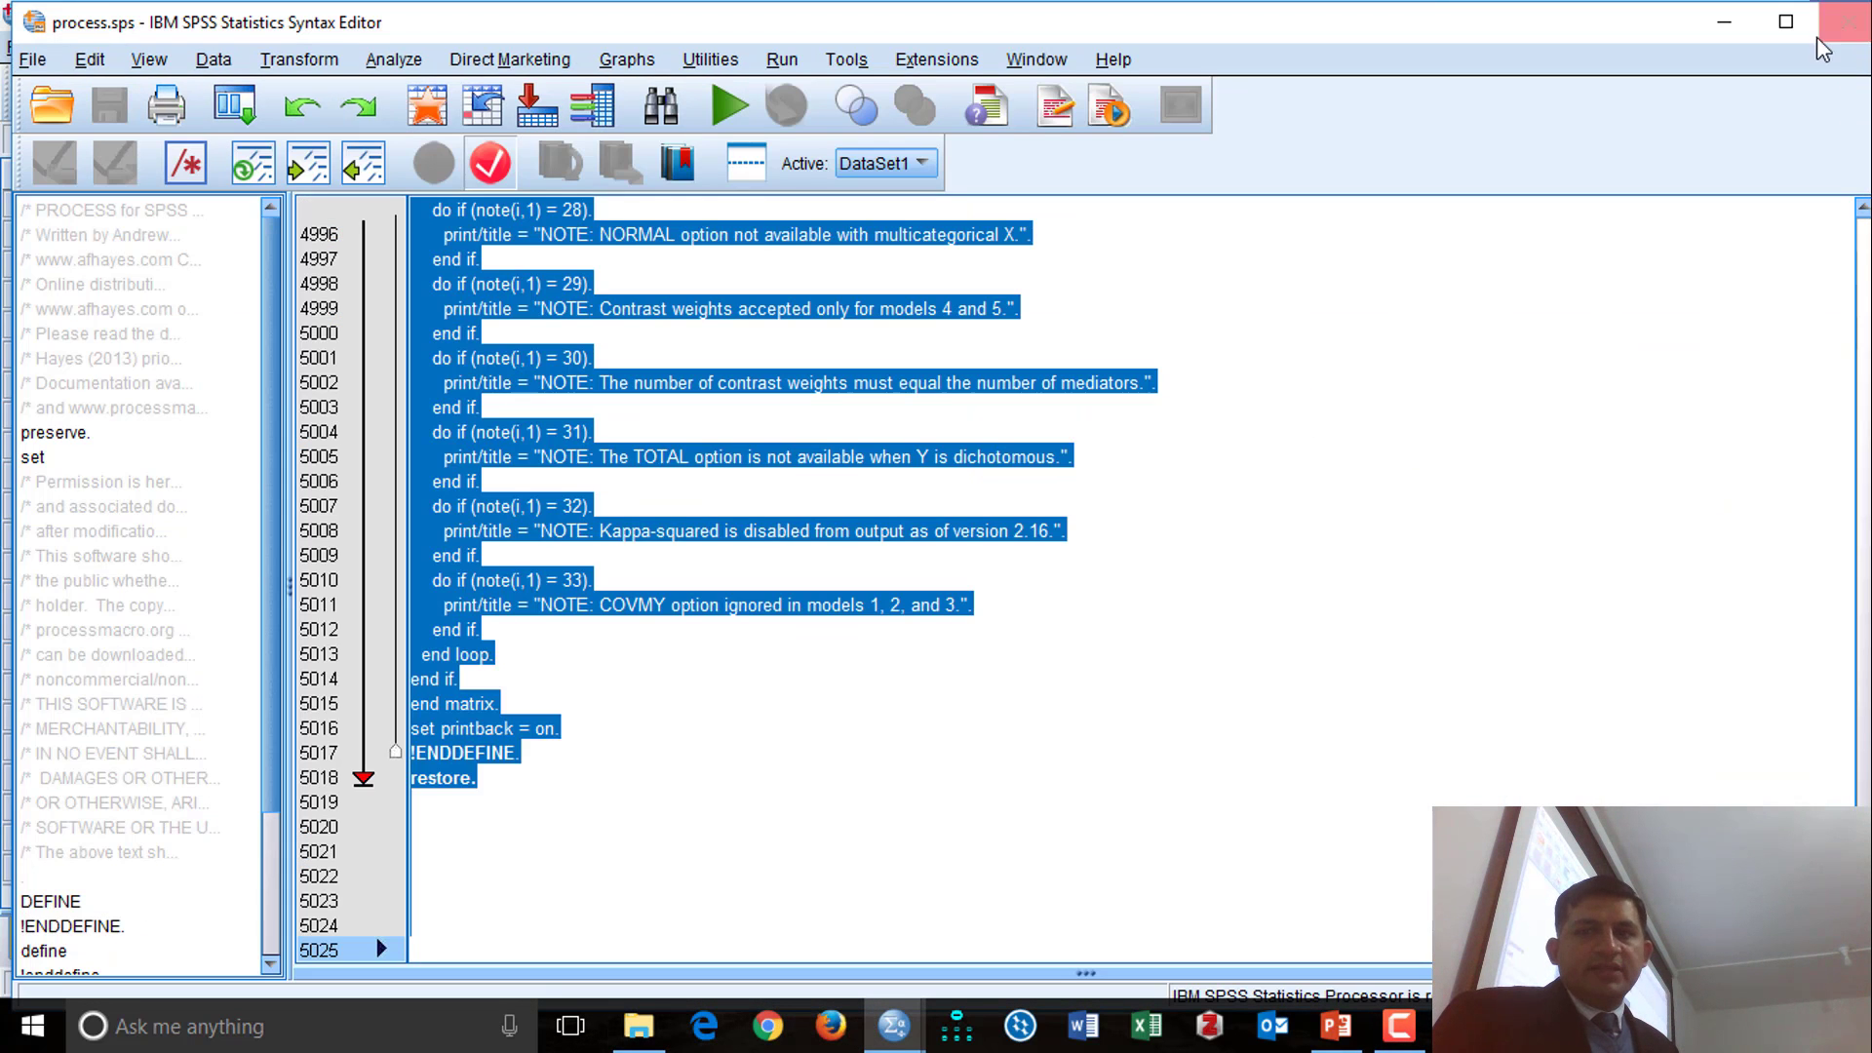
left_click(1839, 13)
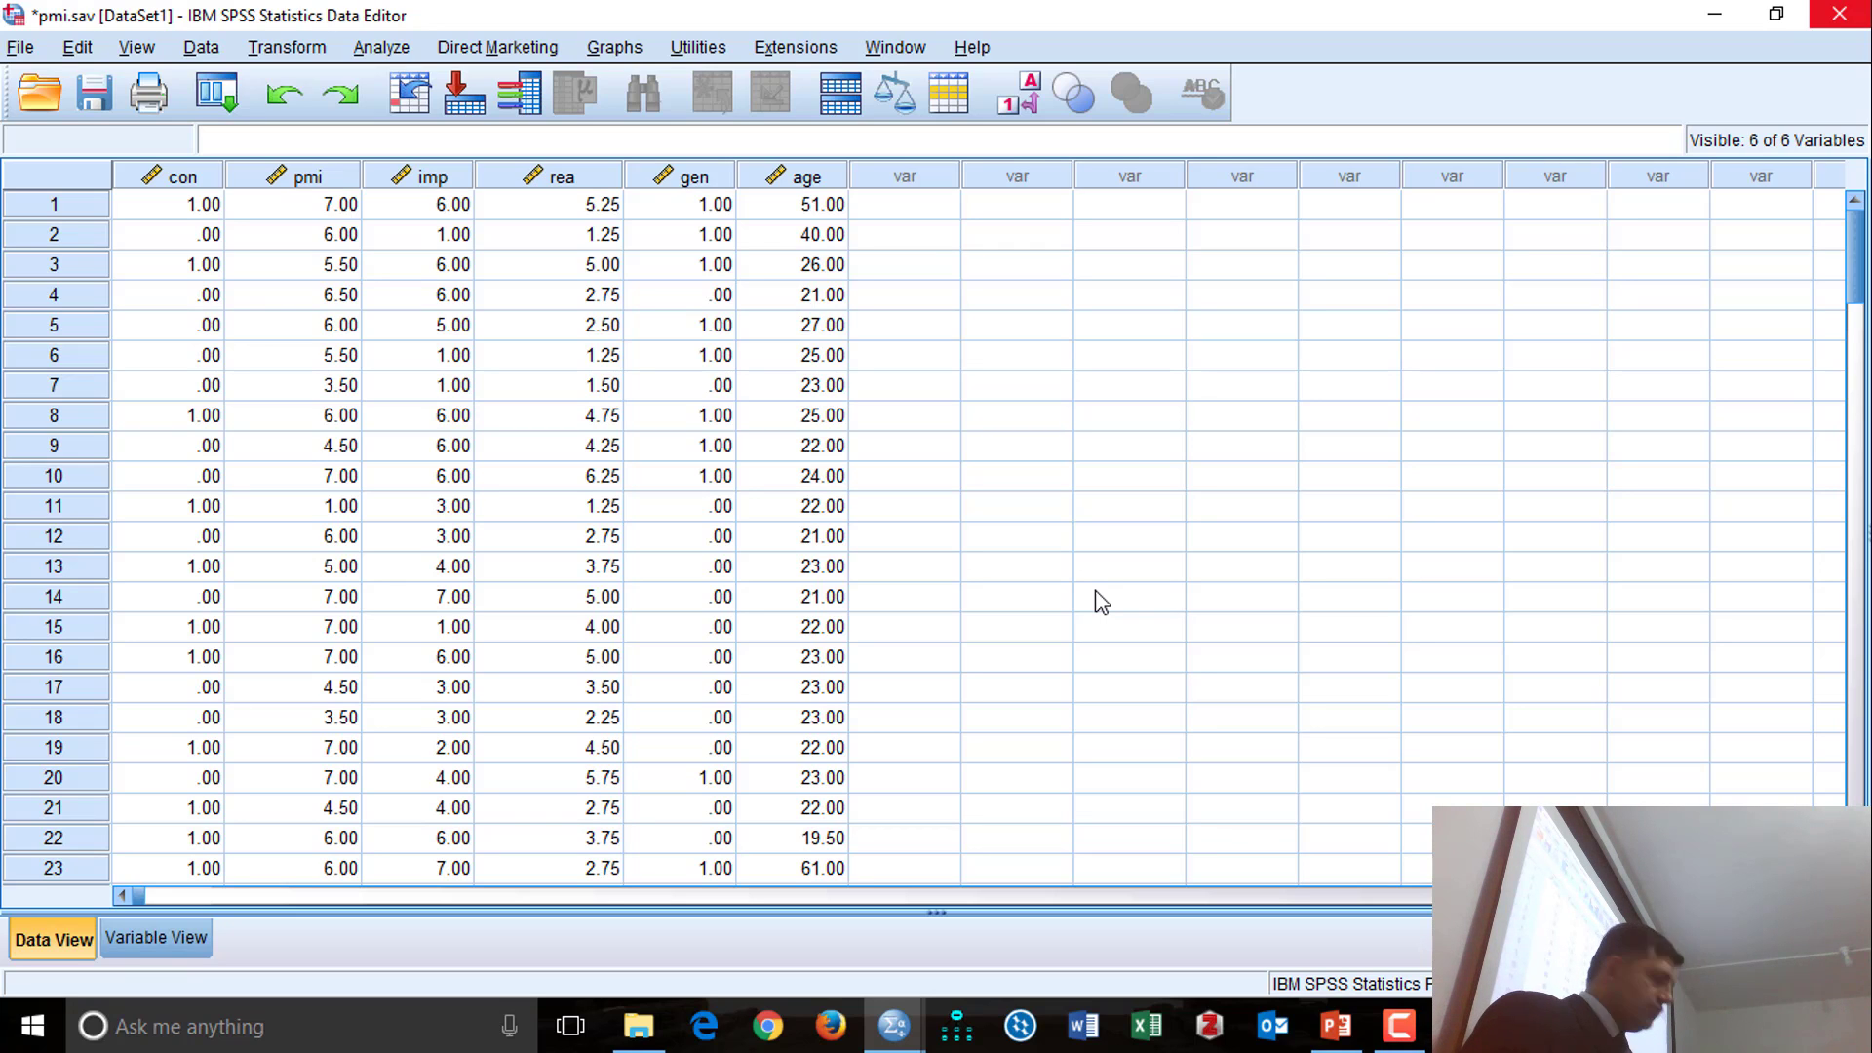
left_click(894, 1027)
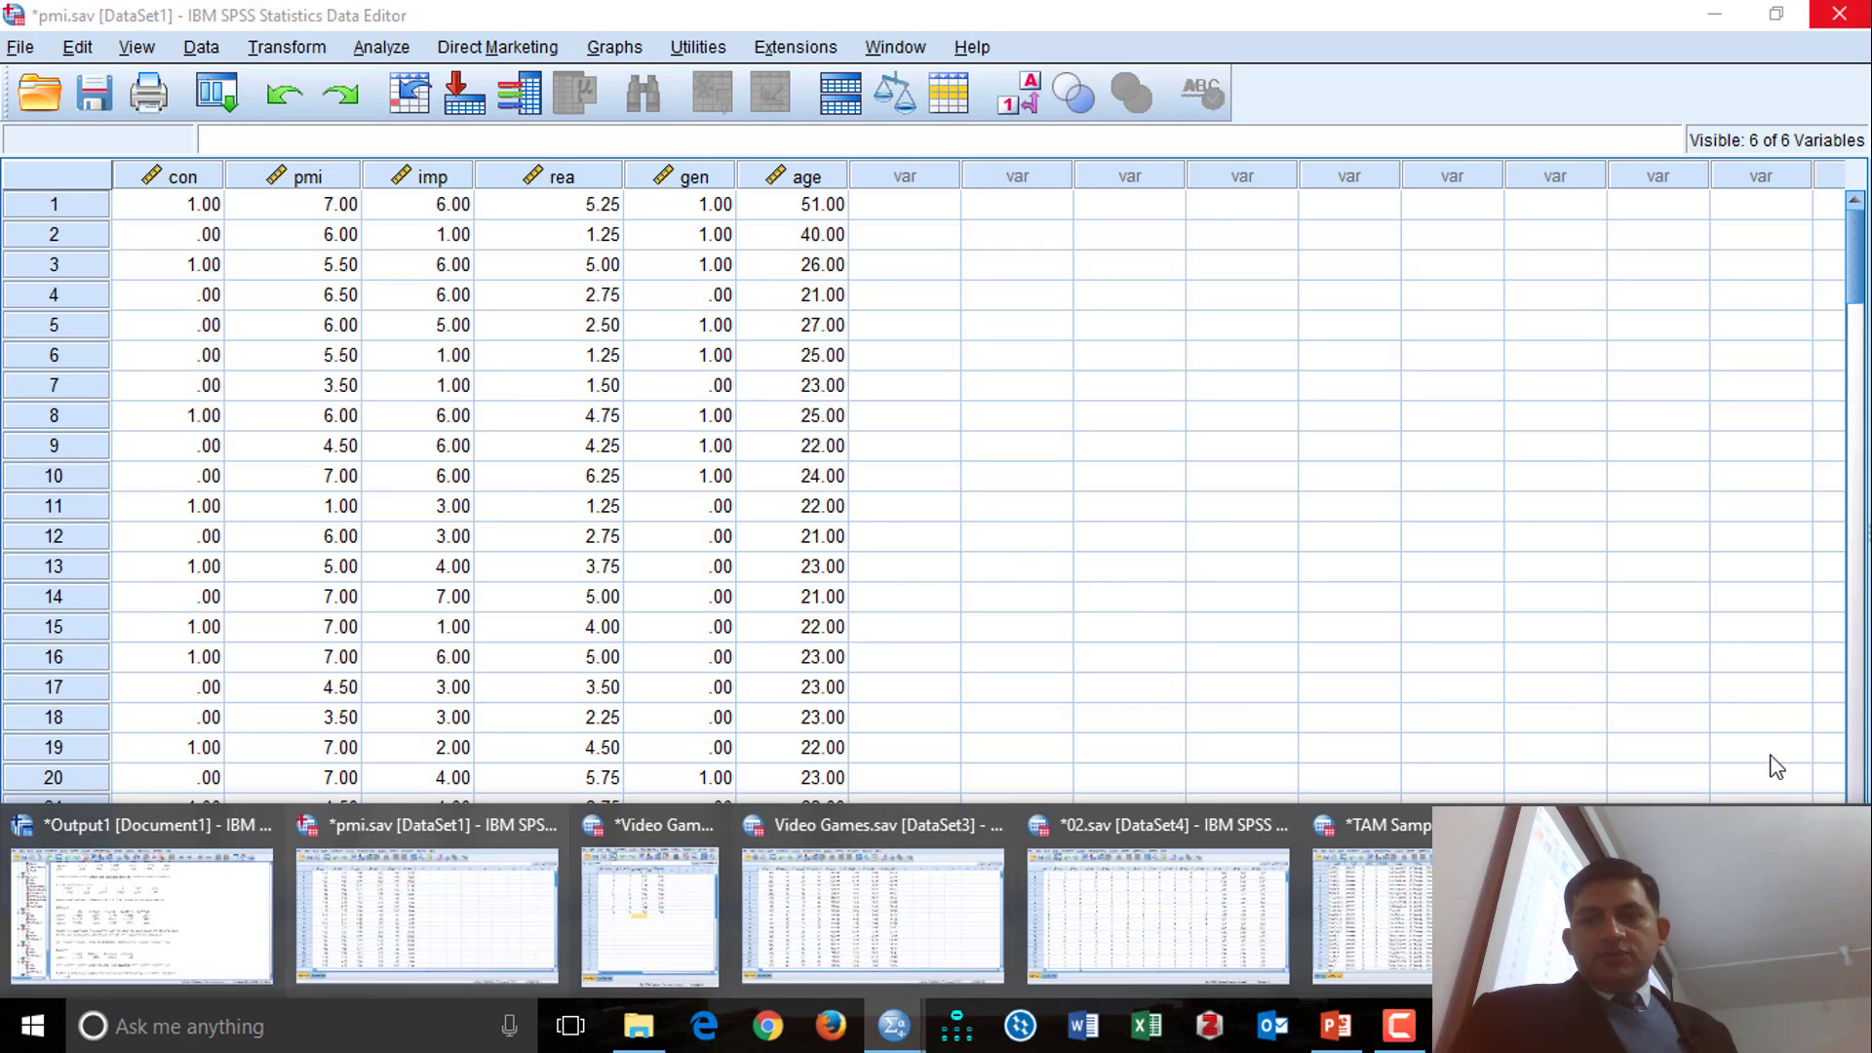
left_click(1761, 892)
left_click(1842, 26)
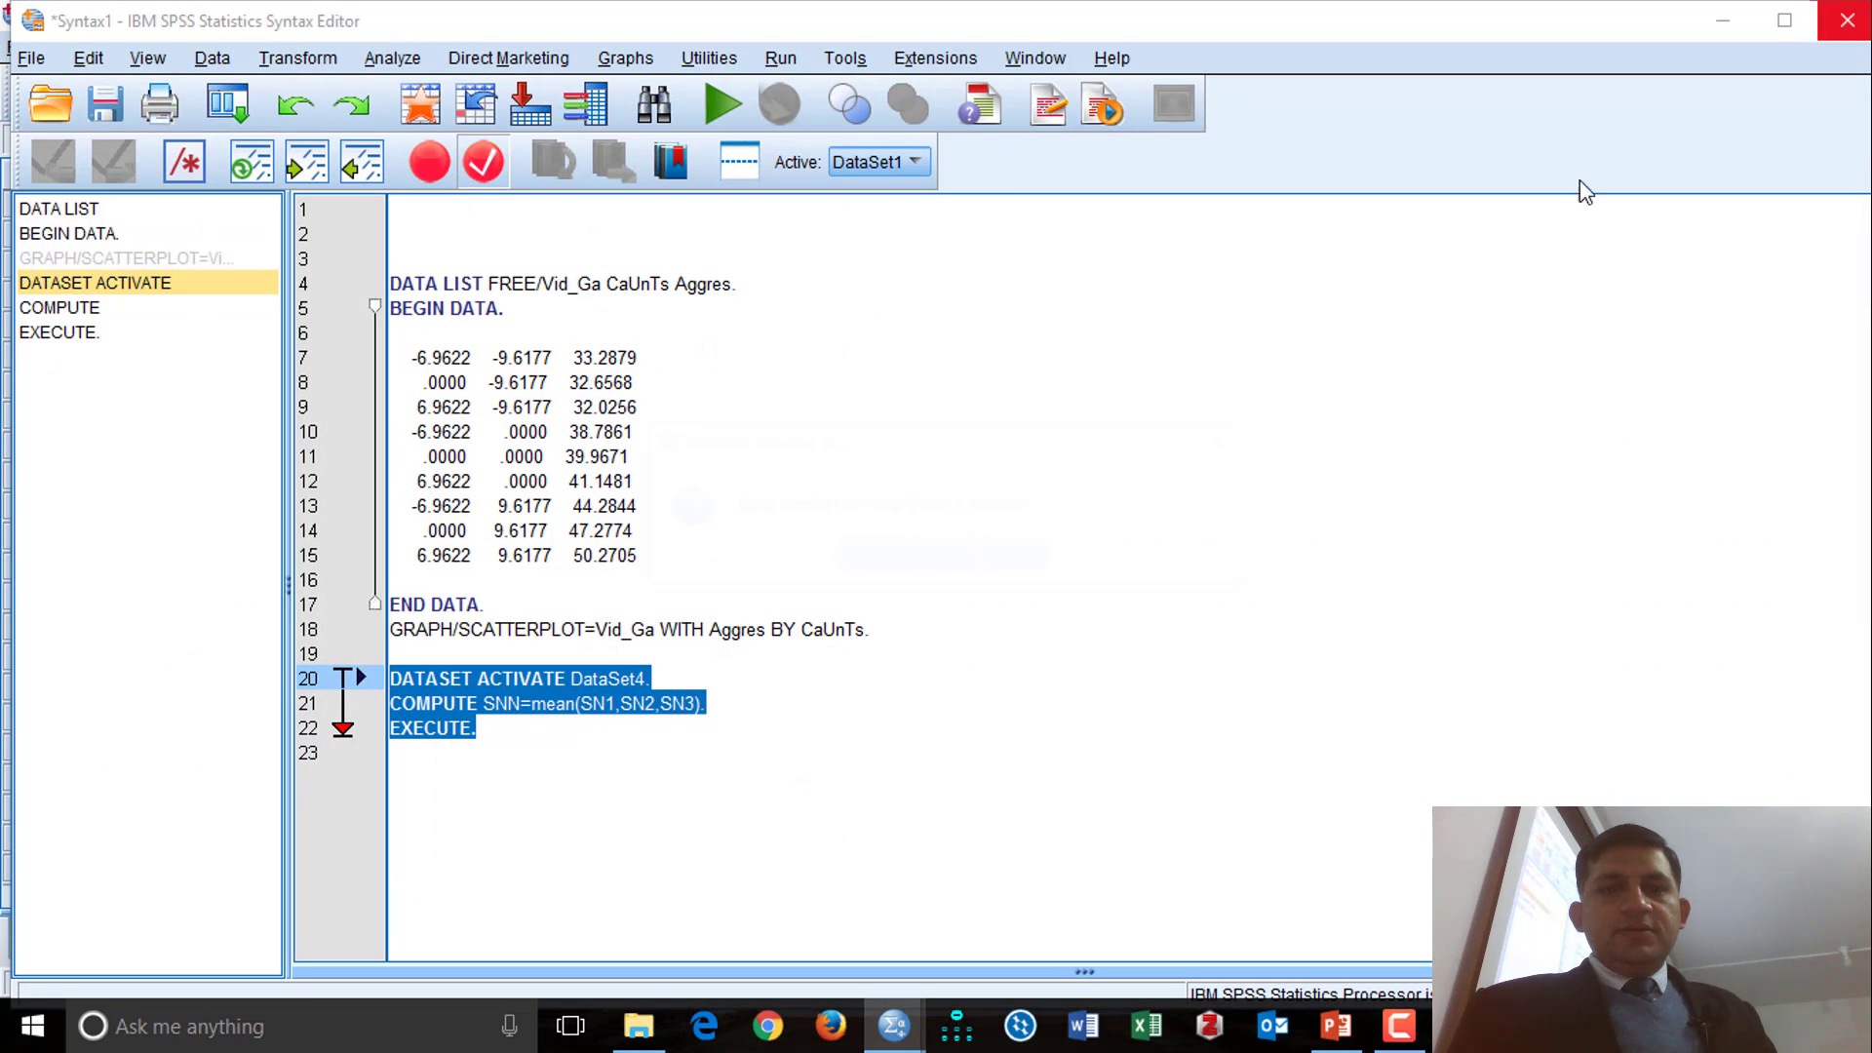
left_click(951, 556)
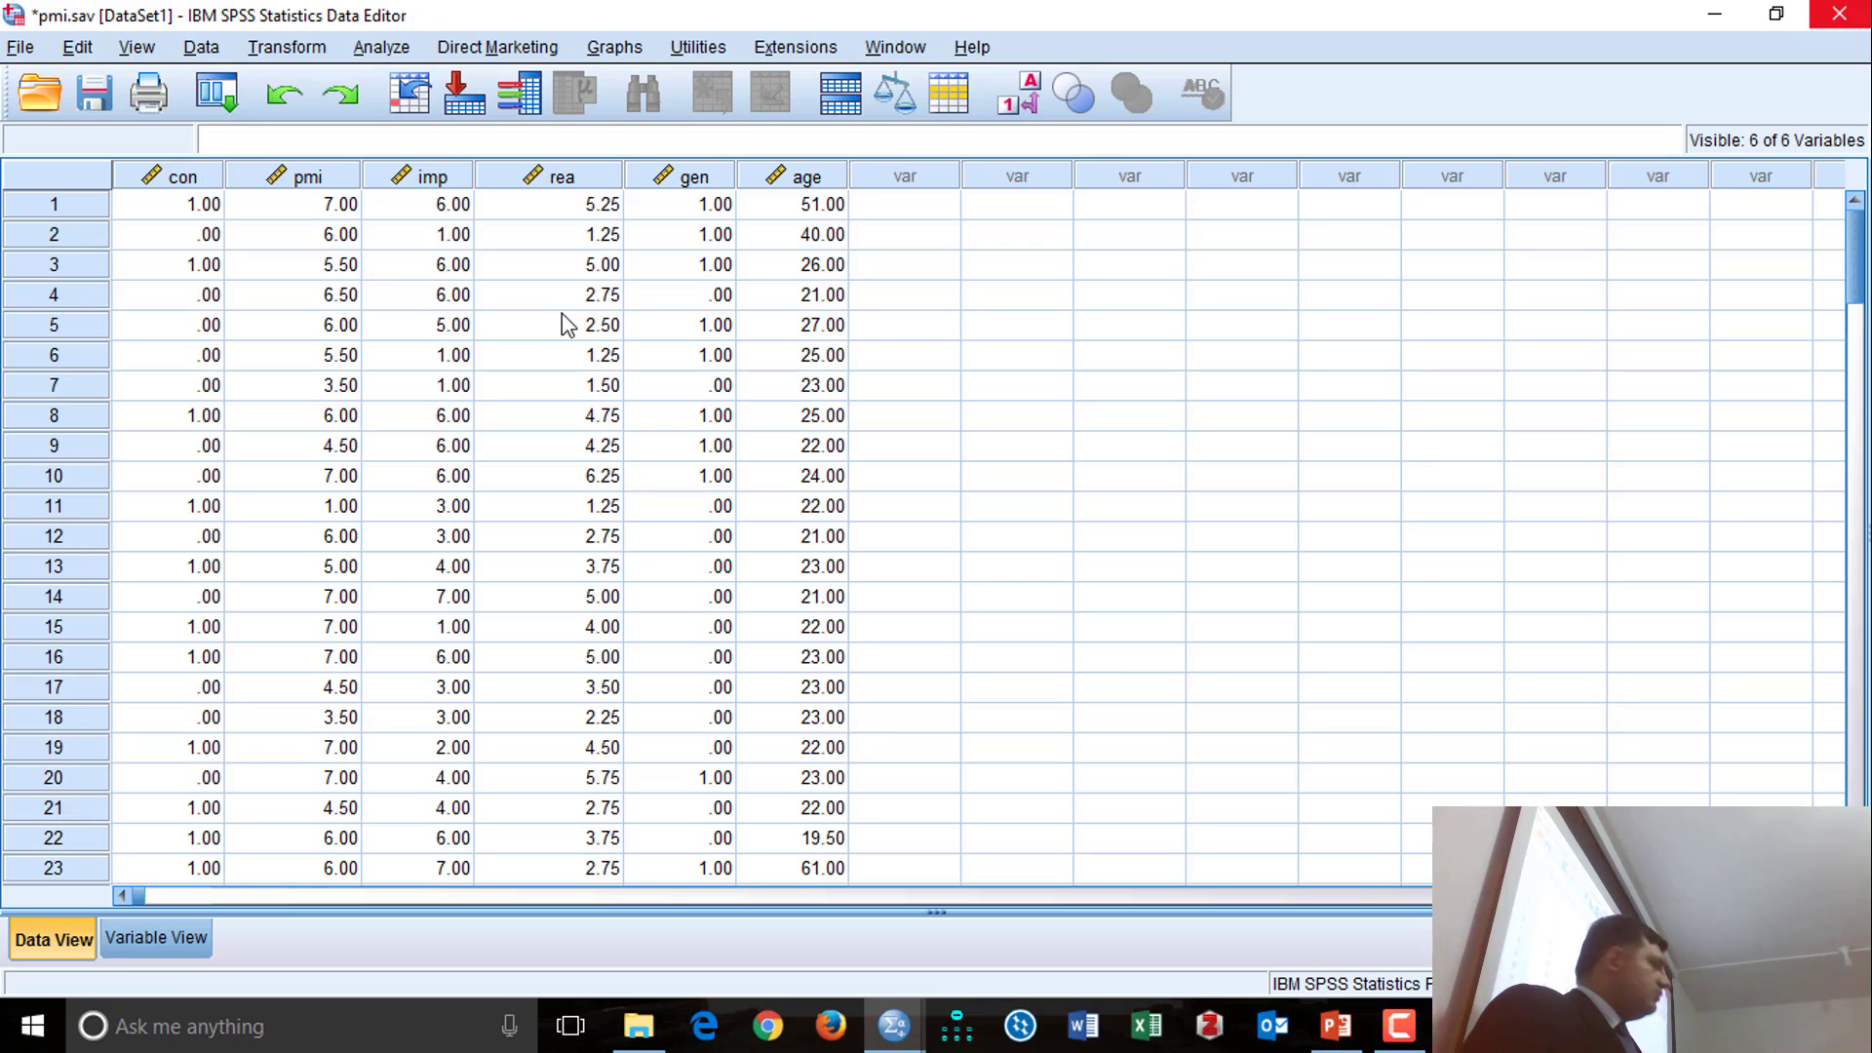
Step: Create a new syntax file for DataSet1 and insert four blank lines at its start
left_click(23, 47)
mouse_move(77, 47)
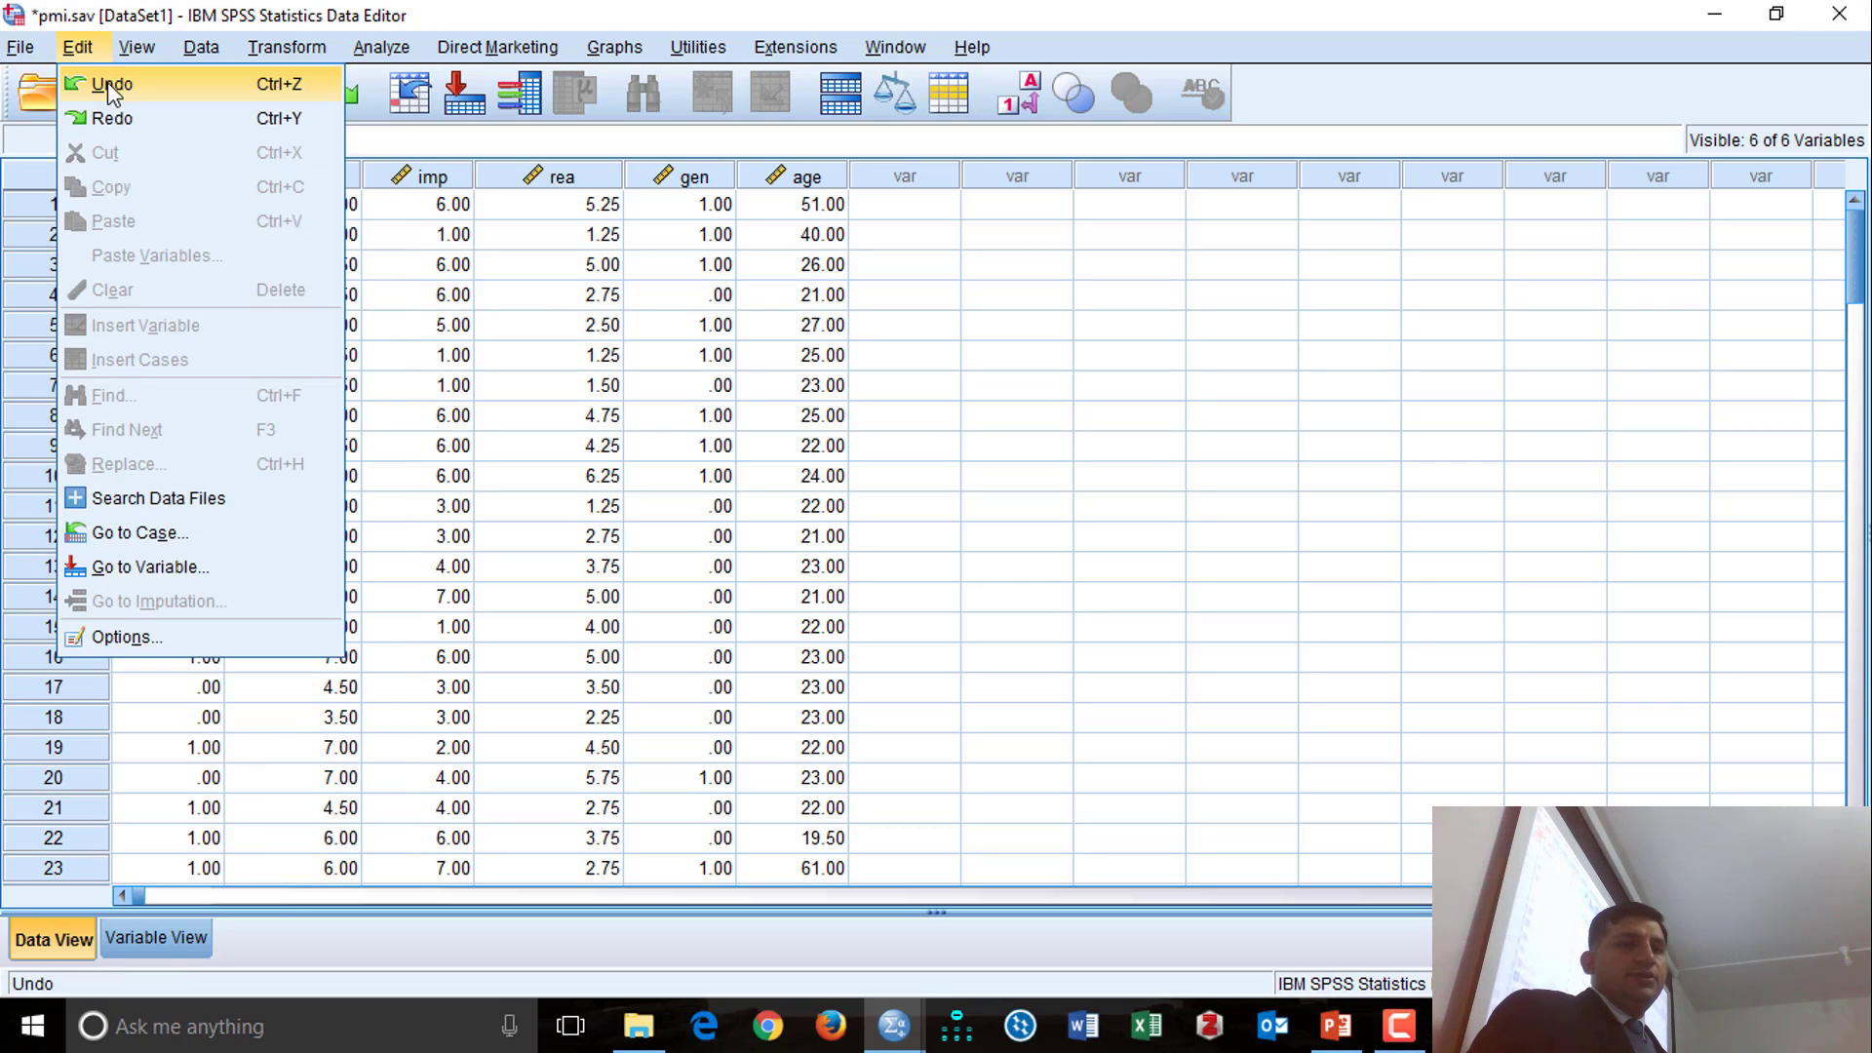
mouse_move(307, 114)
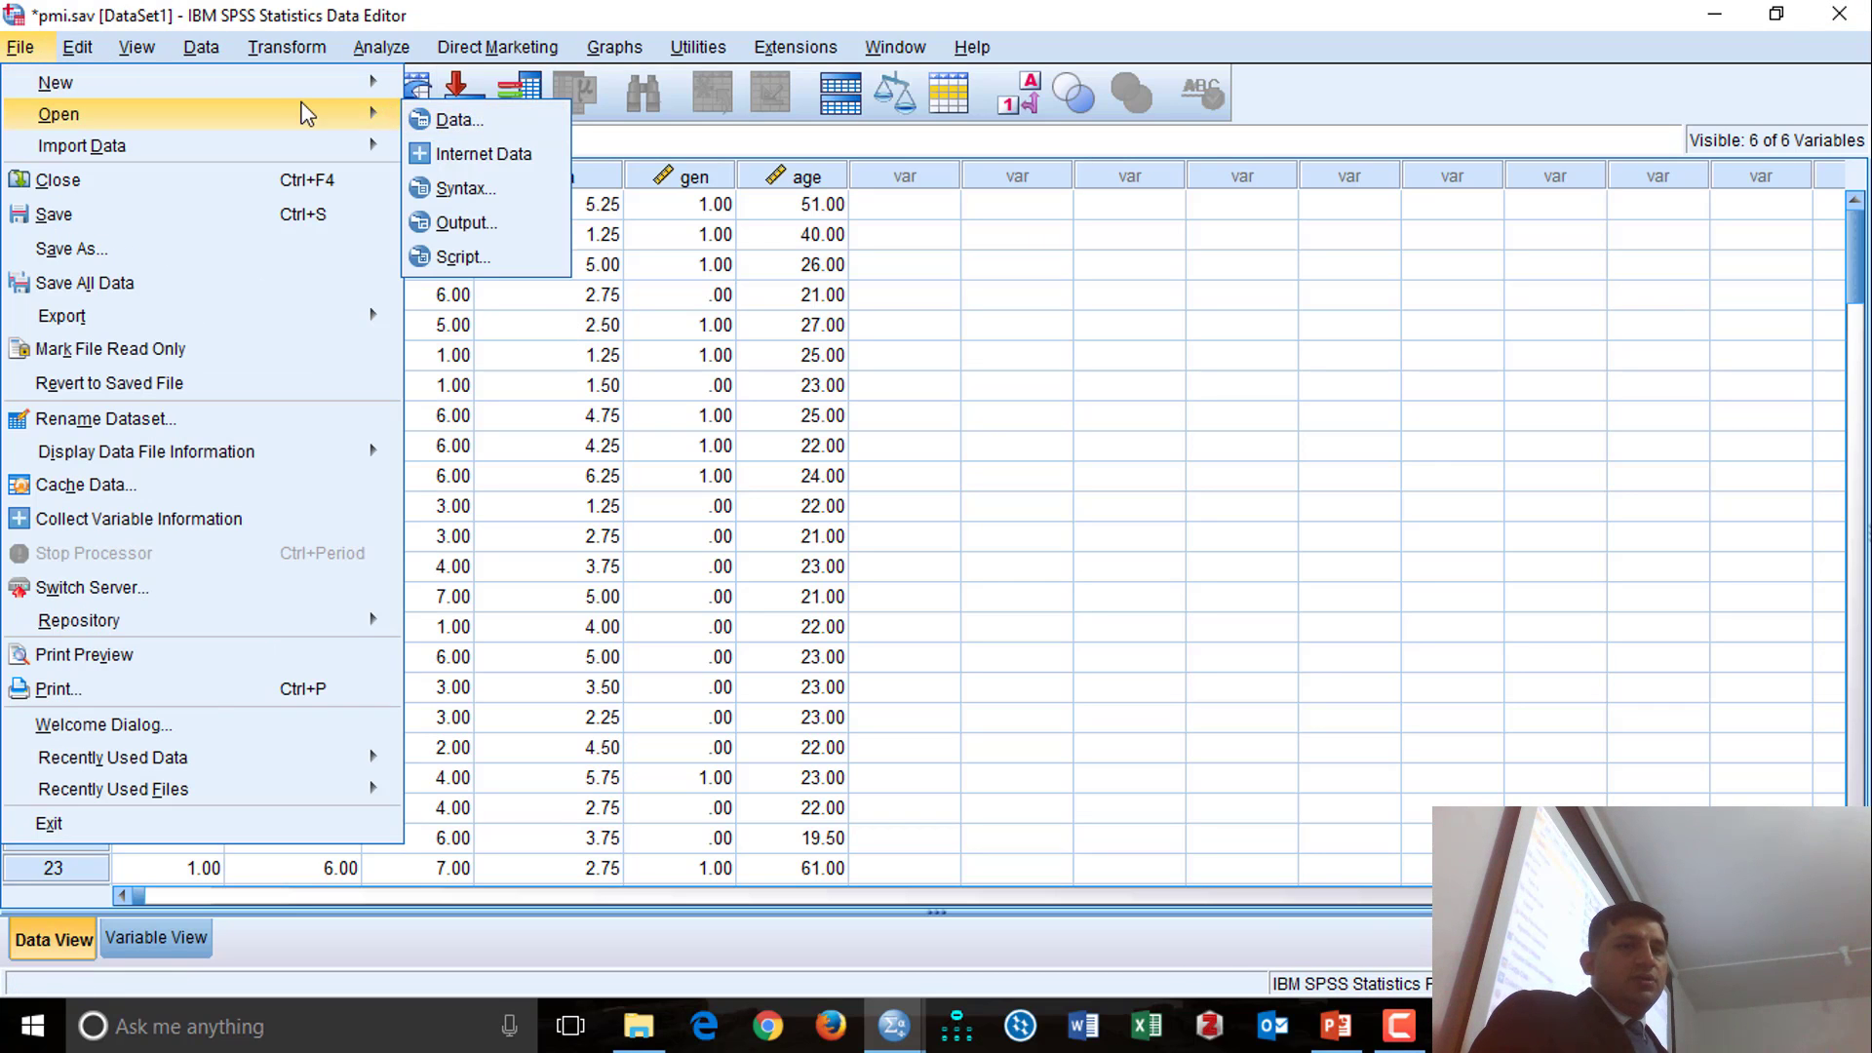
left_click(463, 124)
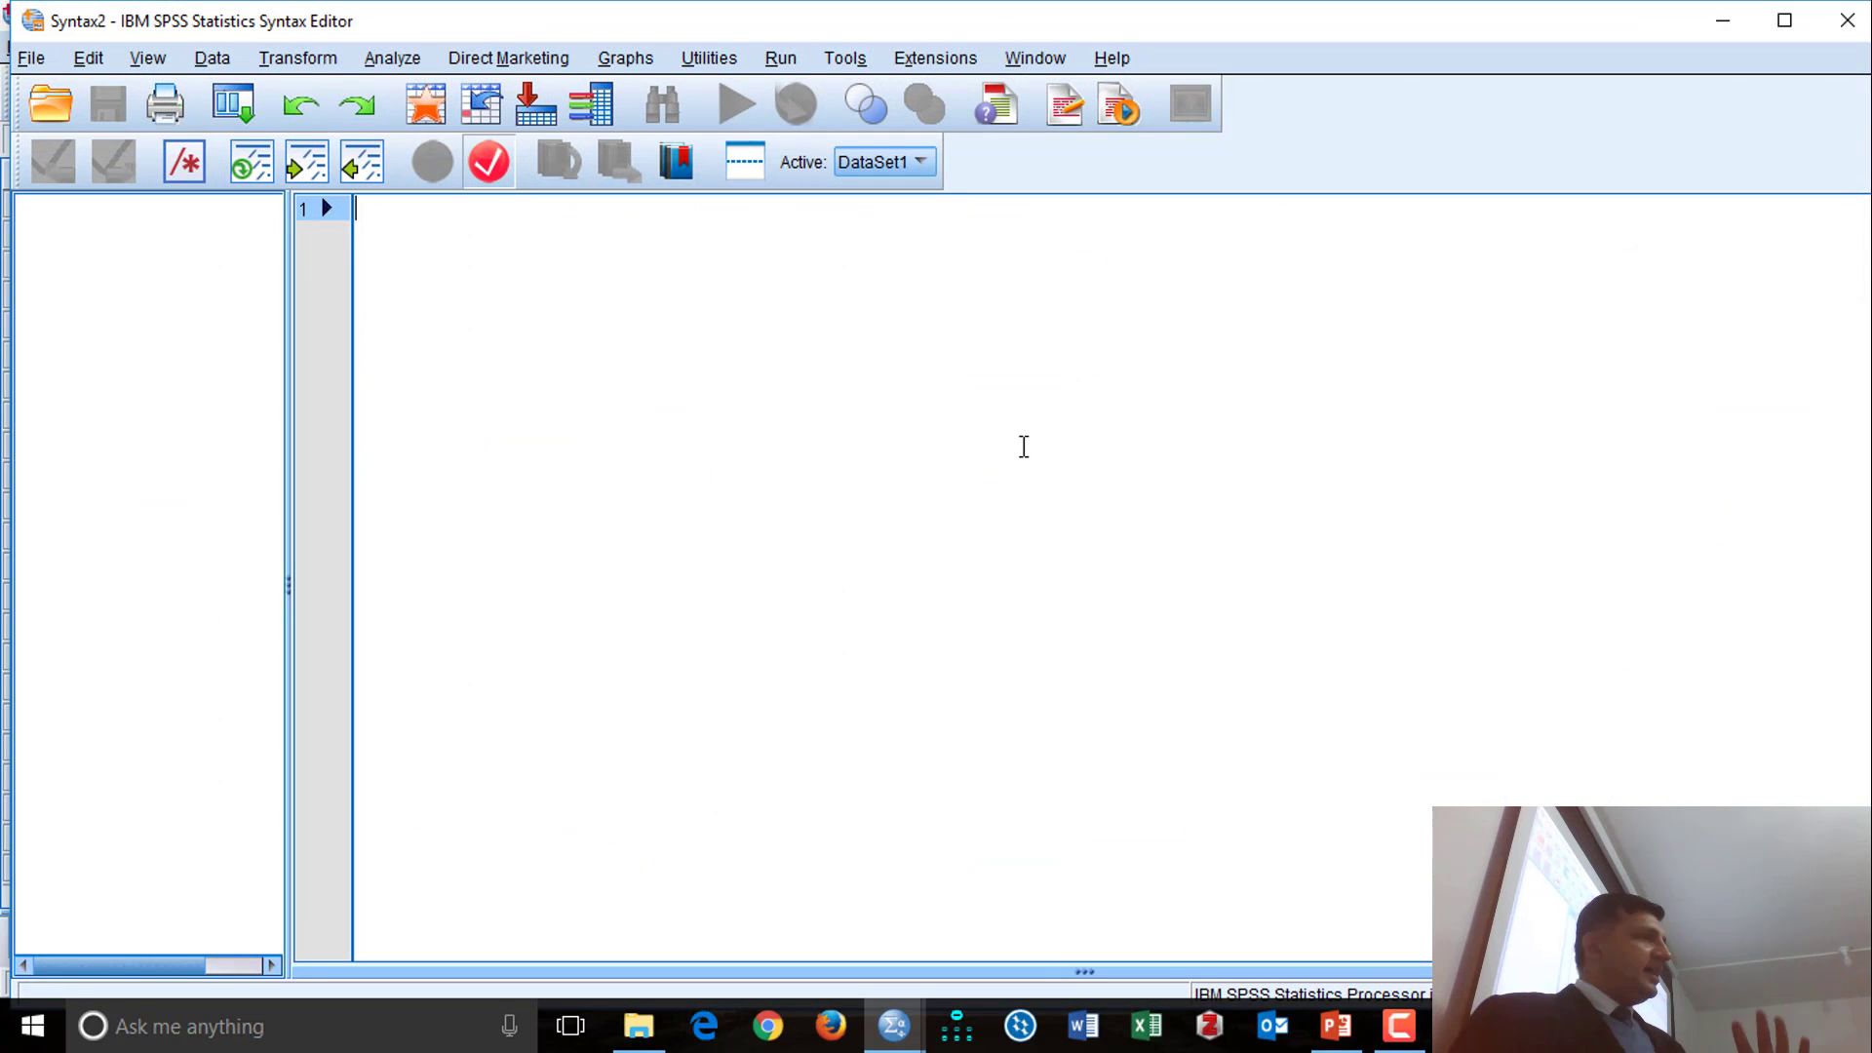
key("Return")
key("Return")
key("Return")
key("Return")
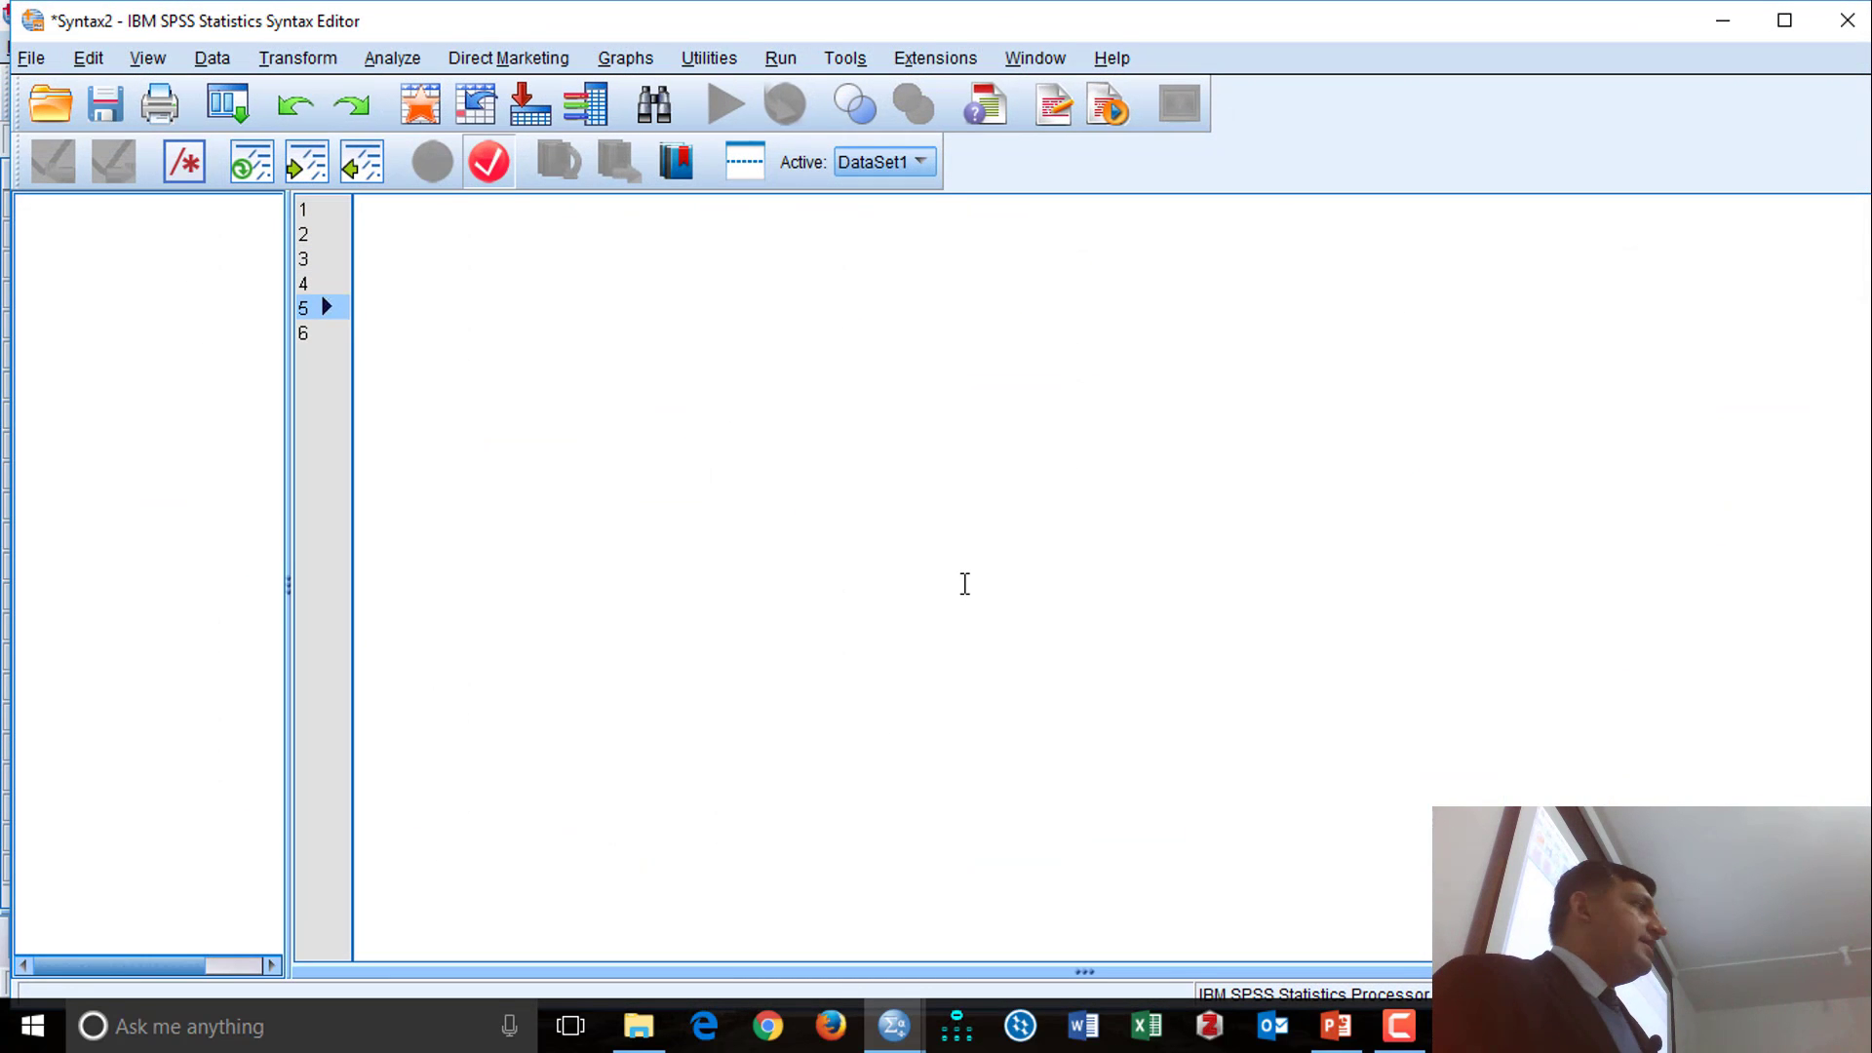
Step: Check the pmi.sav data, return to the new syntax window and write the command keyword process on line 5
key("alt+Tab")
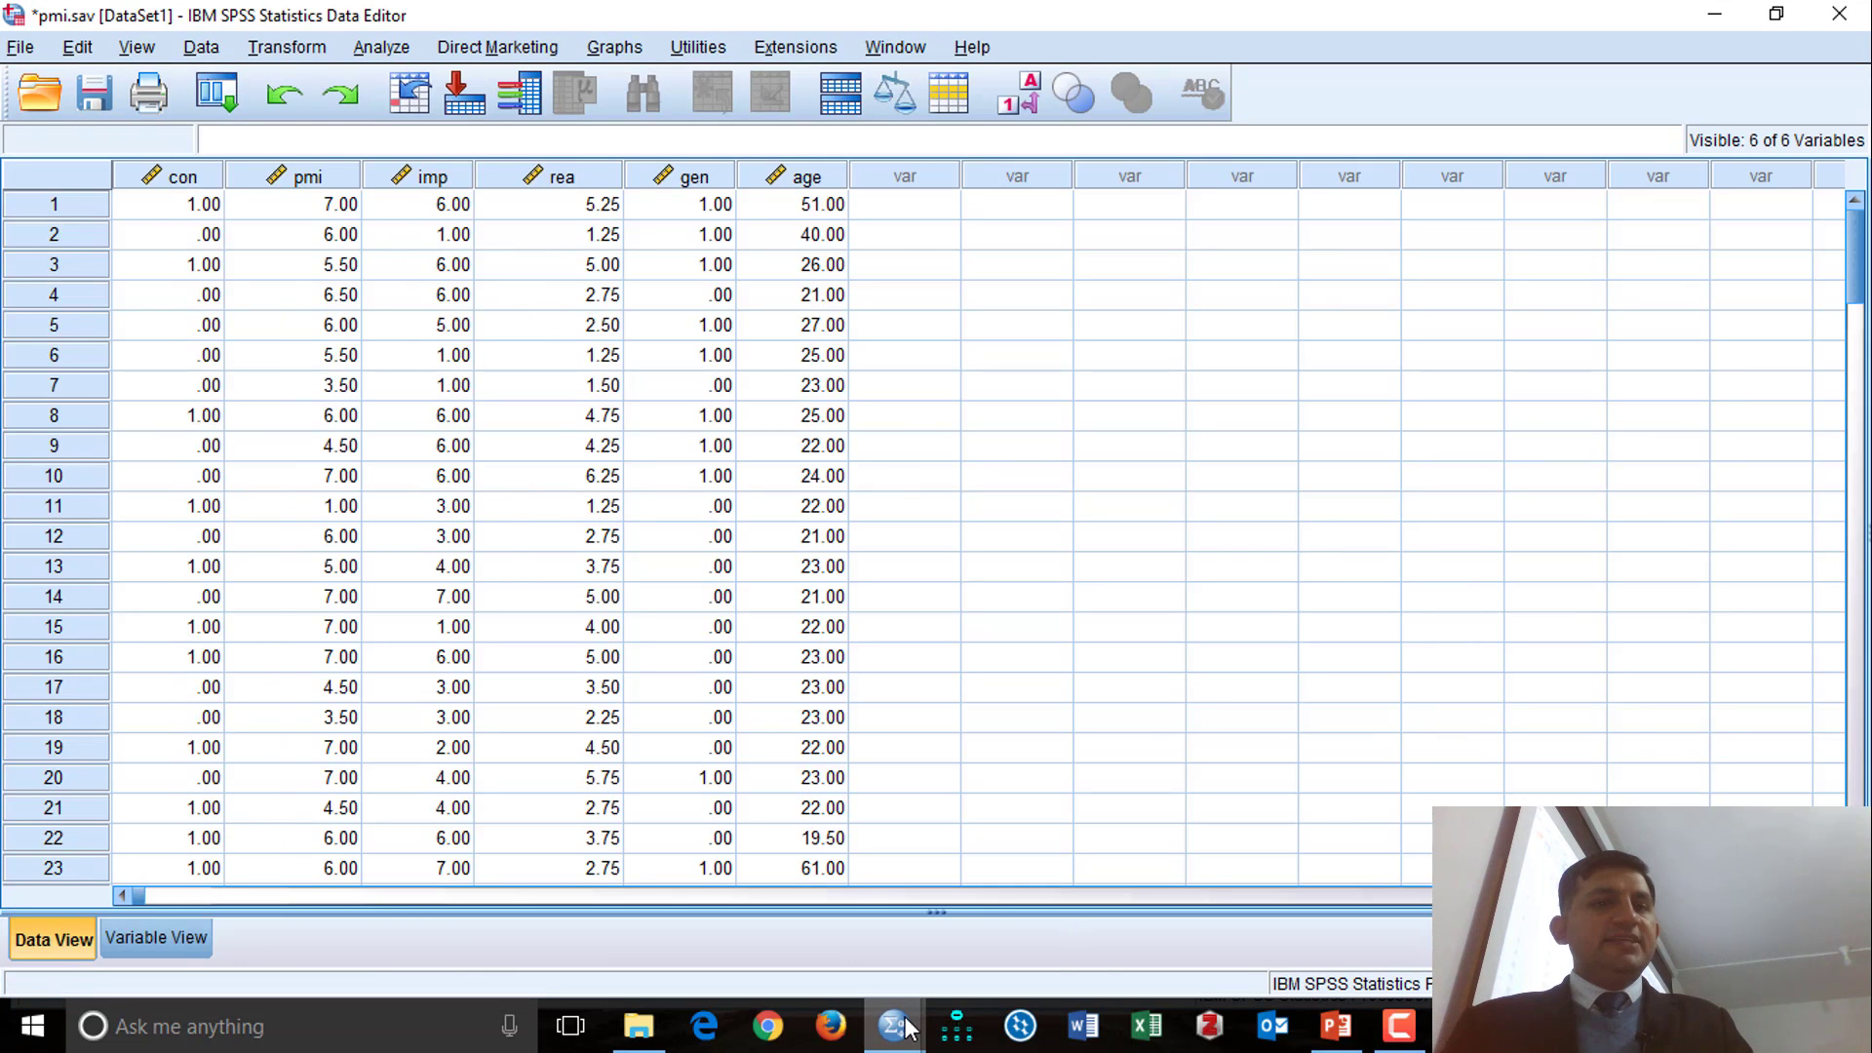
mouse_move(907, 1028)
left_click(1702, 912)
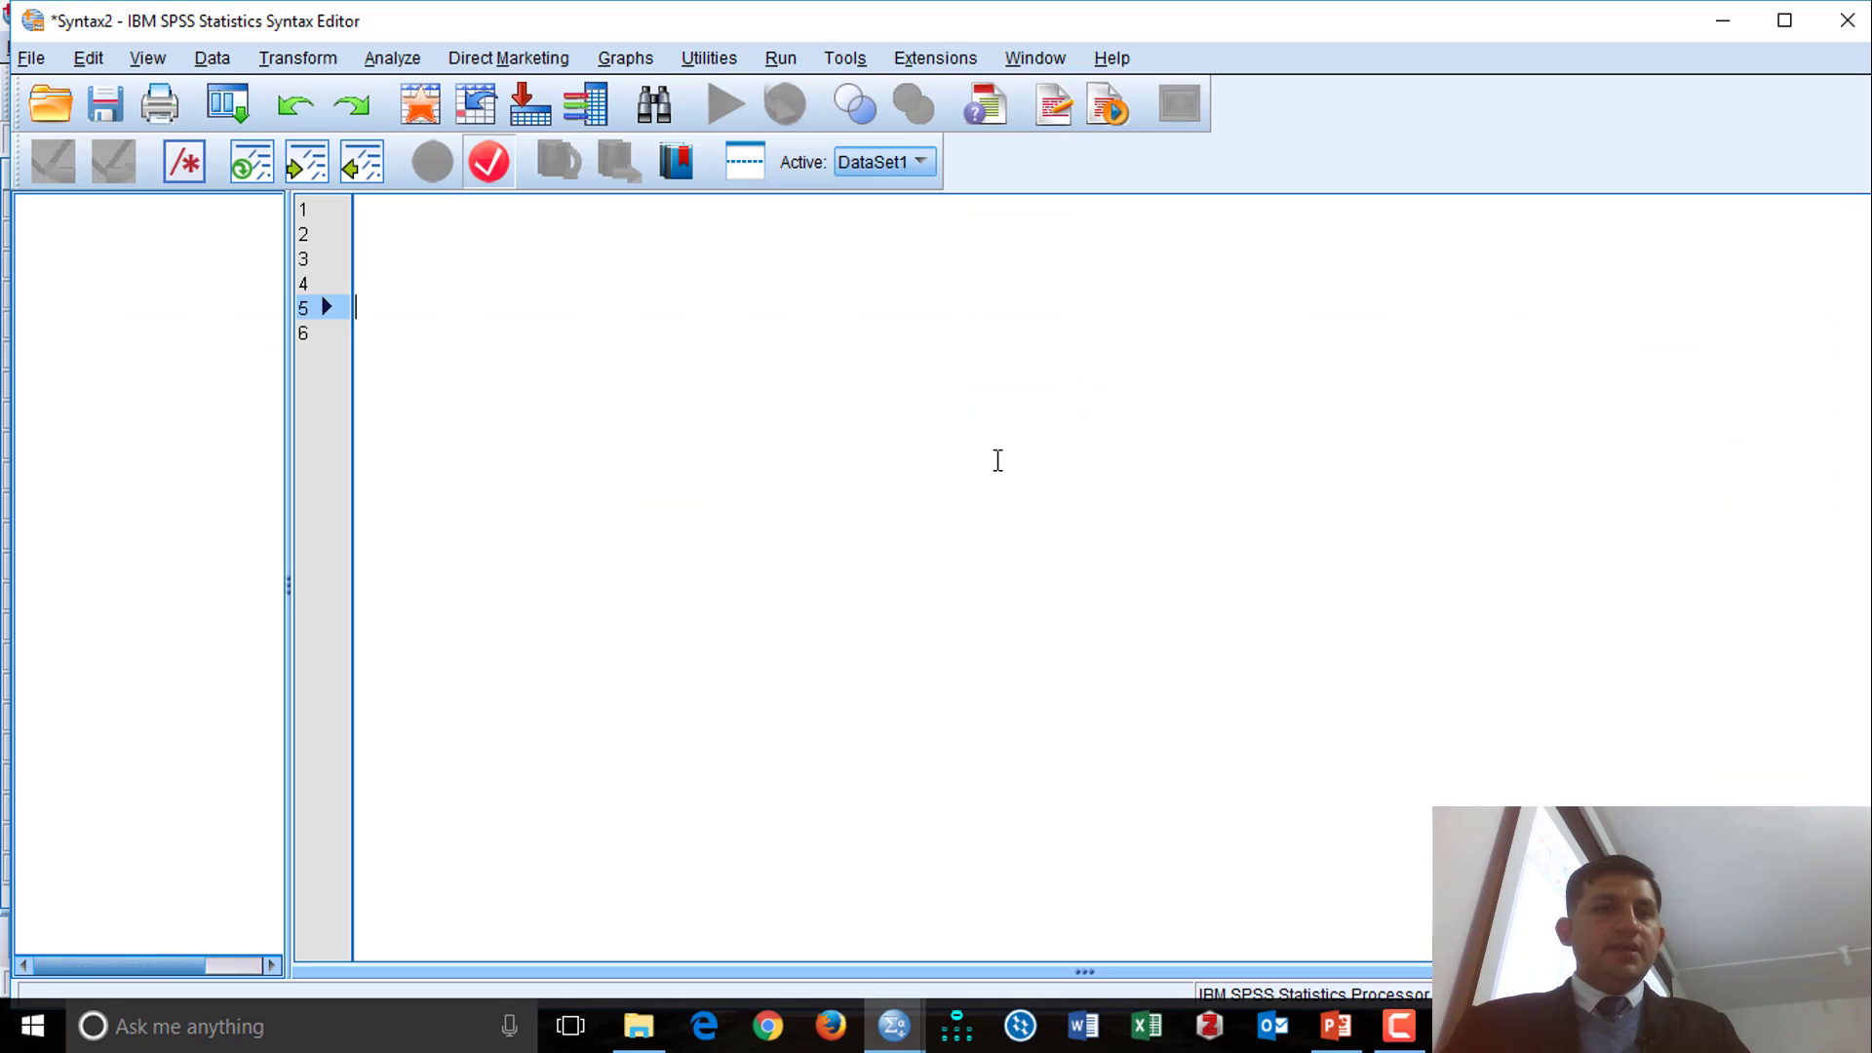
type("prcess")
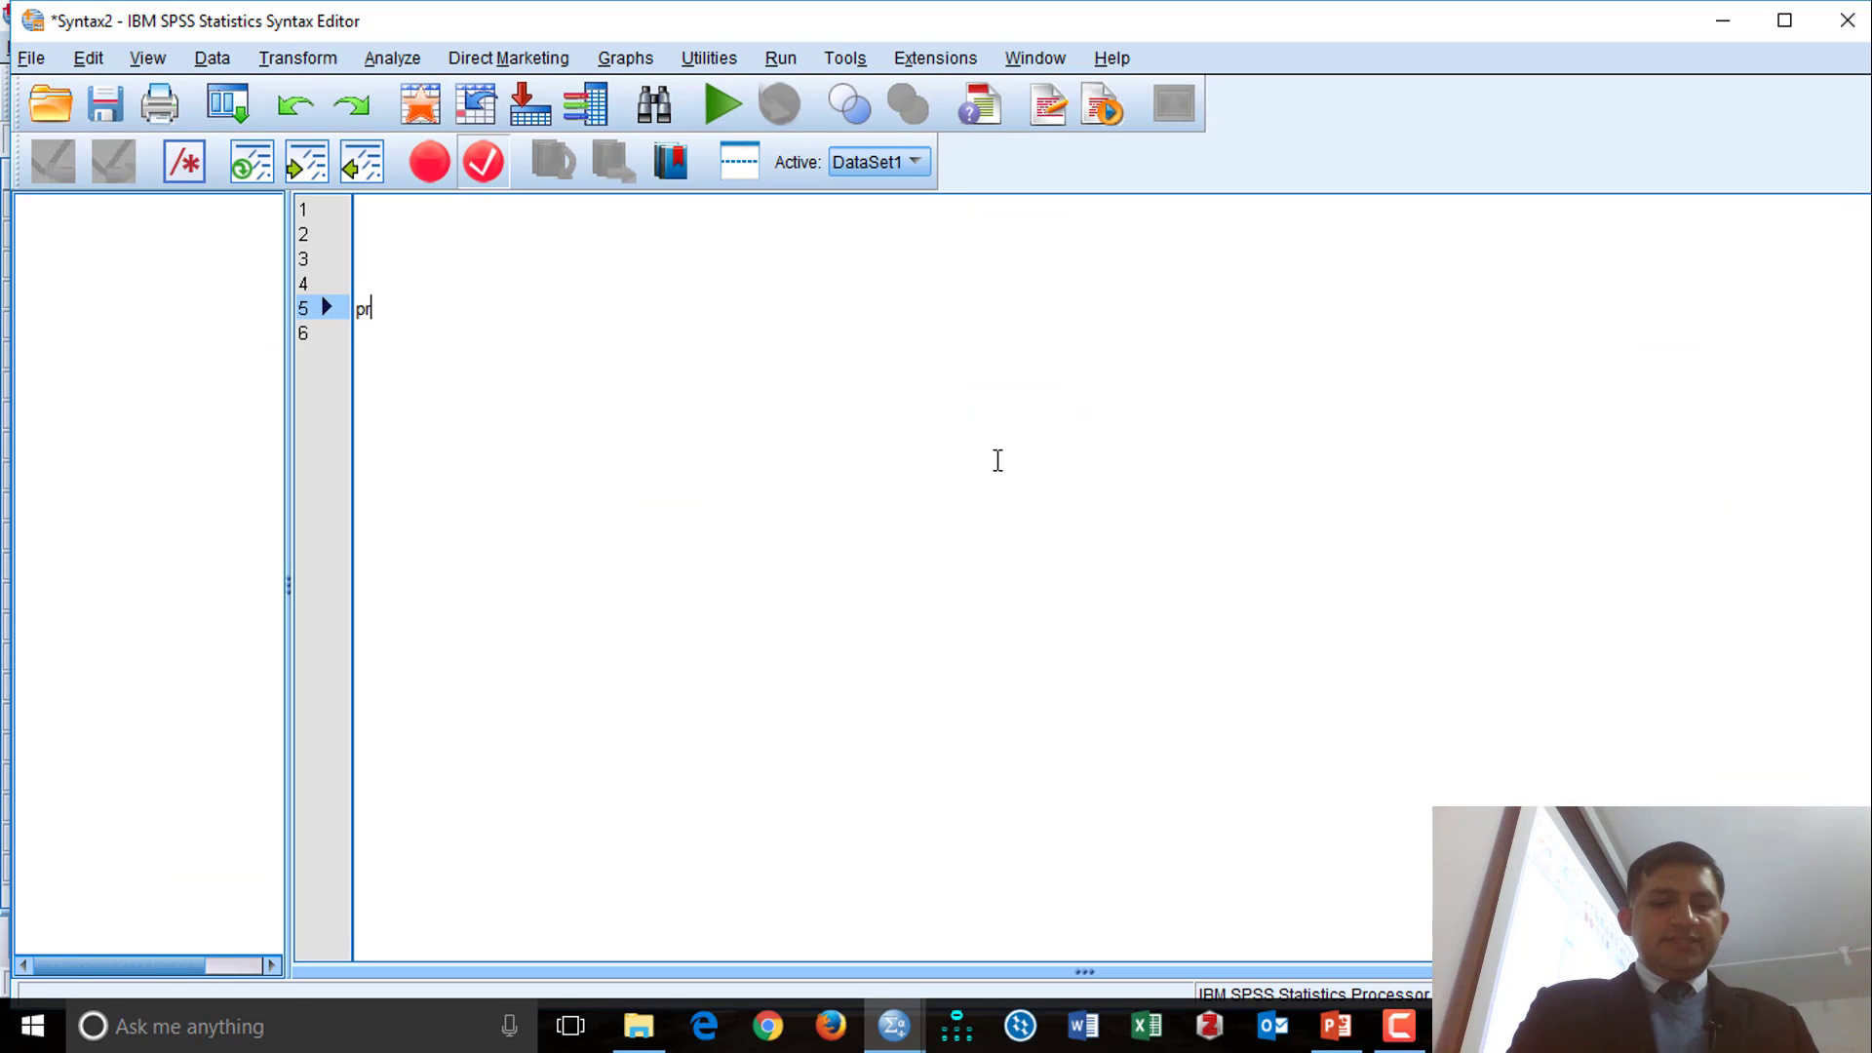
key("BackSpace")
key("BackSpace")
key("BackSpace")
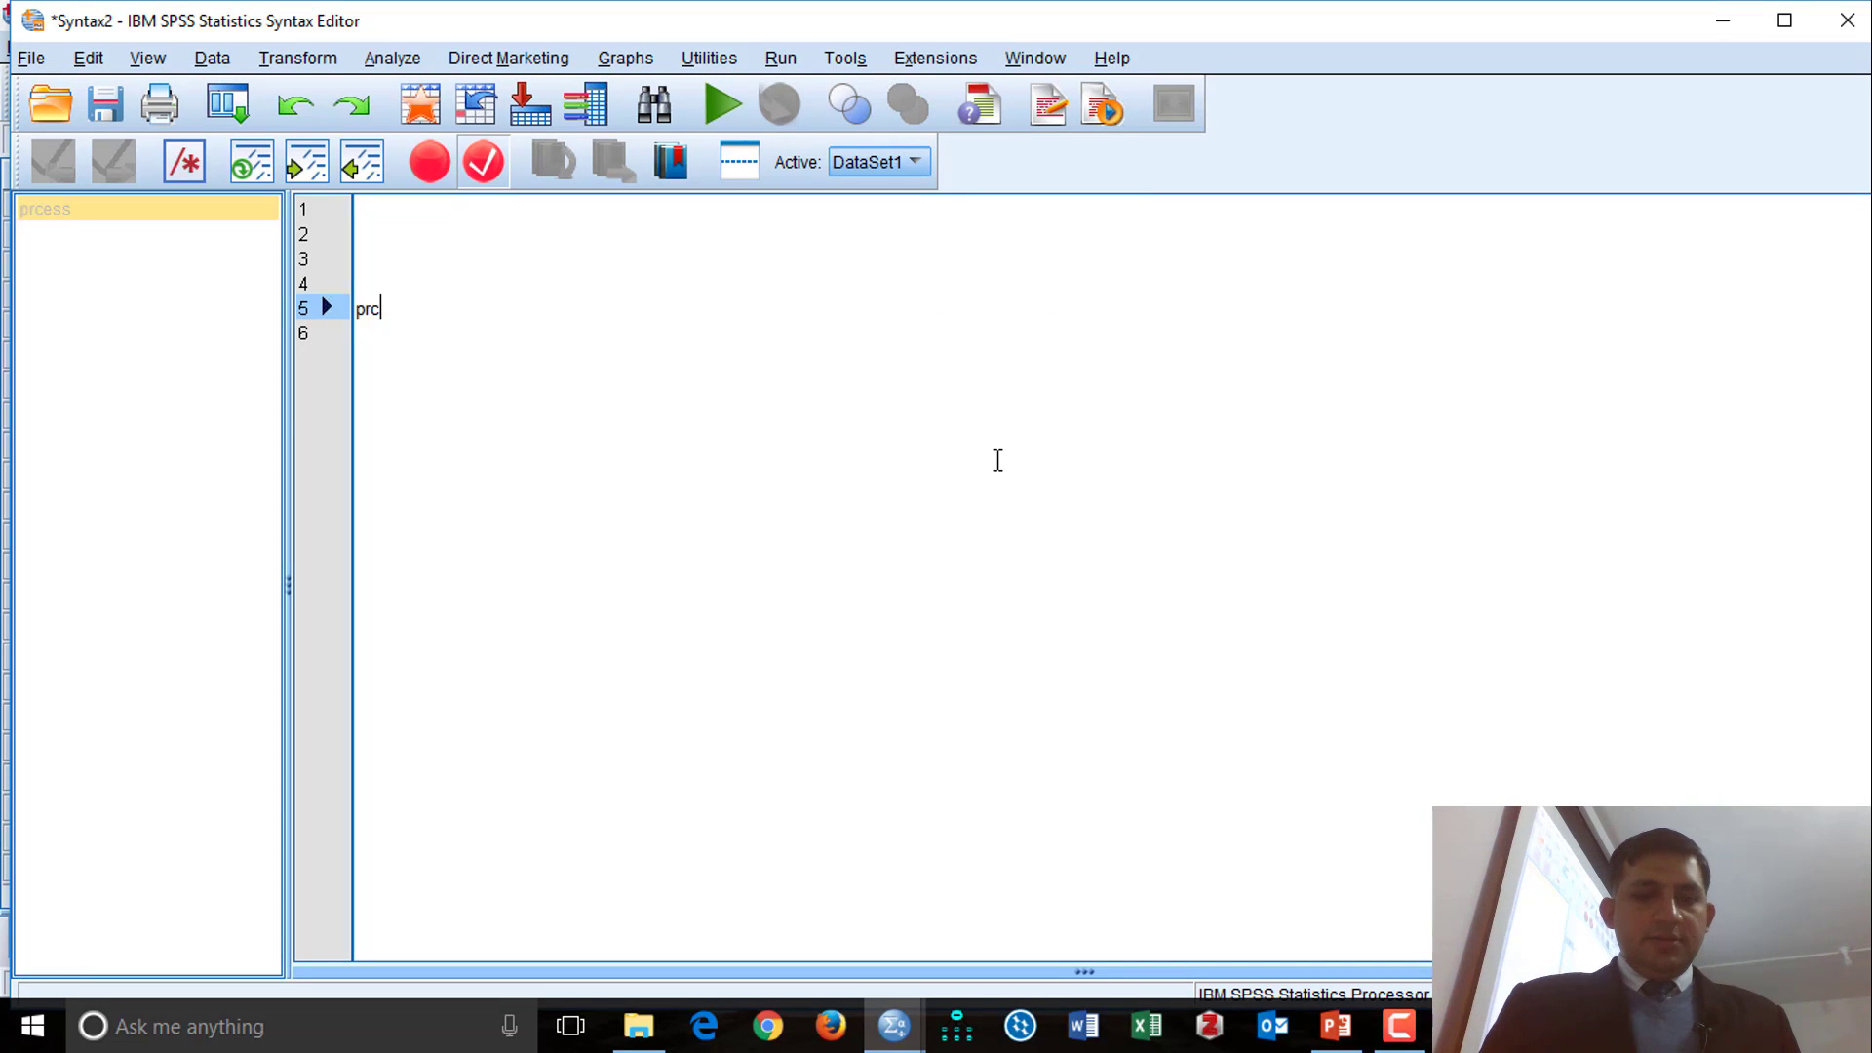
type("ocess")
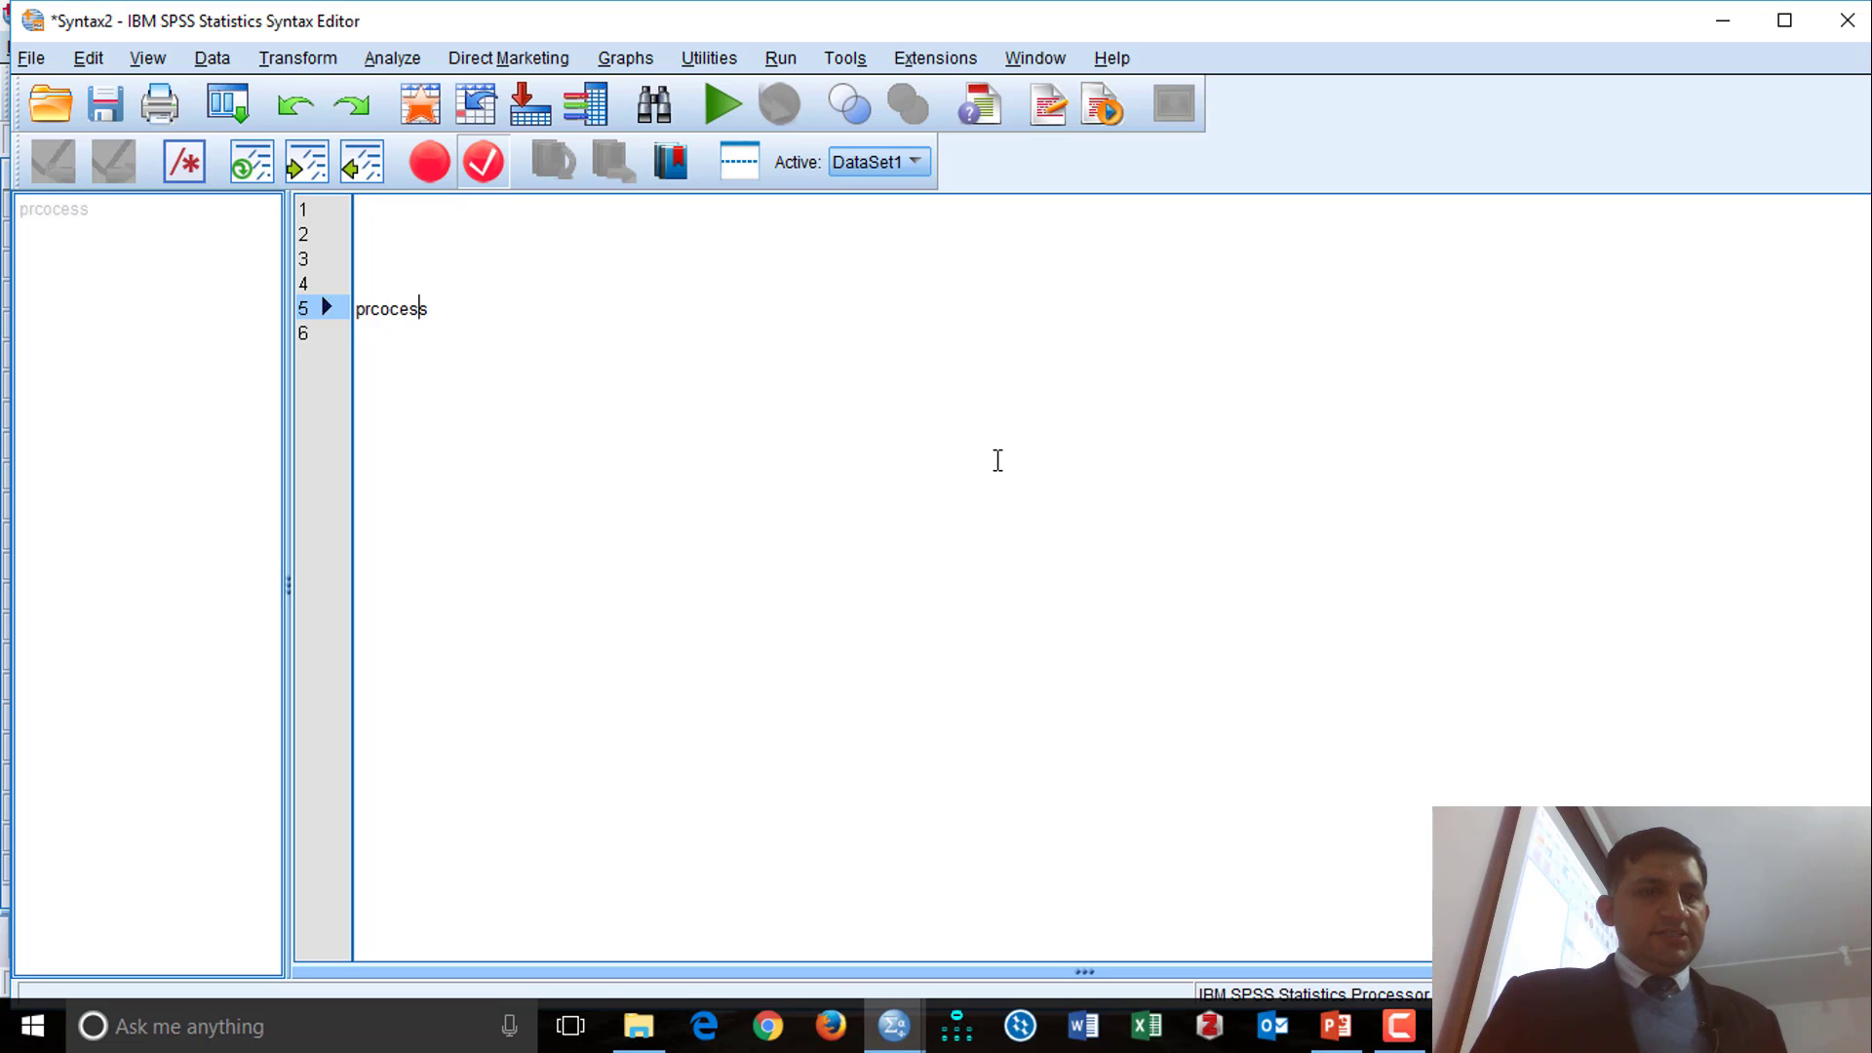
key("Left")
key("Left")
key("Left")
key("Left")
key("Left")
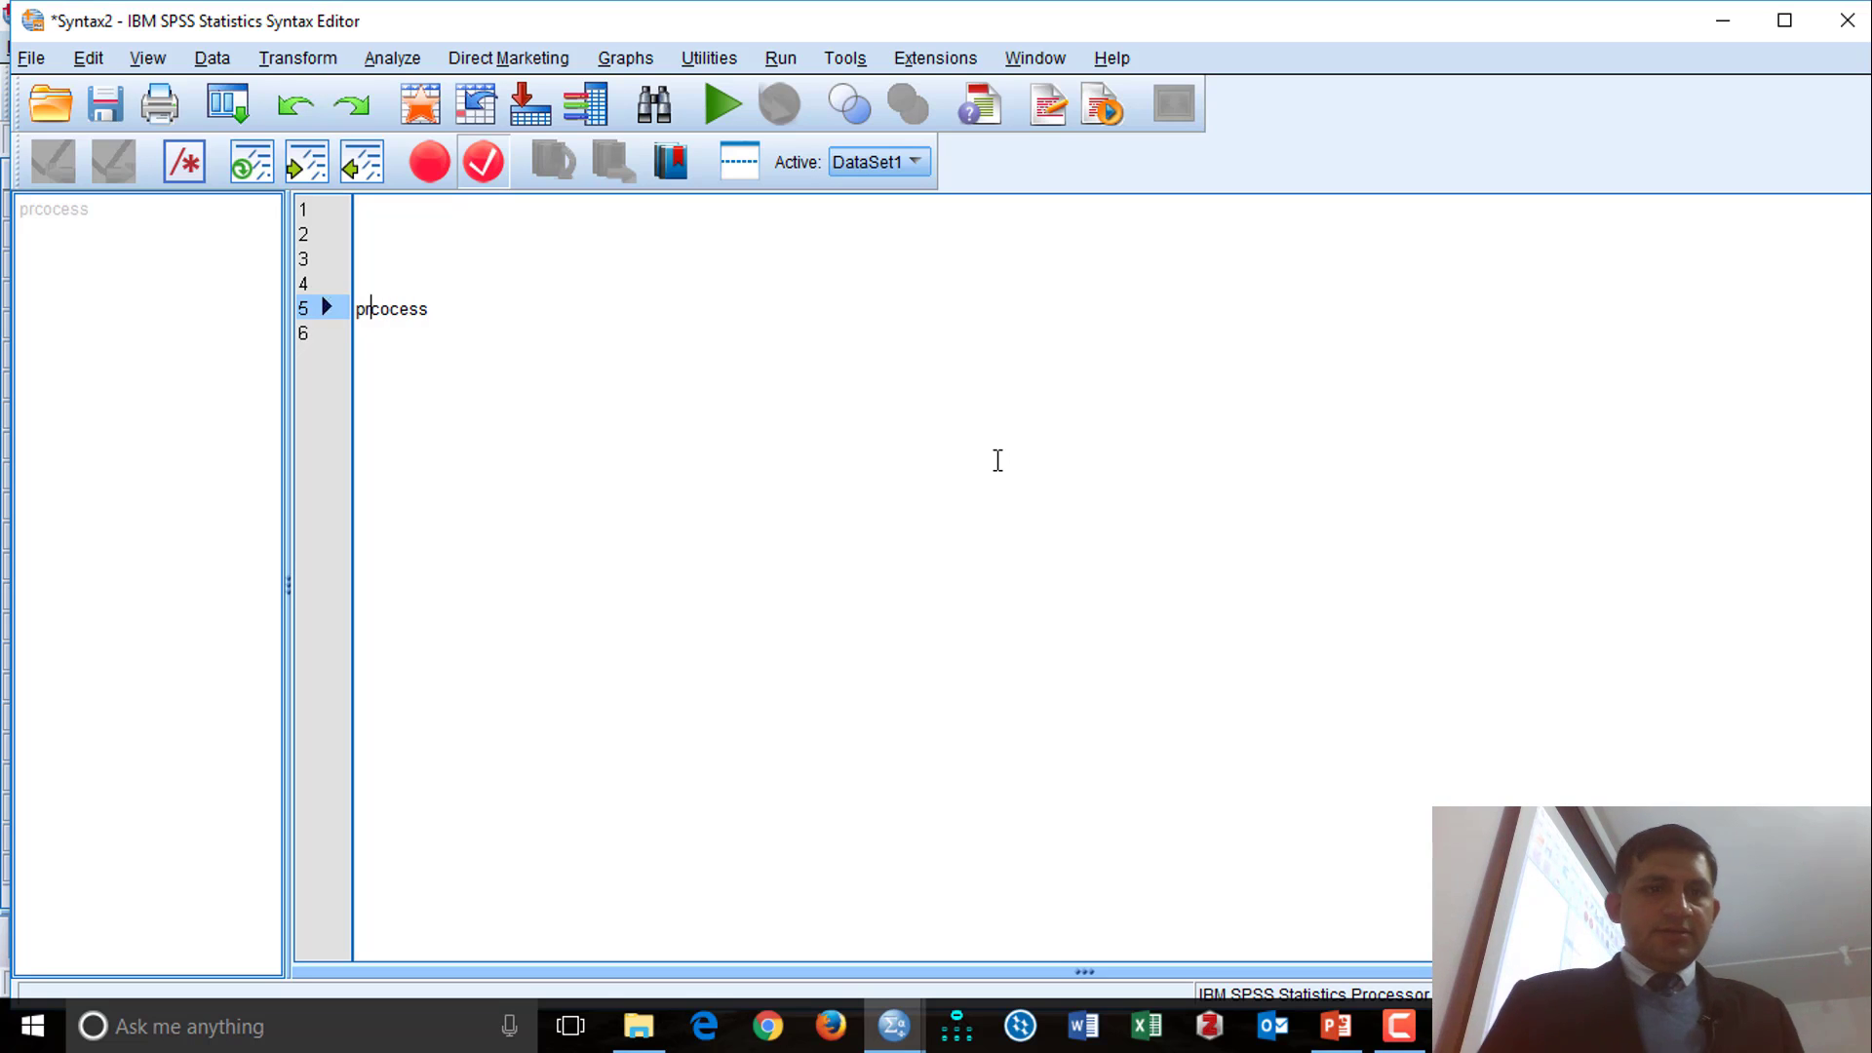
key("Delete")
key("End")
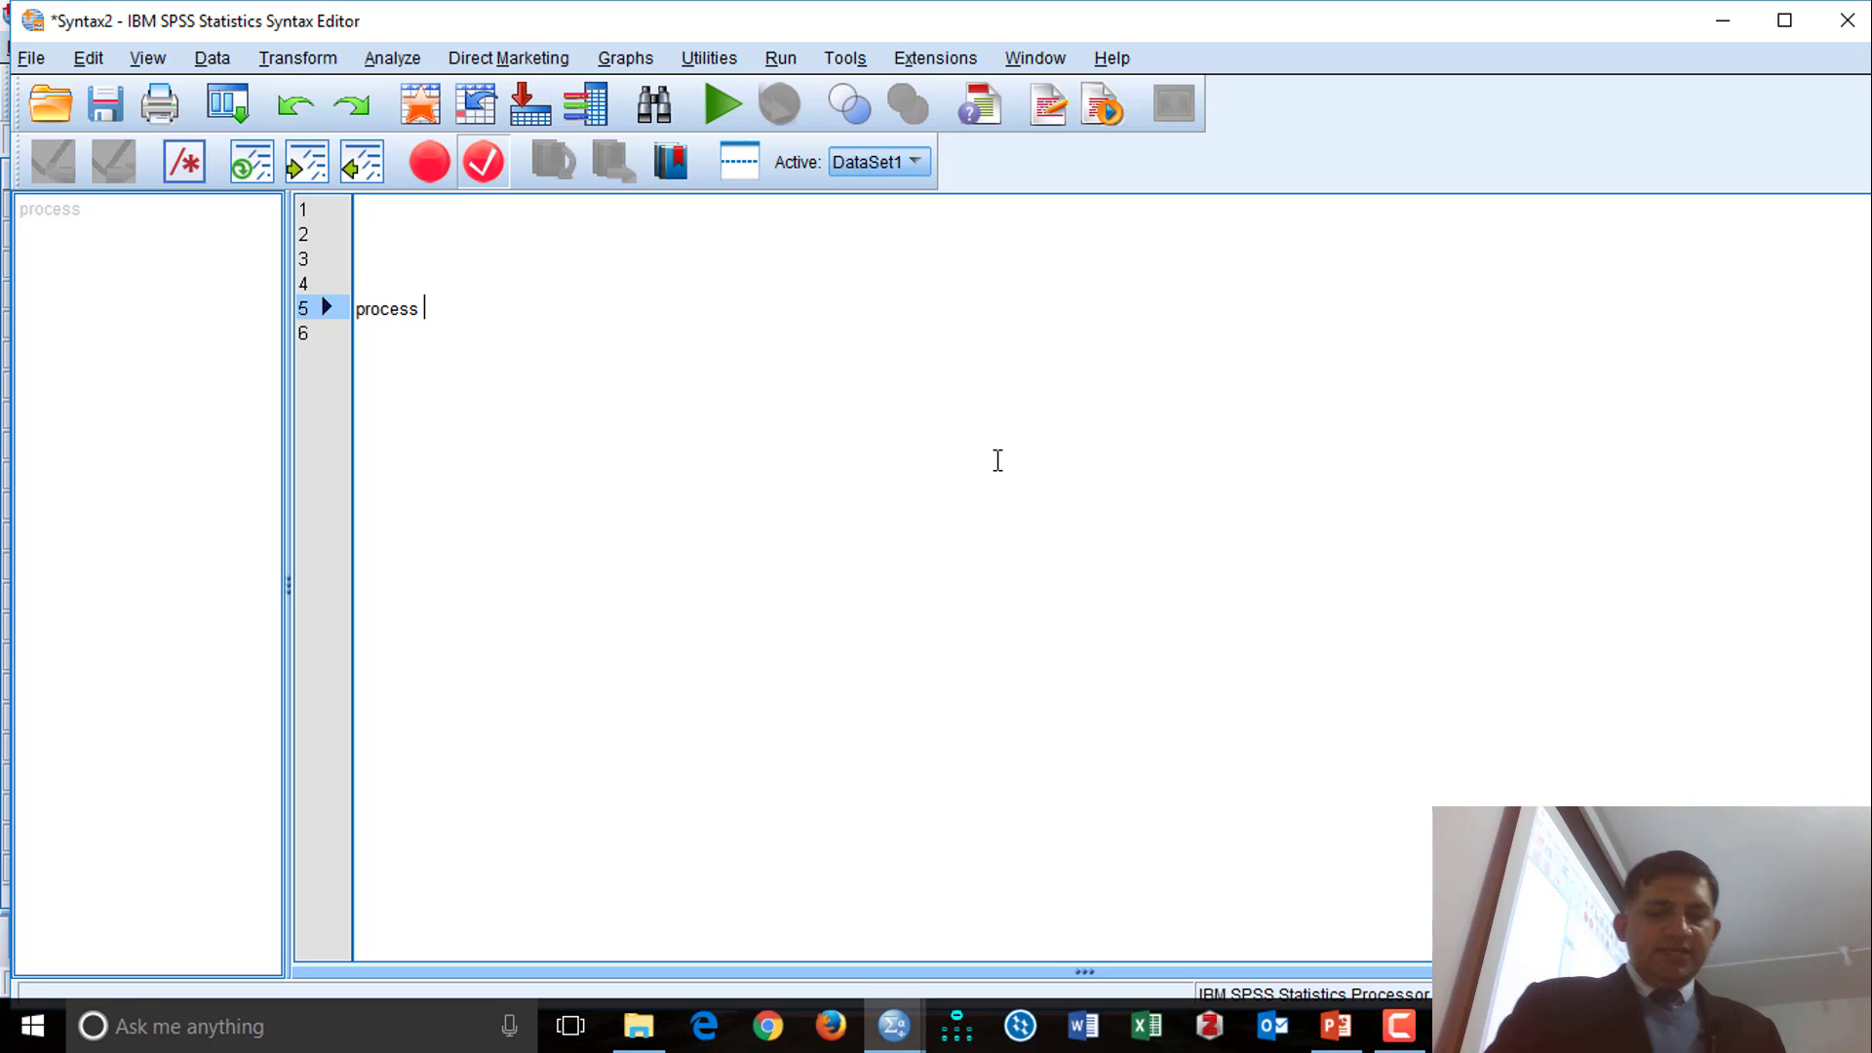
Step: Extend the process command with the variable list vars=con pmi imp rea gen age
type("vars=")
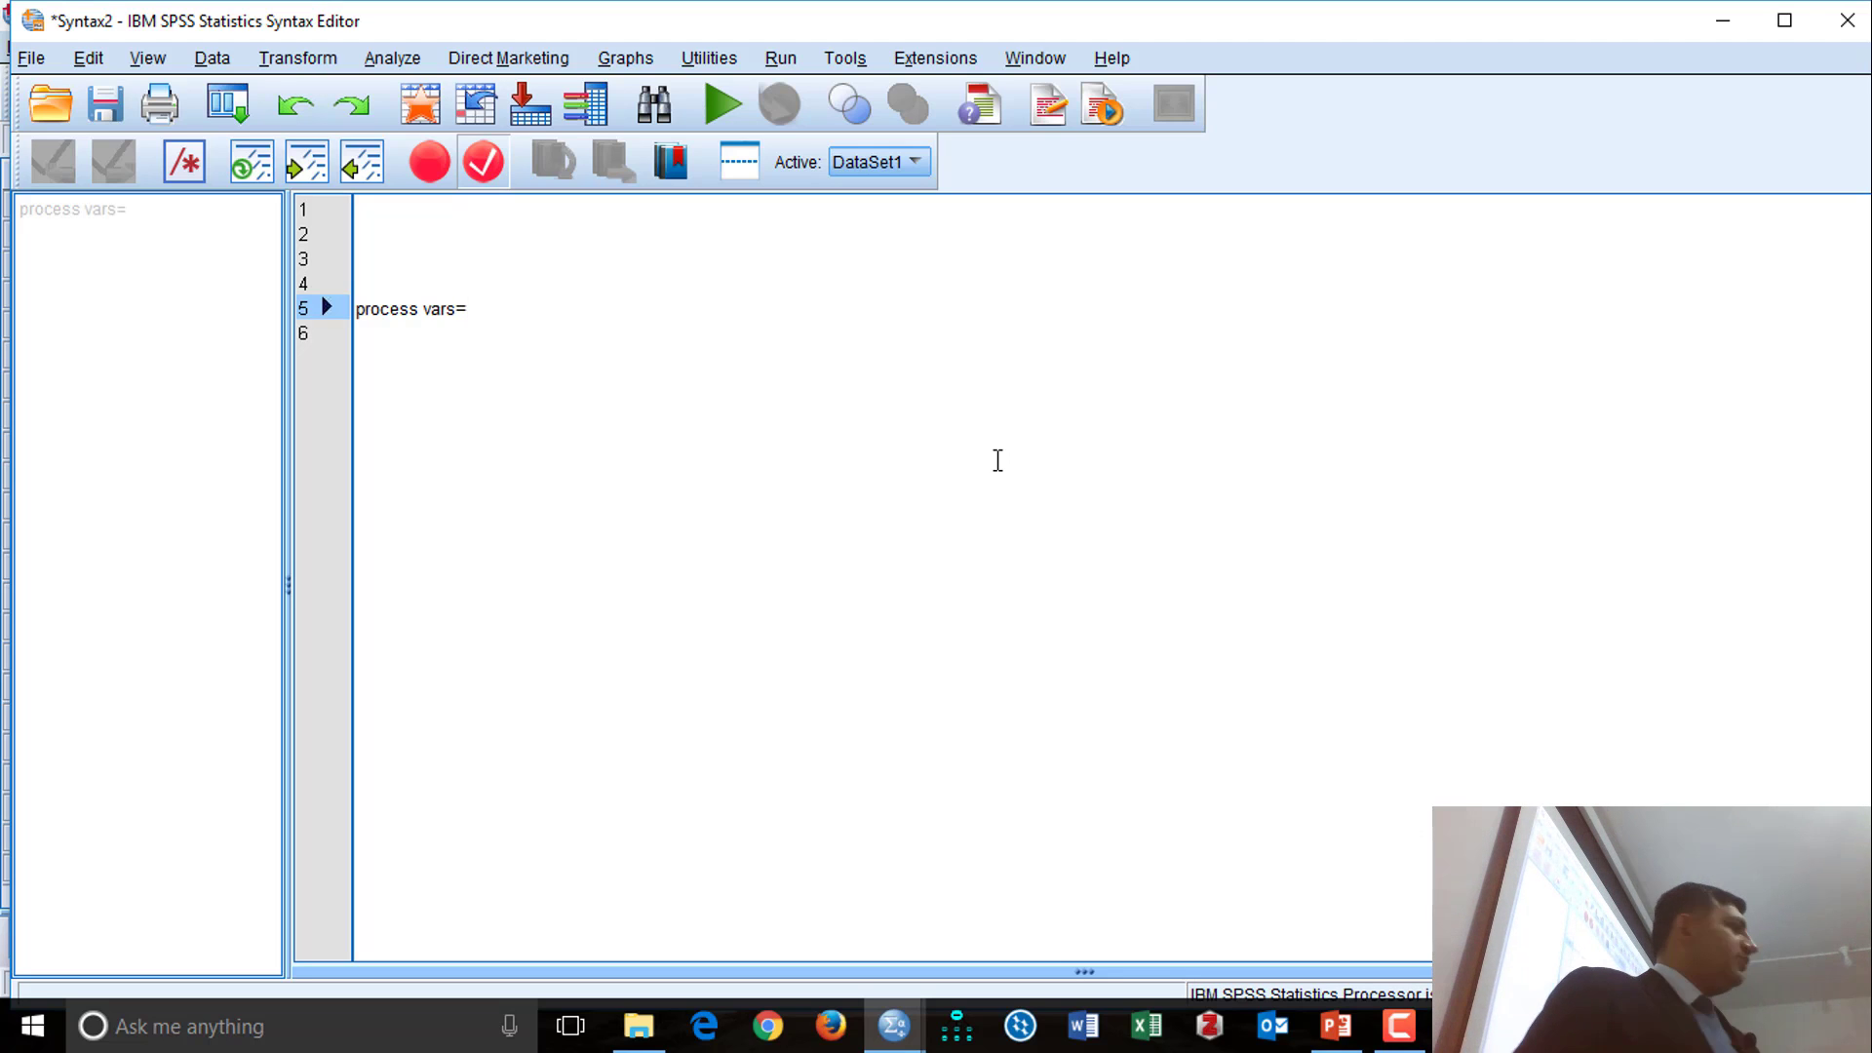
type("pmi")
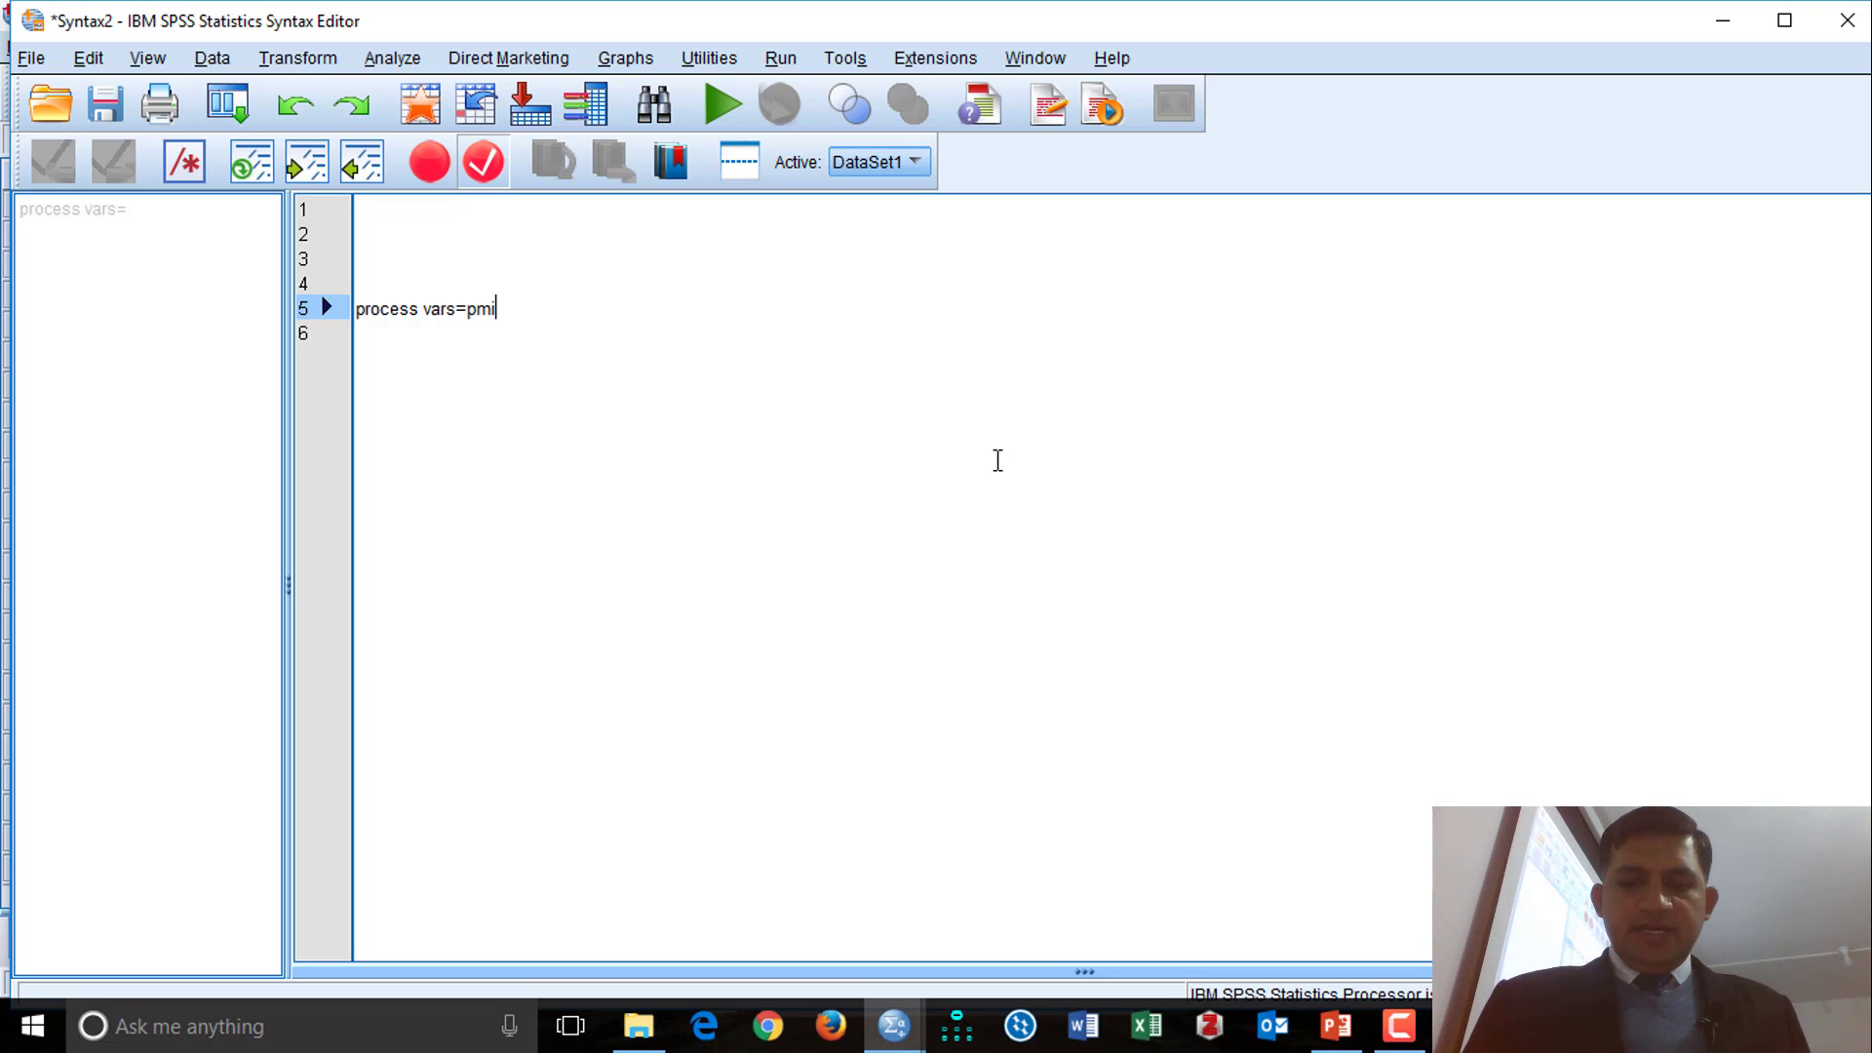
key("BackSpace")
key("BackSpace")
key("BackSpace")
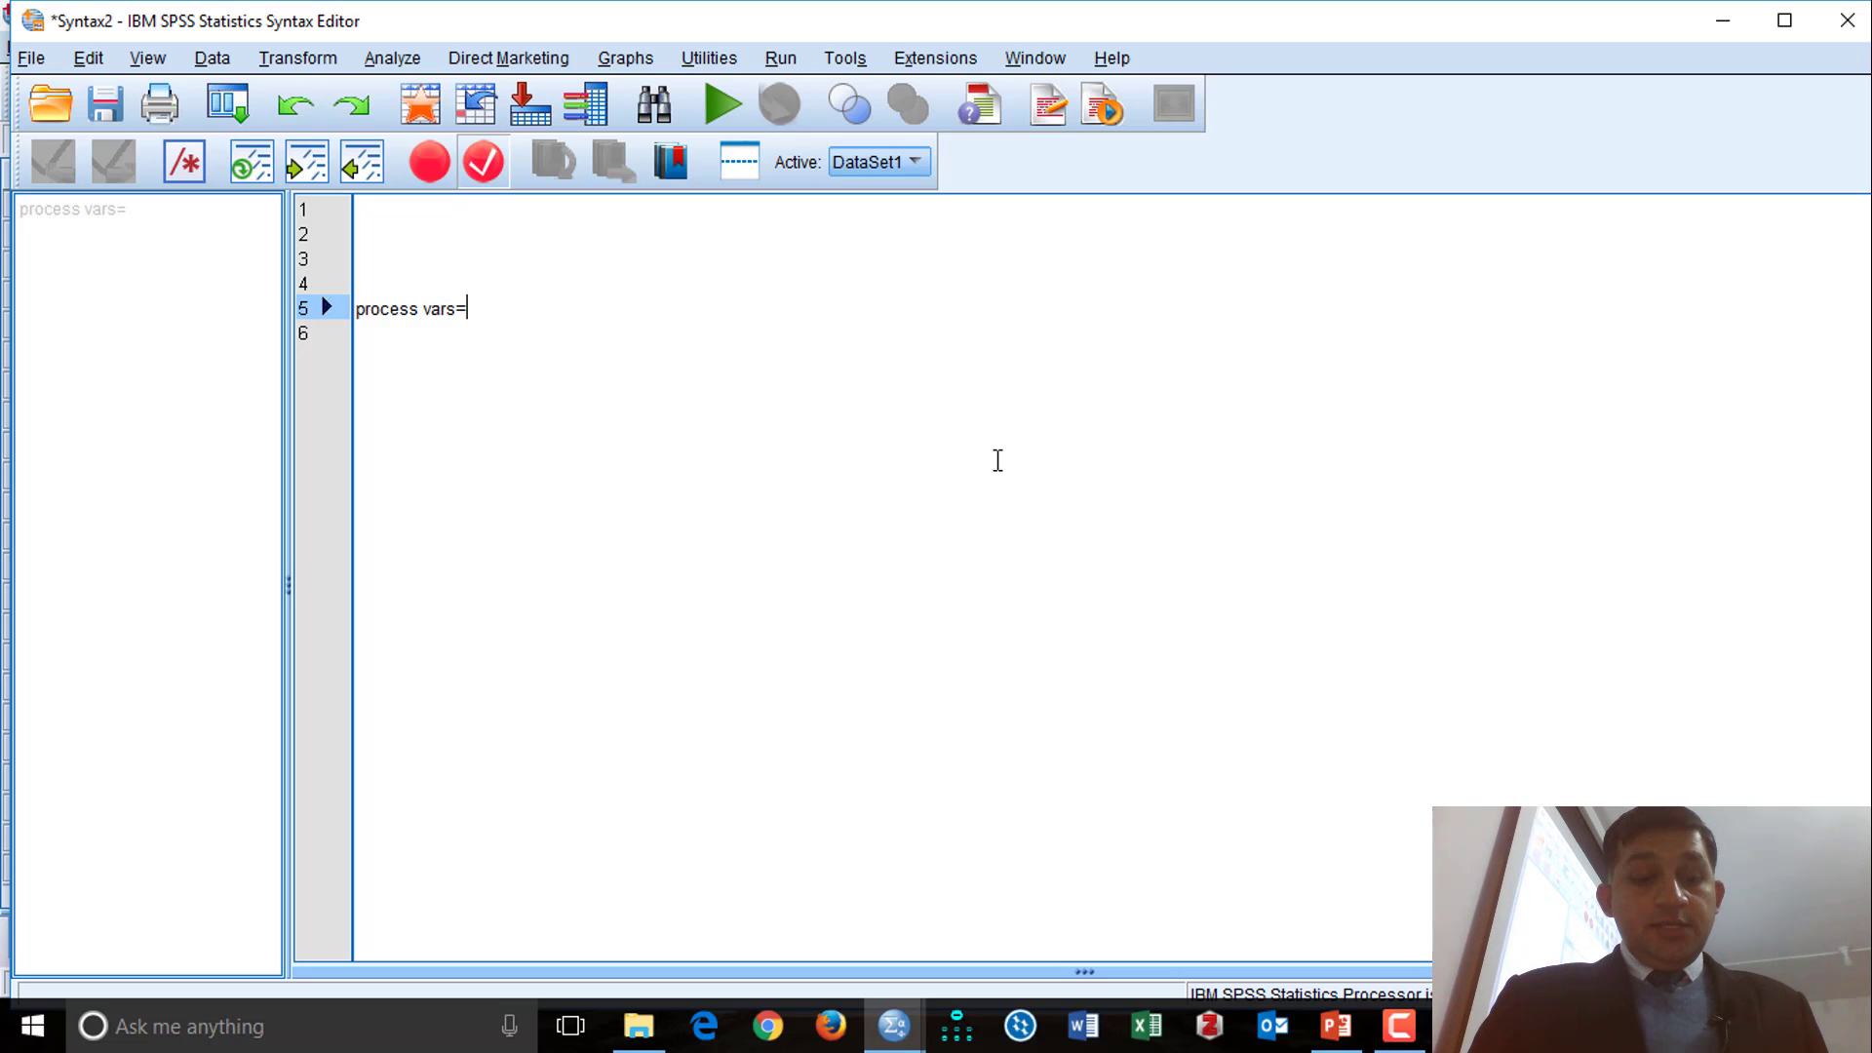
type("con pmi ")
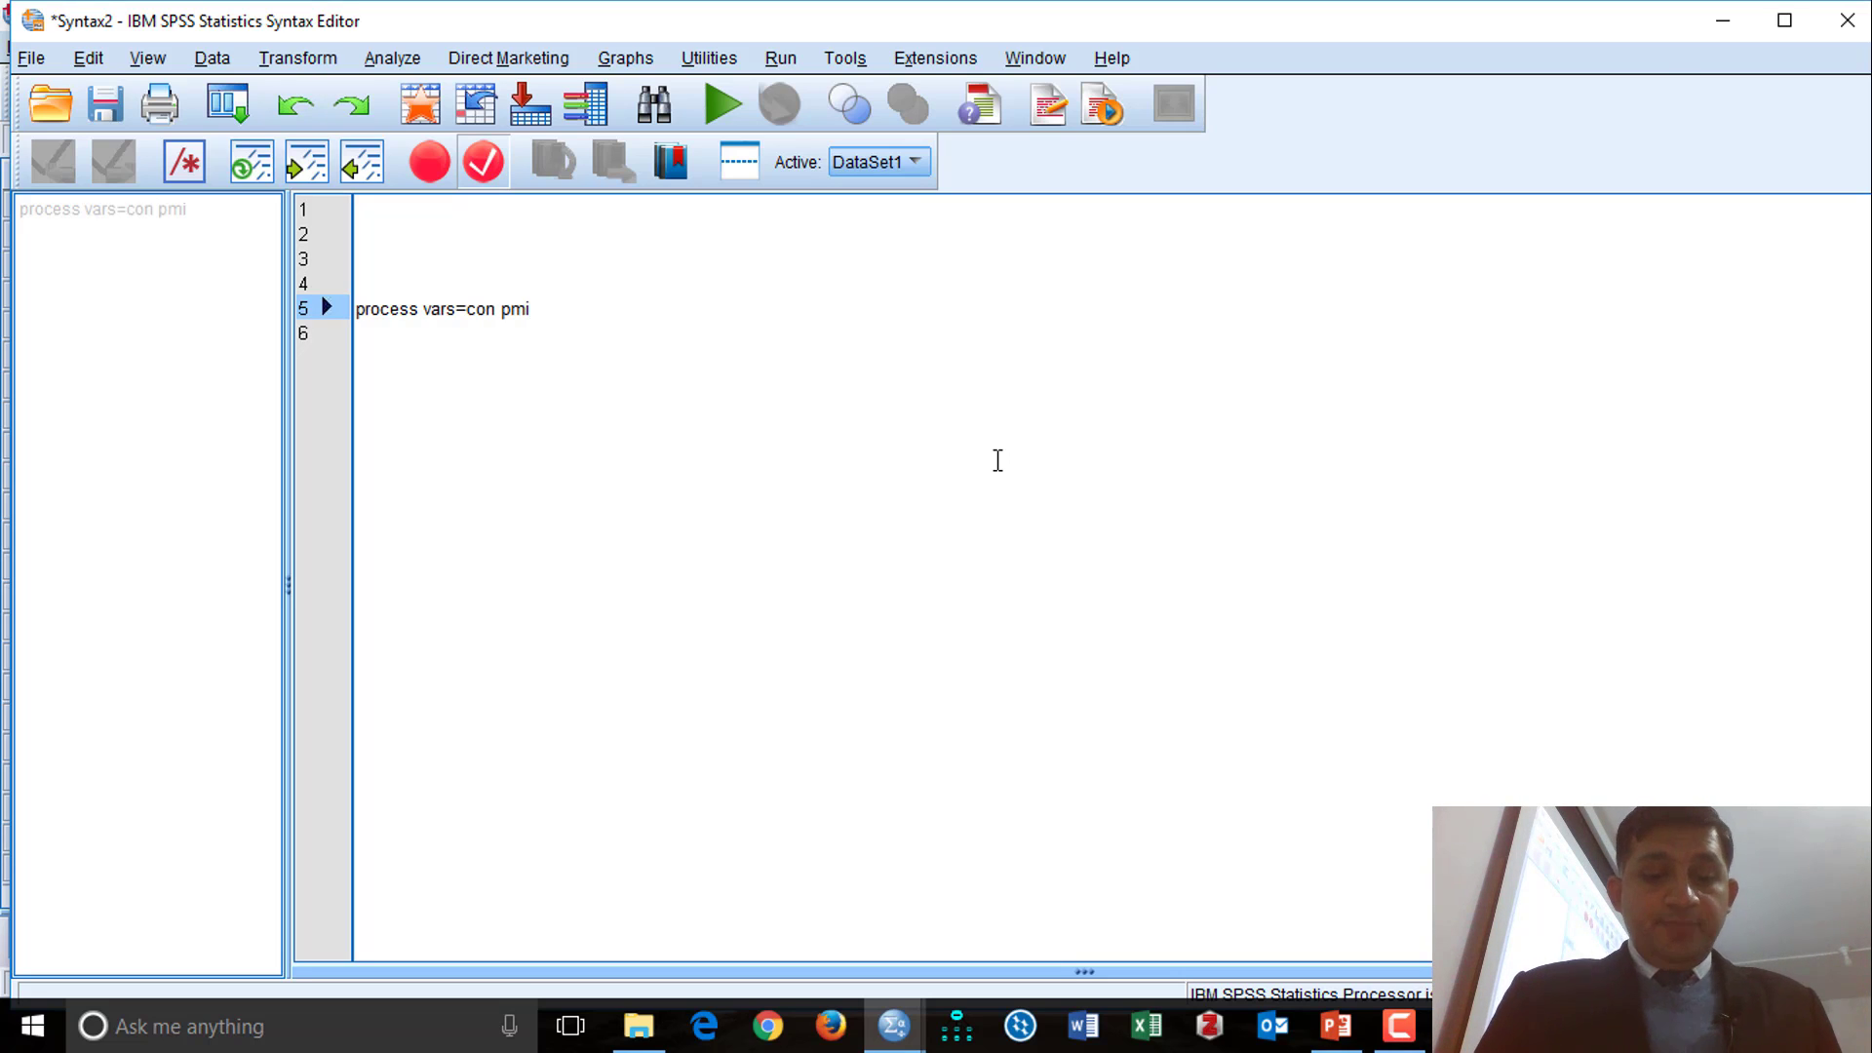
type("imp rea ")
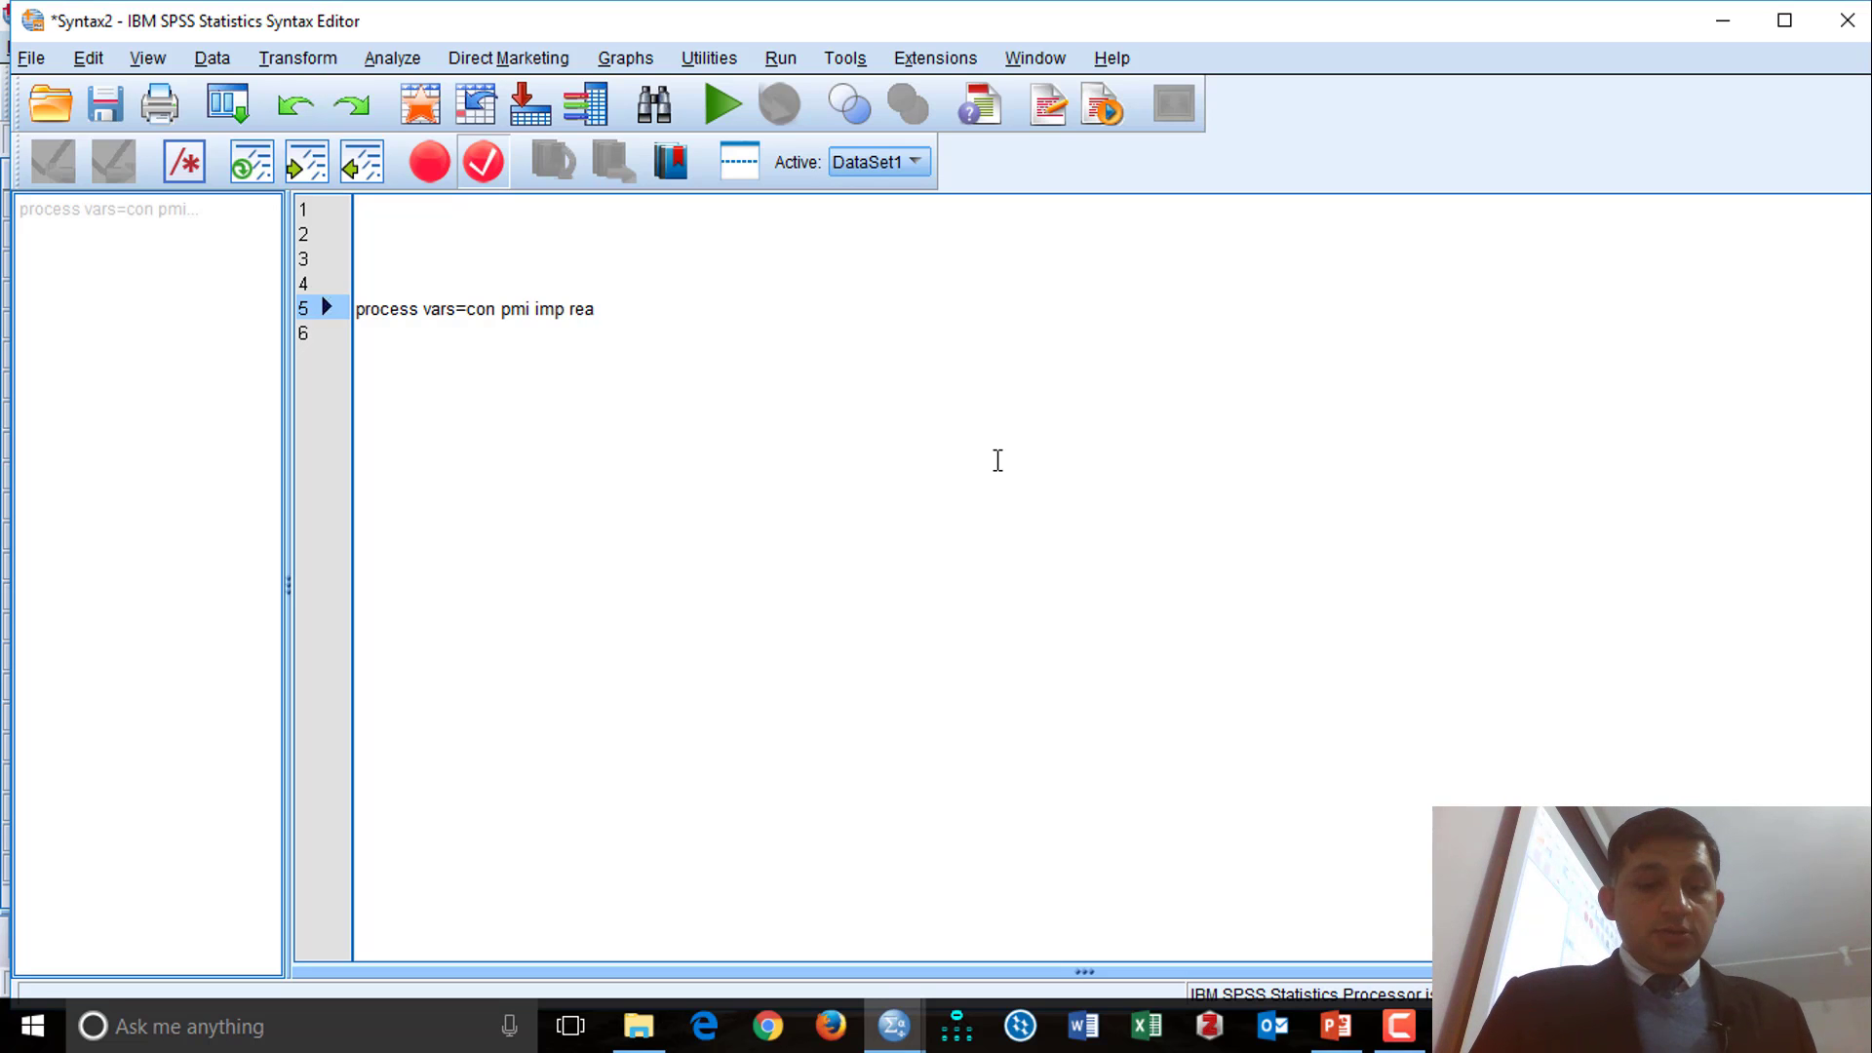
type("gen ")
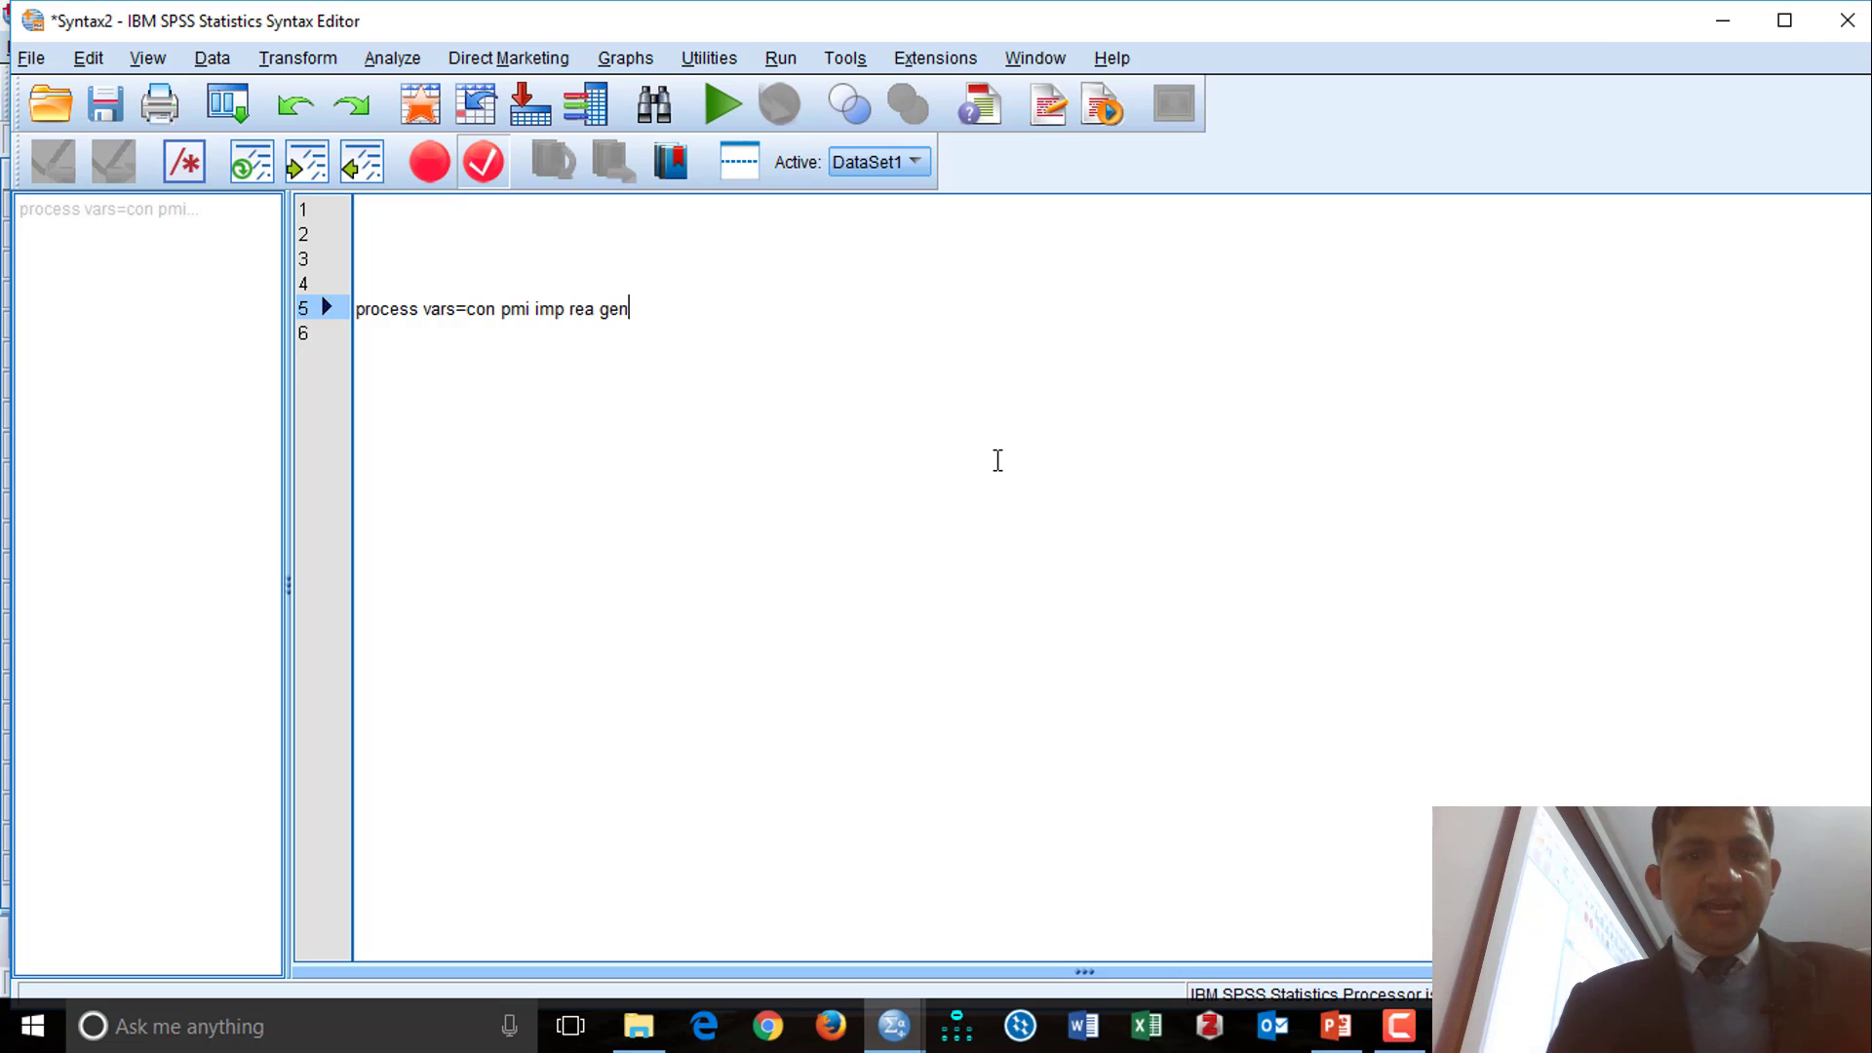
type("age")
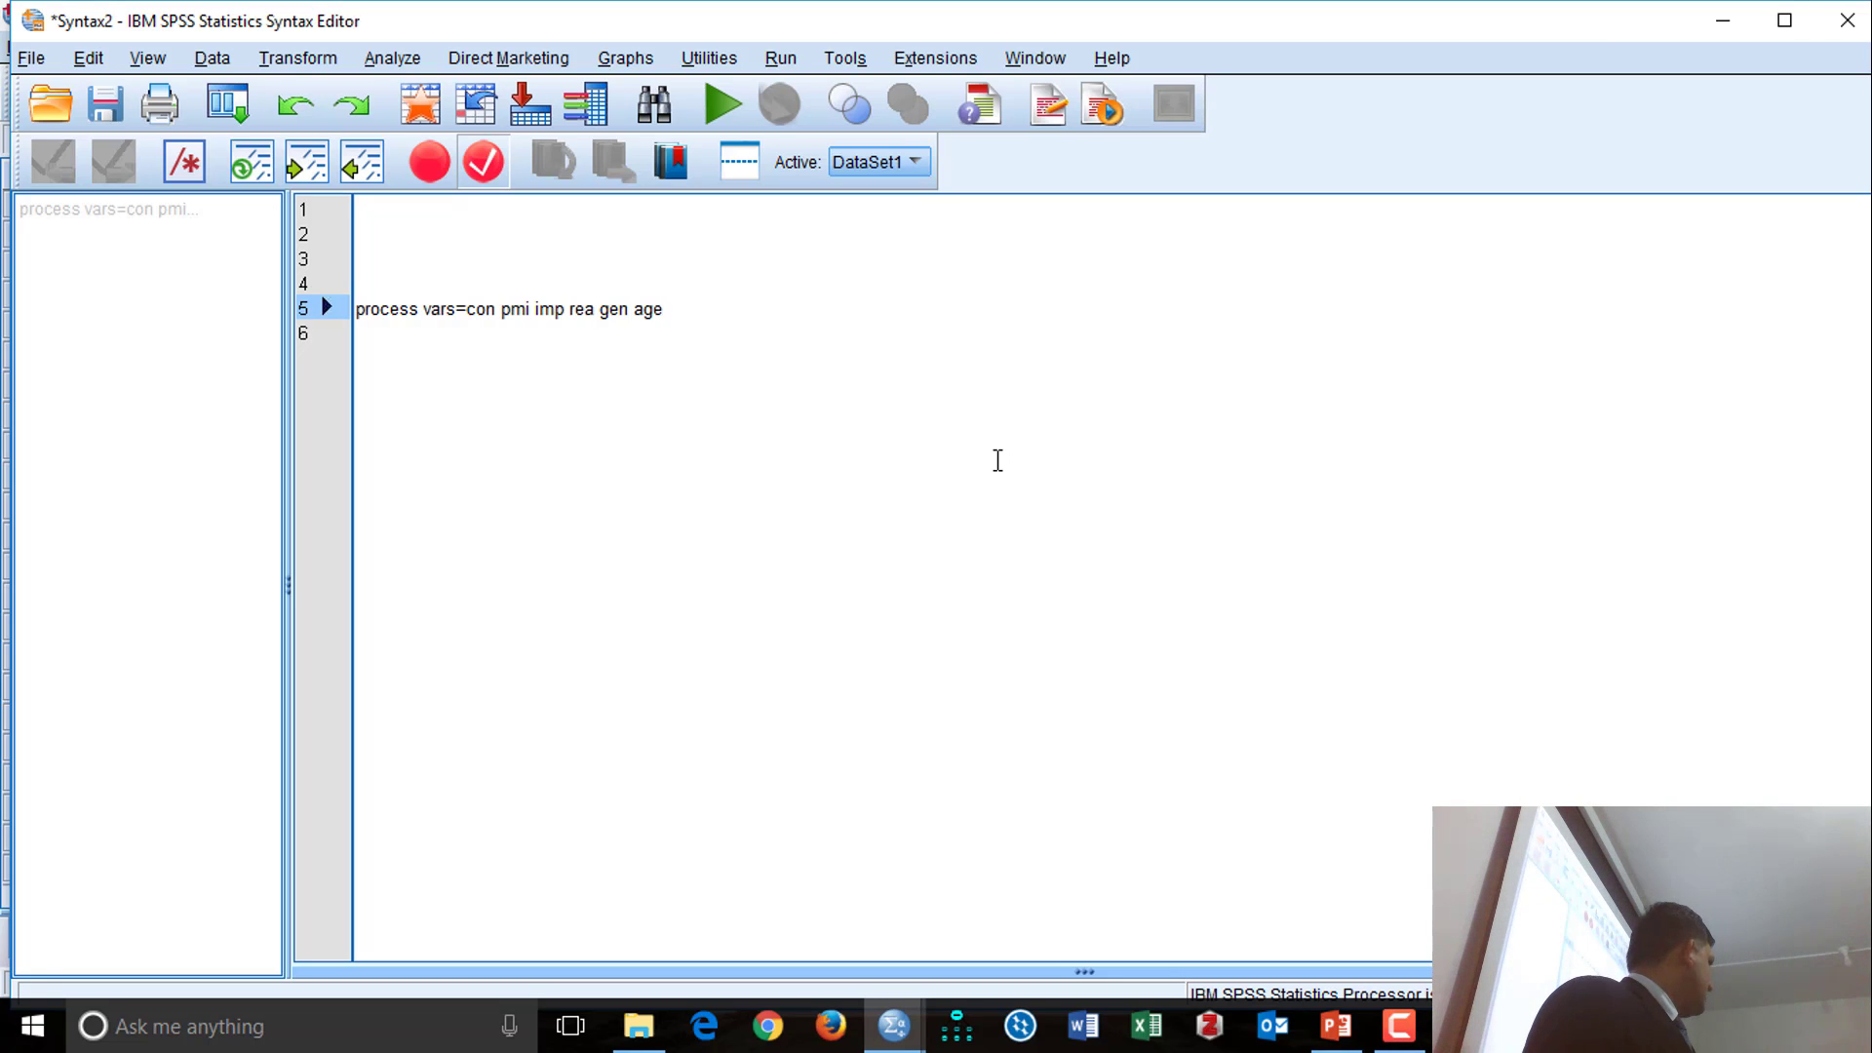
Step: Define the outcome variable in the process command by adding the subcommand /y=rea
type(" /")
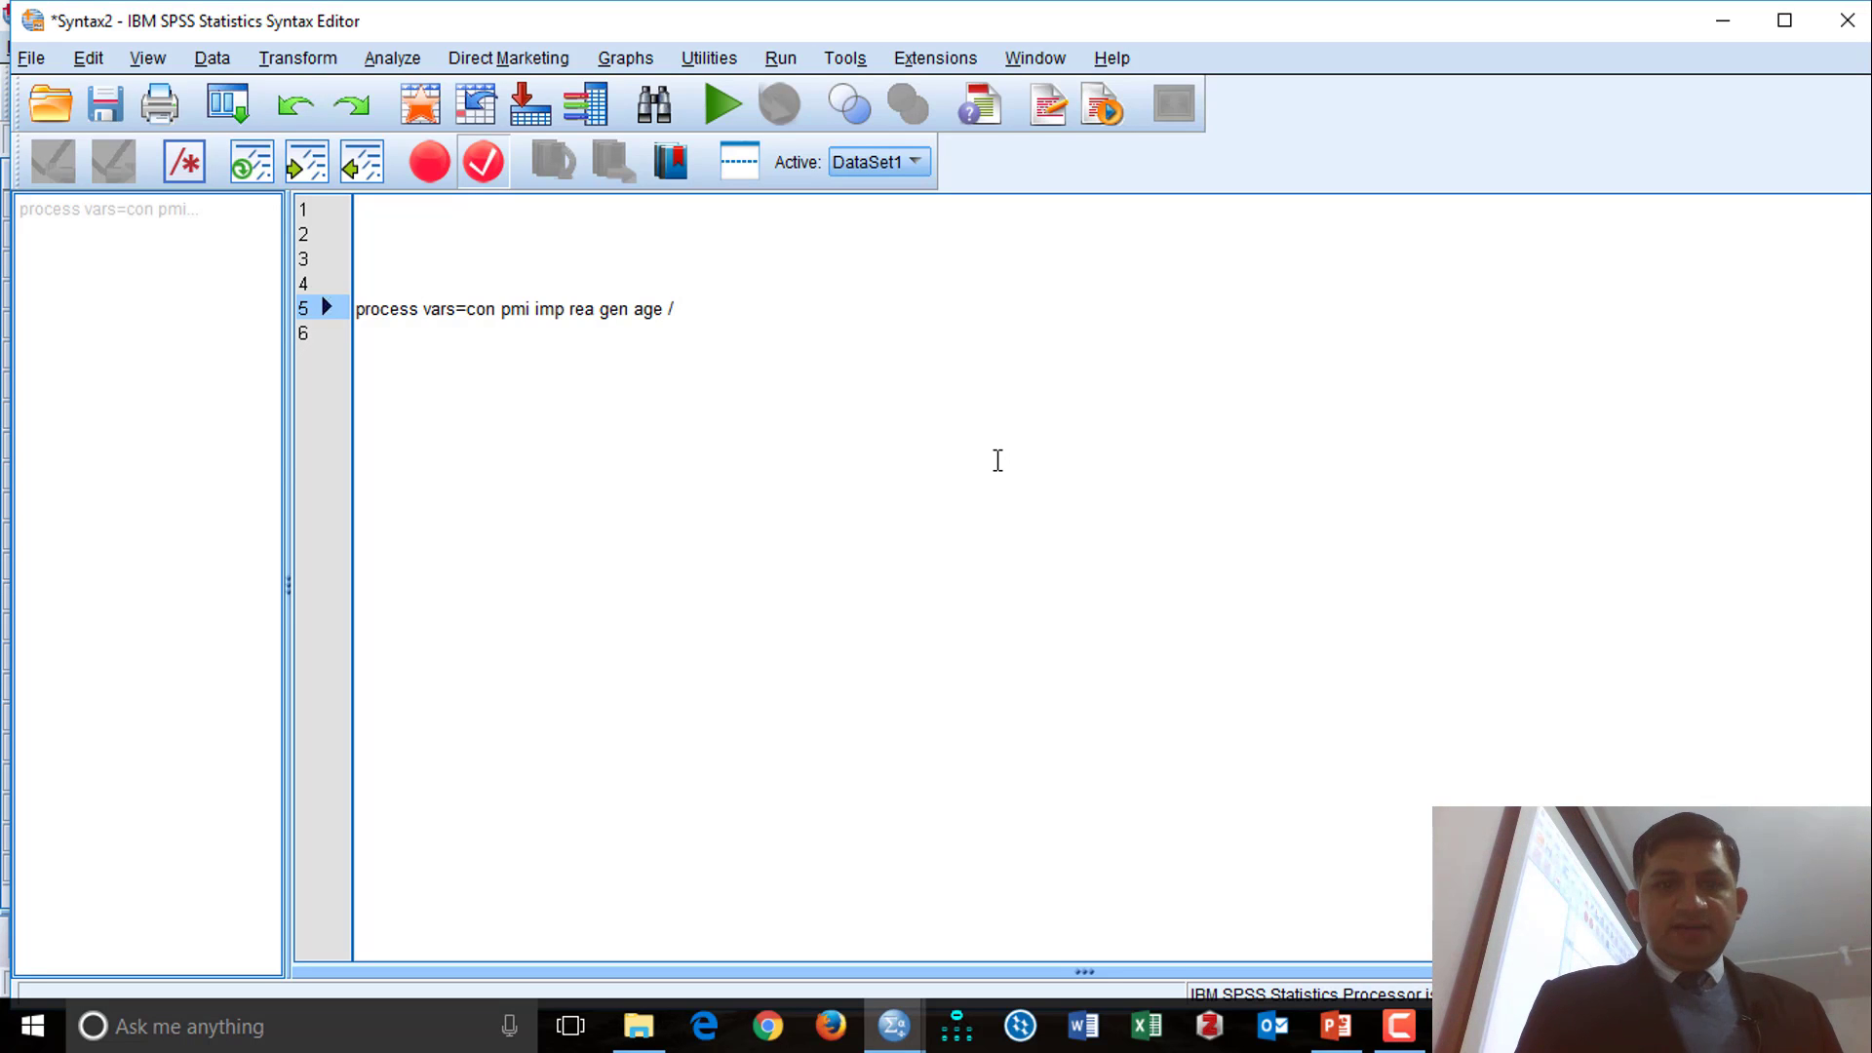
key("BackSpace")
type("/Y")
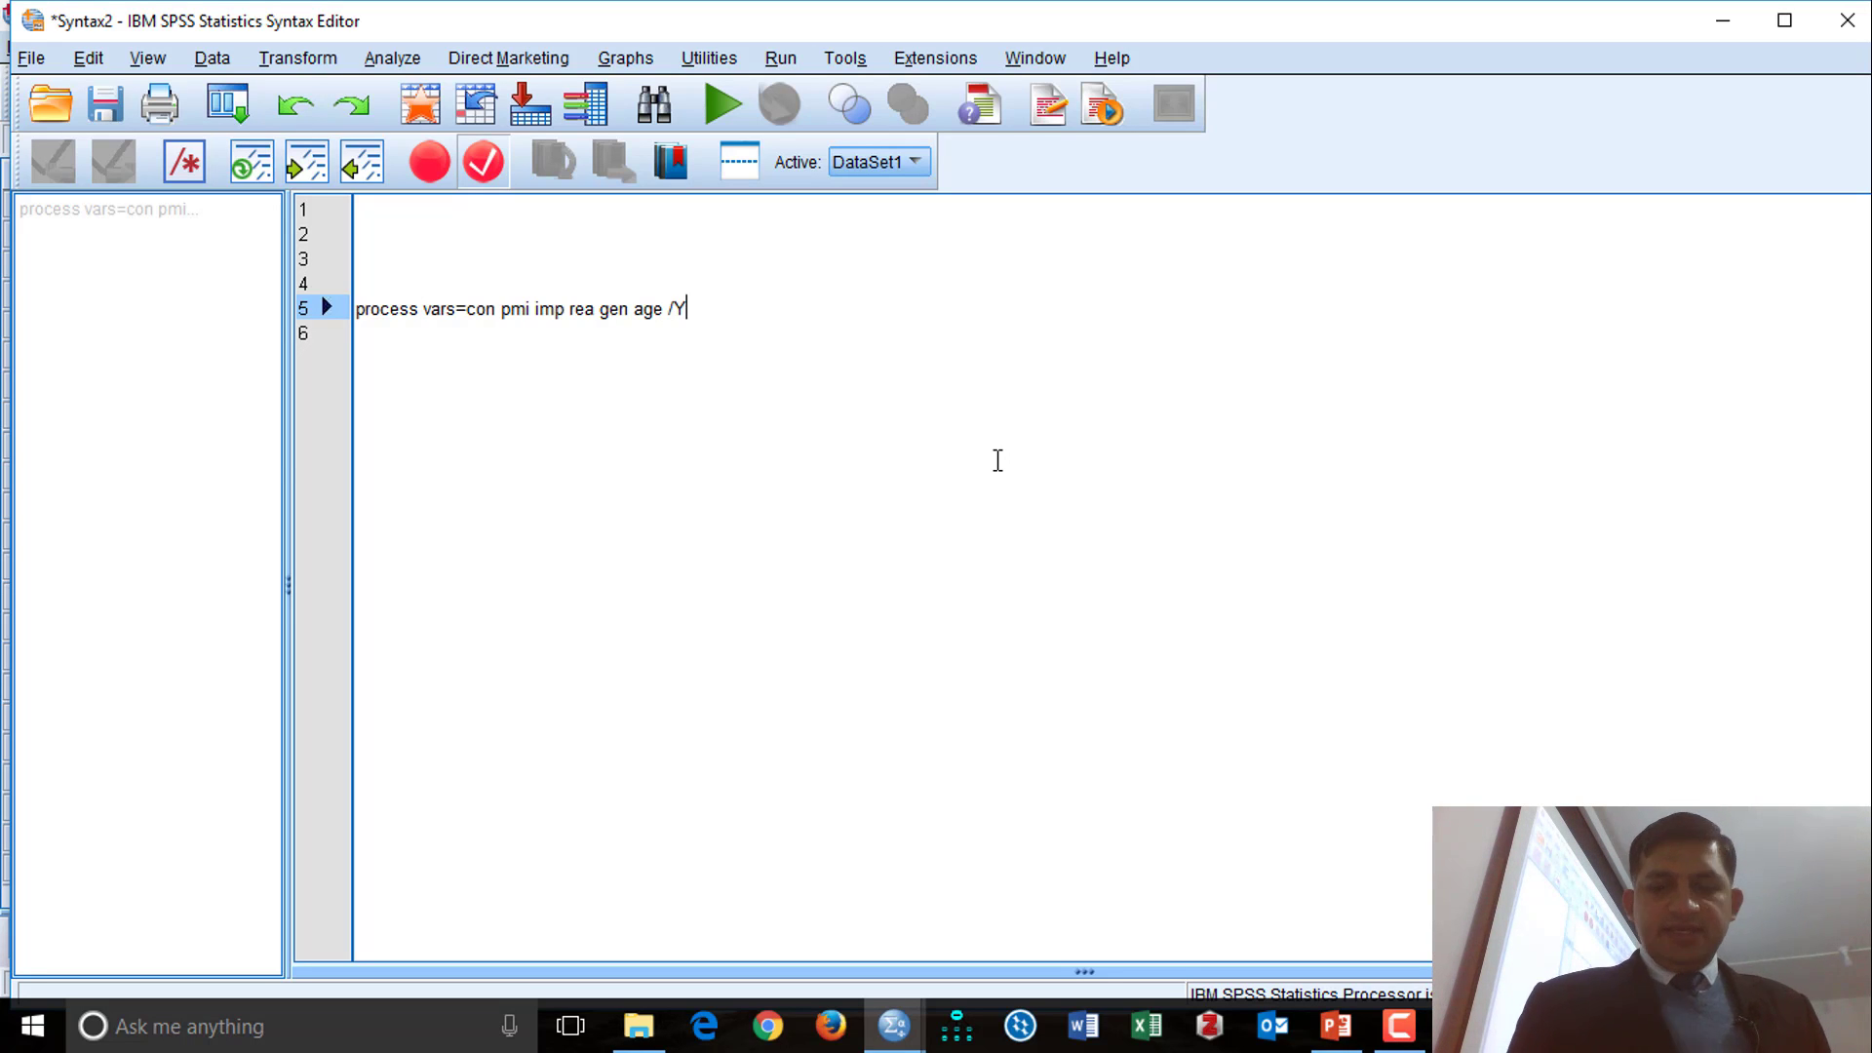
key("BackSpace")
type("y=")
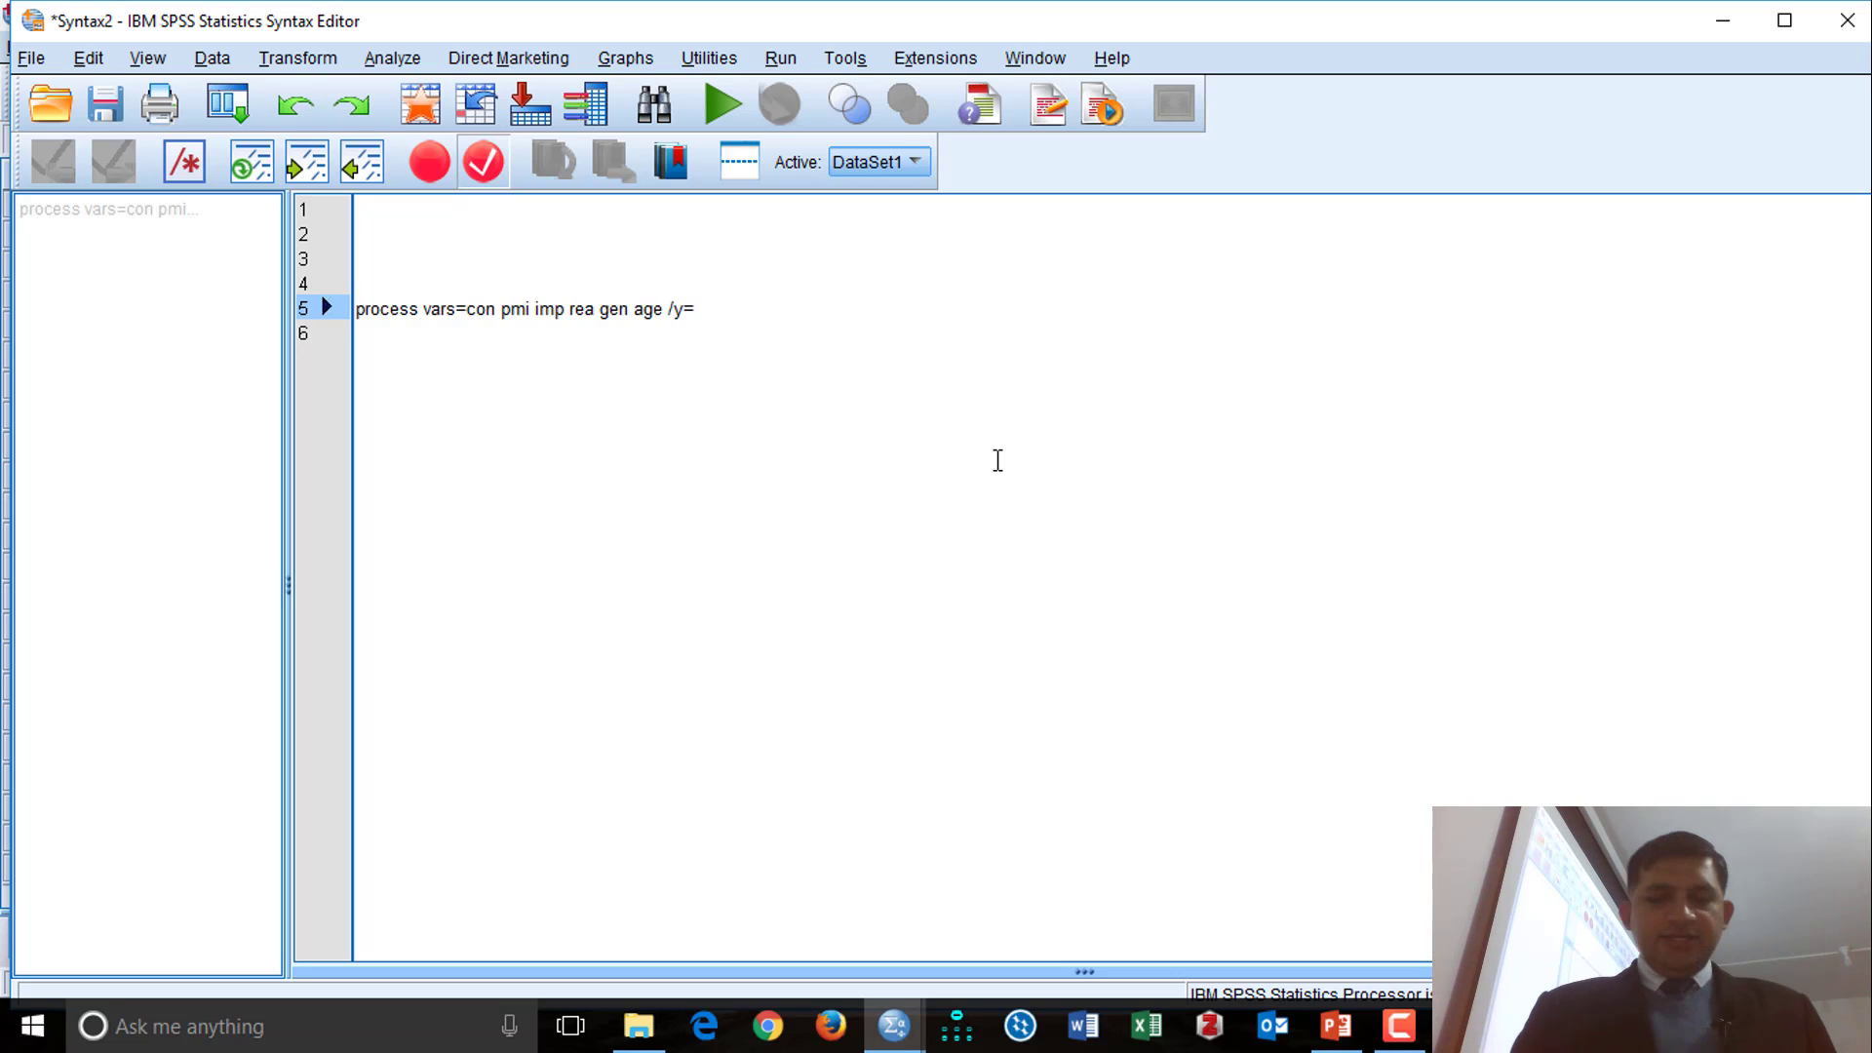
type("con")
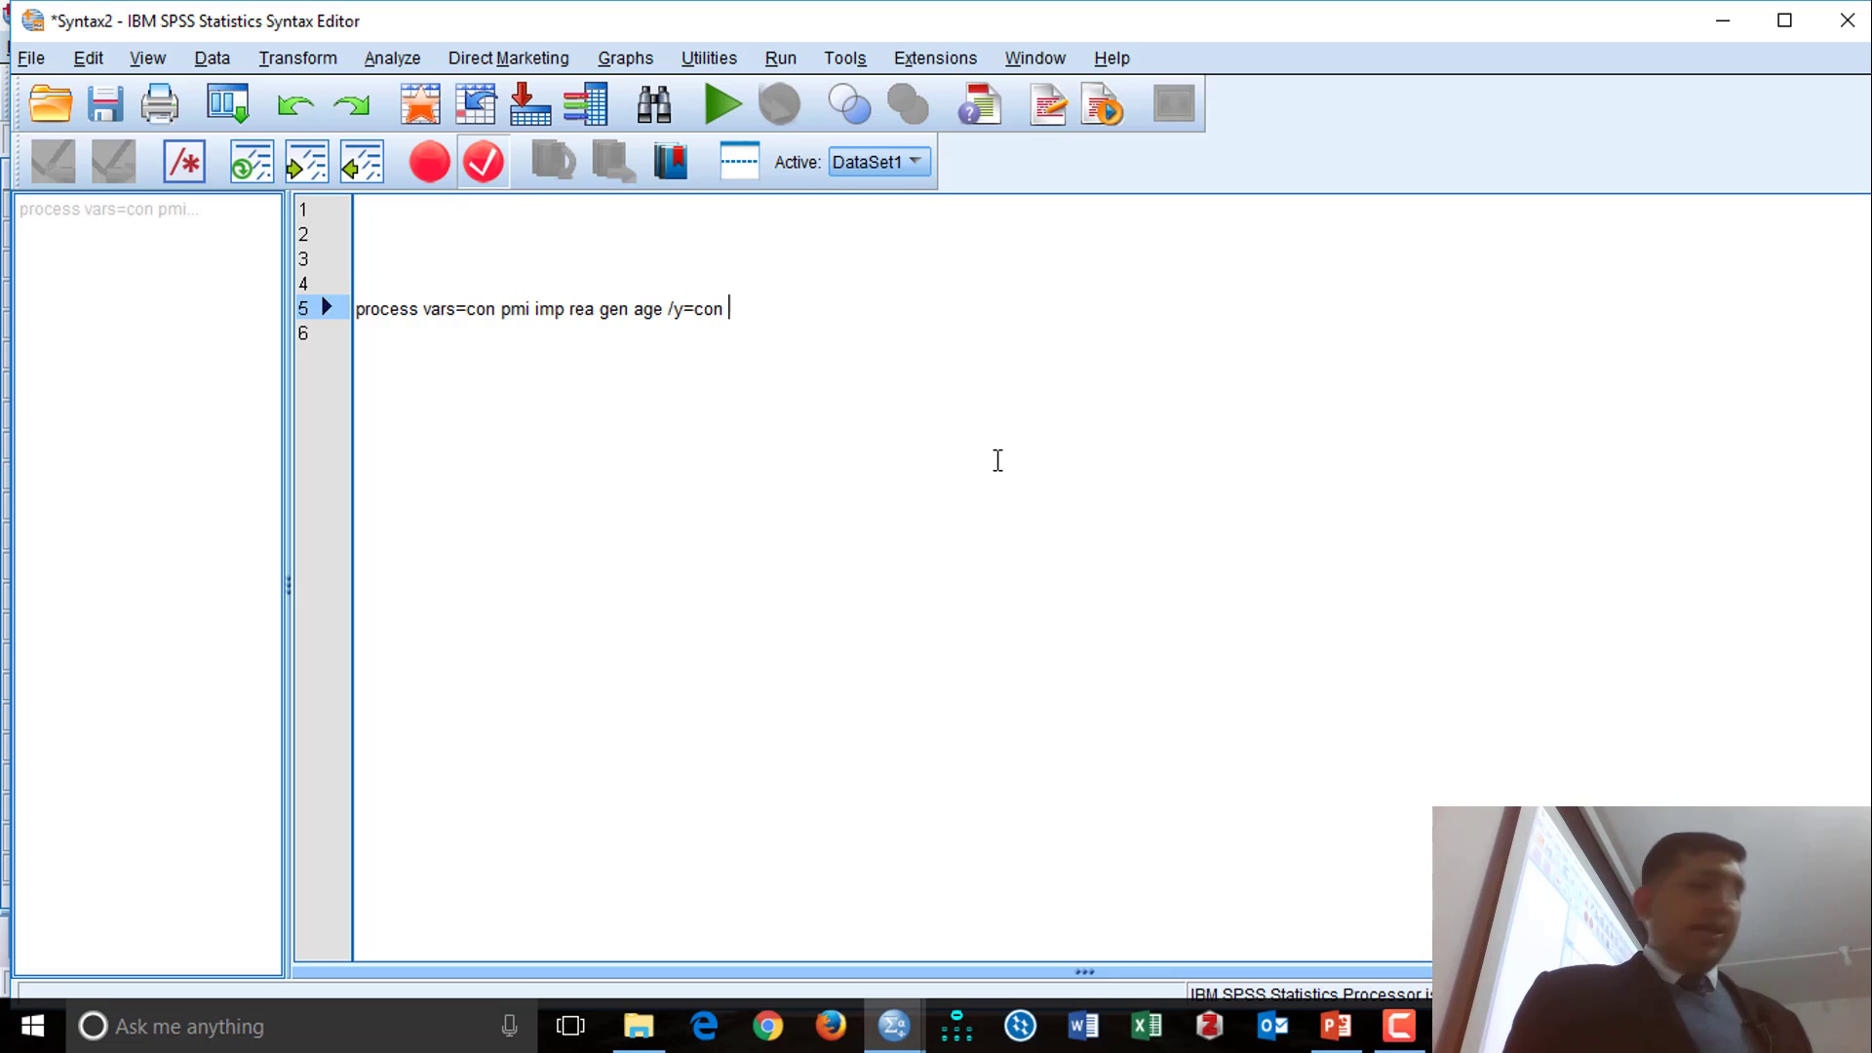
key("BackSpace")
key("BackSpace")
key("BackSpace")
type("ra")
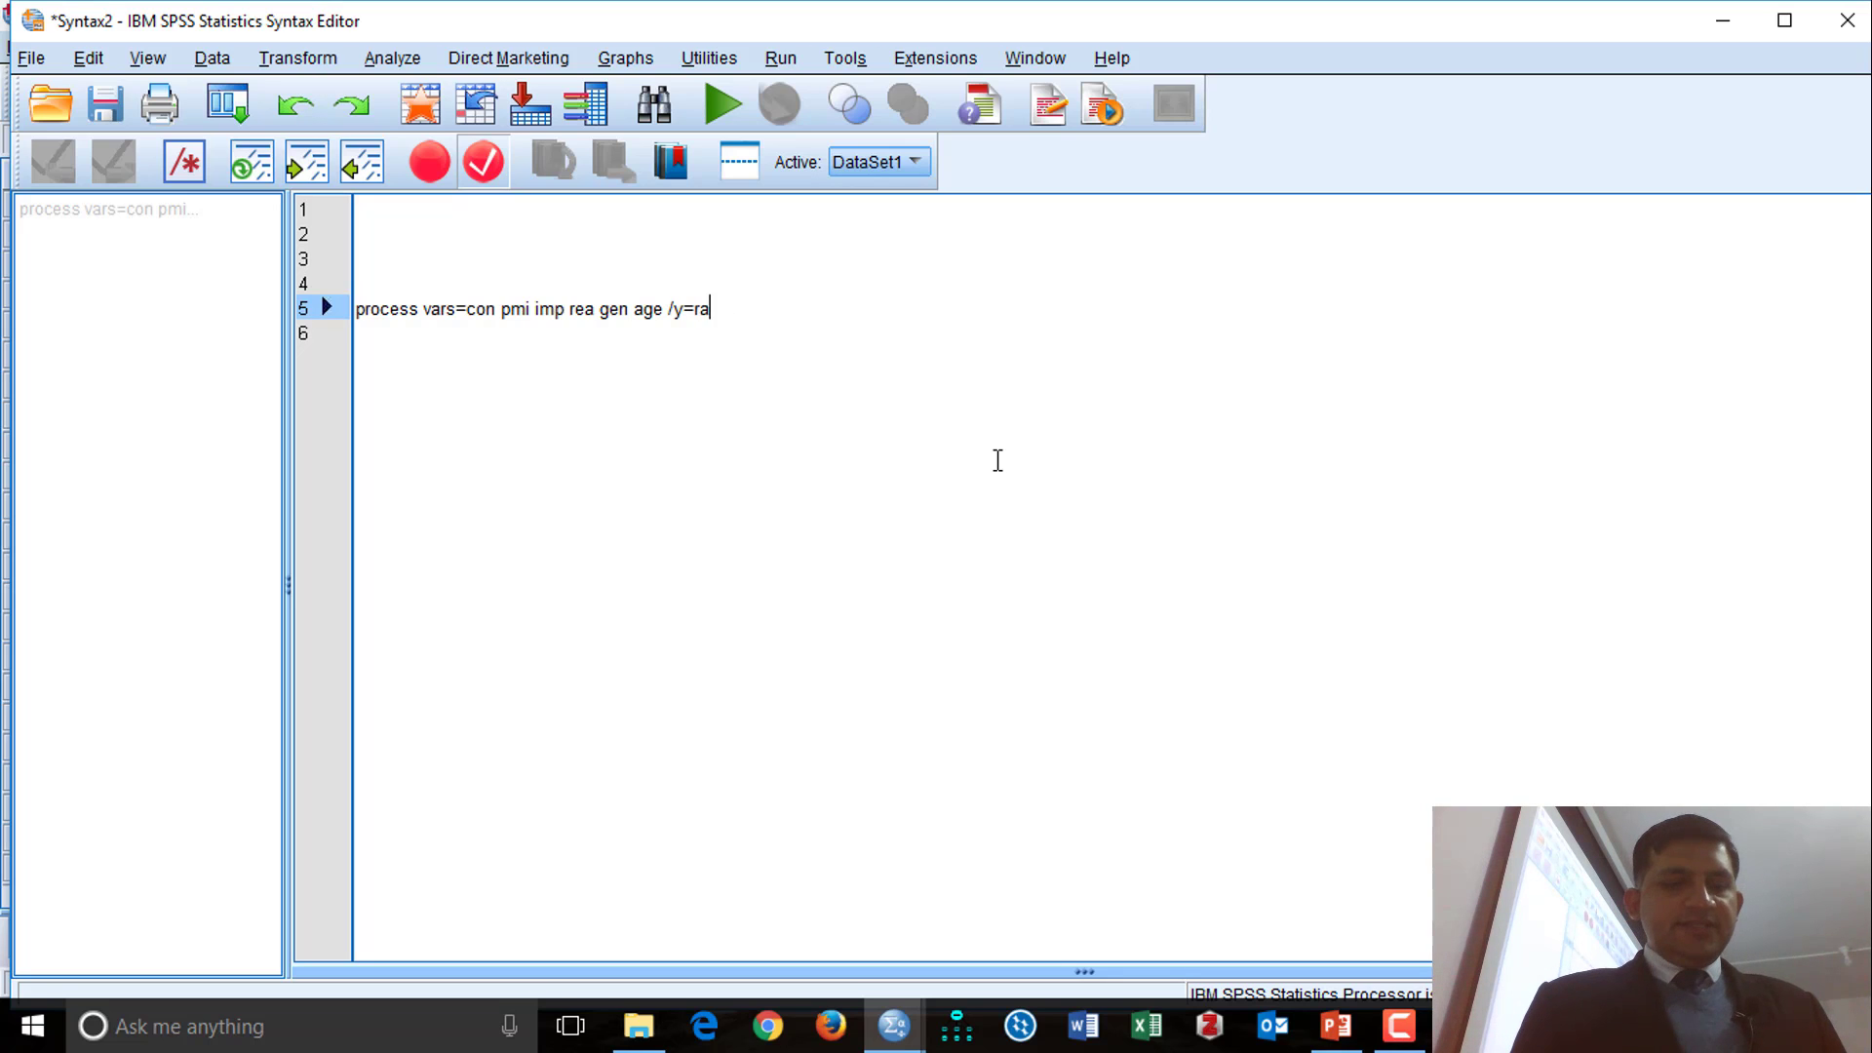
key("BackSpace")
type("ea ")
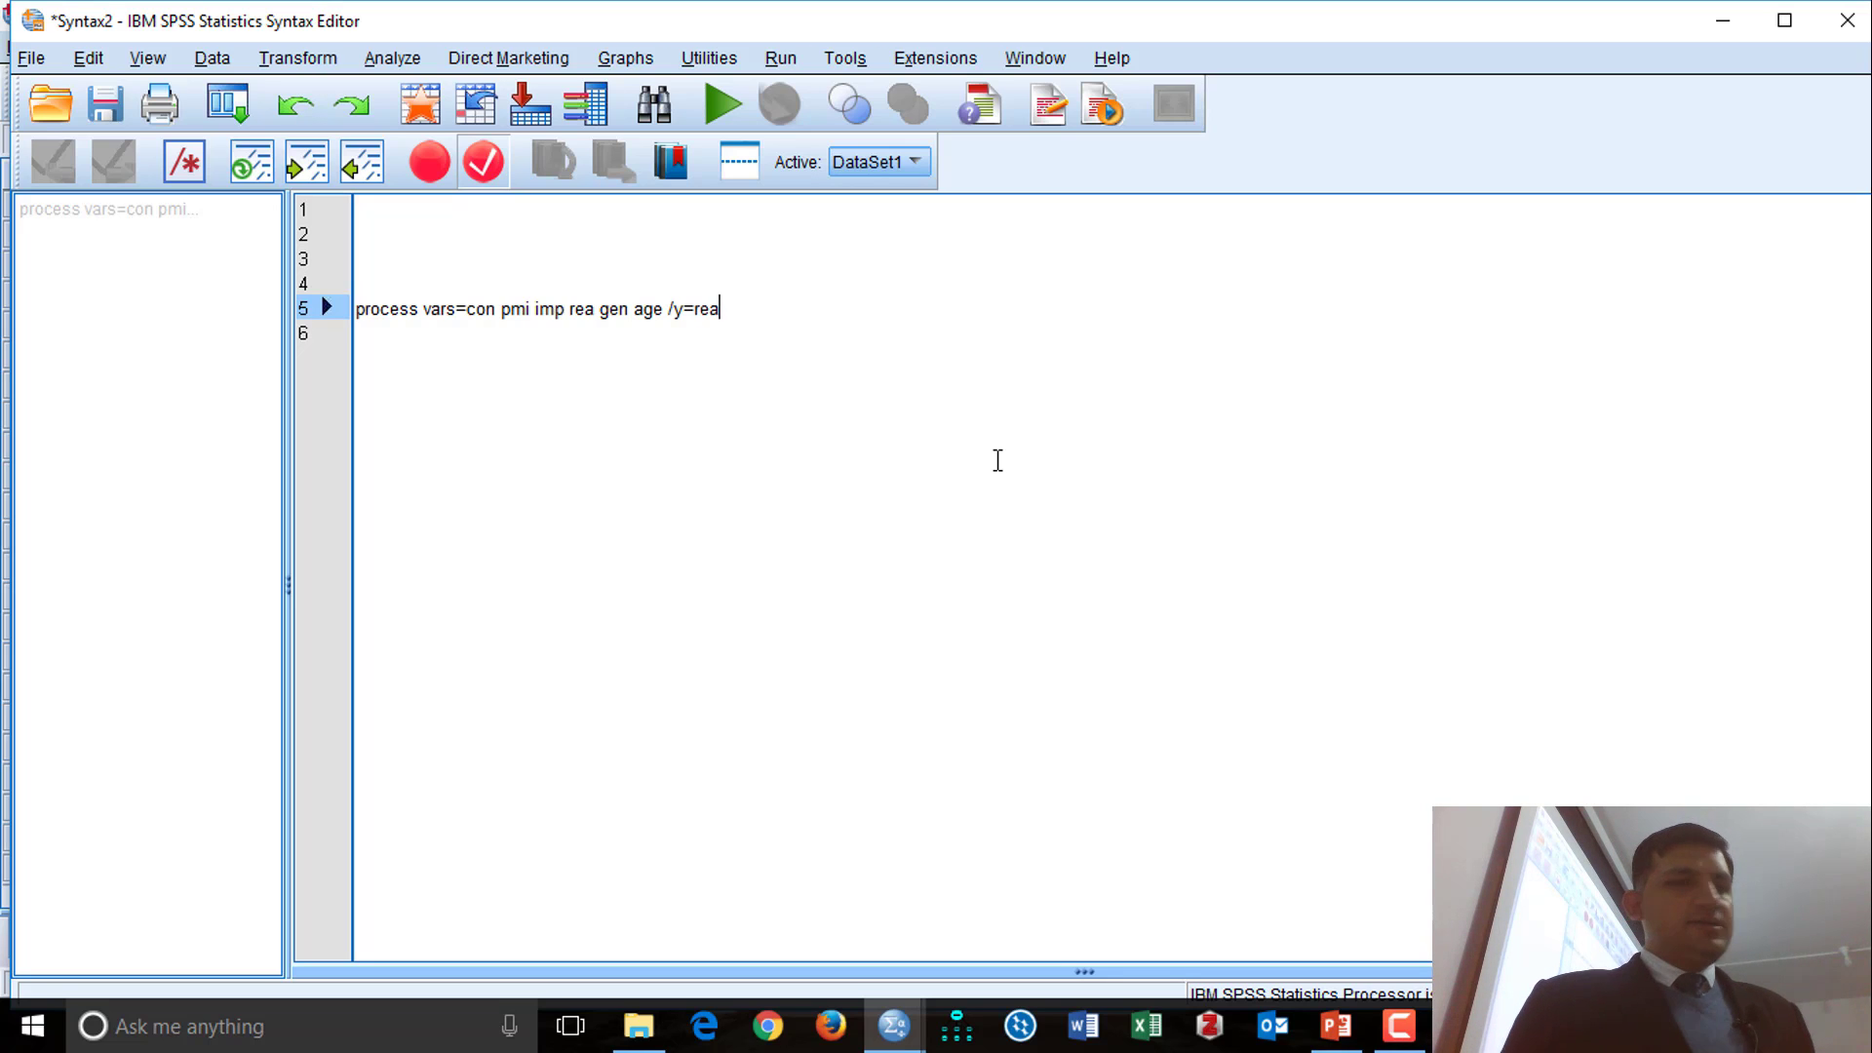
Step: Add the predictor and moderator subcommands /x=con and /m=imp to the process command
type("/x=")
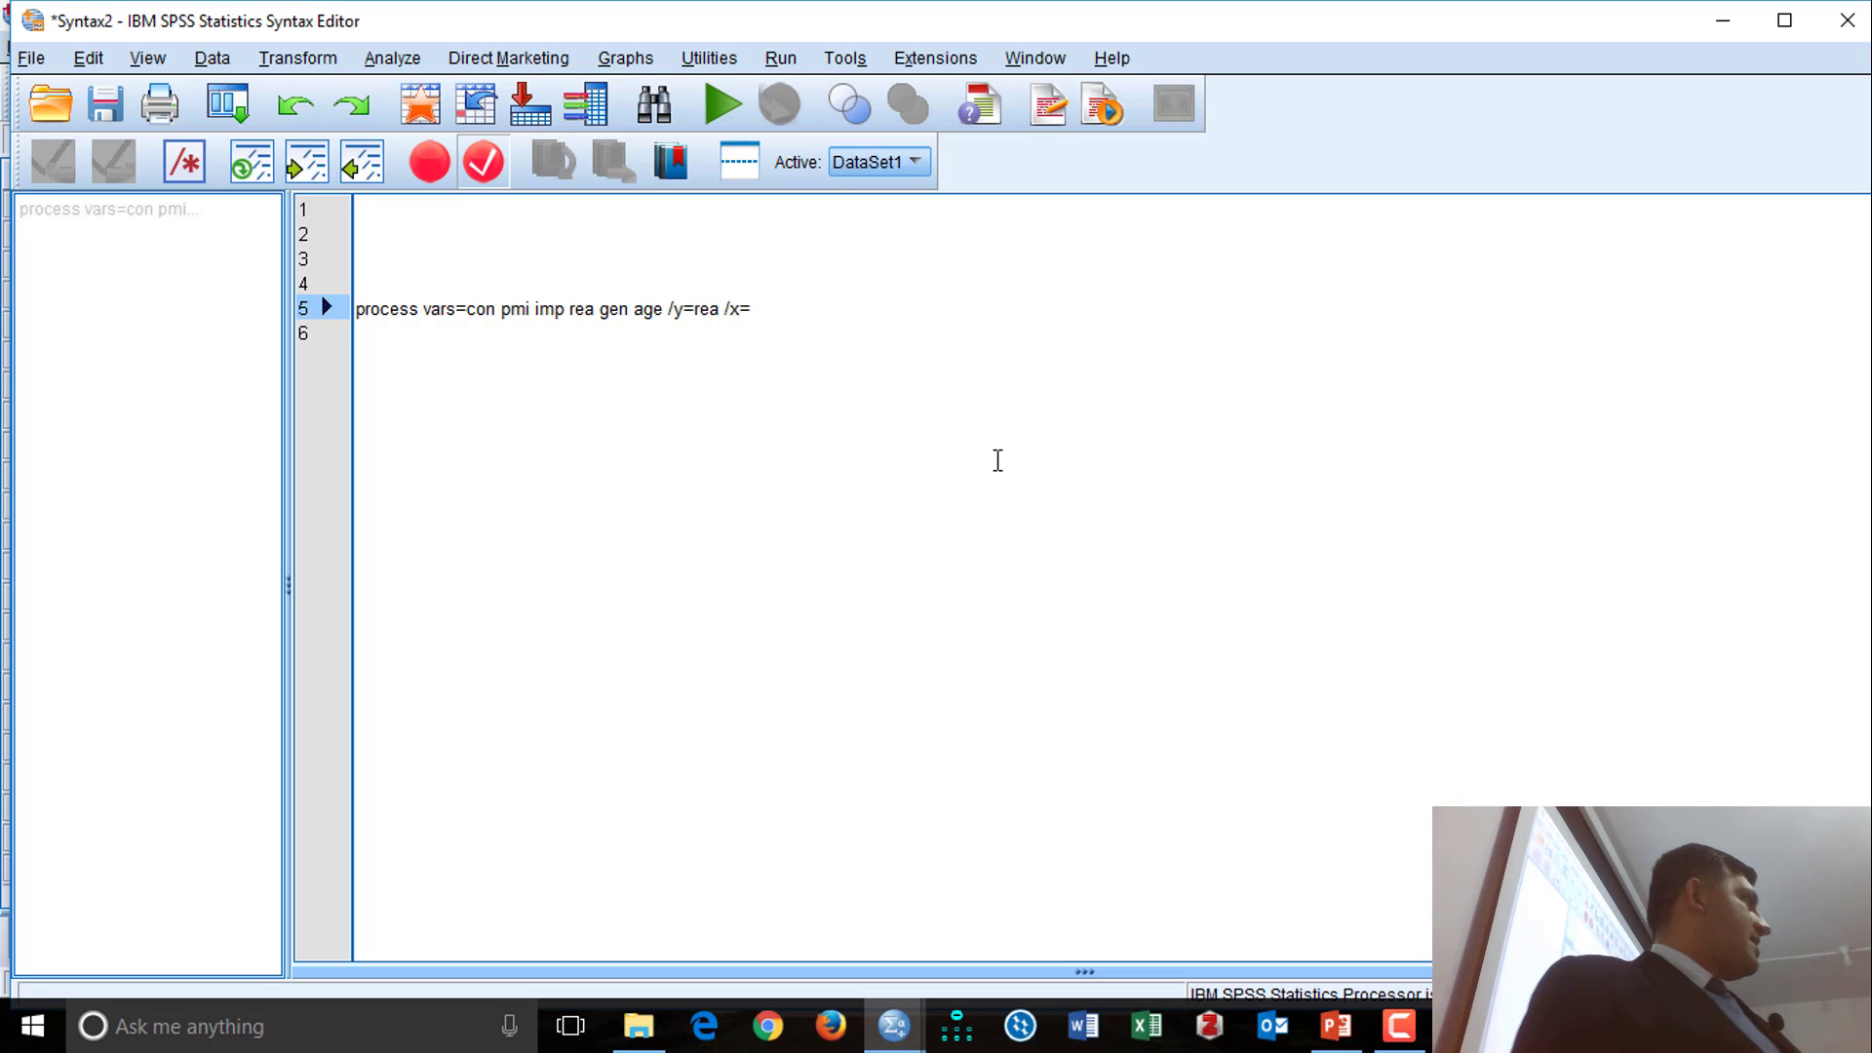
type("co")
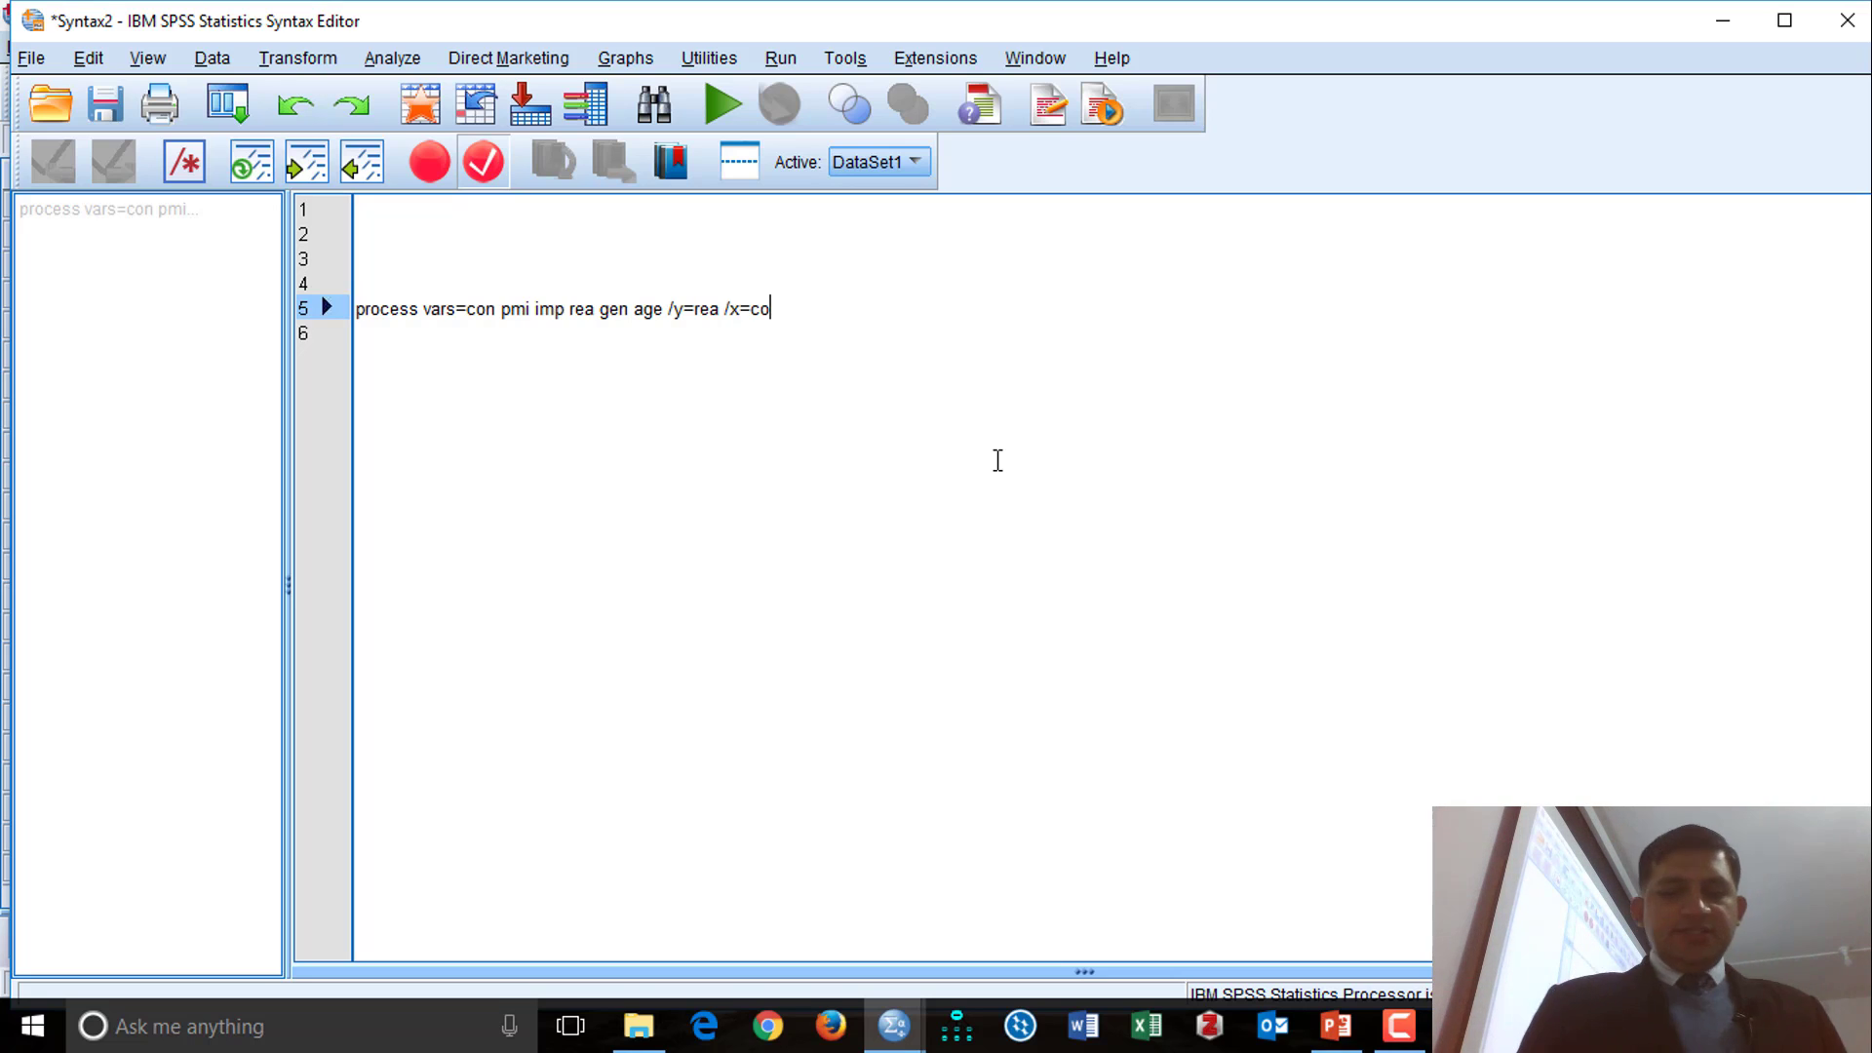
type("n ")
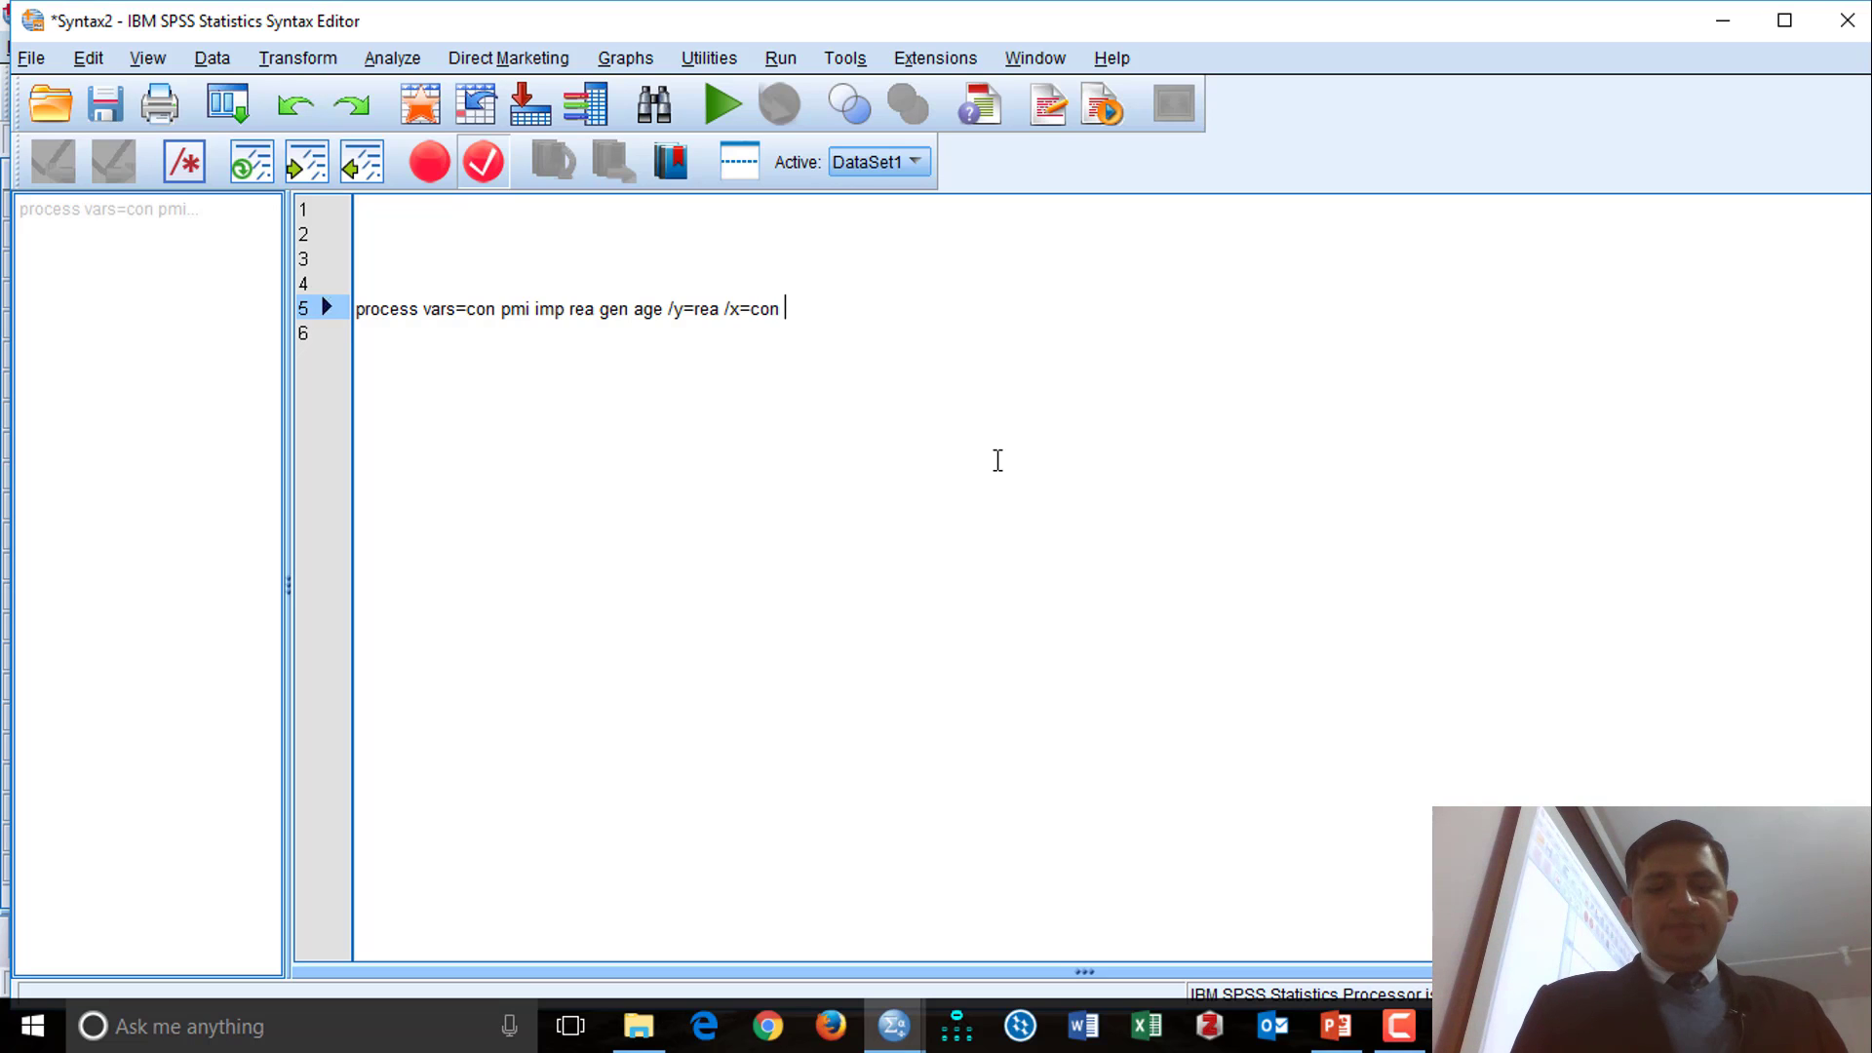
type("/m")
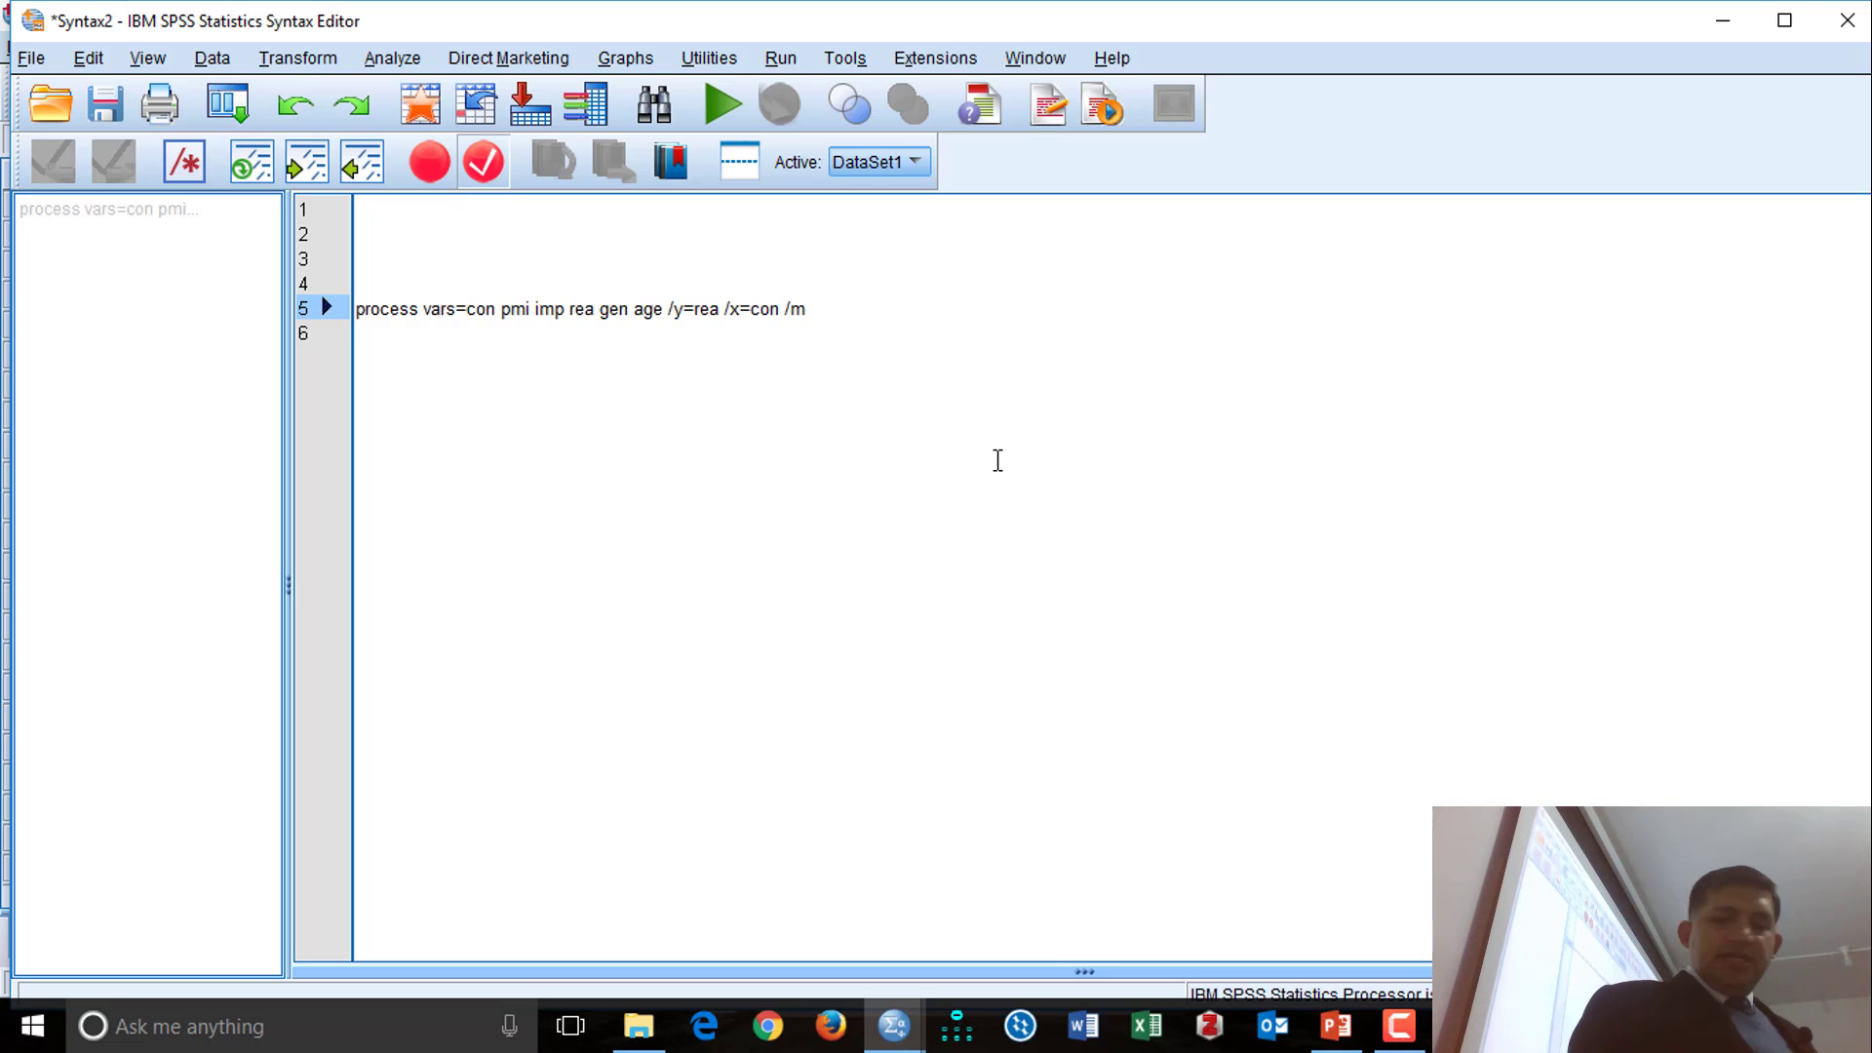
type("=")
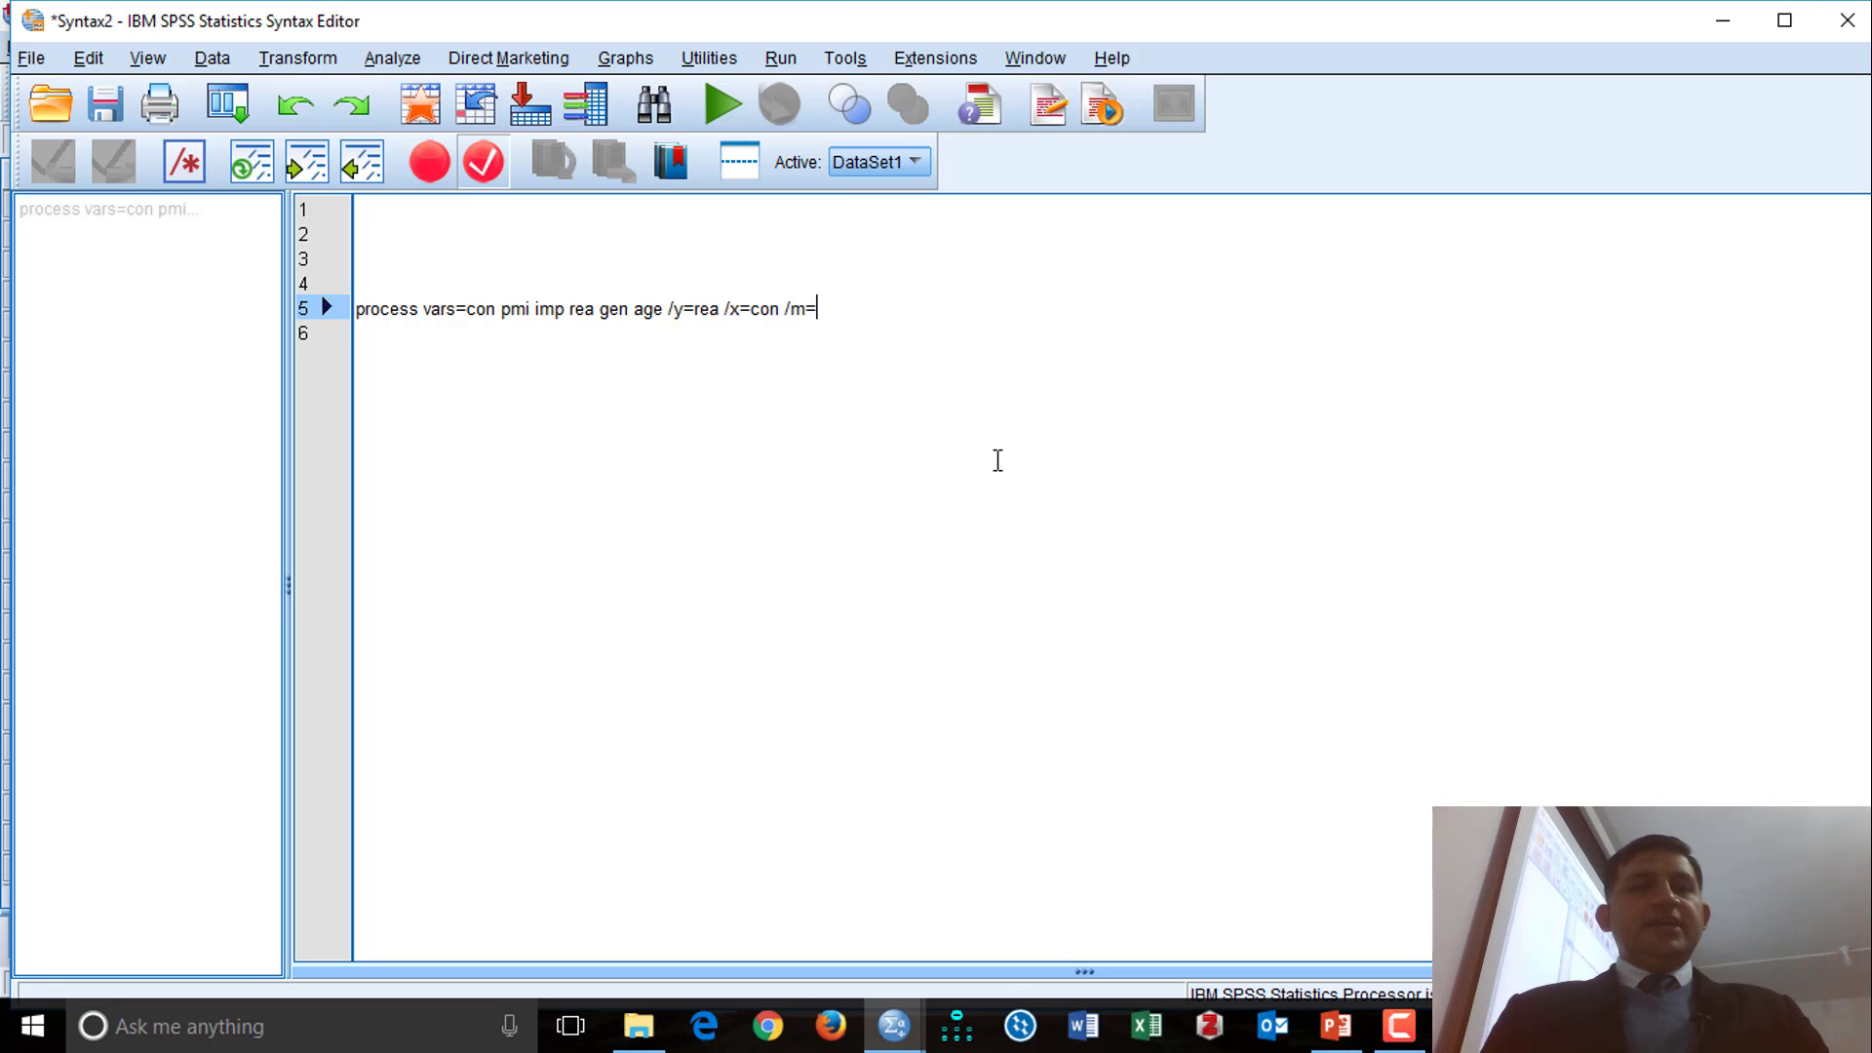
type("imp")
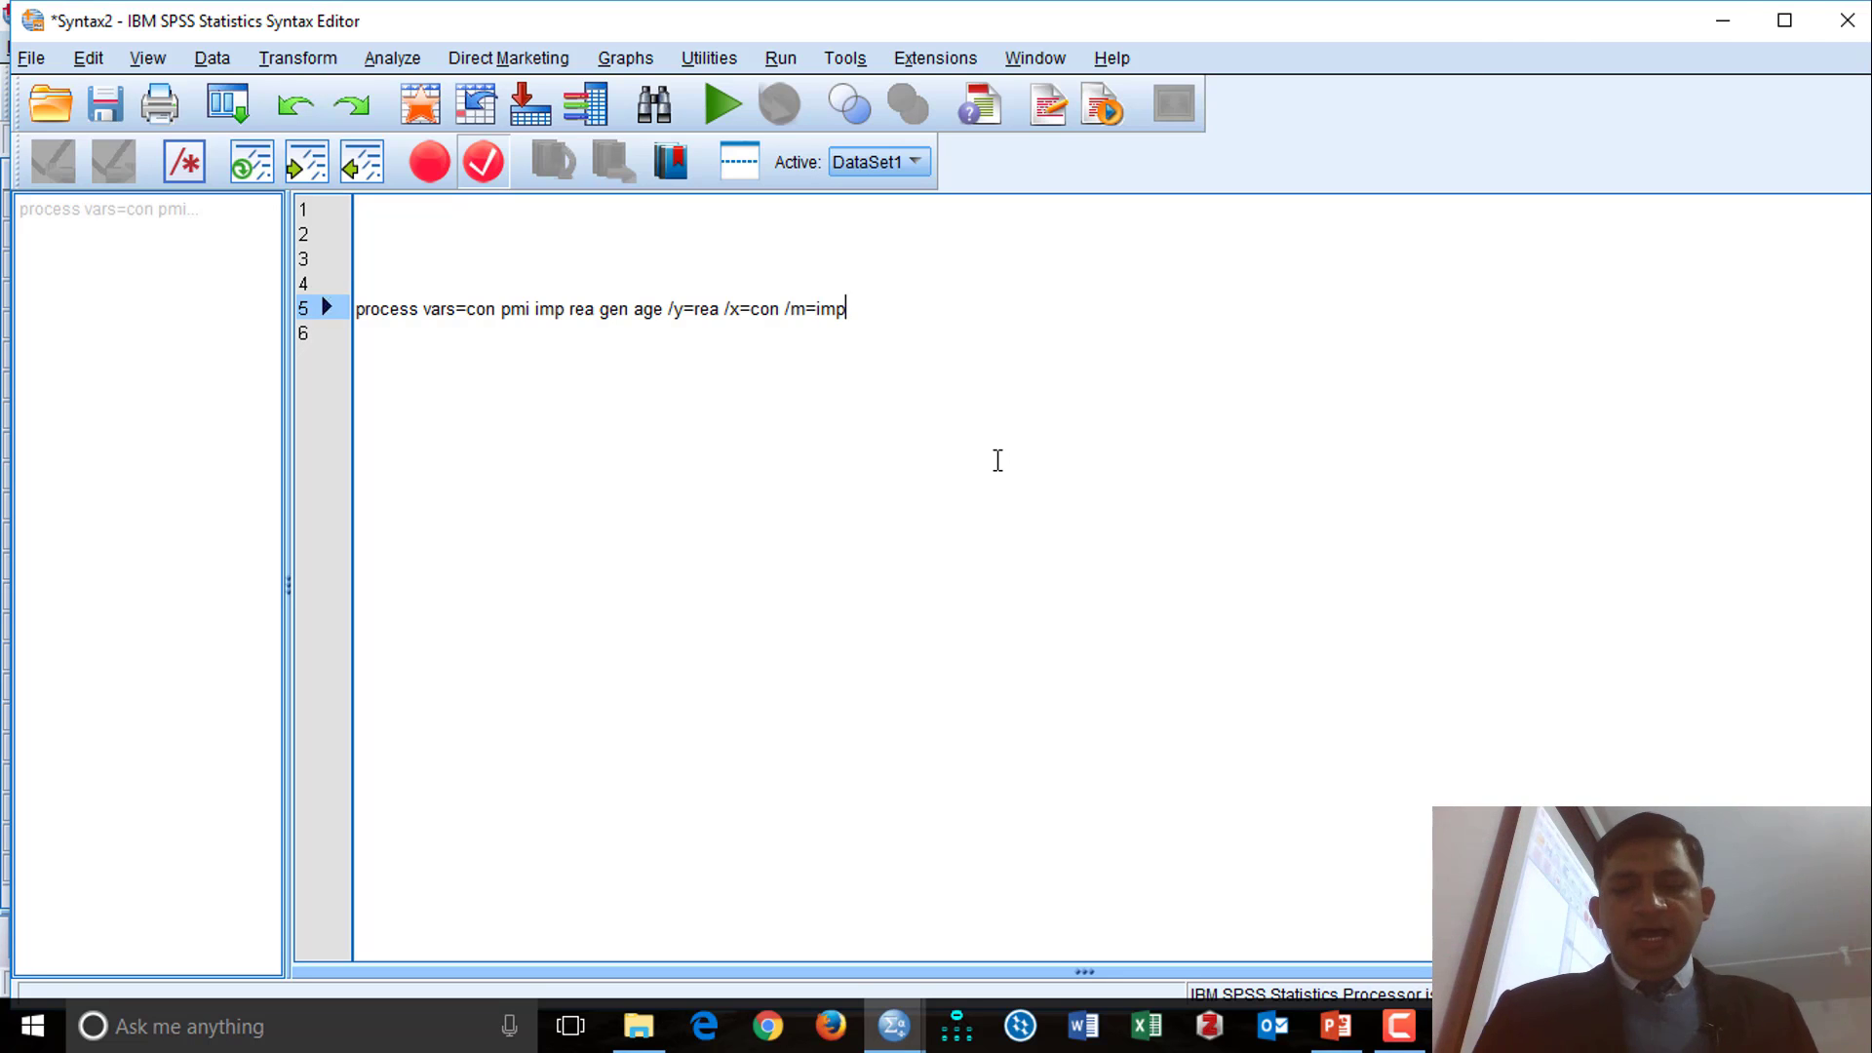
Step: Finish the process command with /model=1. and run the whole syntax on DataSet1
type(" /mo")
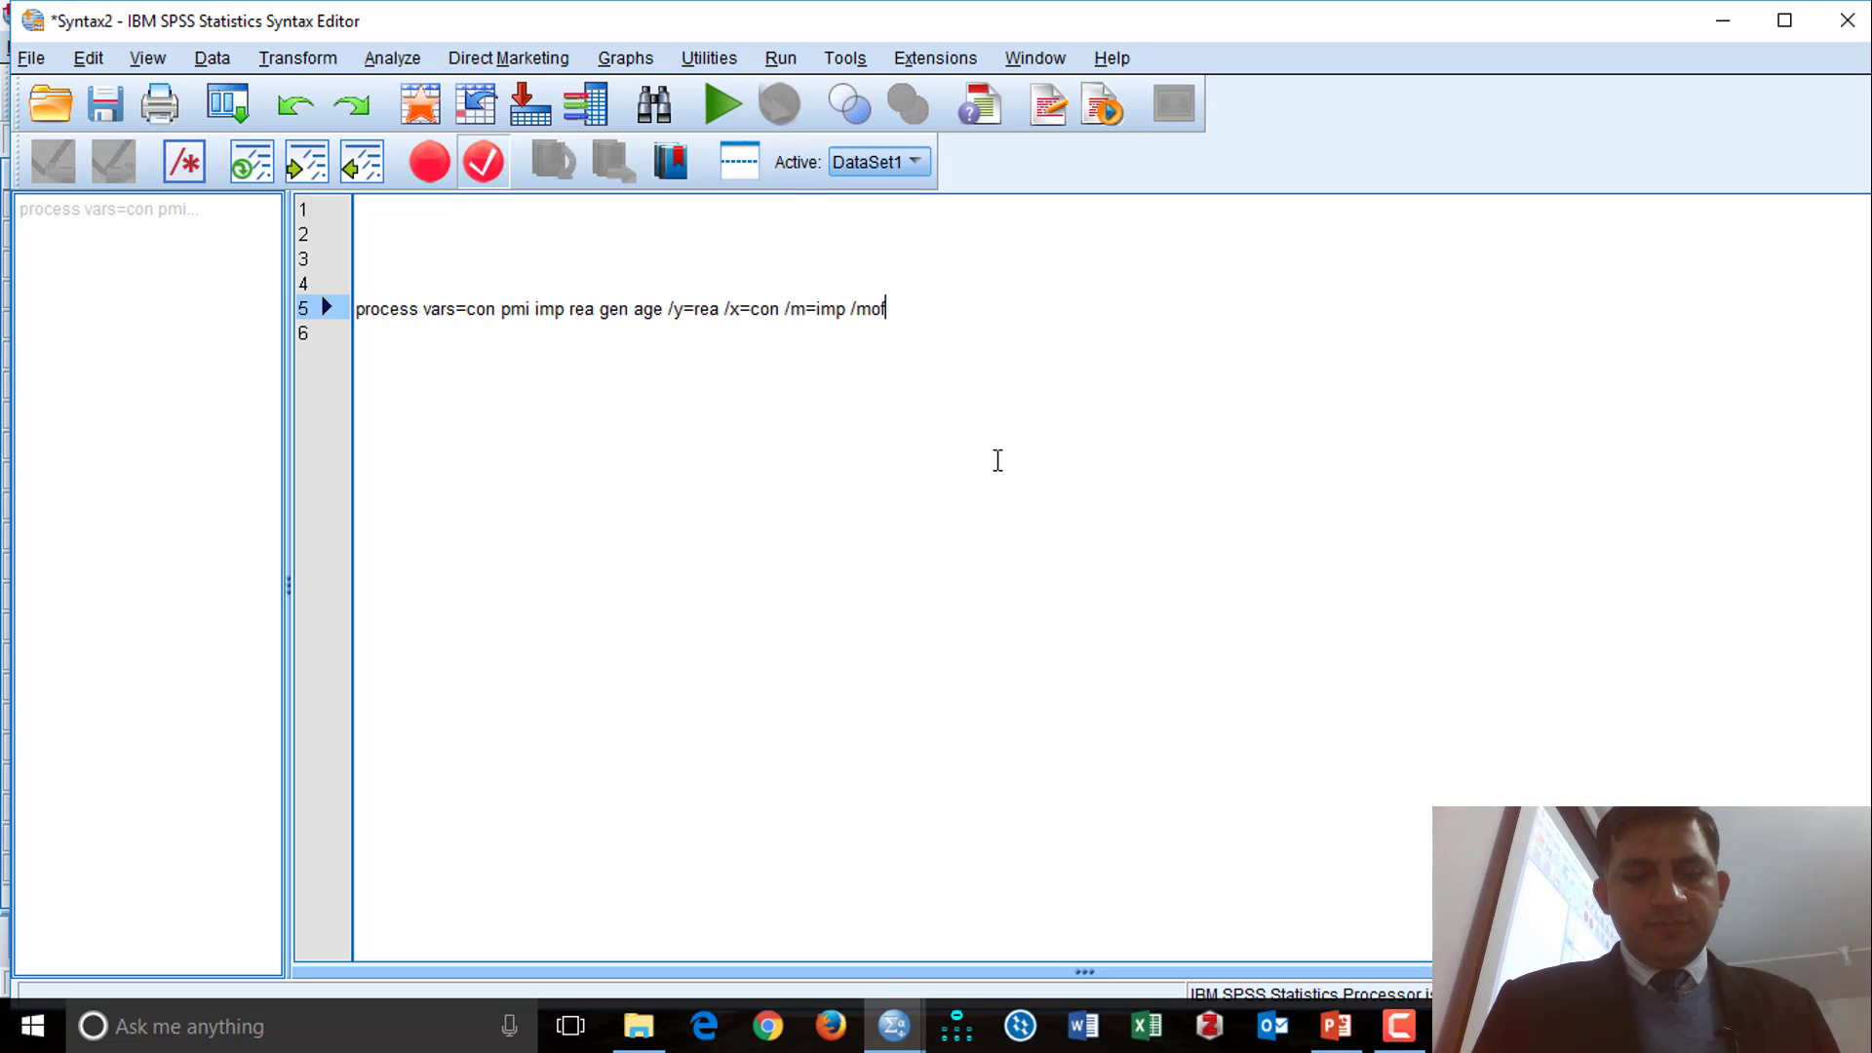
type("del")
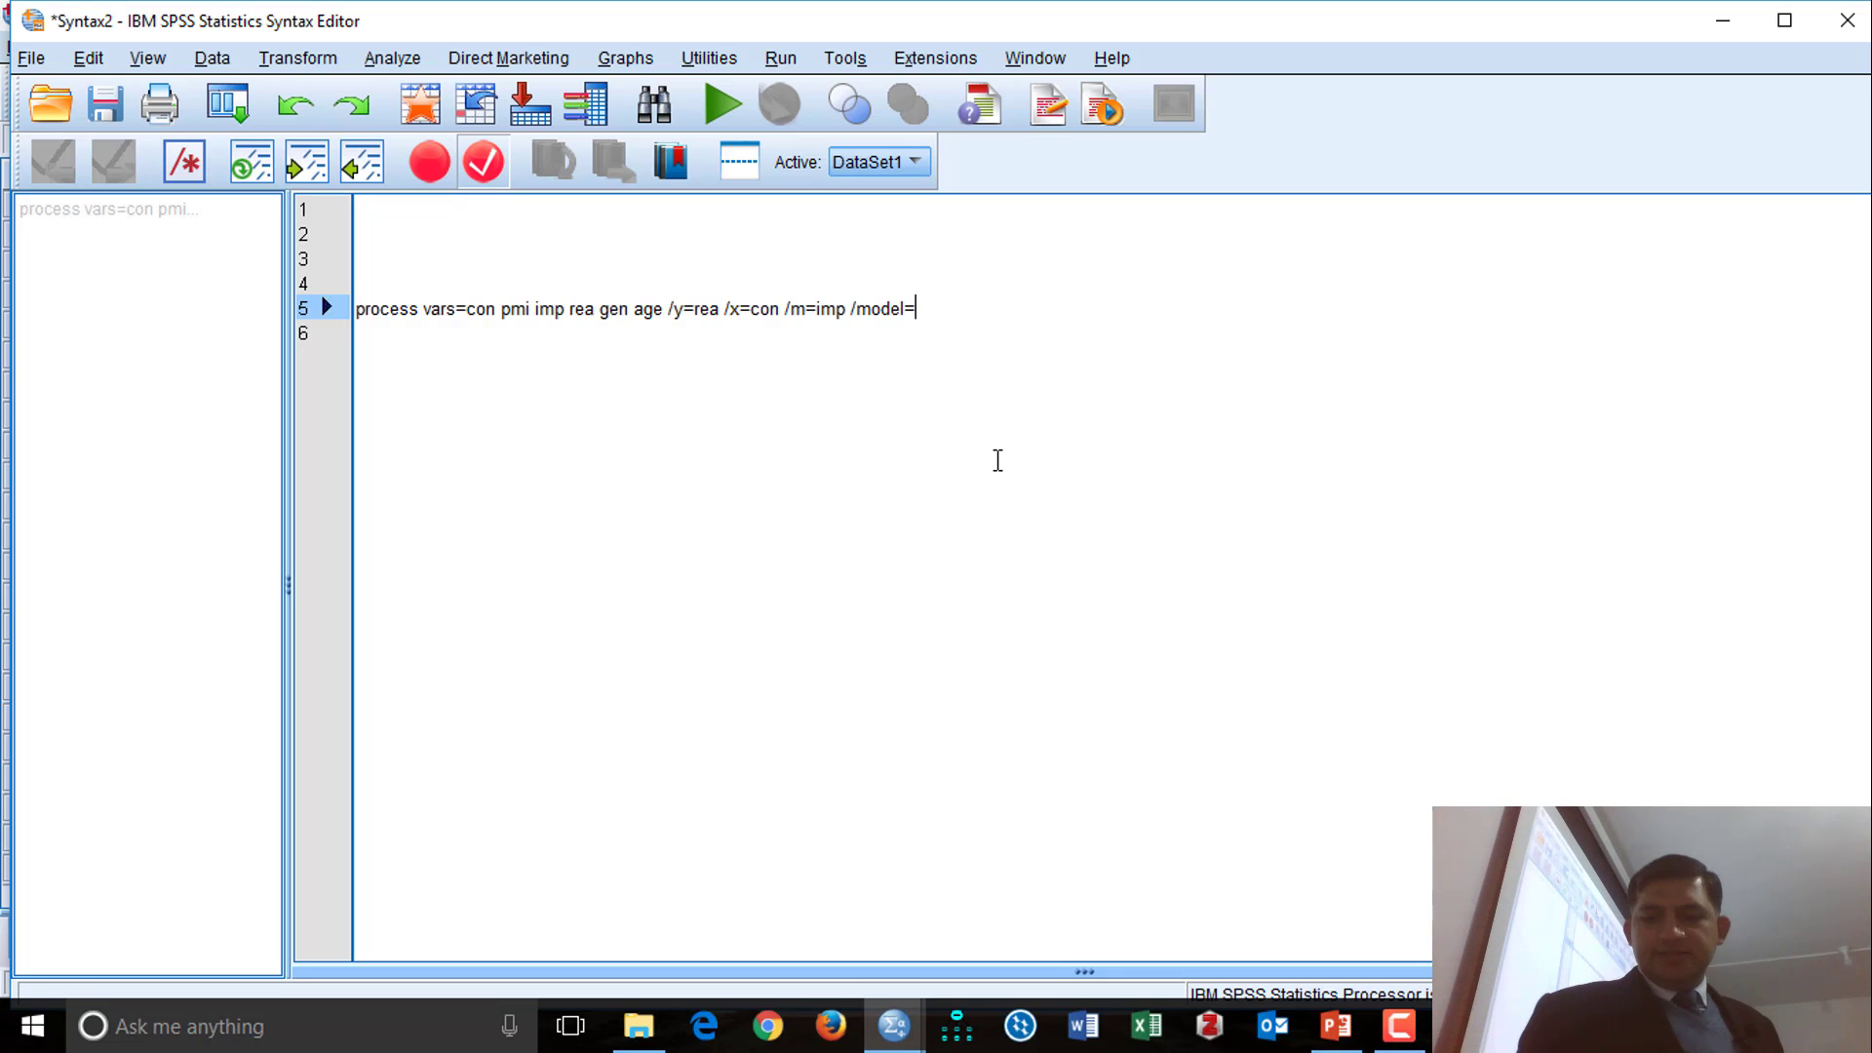
type("=1.")
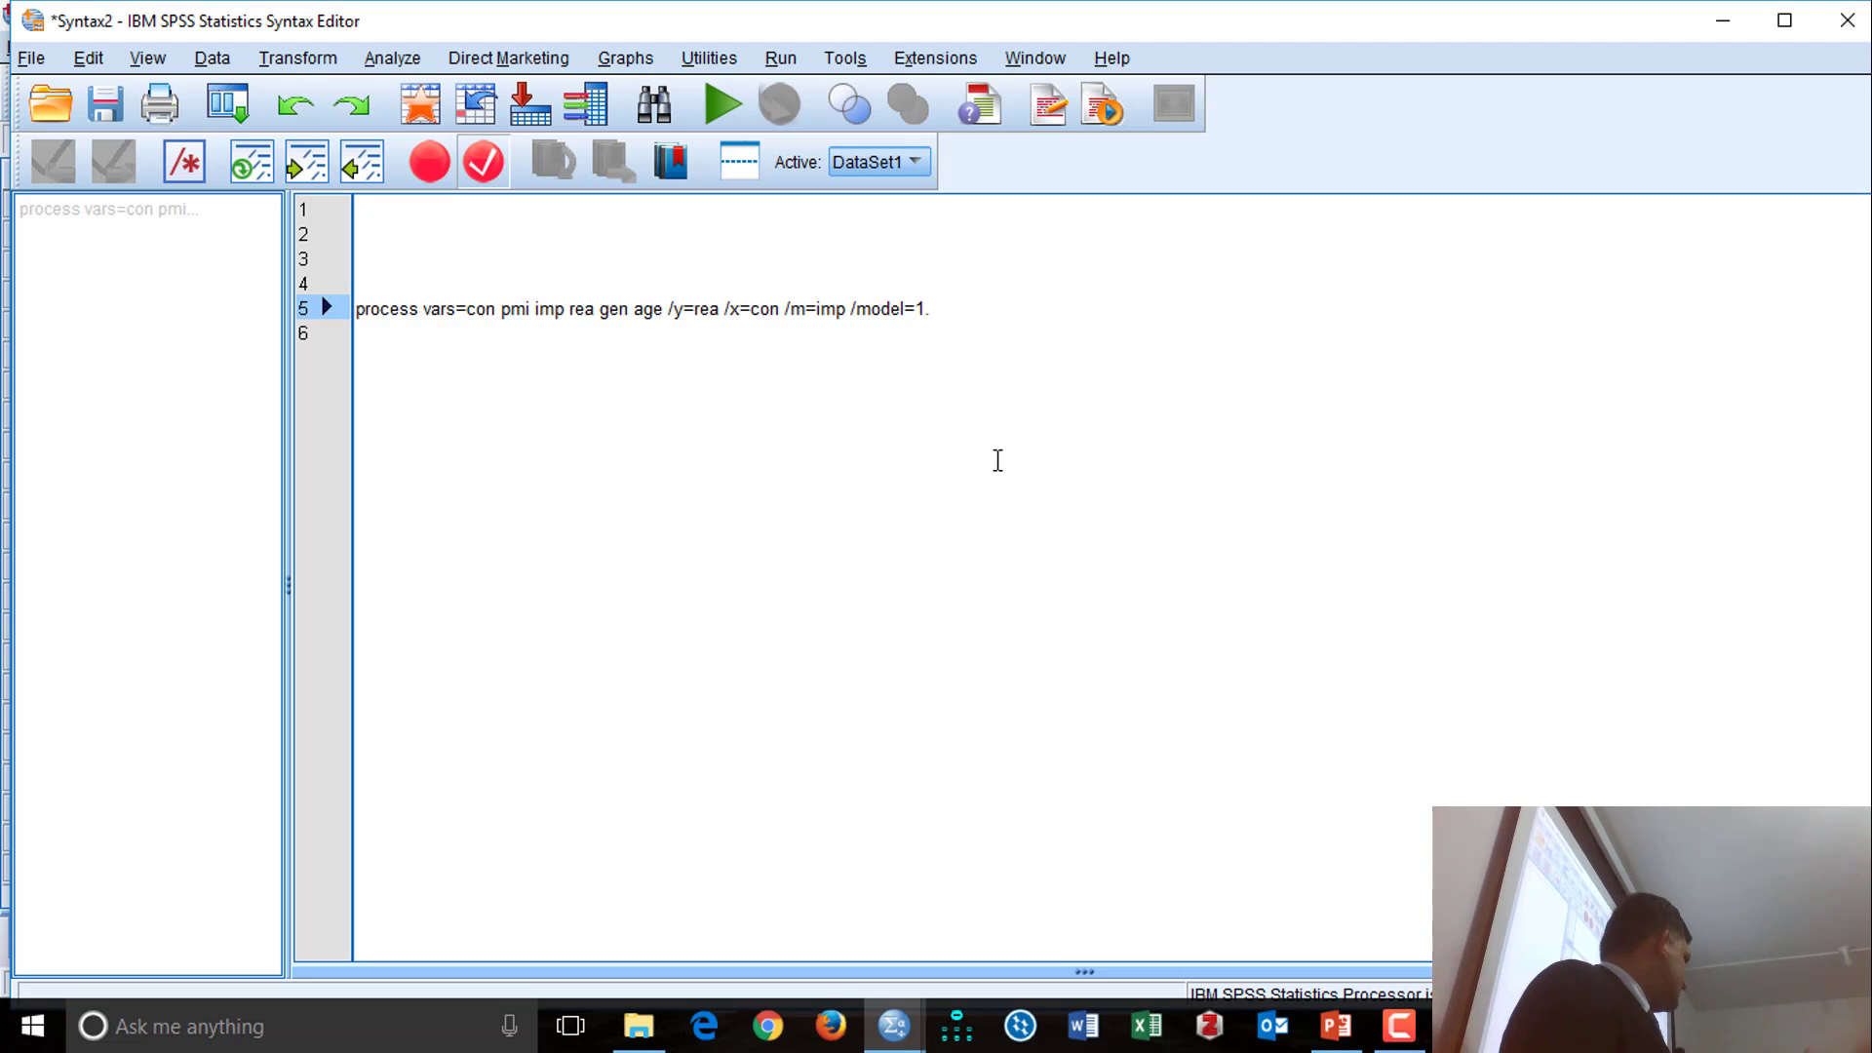
key("ctrl+a")
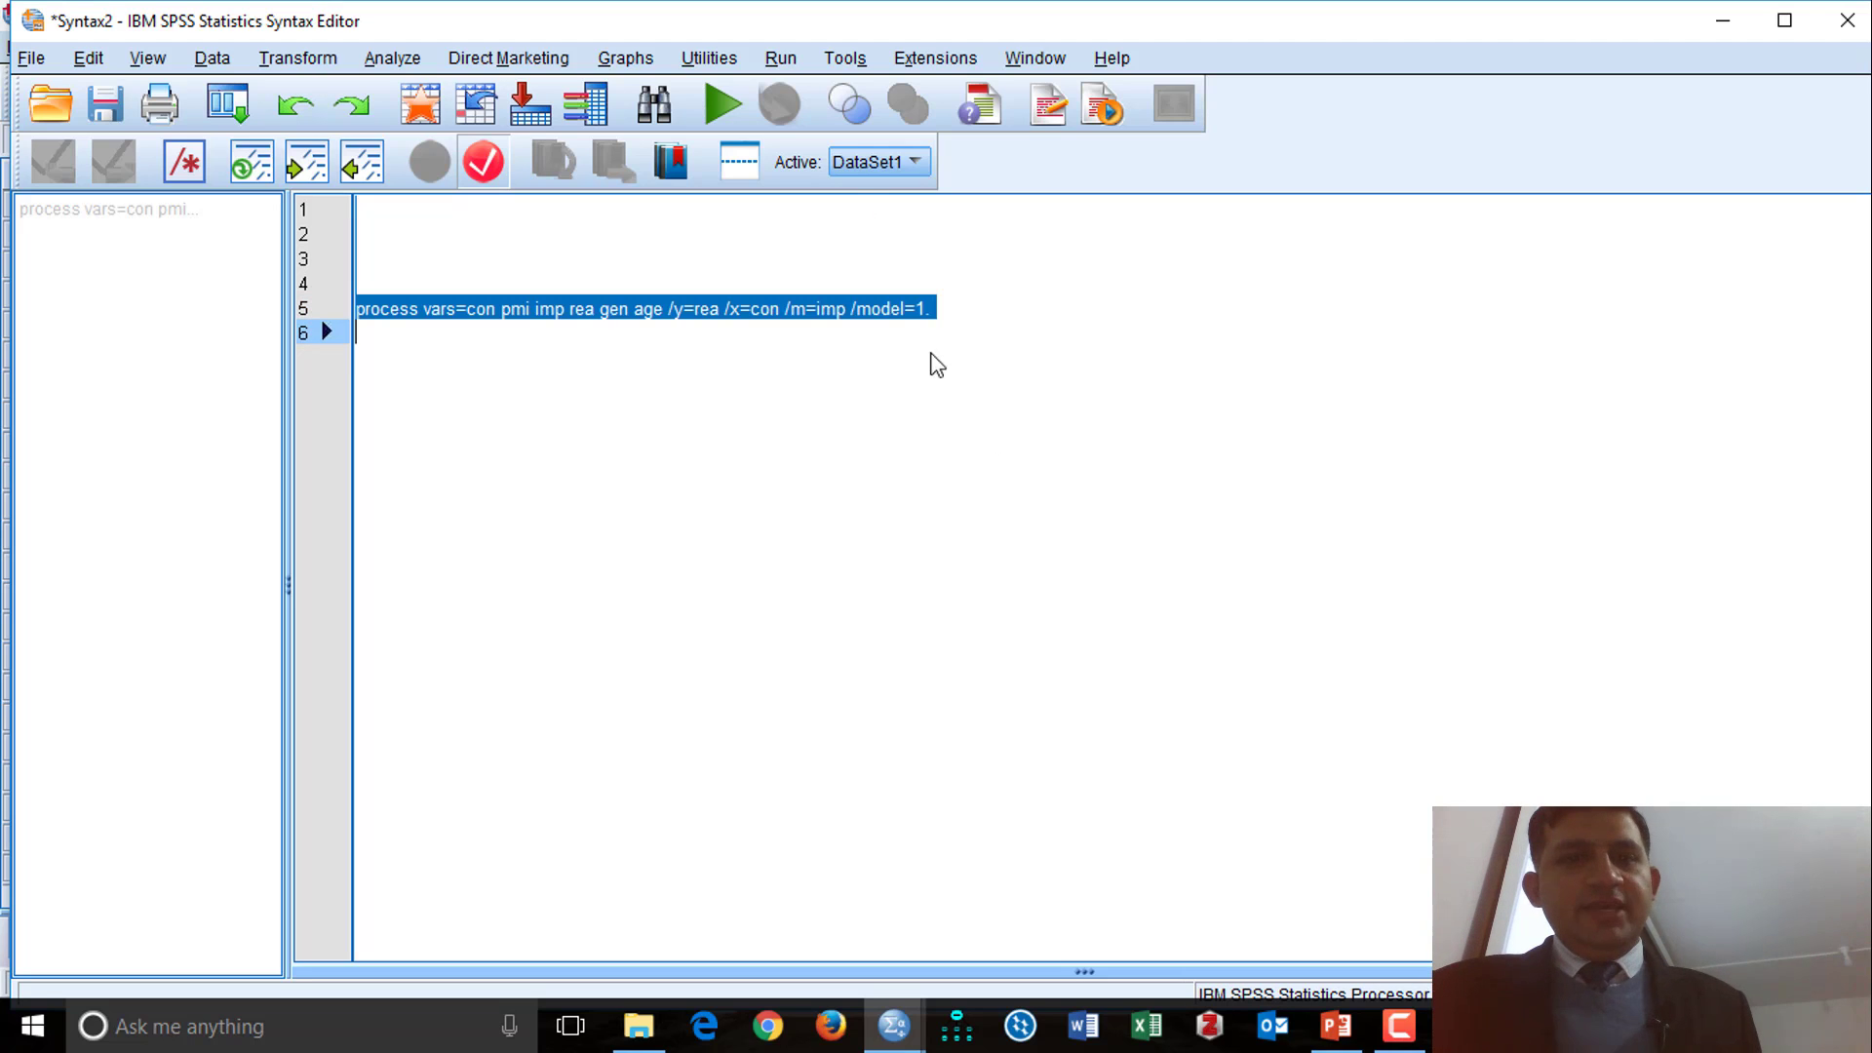
left_click(726, 107)
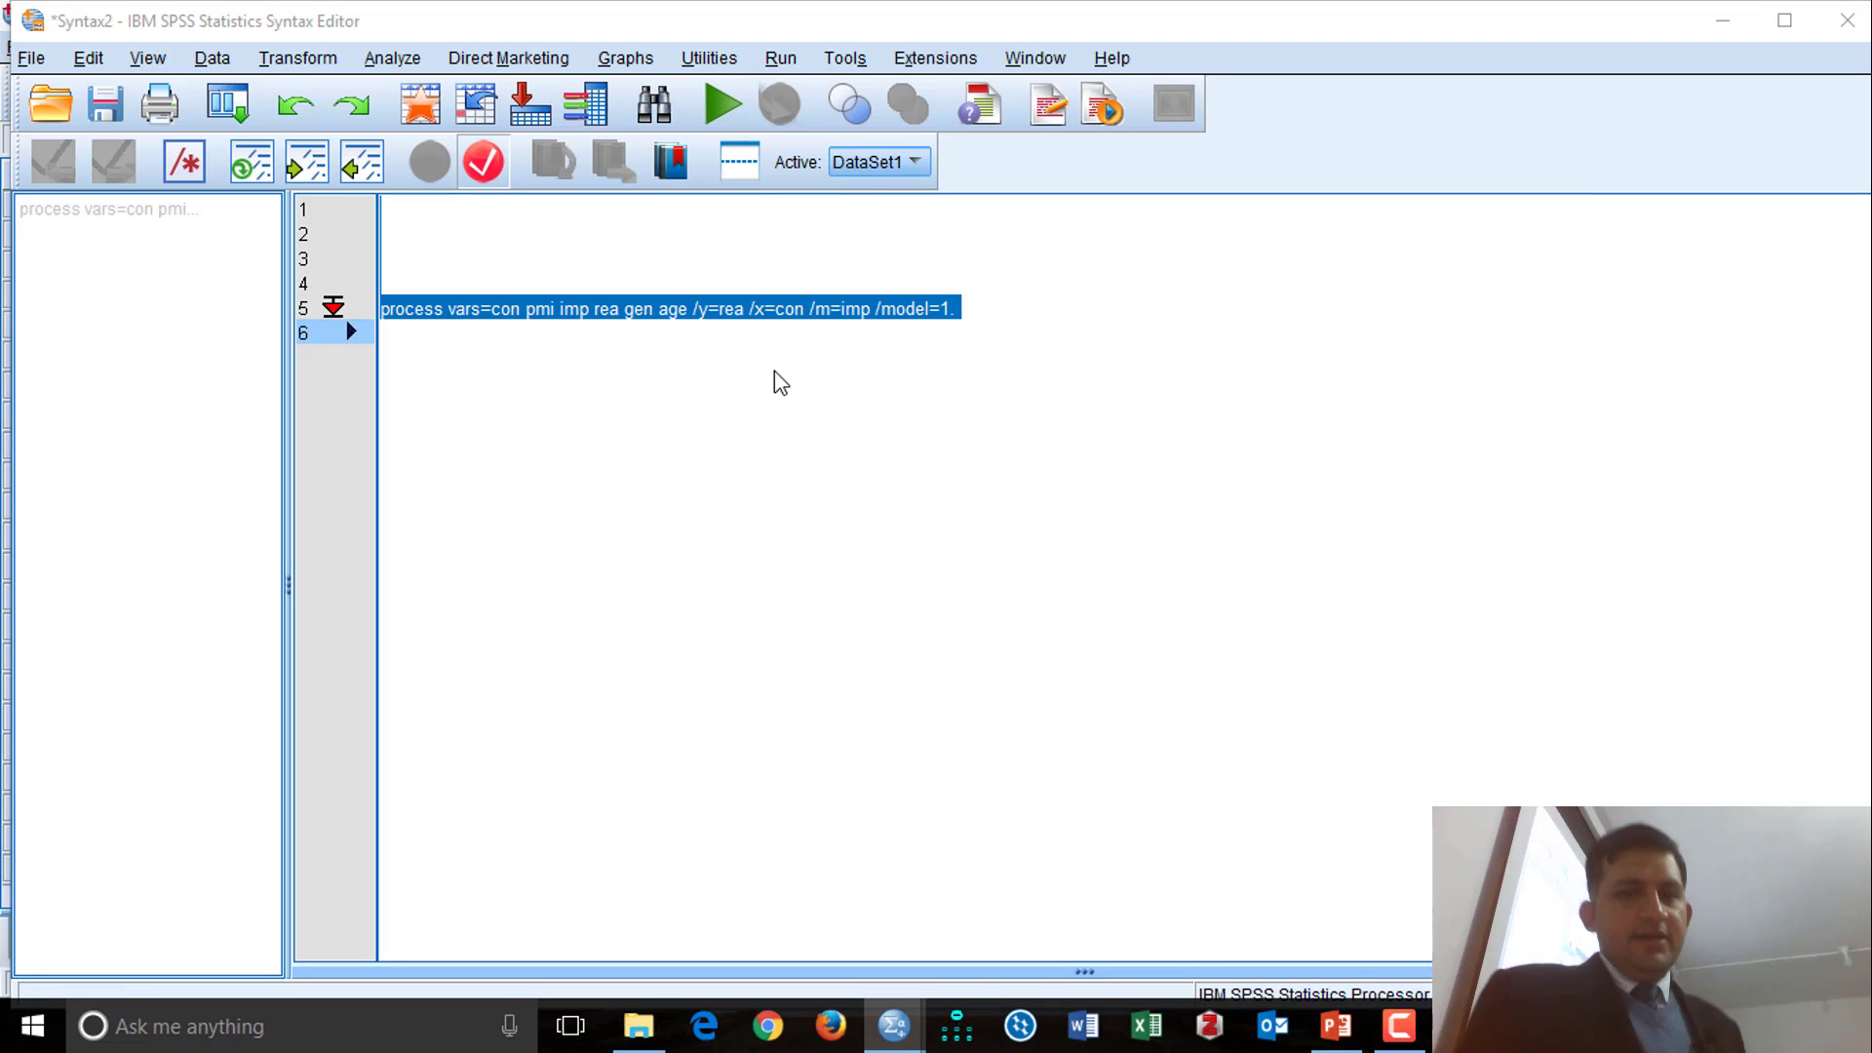
Step: Examine the model 1 output for rea, covering the model summary, the coefficients and the interaction's R-square increase
mouse_move(883, 1031)
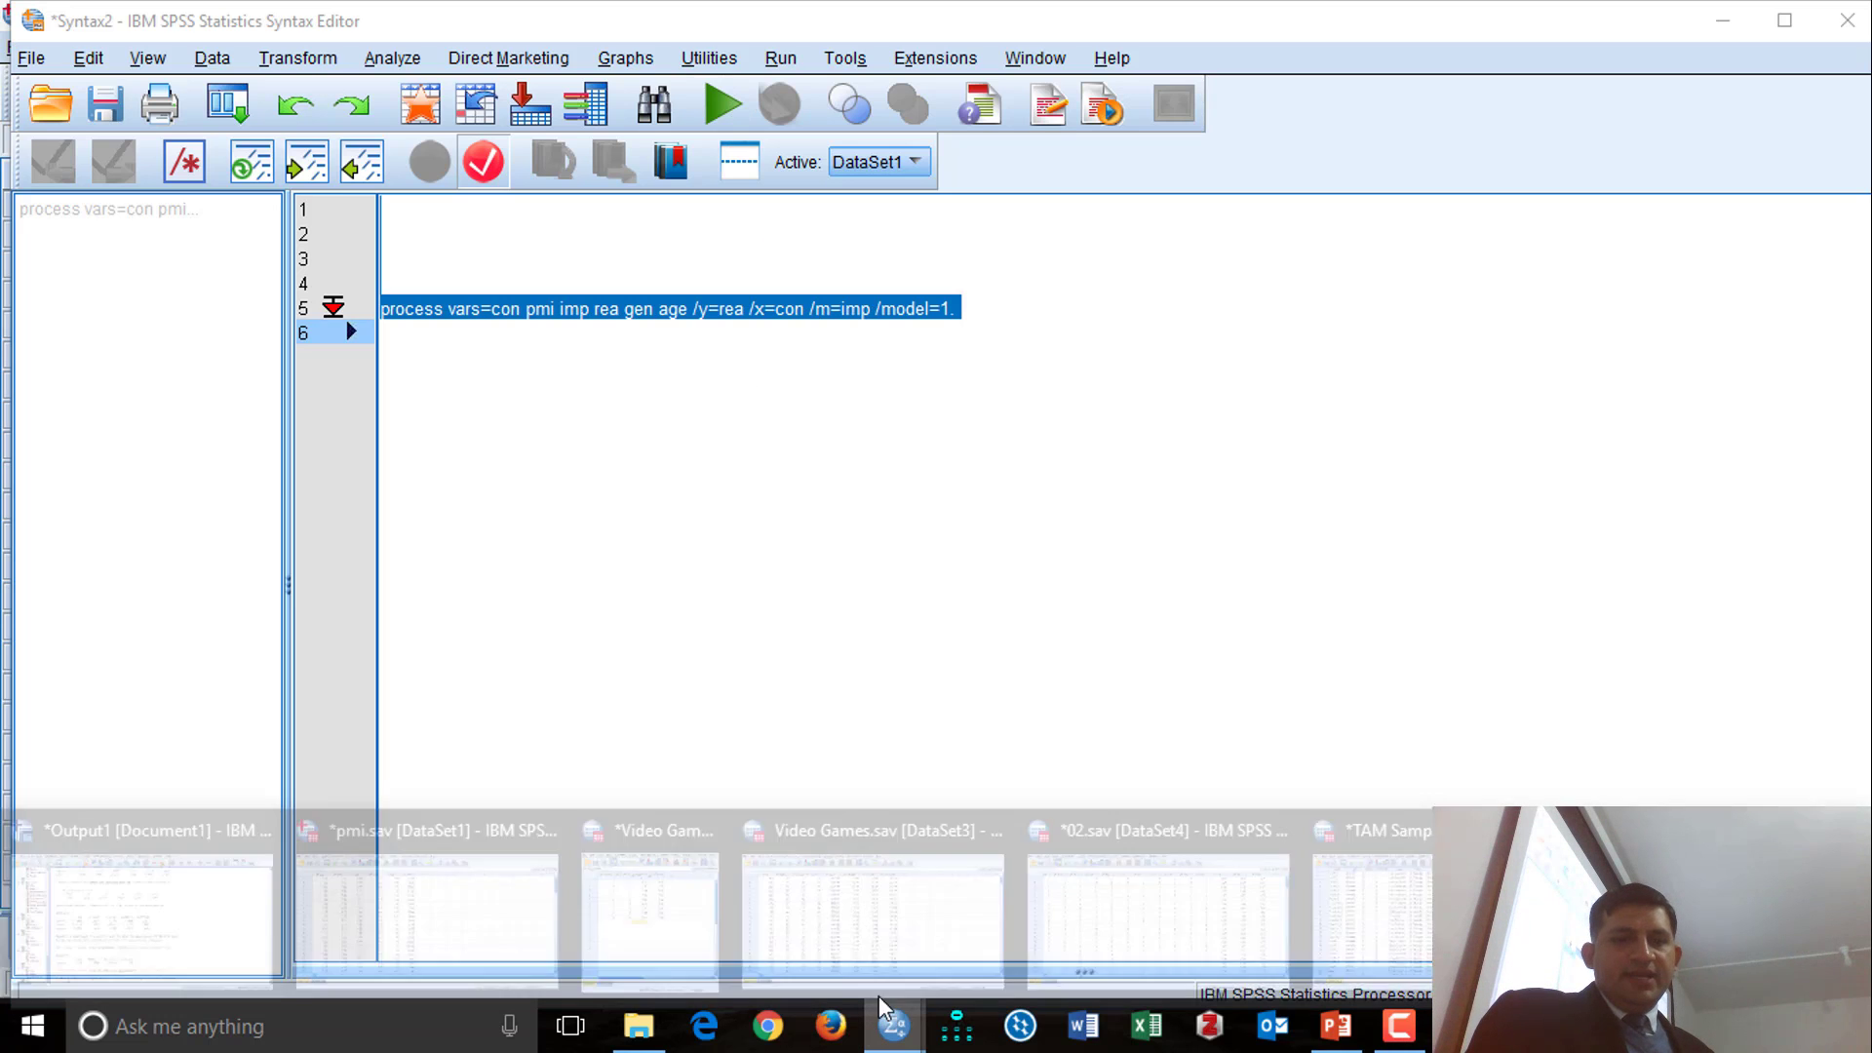
left_click(232, 917)
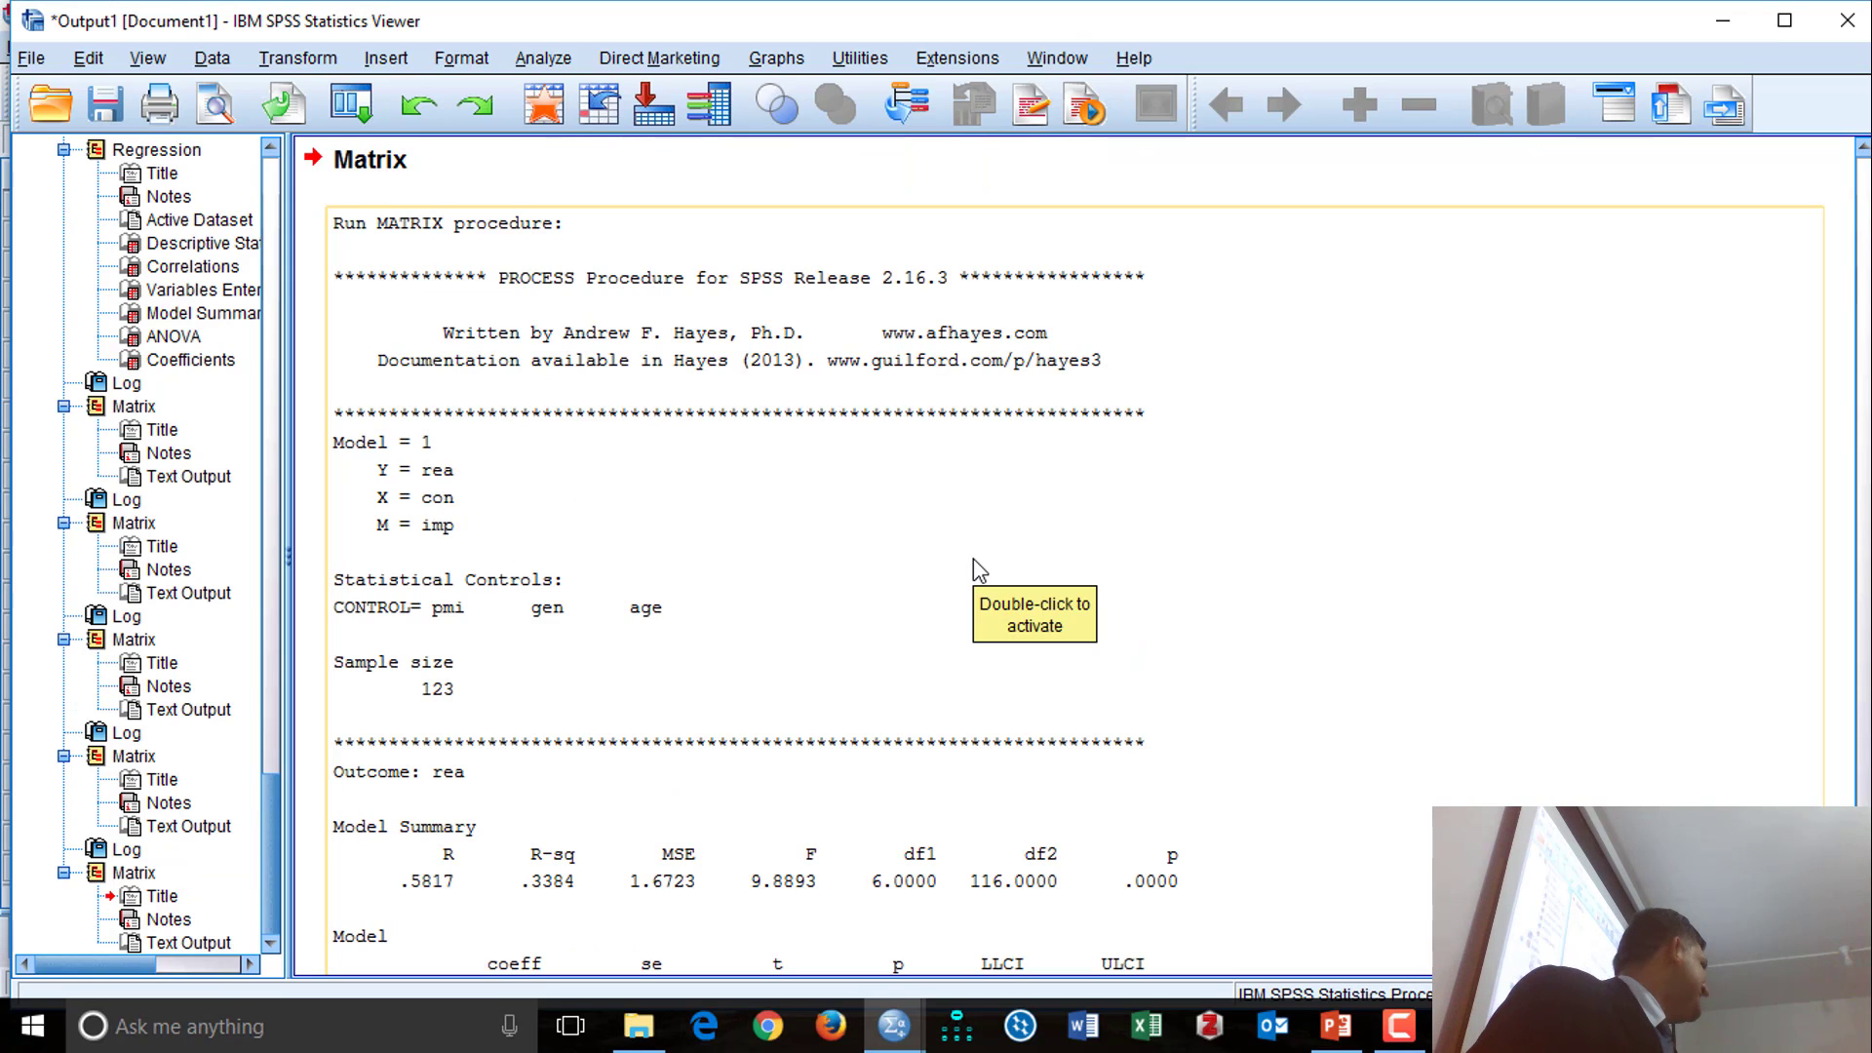
scroll(966, 558, "down", 3)
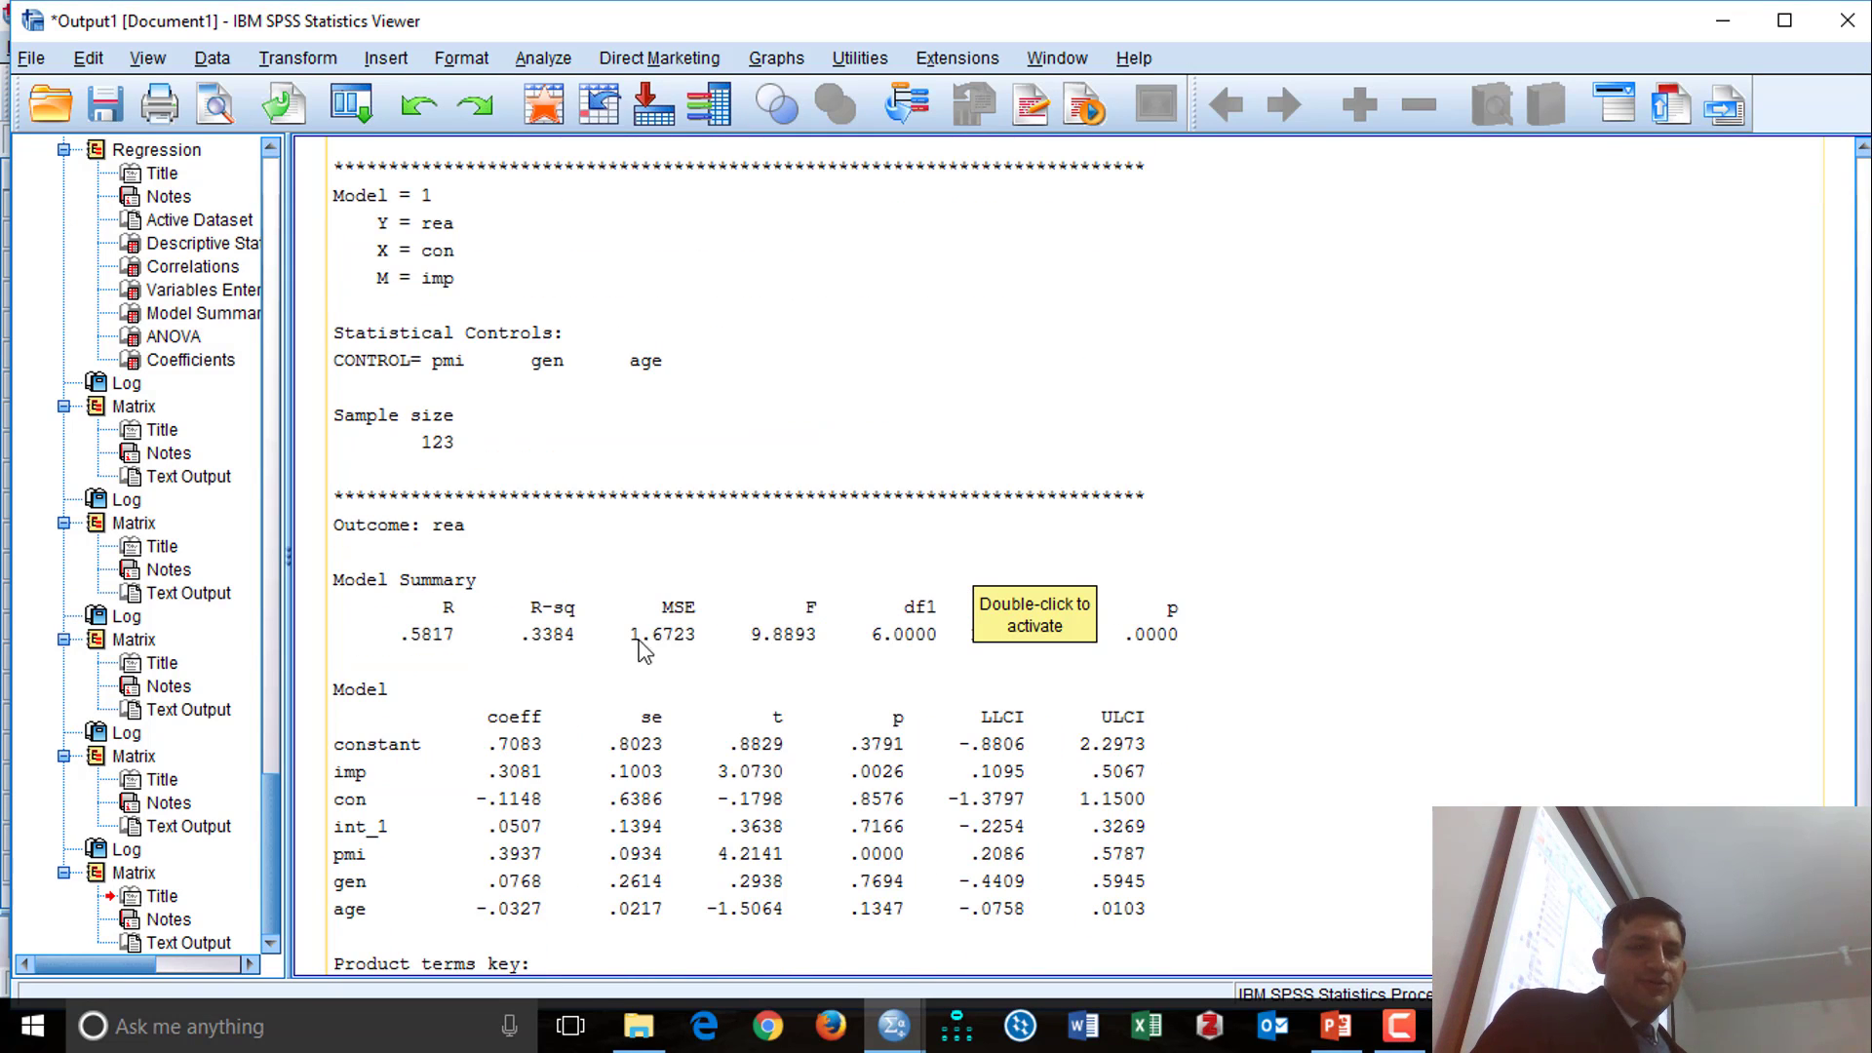
scroll(575, 663, "down", 3)
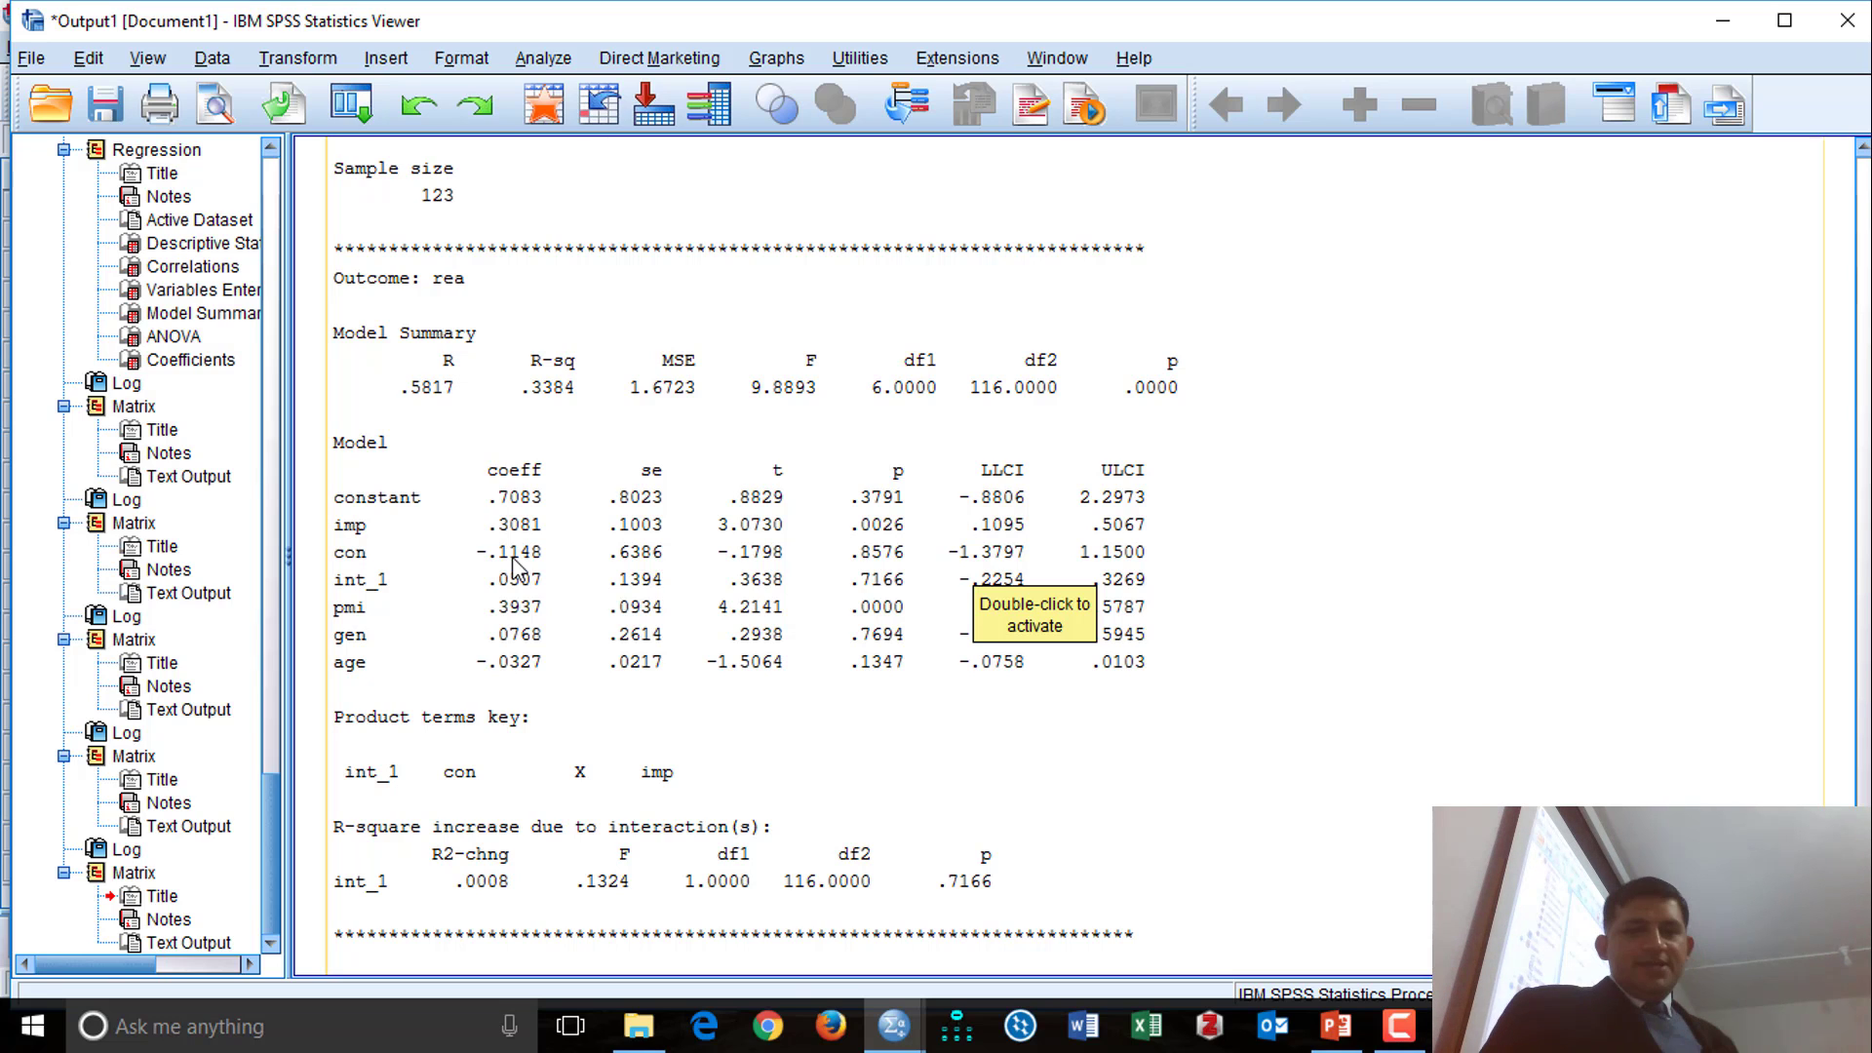
Step: Add the mean-centering subcommand /center=1. after /model=1 in the process command and run the whole syntax
left_click(894, 1024)
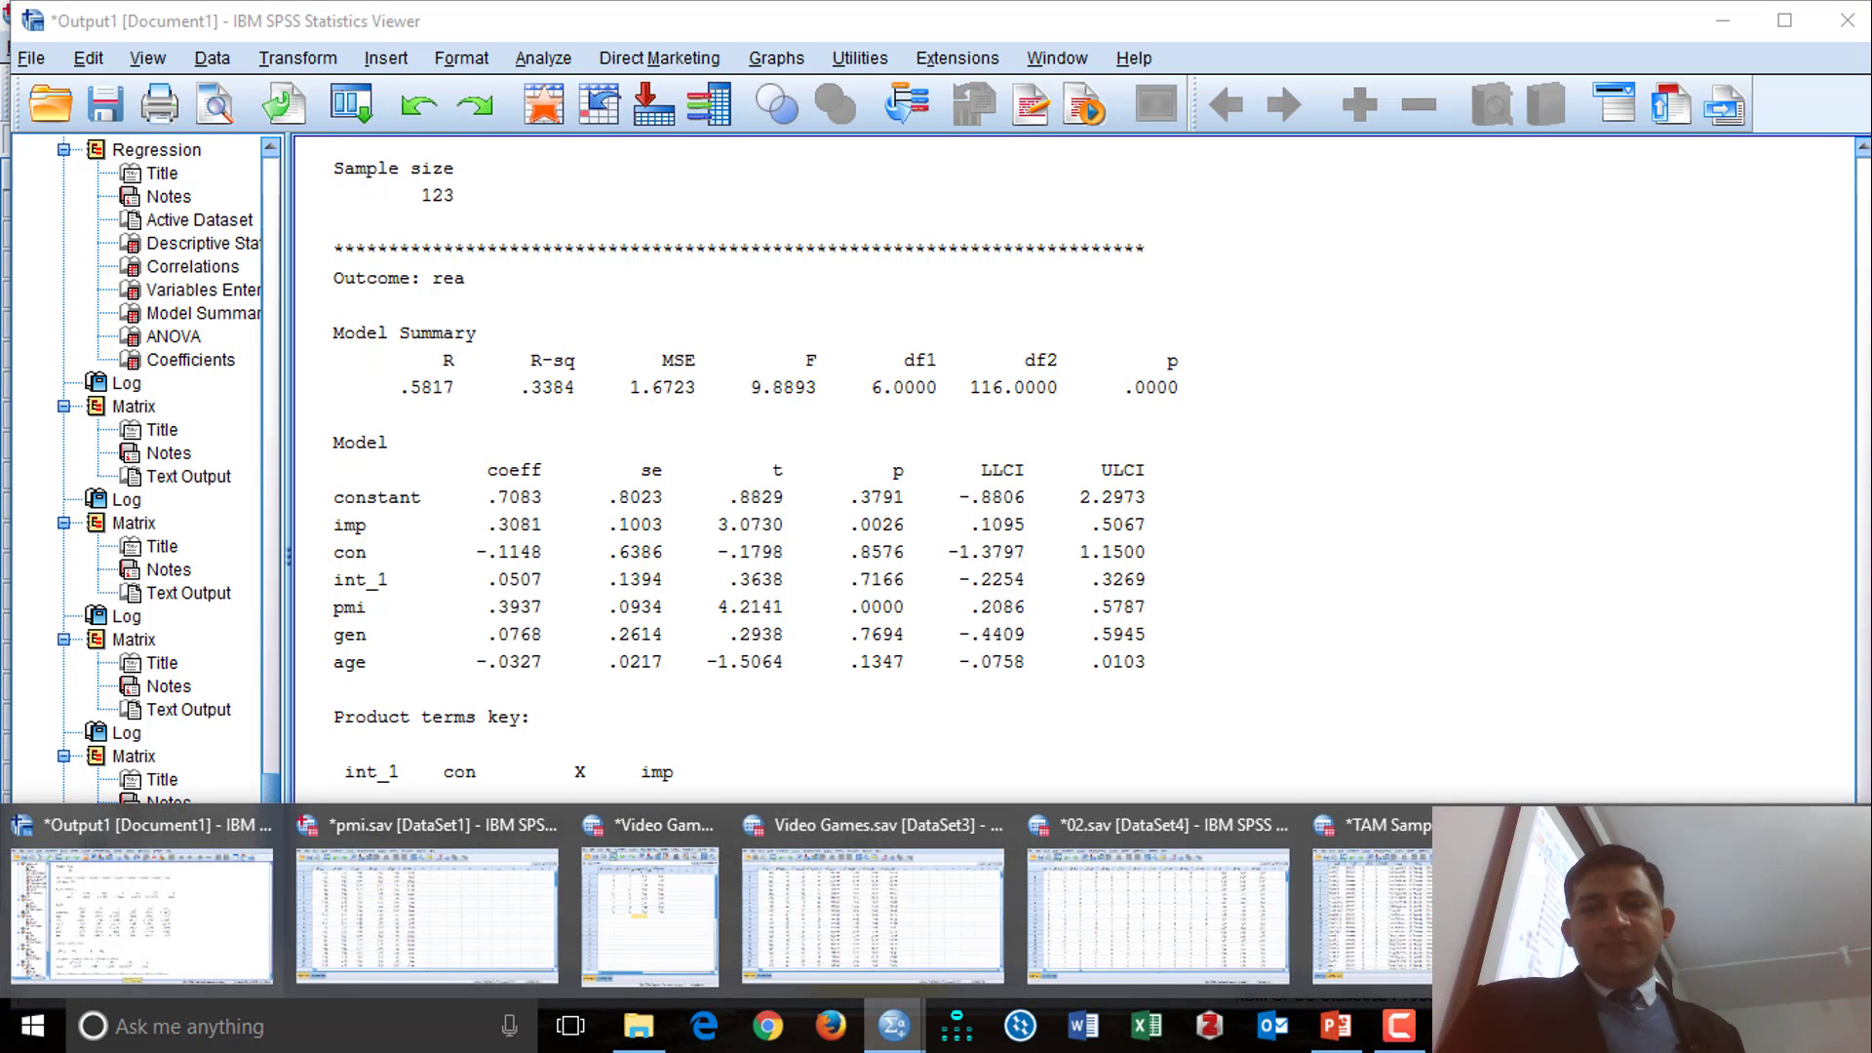
left_click(1721, 906)
left_click(1074, 326)
left_click(986, 317)
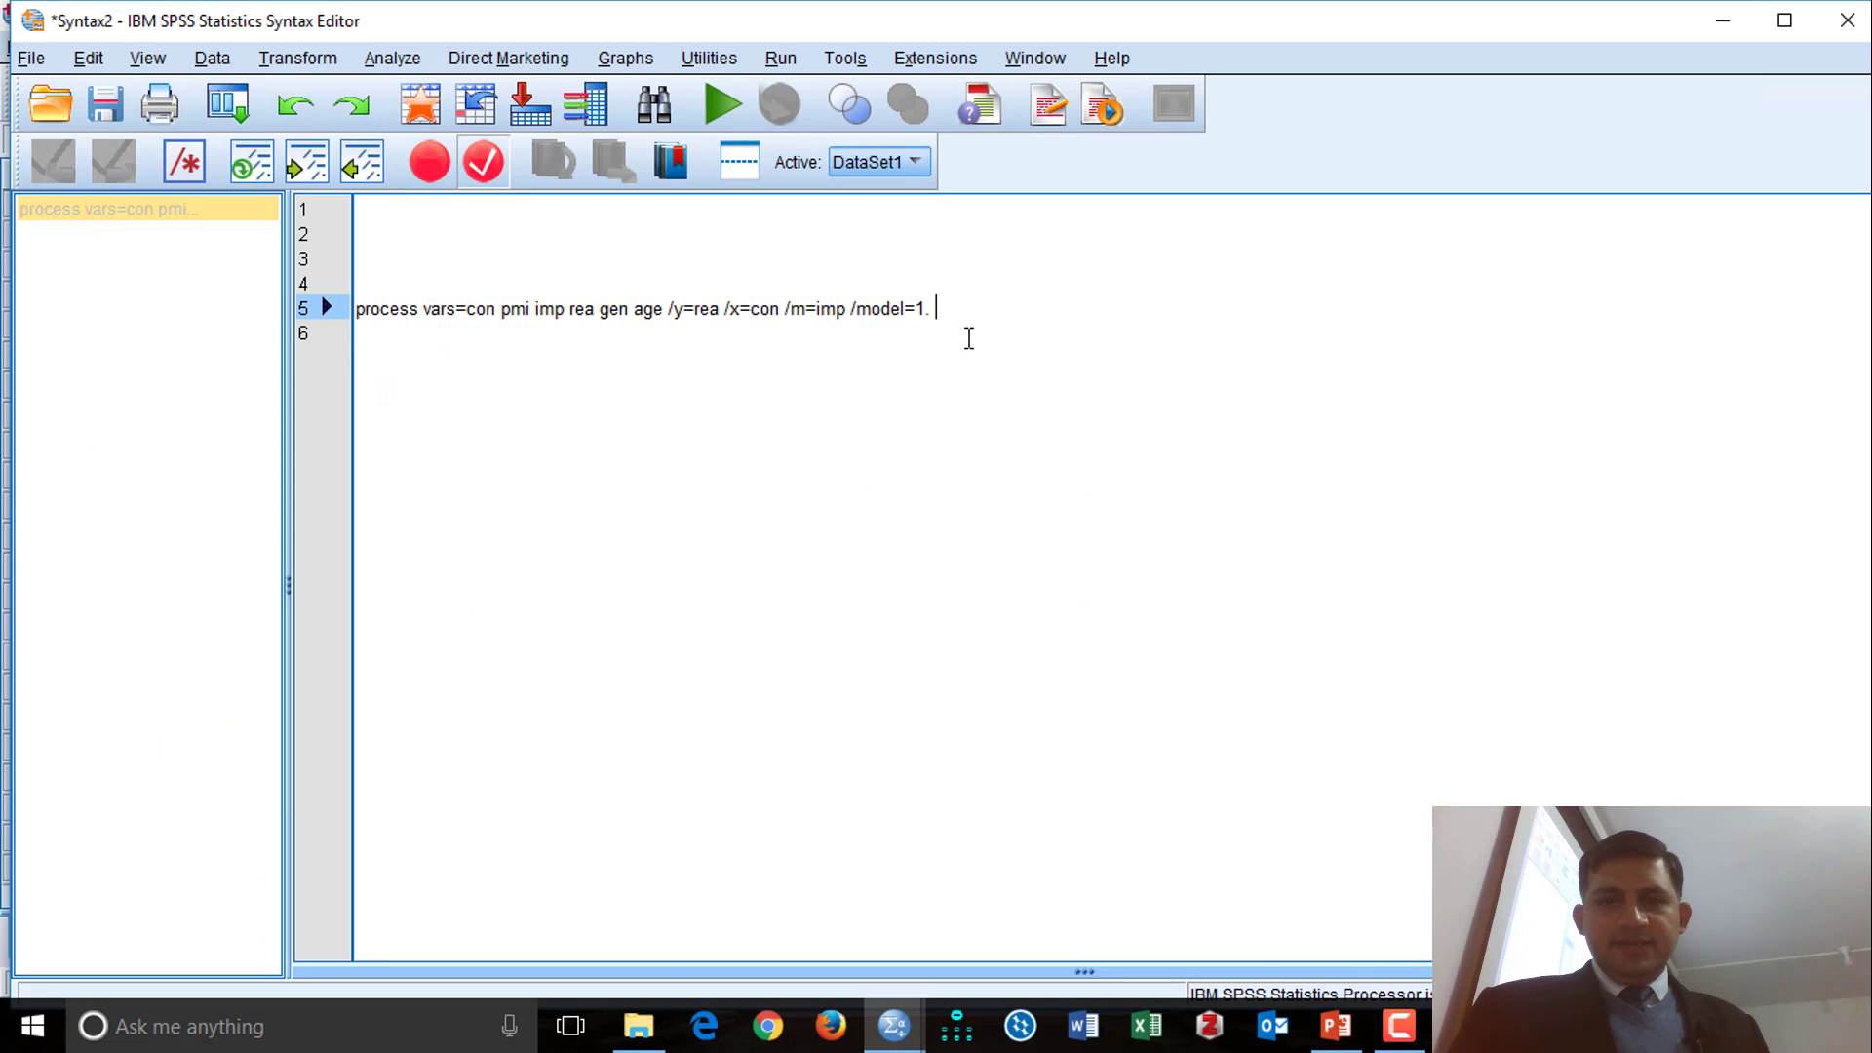
type("/")
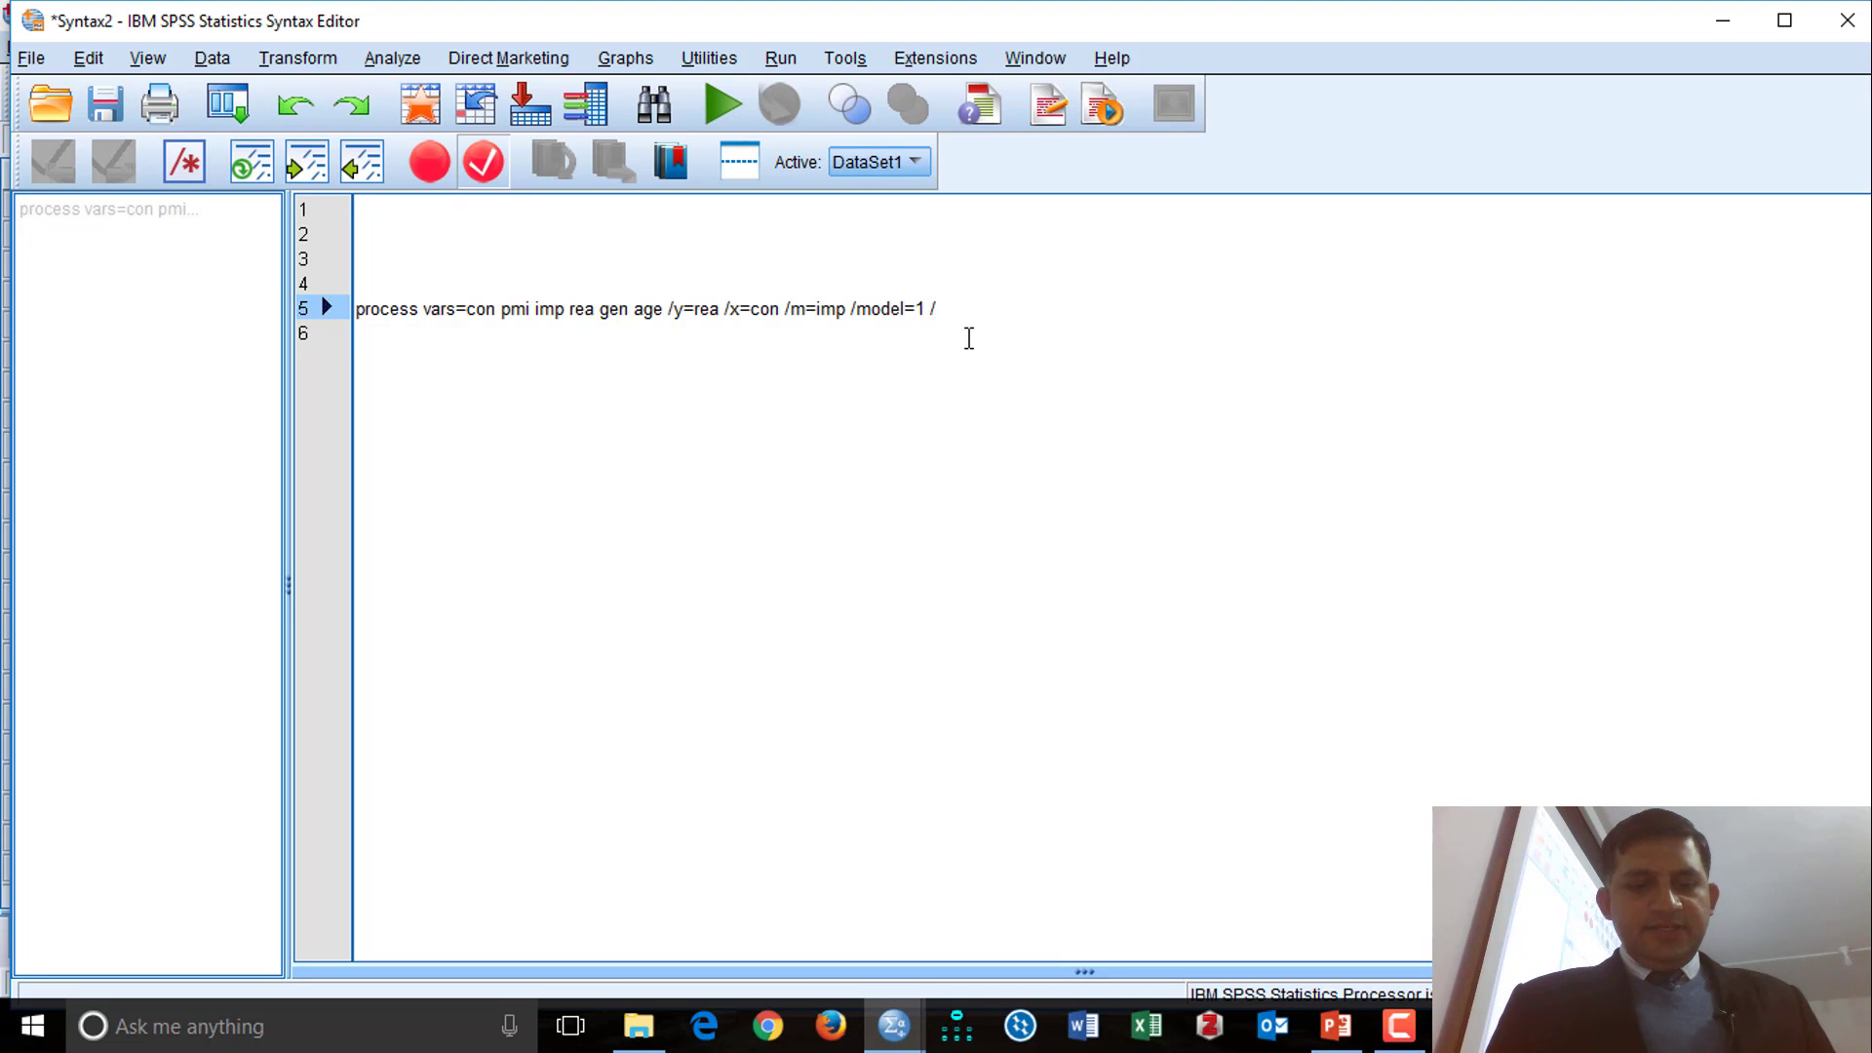
type("cent")
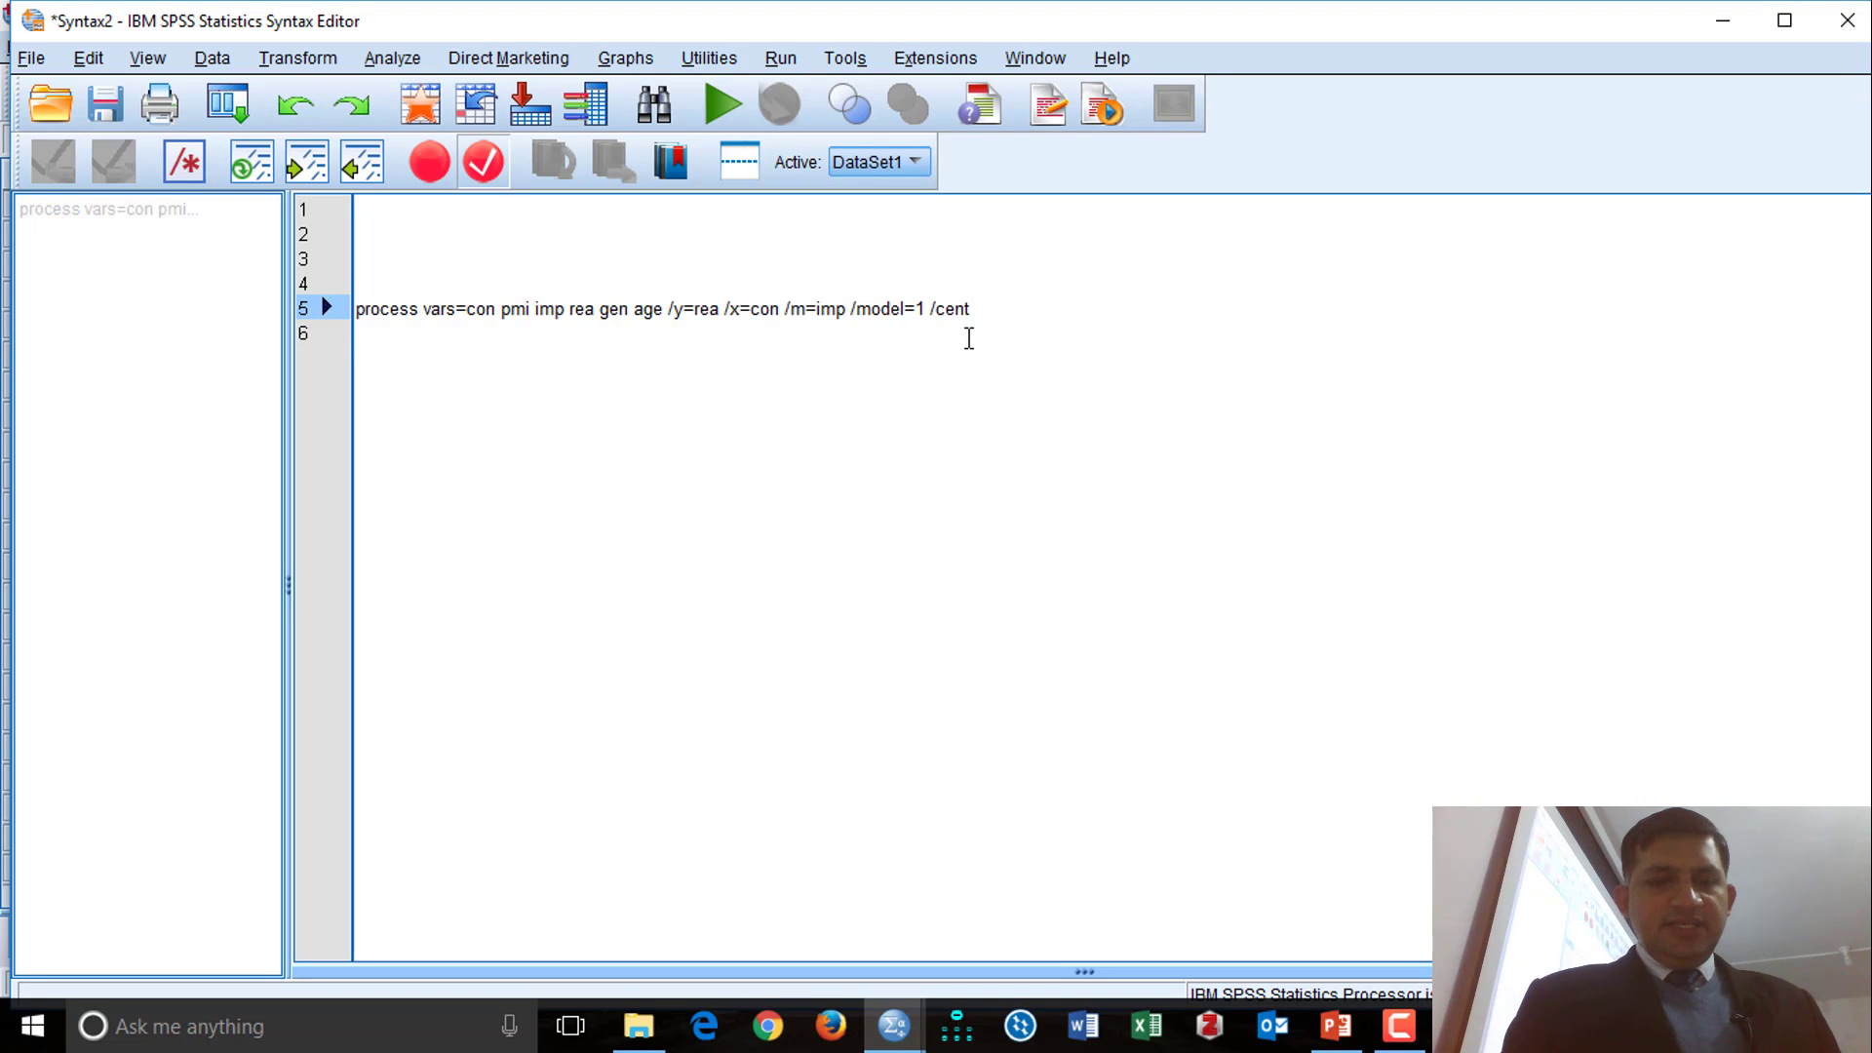
type("er")
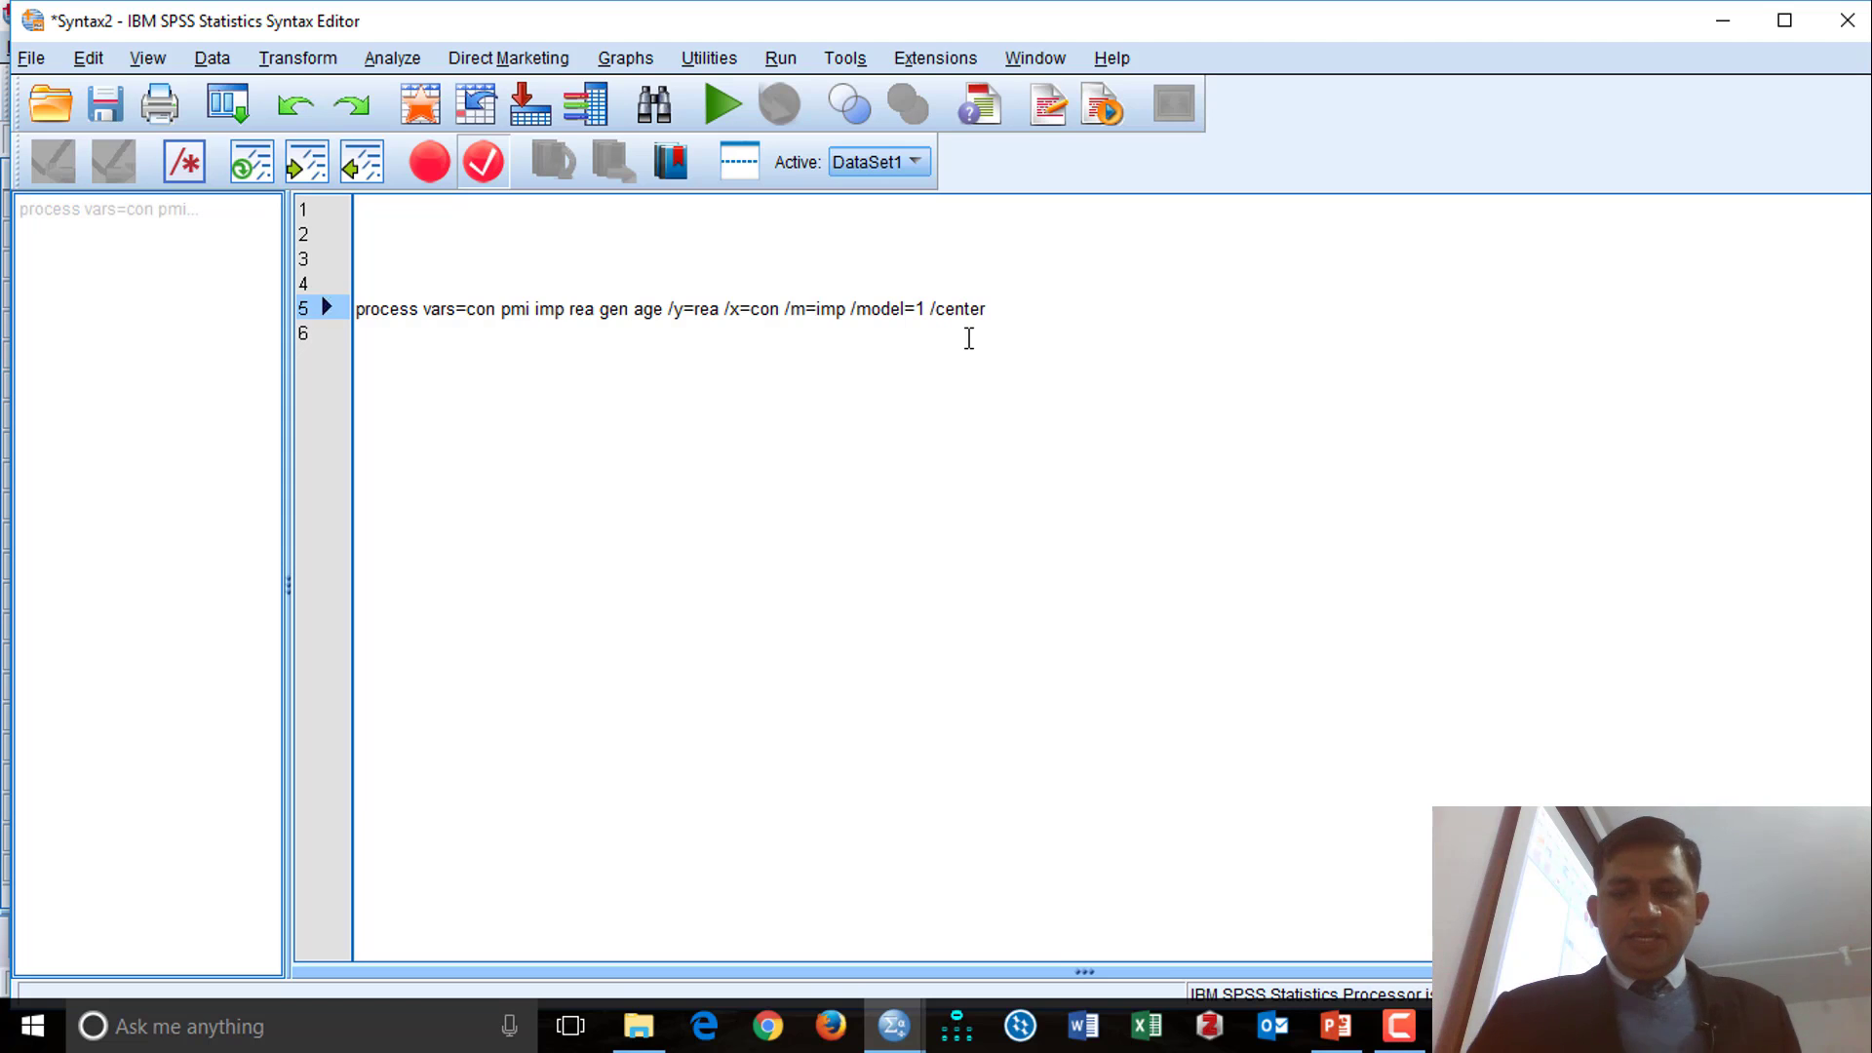
type("=1.")
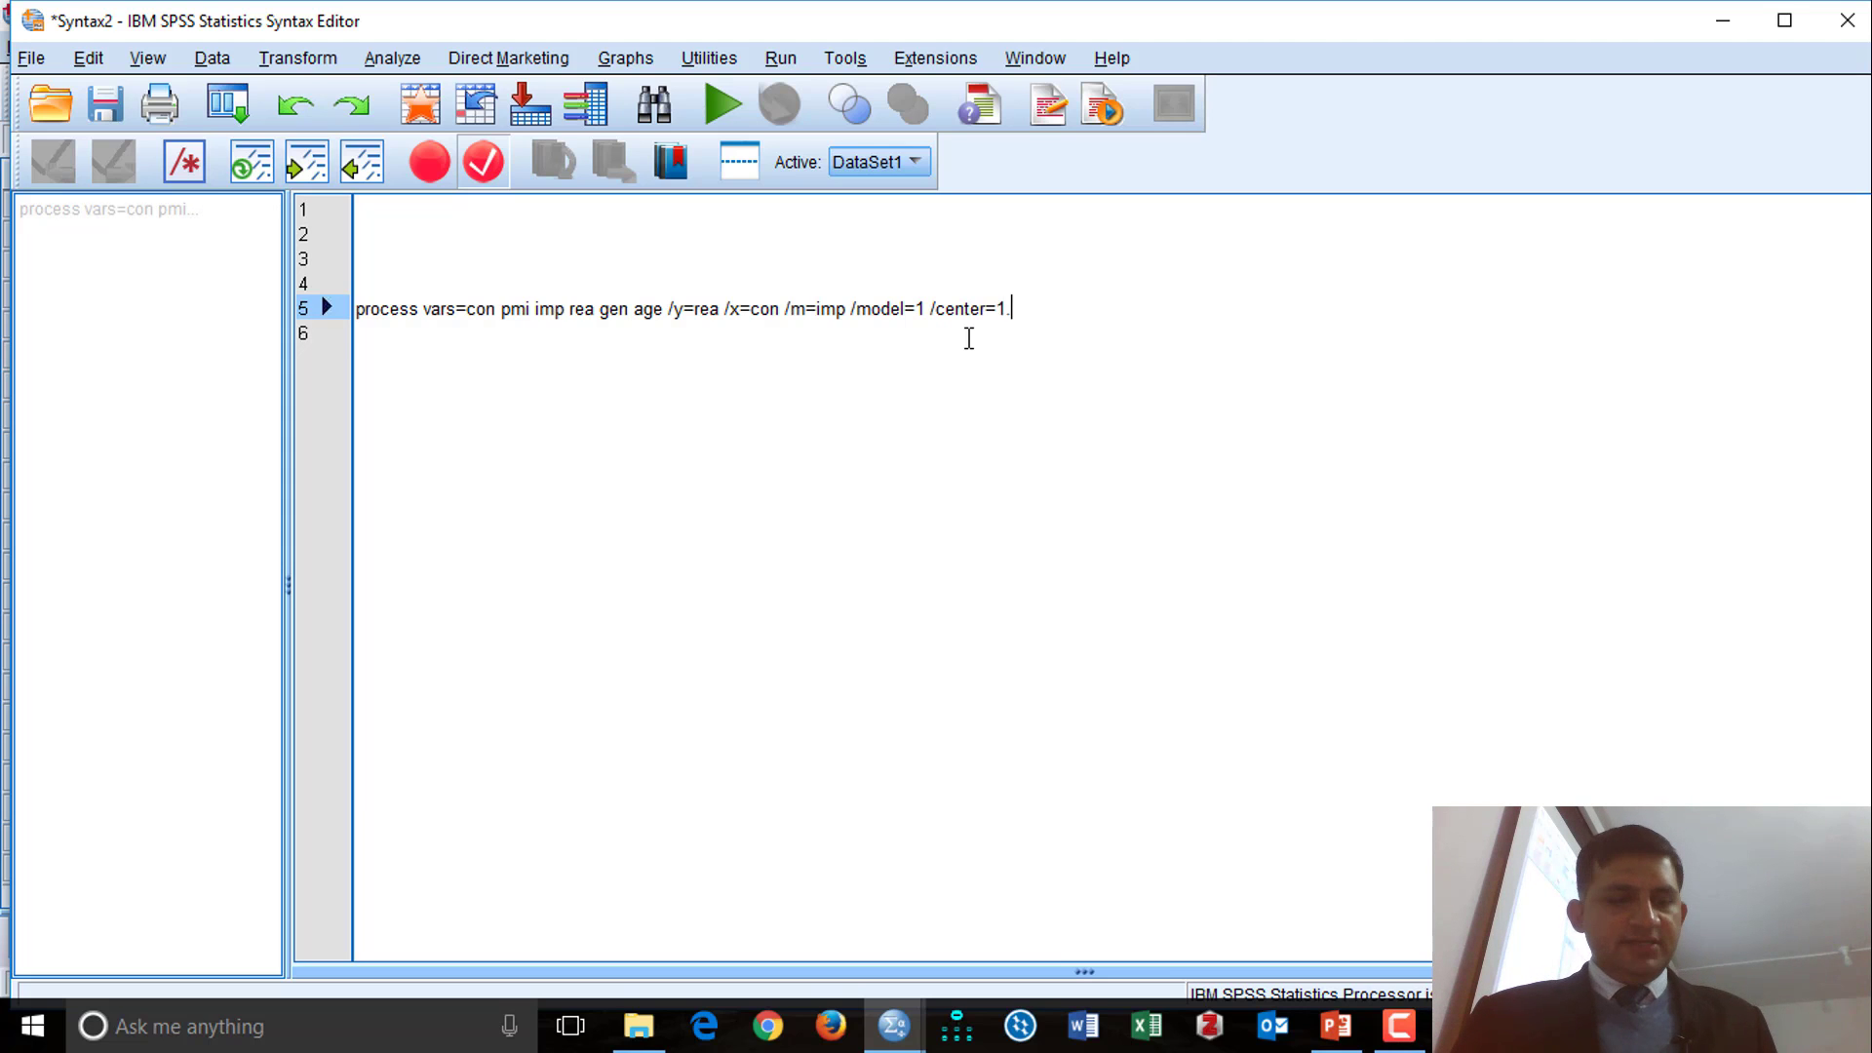
key("ctrl+a")
left_click(722, 104)
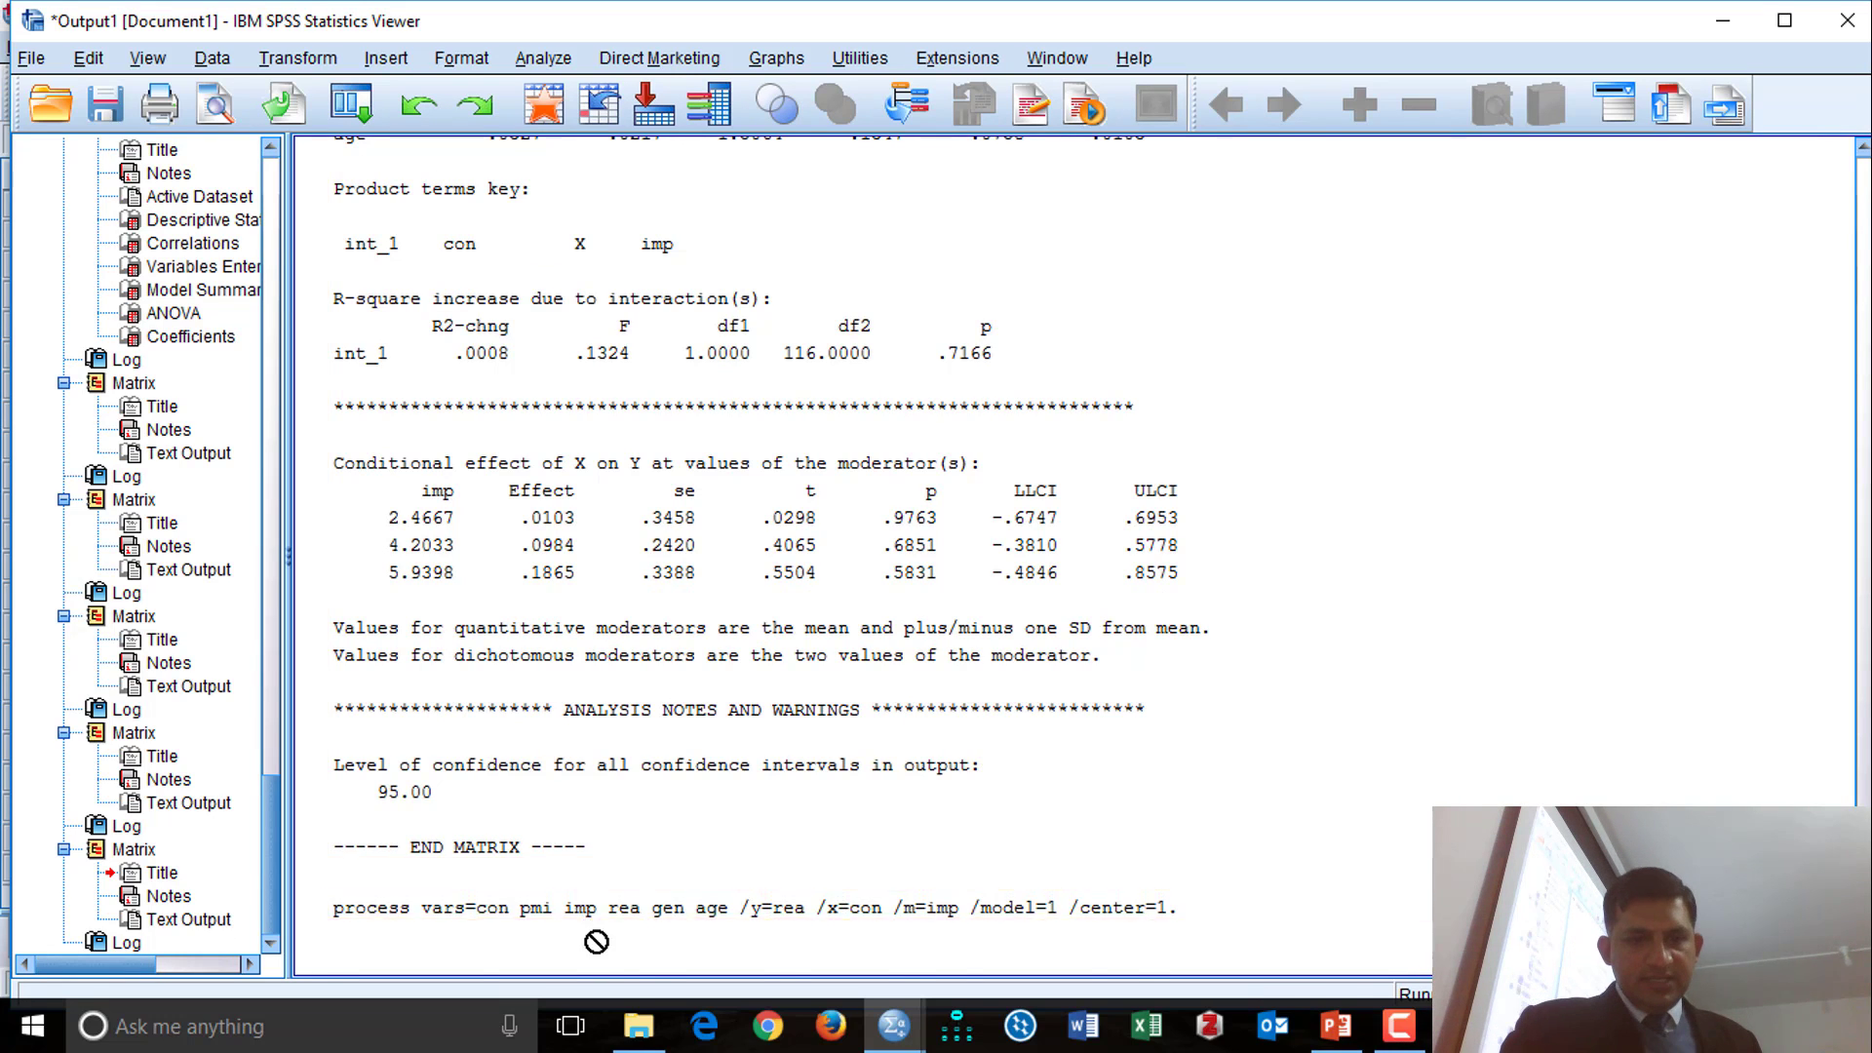
Step: Review the centered model 1 coefficients and consult the PROCESS syntax slide in PowerPoint
scroll(789, 722, "down", 5)
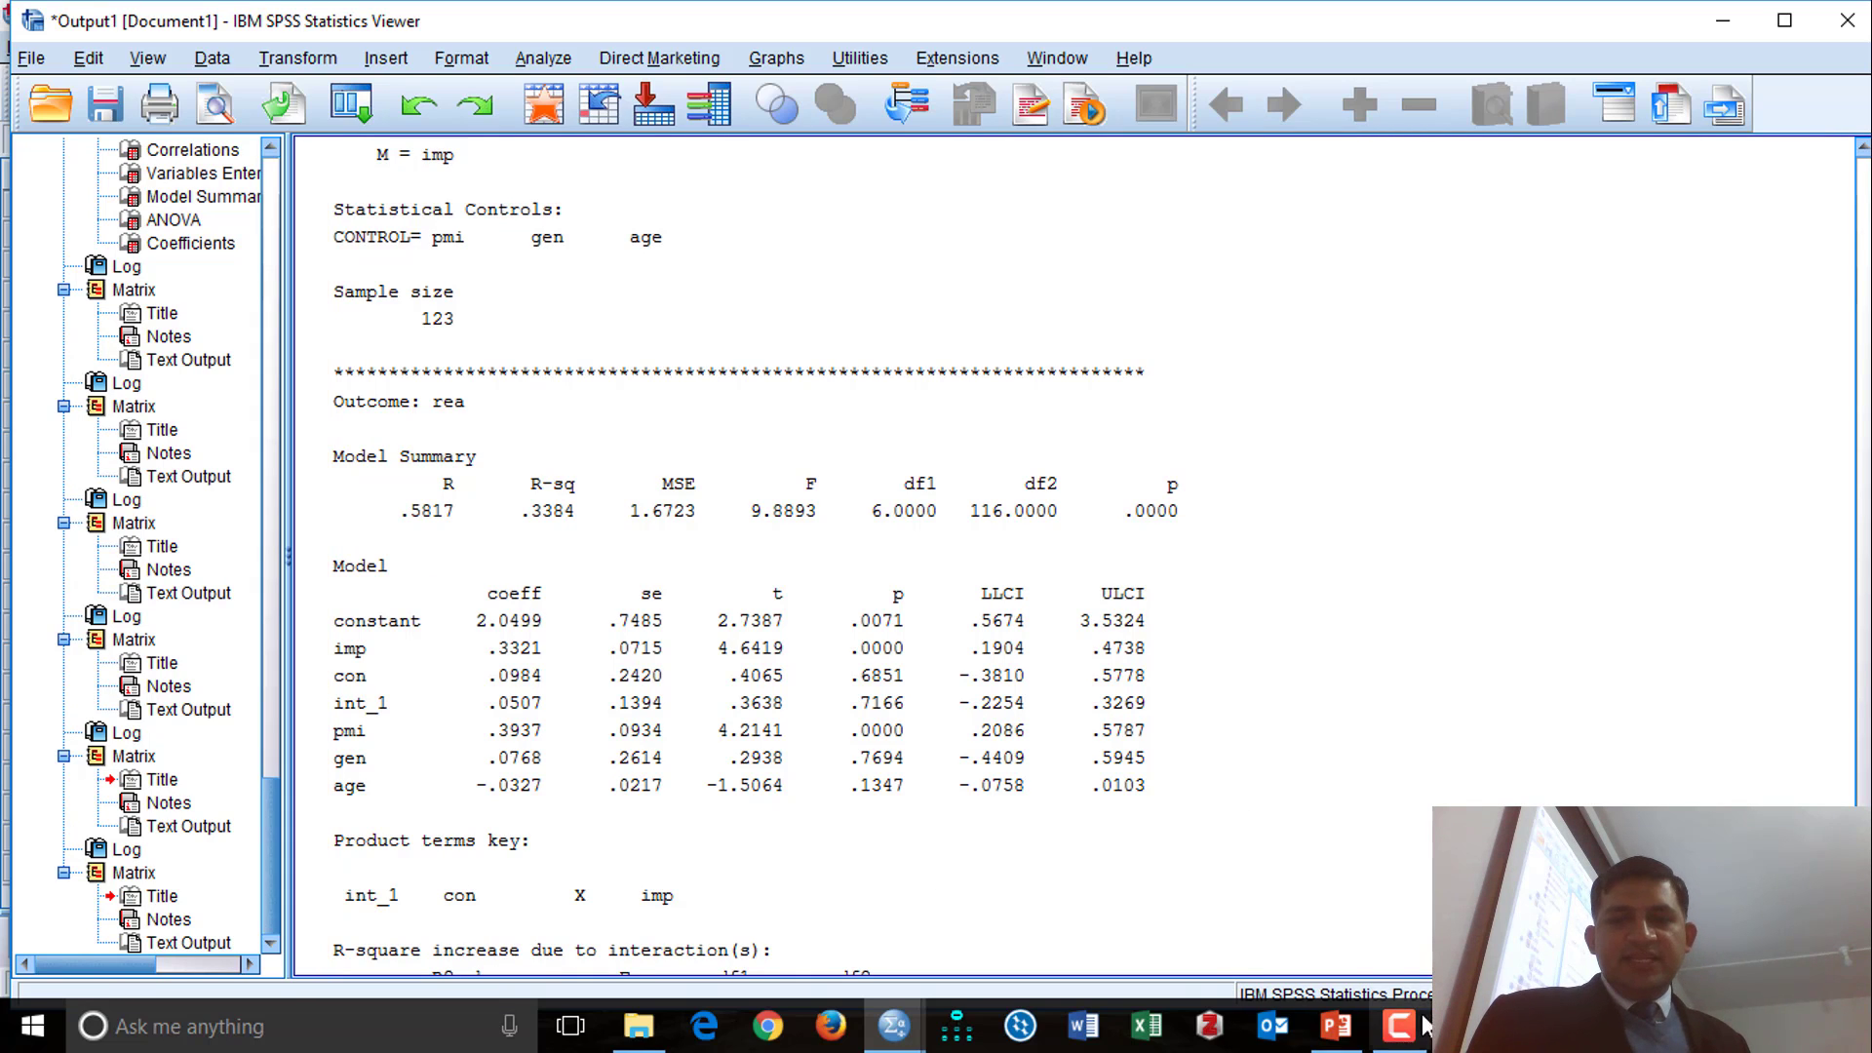
left_click(1336, 1024)
left_click(232, 710)
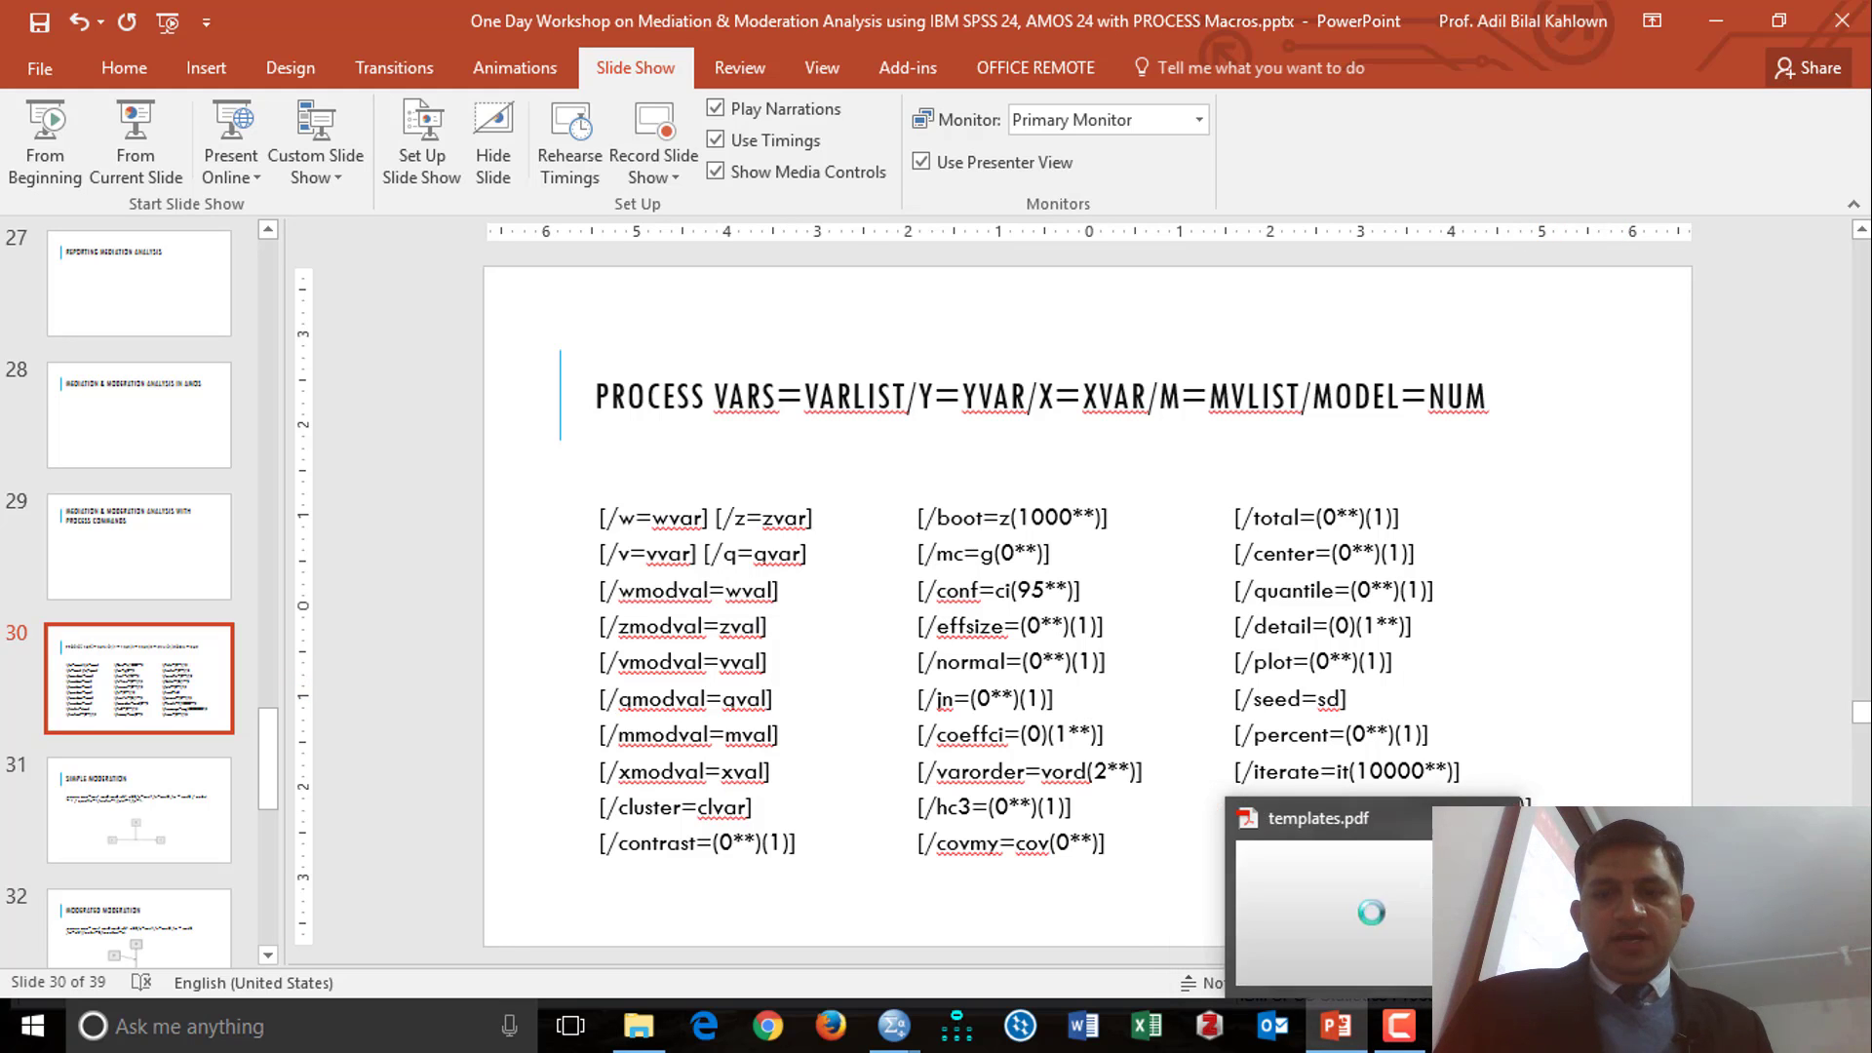
Step: Switch back to the SPSS syntax and set the model number in the process command to 4
mouse_move(887, 1014)
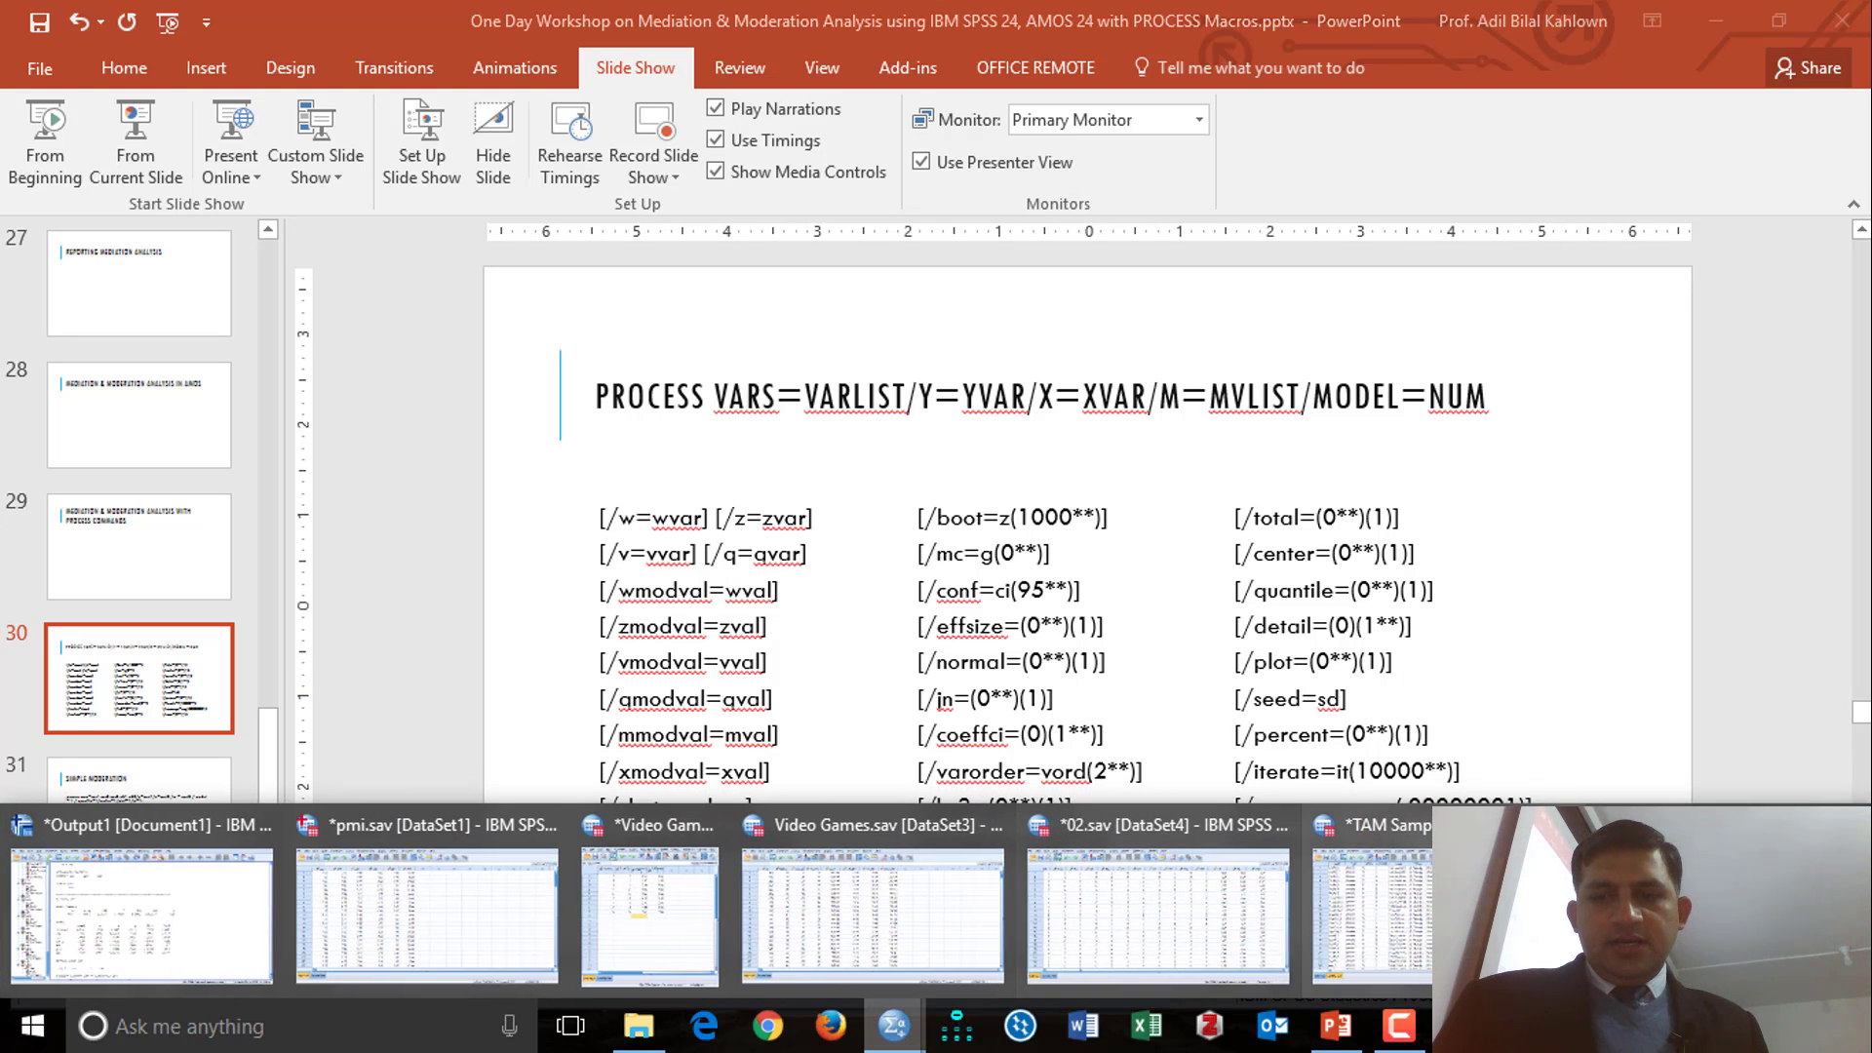
left_click(1802, 902)
left_click(945, 308)
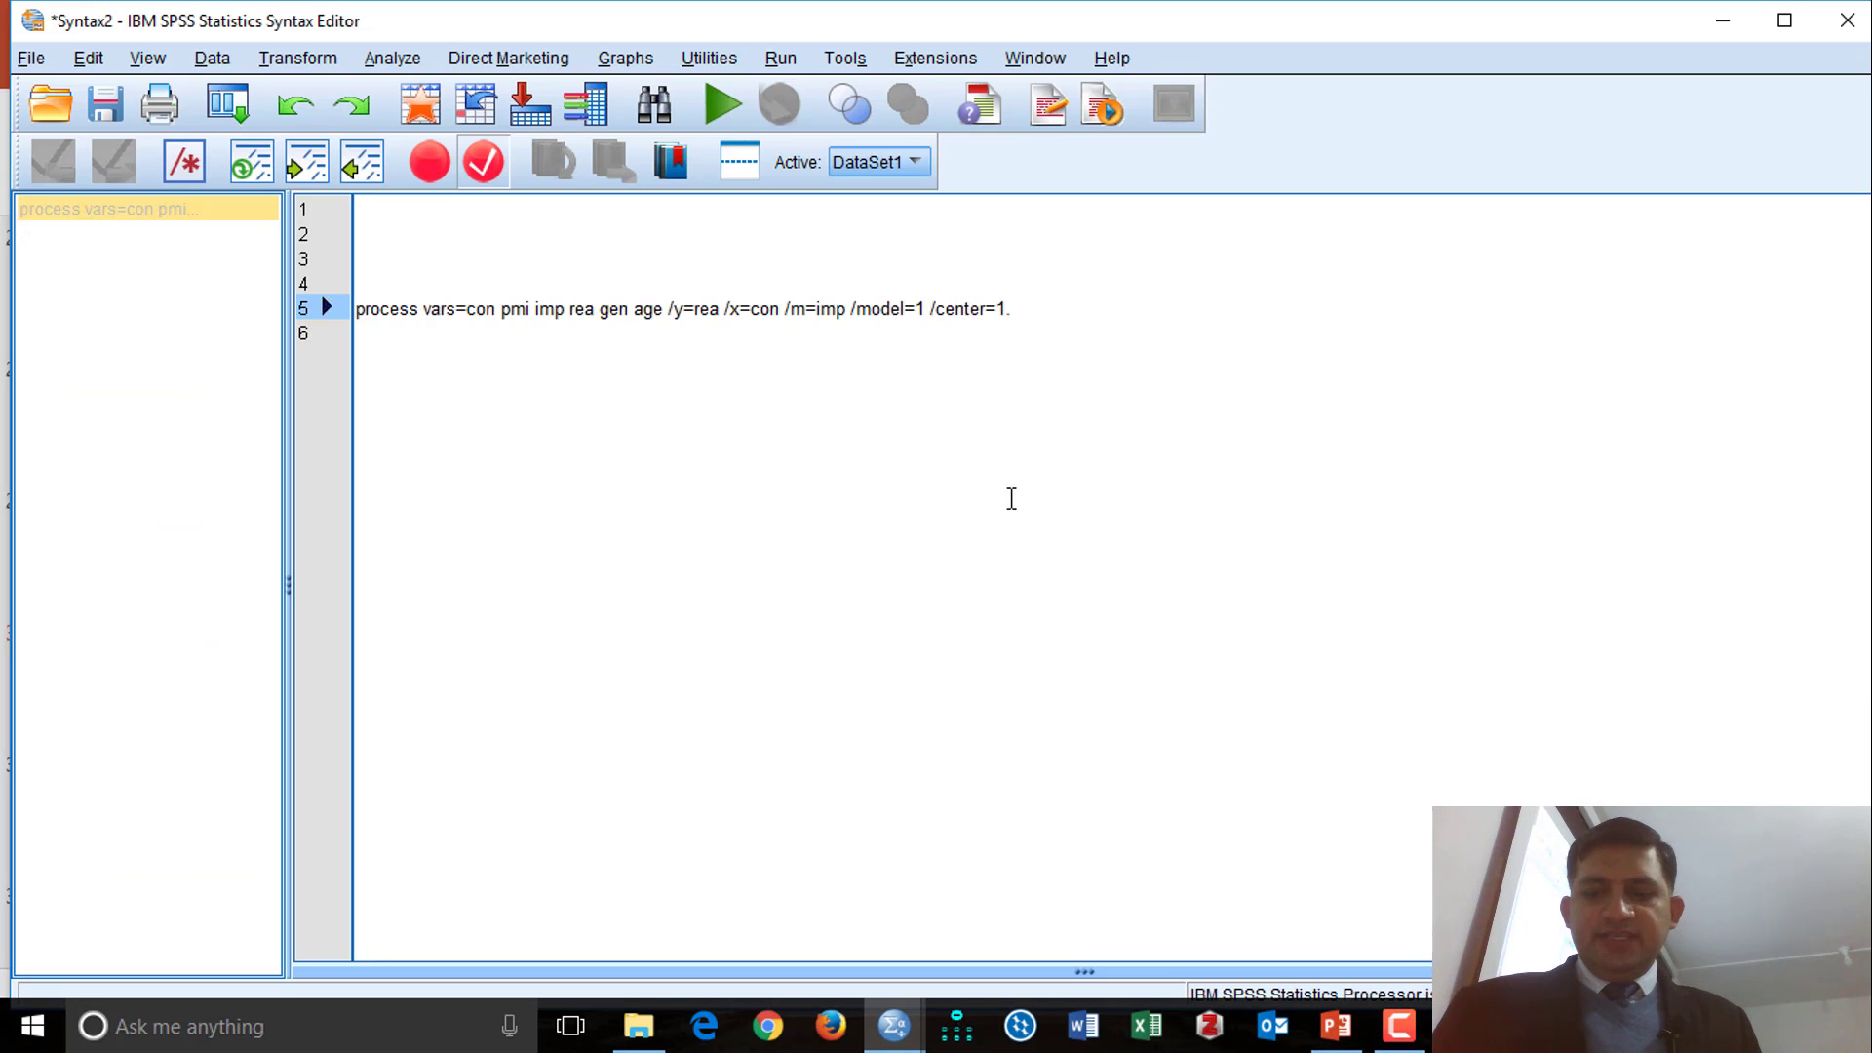
key("BackSpace")
type("4")
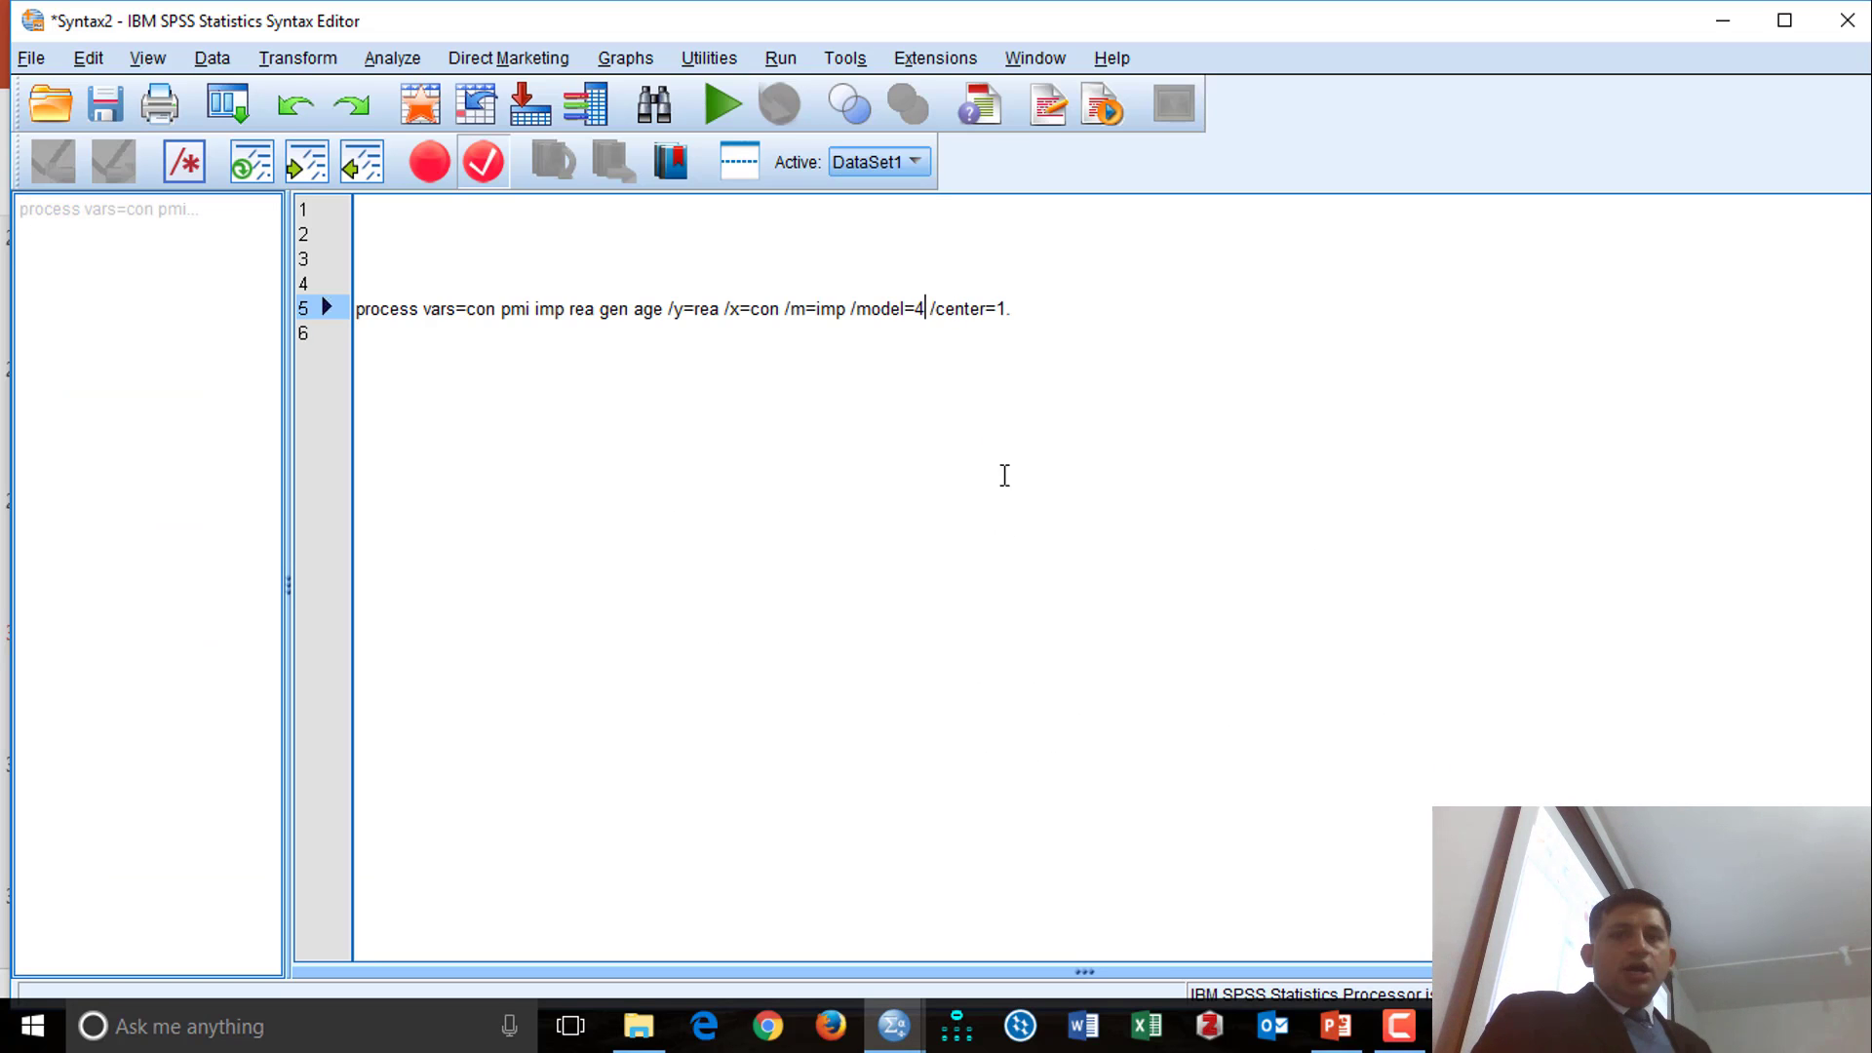
Step: Delete center=1 from the process command, keeping its slash and the closing period
left_click_drag(999, 310, 1086, 372)
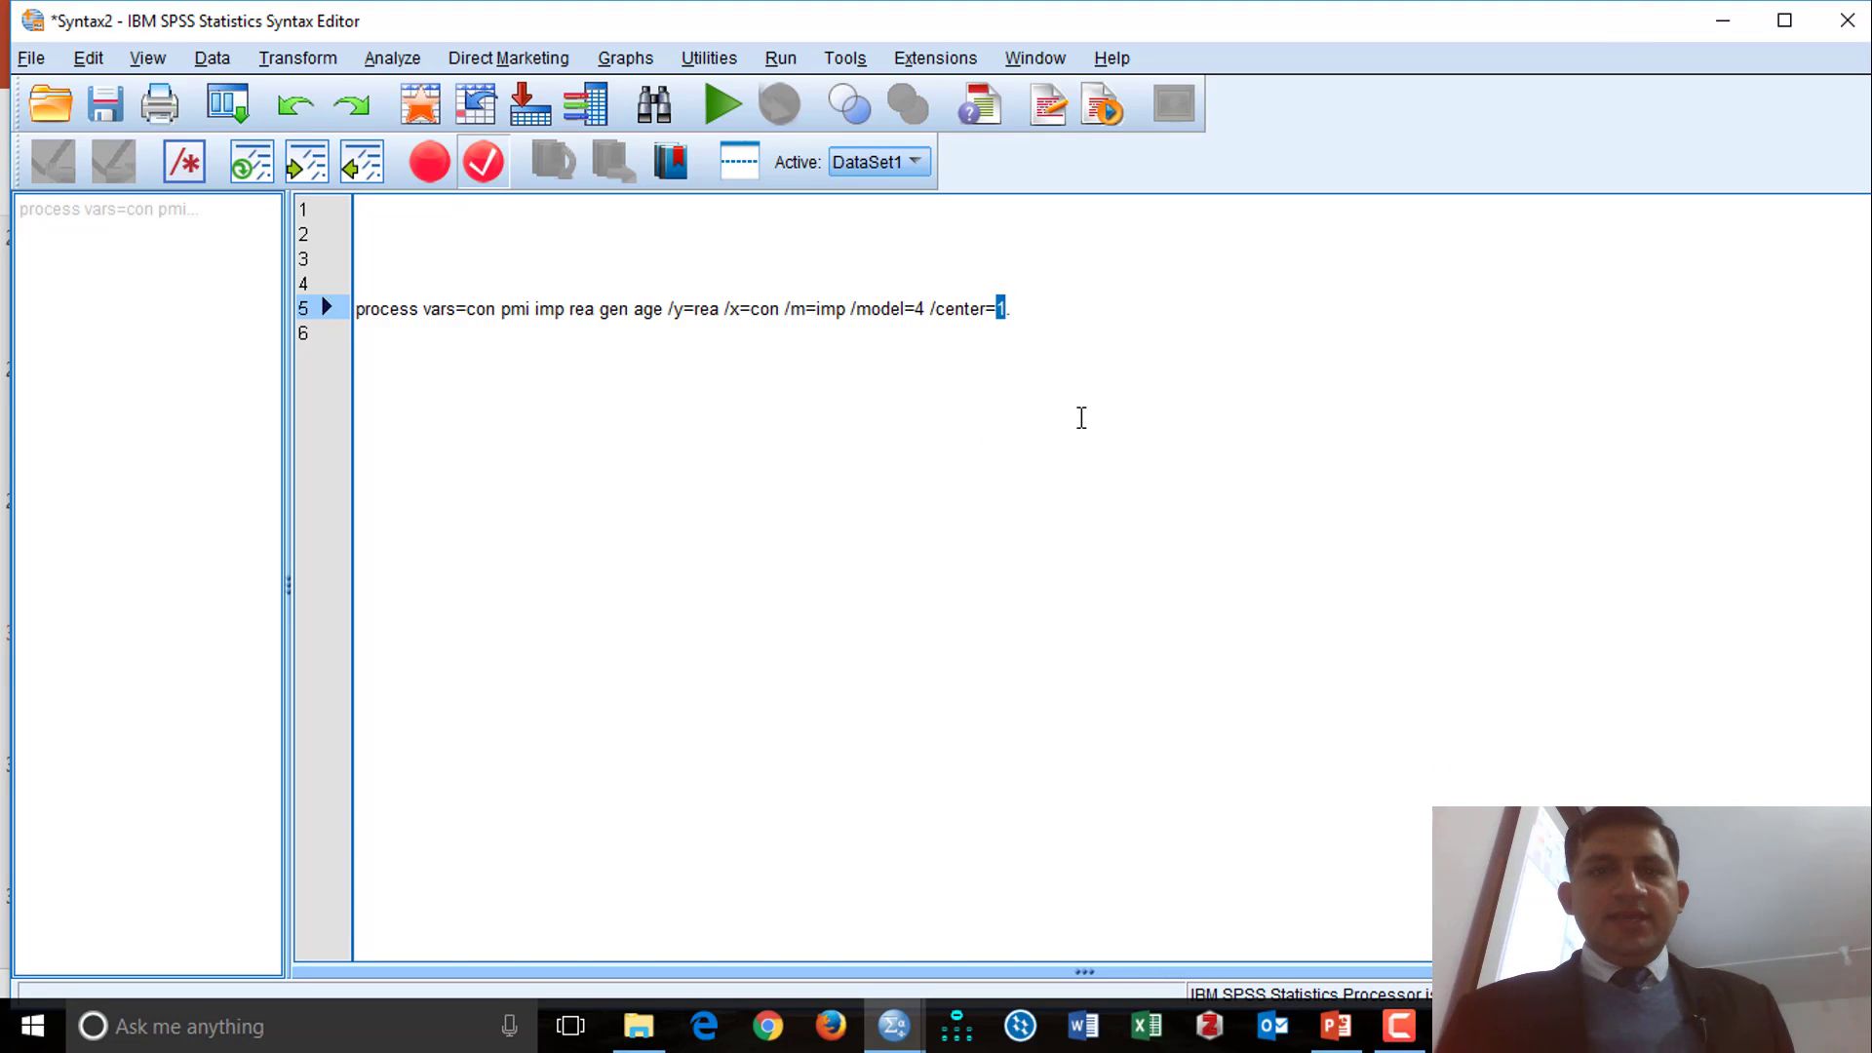
key("BackSpace")
key("BackSpace")
key("BackSpace")
key("BackSpace")
key("BackSpace")
key("BackSpace")
key("BackSpace")
key("BackSpace")
type(".")
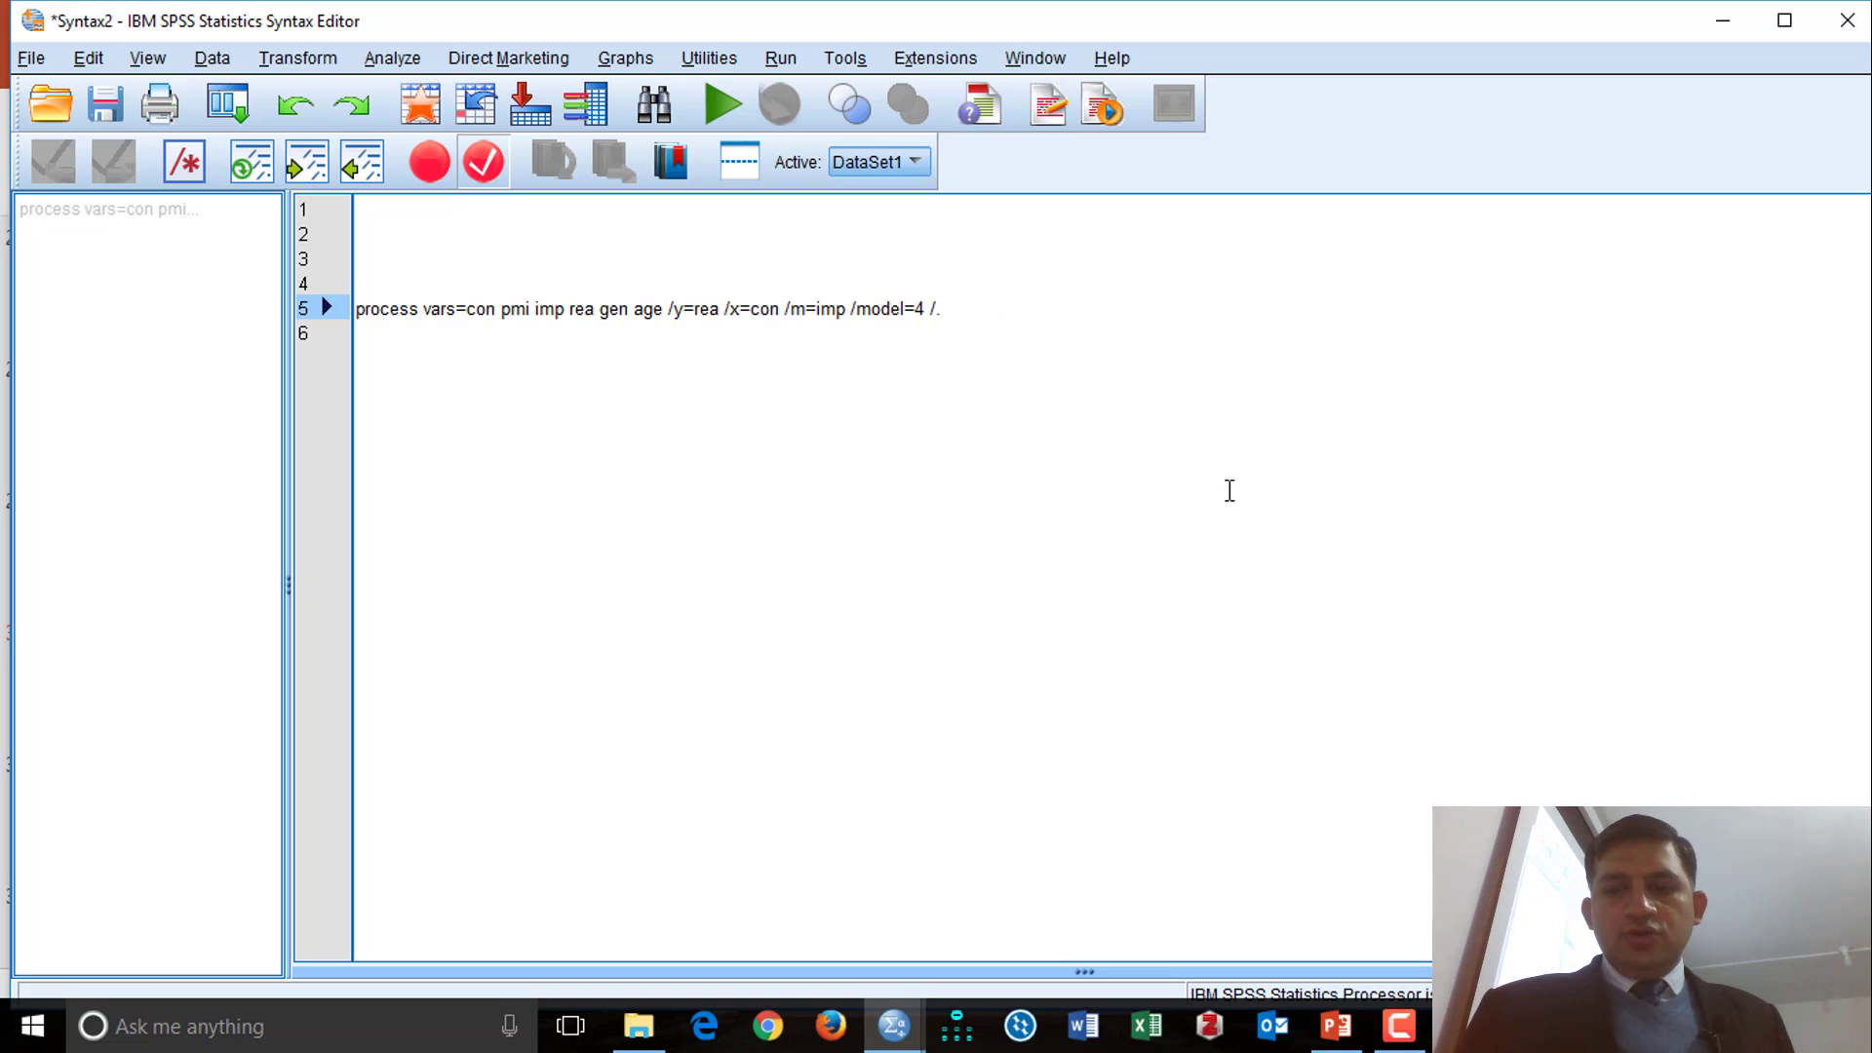
Step: Check the total effect option on the PowerPoint syntax slide and add total=1 to the process command in SPSS
left_click(1352, 1029)
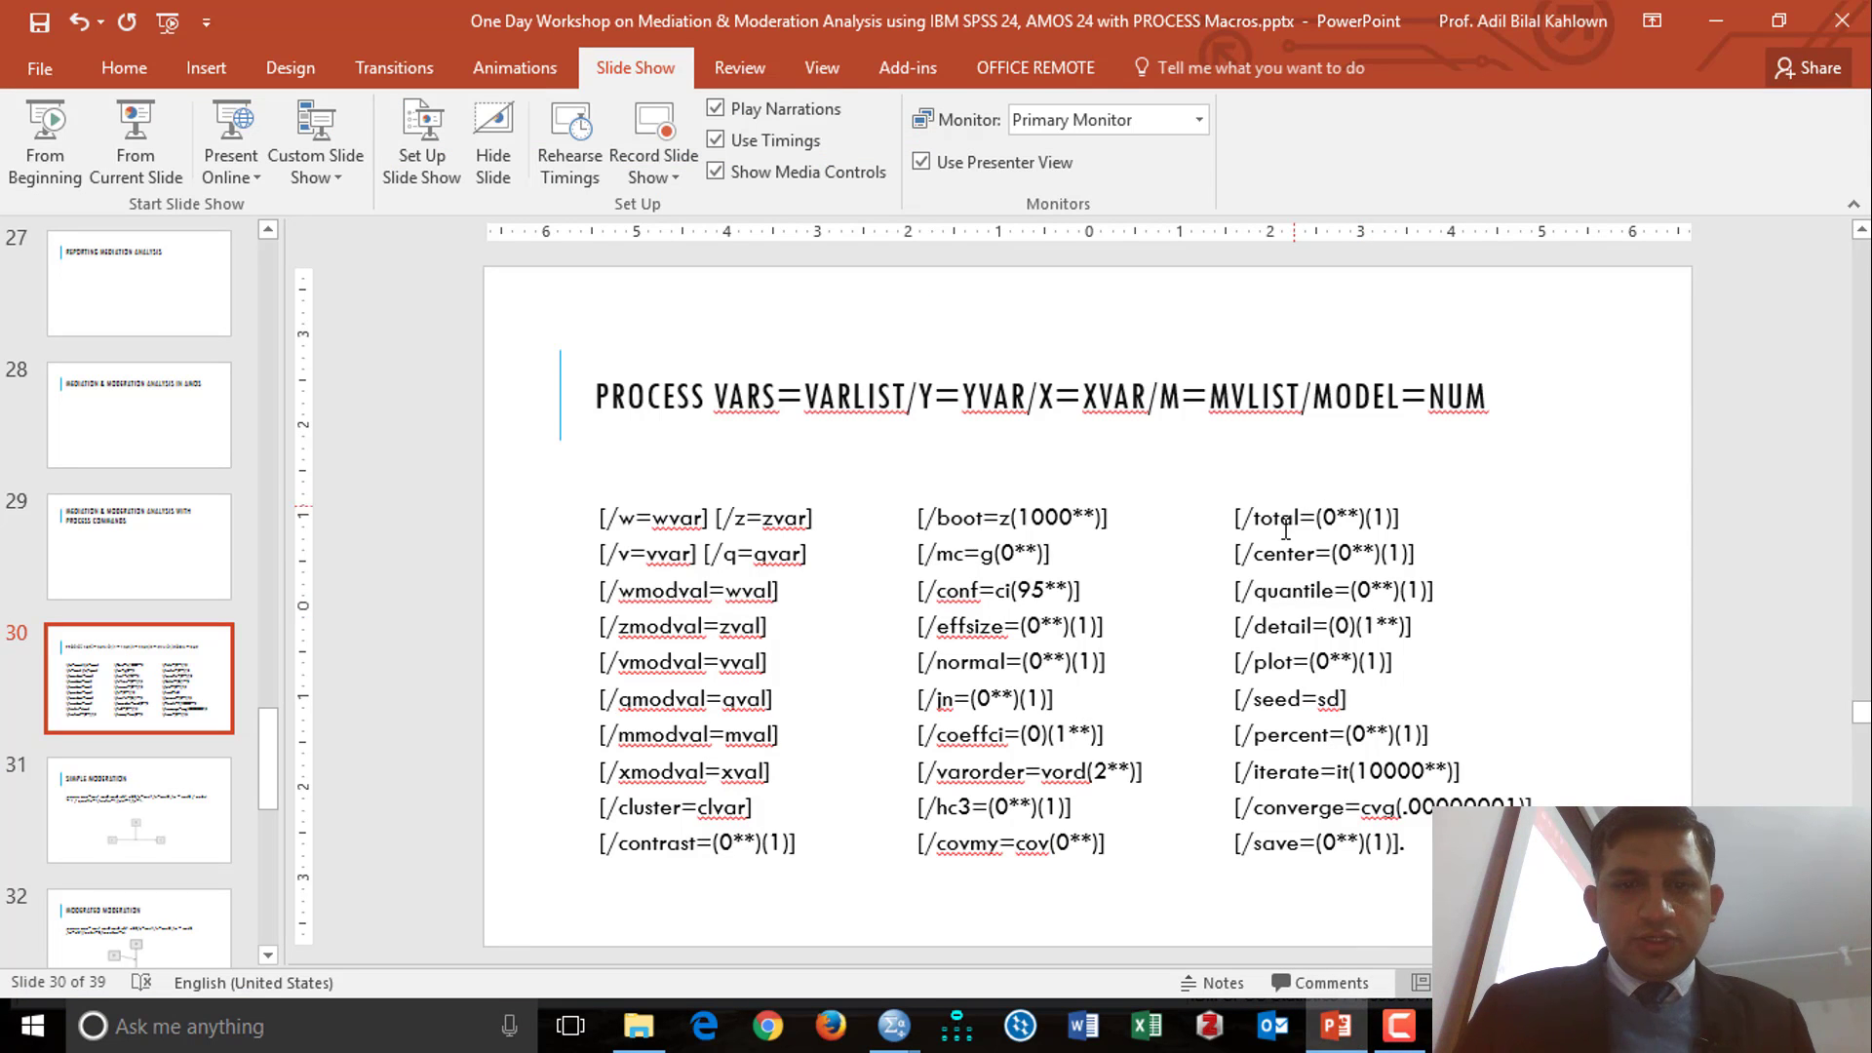
mouse_move(1342, 1036)
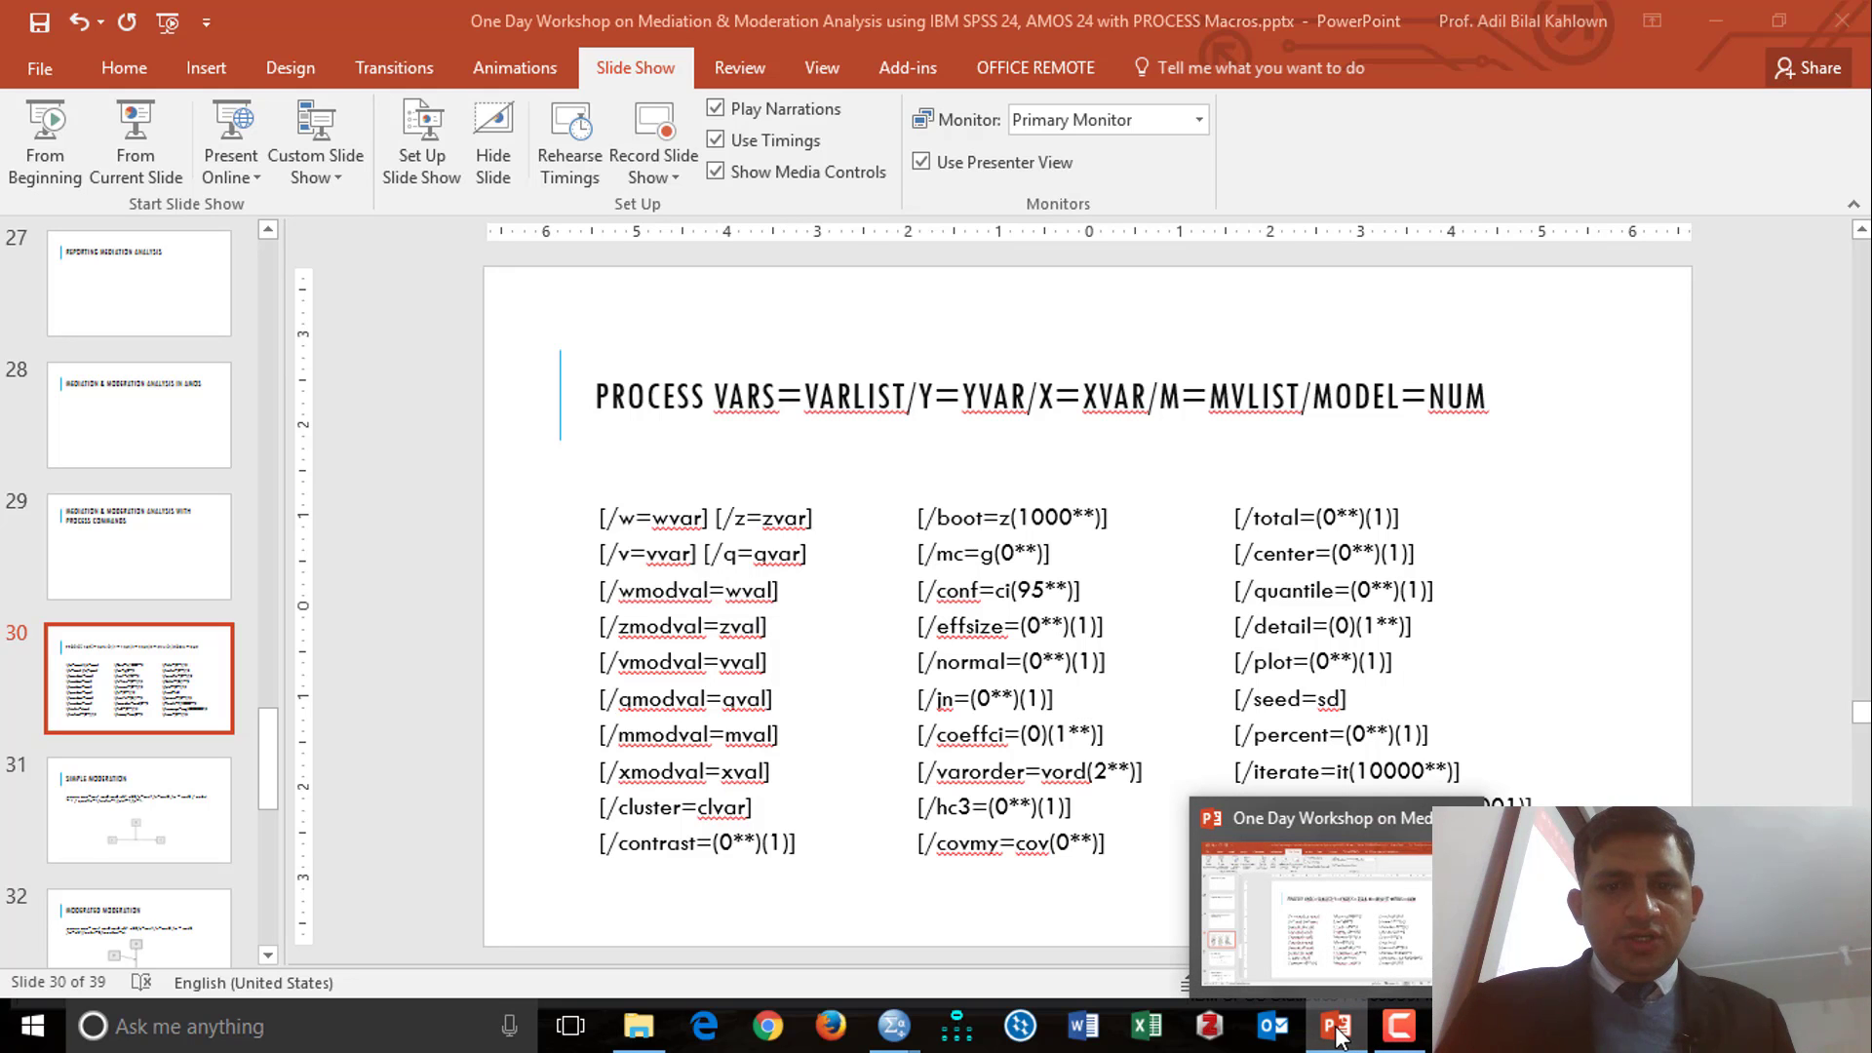
left_click(1340, 1033)
type("total=")
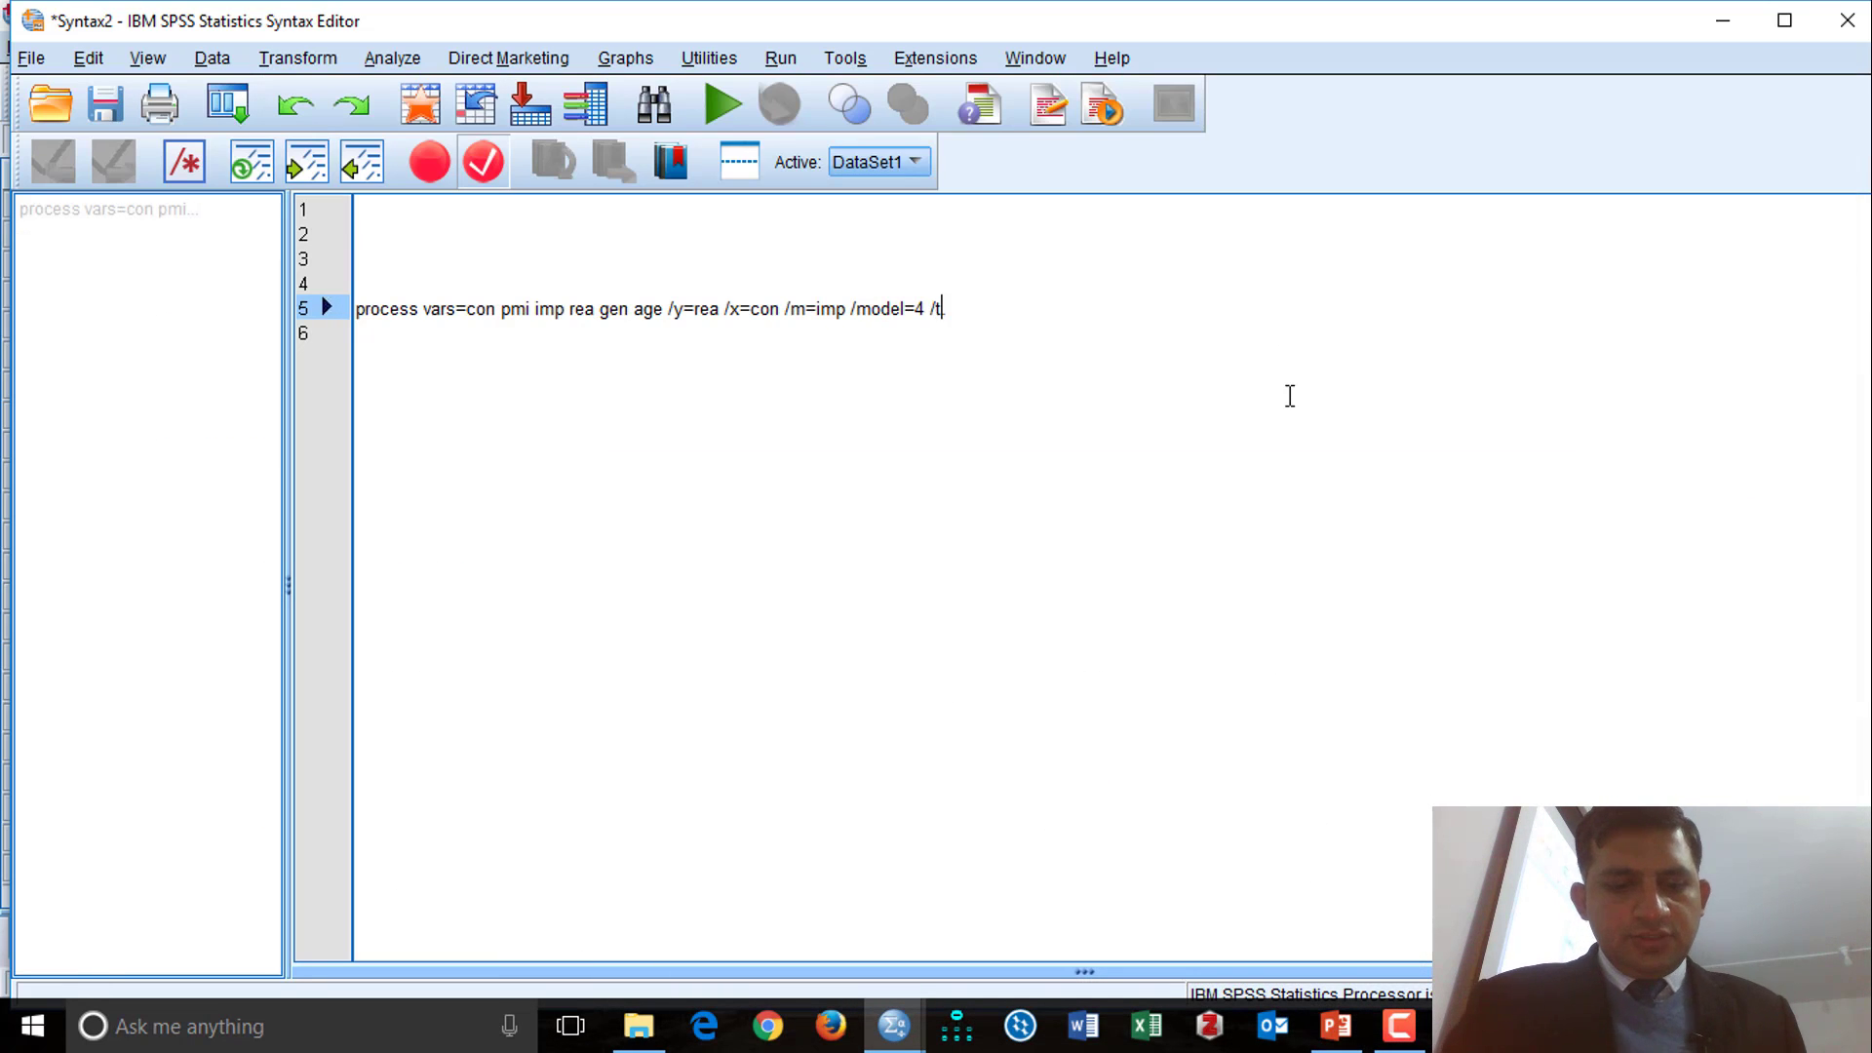
type("1")
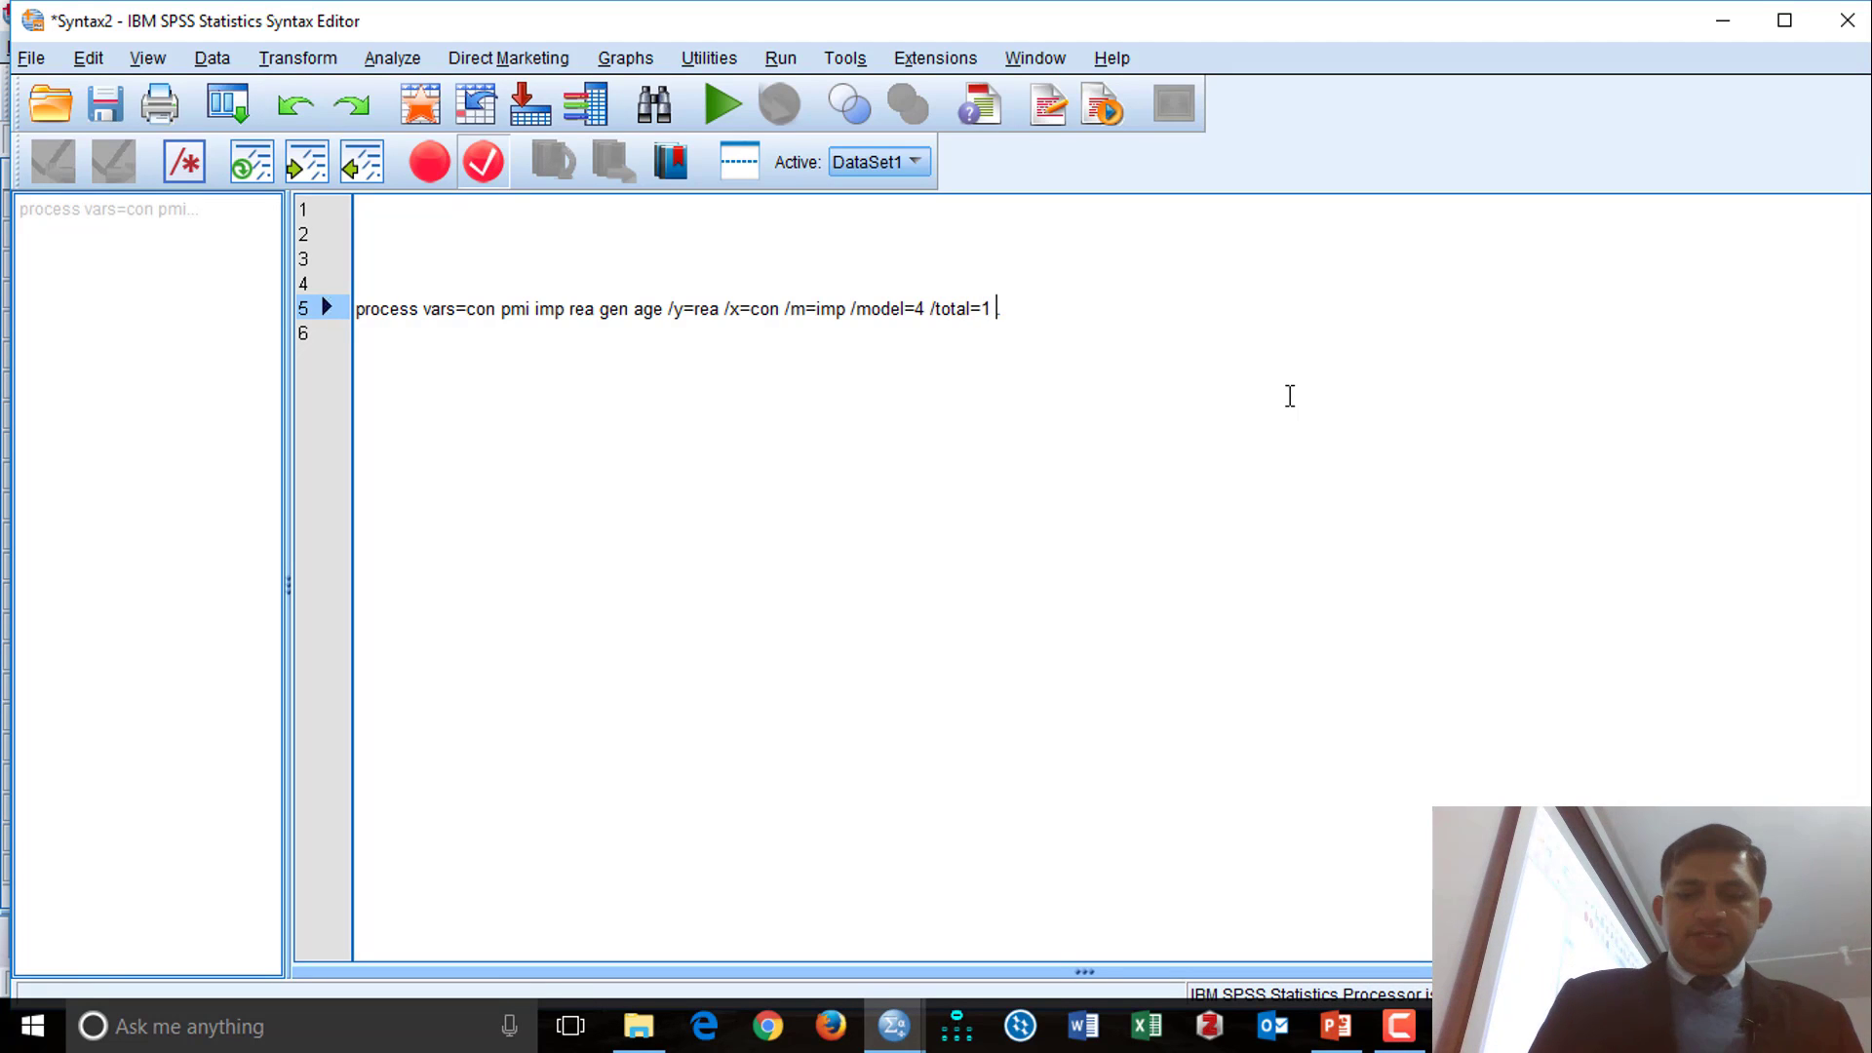
Step: Finish the model 4 command with the bootstrap subcommand /boot=5000. and run the whole syntax
type(" /boot=")
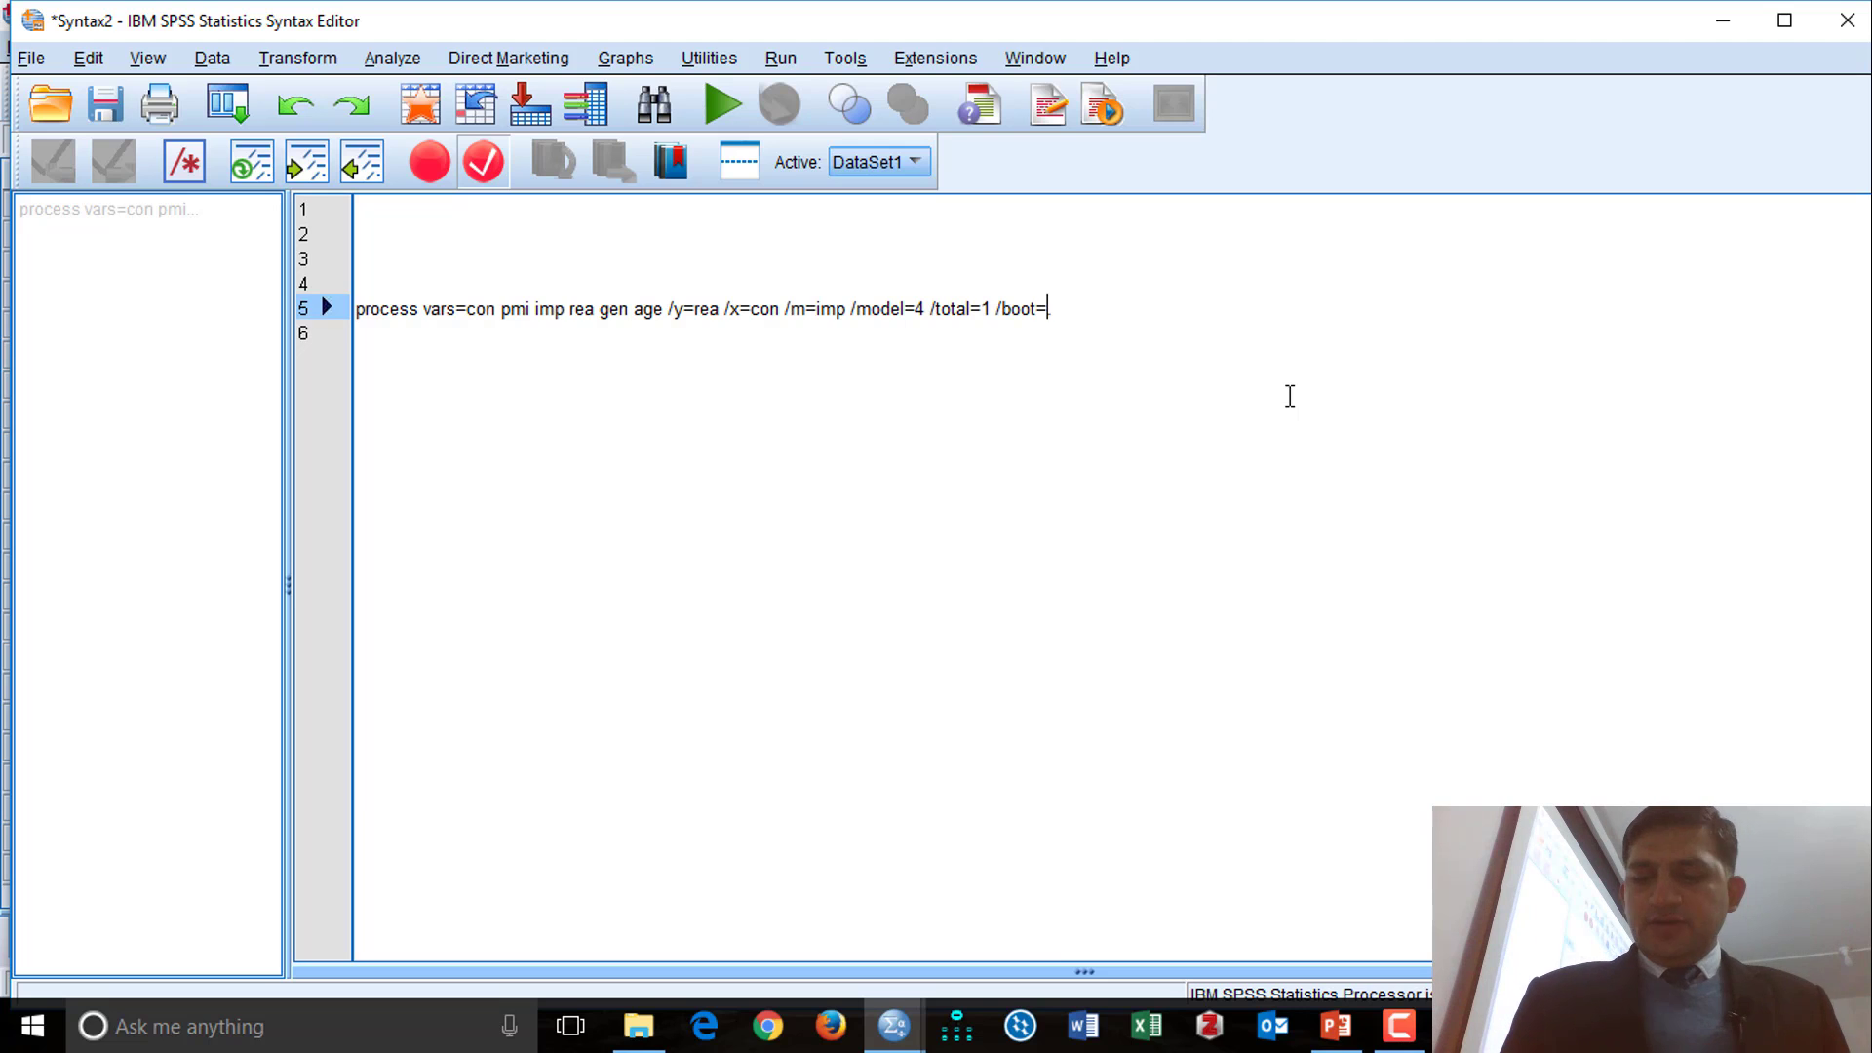
type("5000.")
left_click_drag(1185, 333, 32, 268)
left_click(721, 104)
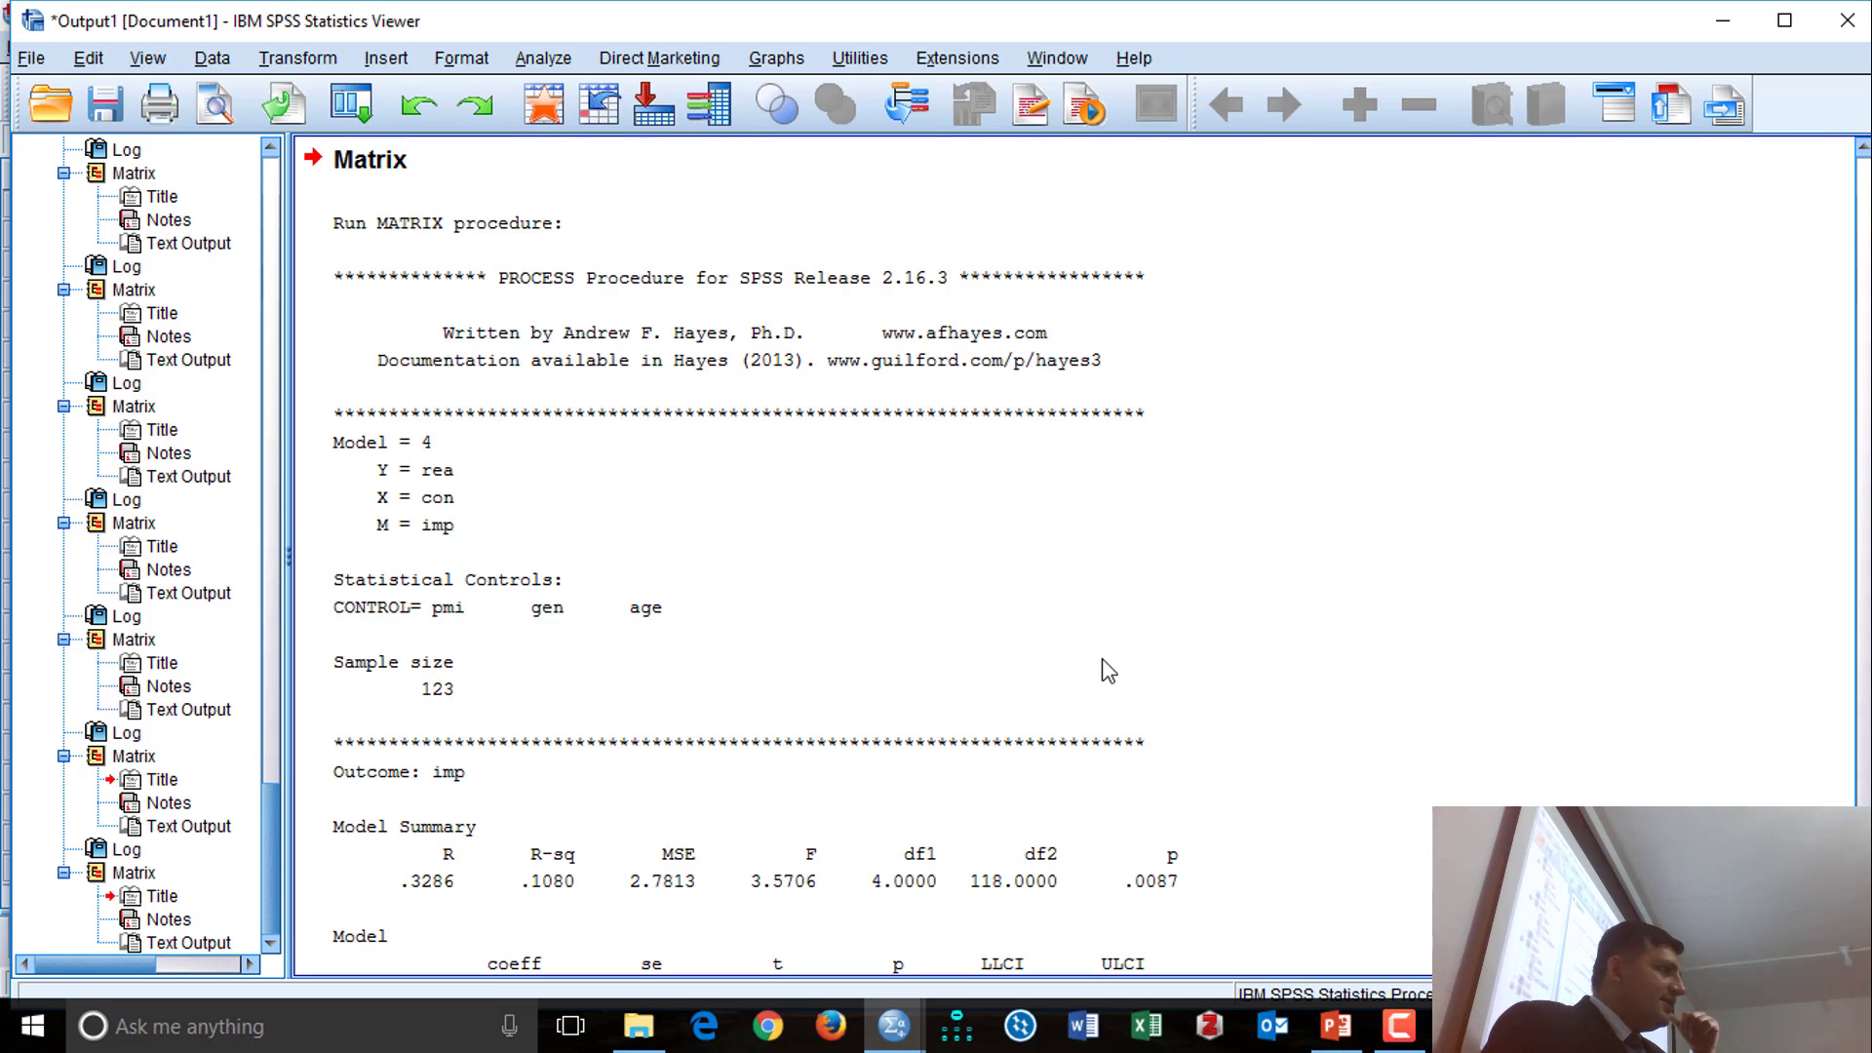
Step: Examine the model 4 mediation output, including the total, direct and indirect effects of X on Y
left_click(1107, 671)
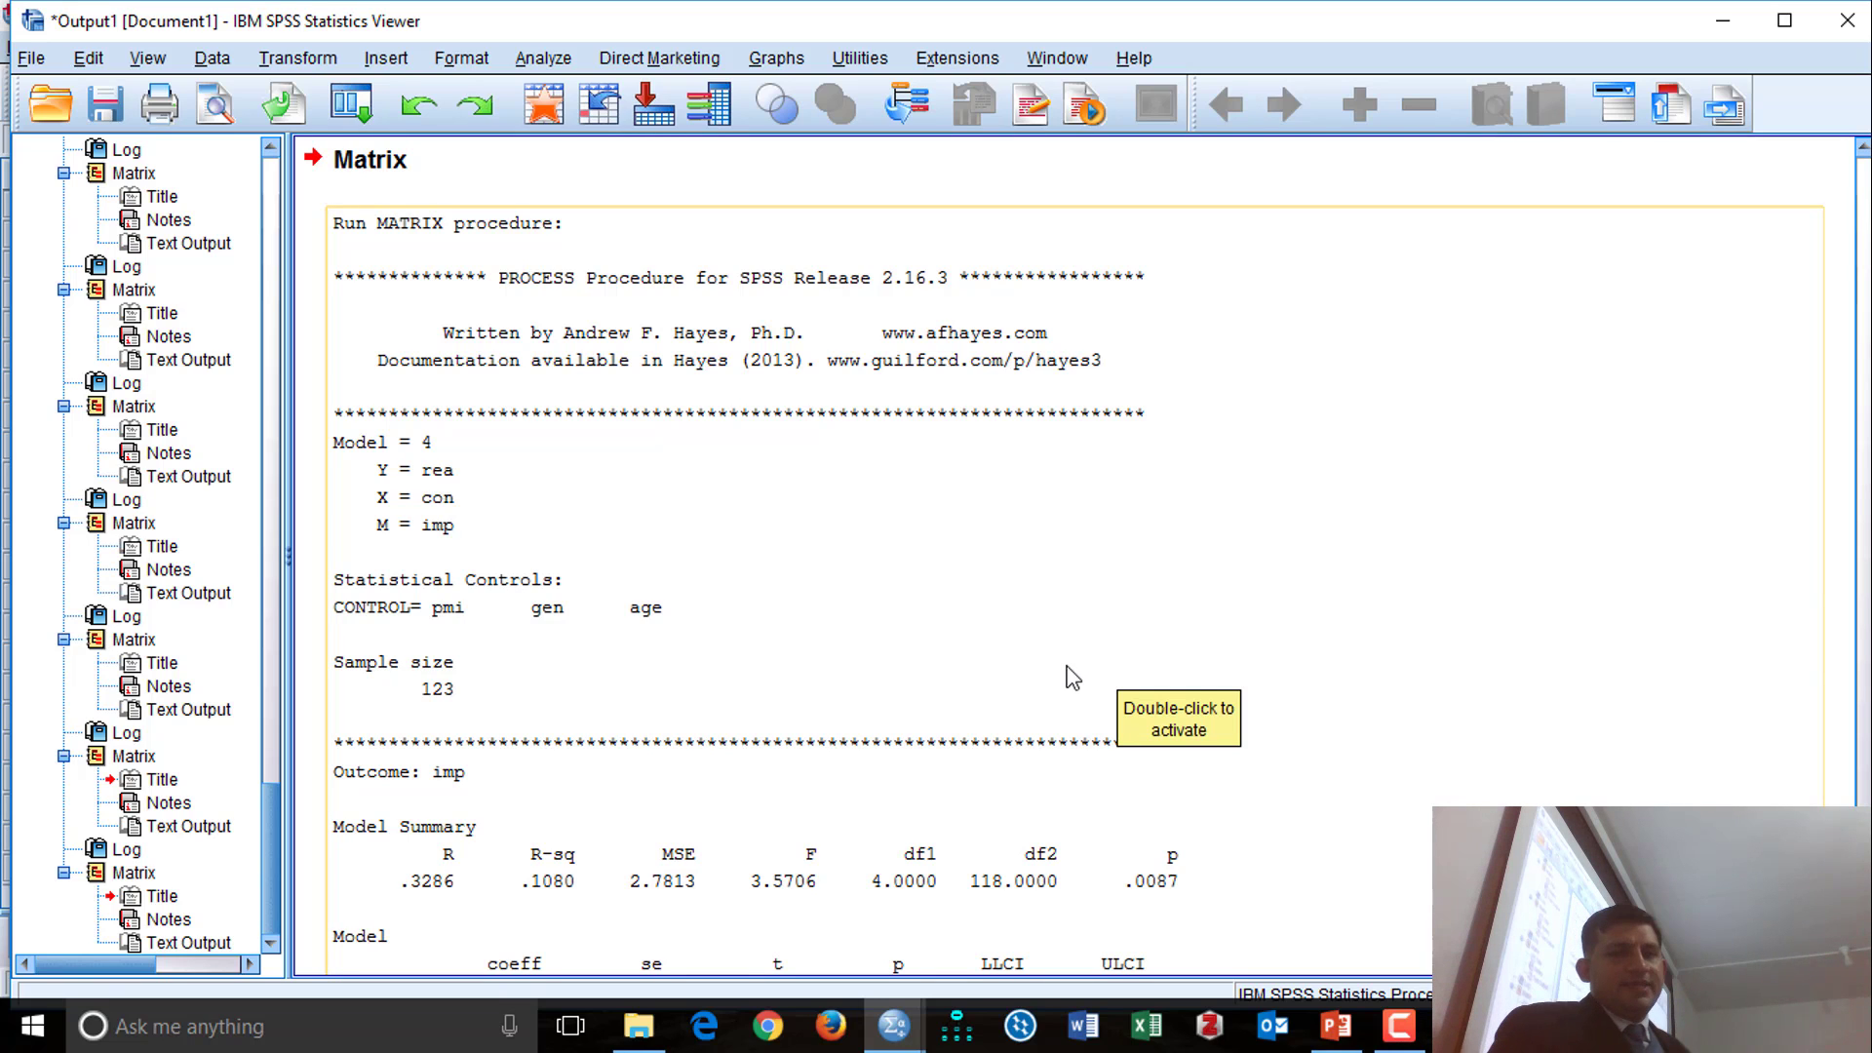
scroll(1073, 677, "down", 3)
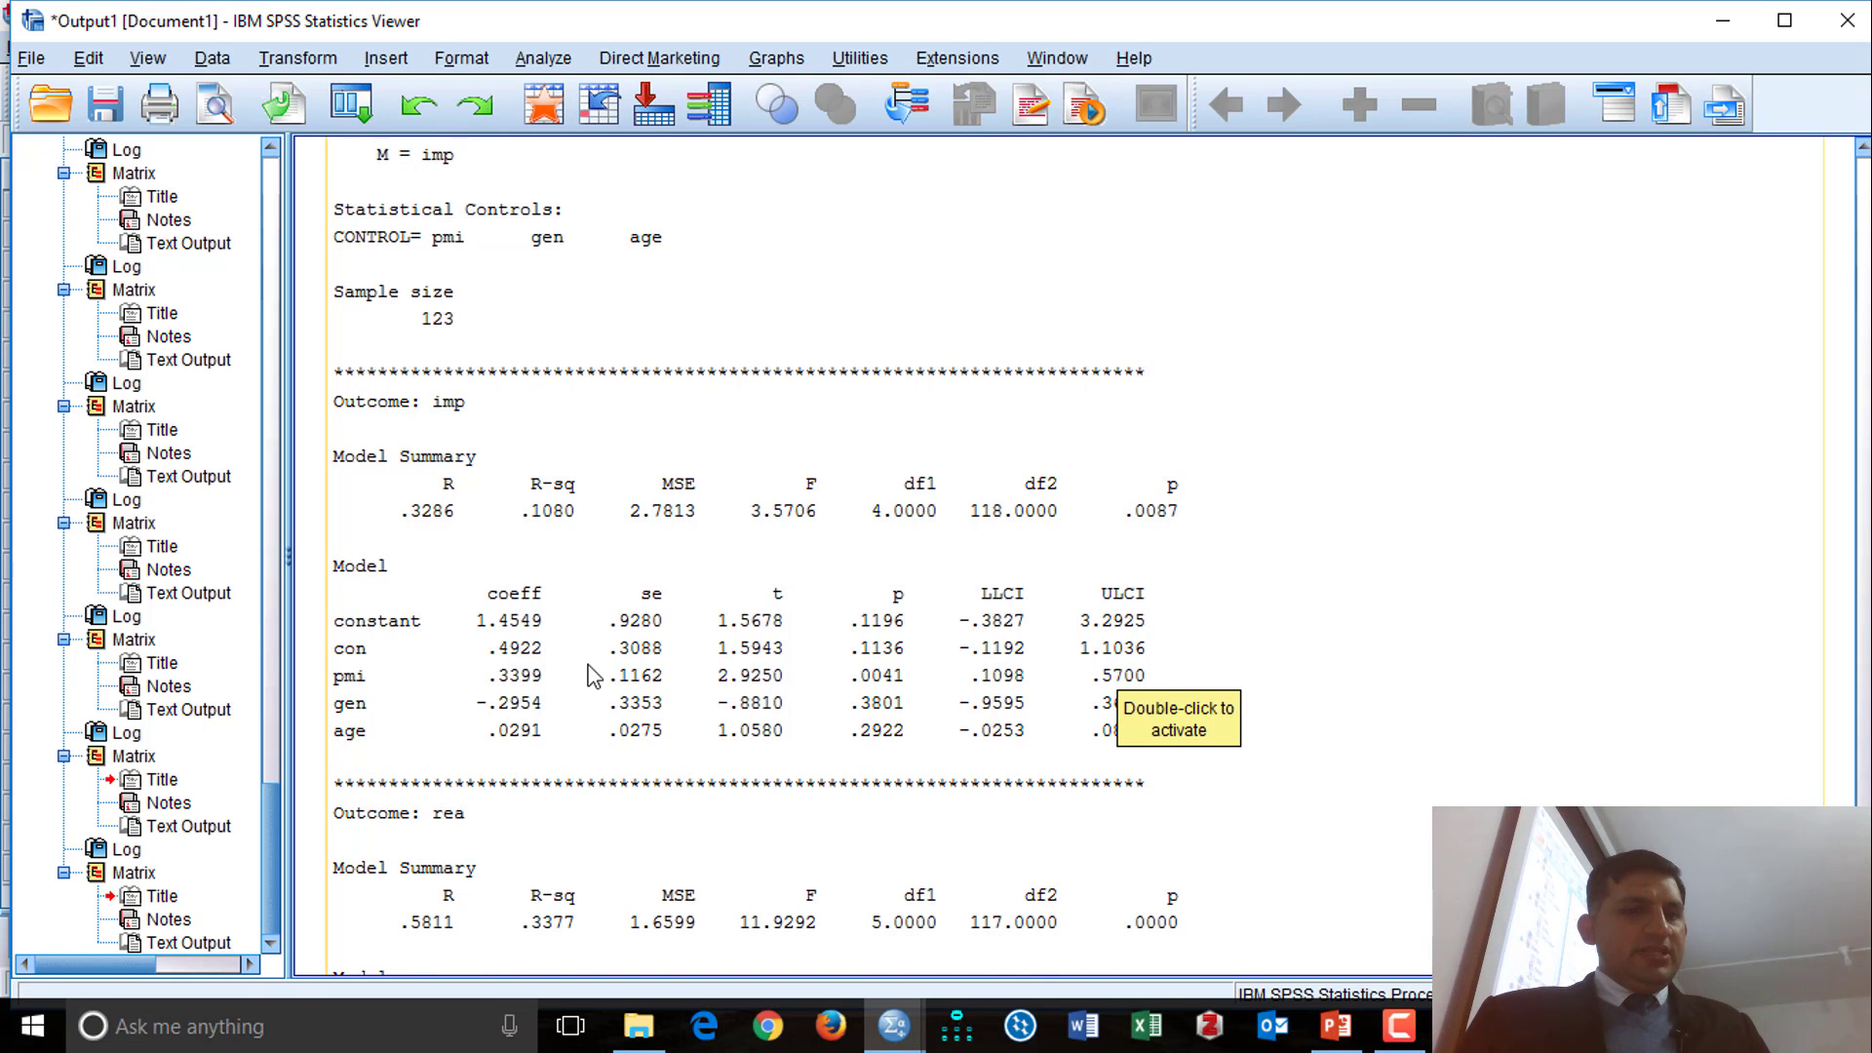
scroll(589, 770, "down", 6)
scroll(604, 731, "down", 5)
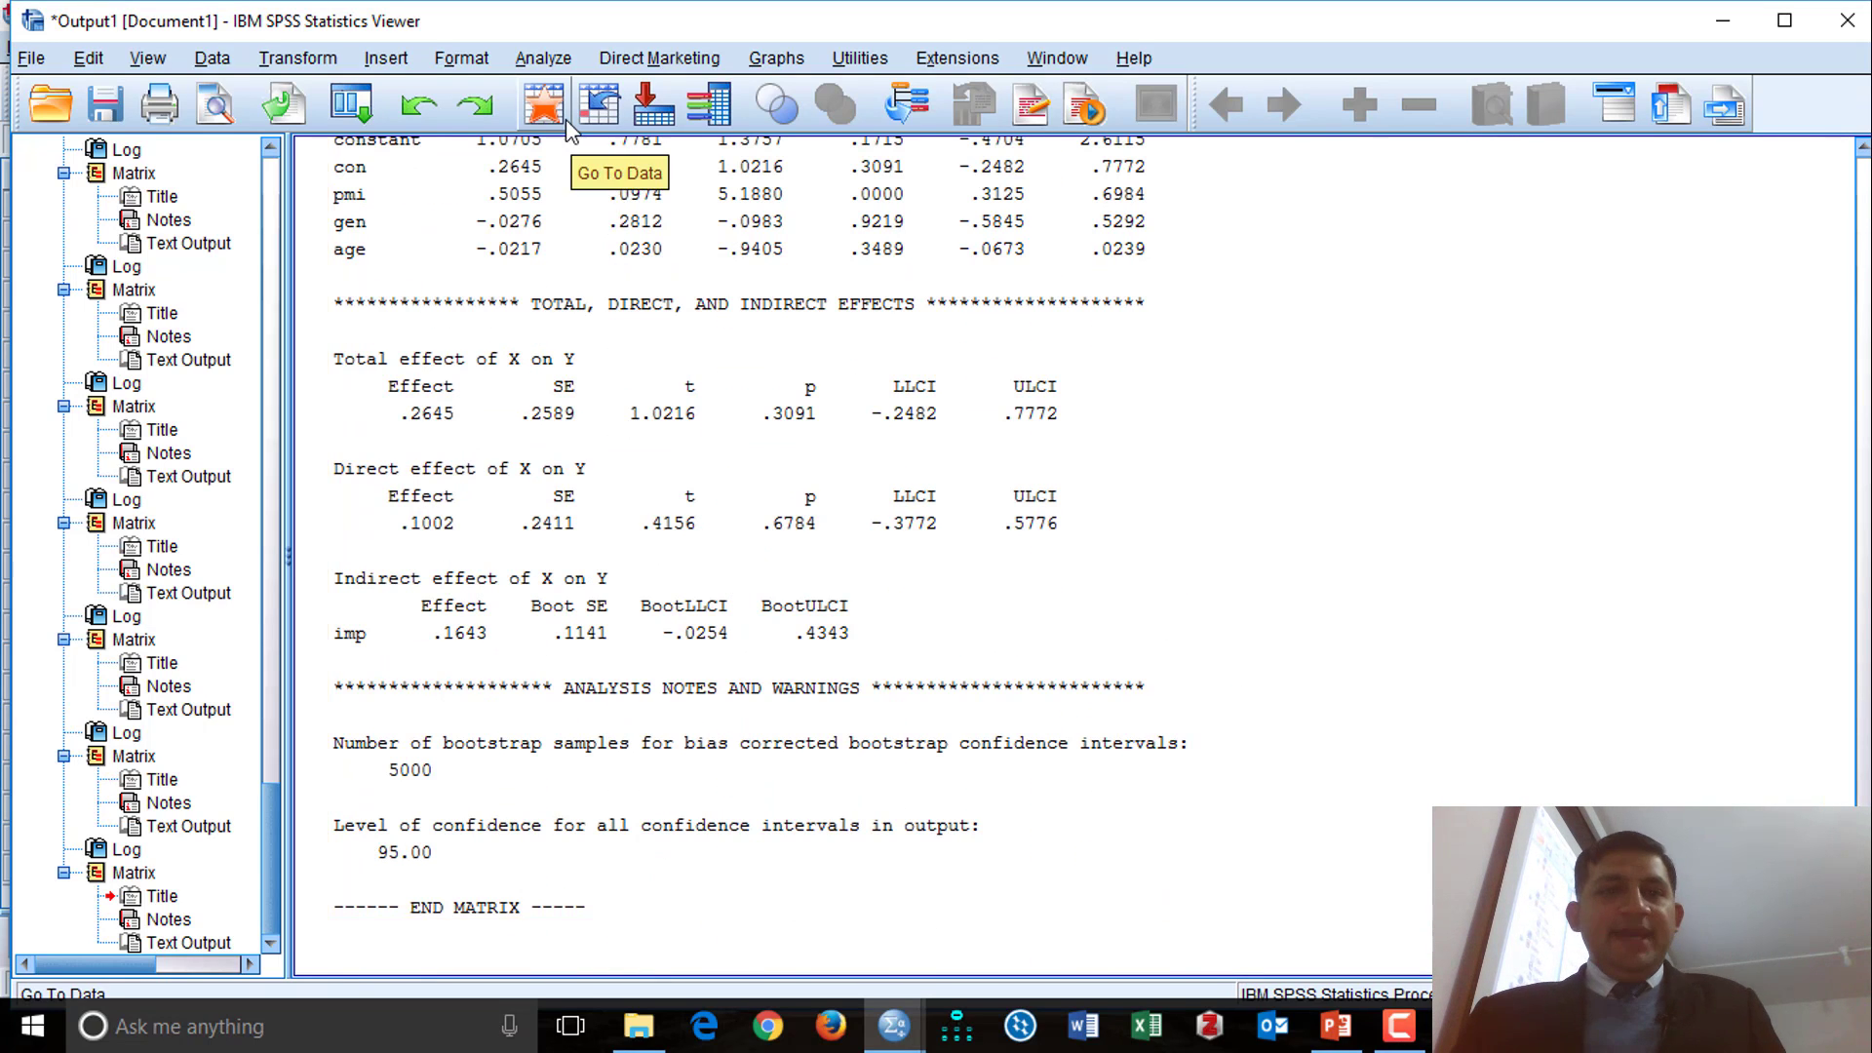
Step: Add imp as a second predictor after /x=con in the process command
left_click(882, 1033)
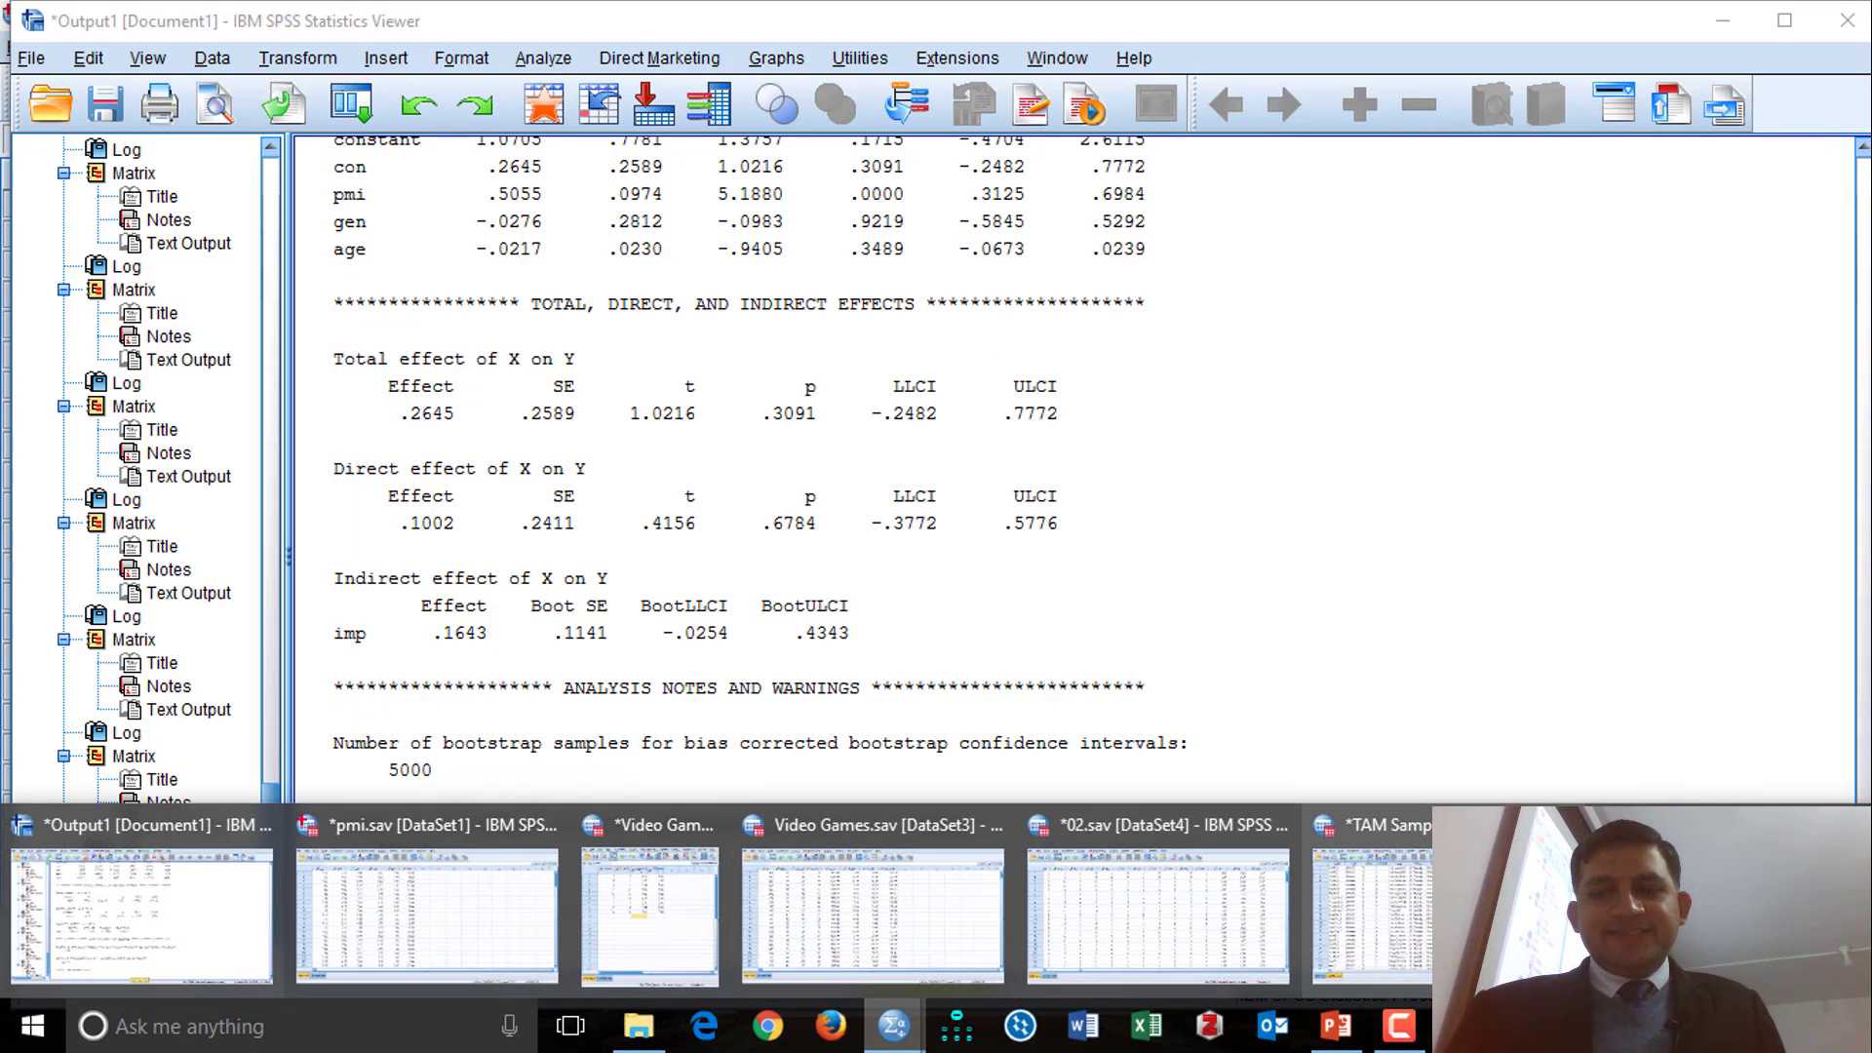
left_click(1764, 902)
left_click(689, 326)
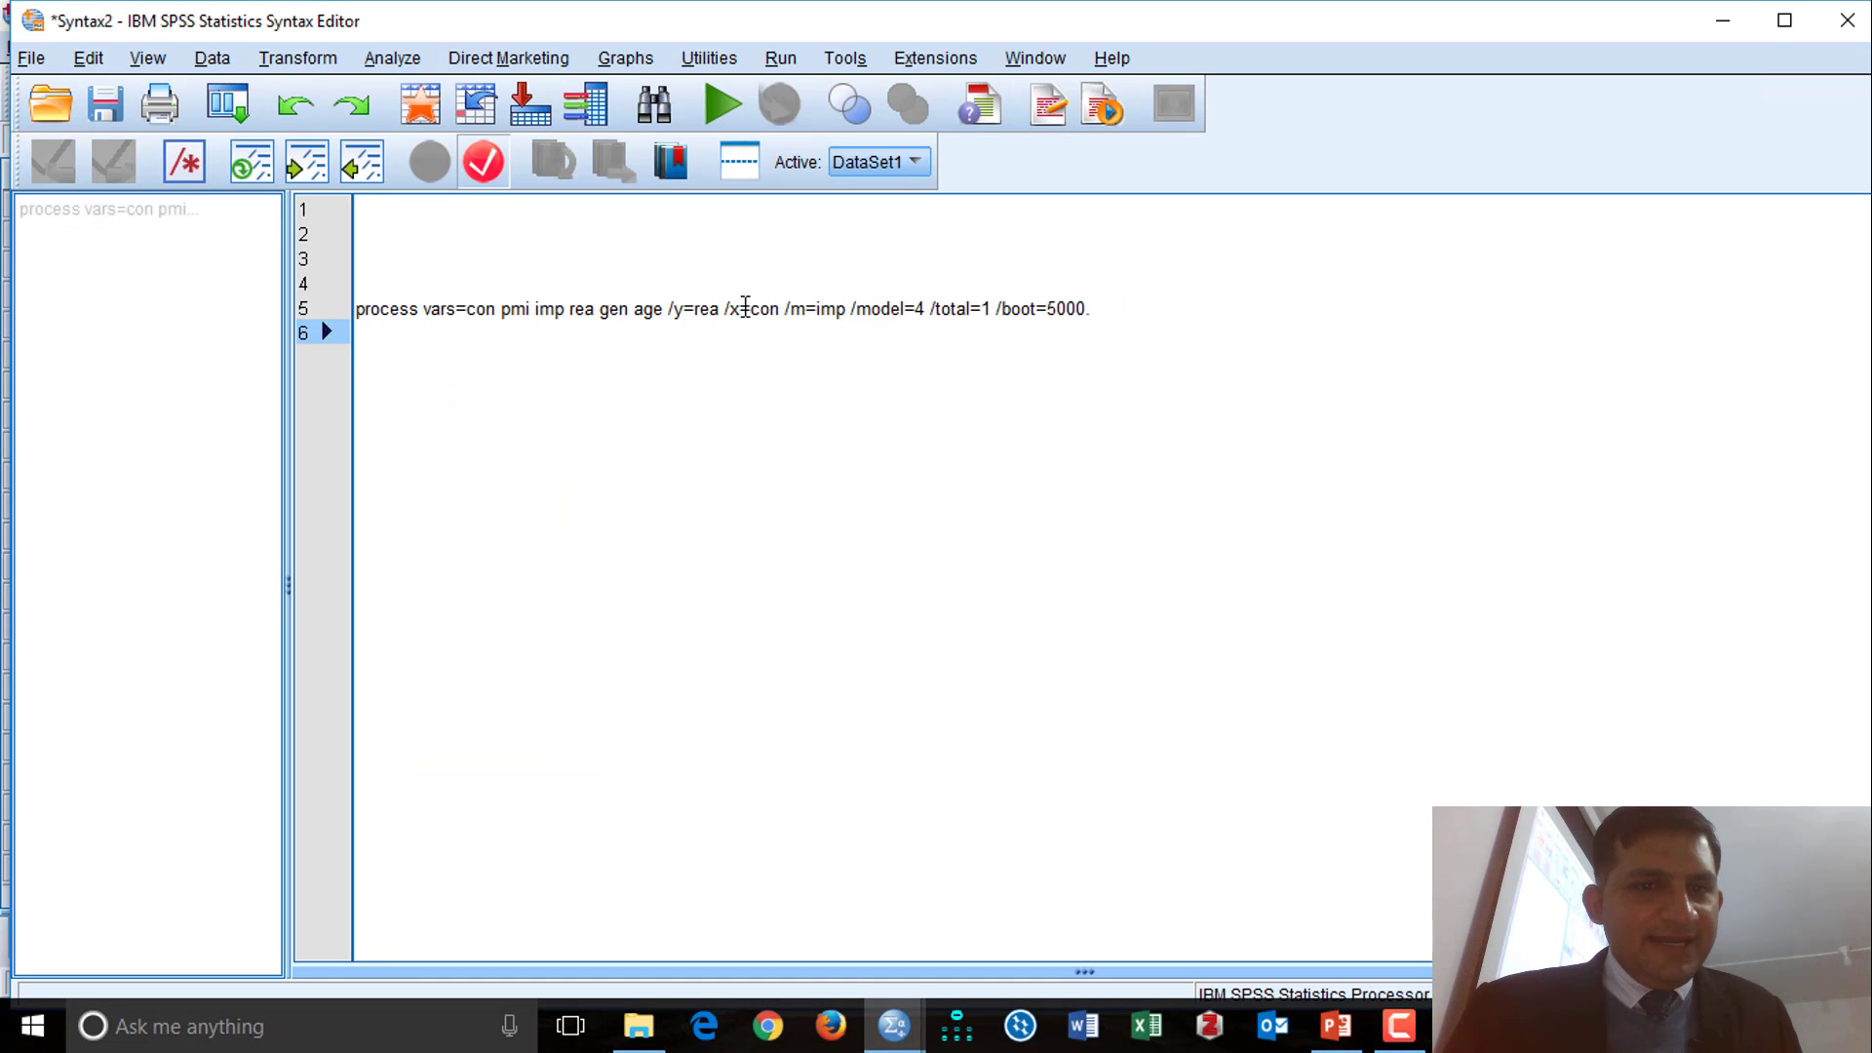
left_click(753, 312)
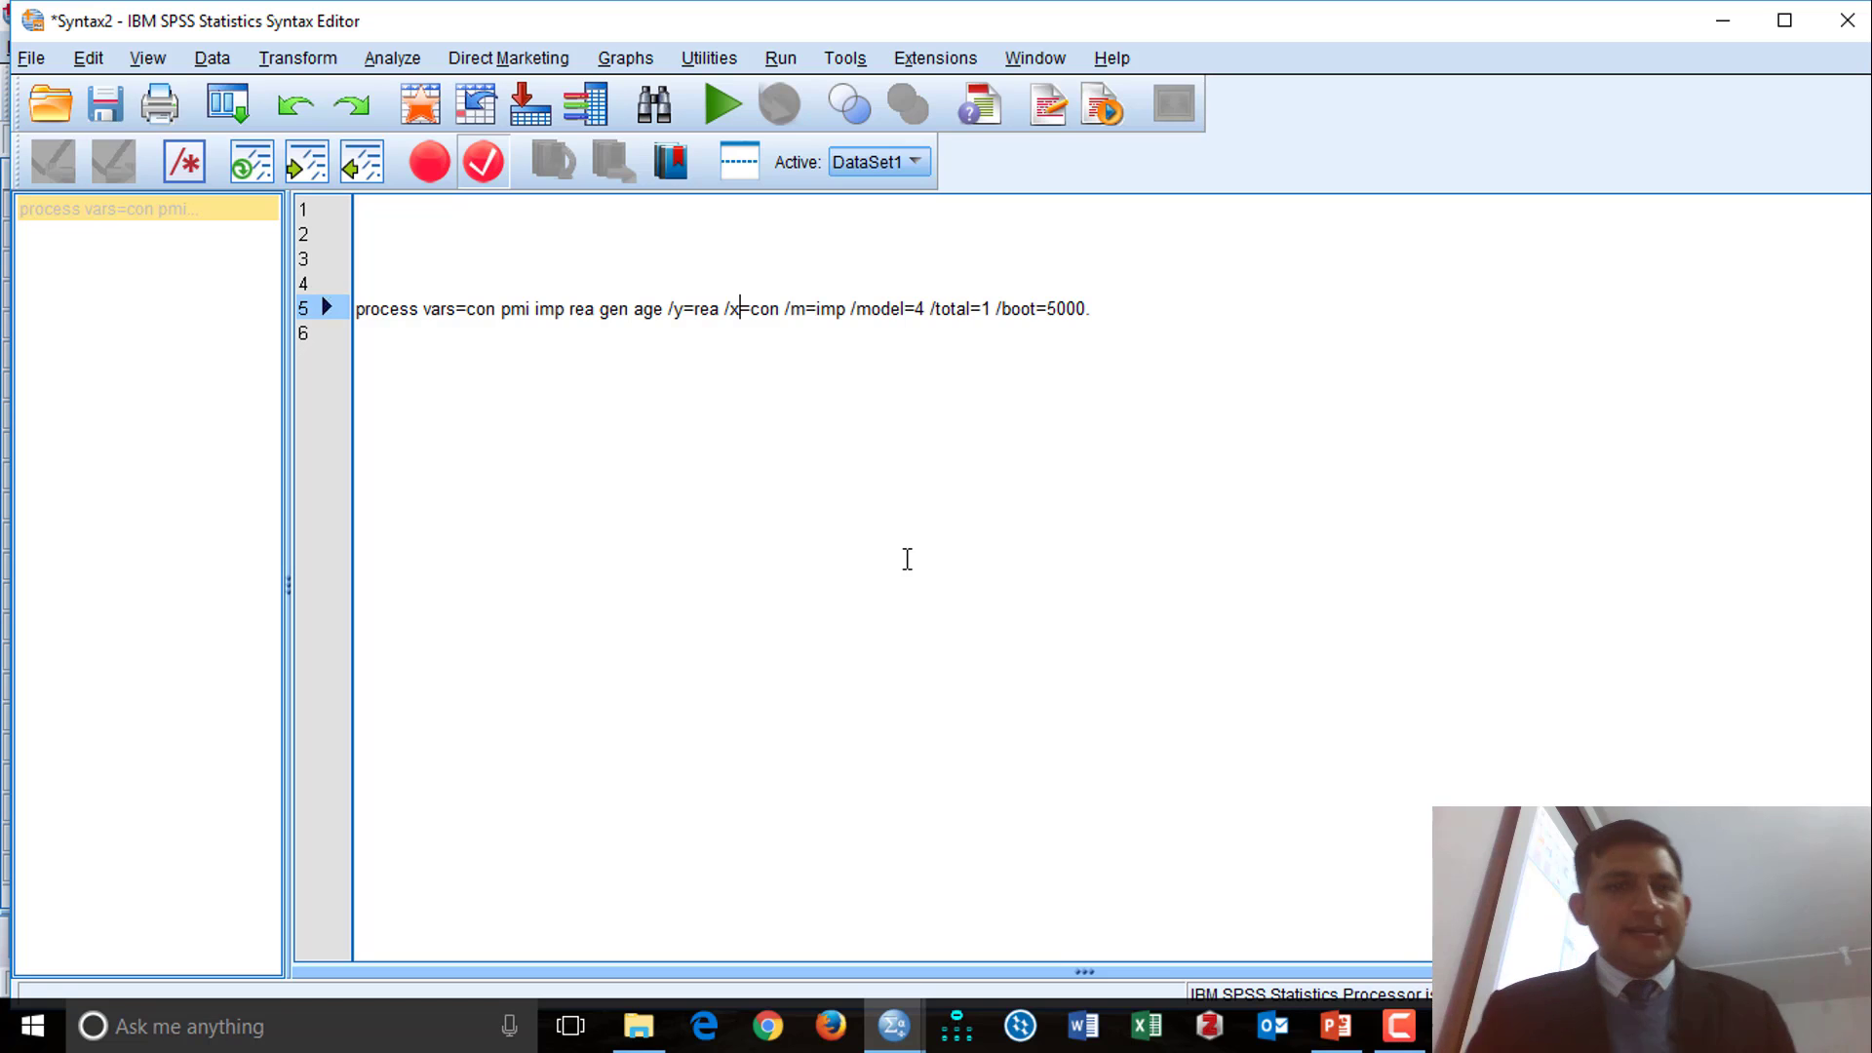
key("Right")
key("Right")
key("Right")
key("Right")
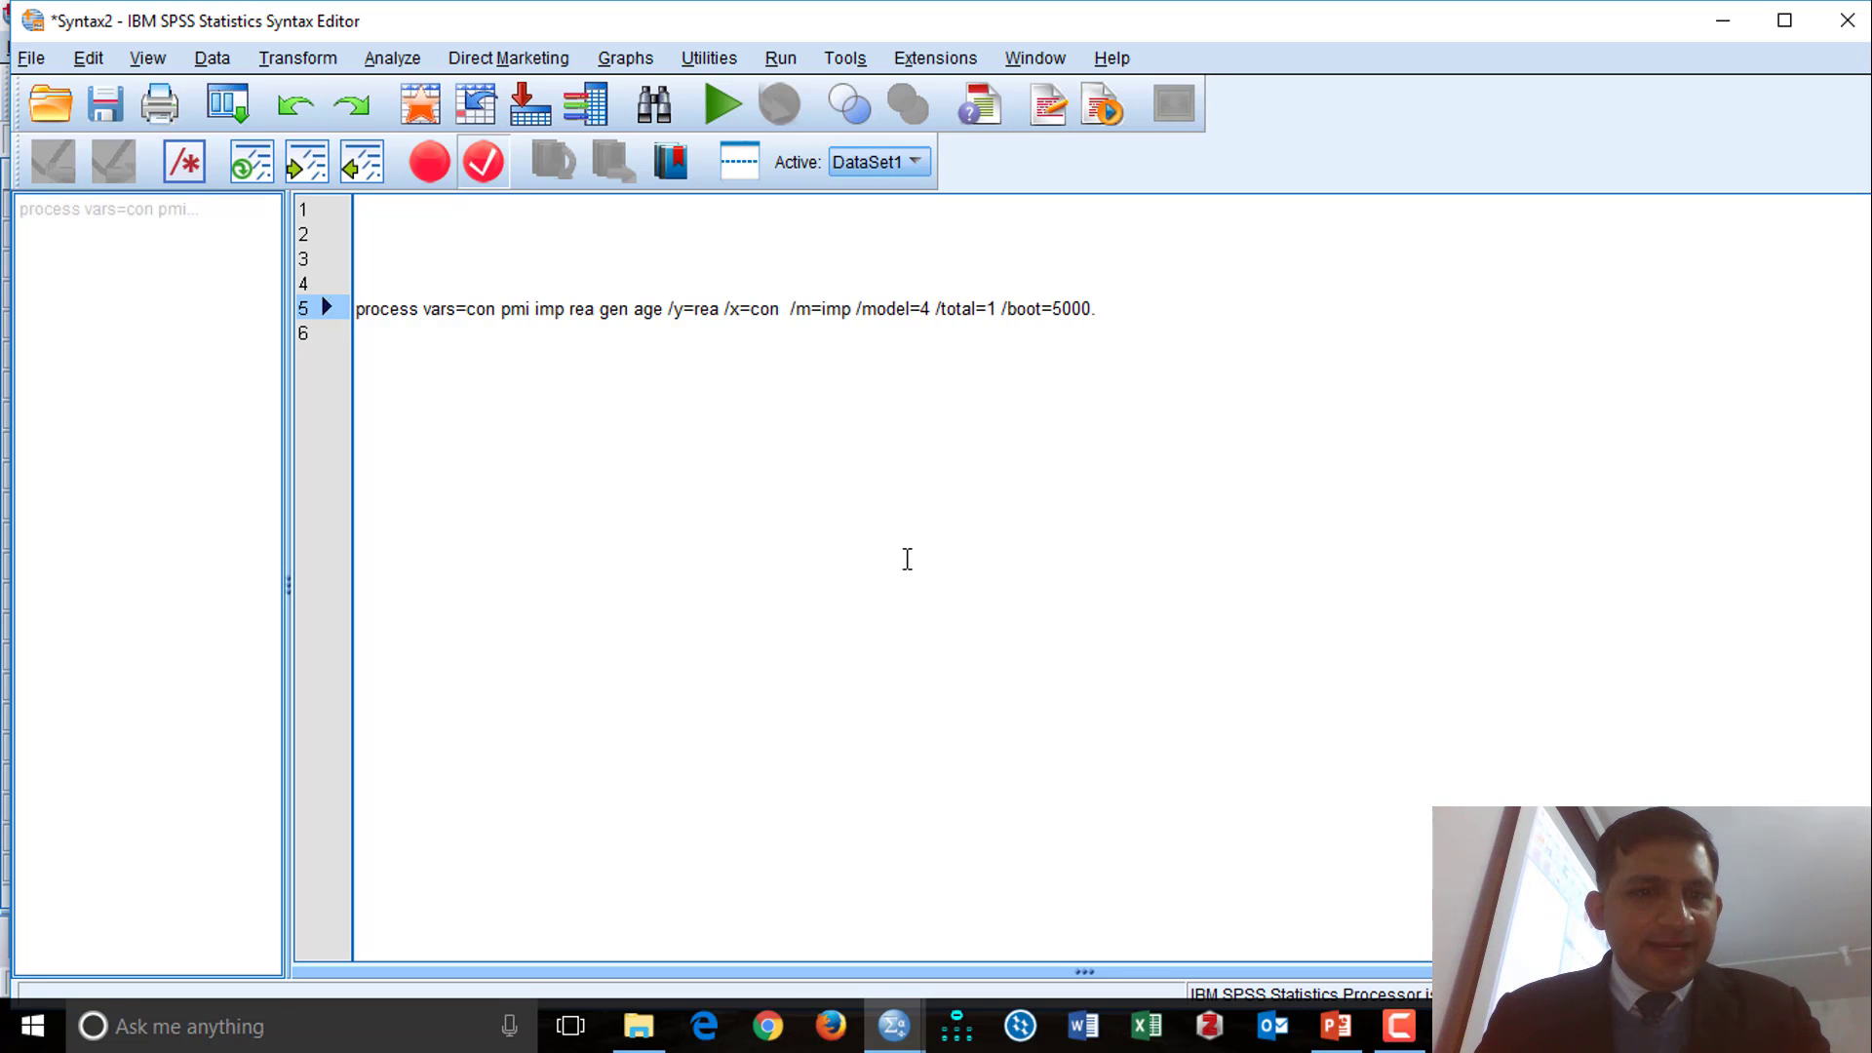
type("imp")
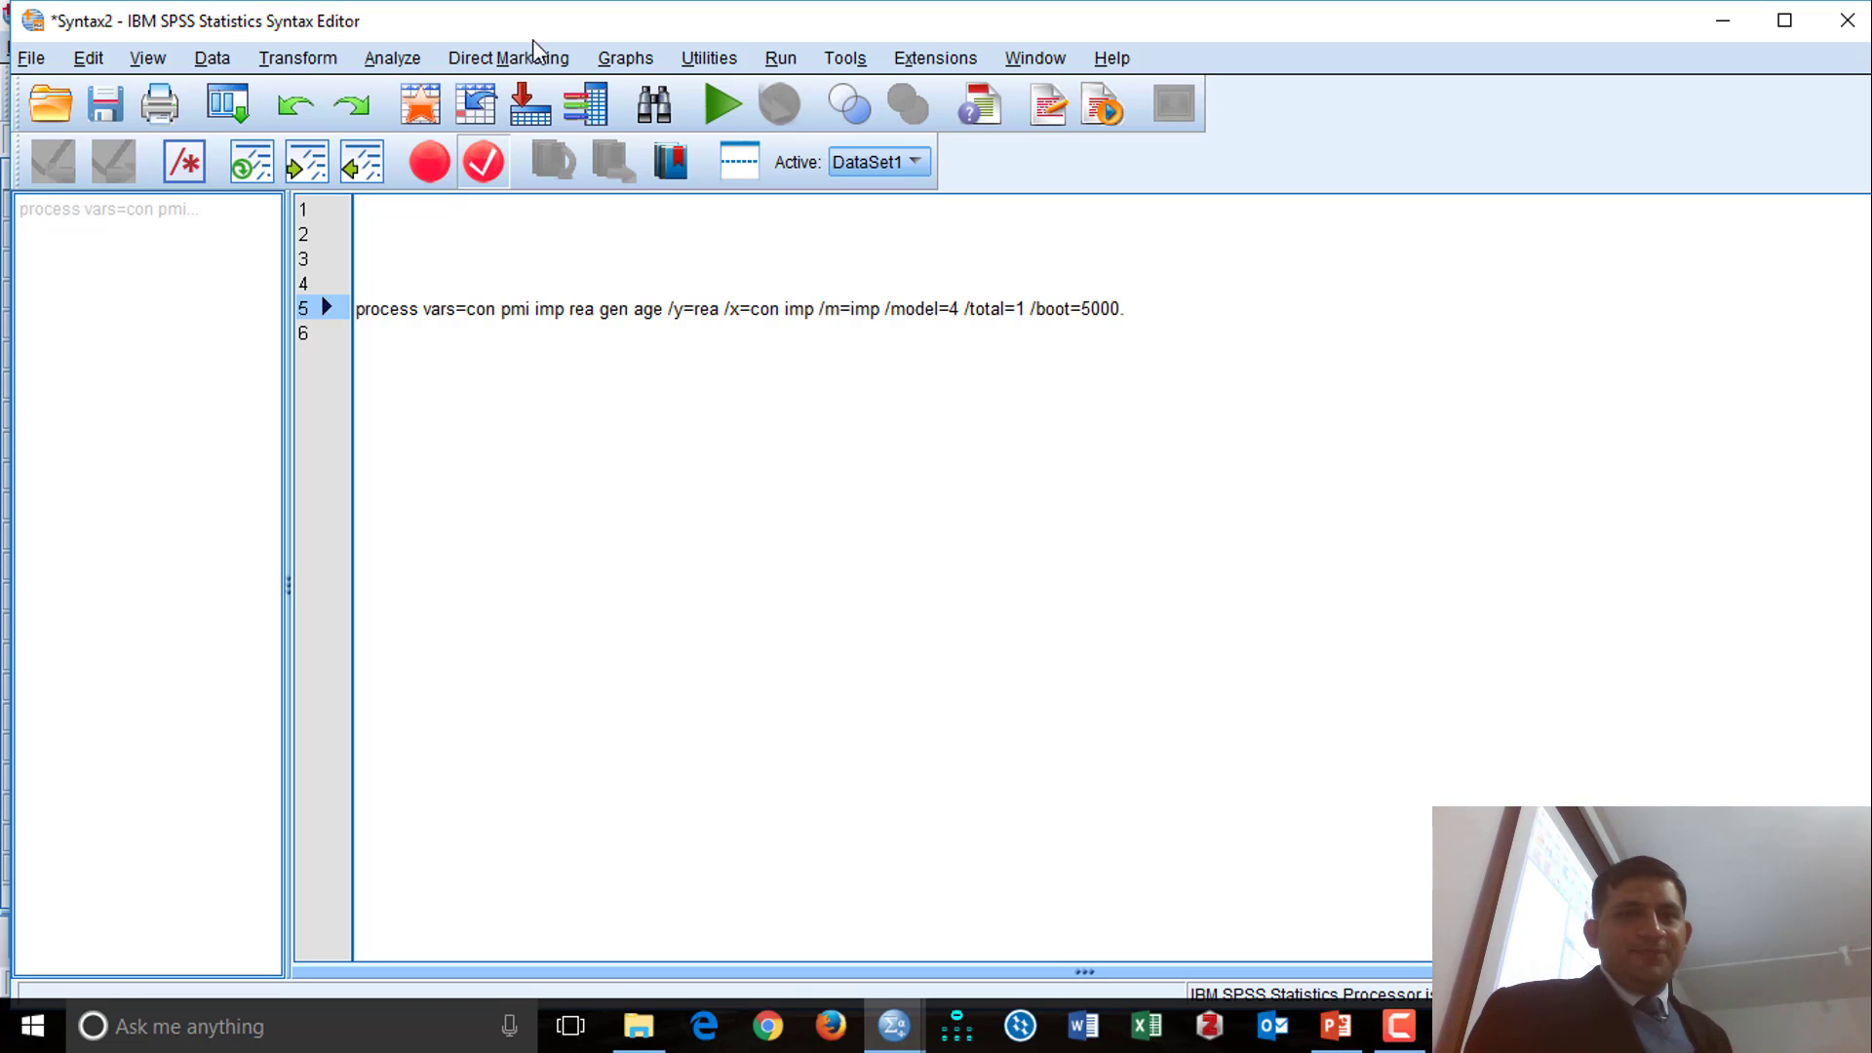
Step: Try to run the whole model 4 syntax with both con and imp listed for X
key("ctrl+a")
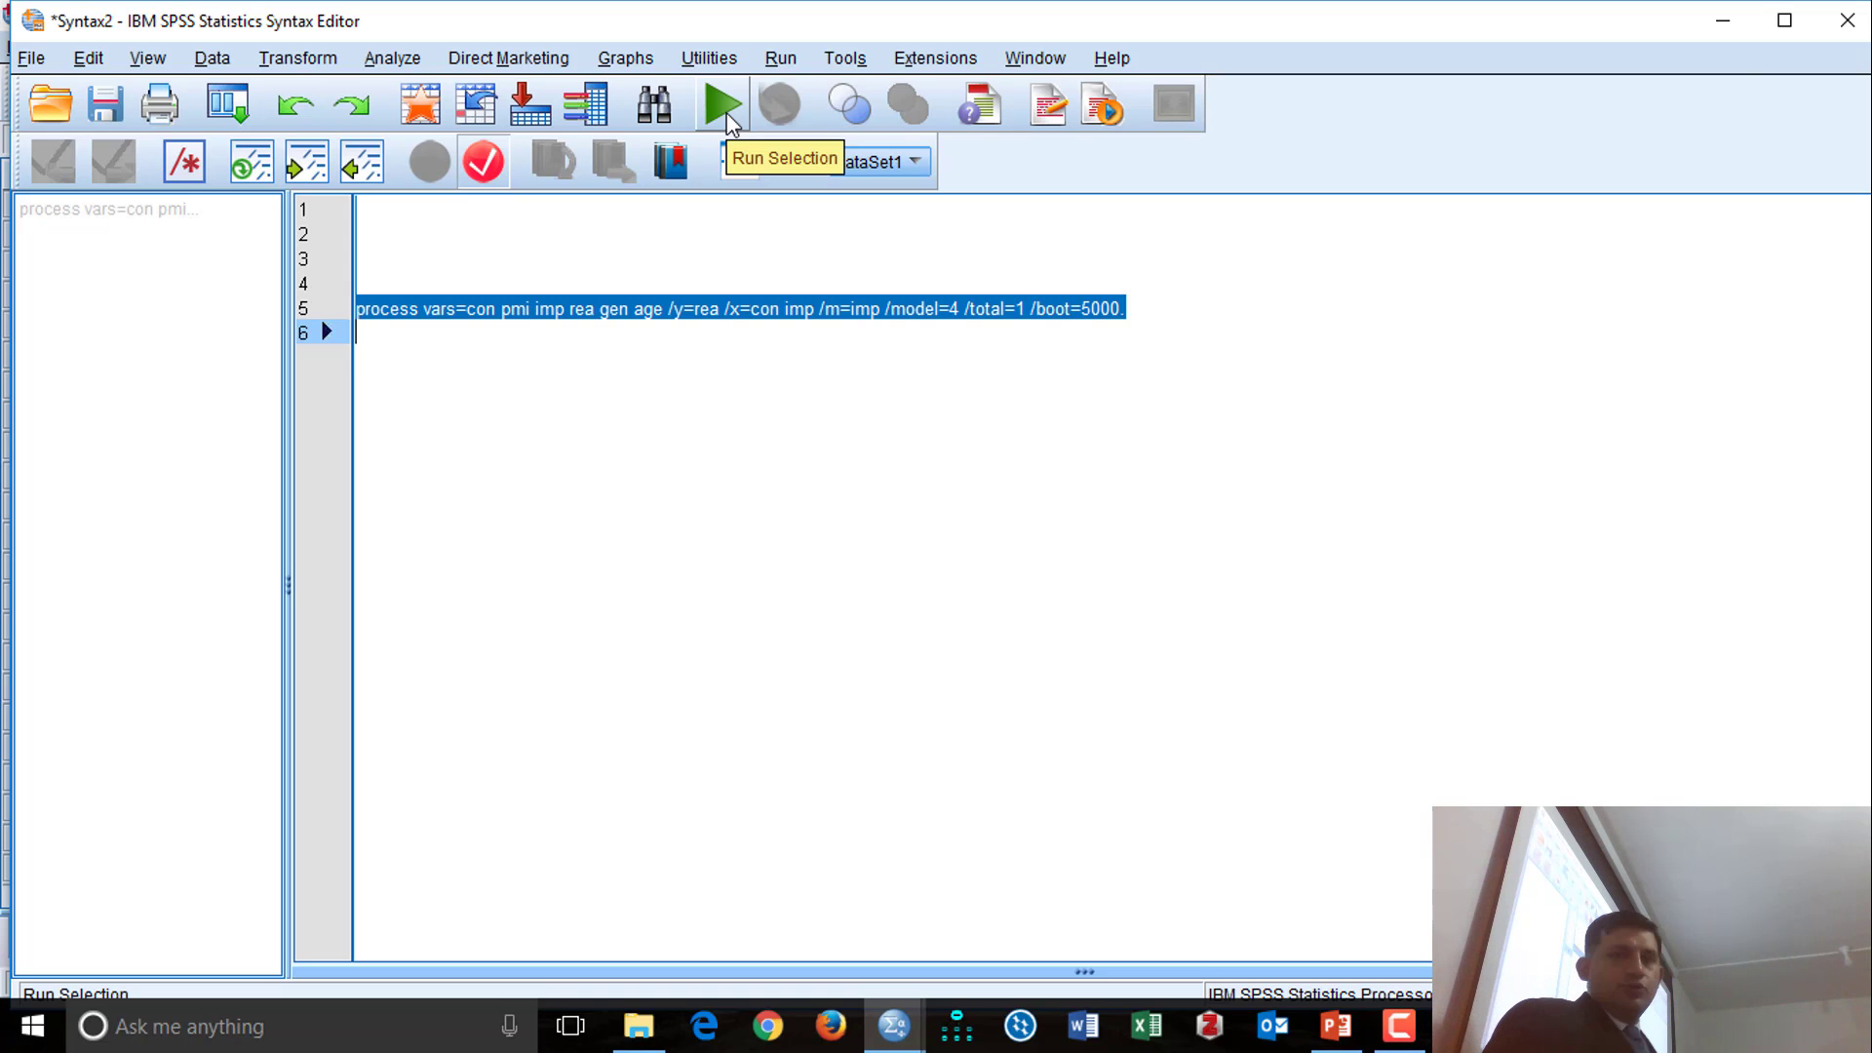
left_click(727, 113)
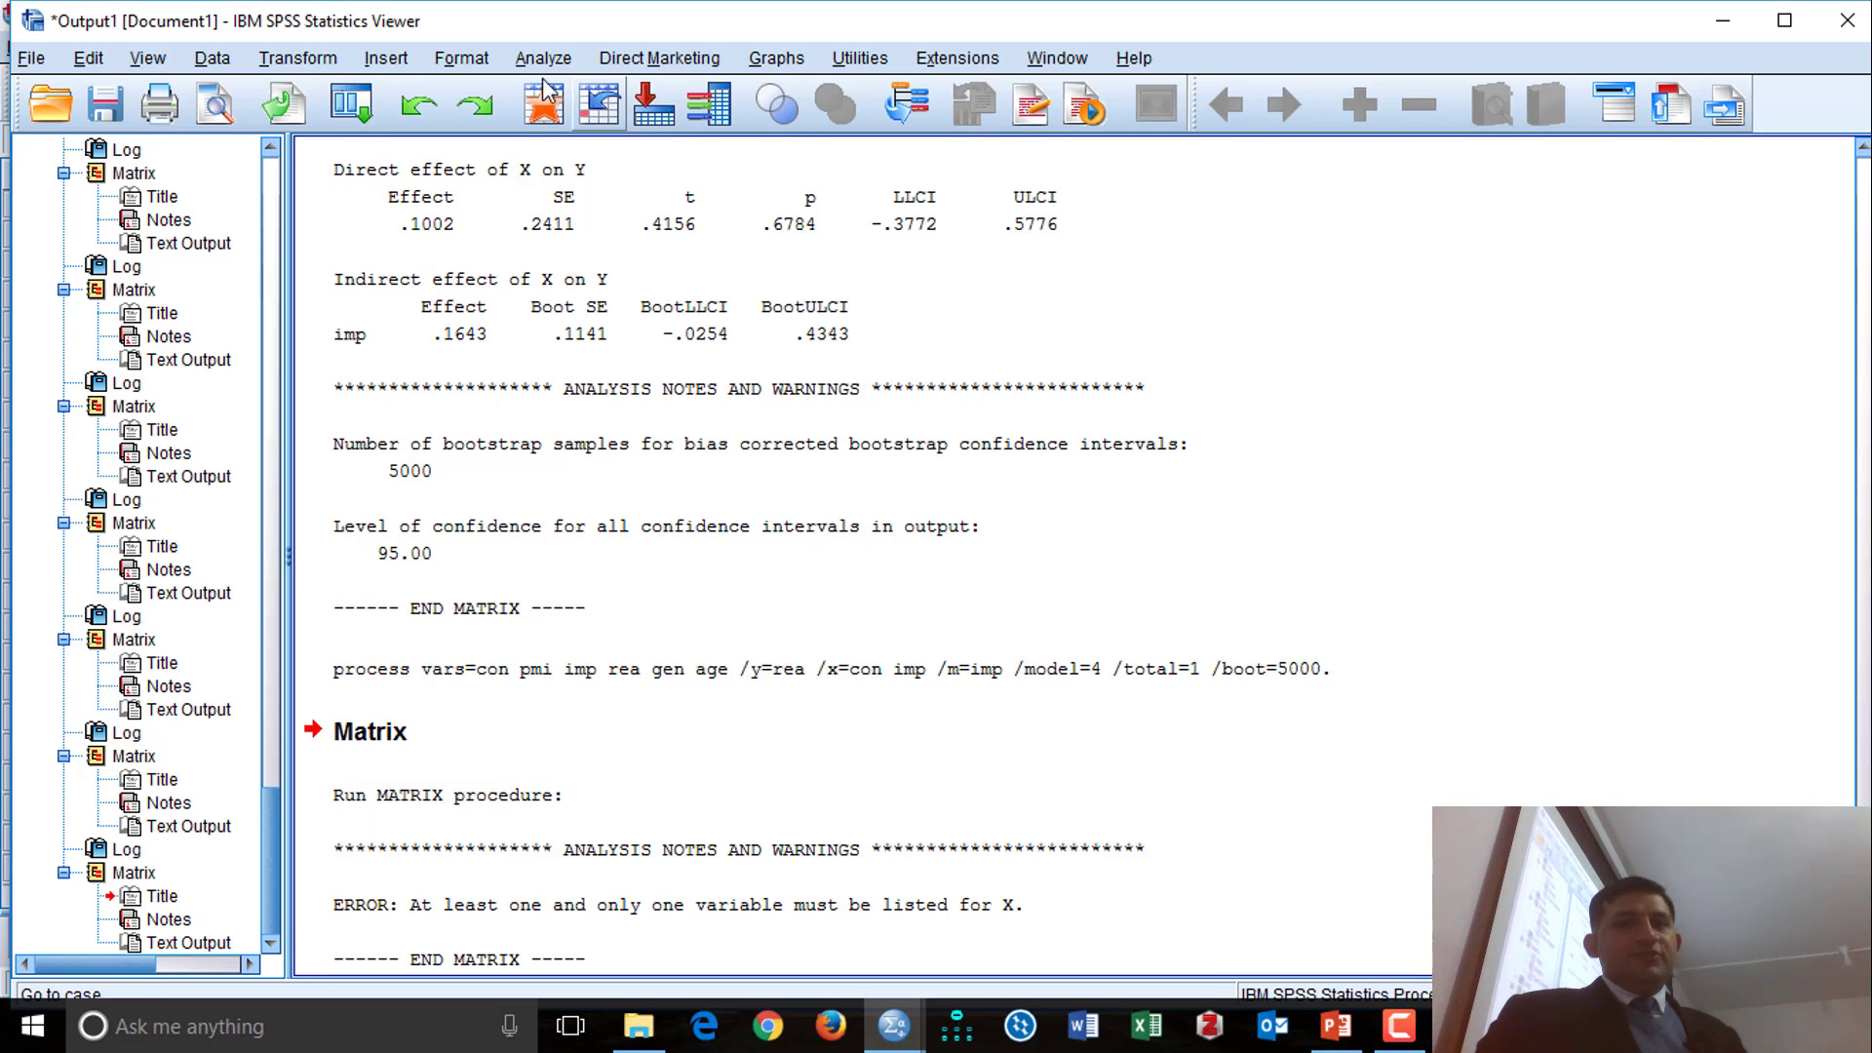
key("alt+Tab")
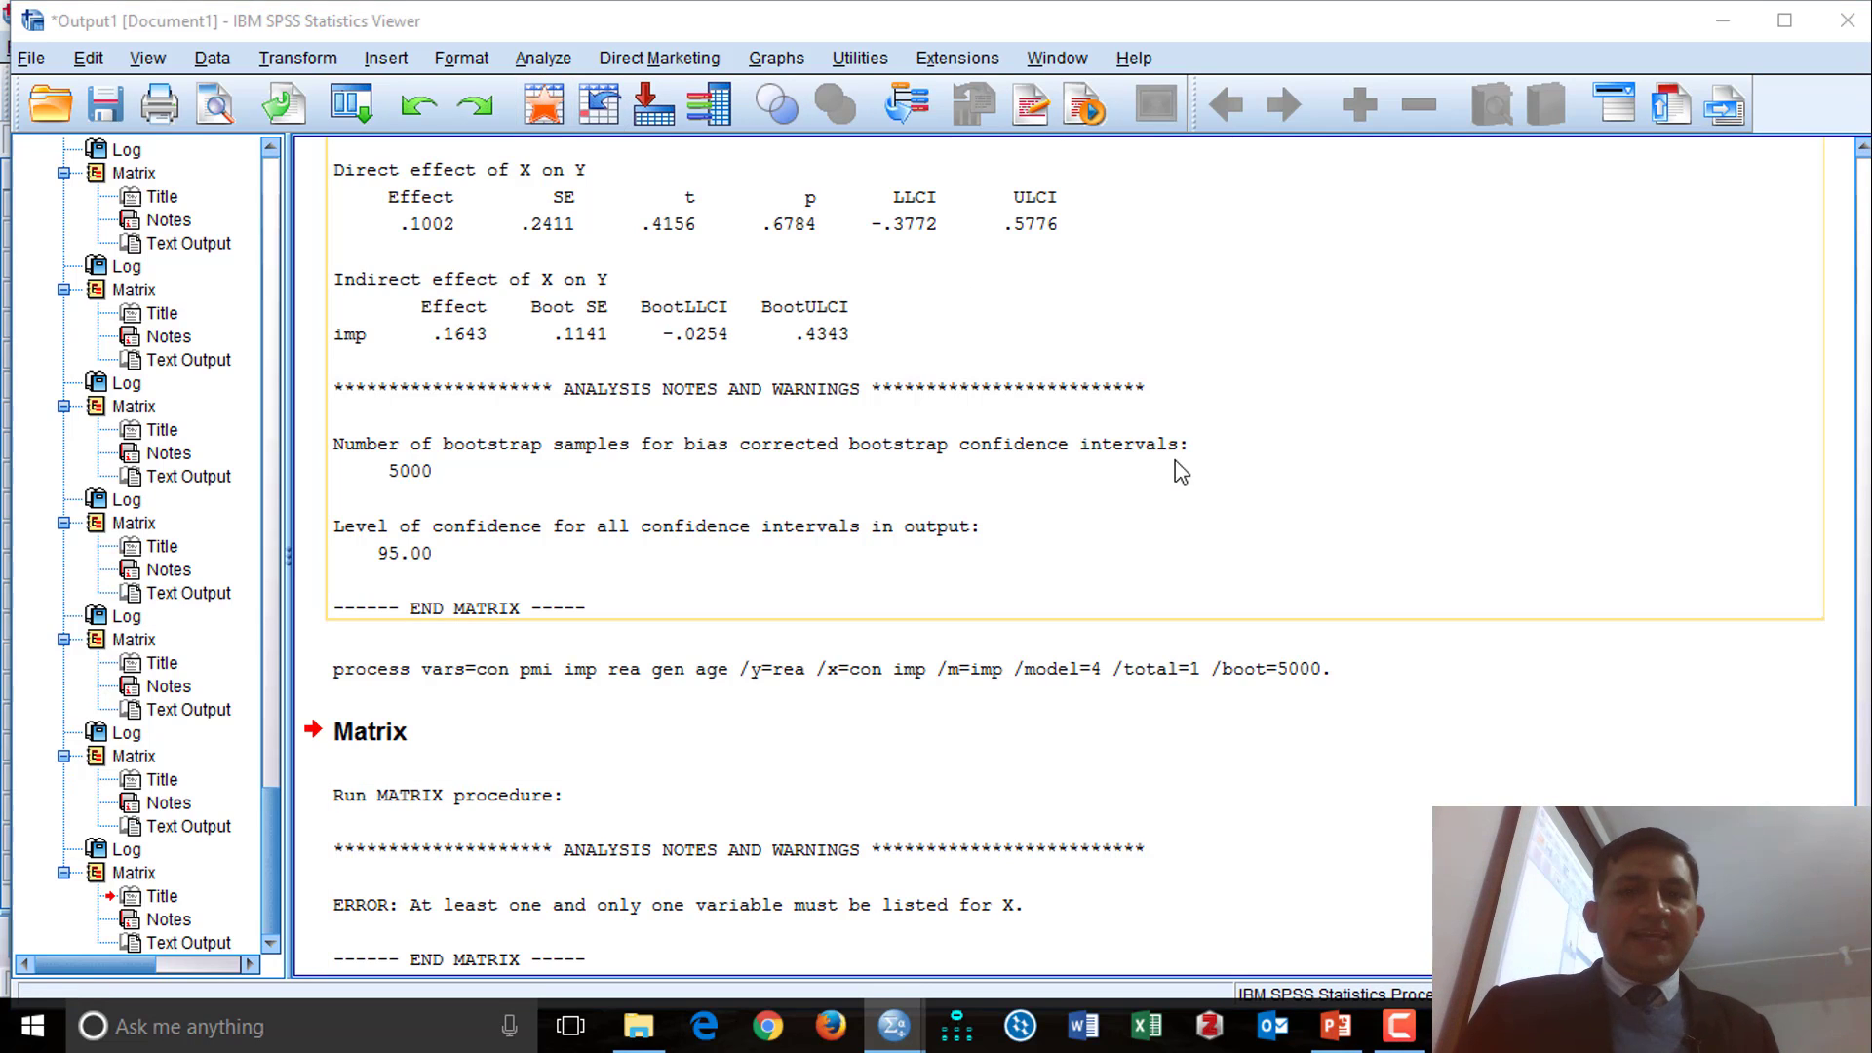
Step: Remove imp from the X subcommand of the process syntax, leaving con as the only predictor
key("ctrl+r")
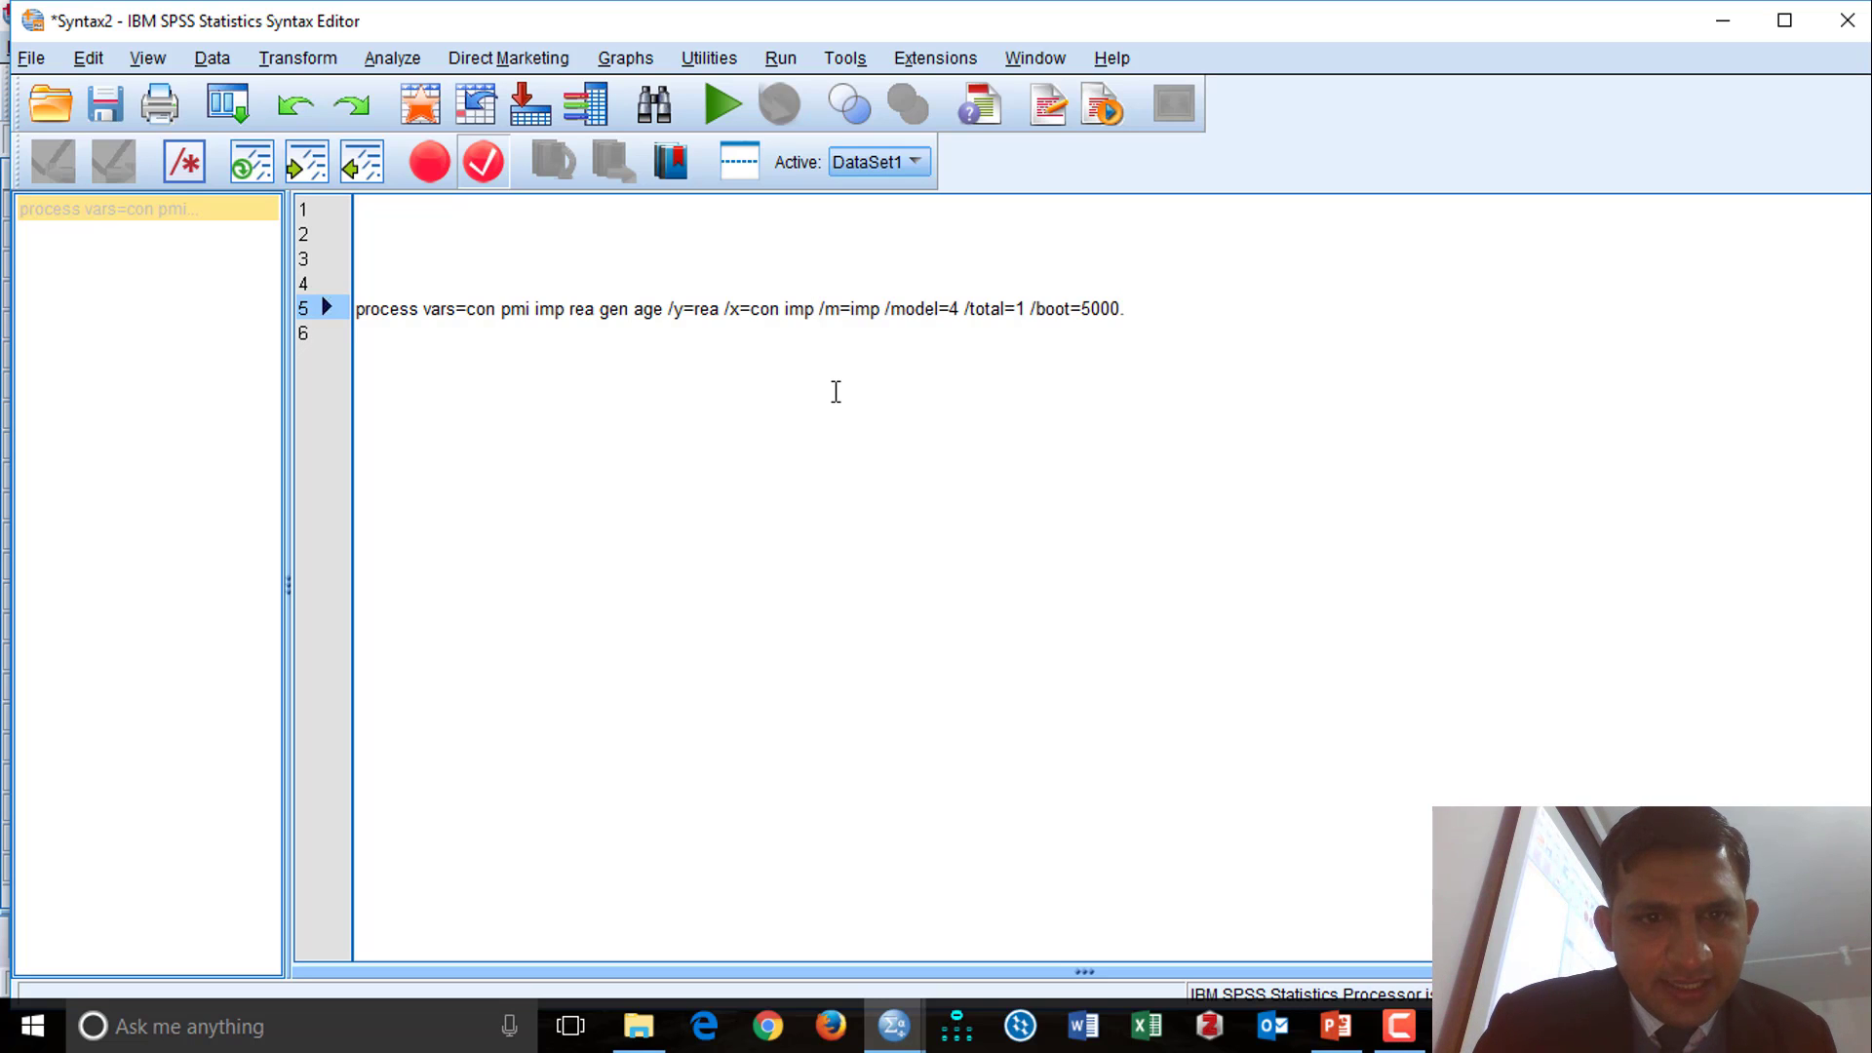
key("BackSpace")
key("BackSpace")
key("BackSpace")
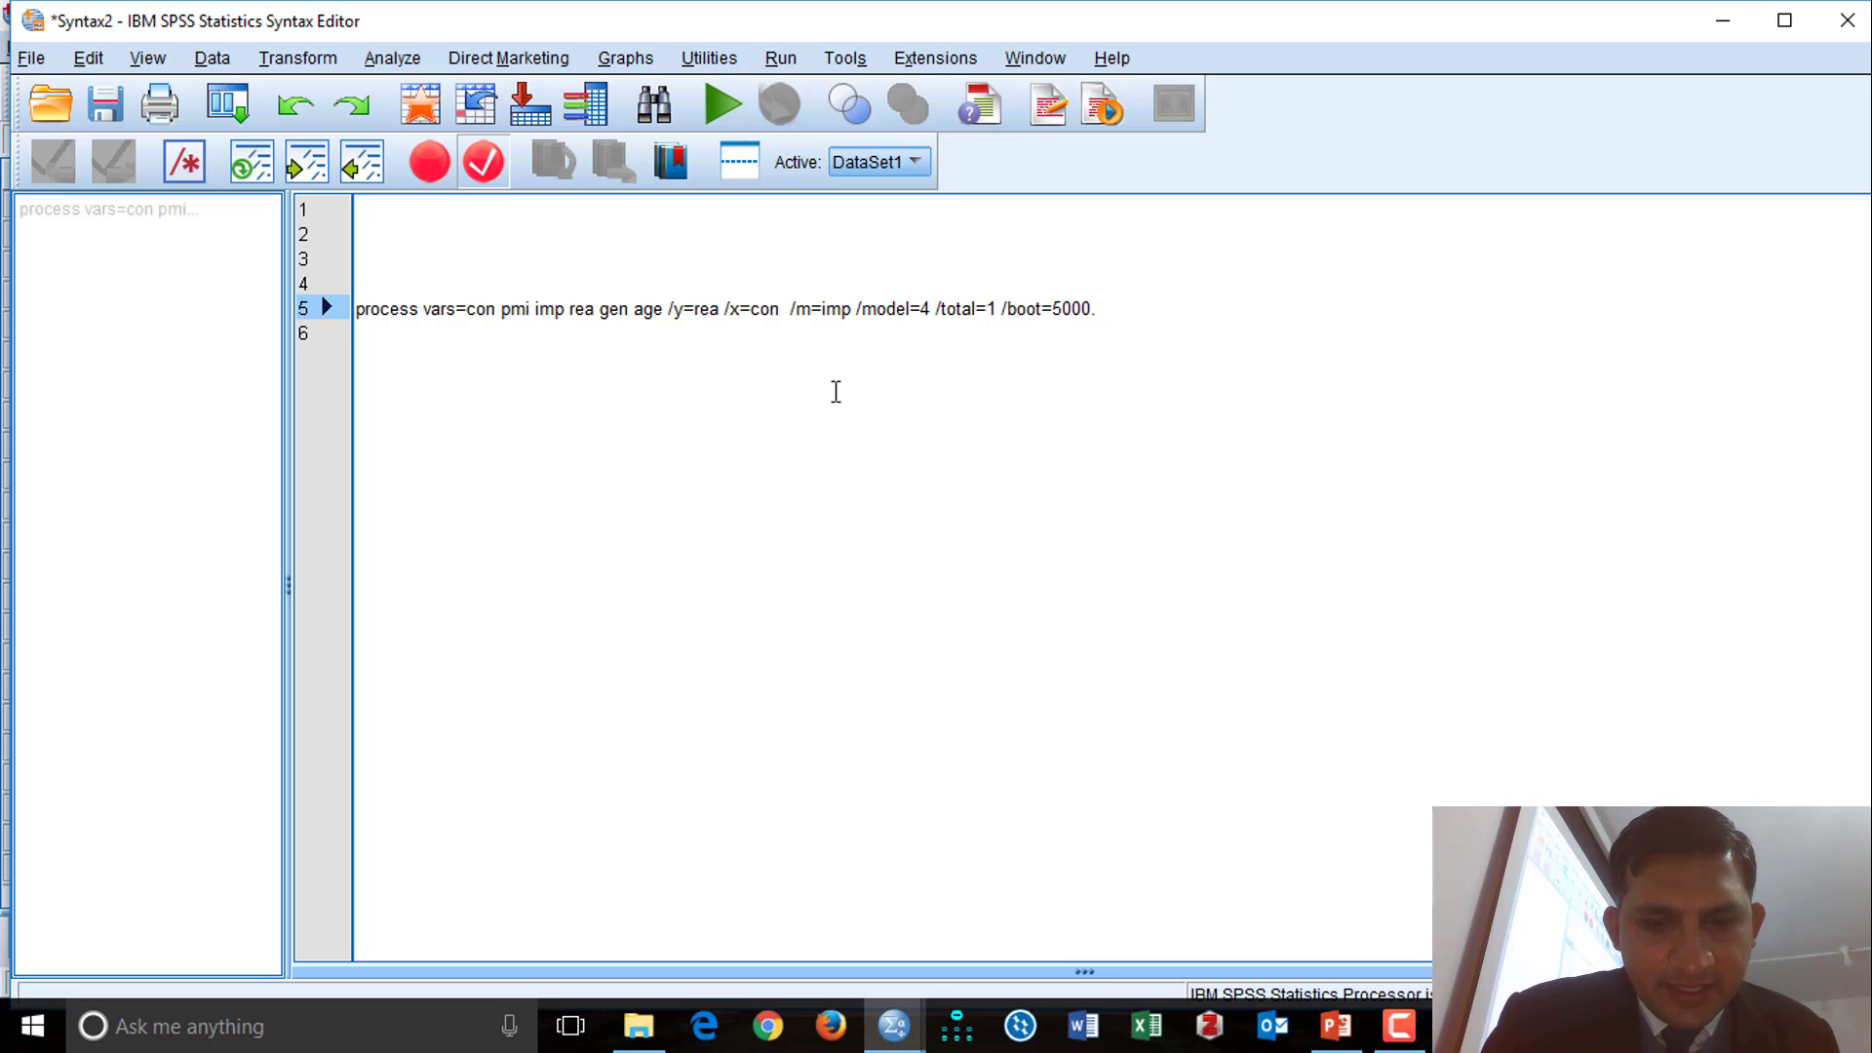
type("pmi")
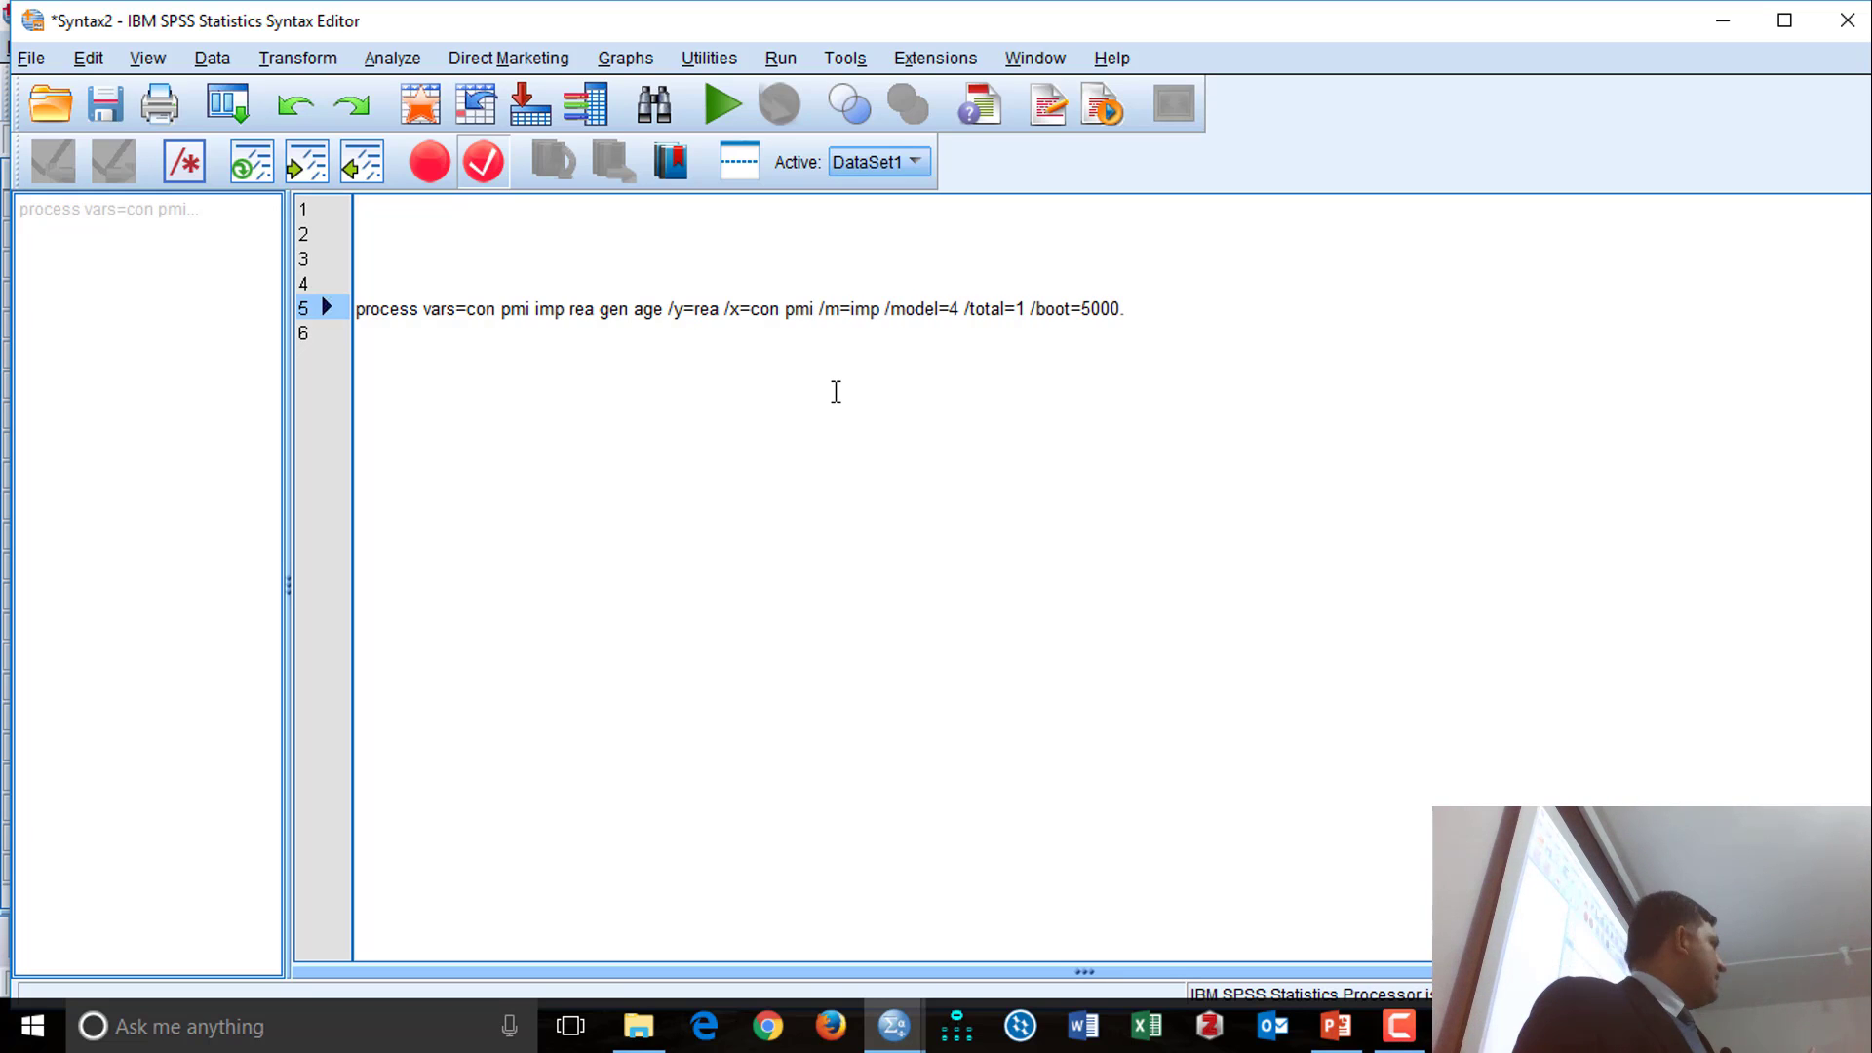
key("BackSpace")
key("BackSpace")
key("BackSpace")
key("BackSpace")
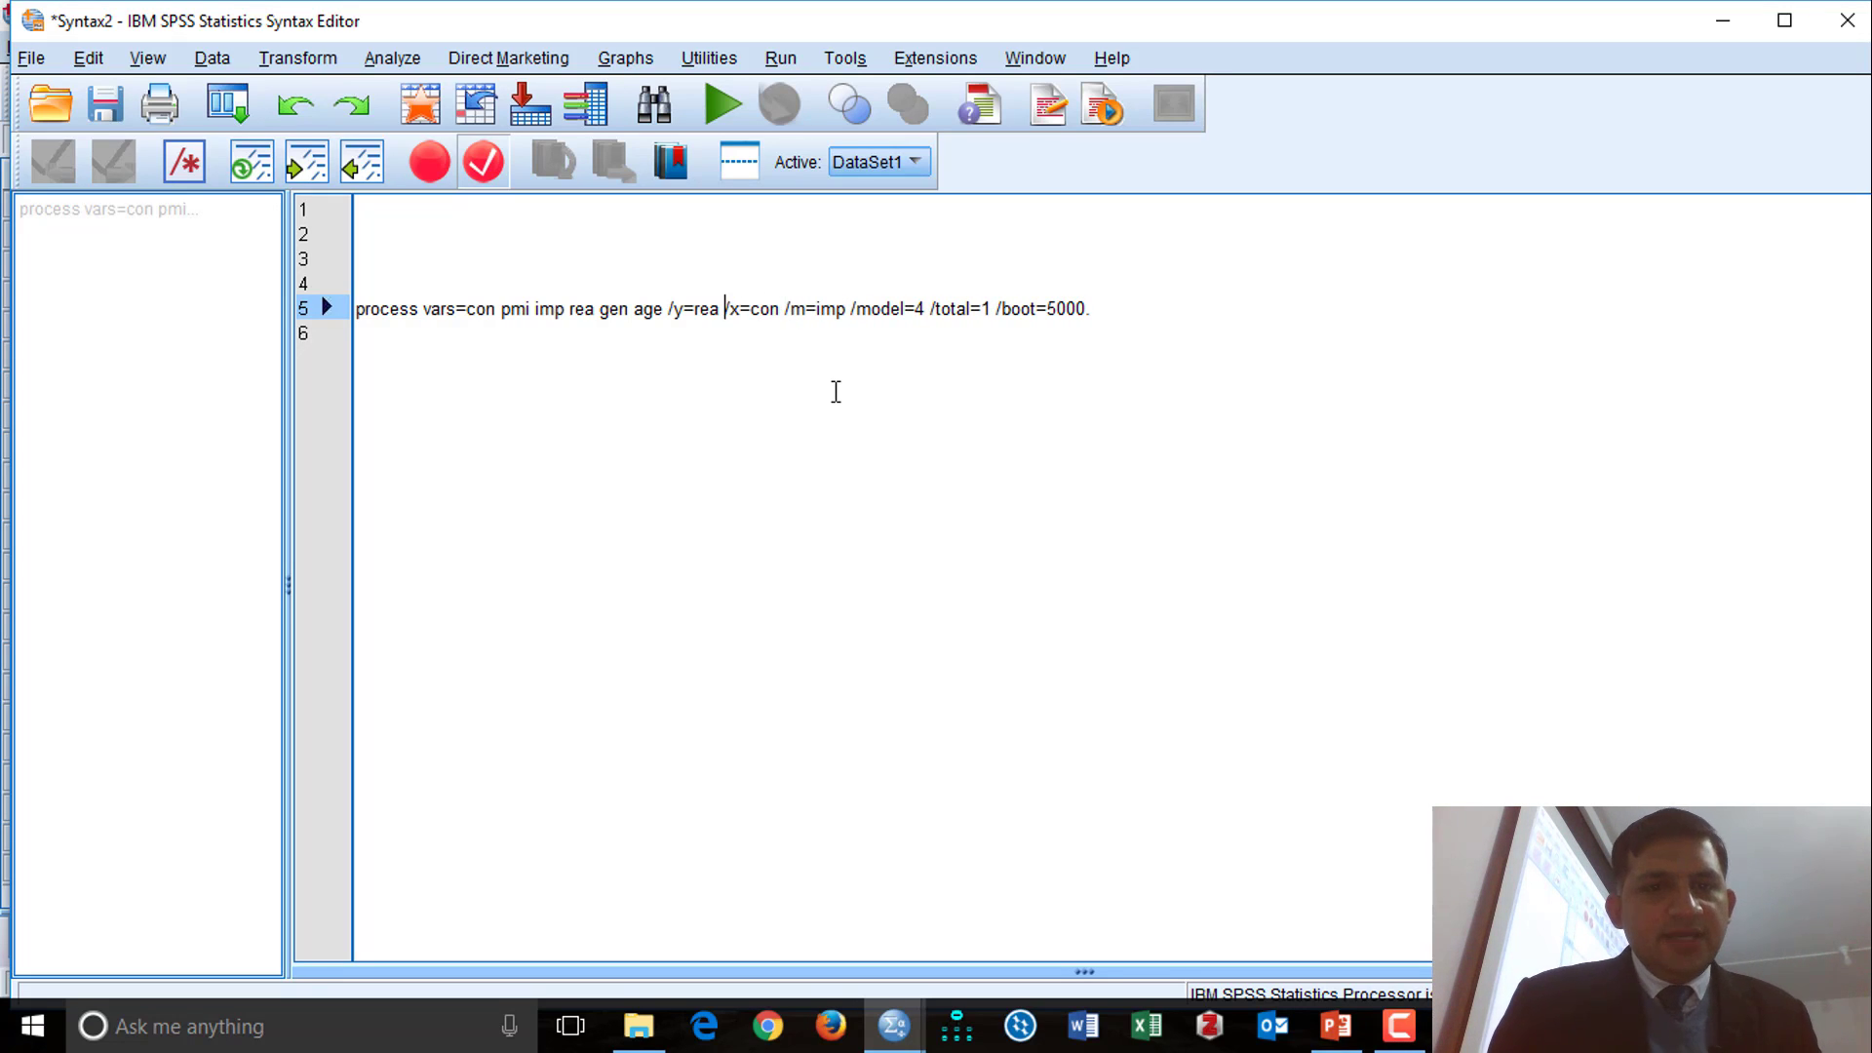
Step: Add pmi as a second outcome after /y=rea and try to run the whole model 4 syntax
type("pmi")
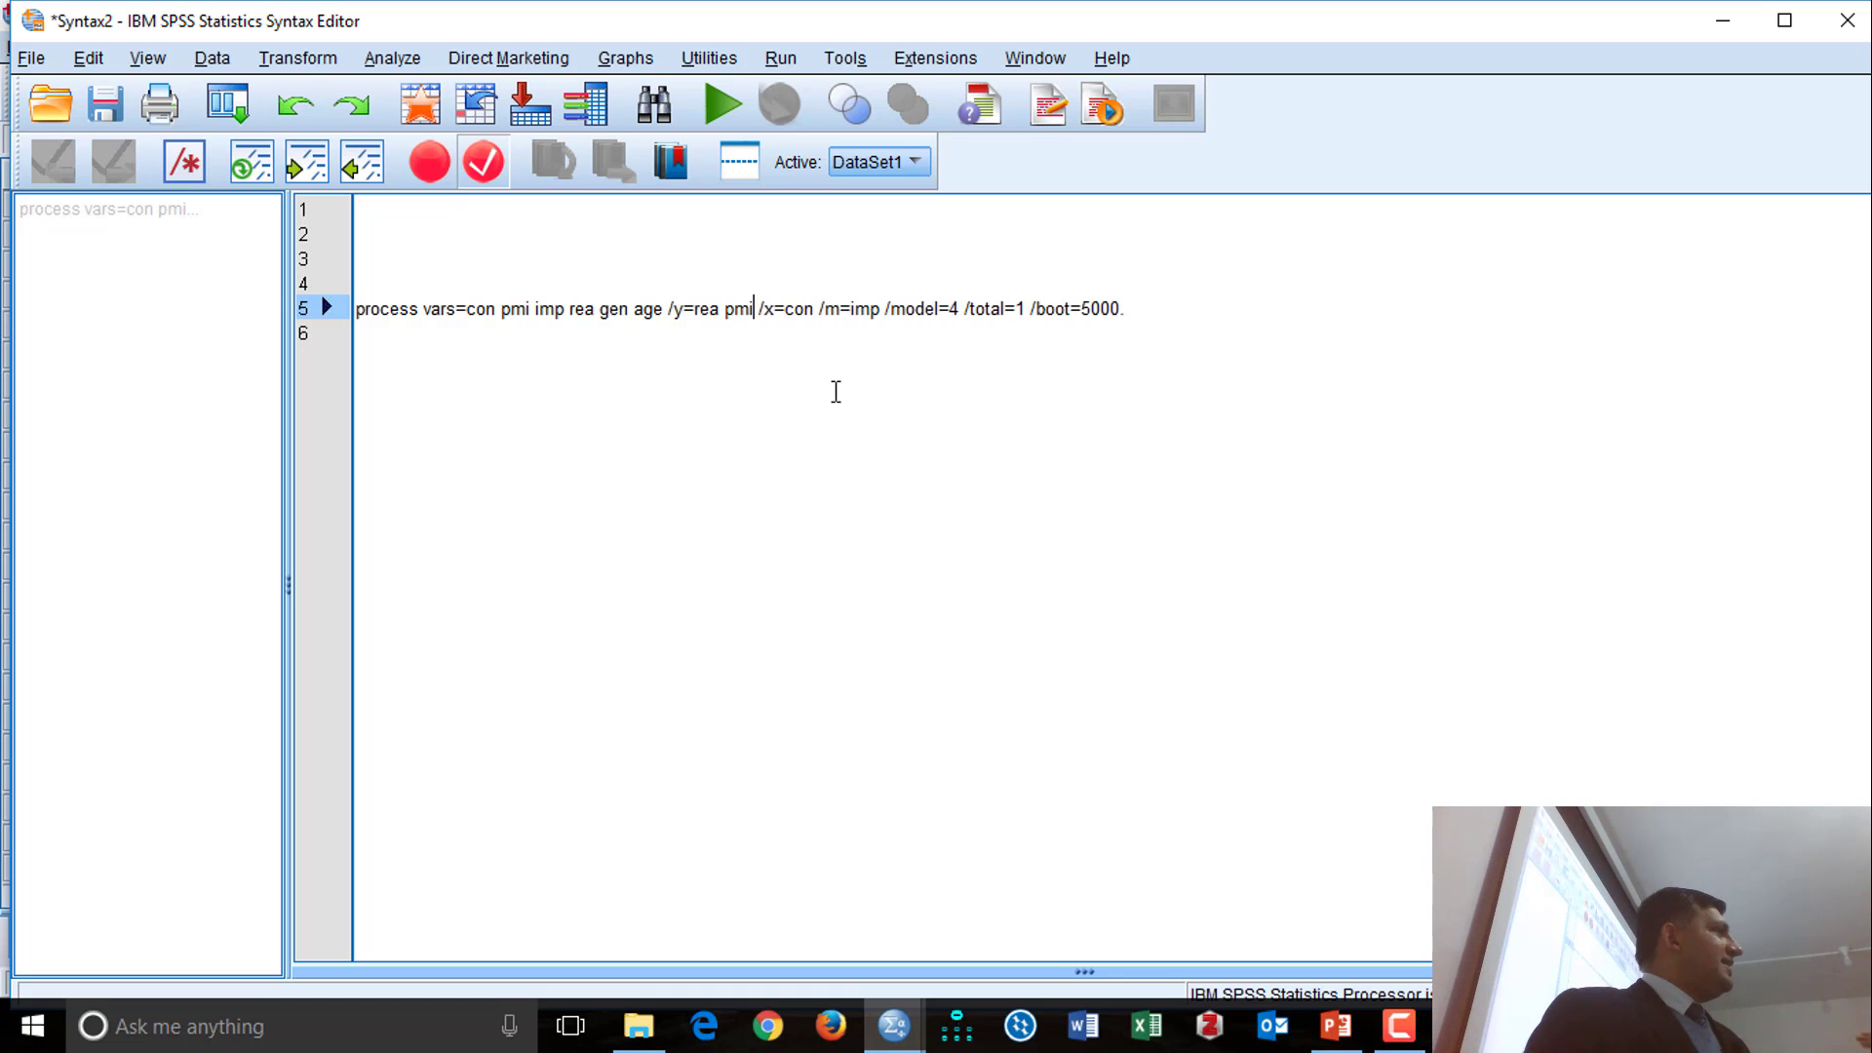
key("ctrl+a")
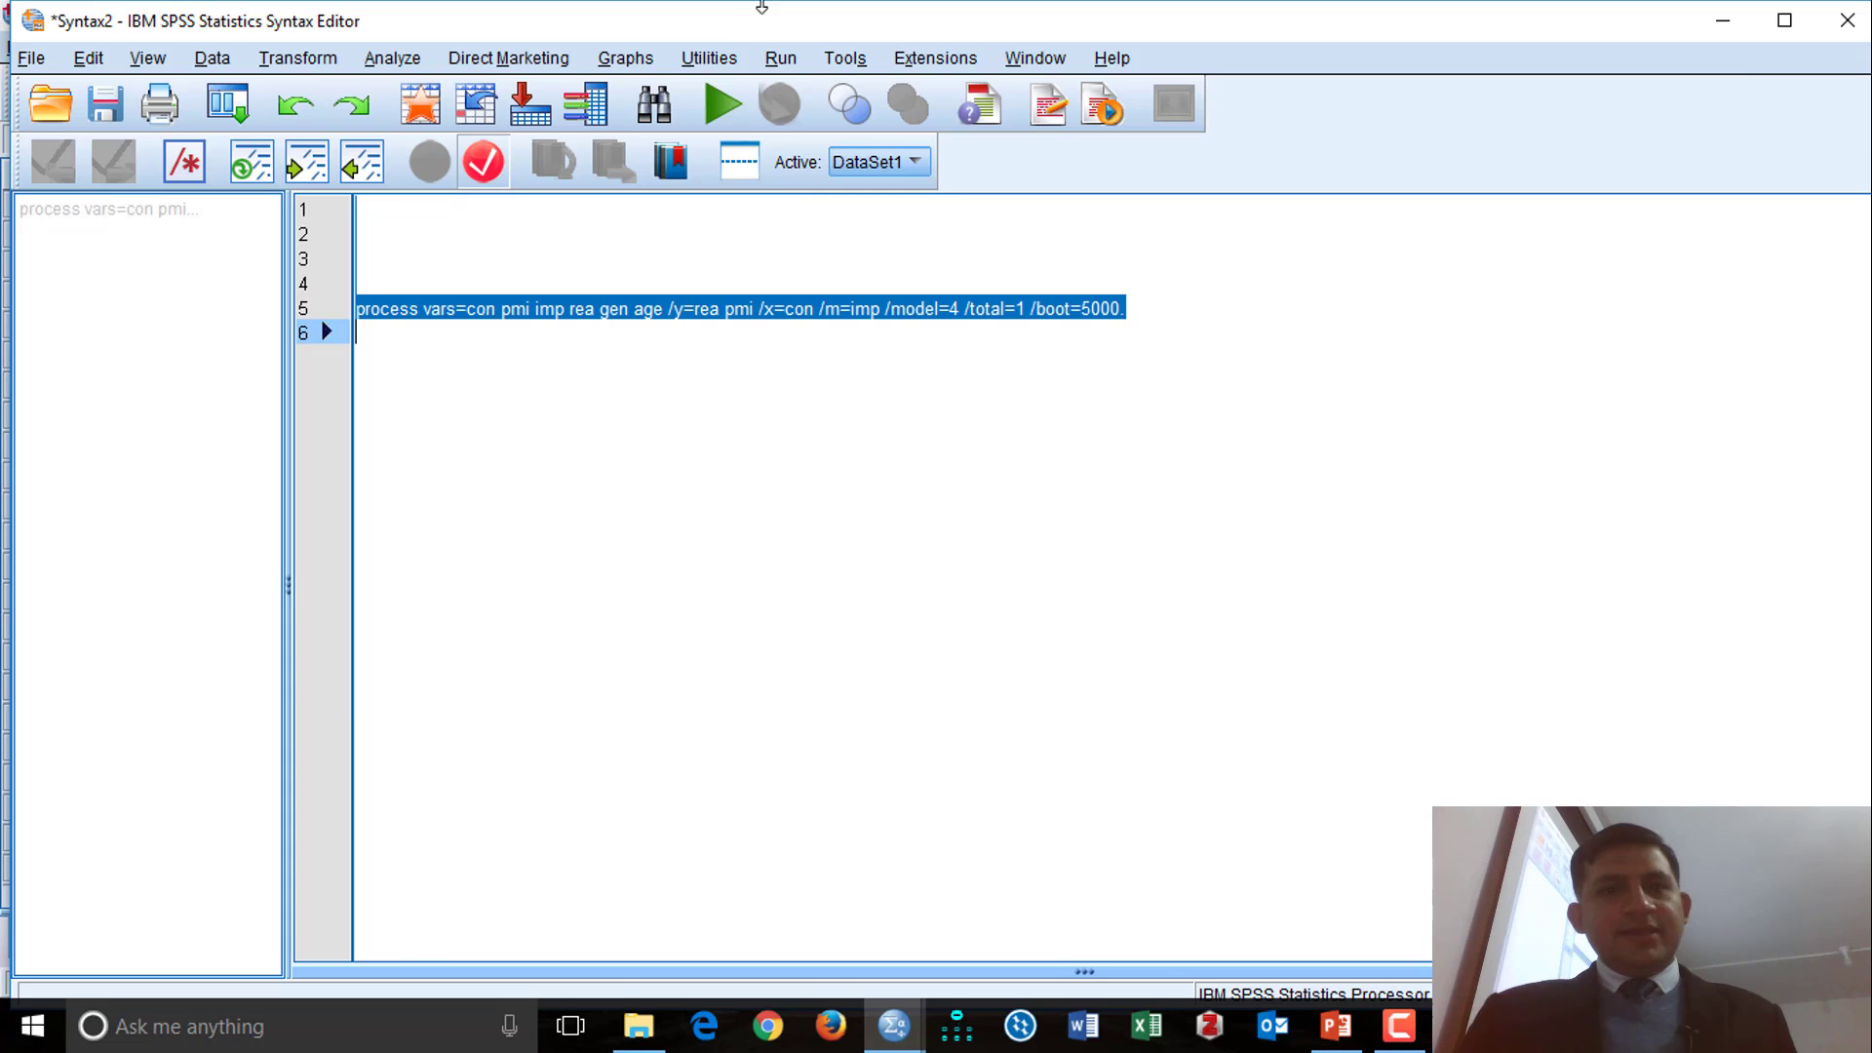
left_click(724, 90)
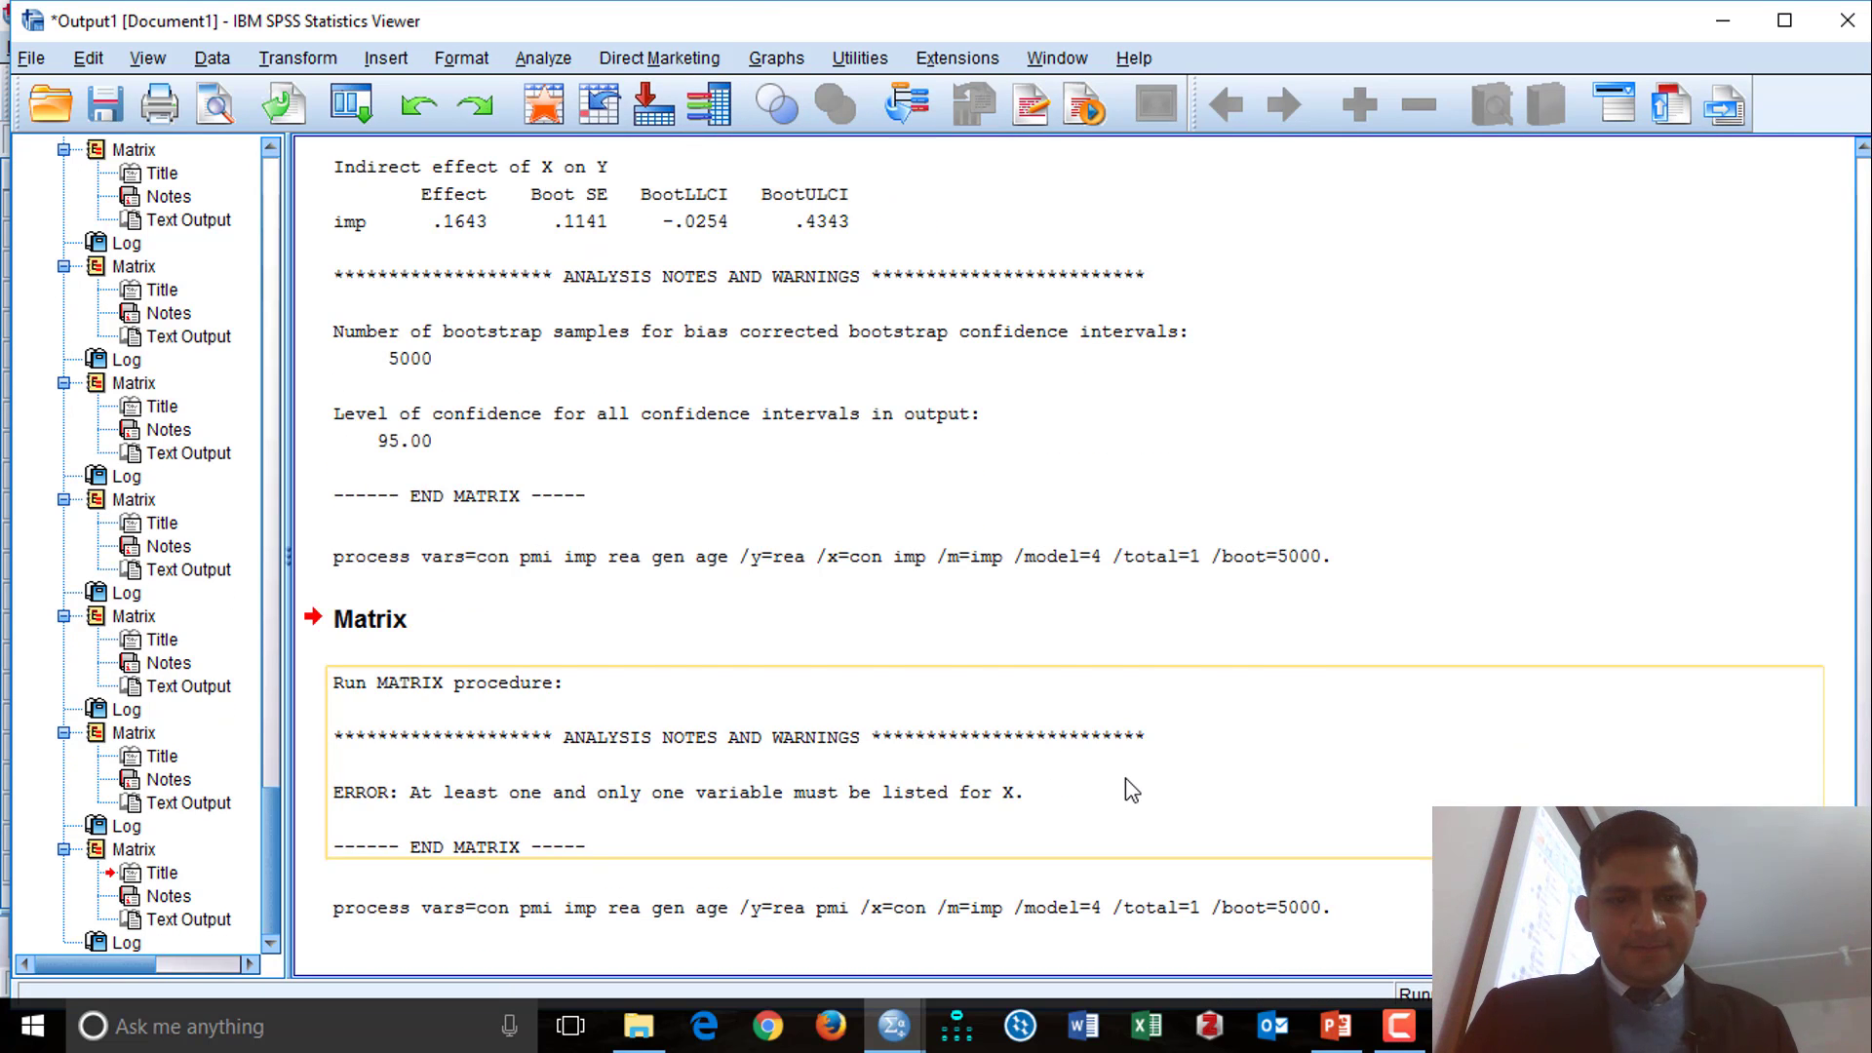
left_click_drag(1125, 778, 1120, 781)
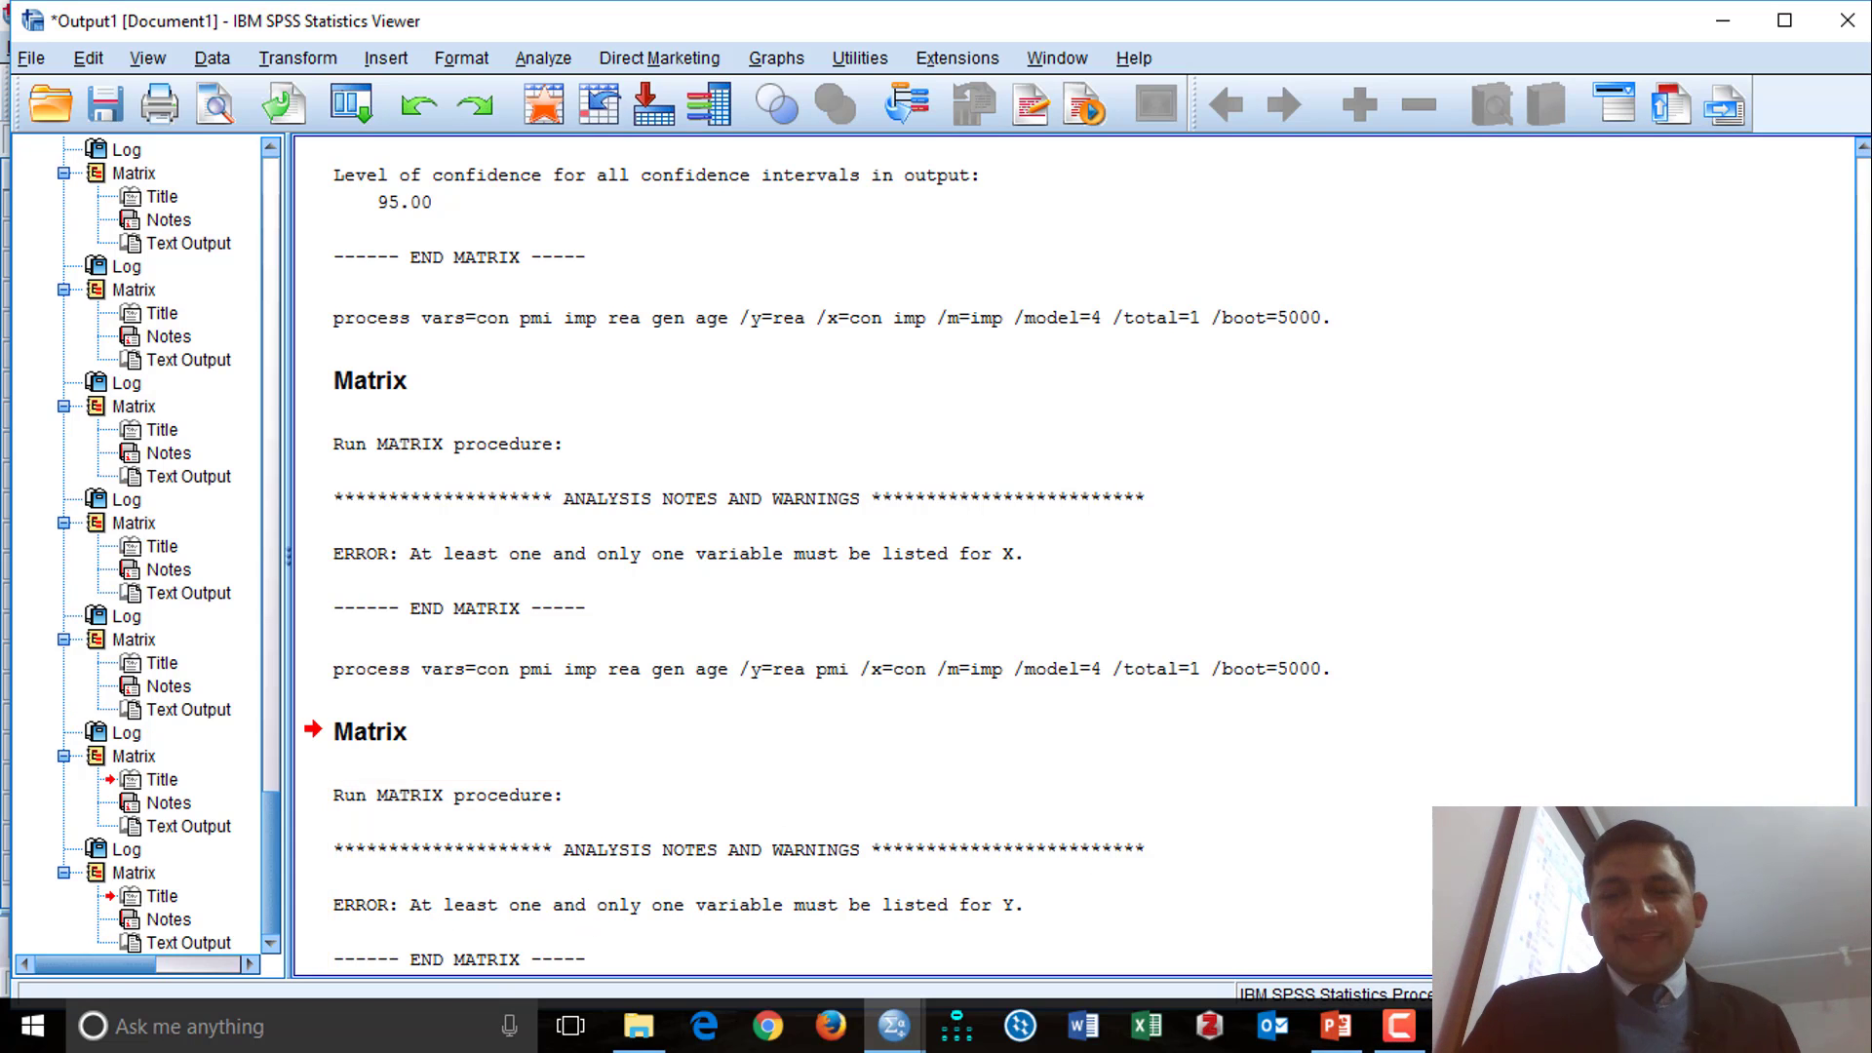
Step: Remove pmi from the Y subcommand in the syntax, leaving rea as the only outcome
left_click(903, 1020)
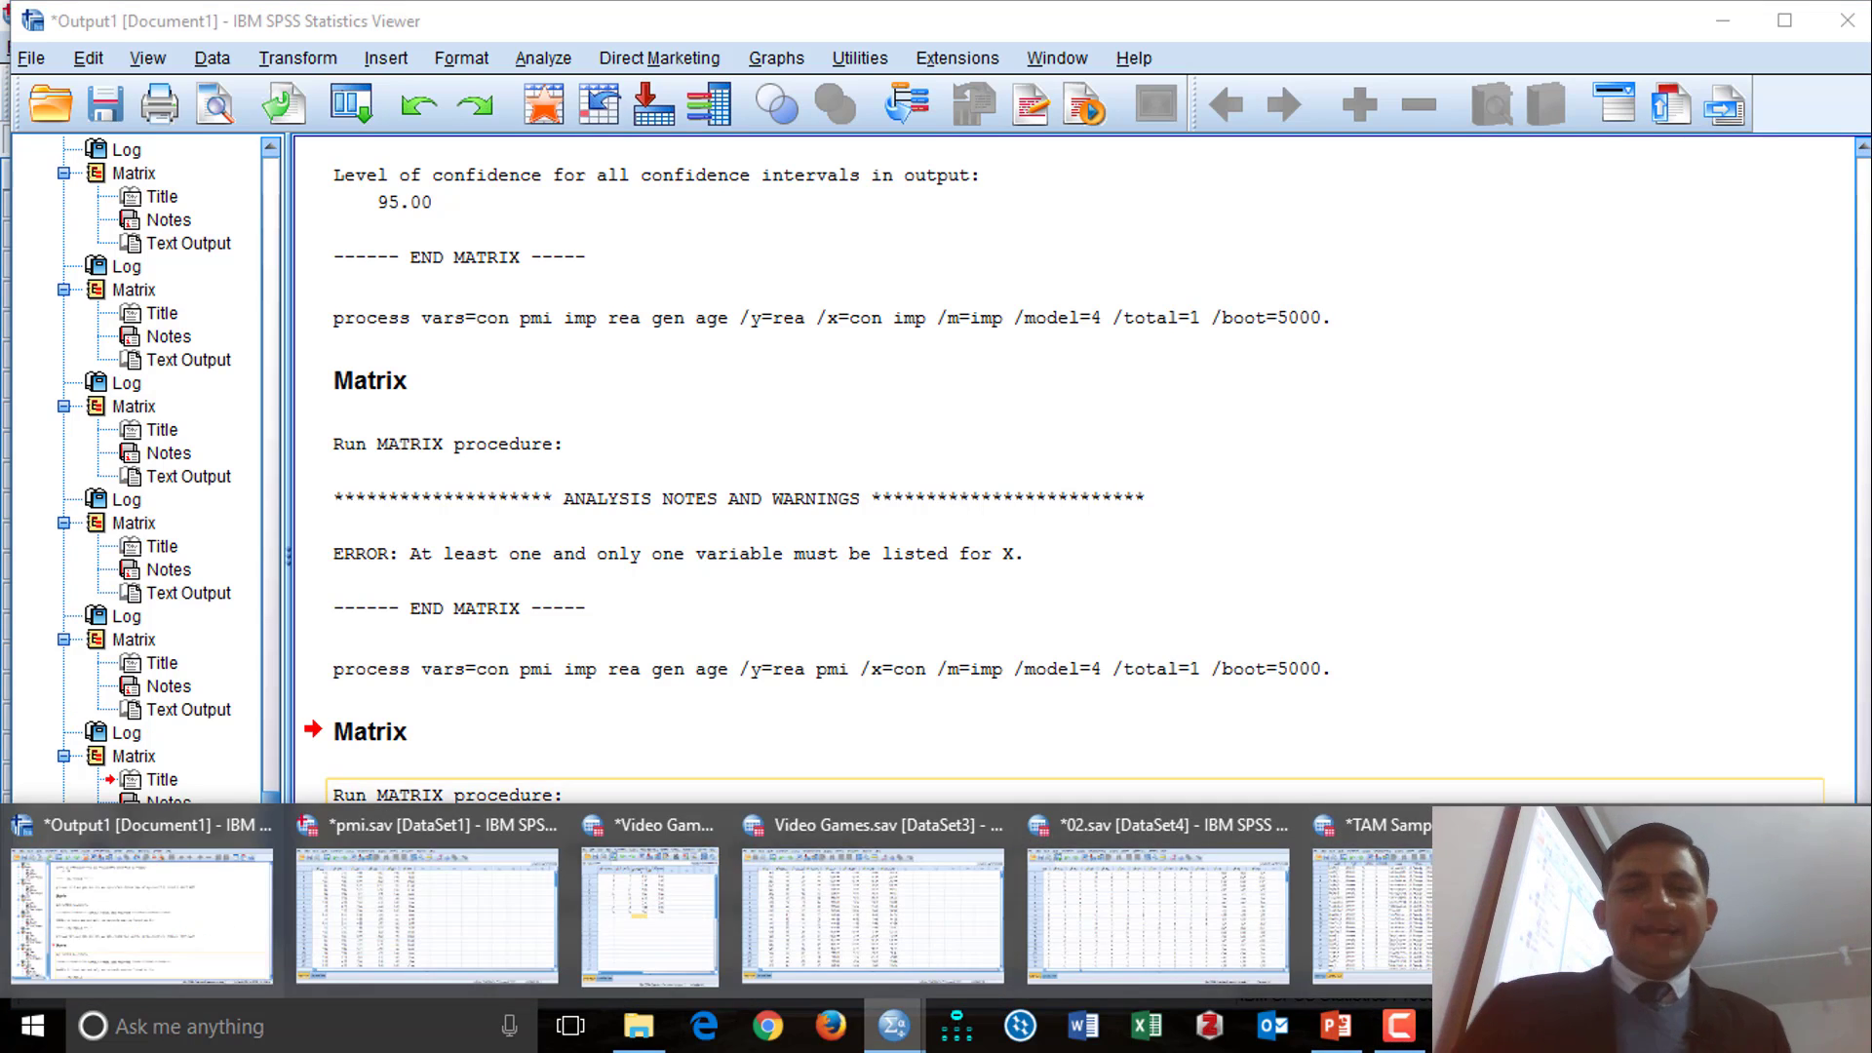
left_click(1701, 892)
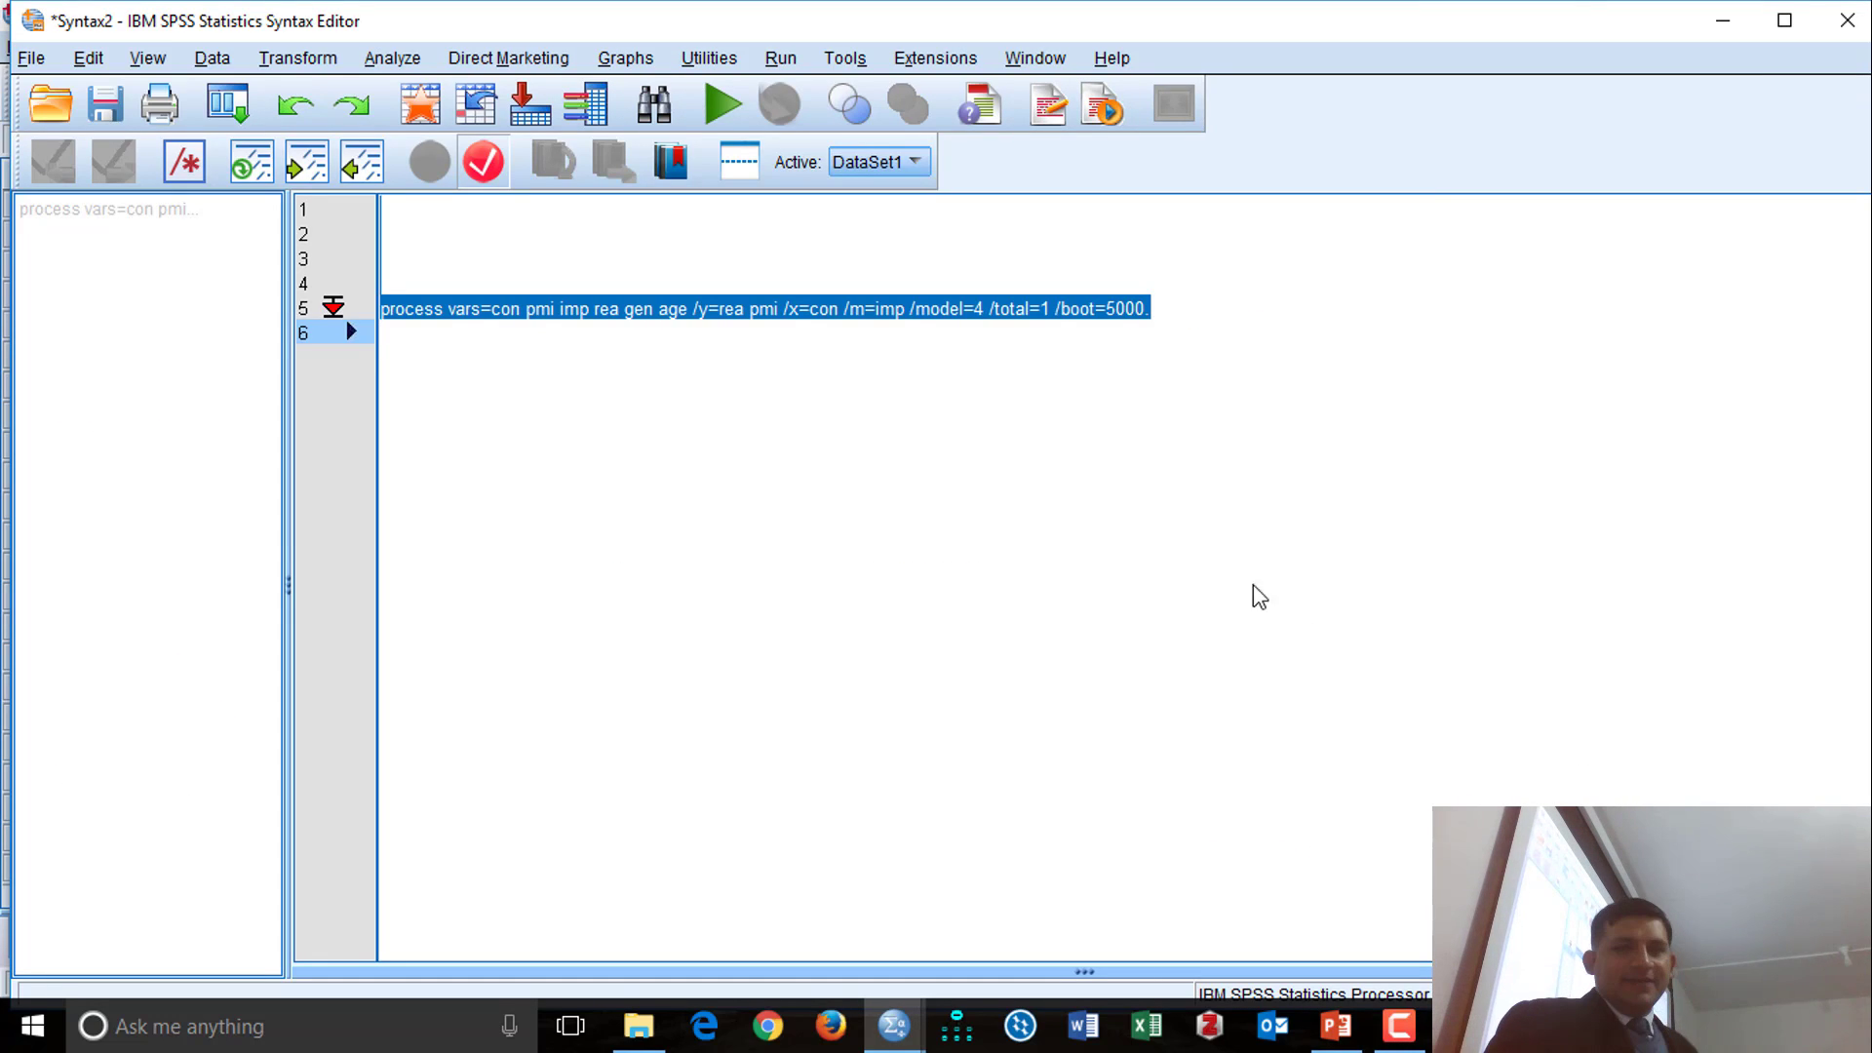
left_click(985, 326)
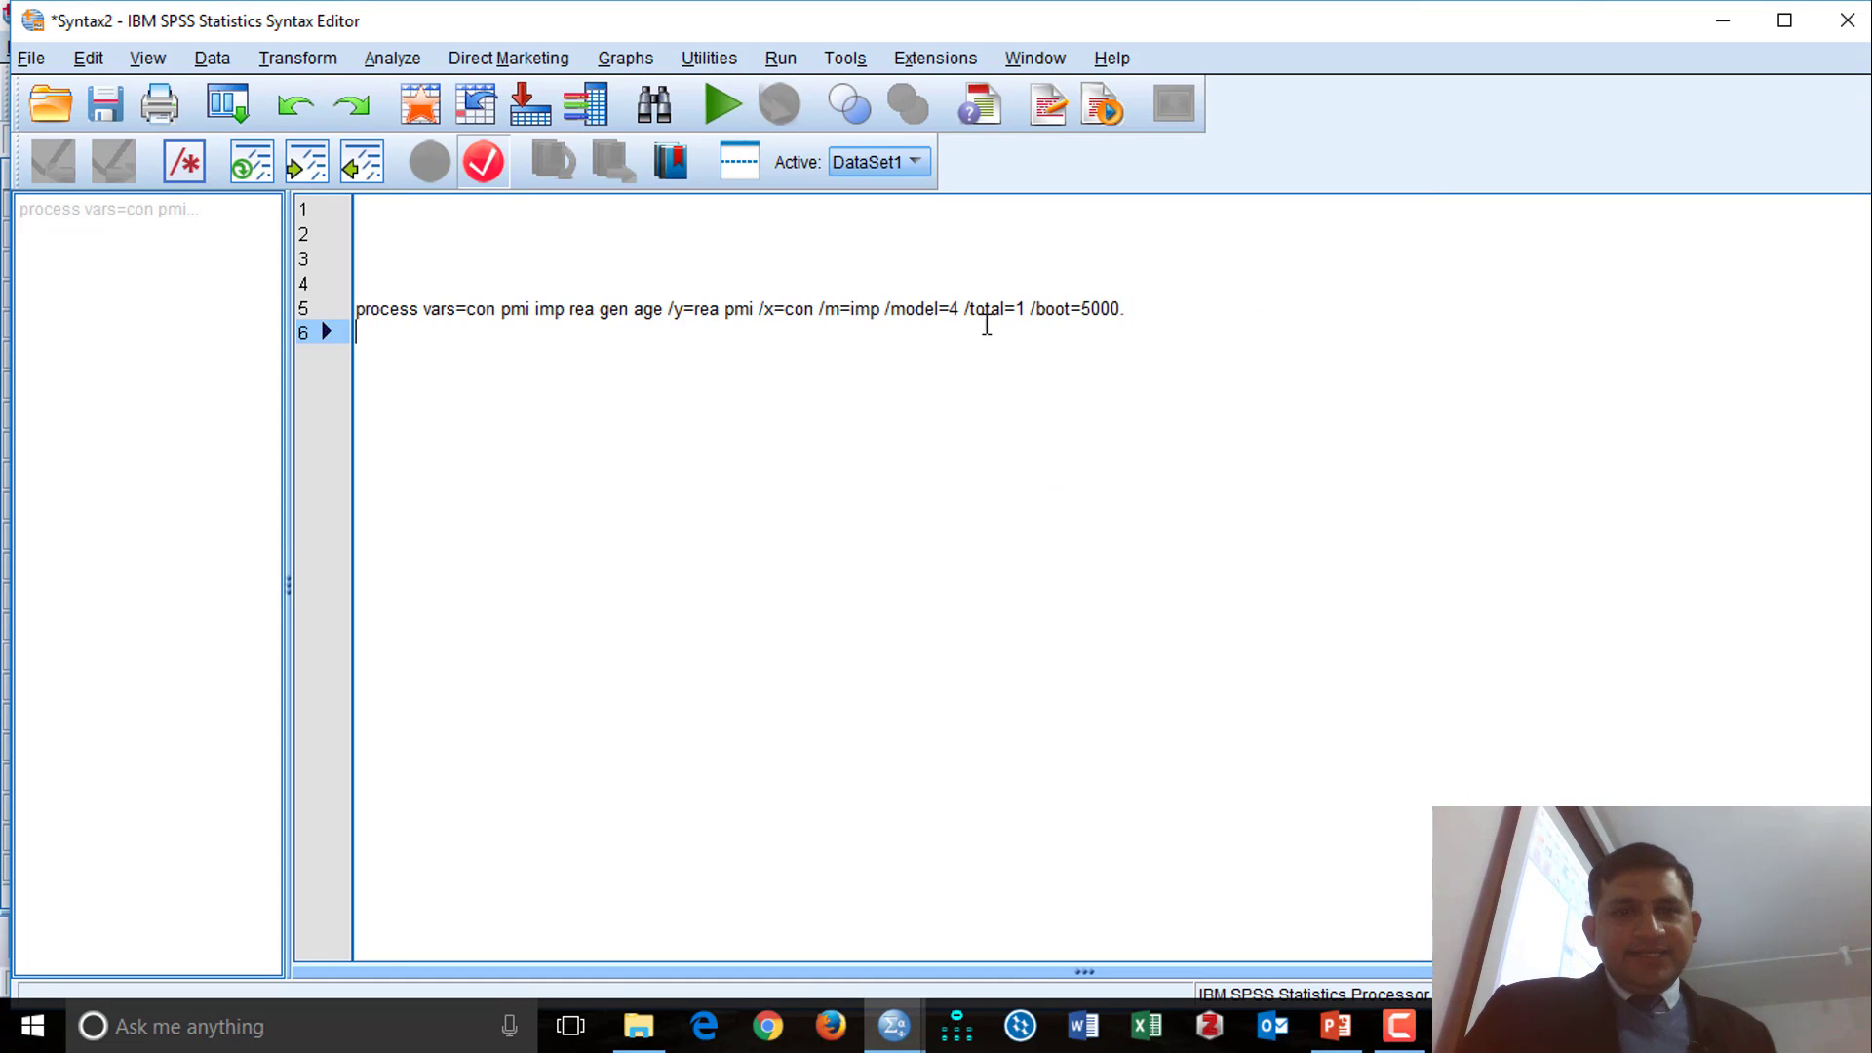
left_click(754, 310)
key("BackSpace")
key("BackSpace")
key("BackSpace")
key("BackSpace")
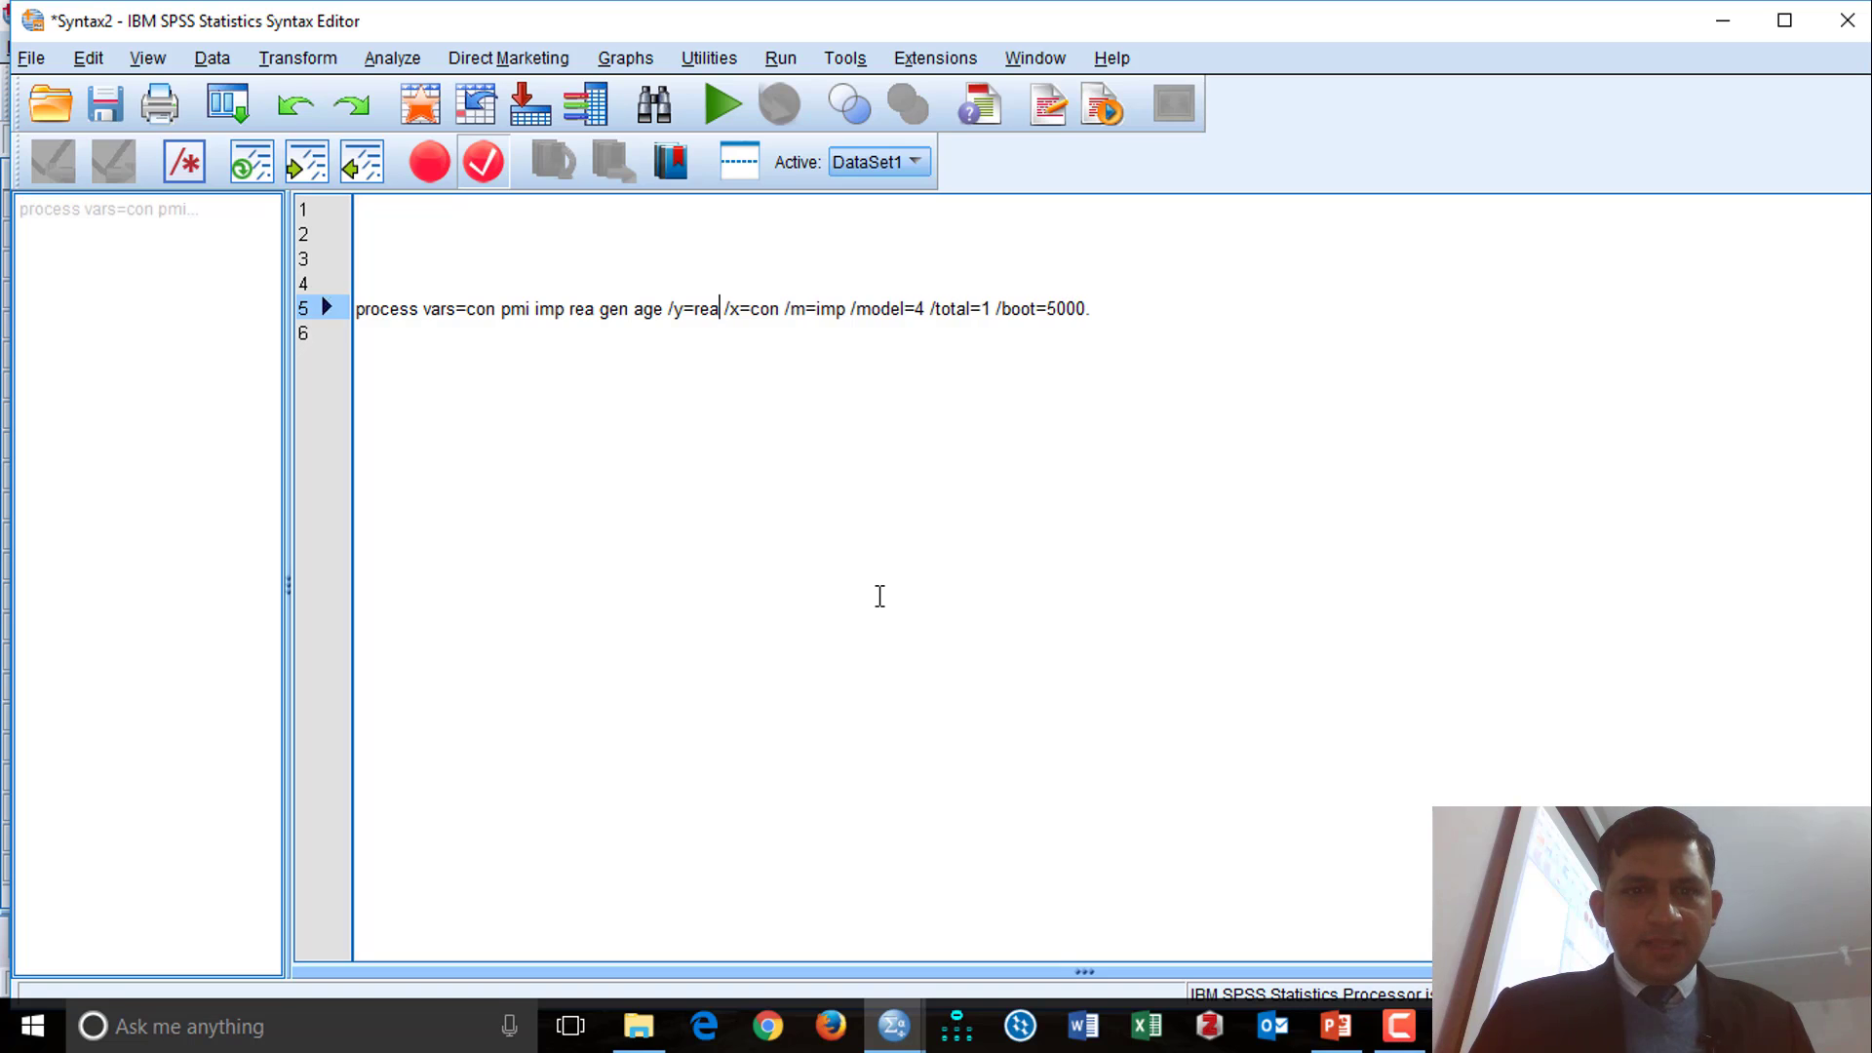
Step: Add pmi as a second mediator after /m=imp in the process command and run the whole syntax
key("Right")
key("Right")
key("Right")
key("Right")
key("Right")
key("Right")
key("Right")
key("Right")
key("Right")
key("Right")
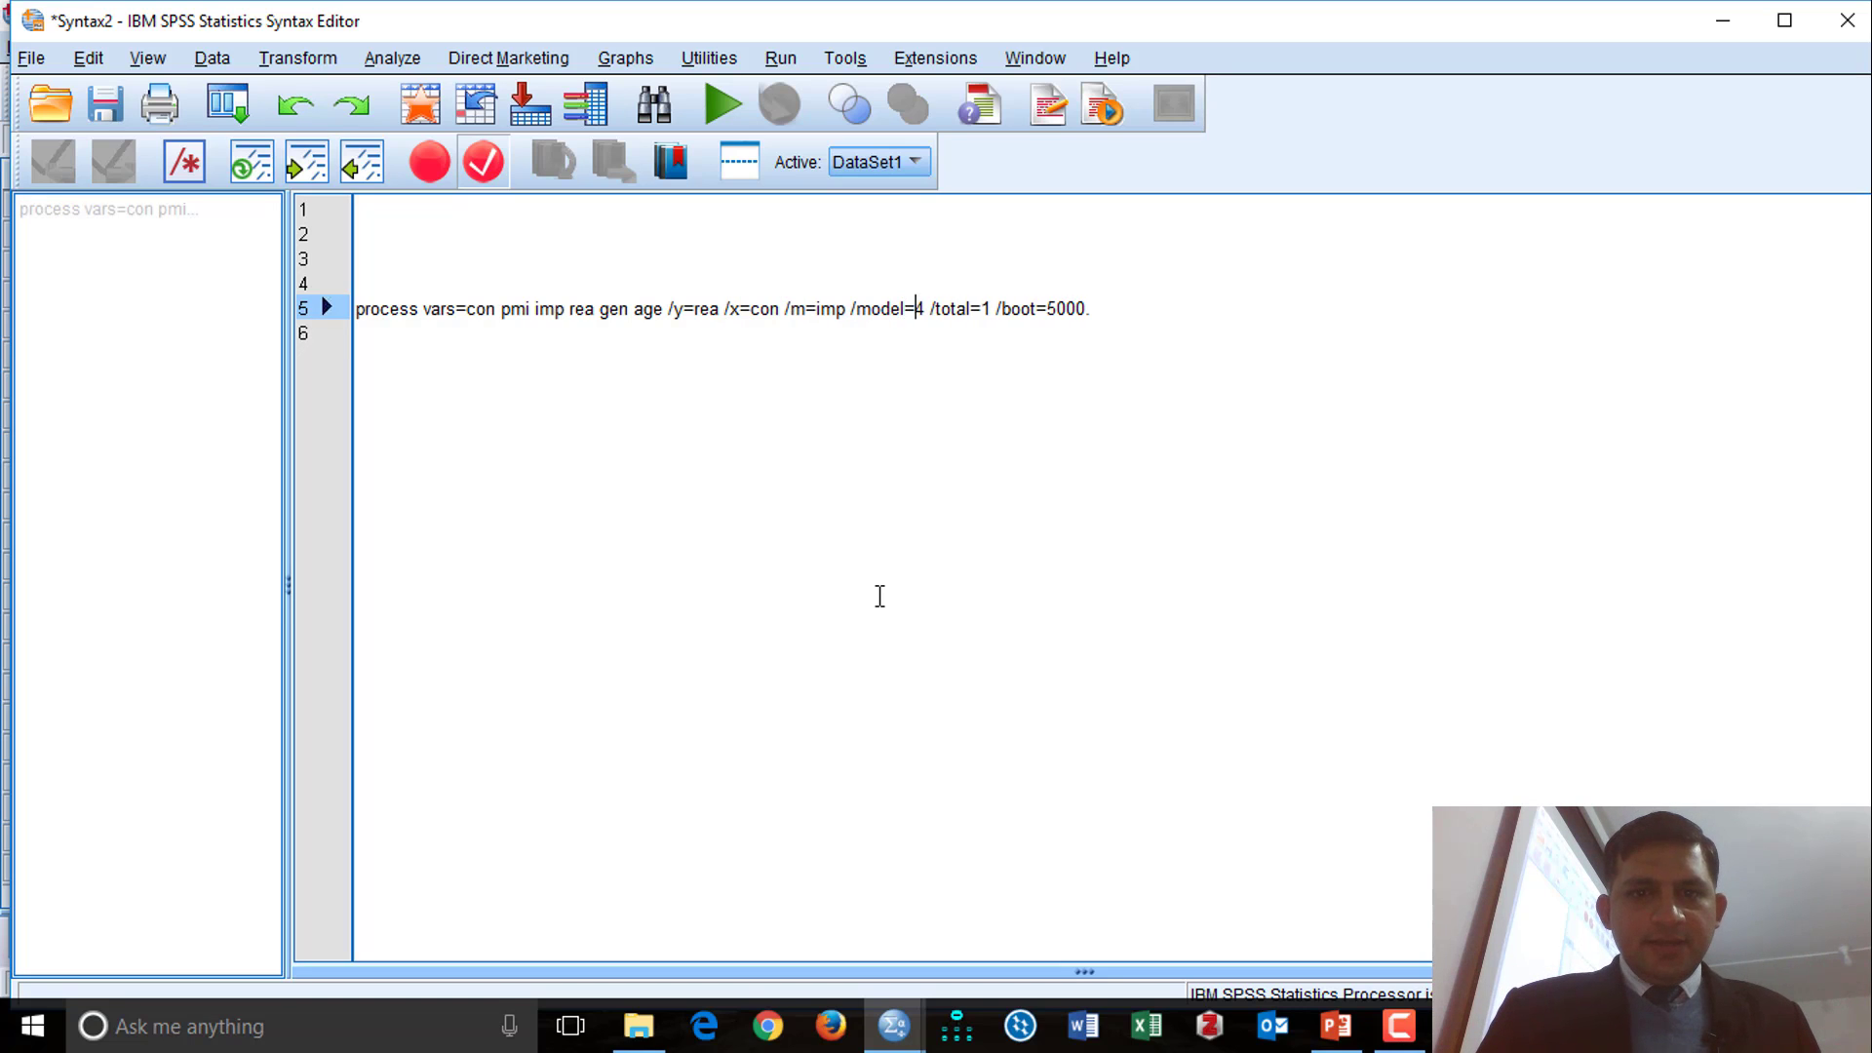
key("Left")
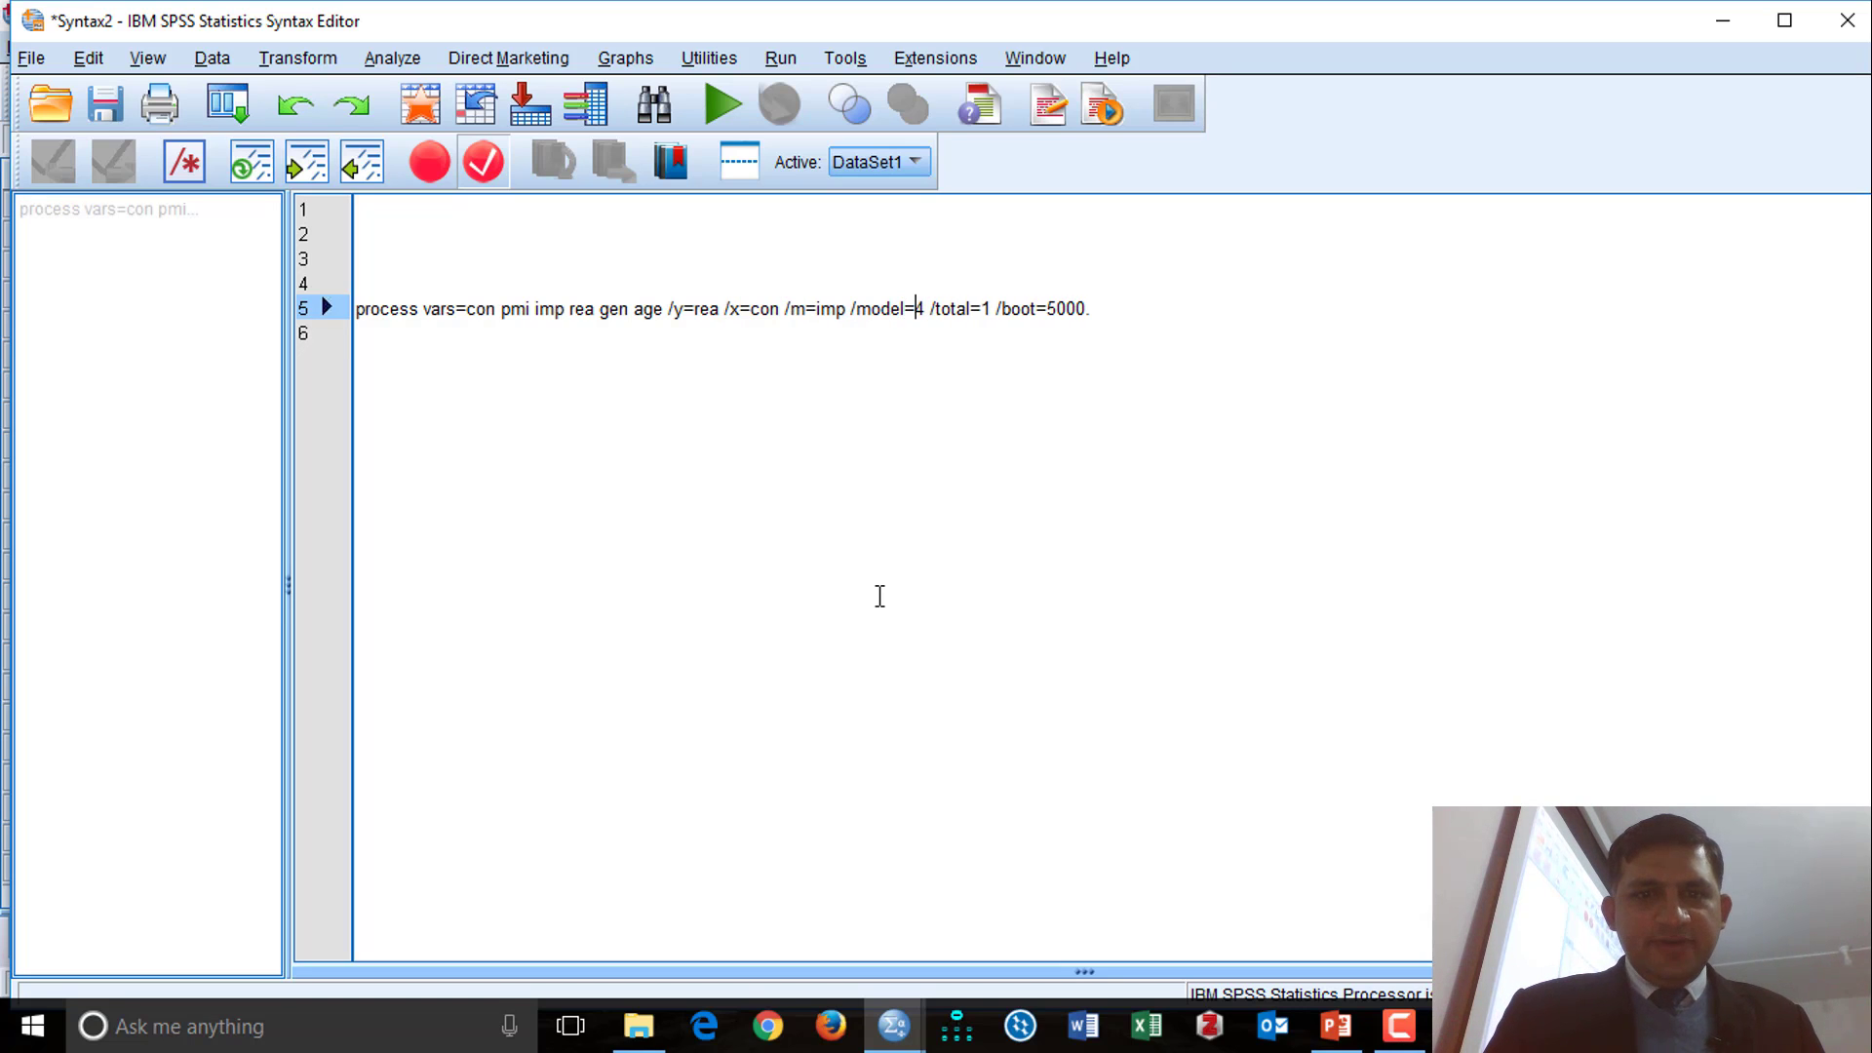
type("med")
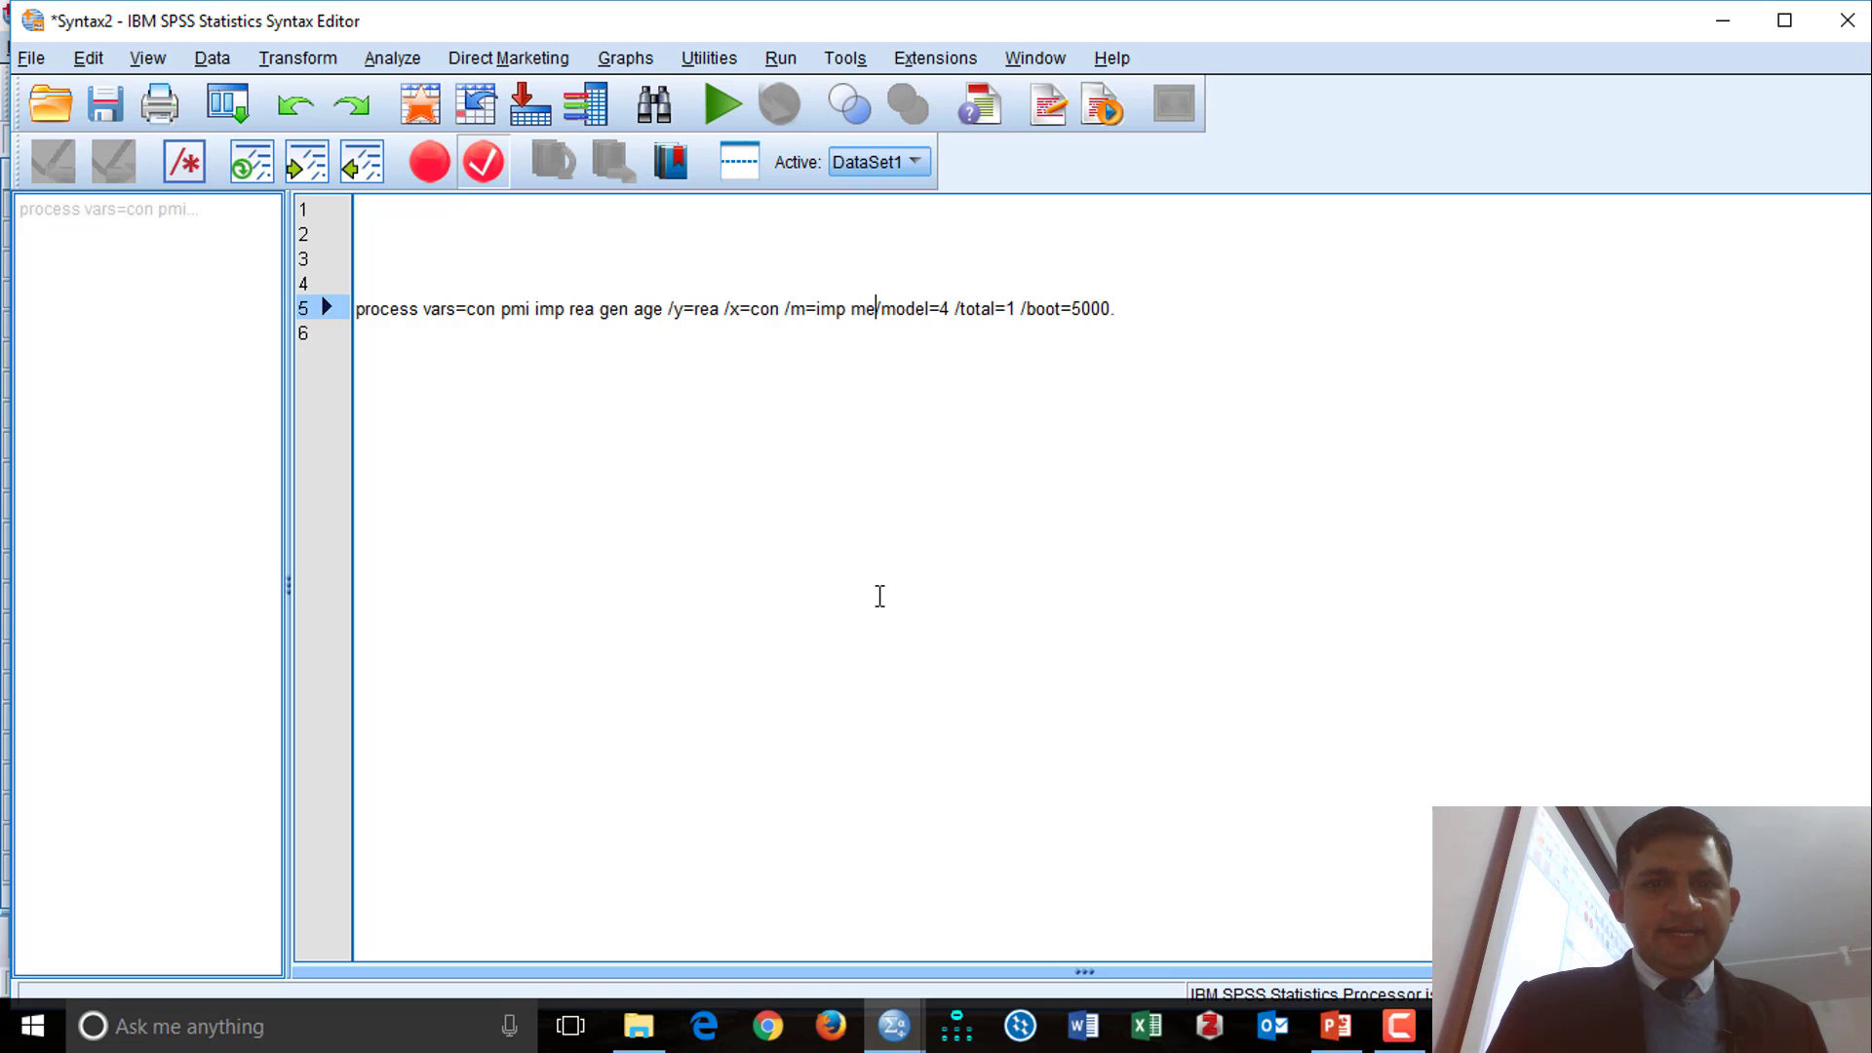
key("BackSpace")
key("BackSpace")
key("BackSpace")
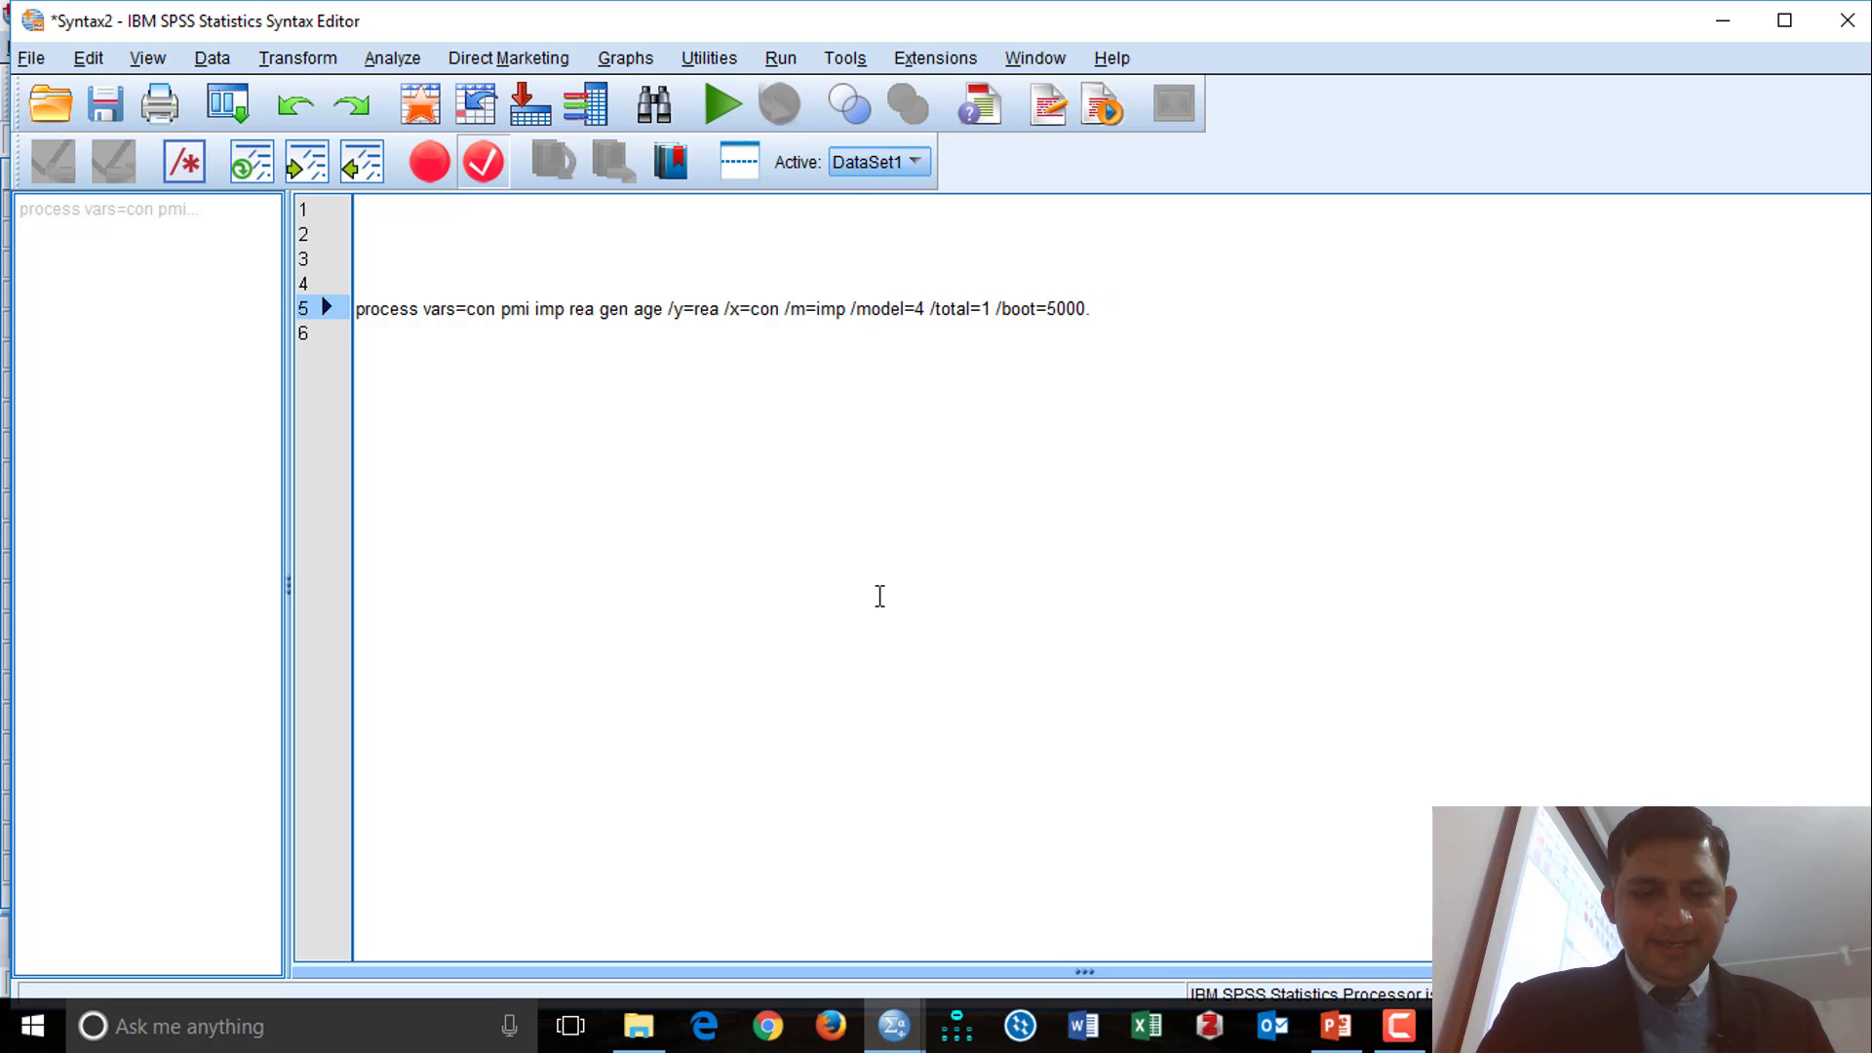
type("pmi")
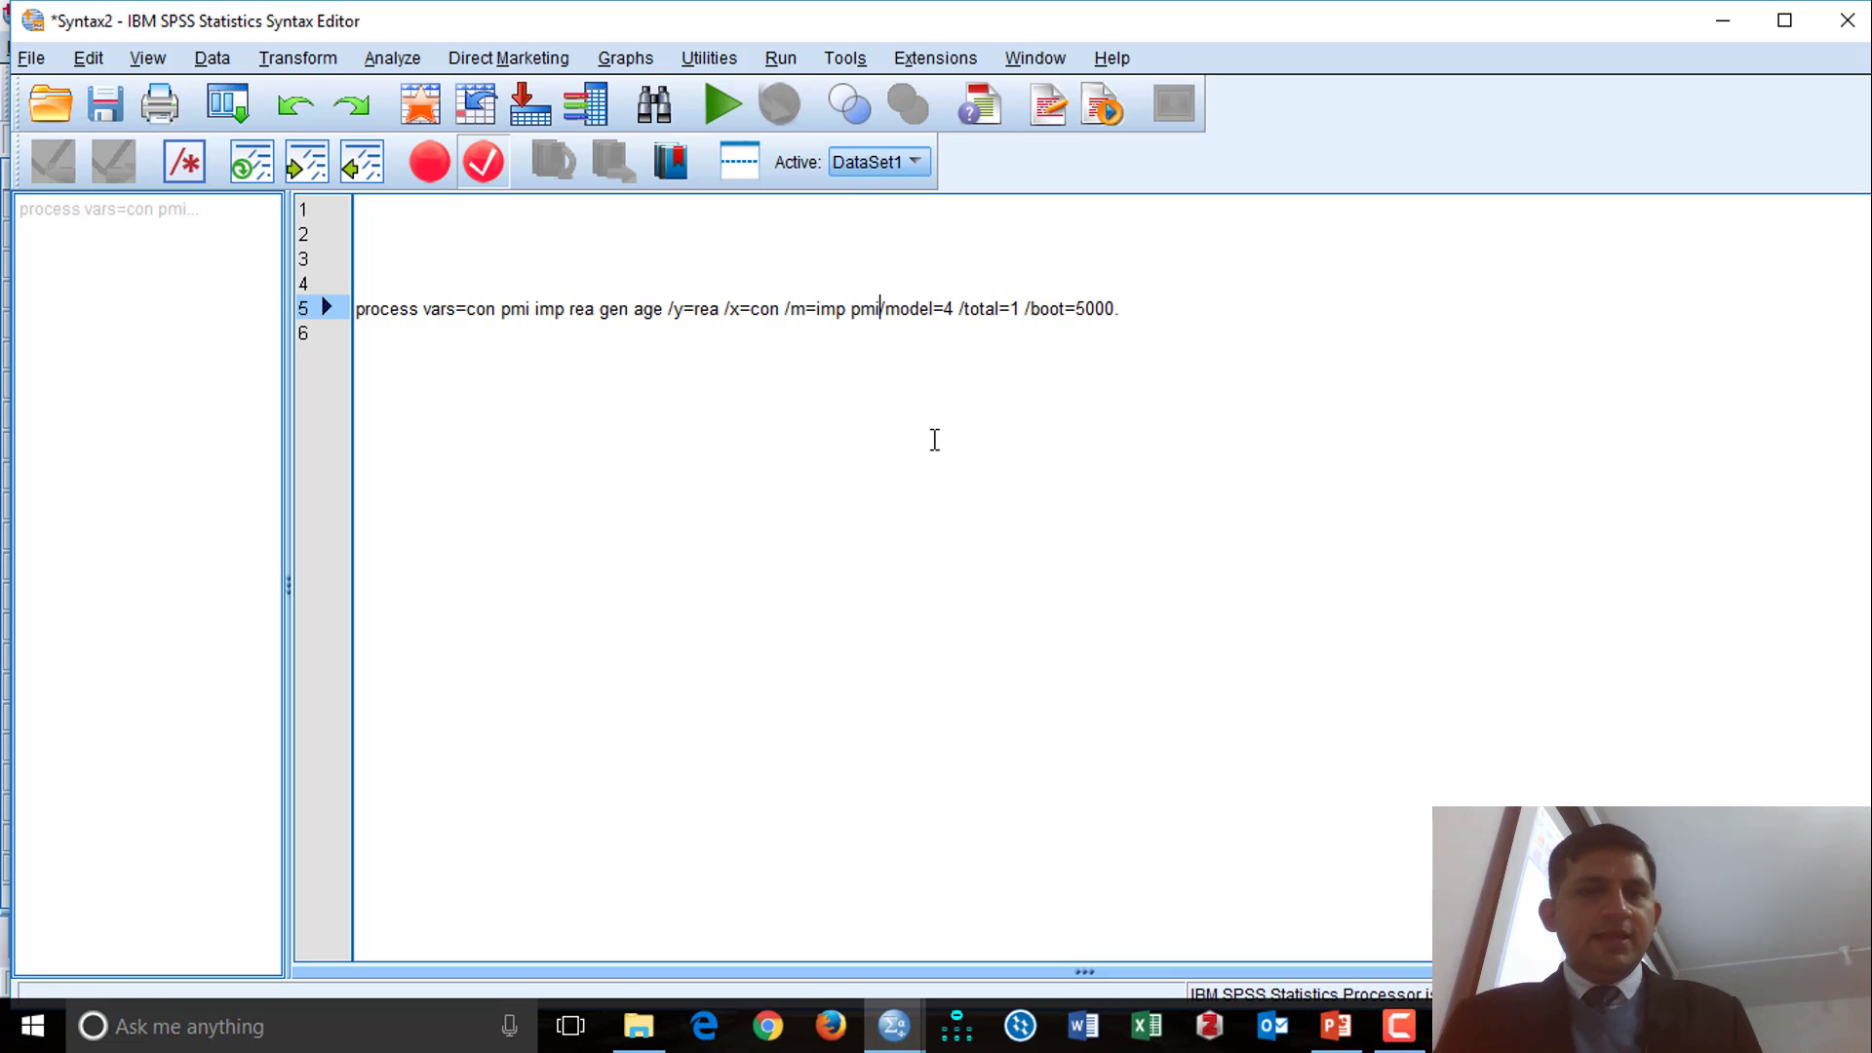
key("ctrl+a")
left_click(733, 86)
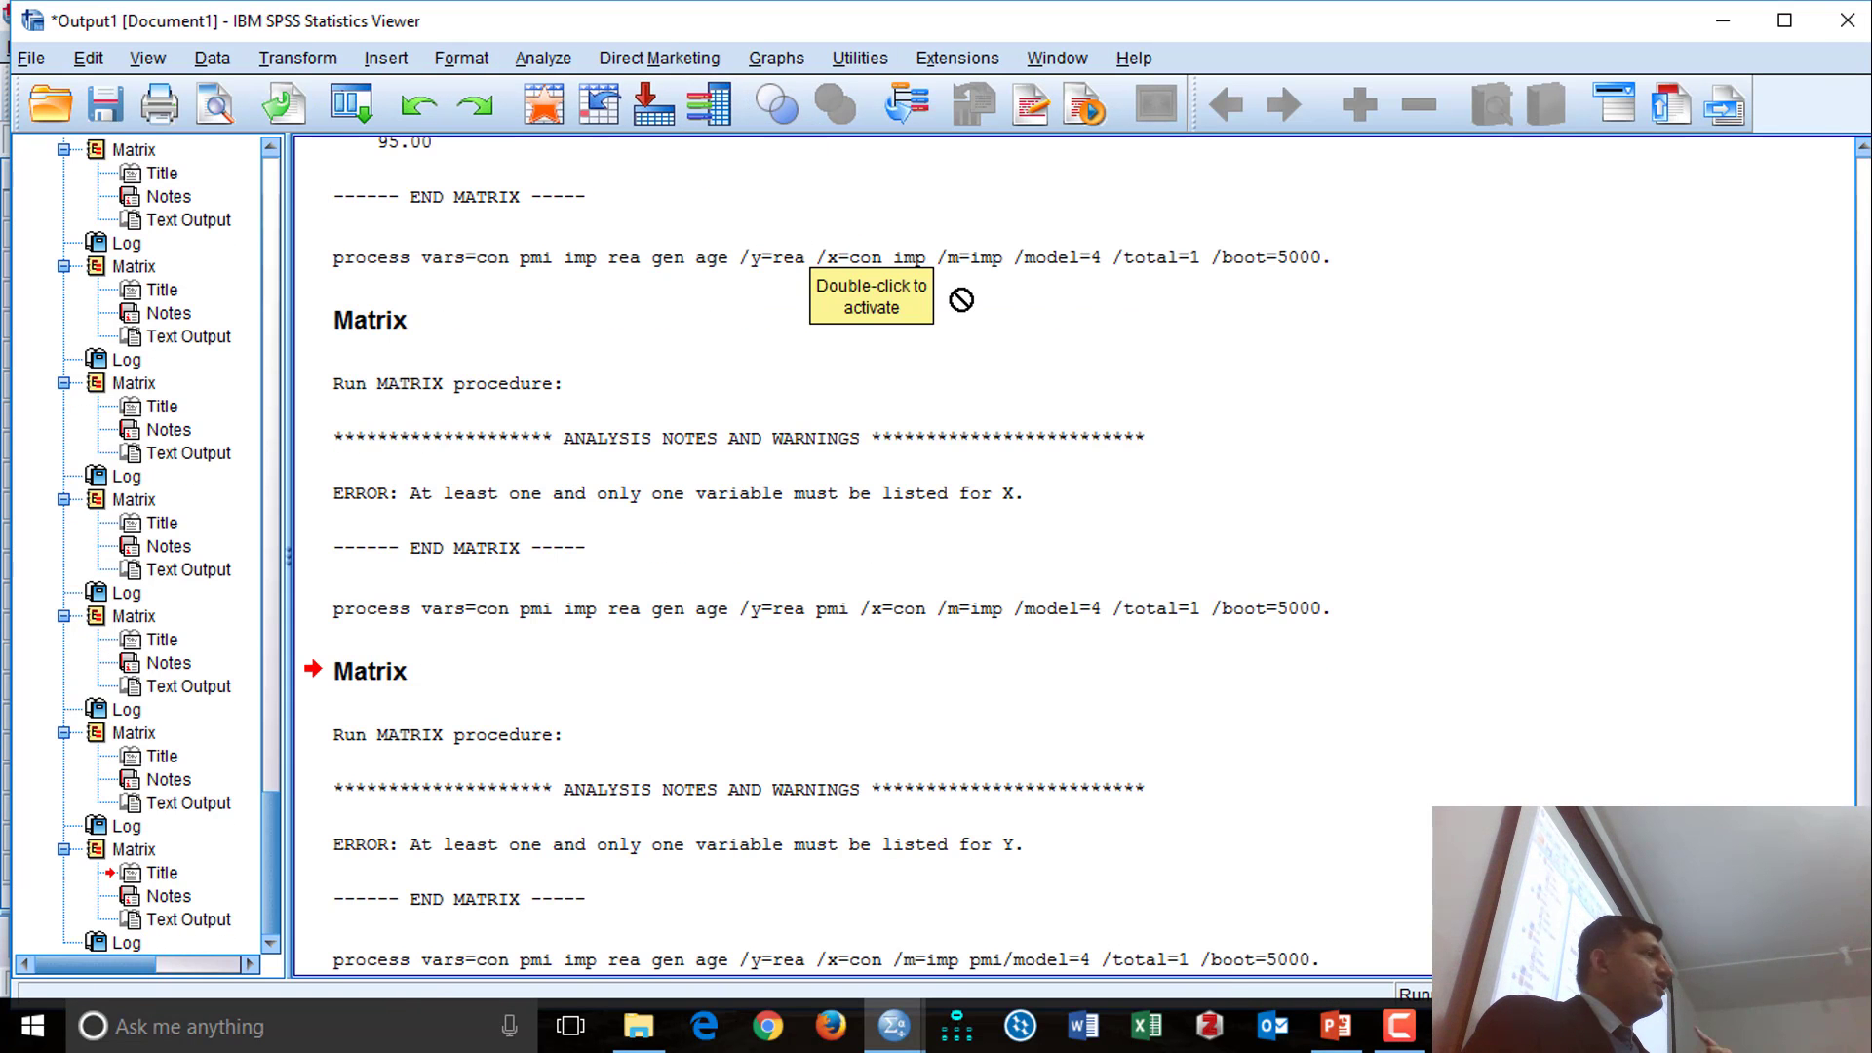
Step: Examine the two-mediator output, including the rea outcome model, the total effect model and the indirect effects through imp and pmi
scroll(1155, 357, "down", 1)
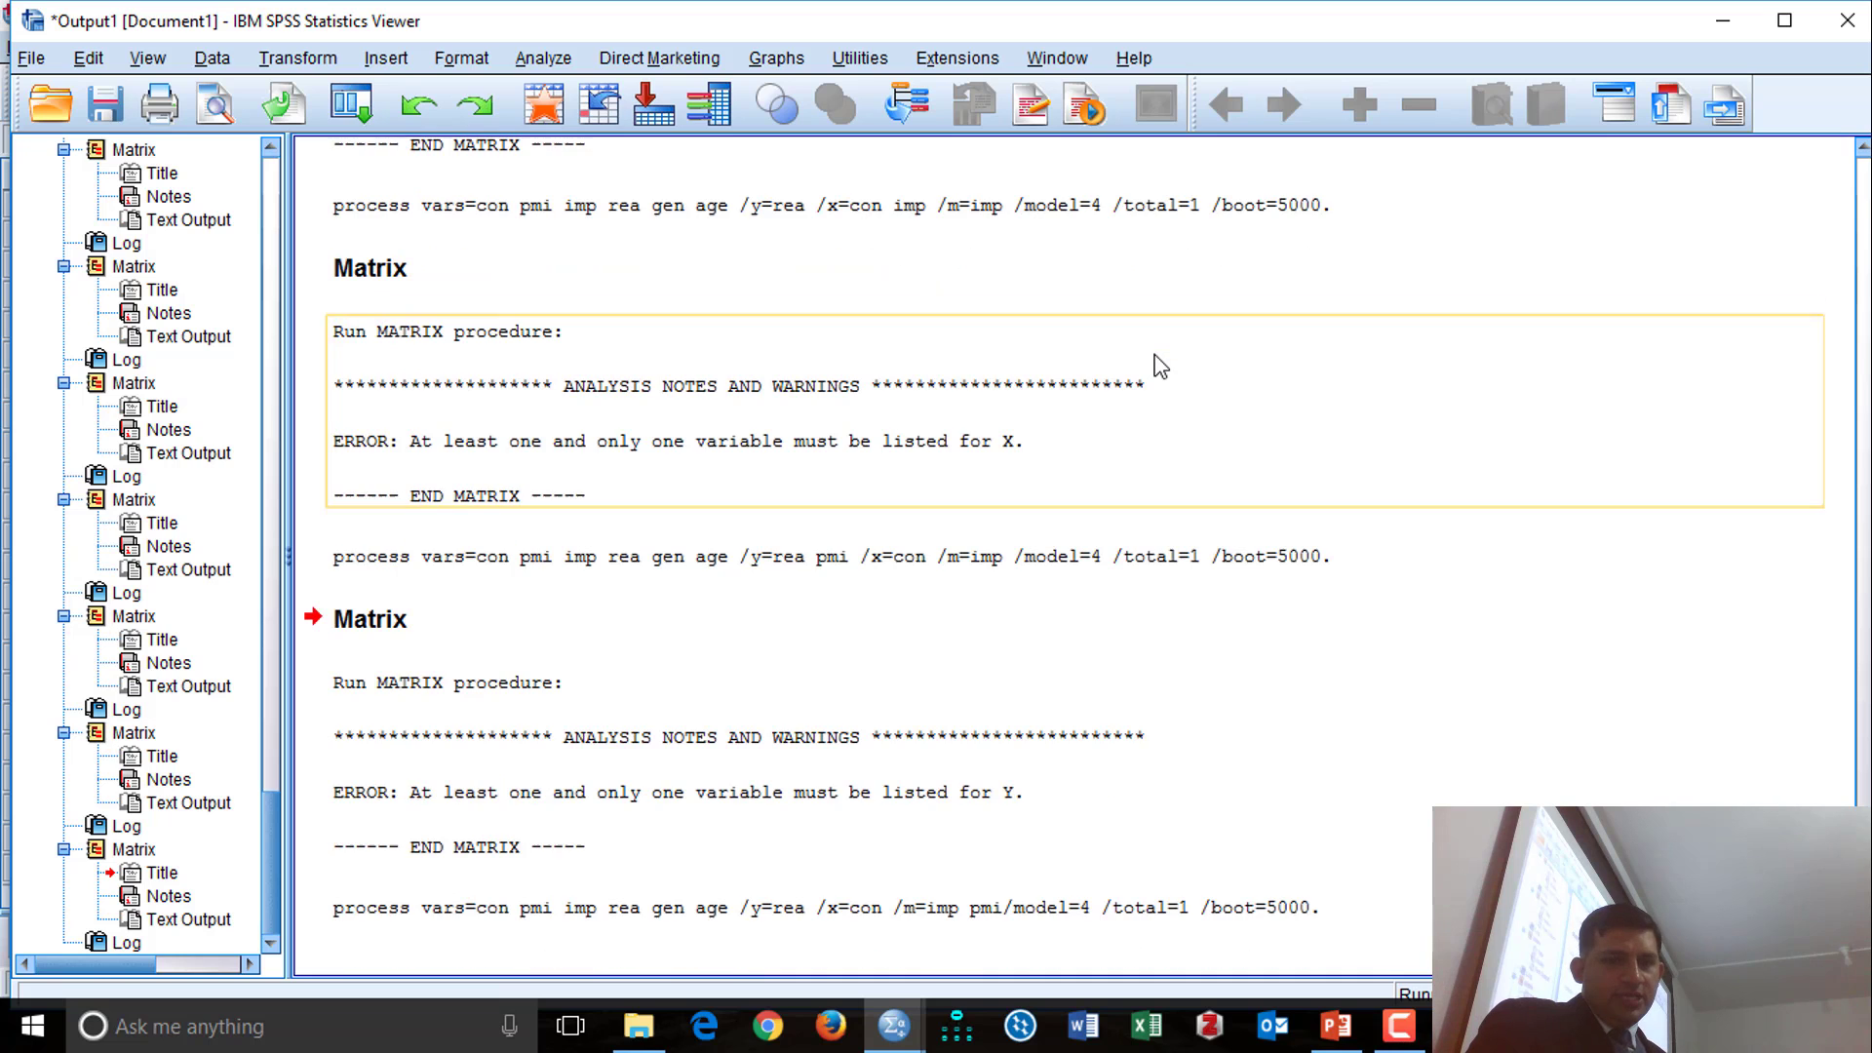
scroll(1161, 365, "down", 20)
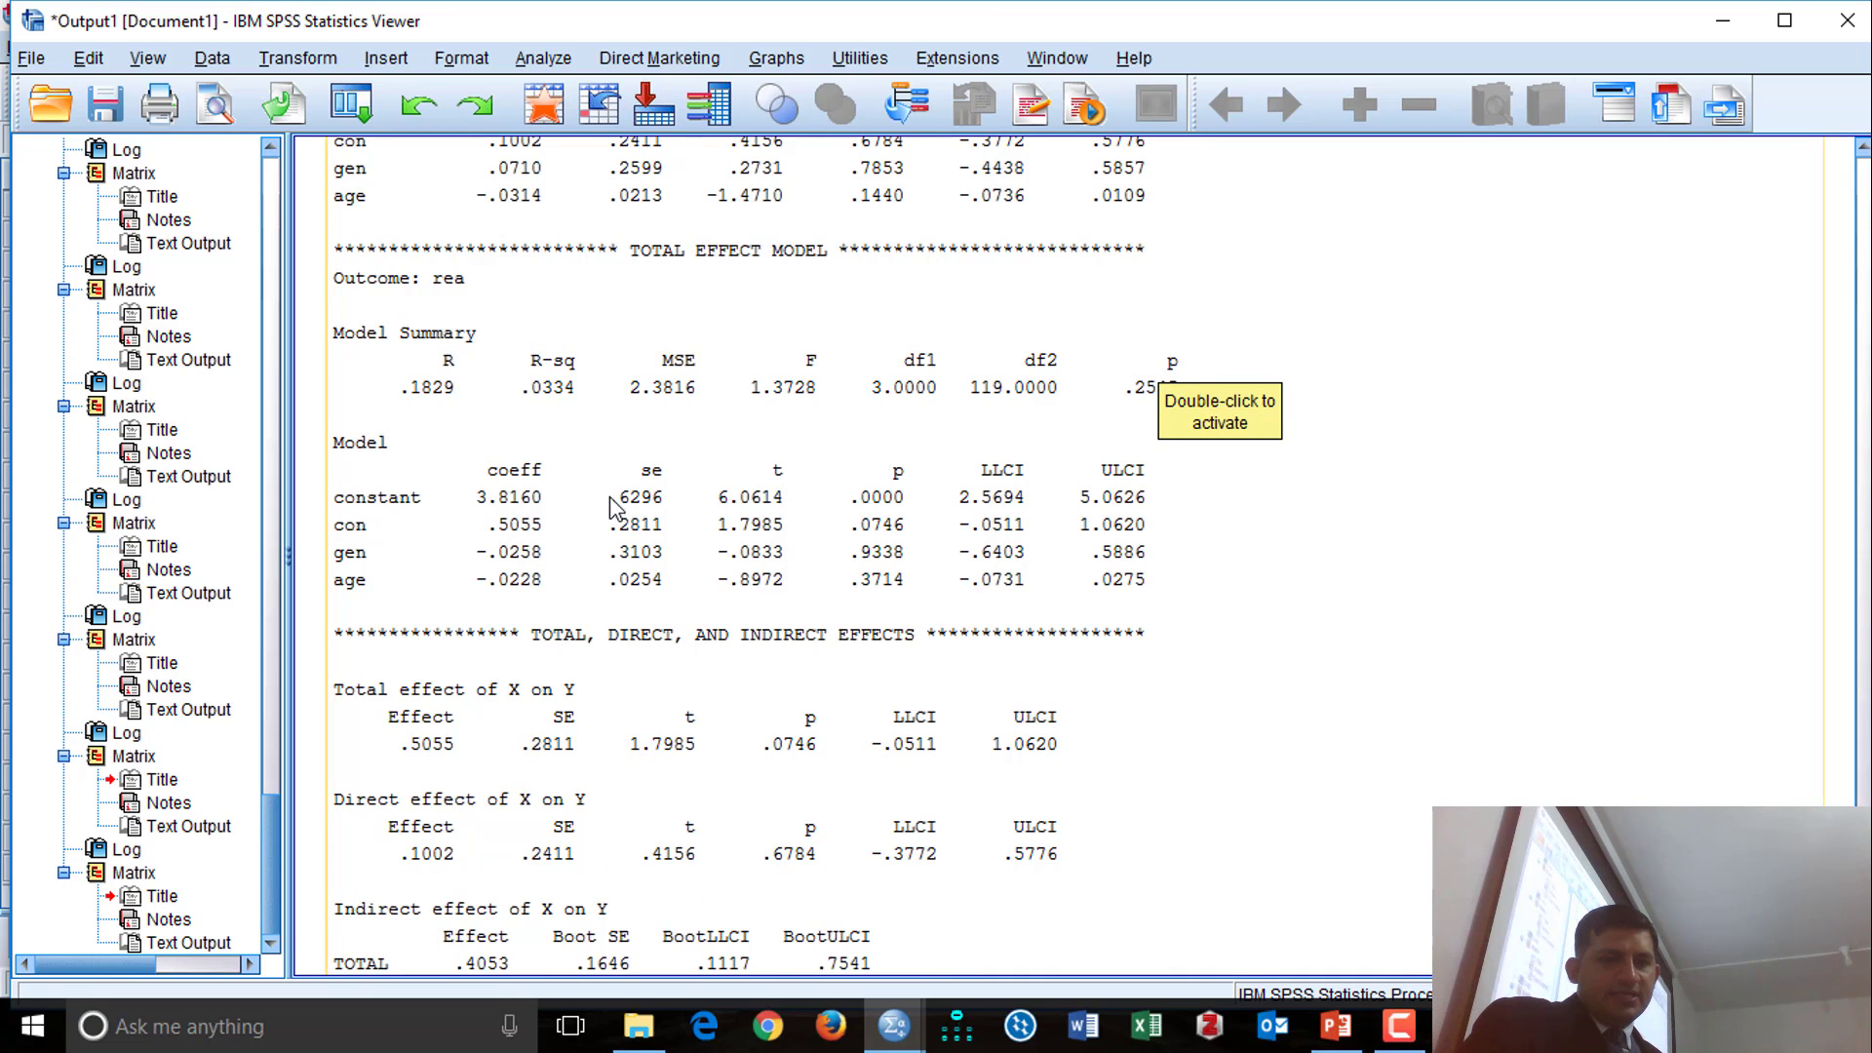
scroll(615, 473, "down", 9)
scroll(612, 493, "up", 18)
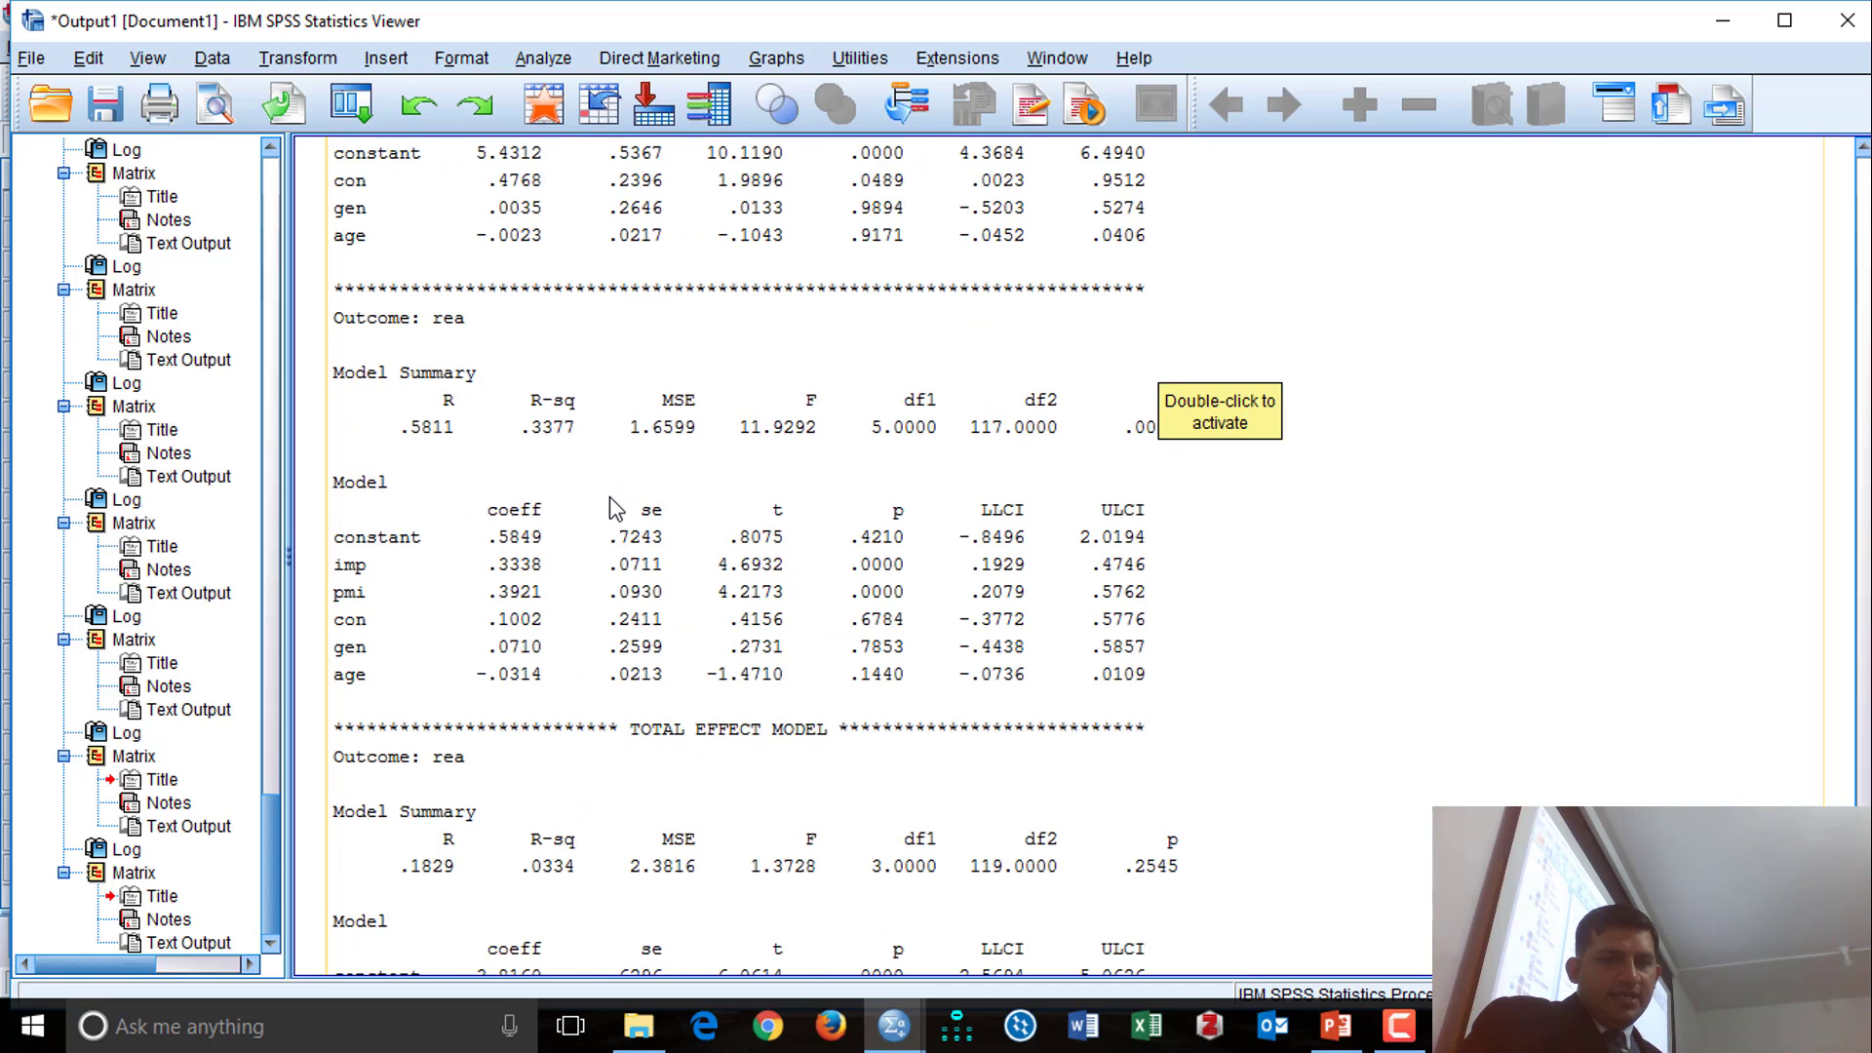
scroll(614, 507, "down", 10)
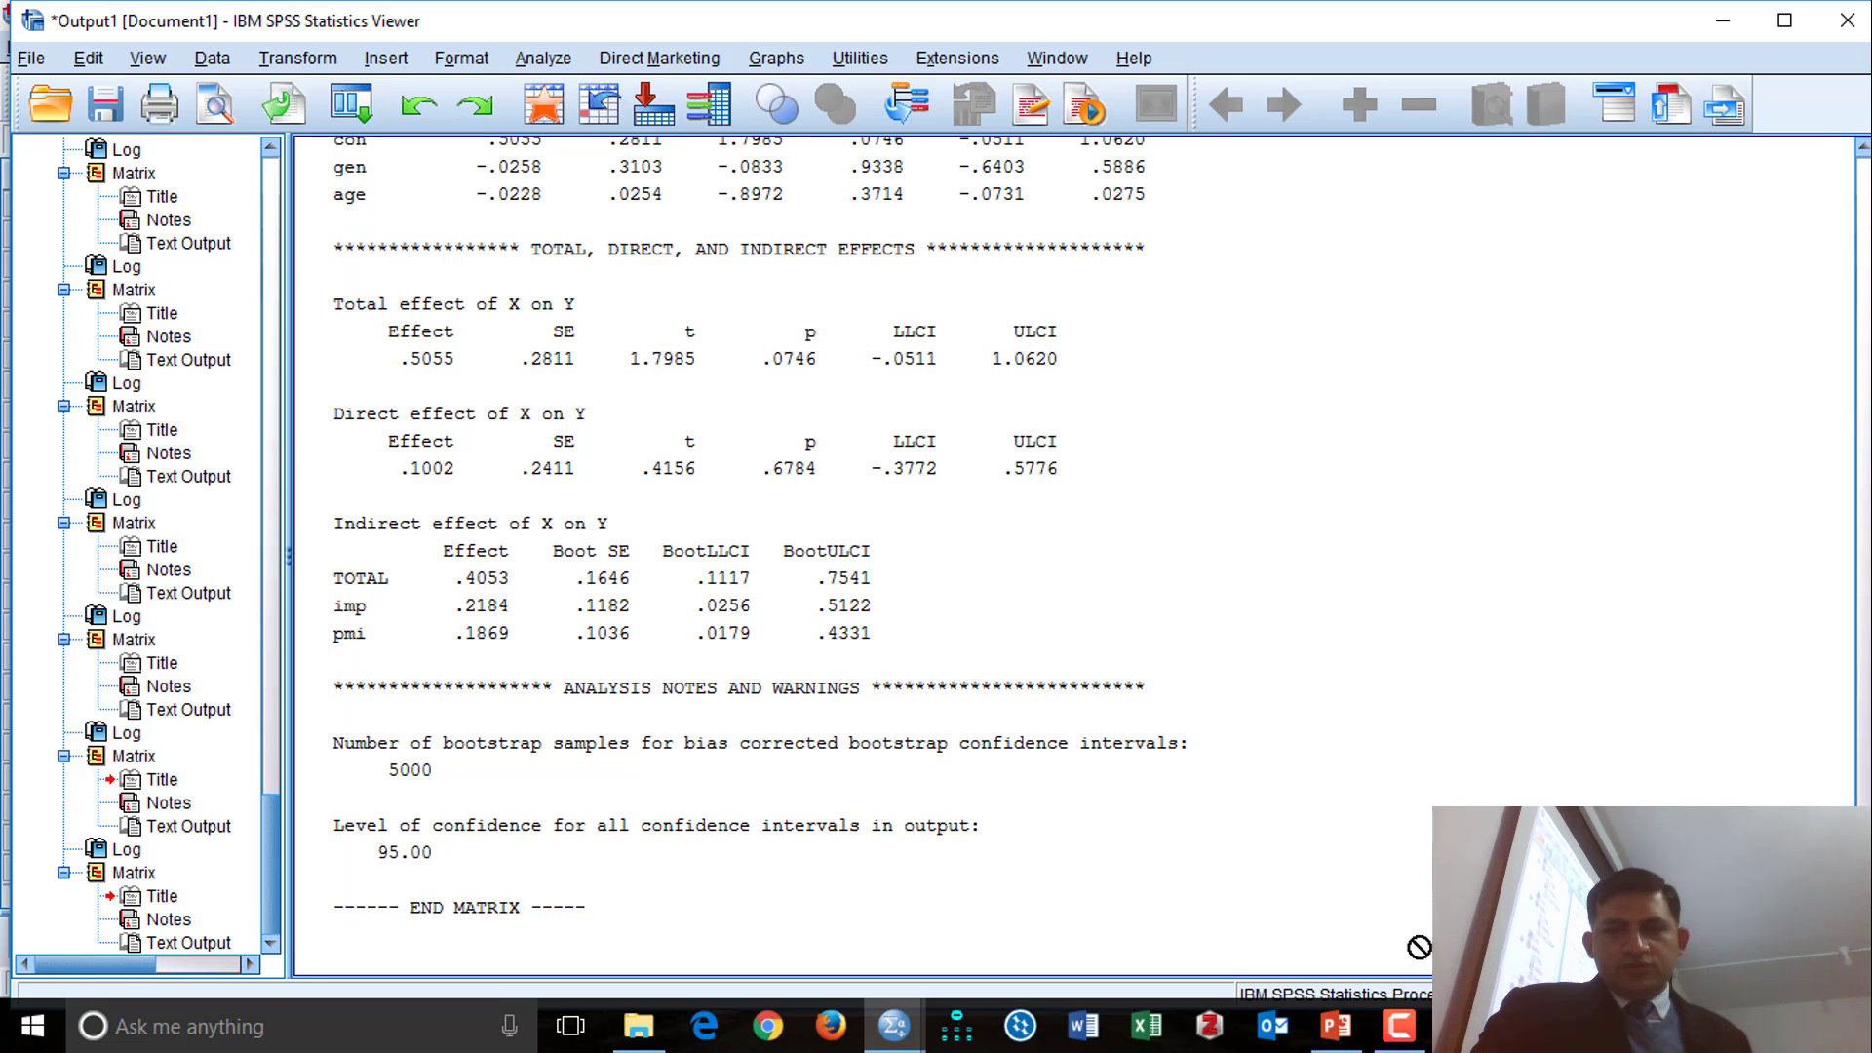
Step: Consult the PROCESS option list on the PowerPoint slide and add /effsize=1 between /total=1 and /boot=5000 in the SPSS syntax
left_click(1337, 1024)
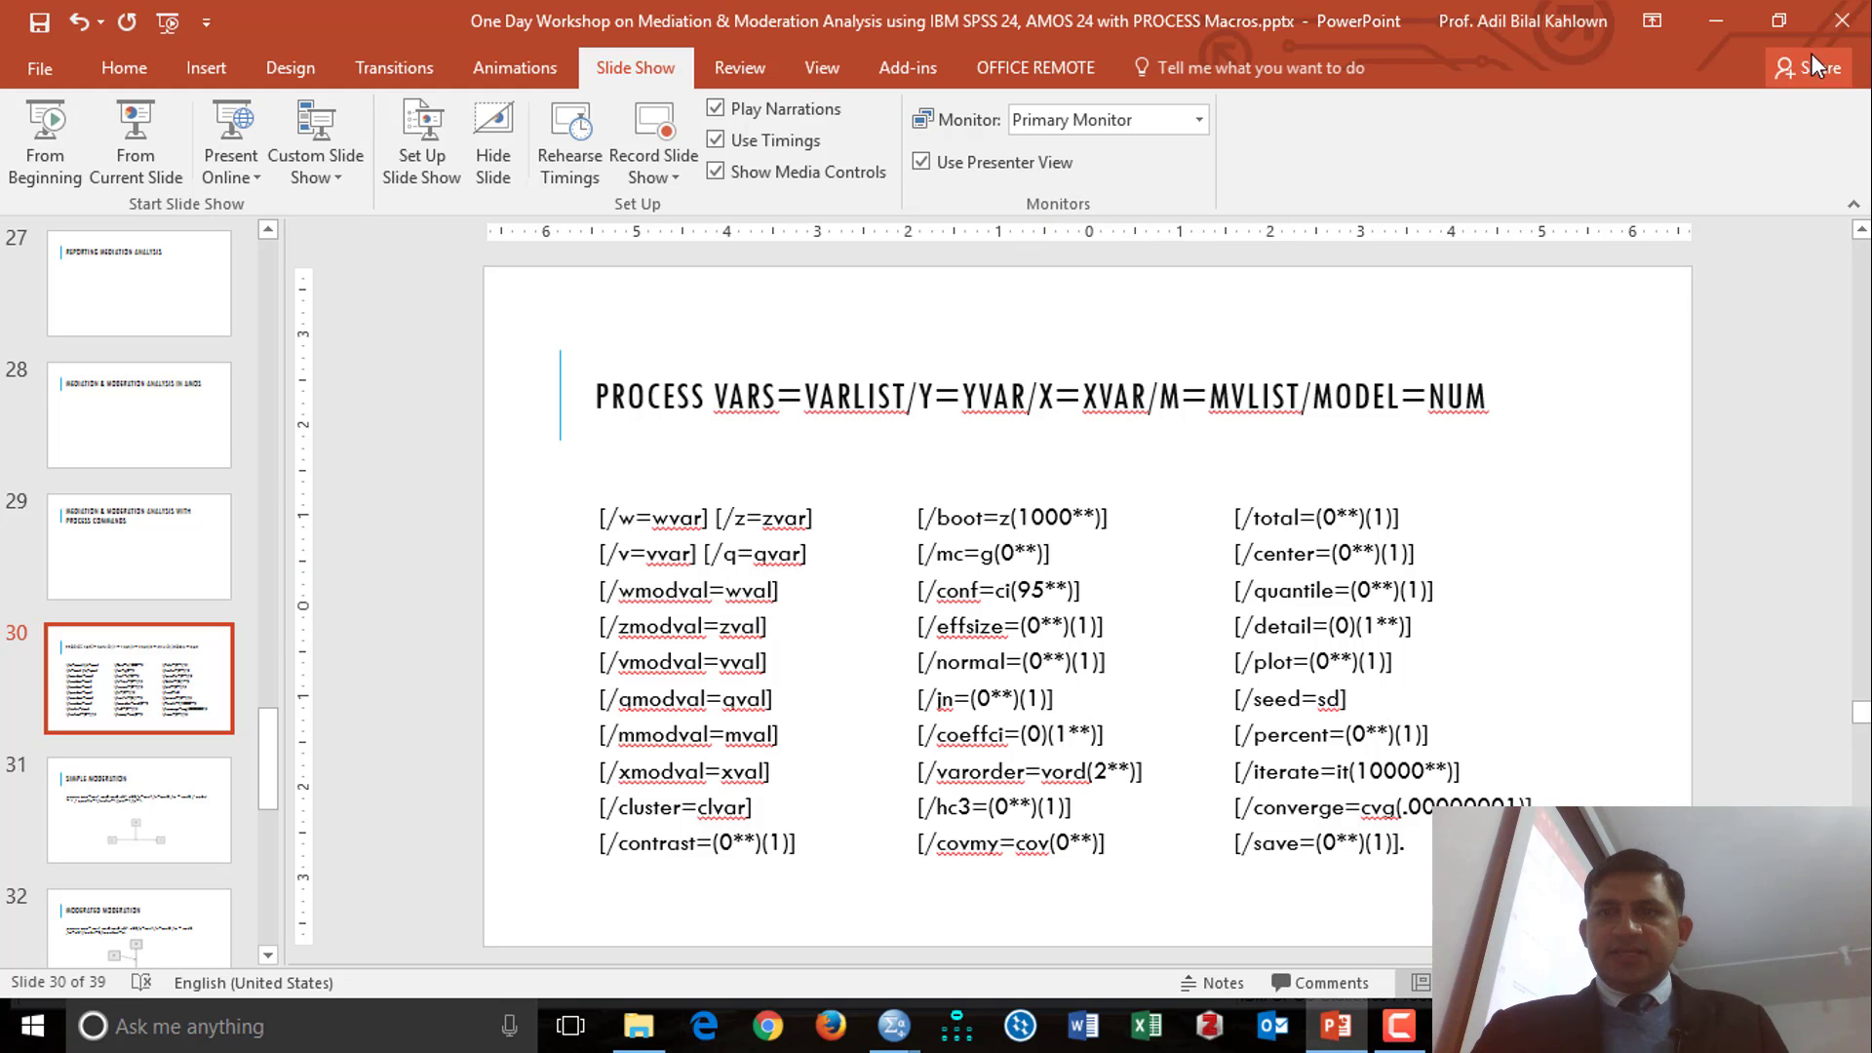
left_click(1741, 18)
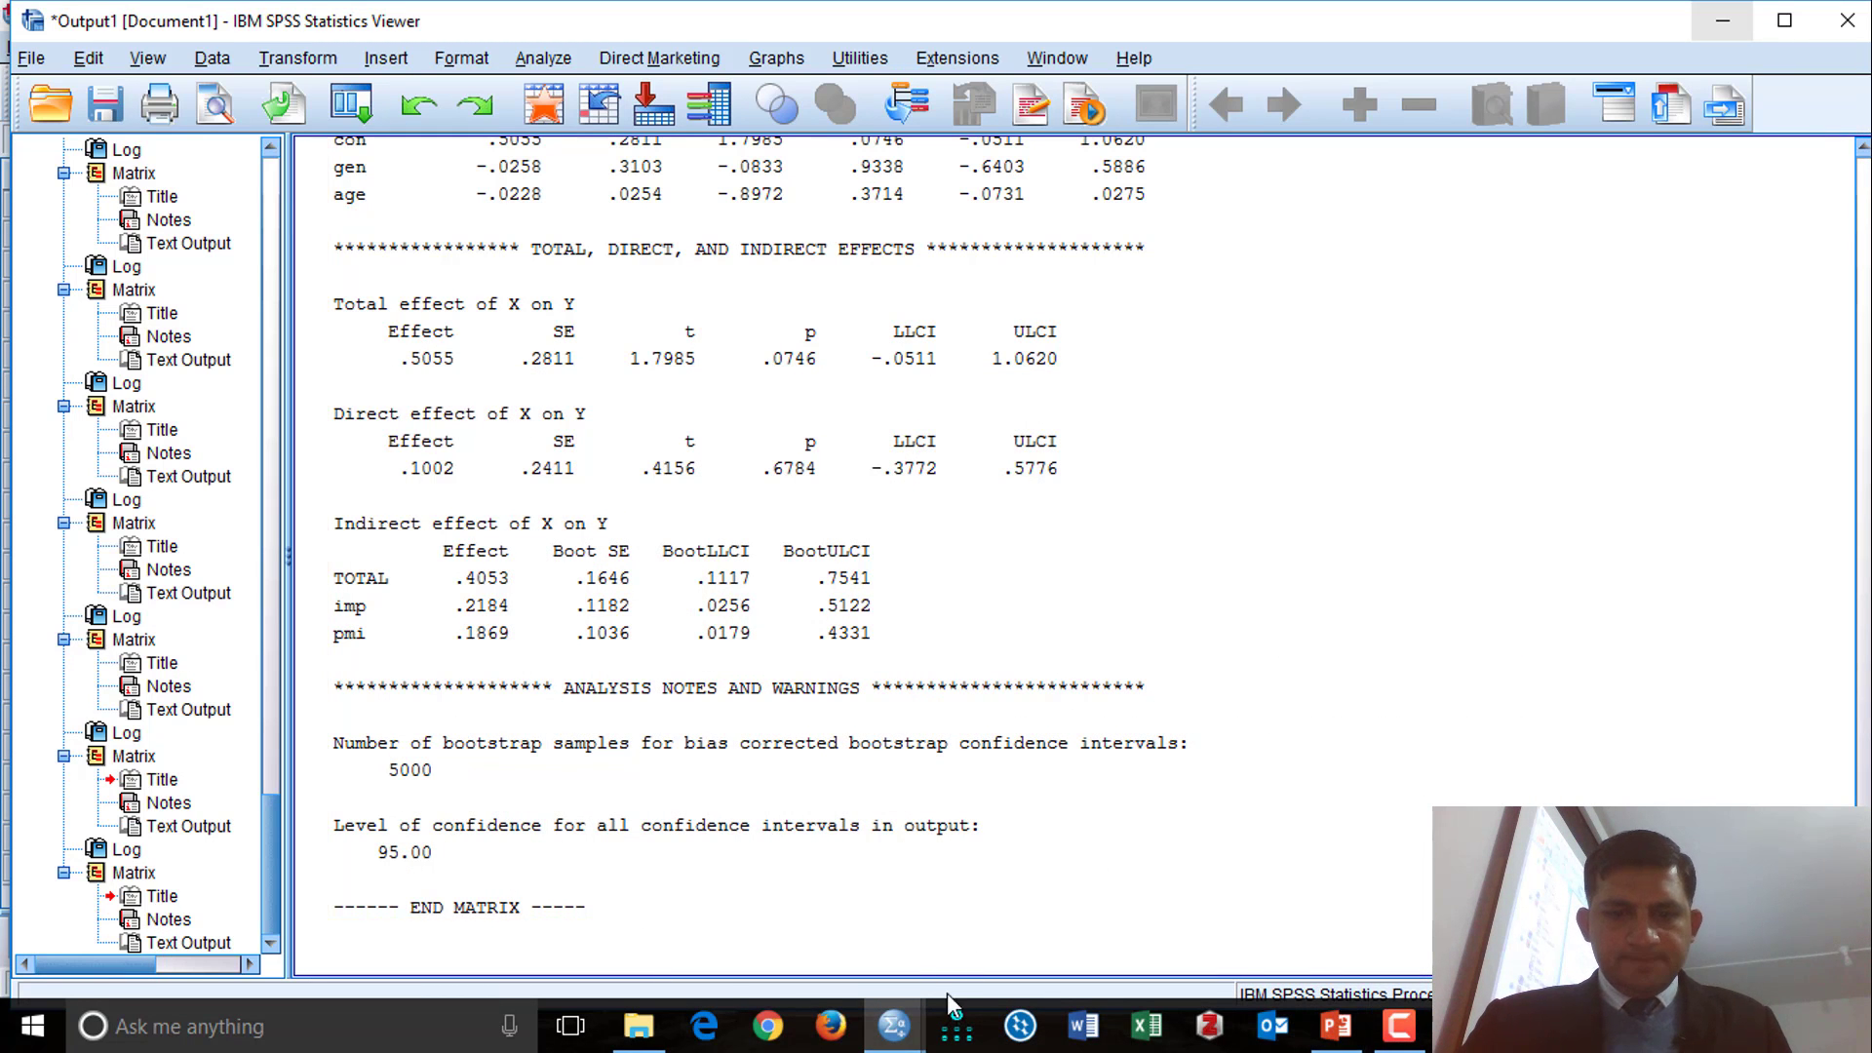
mouse_move(928, 1004)
left_click(1686, 912)
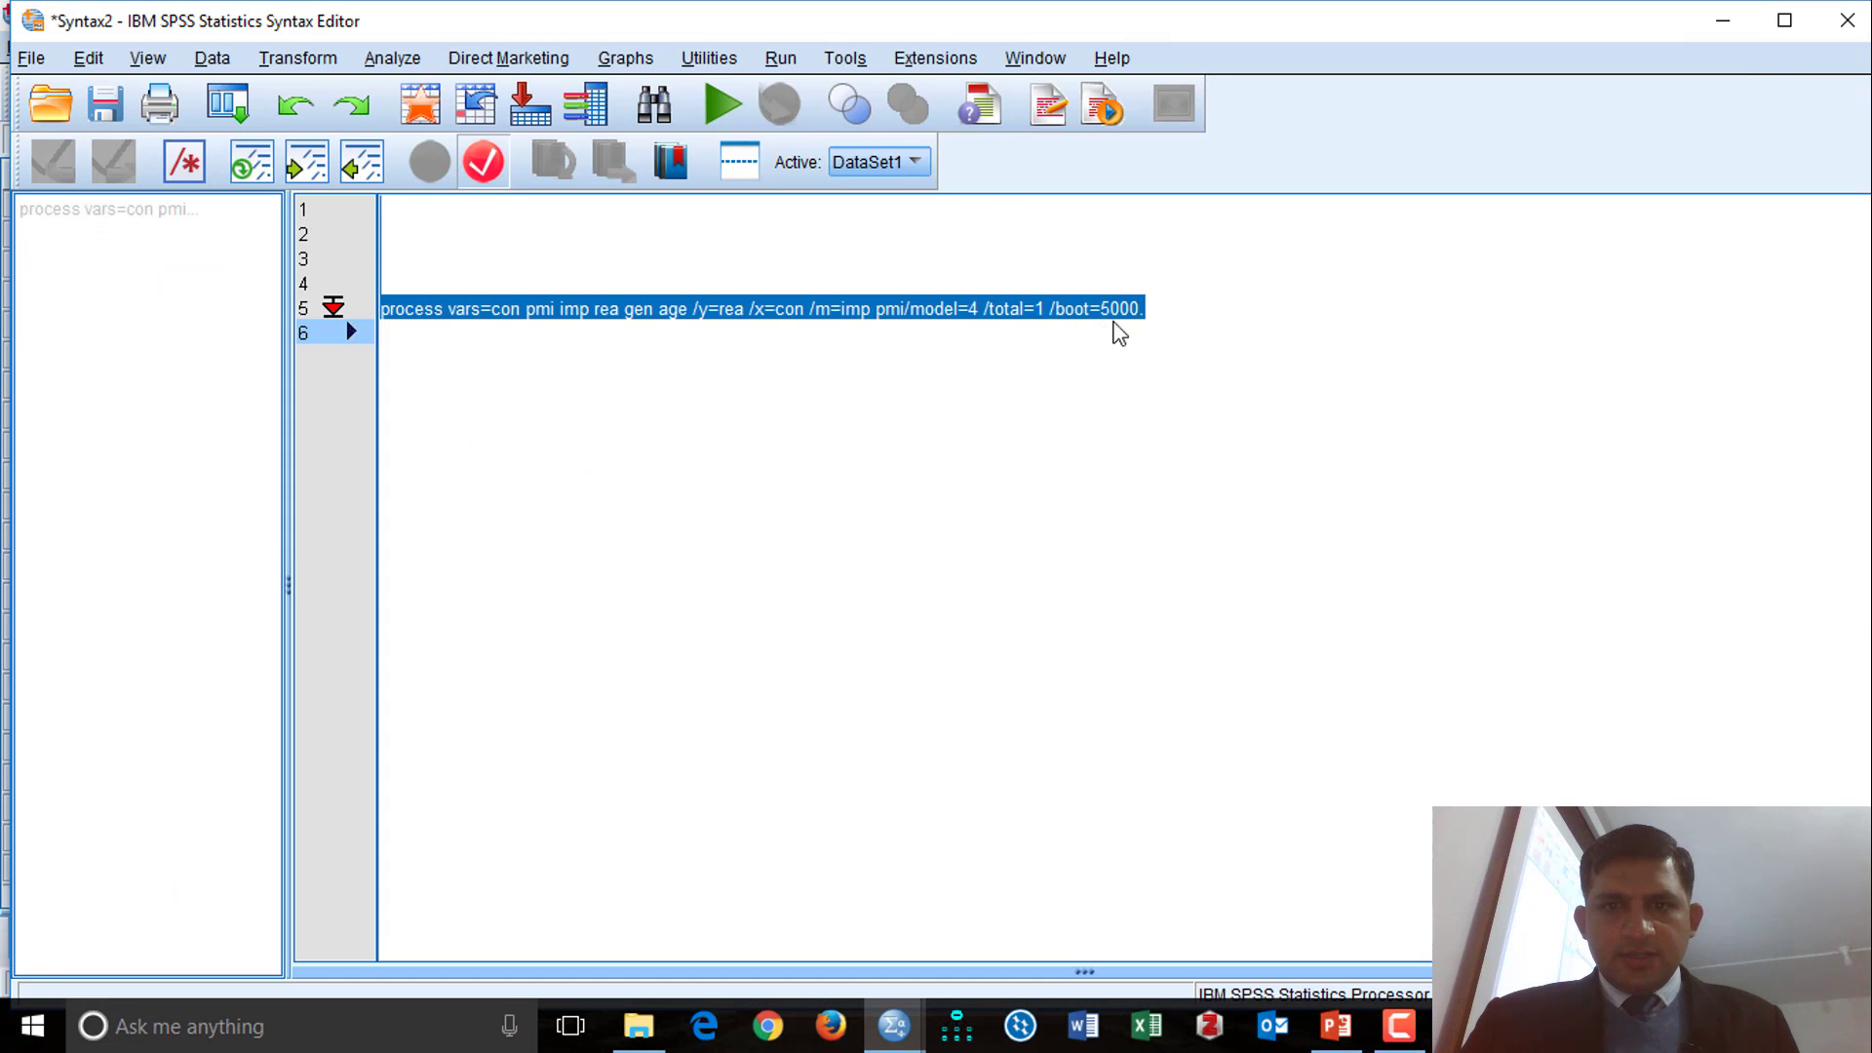
left_click(1143, 293)
left_click(1023, 308)
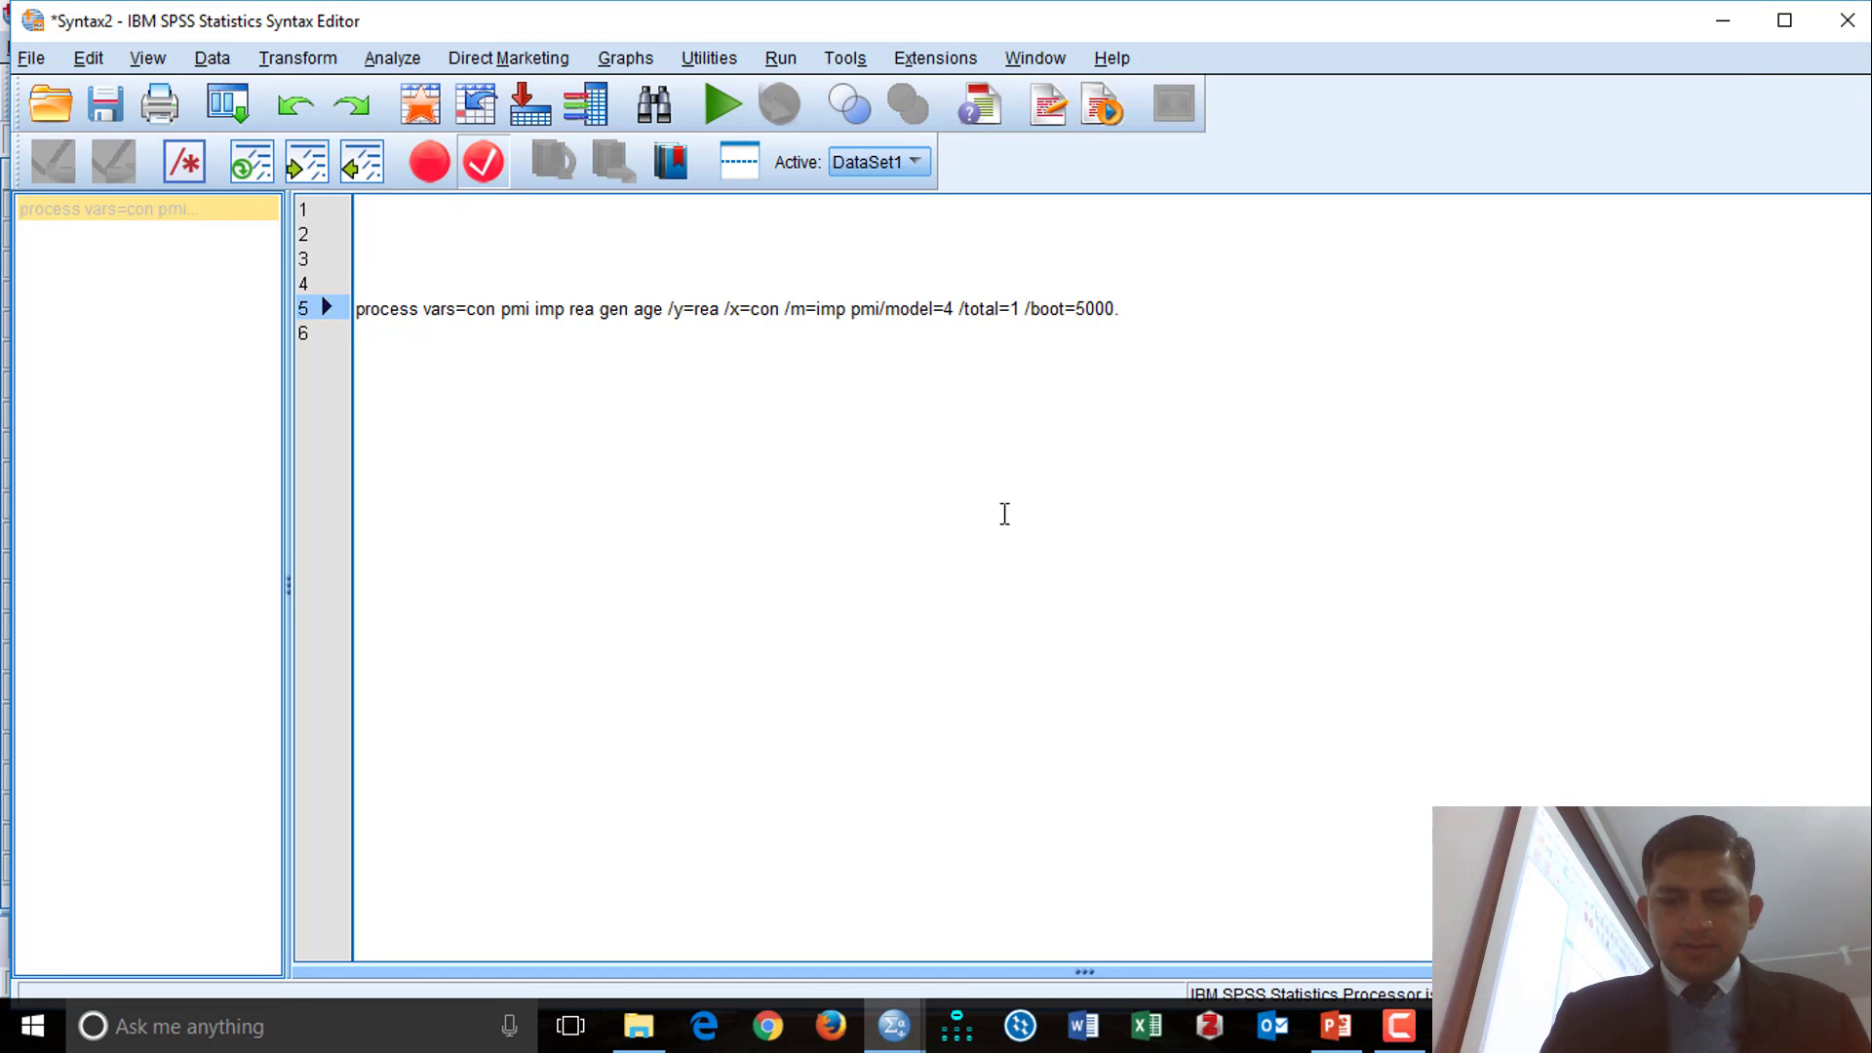
type("/")
key("BackSpace")
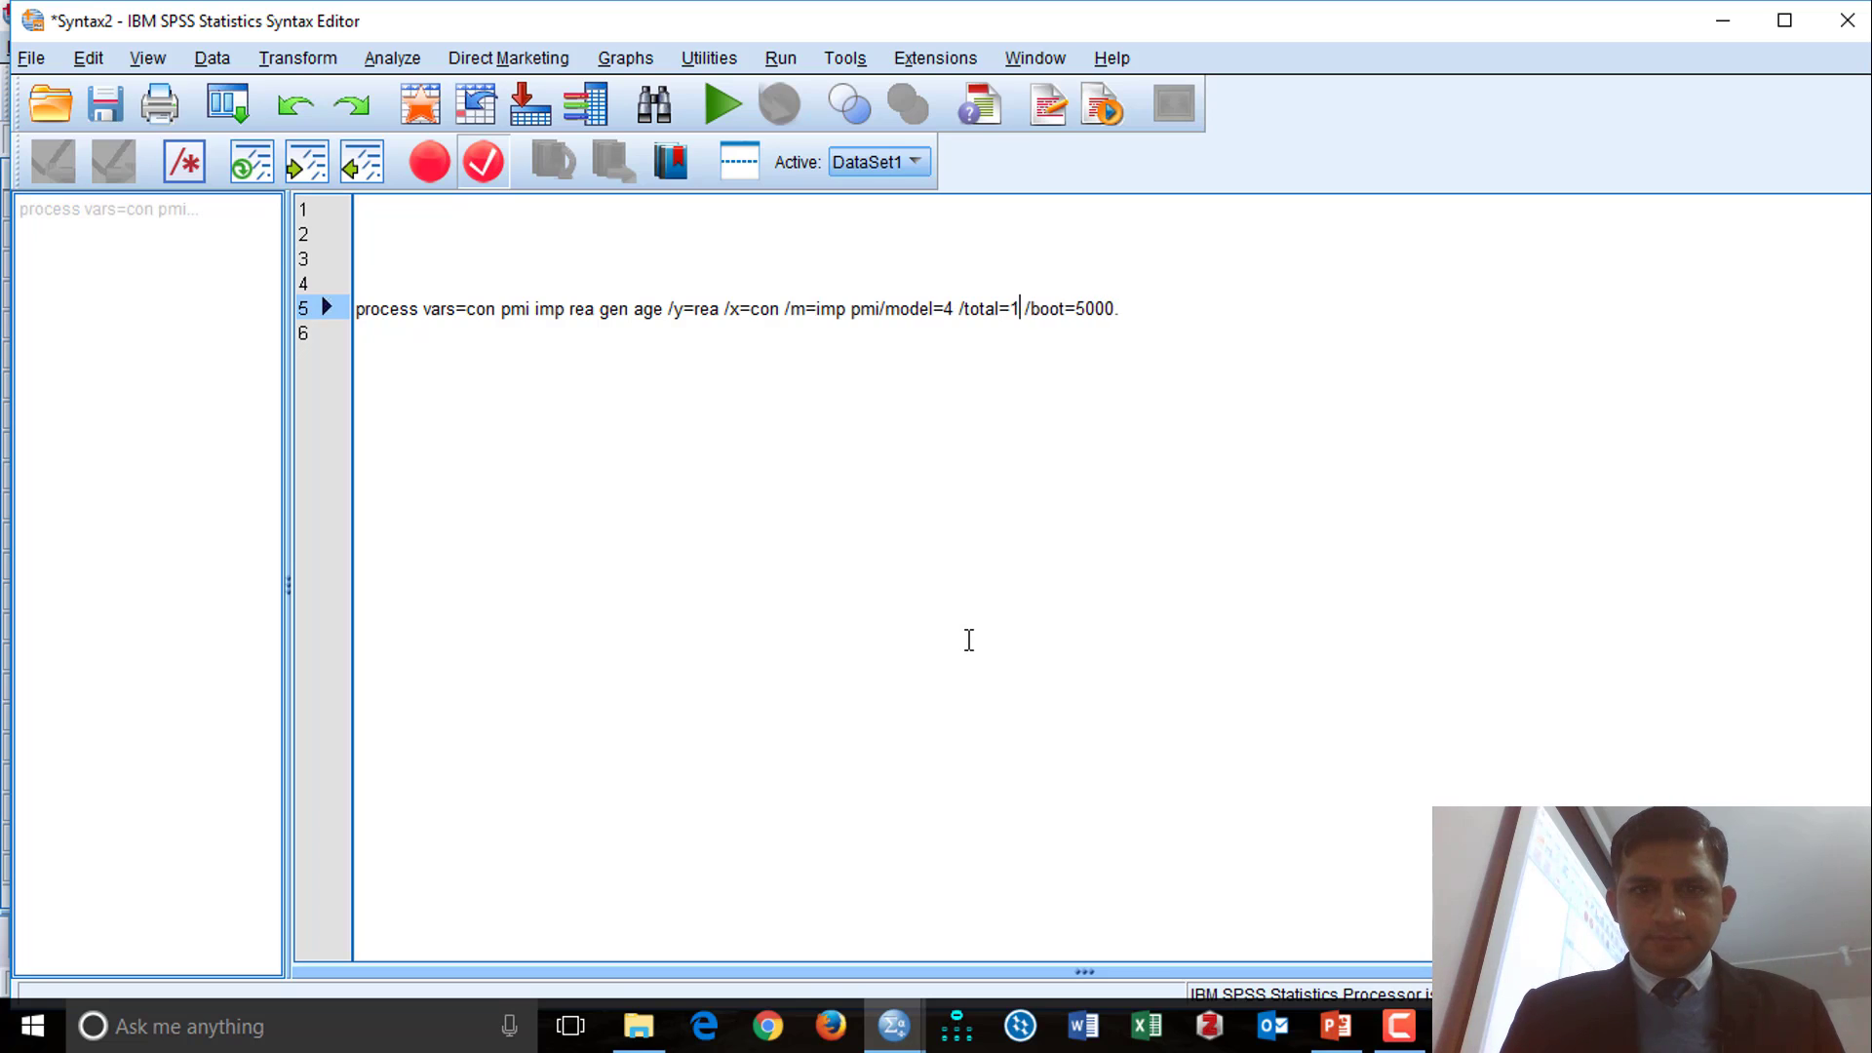
type("/eff")
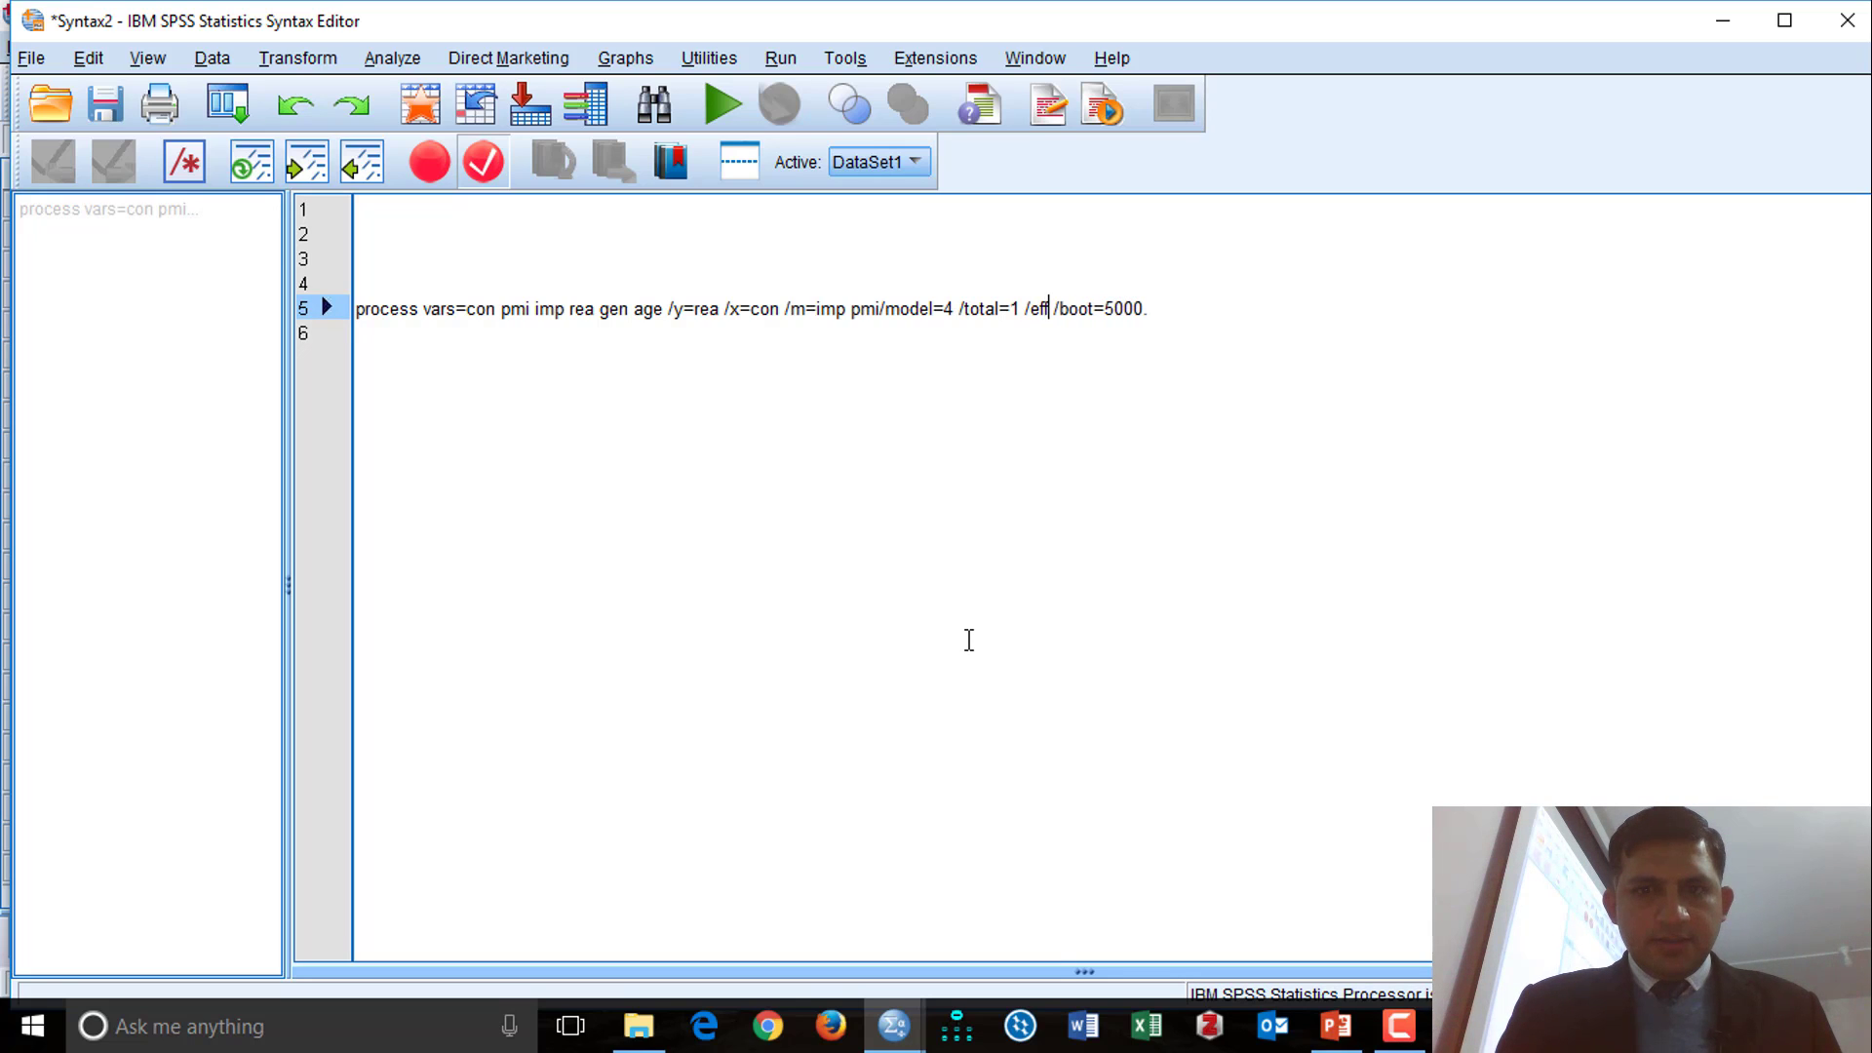
type("size=")
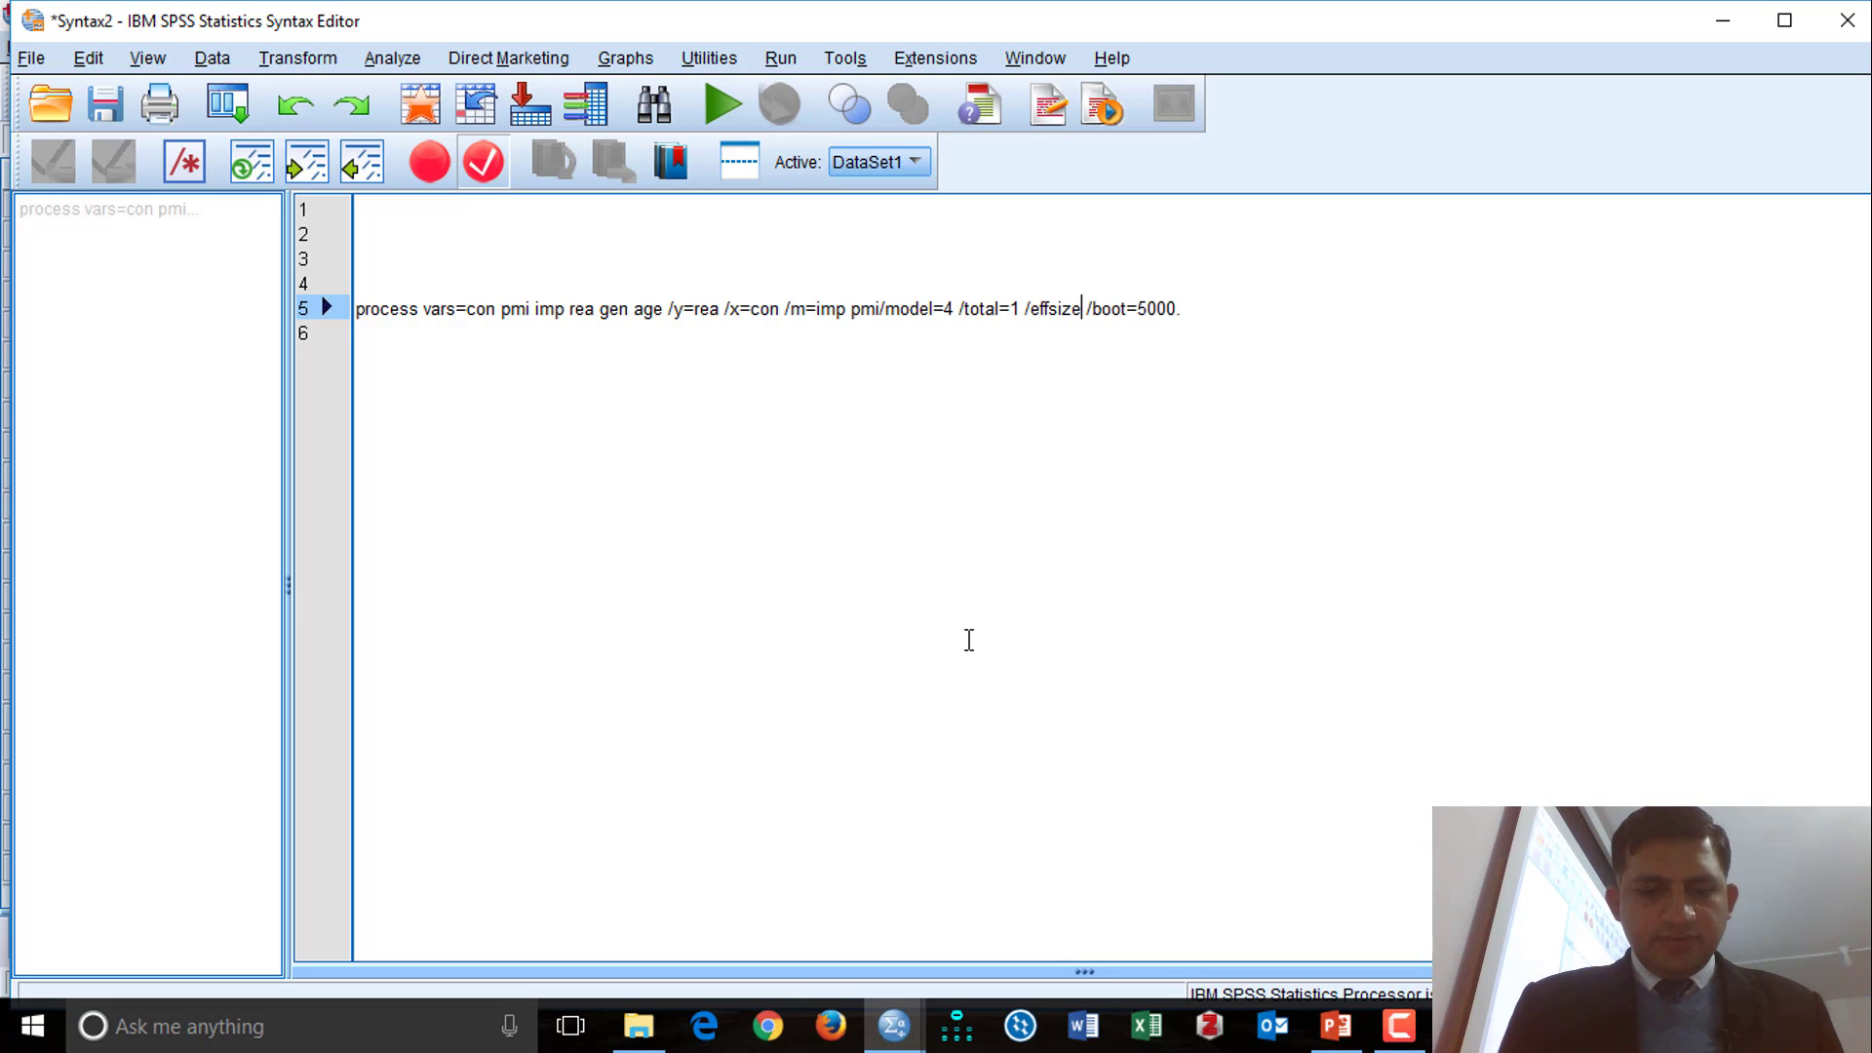
type("1")
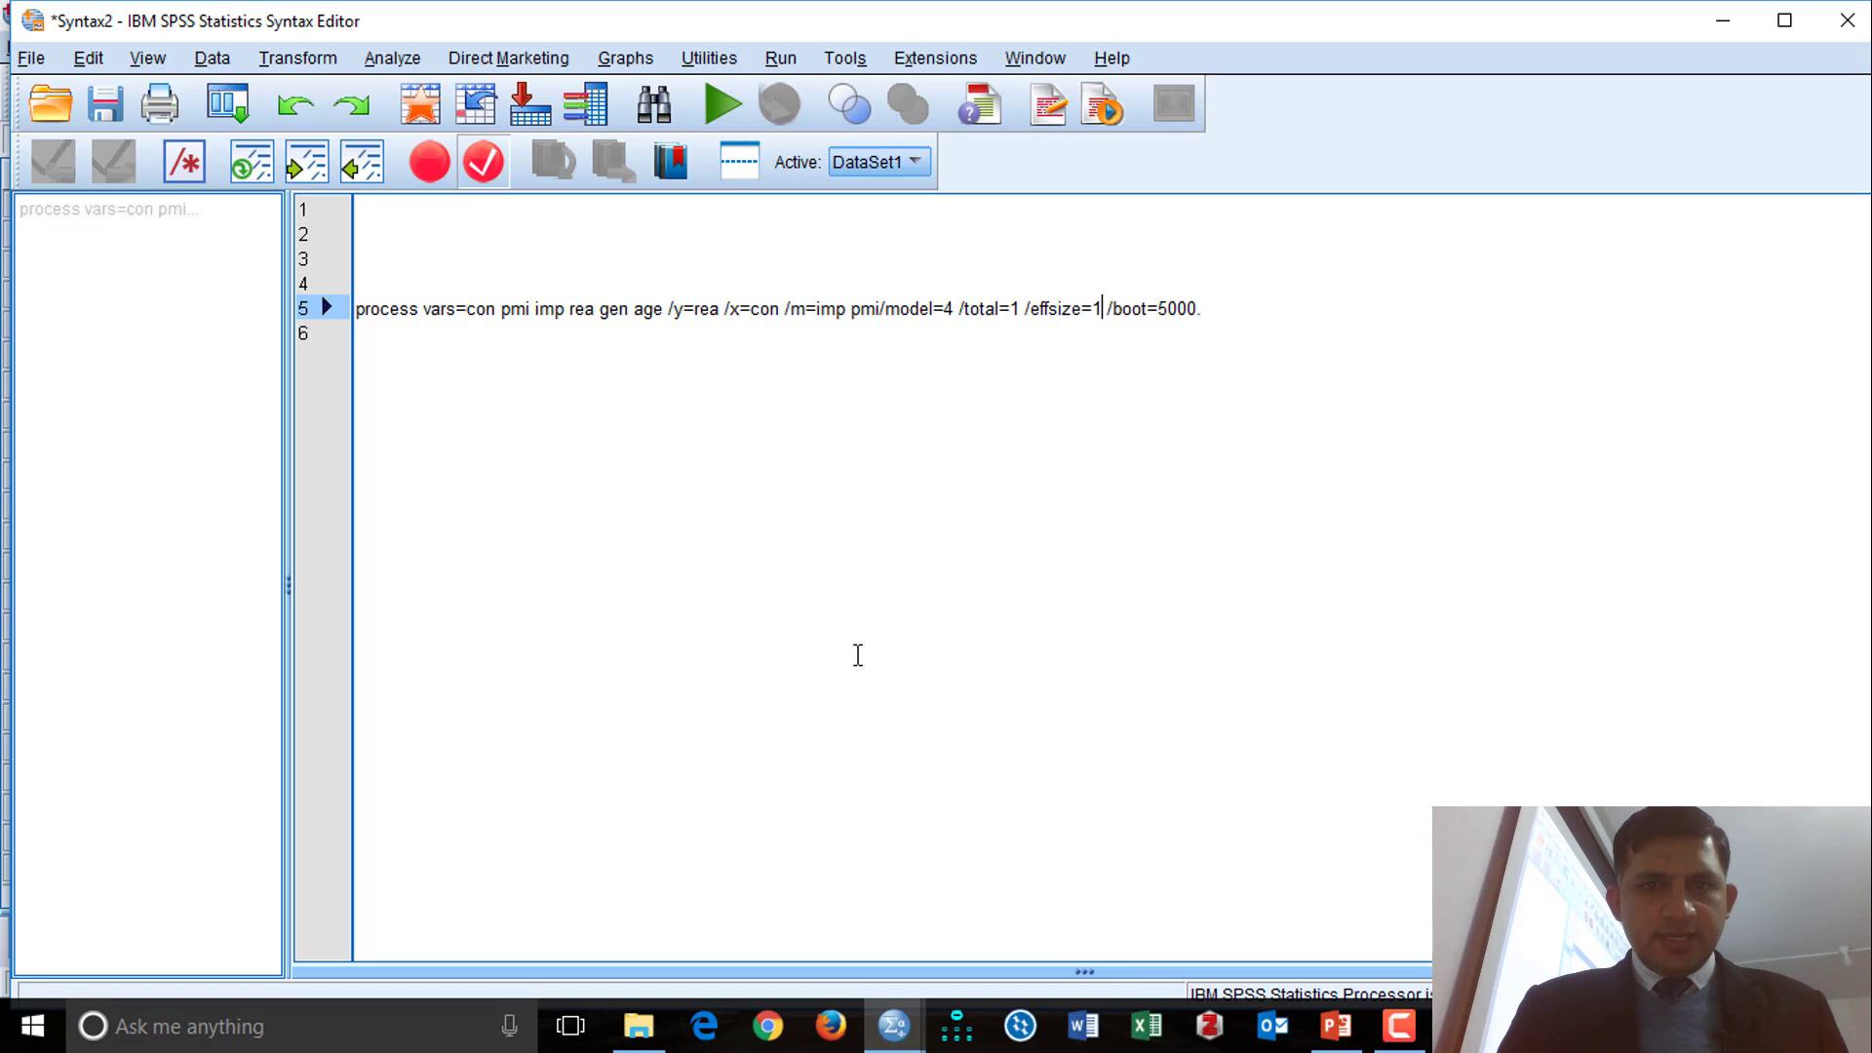
Step: Run the full model 4 process command with the effect size option included
key("Home")
key("shift+Down")
left_click(716, 104)
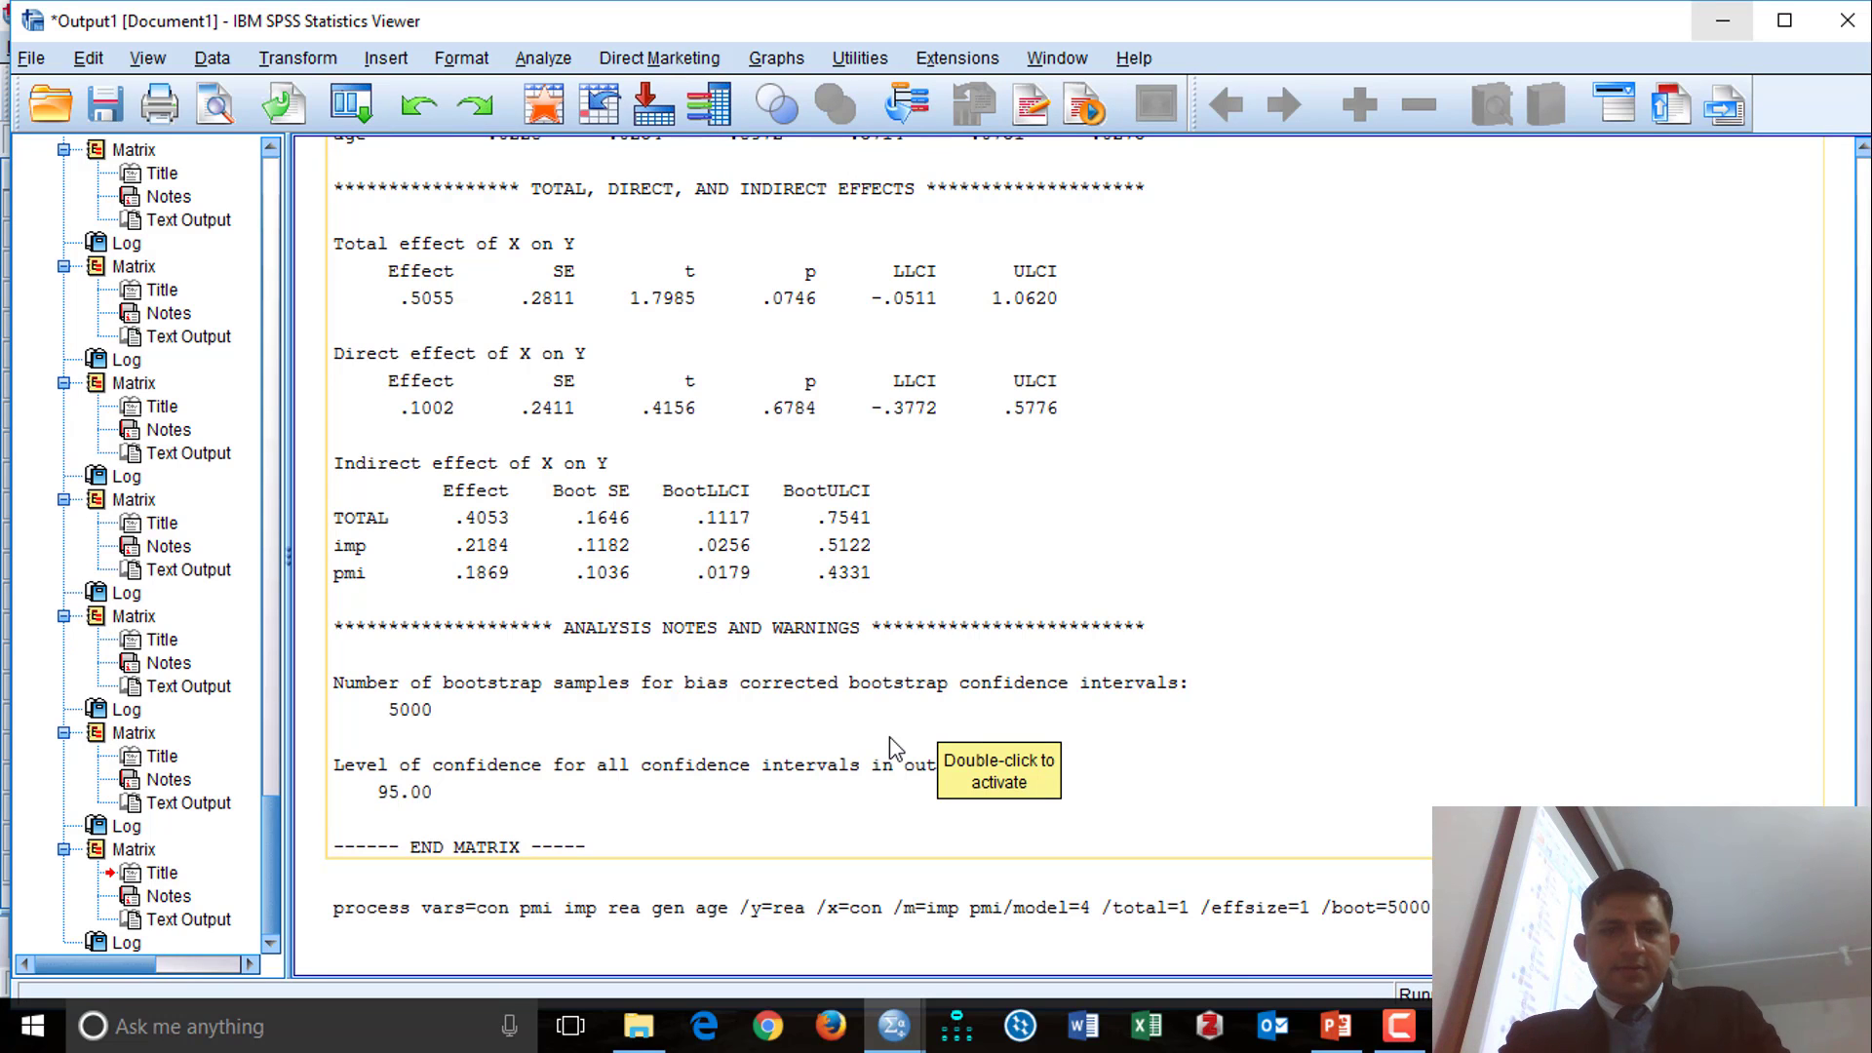
Step: Examine the model 4 effect size output through the standardized and ratio indirect effects, and return to the PROCESS option list in PowerPoint
scroll(890, 746, "up", 2)
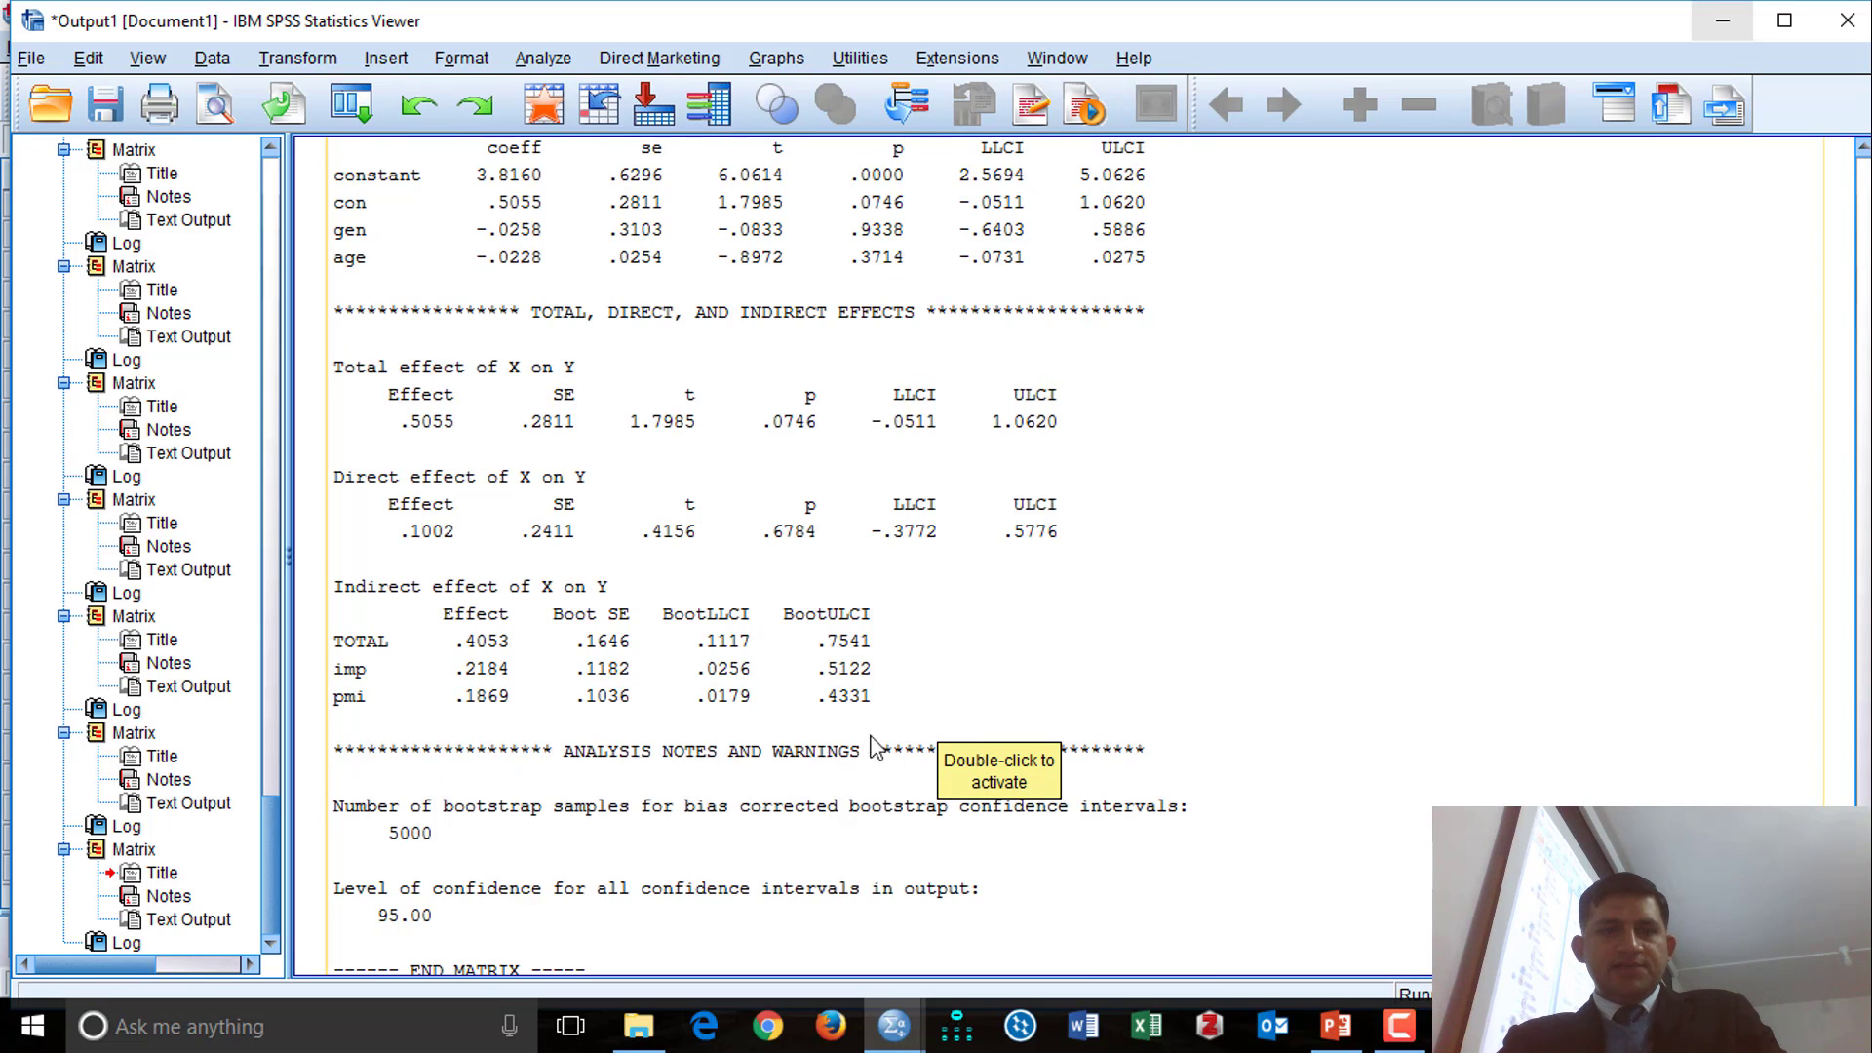
scroll(580, 563, "up", 20)
scroll(614, 580, "down", 18)
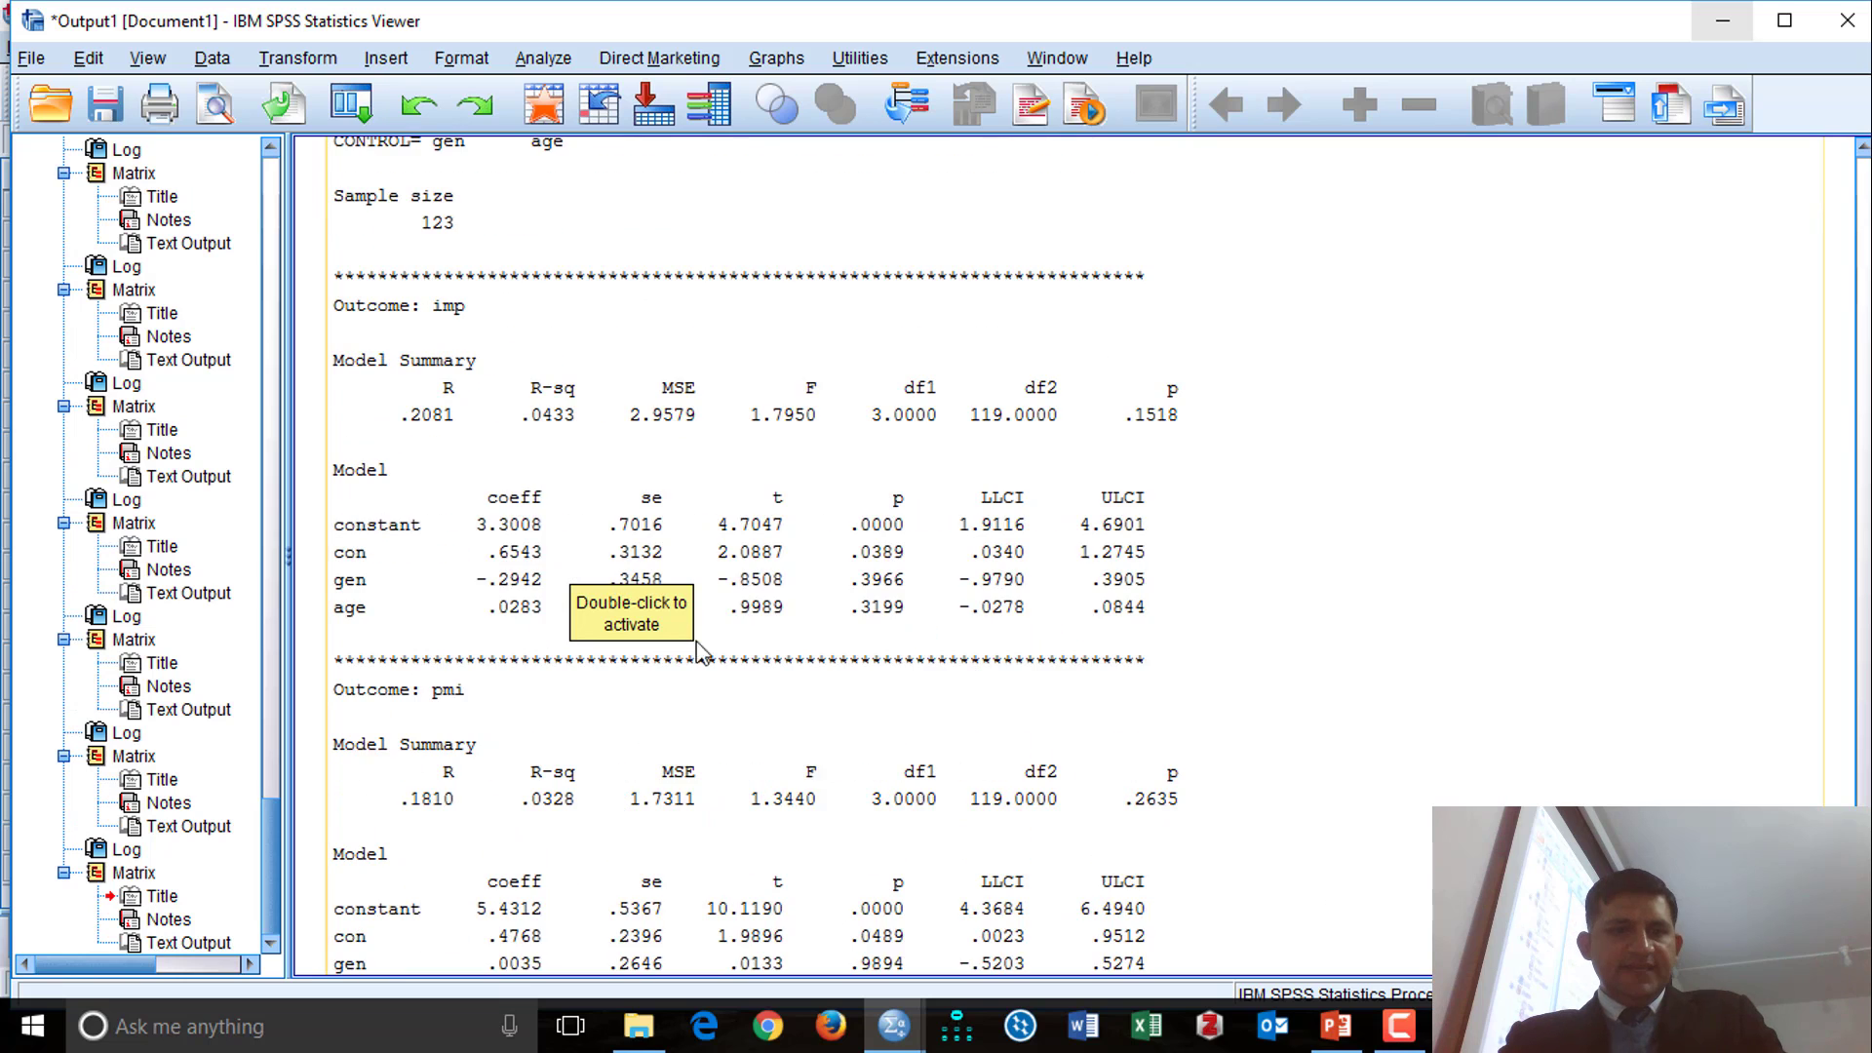
scroll(534, 786, "down", 15)
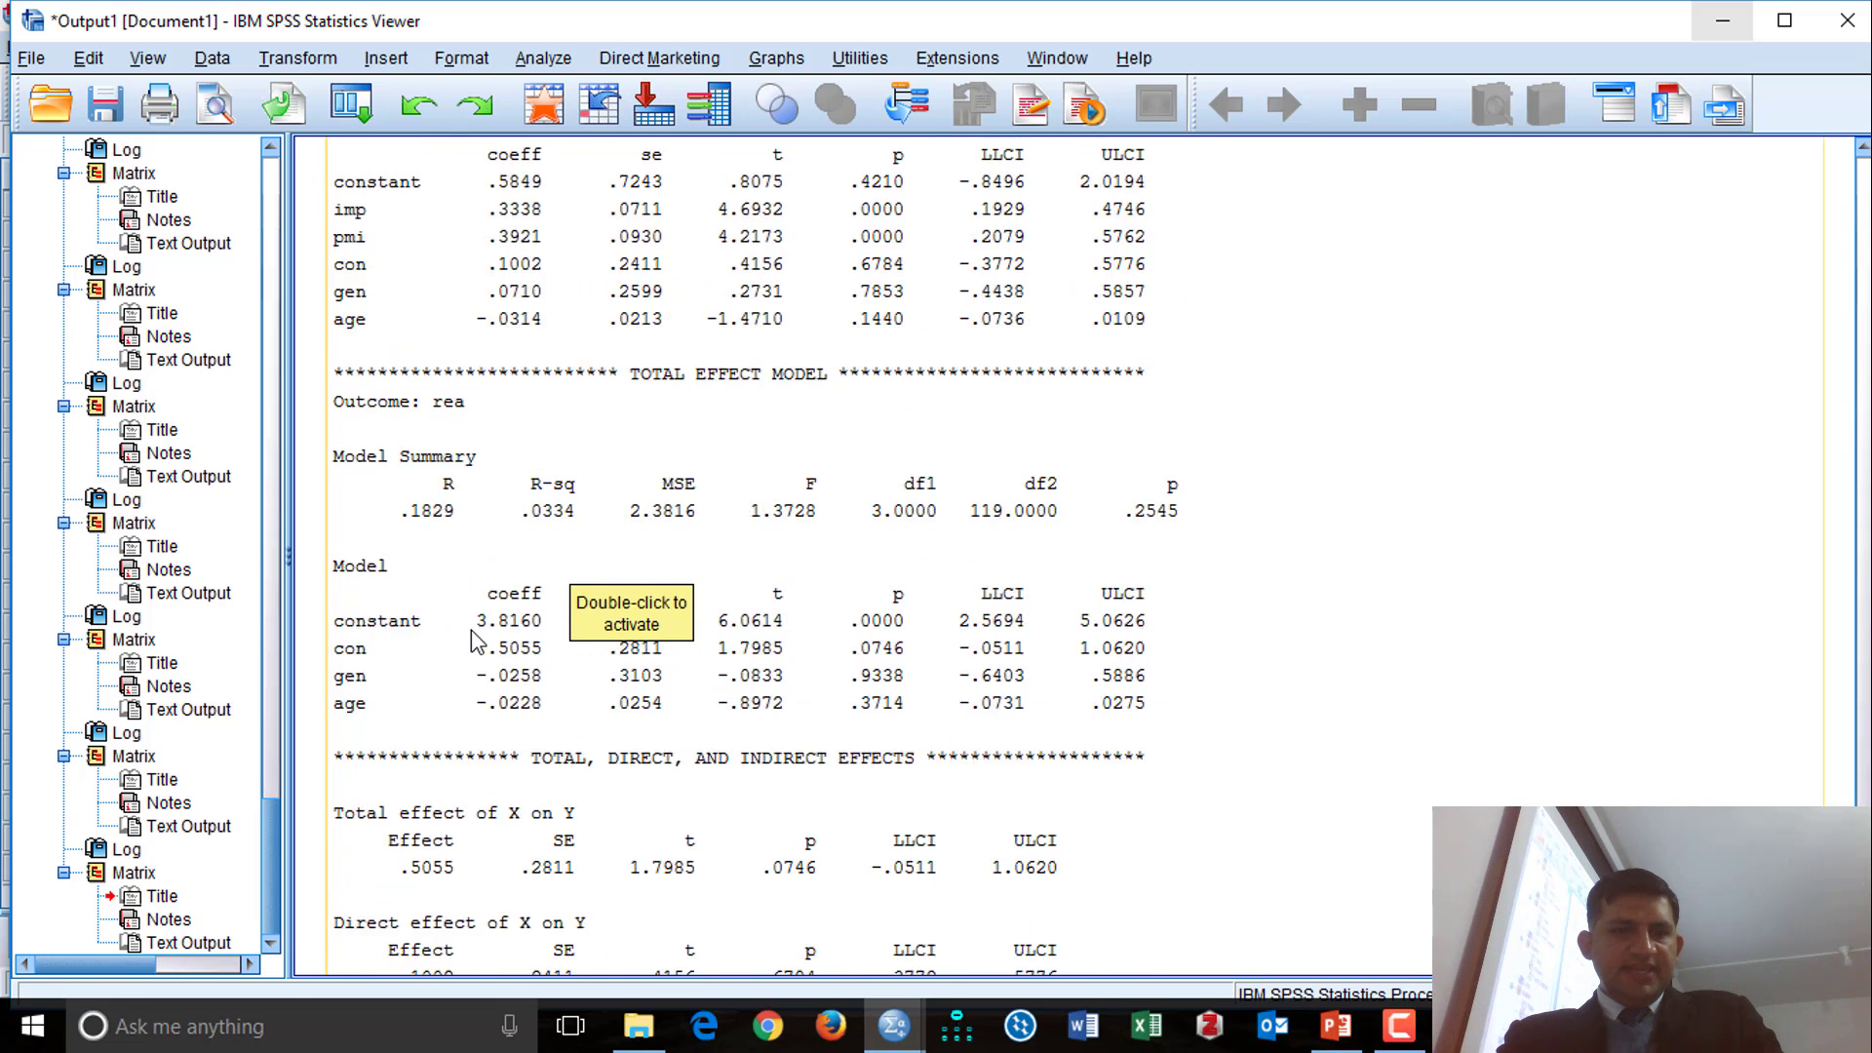
scroll(668, 798, "down", 7)
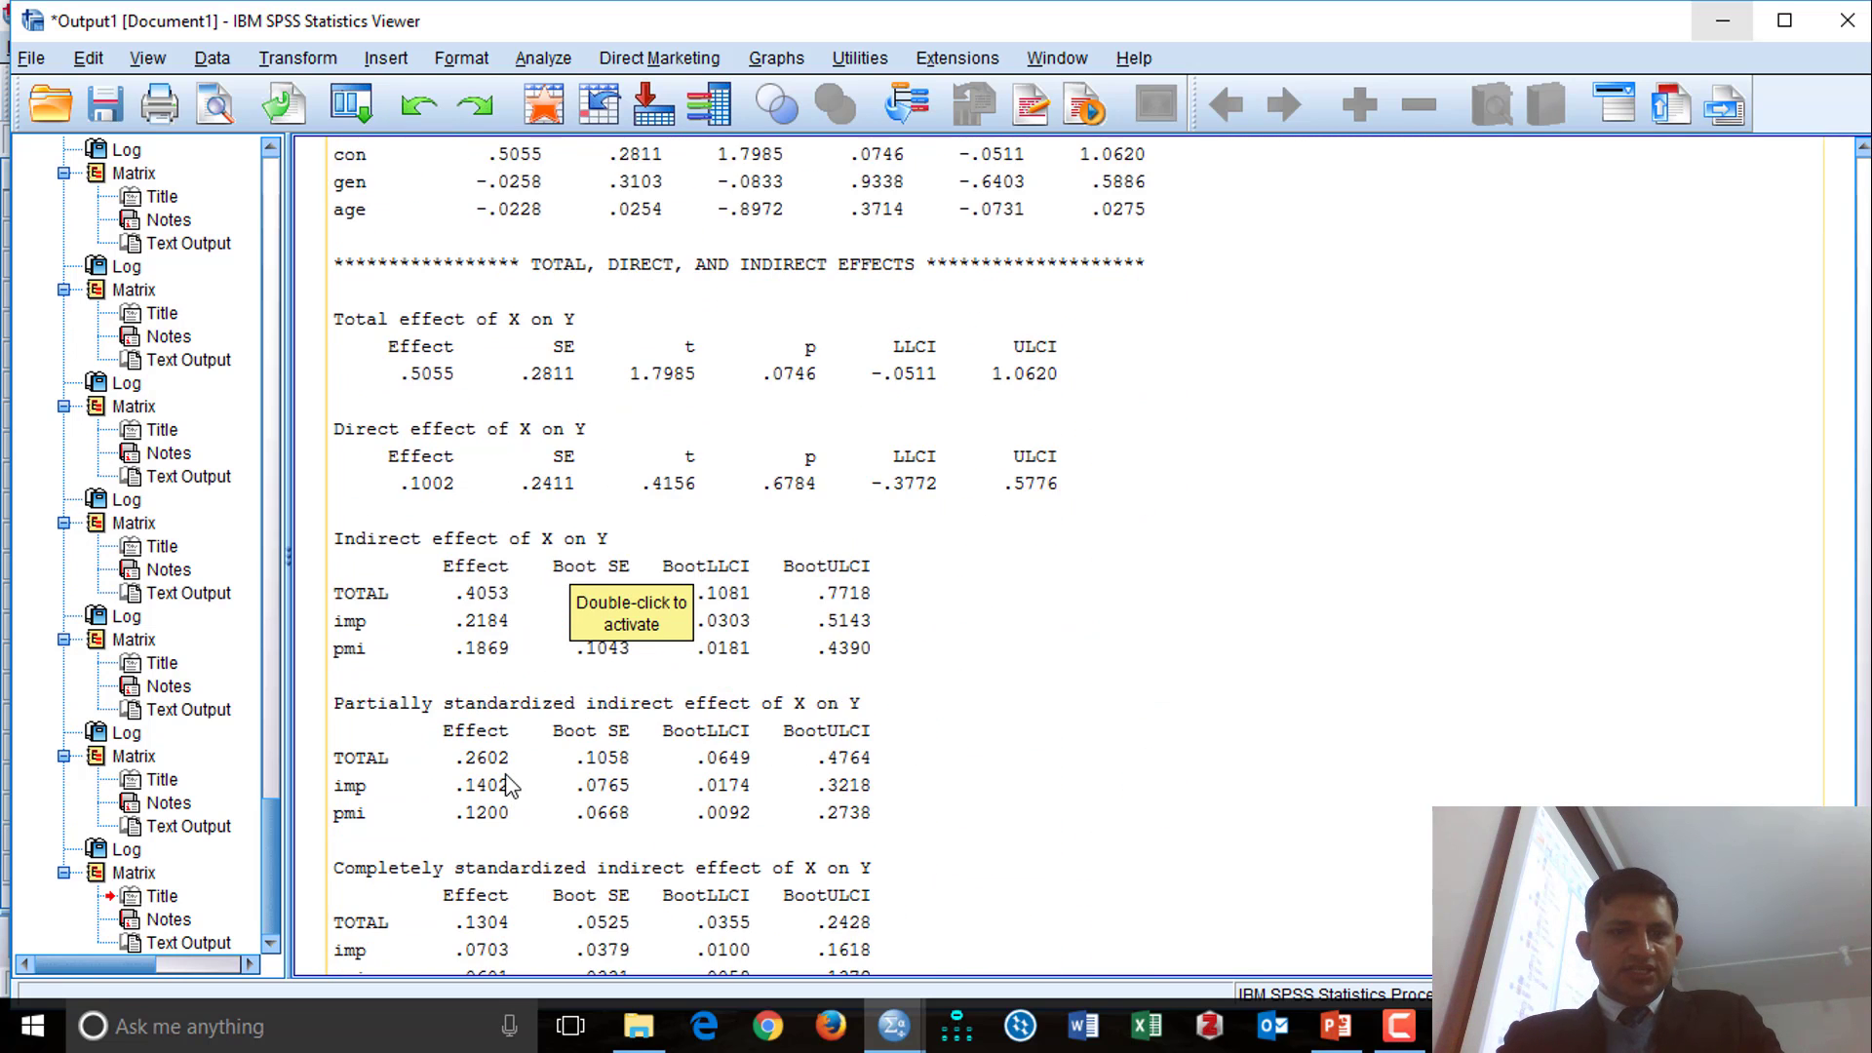
scroll(512, 785, "down", 8)
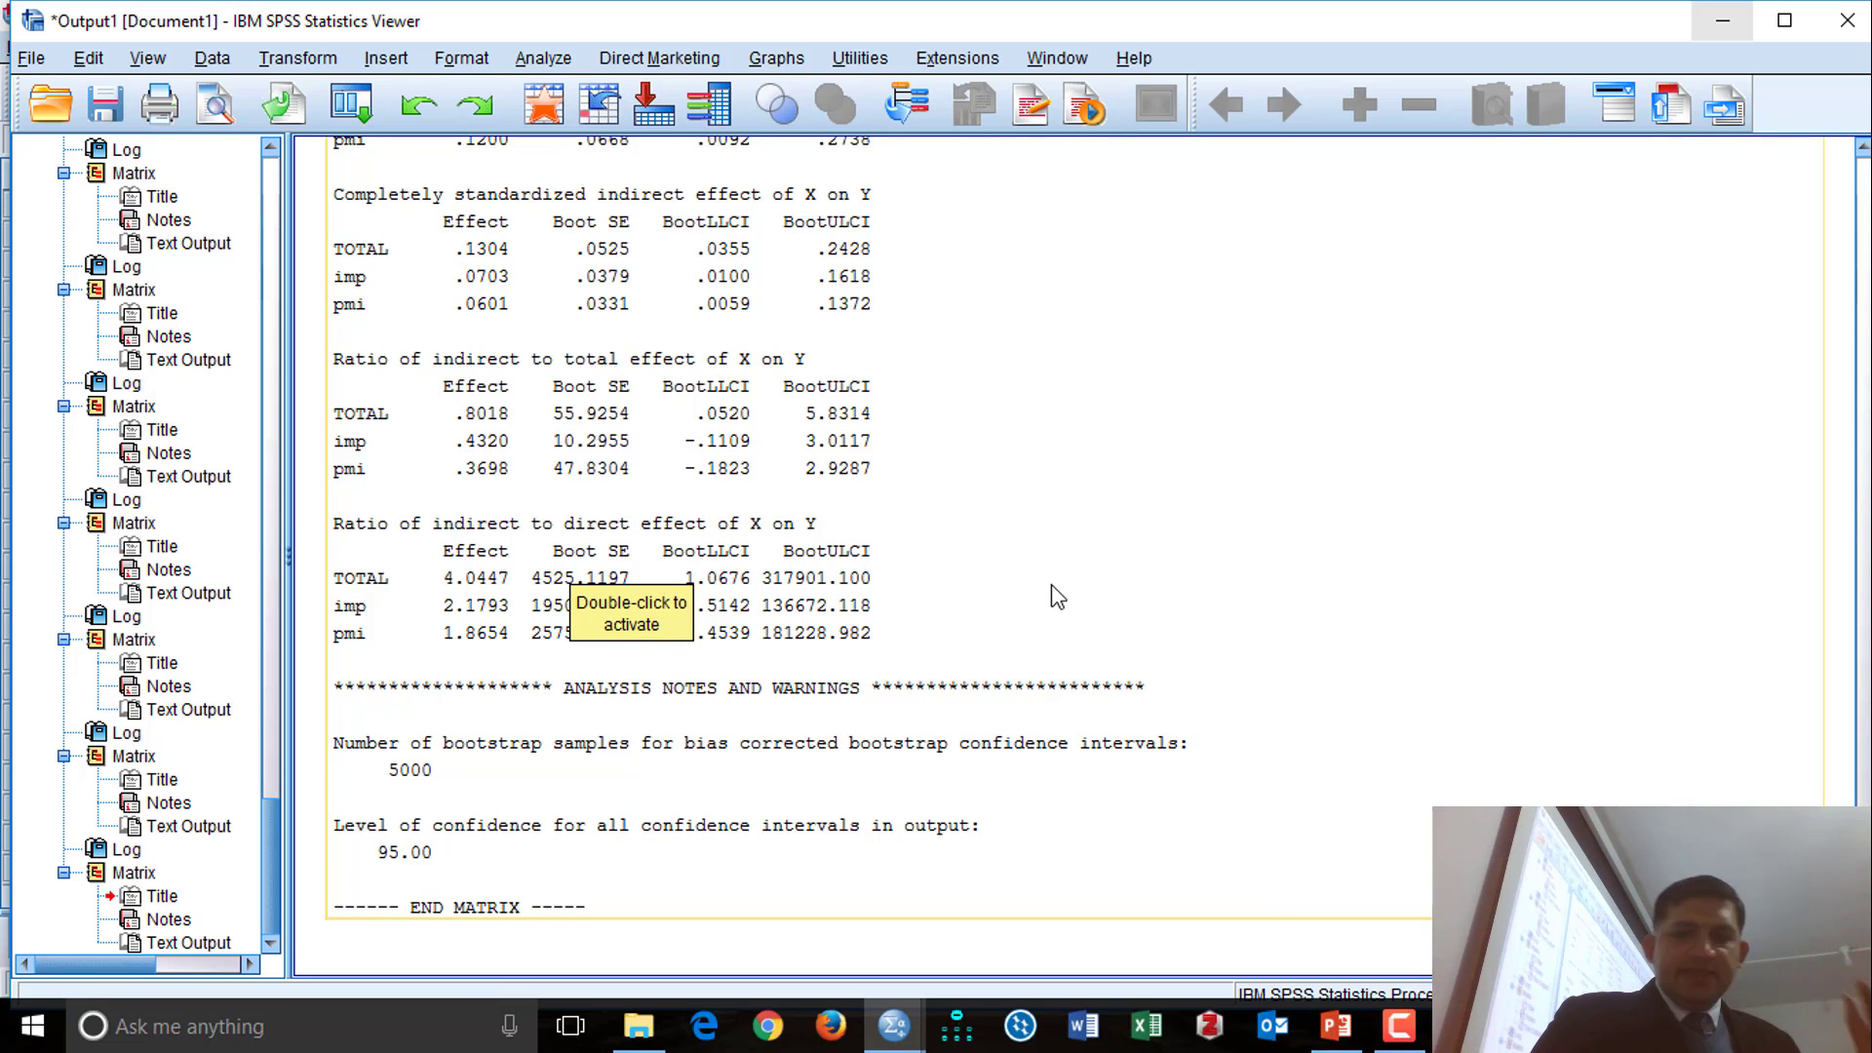
left_click(1336, 1025)
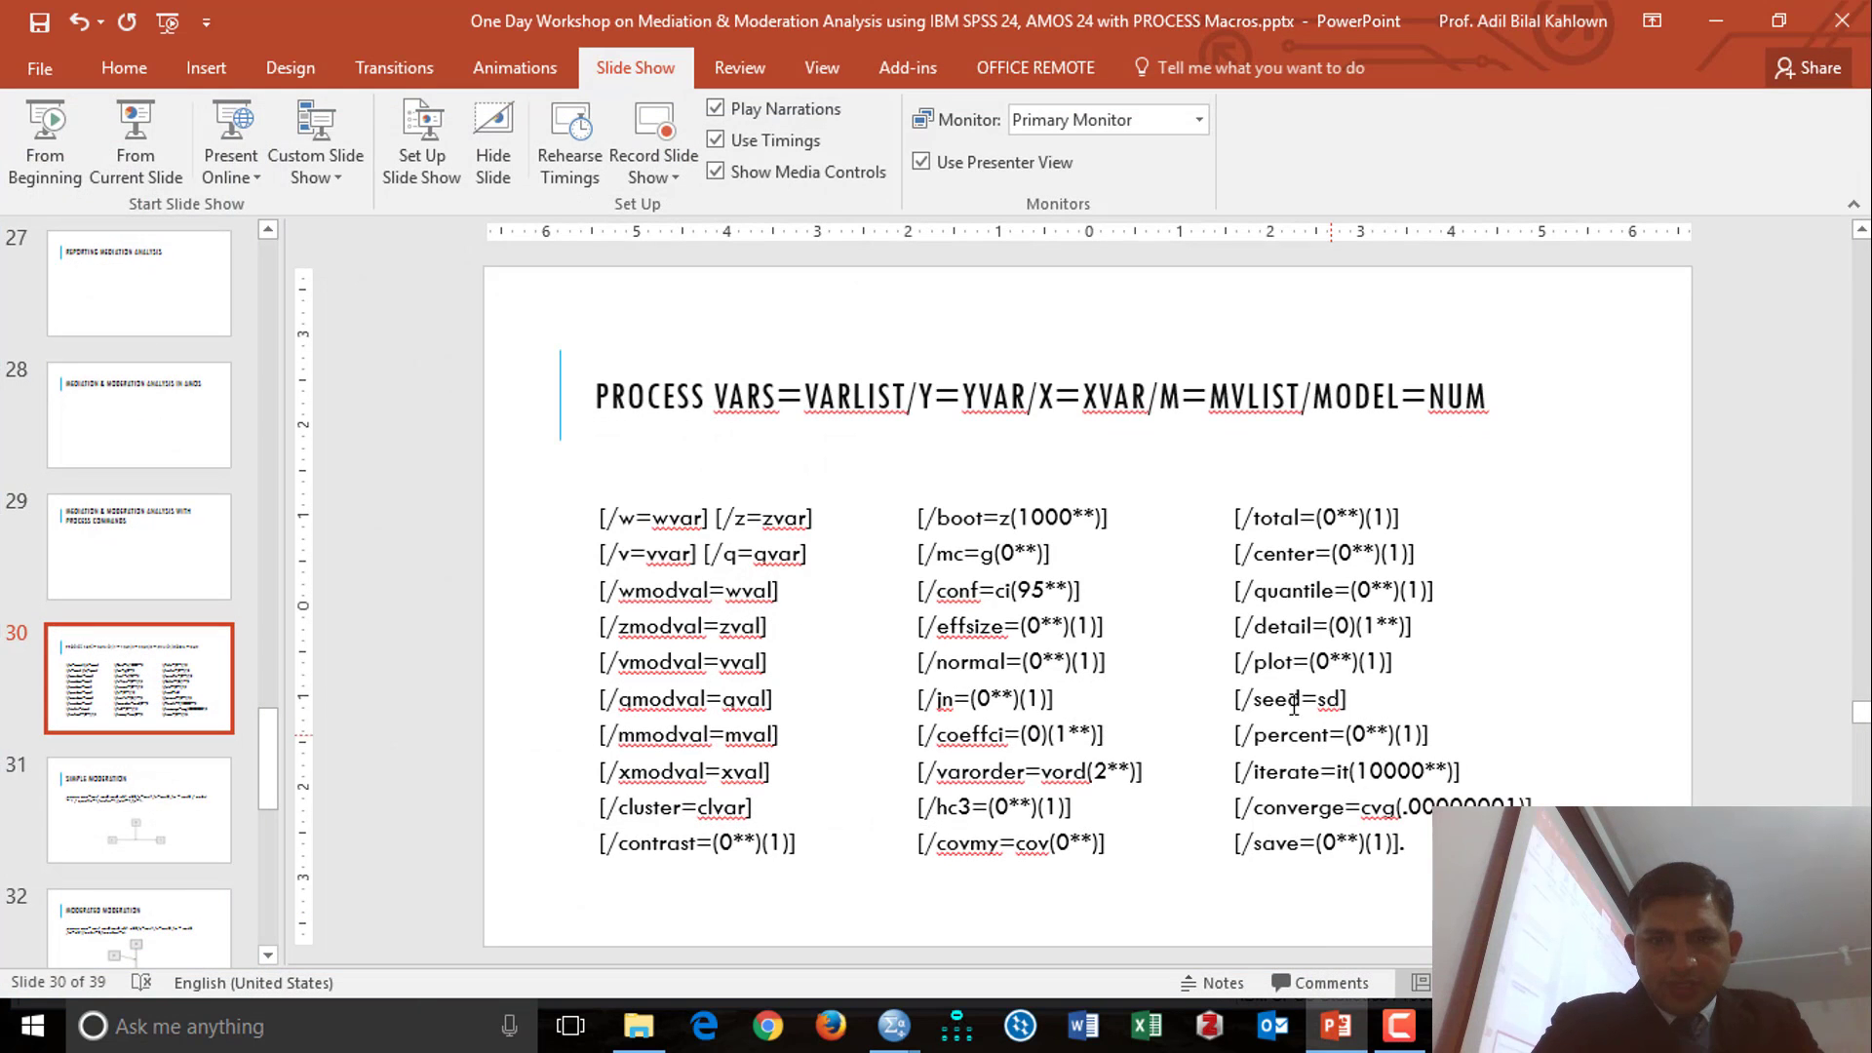
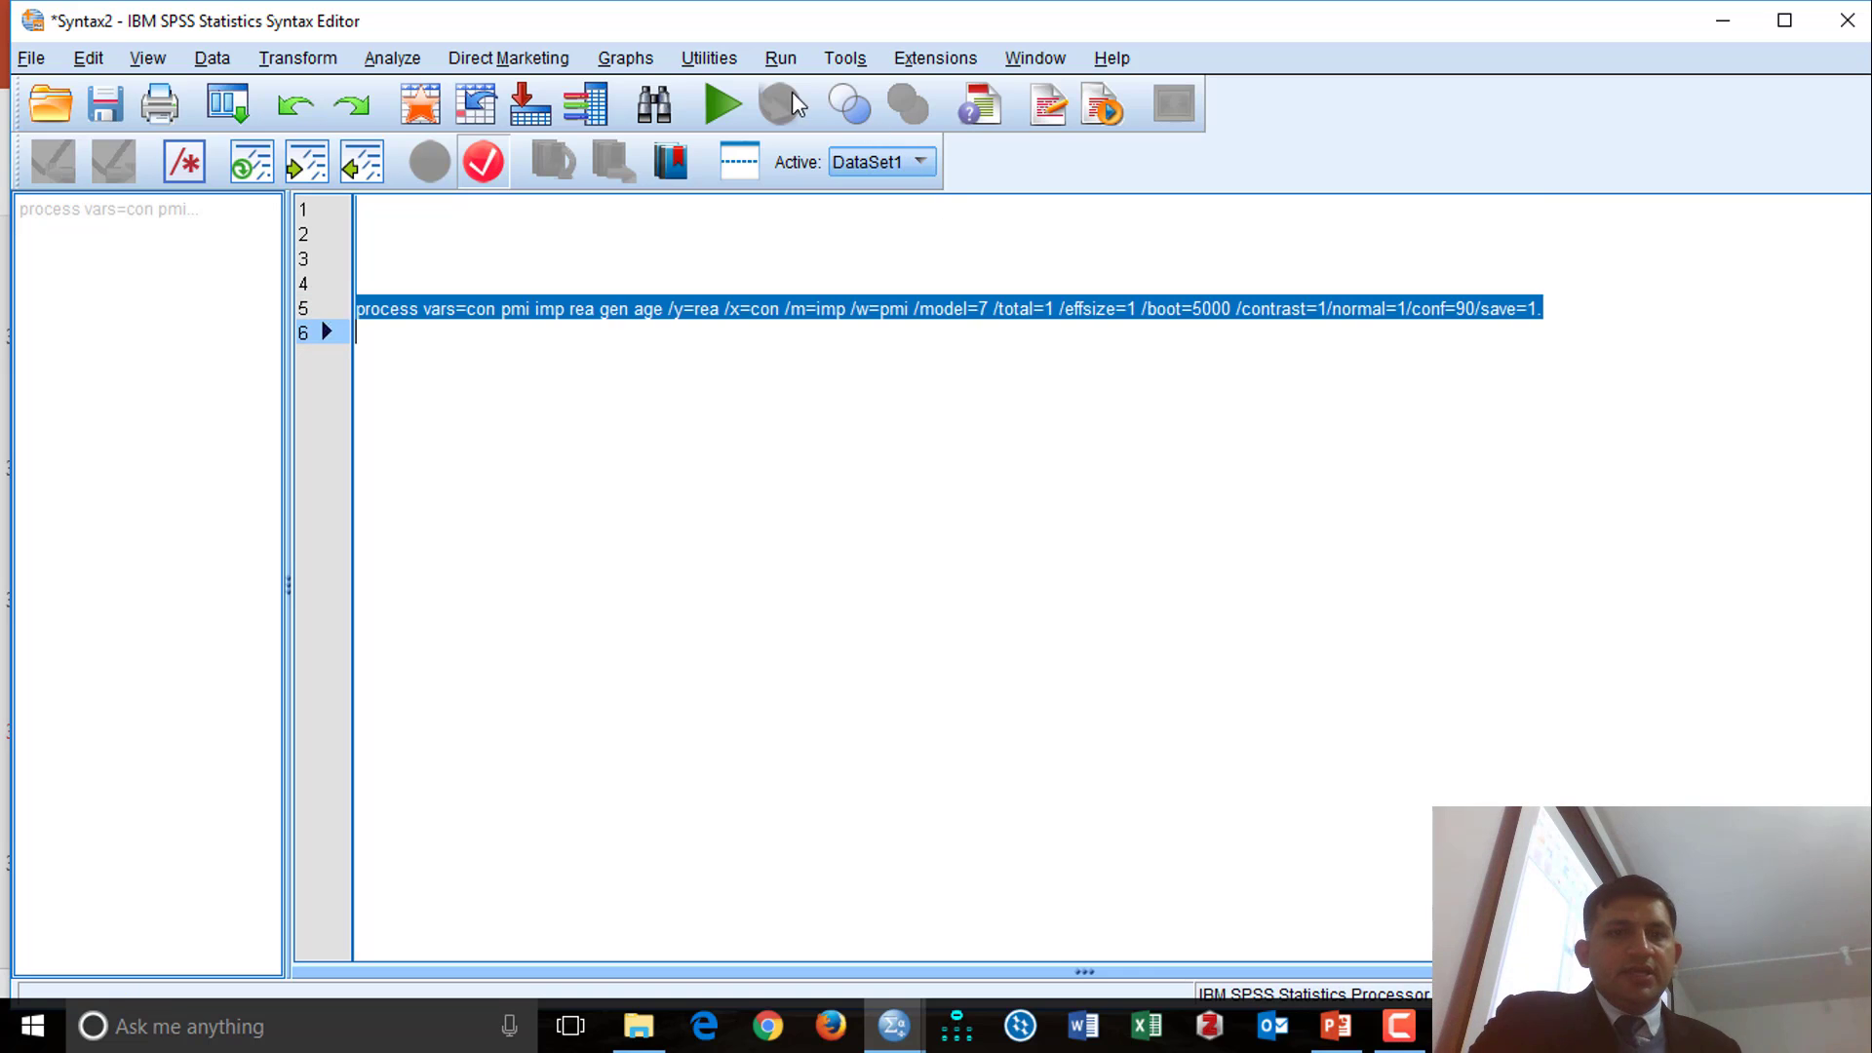
Step: Run the selected model 7 process command with pmi as moderator W, and bring up its results in the output viewer
left_click(721, 103)
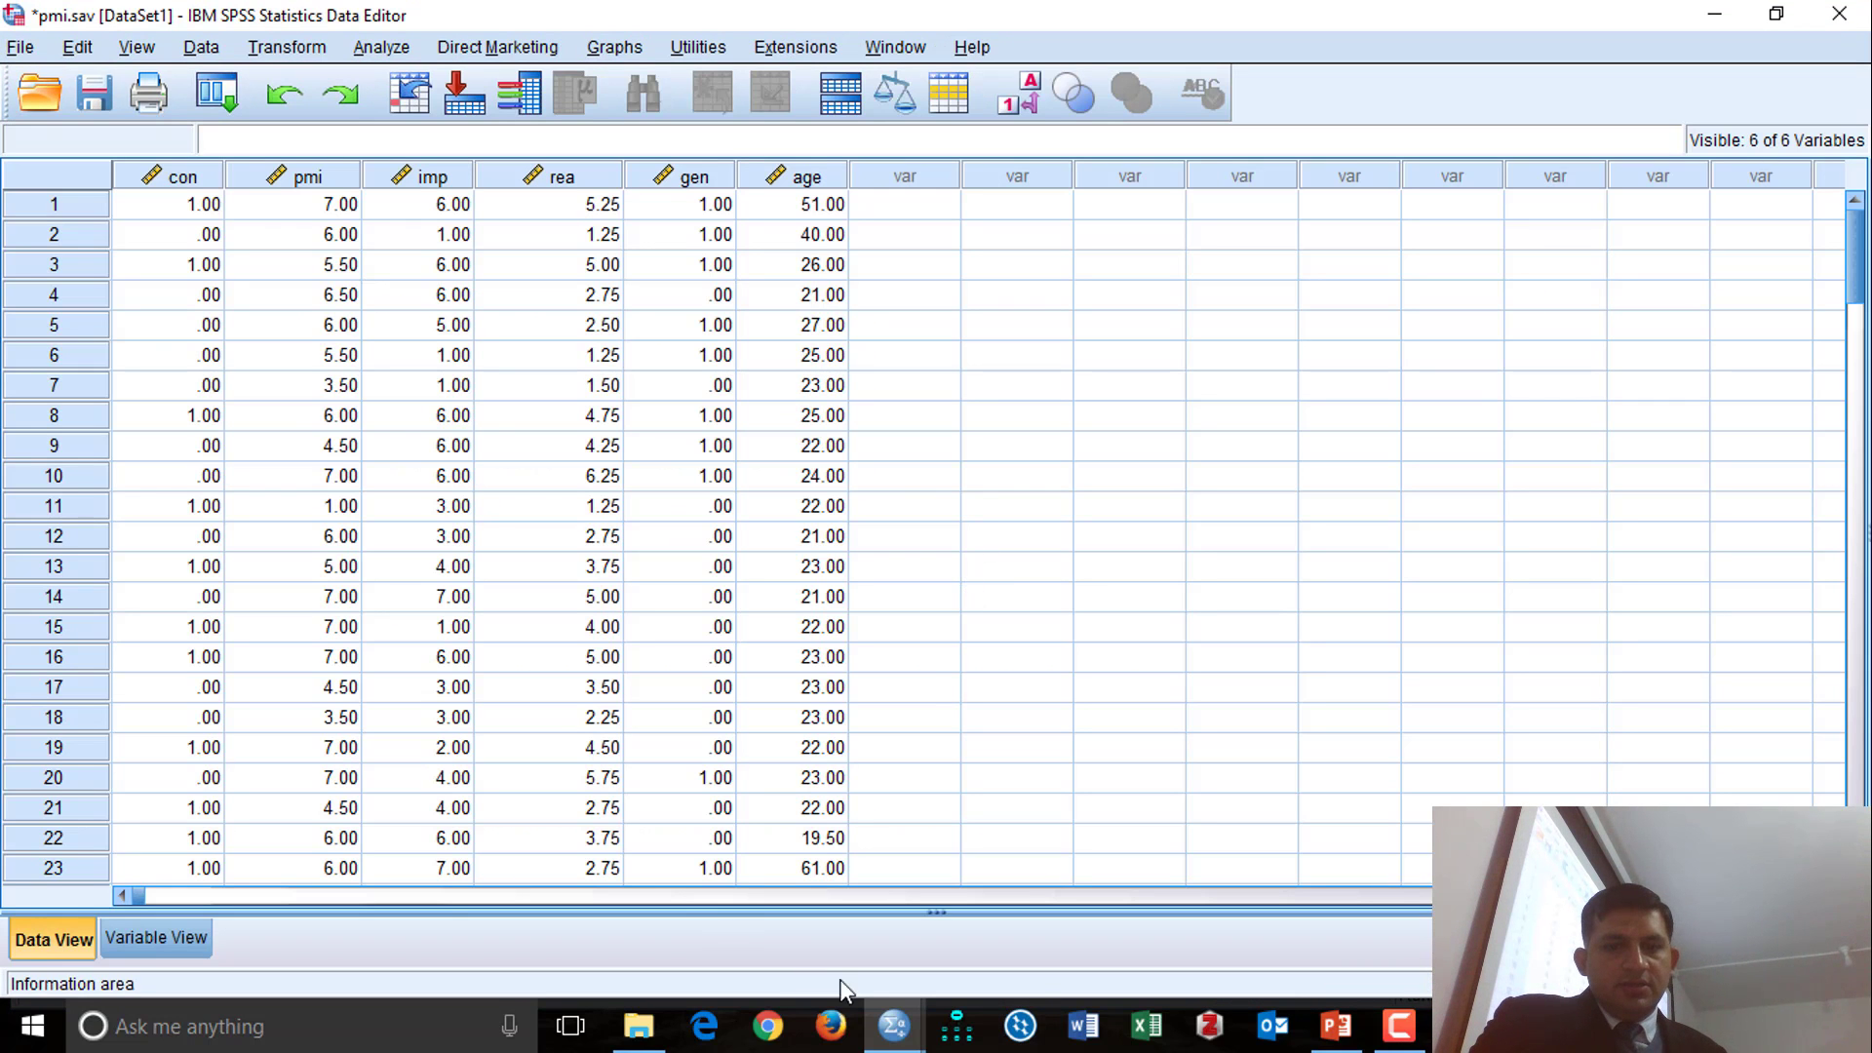
mouse_move(894, 1025)
left_click(250, 922)
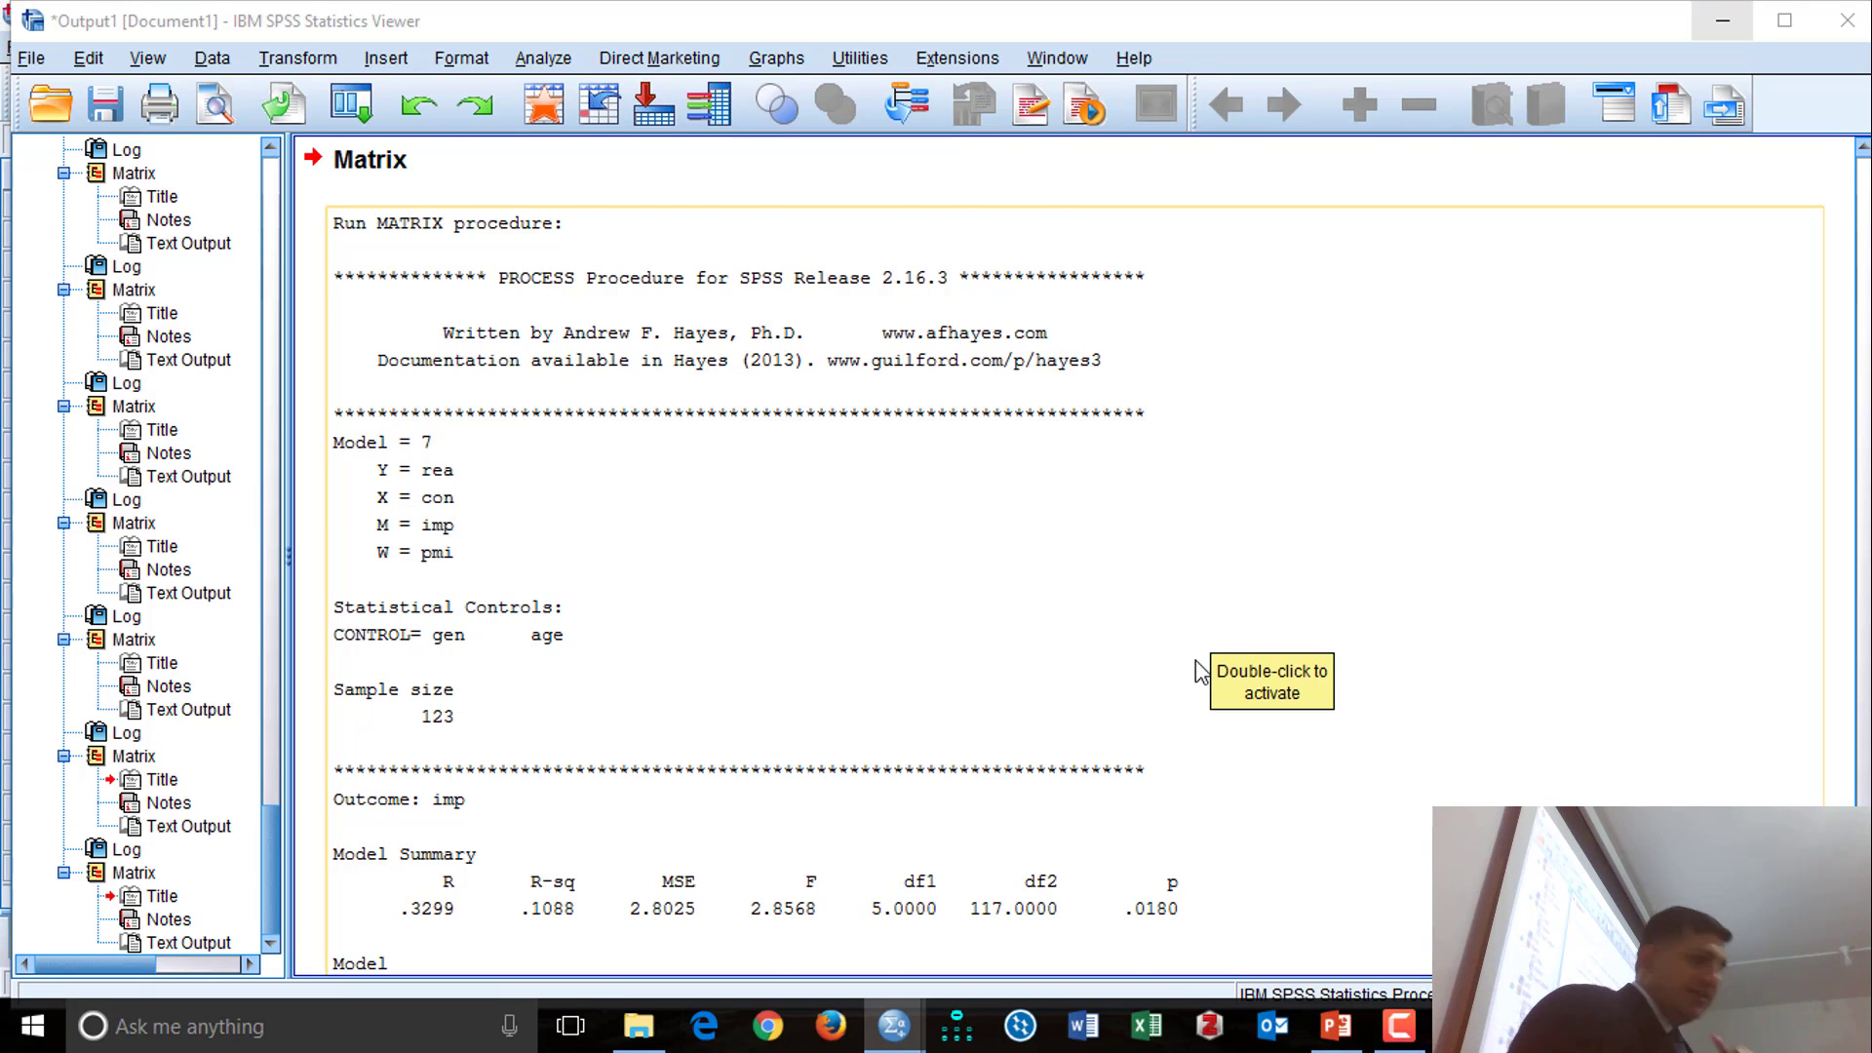
Step: Examine the model 7 output, including the logged command, imp and rea outcome models, conditional indirect effects and index of moderated mediation
scroll(1201, 671, "down", 20)
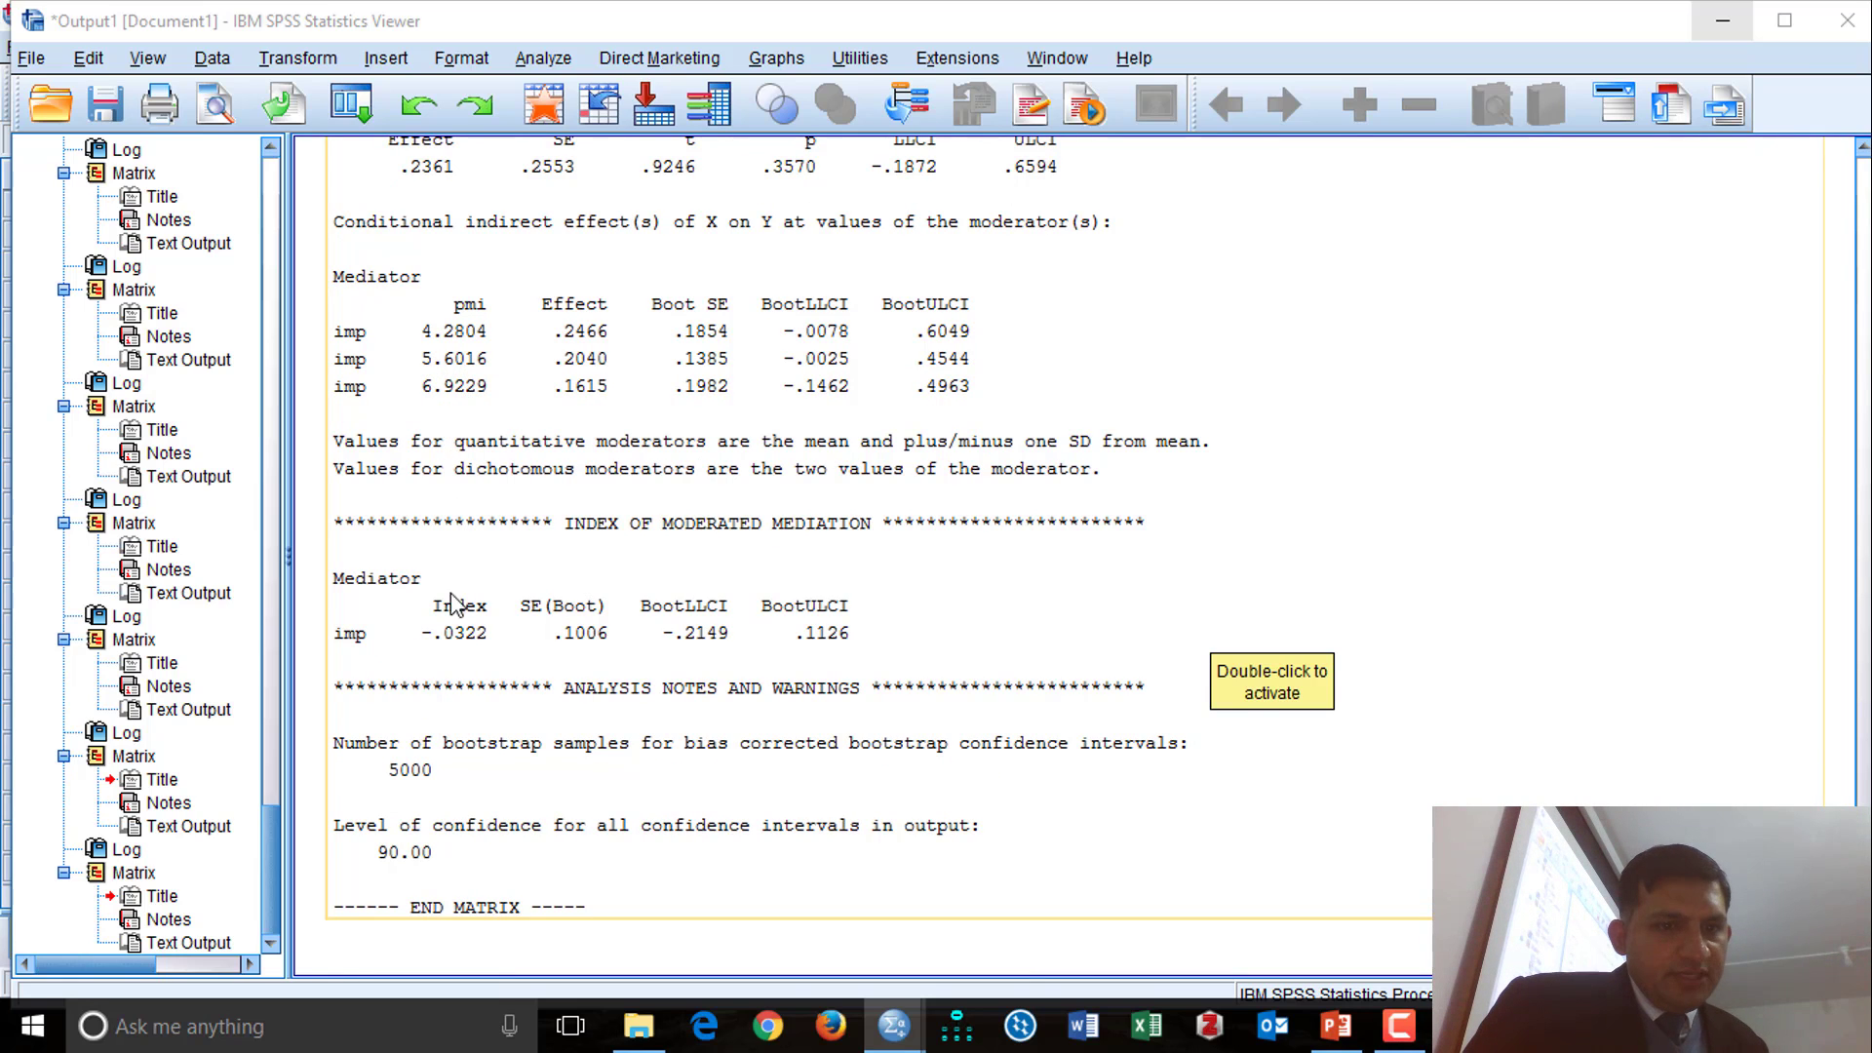
scroll(559, 536, "up", 3)
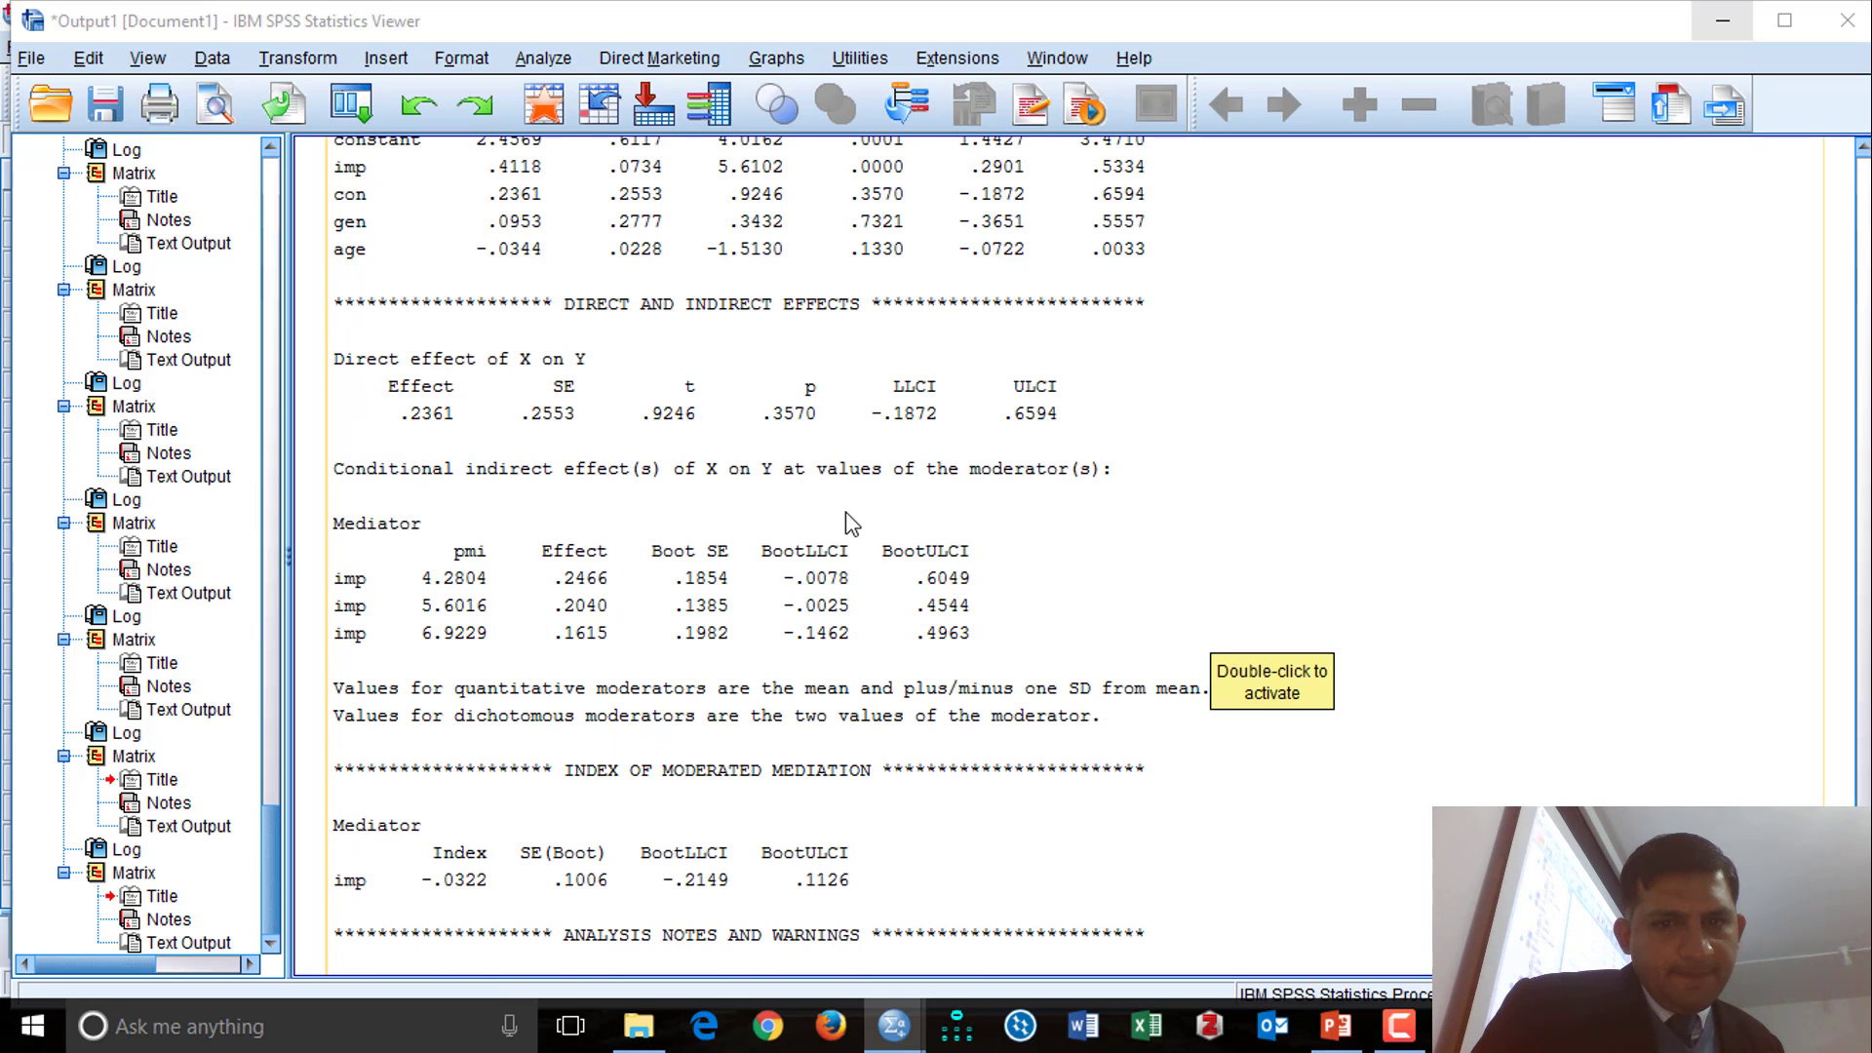
scroll(846, 524, "up", 4)
scroll(846, 524, "up", 3)
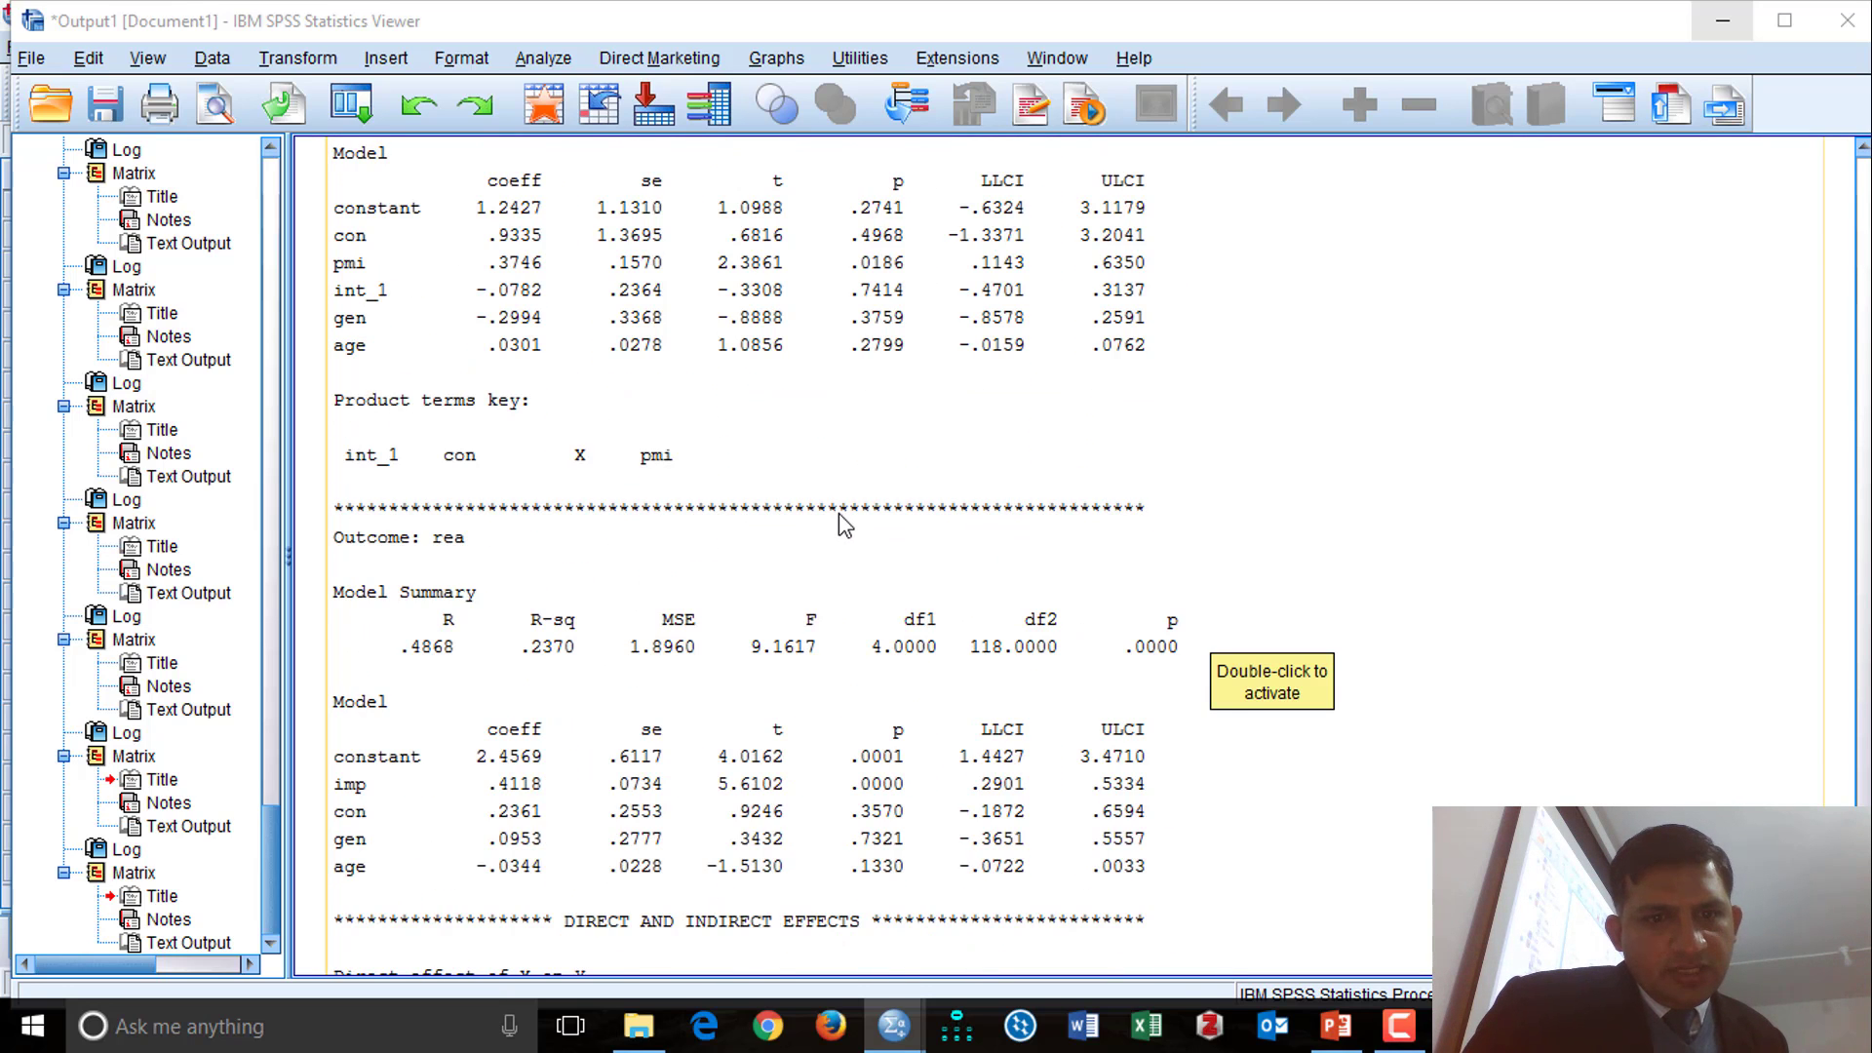
scroll(546, 585, "up", 13)
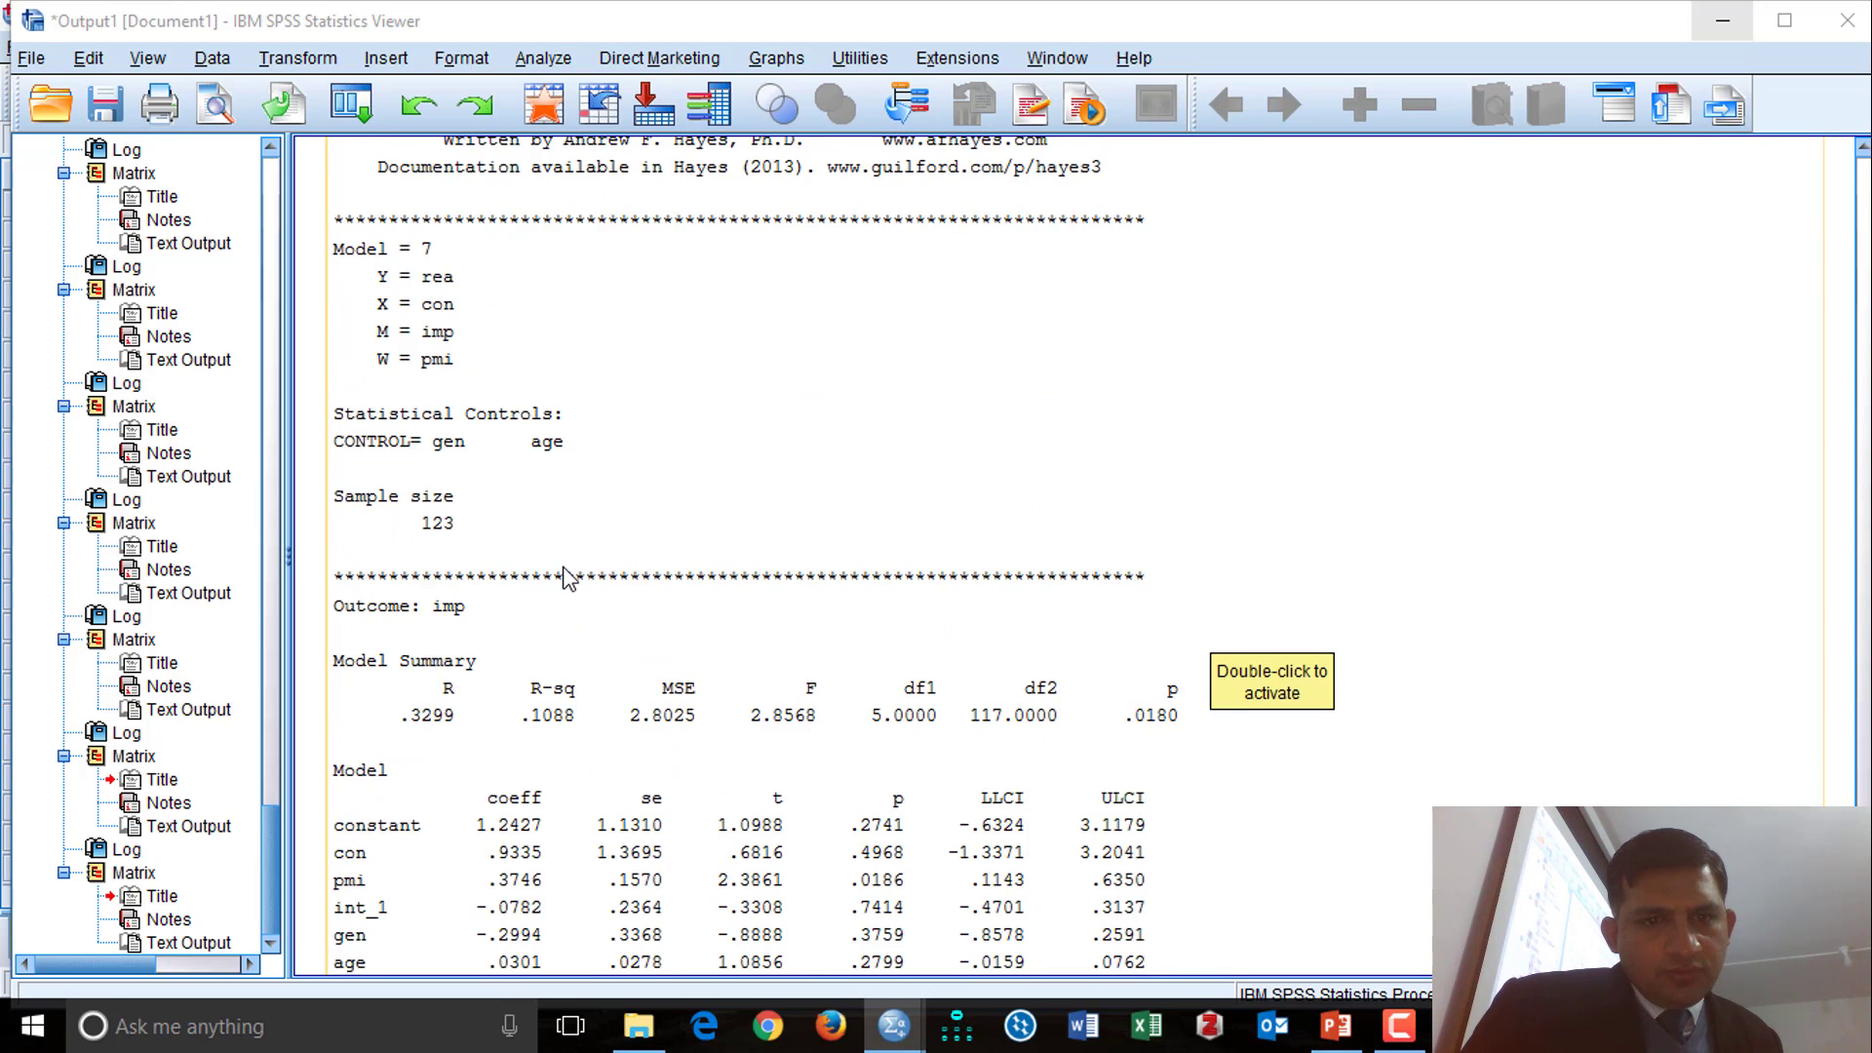
scroll(617, 579, "up", 2)
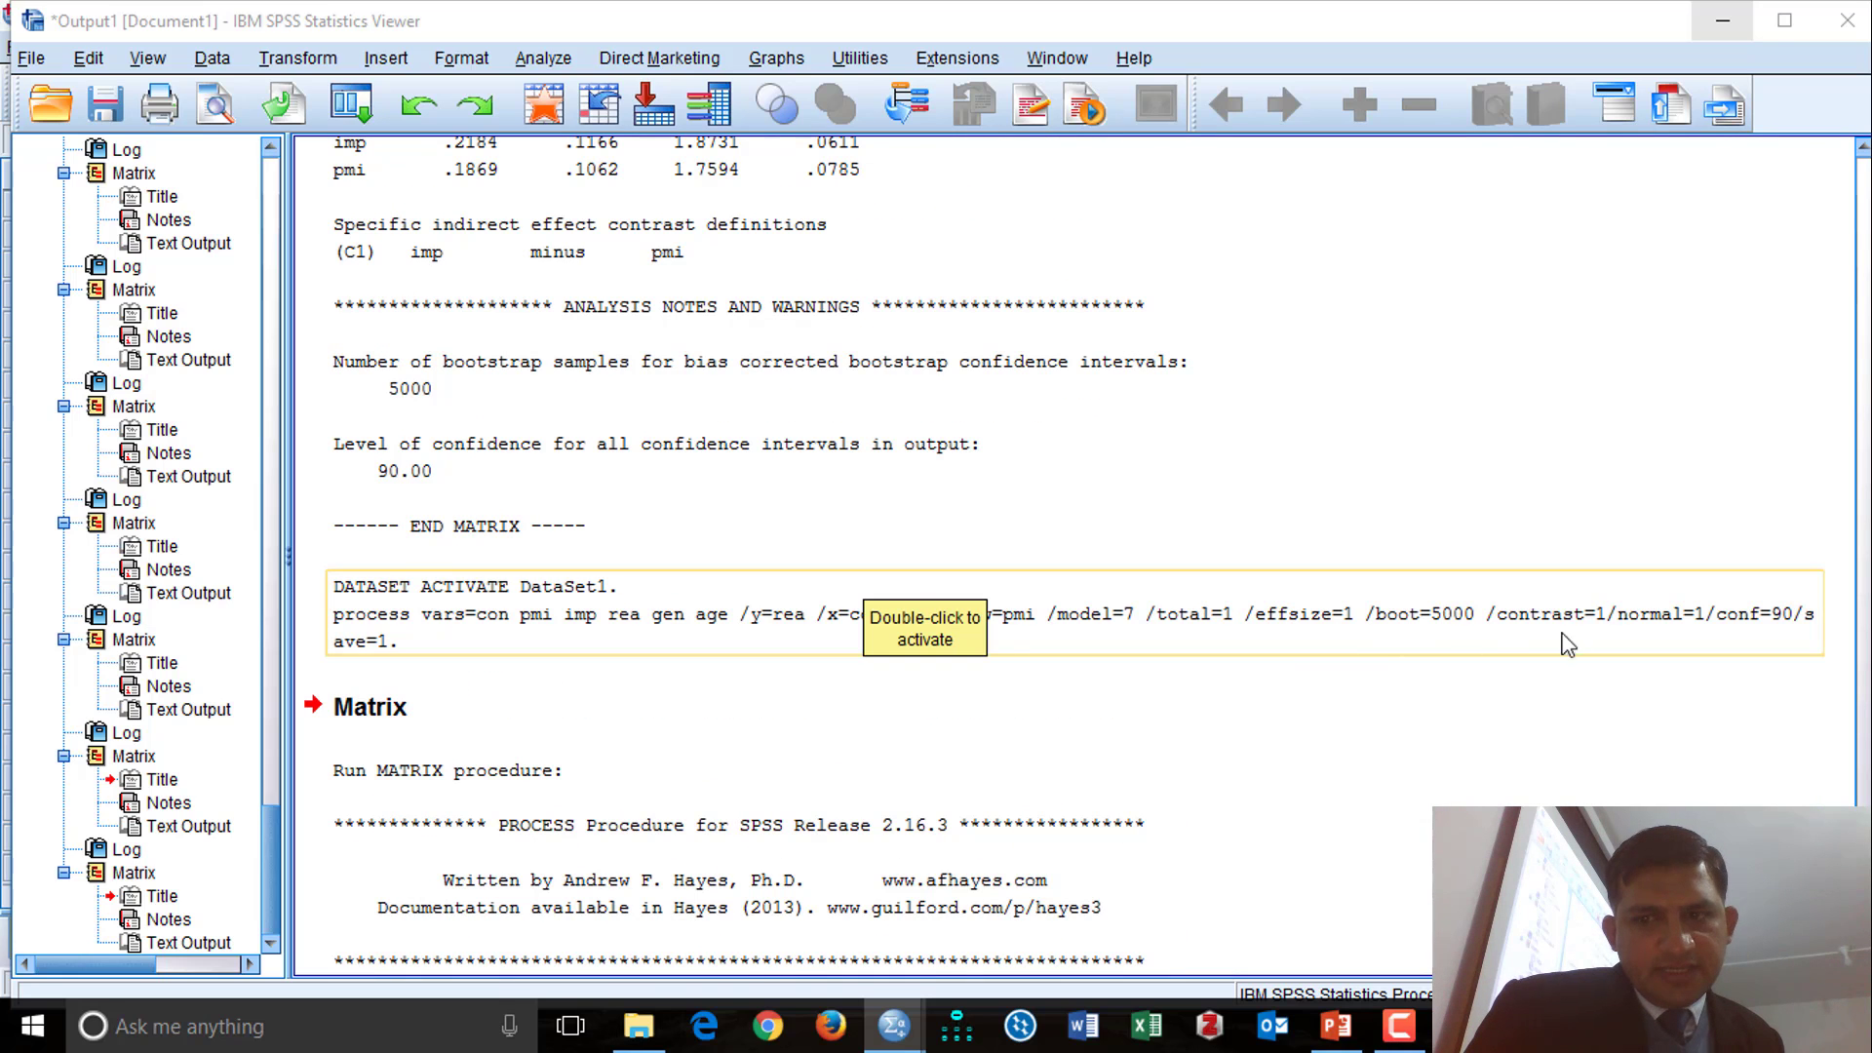
scroll(1347, 736, "down", 7)
scroll(1347, 736, "down", 20)
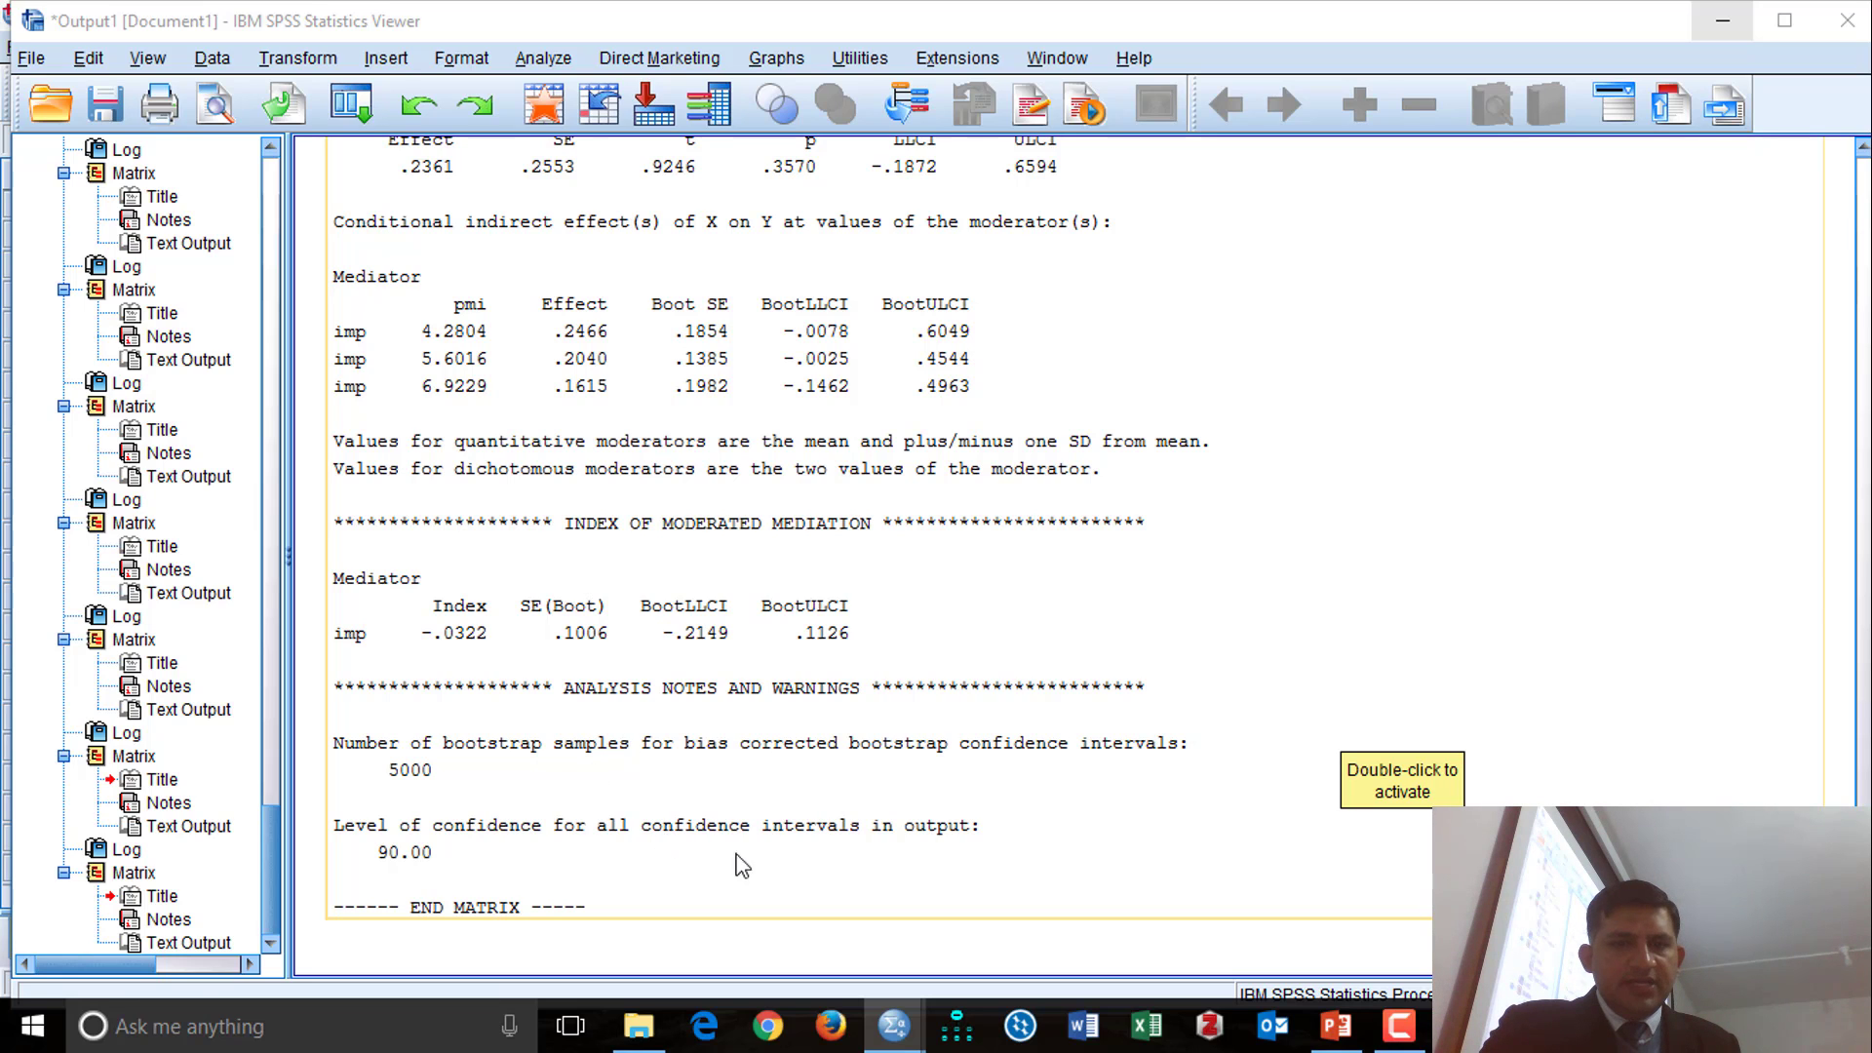
scroll(1014, 624, "up", 5)
scroll(1029, 602, "up", 3)
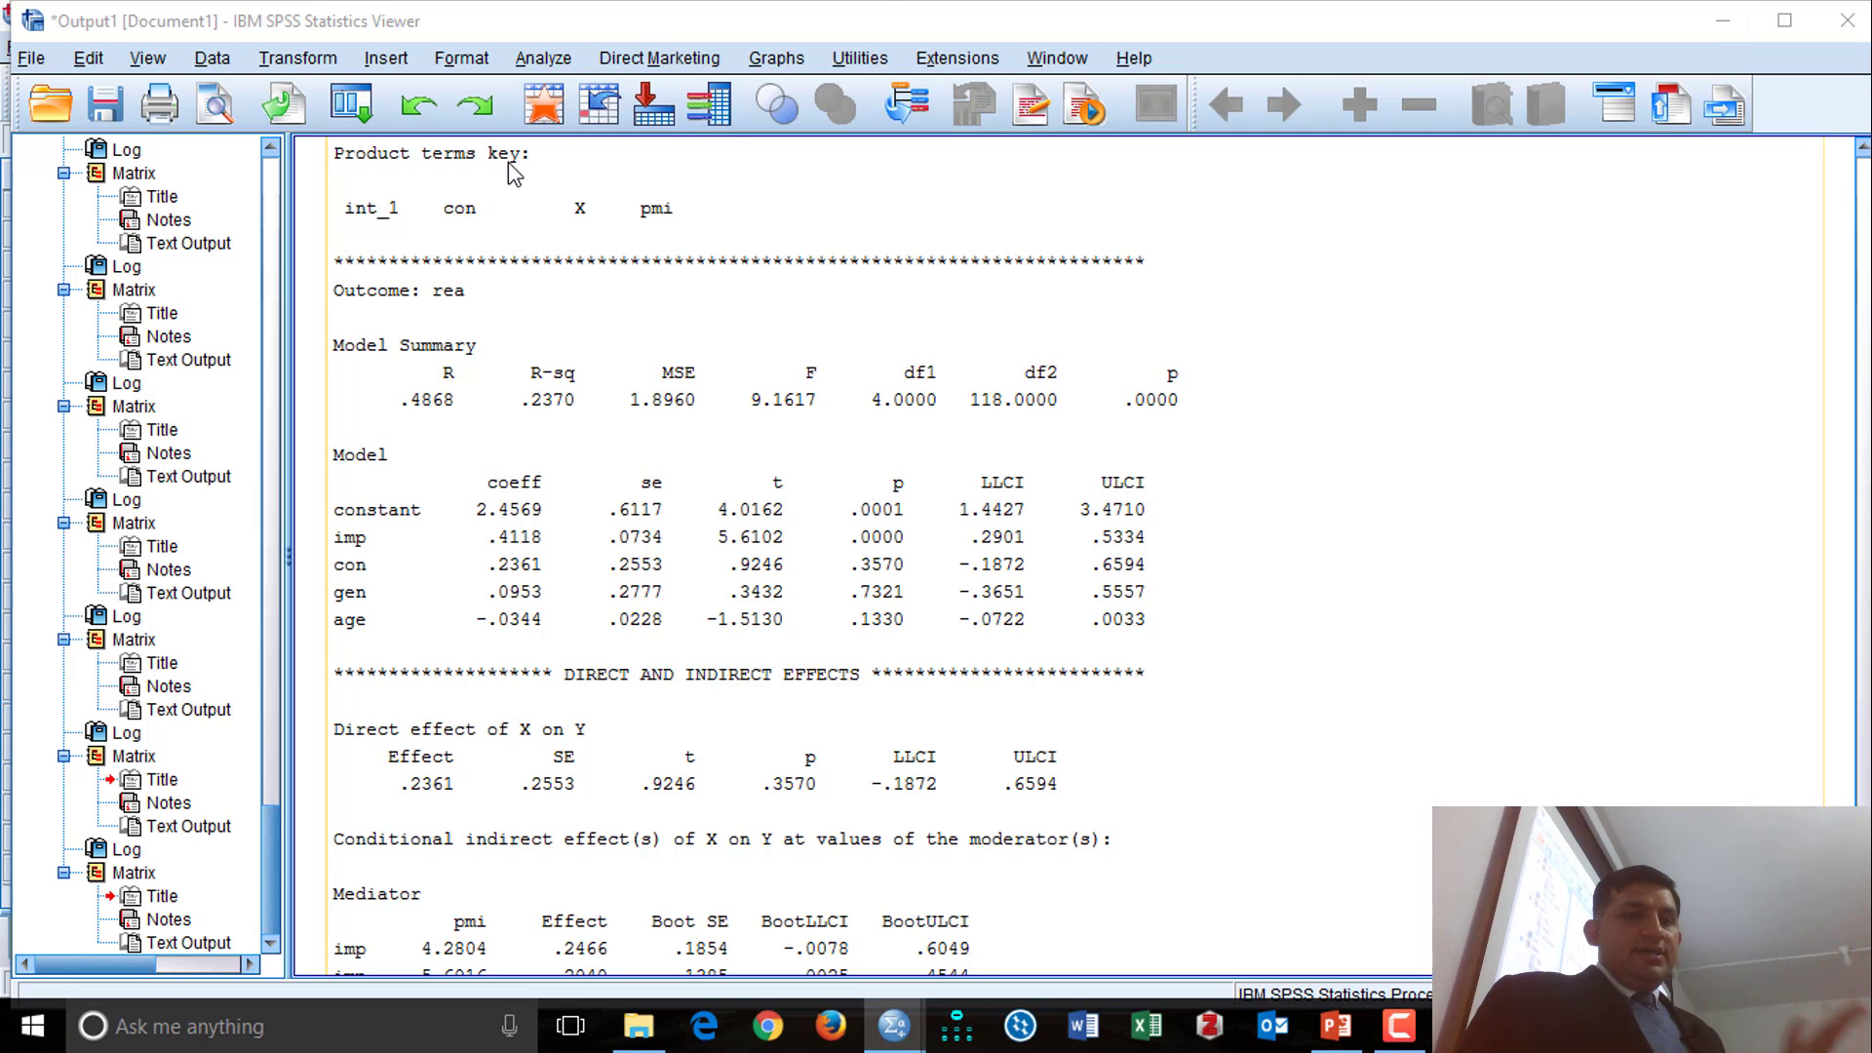
Step: Switch to the pmi.sav data and look over the PROCESS and mediation procedures listed among the regression analyses
left_click(544, 104)
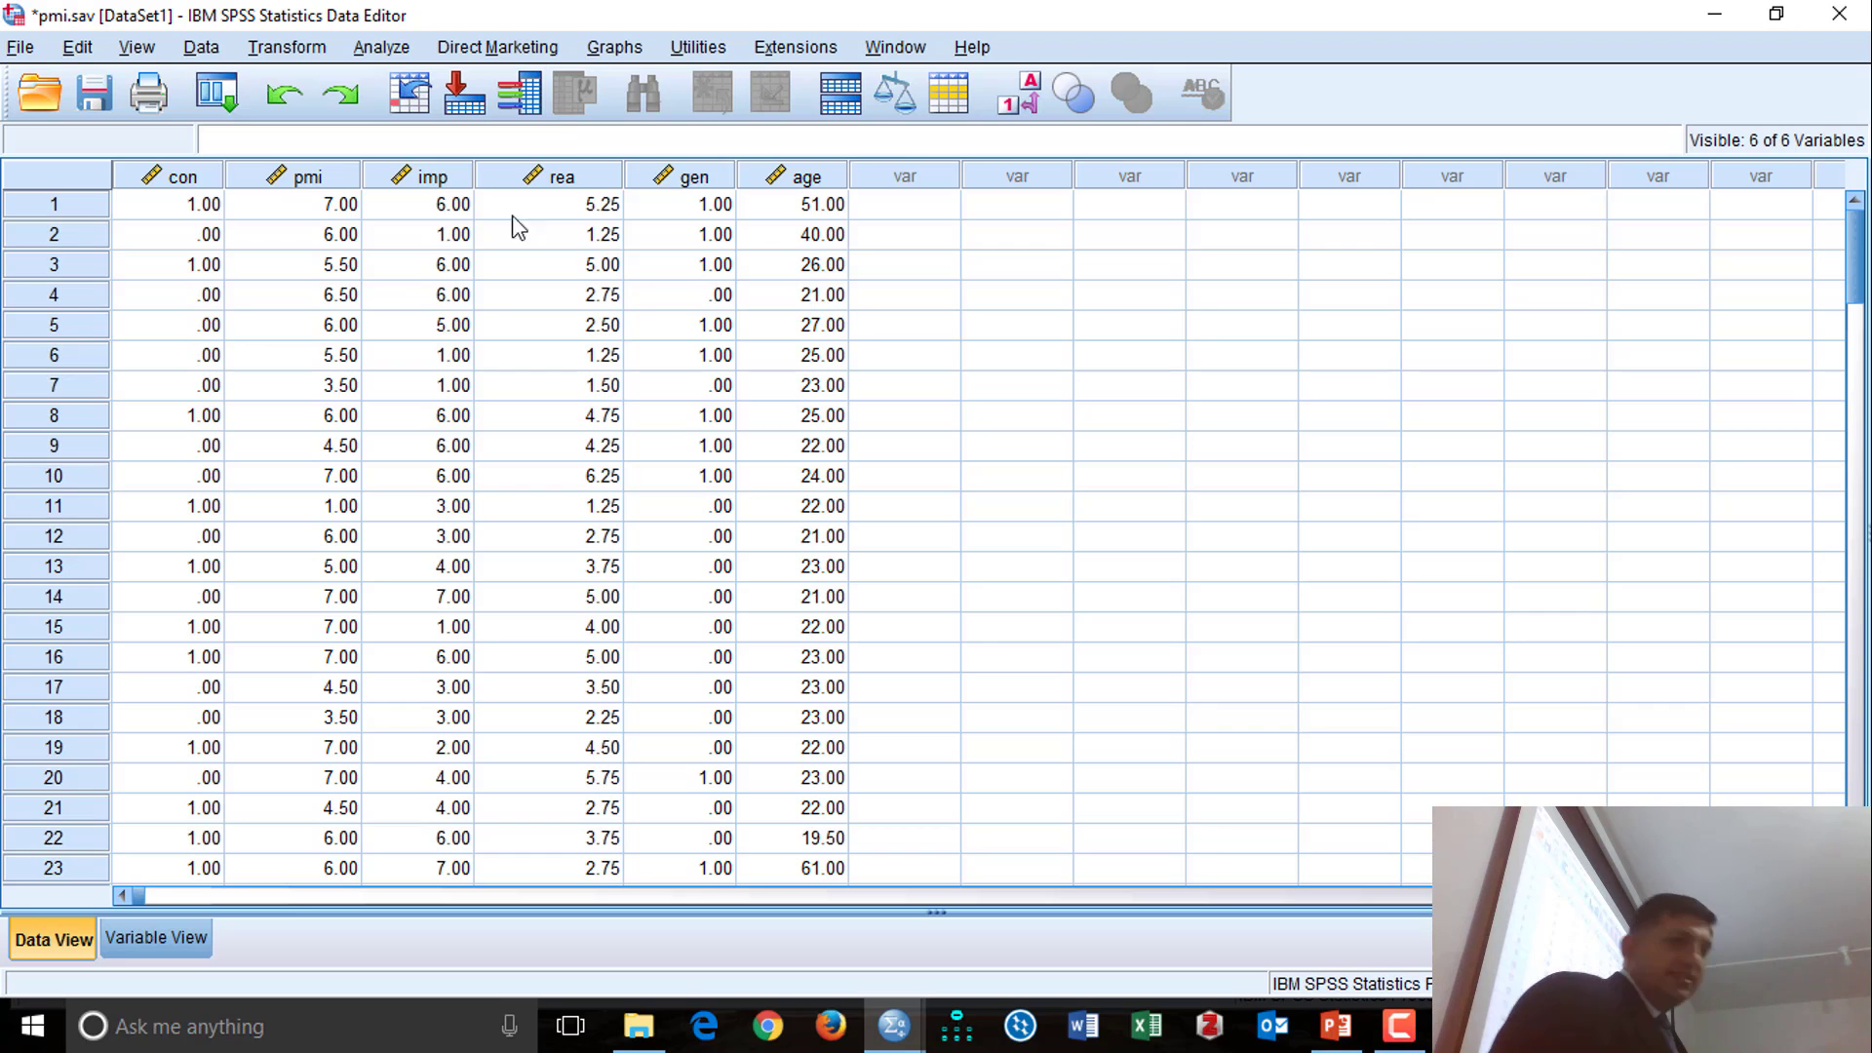
left_click(381, 47)
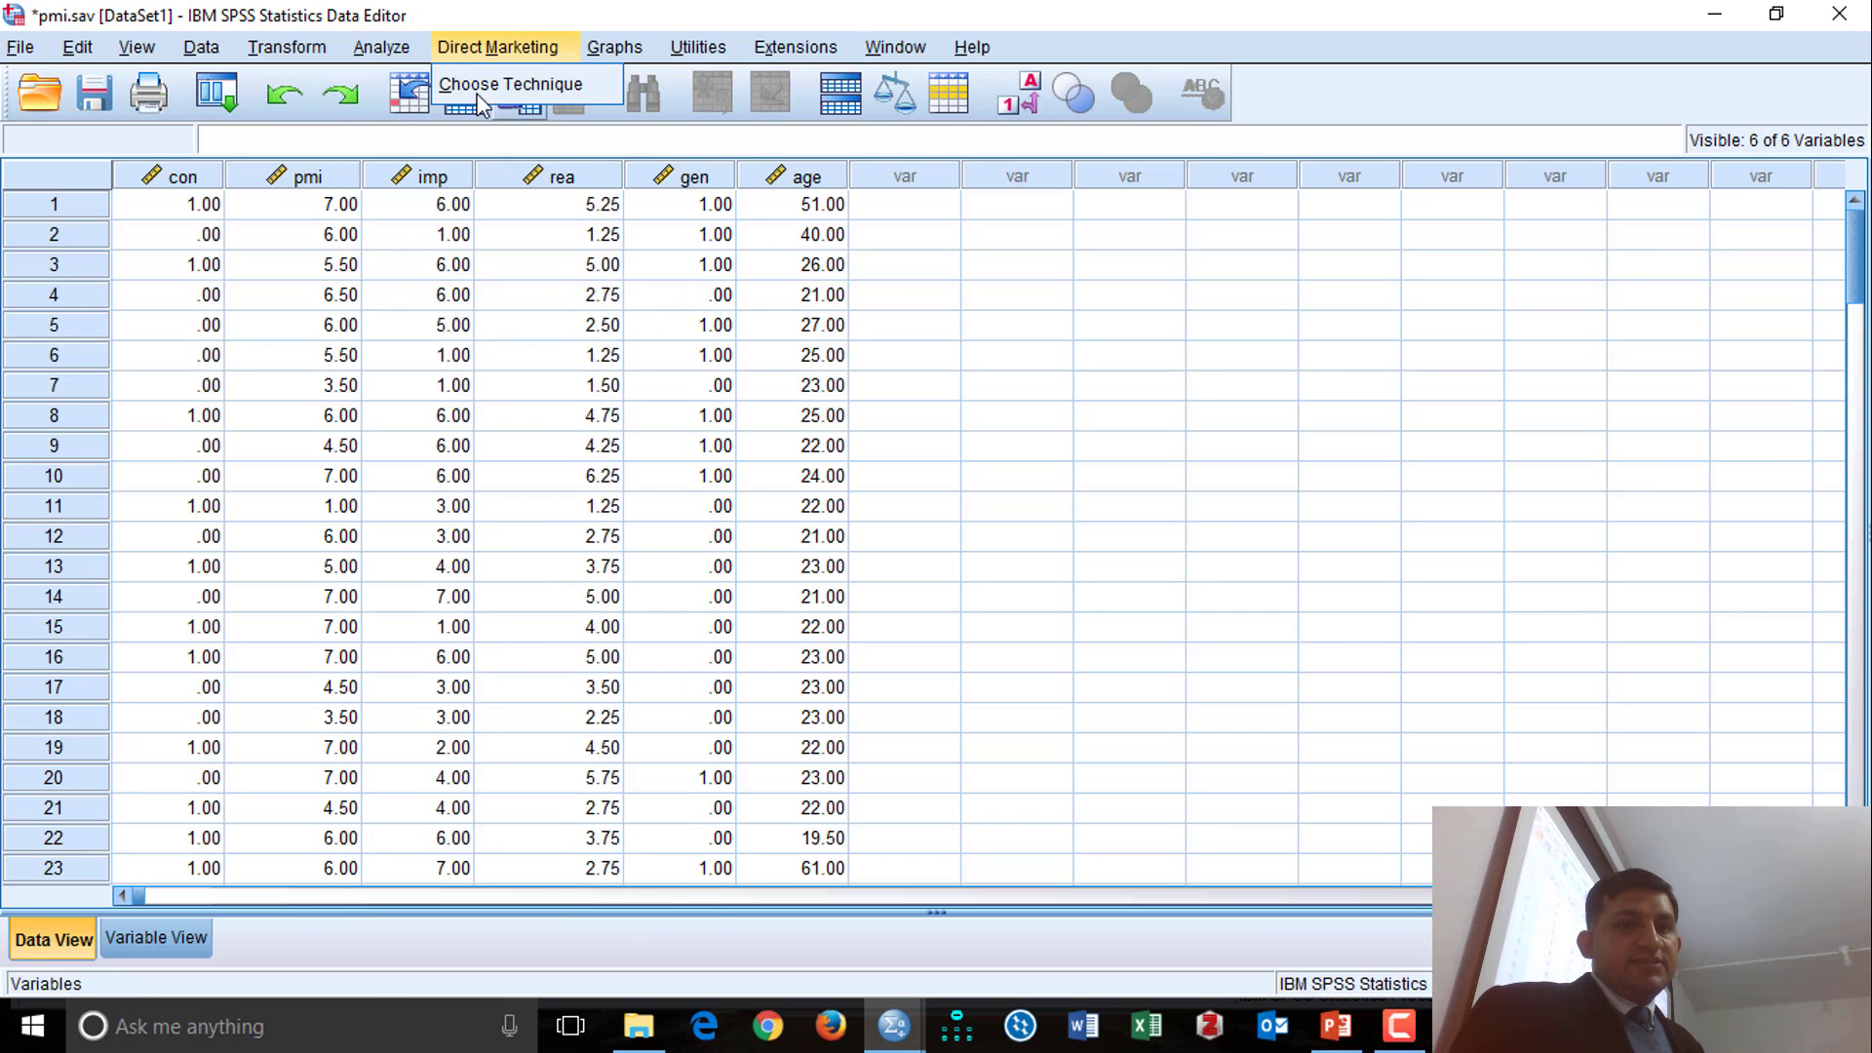
mouse_move(635, 372)
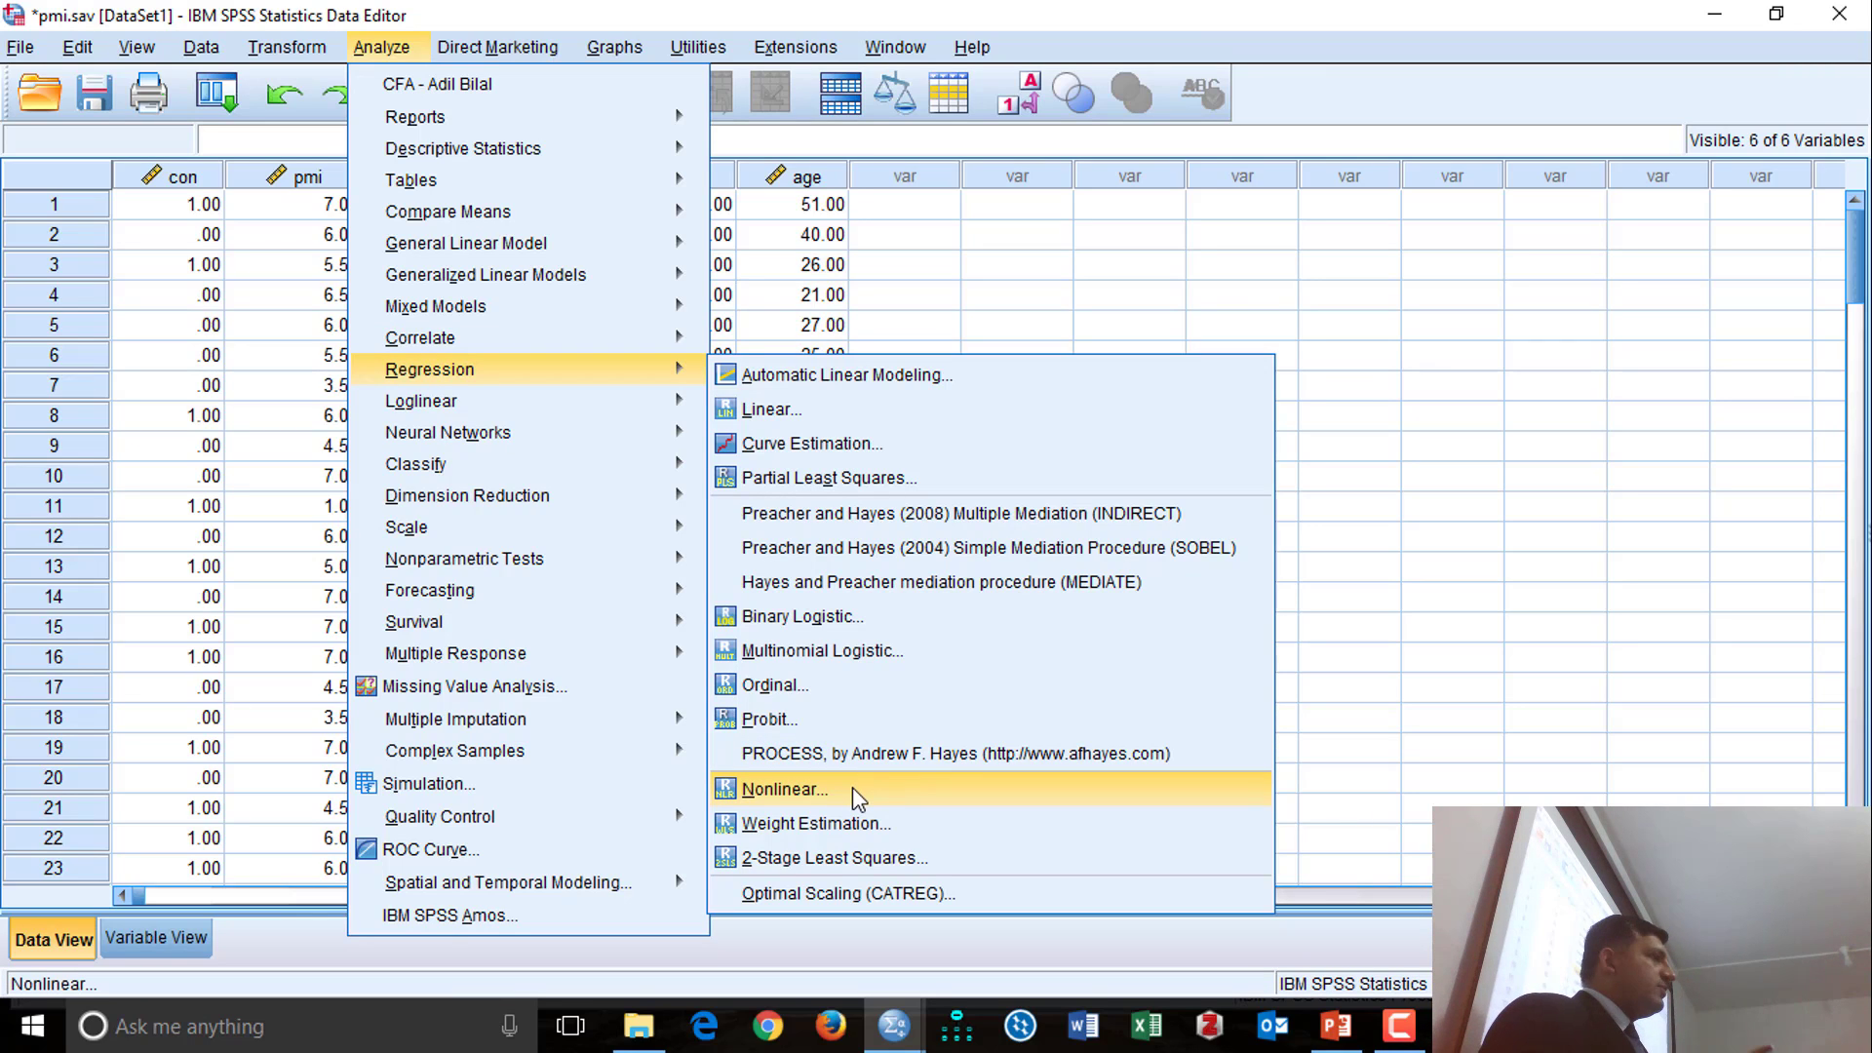
left_click(1350, 264)
Step: Look over the PROCESS installation files in the process folder in File Explorer, and return to the pmi.sav data in SPSS
left_click(634, 1038)
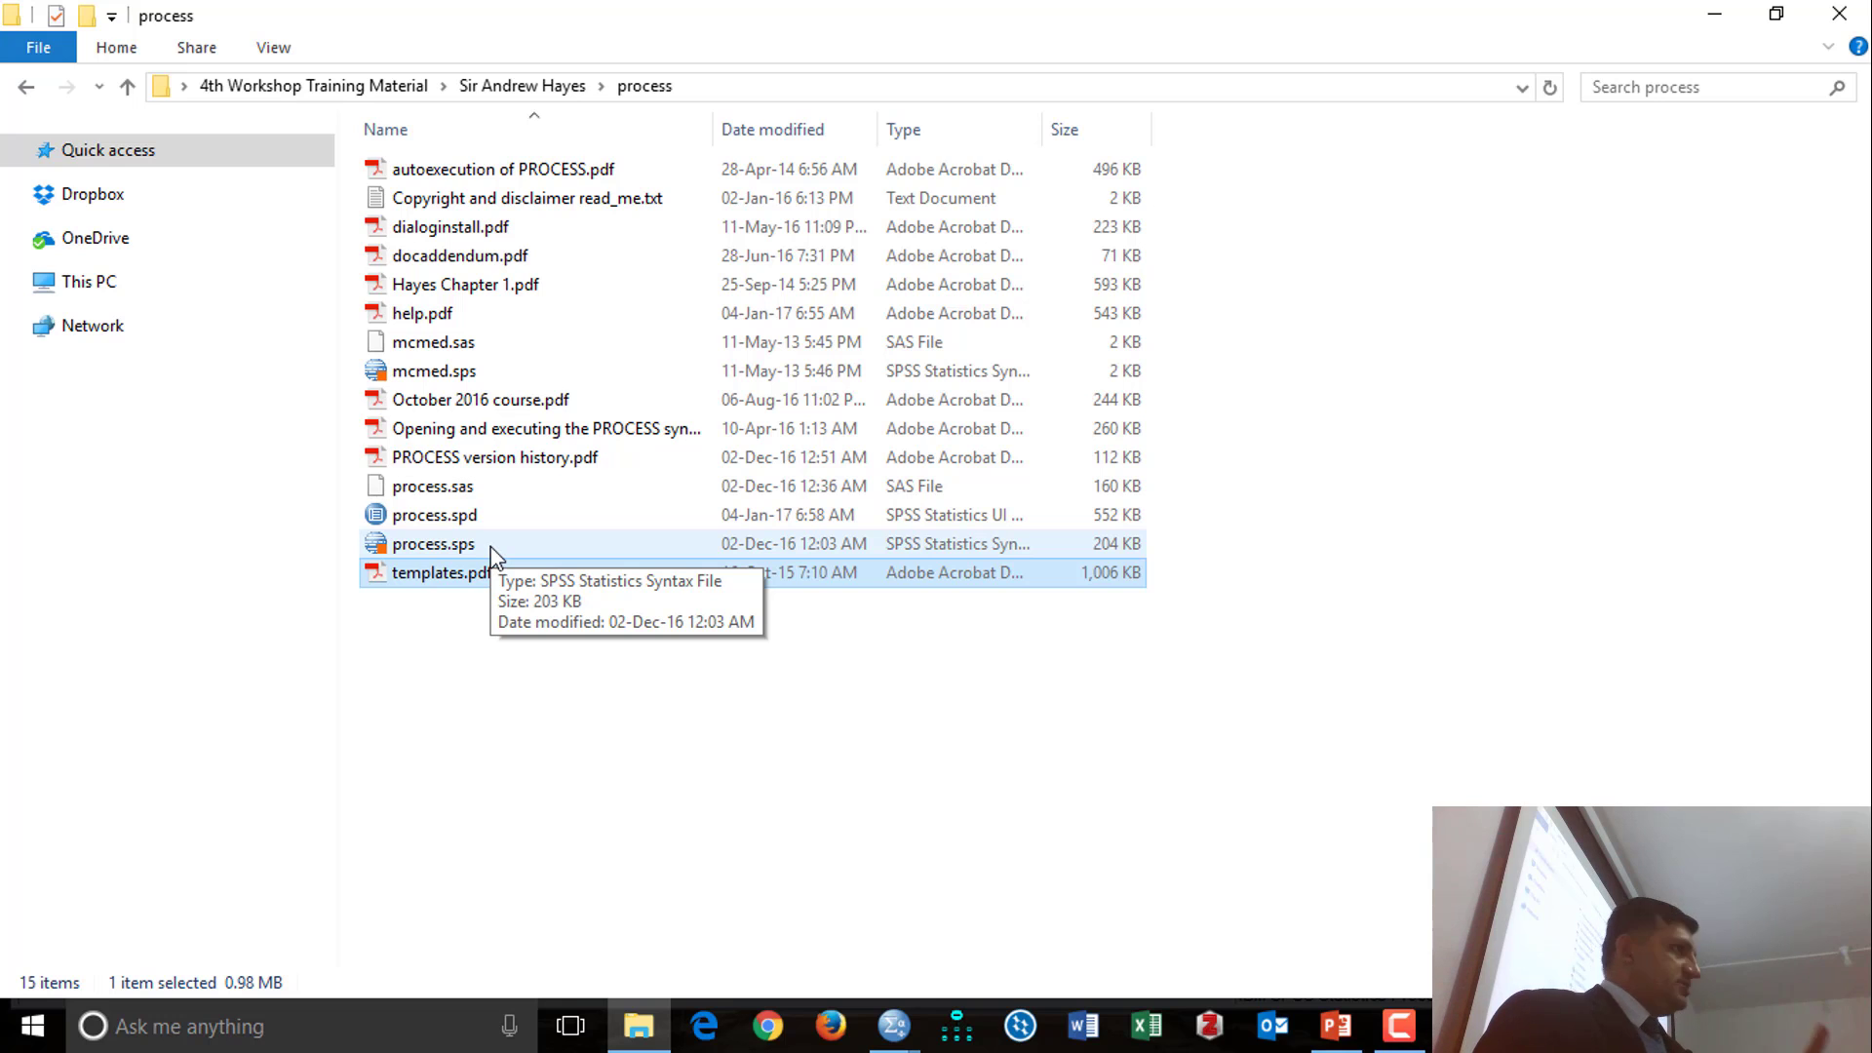
left_click(894, 1026)
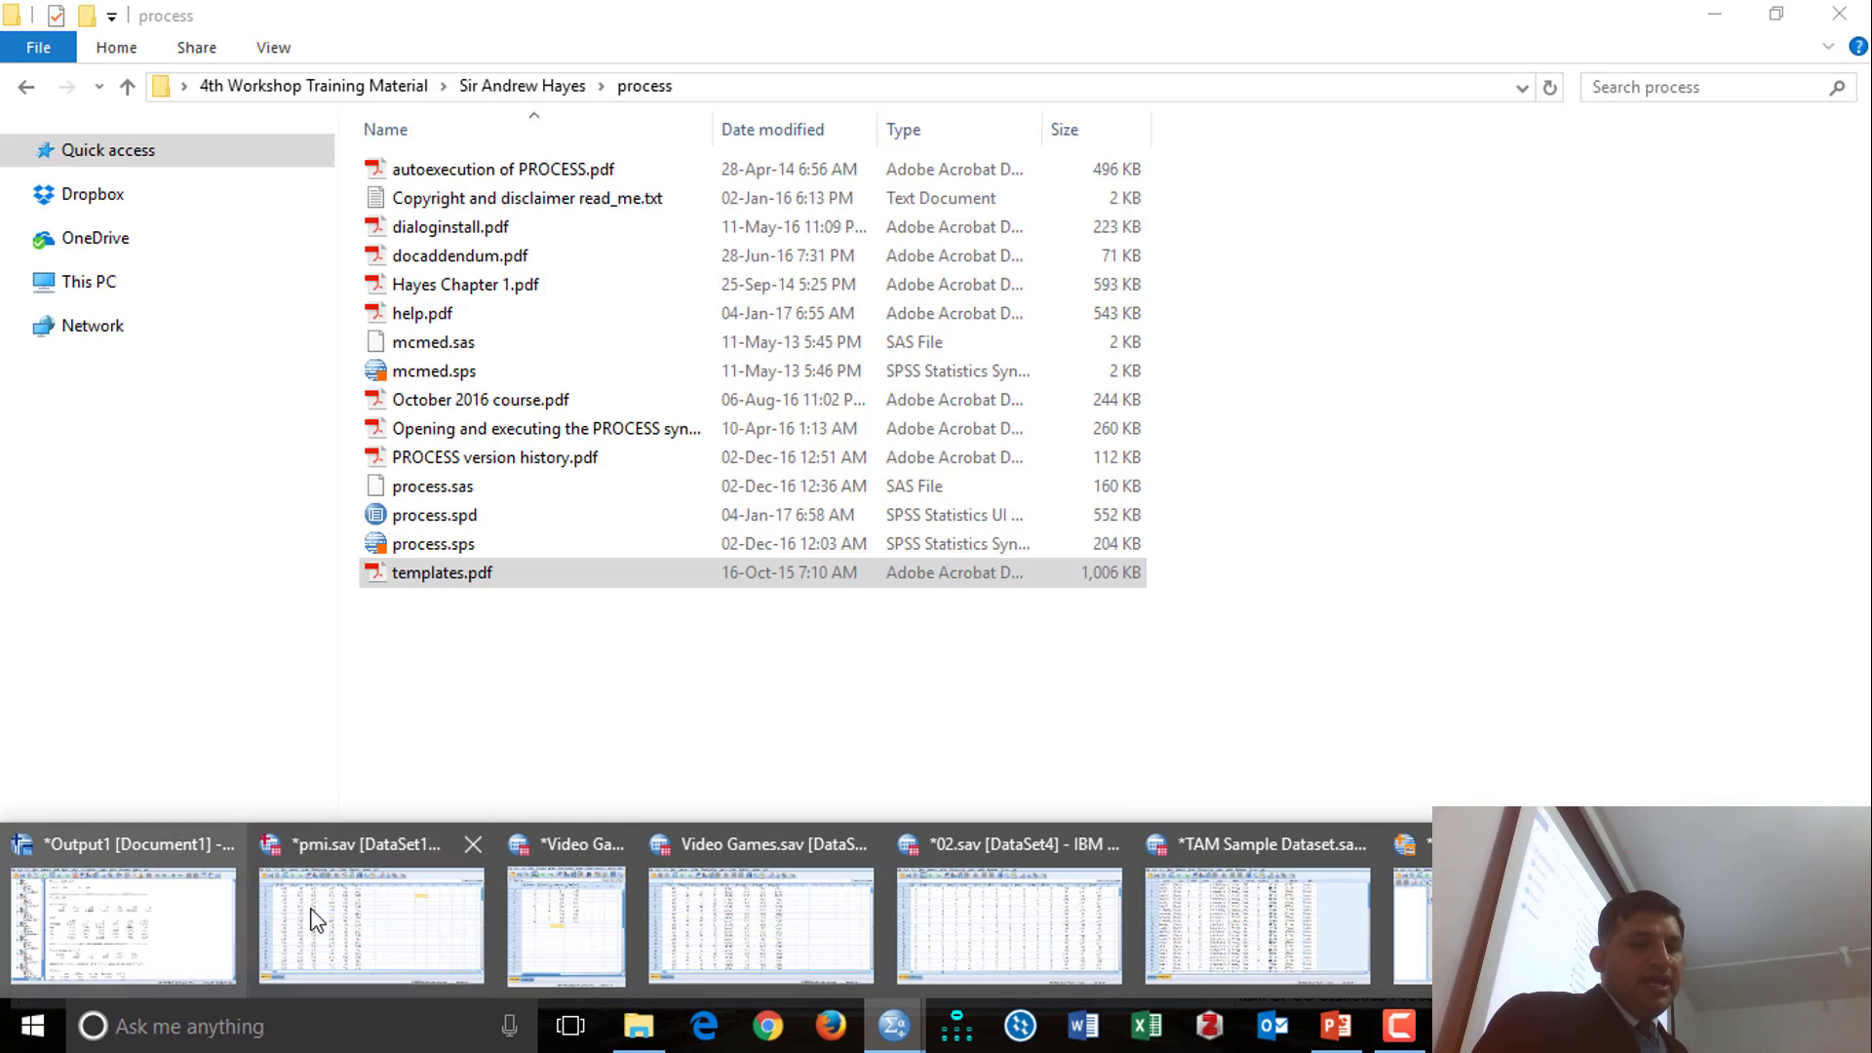
left_click(315, 918)
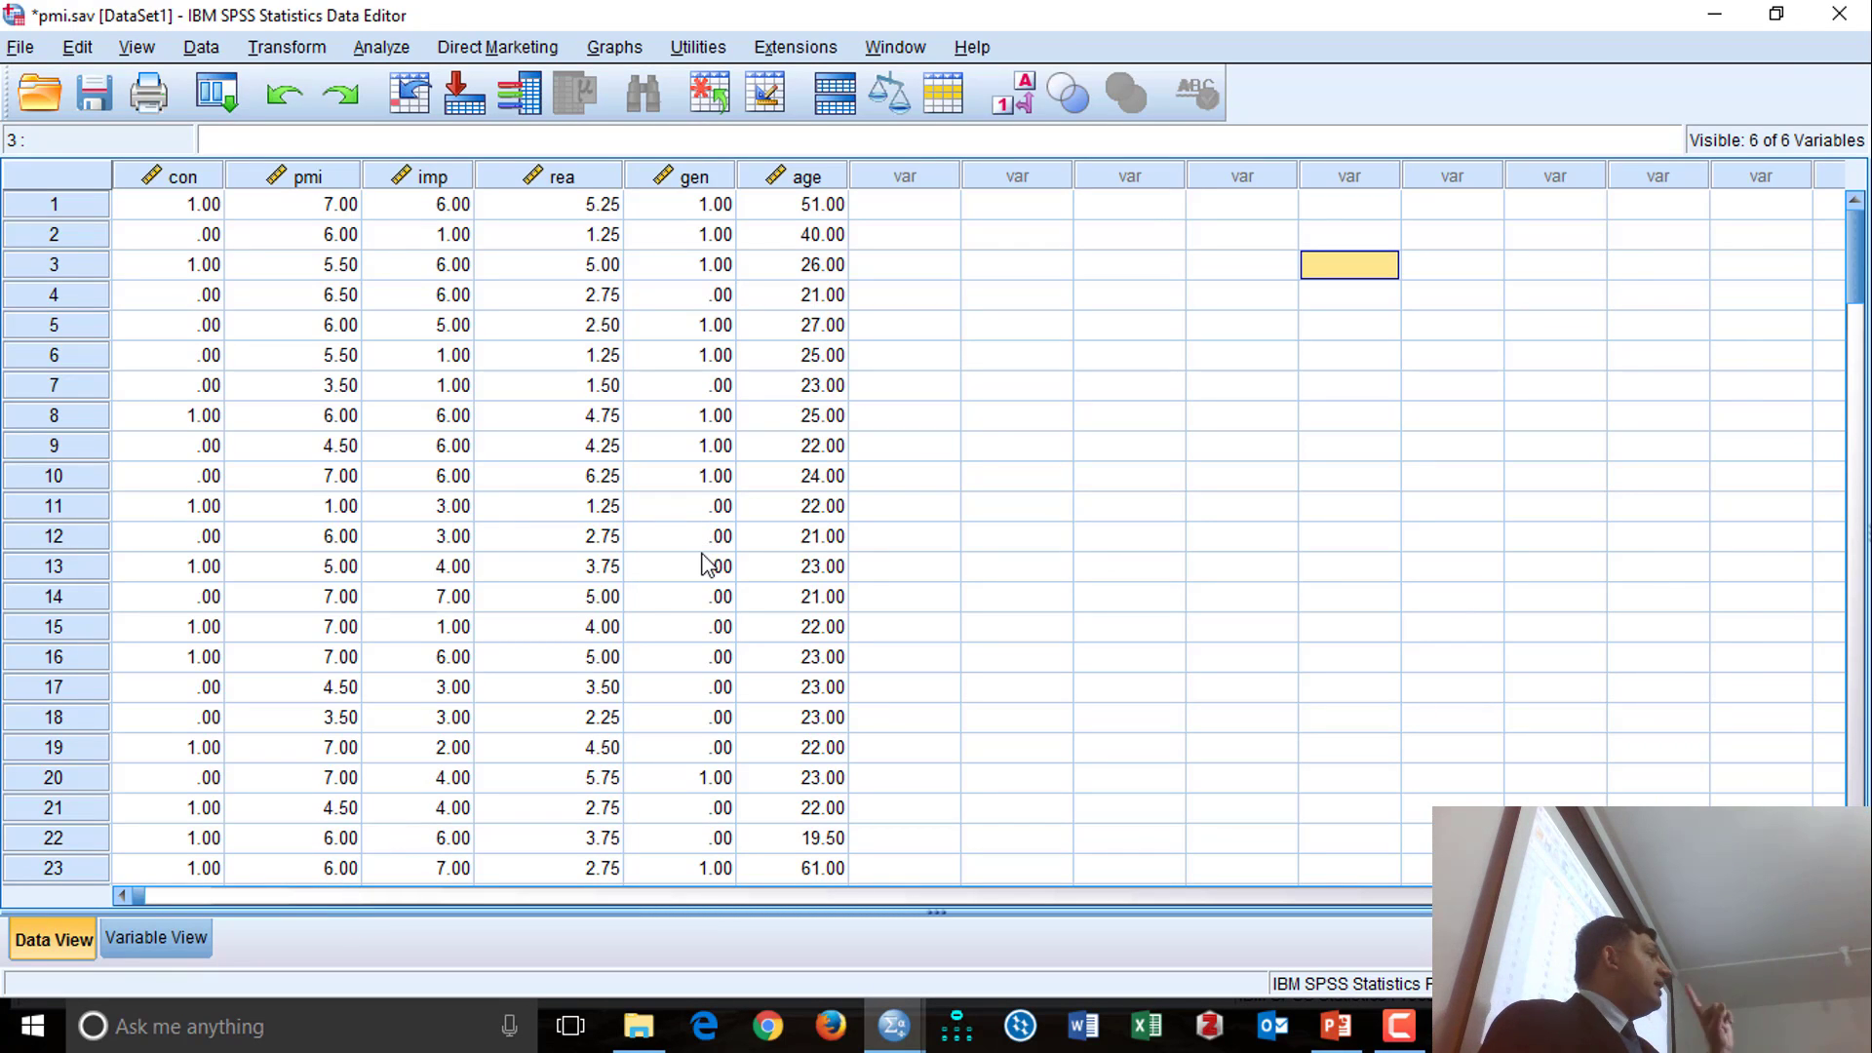
right_click(890, 1023)
left_click(1216, 453)
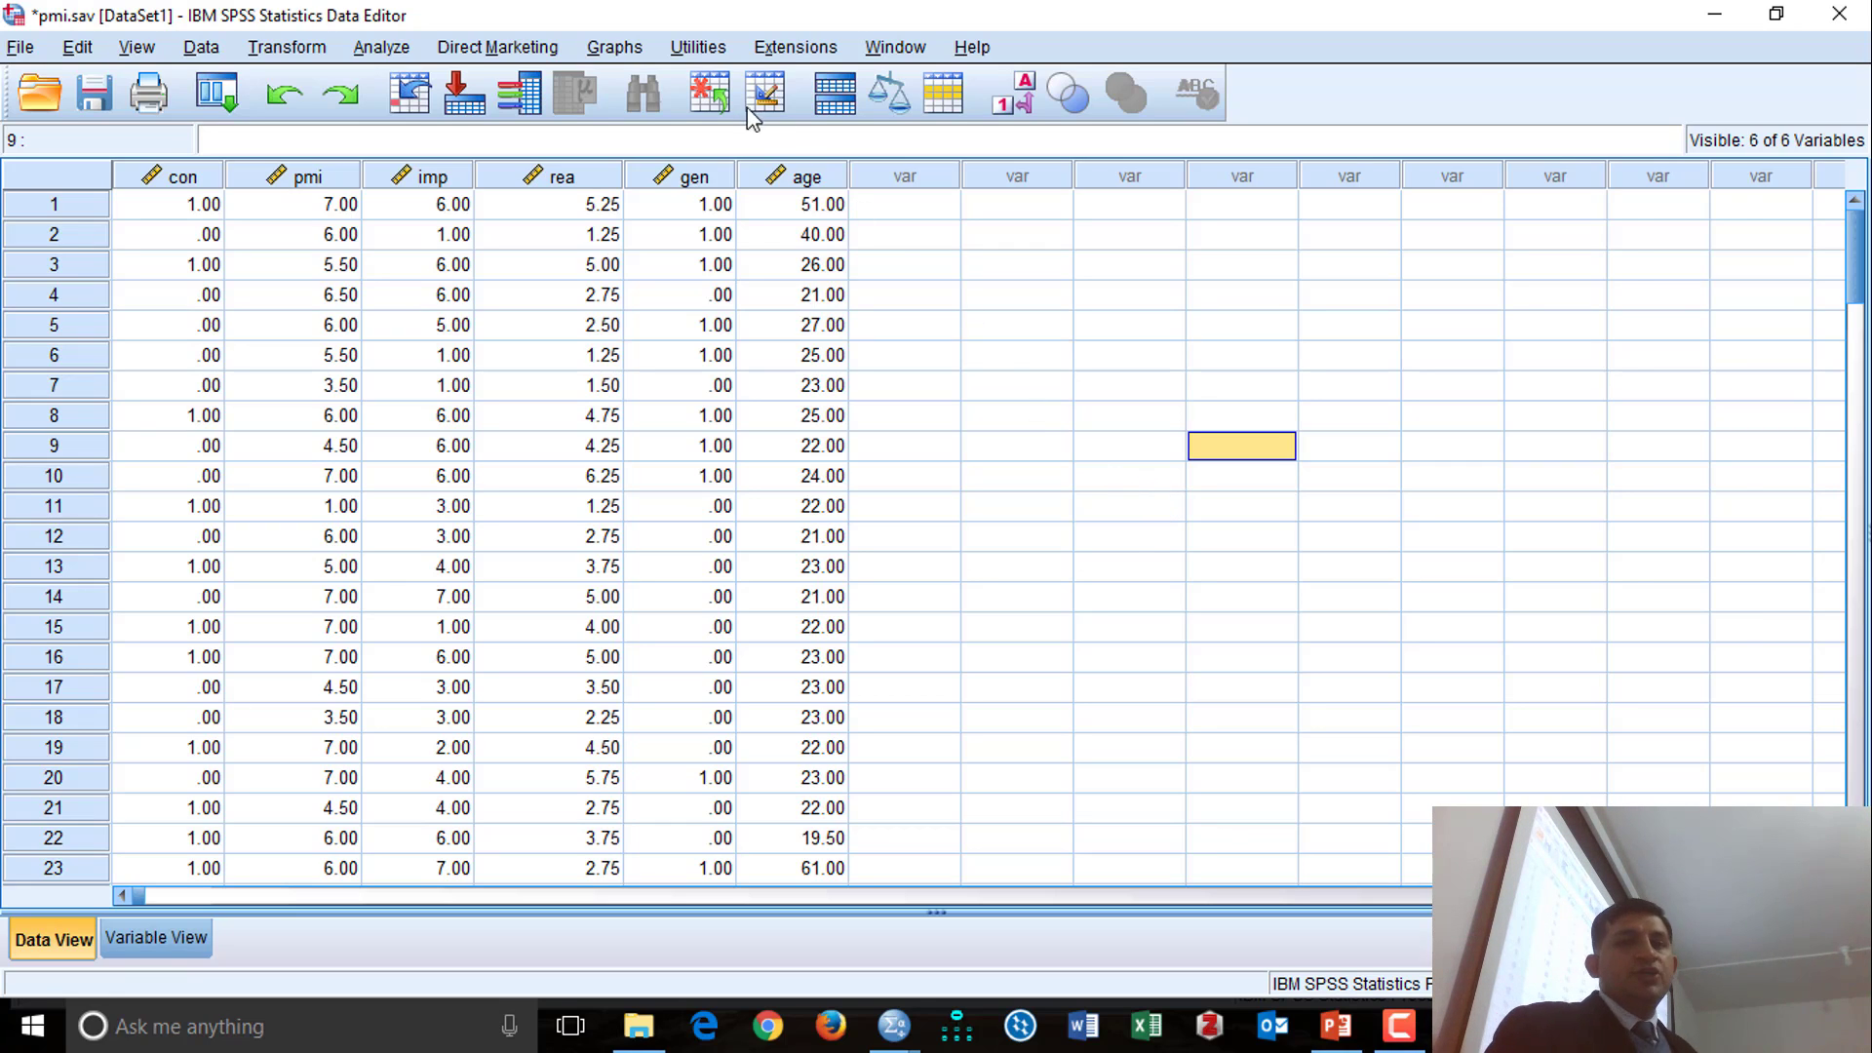
Step: Select process.spd for installation as a compatibility-mode custom dialog, and cancel the installation
left_click(721, 47)
mouse_move(788, 55)
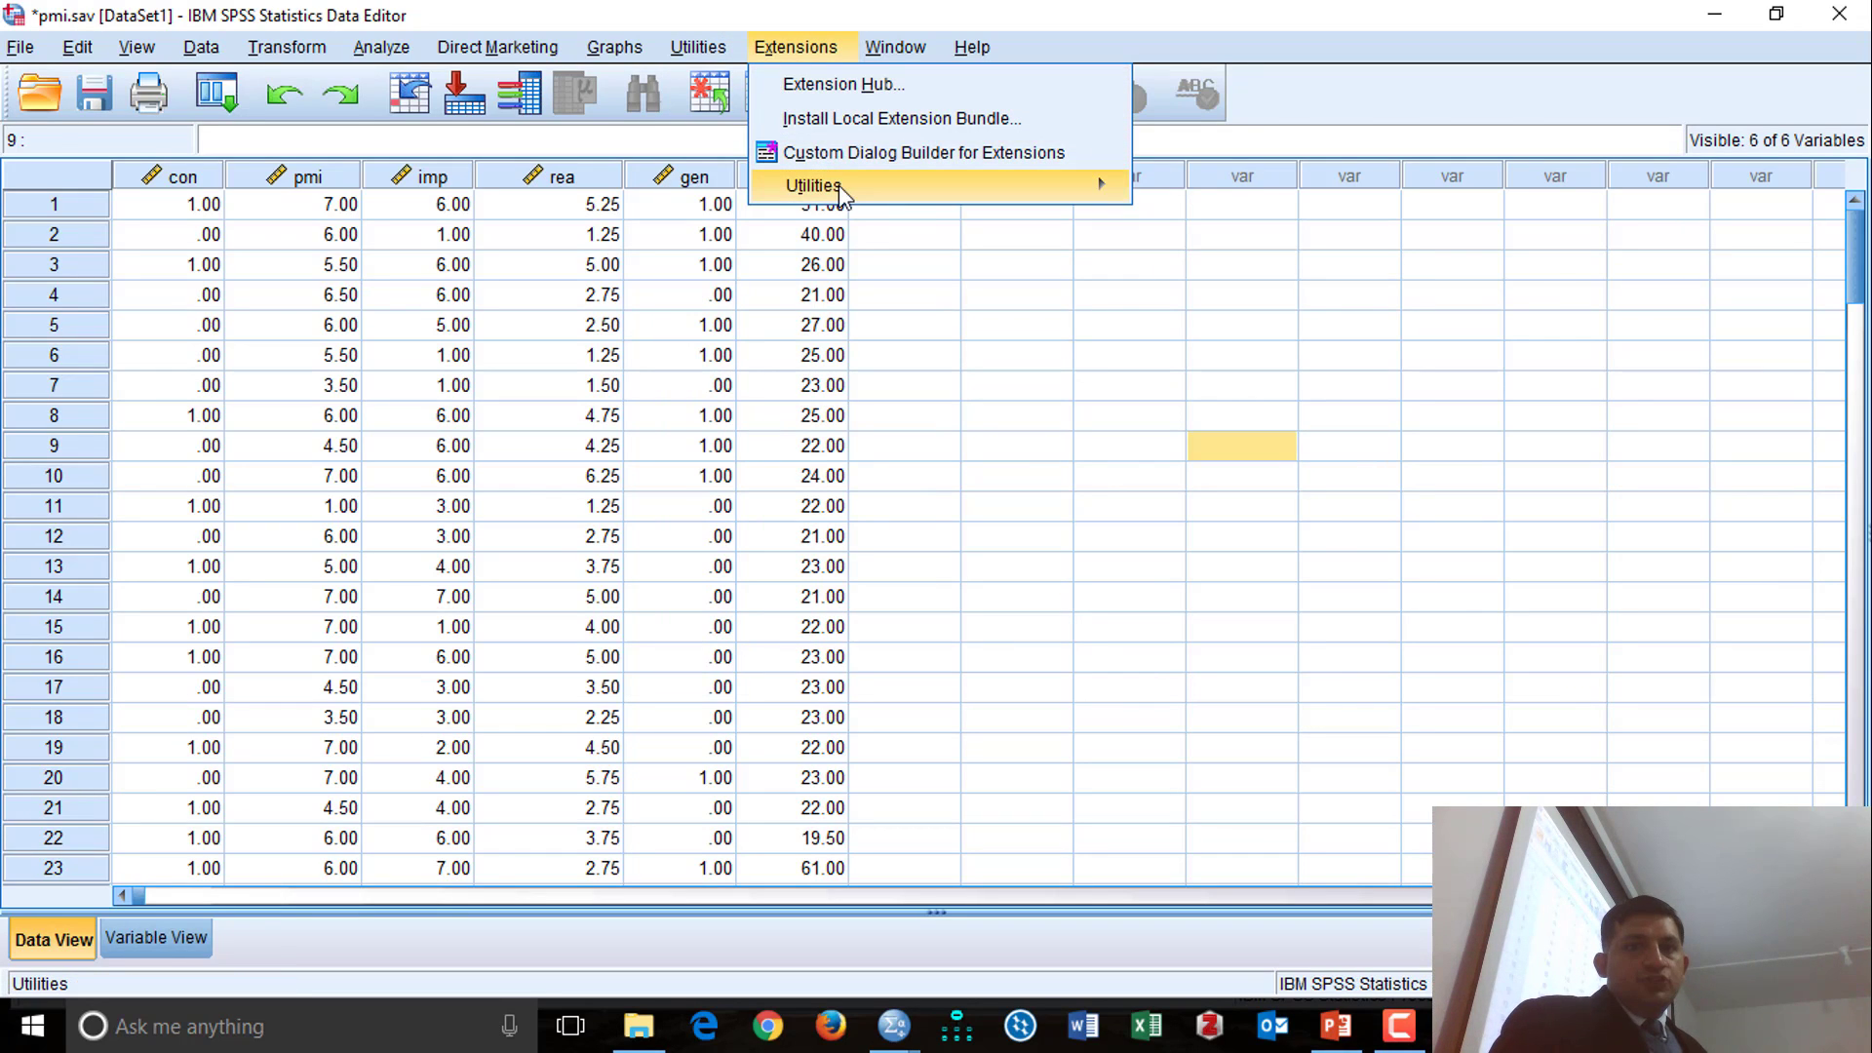
mouse_move(841, 192)
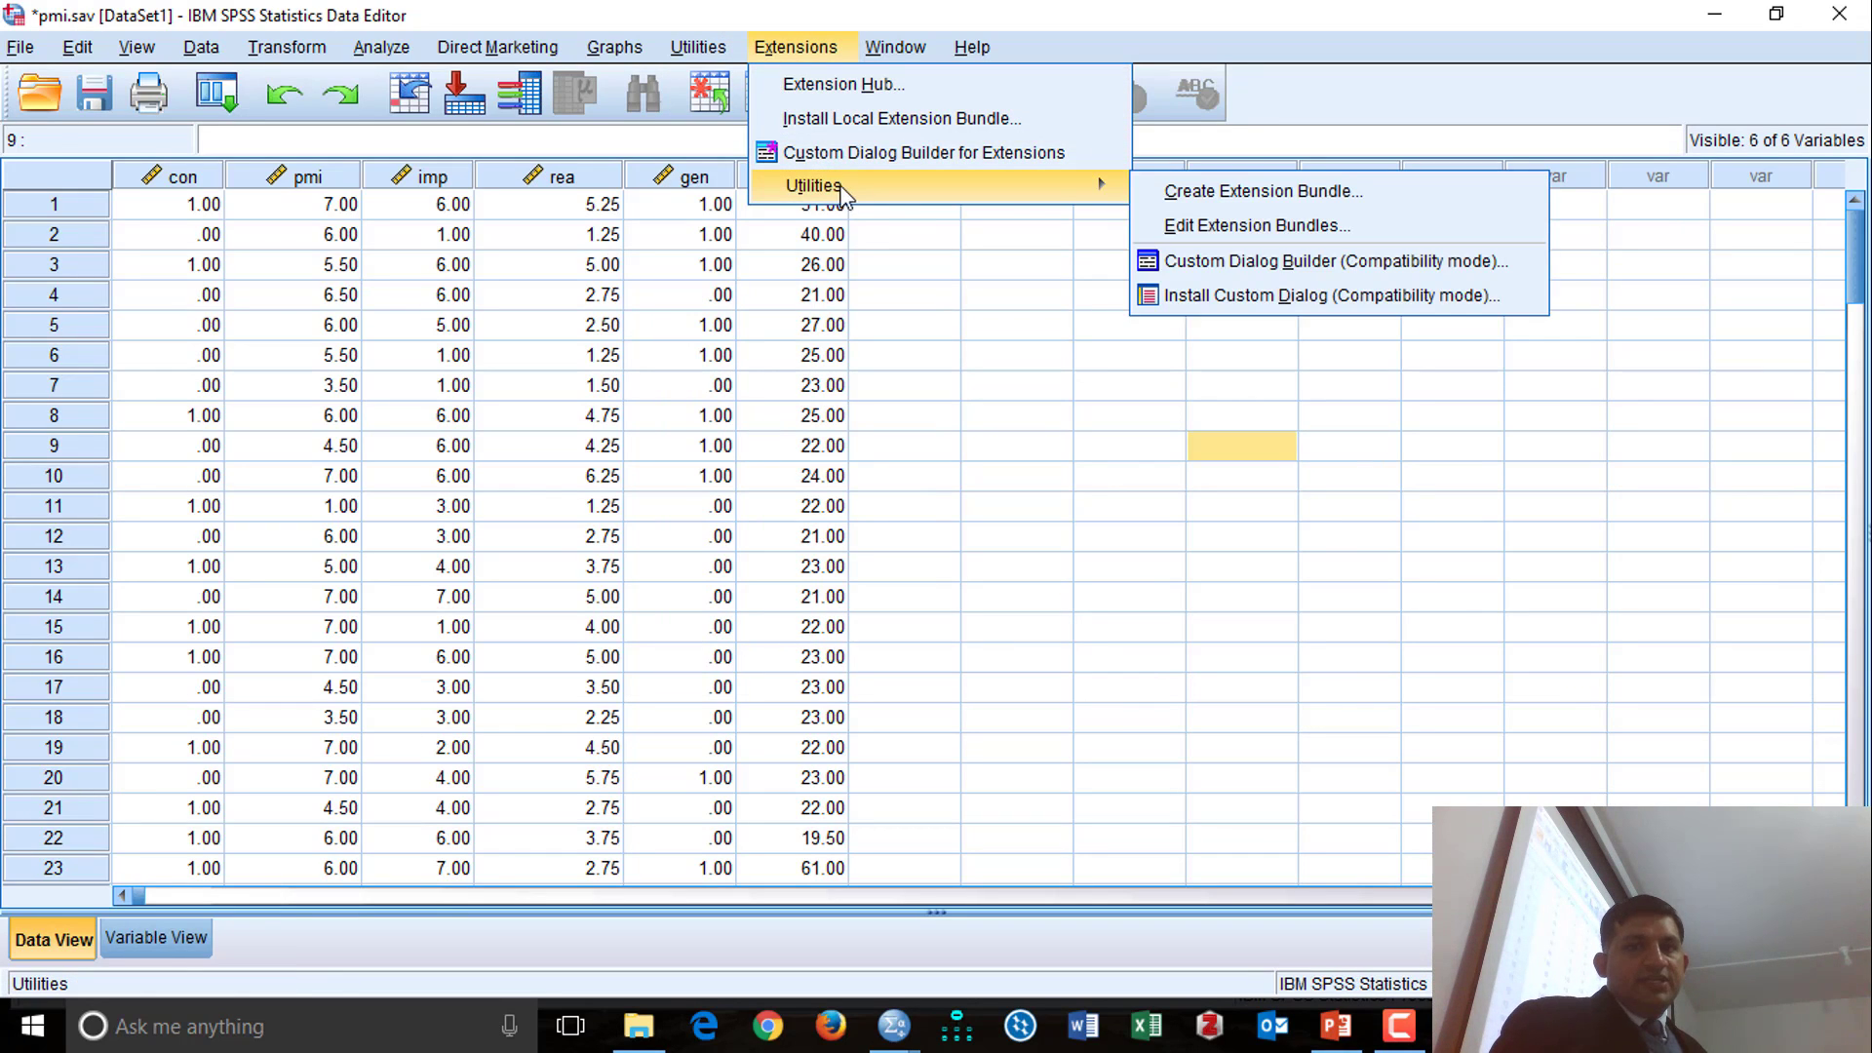
left_click(1270, 297)
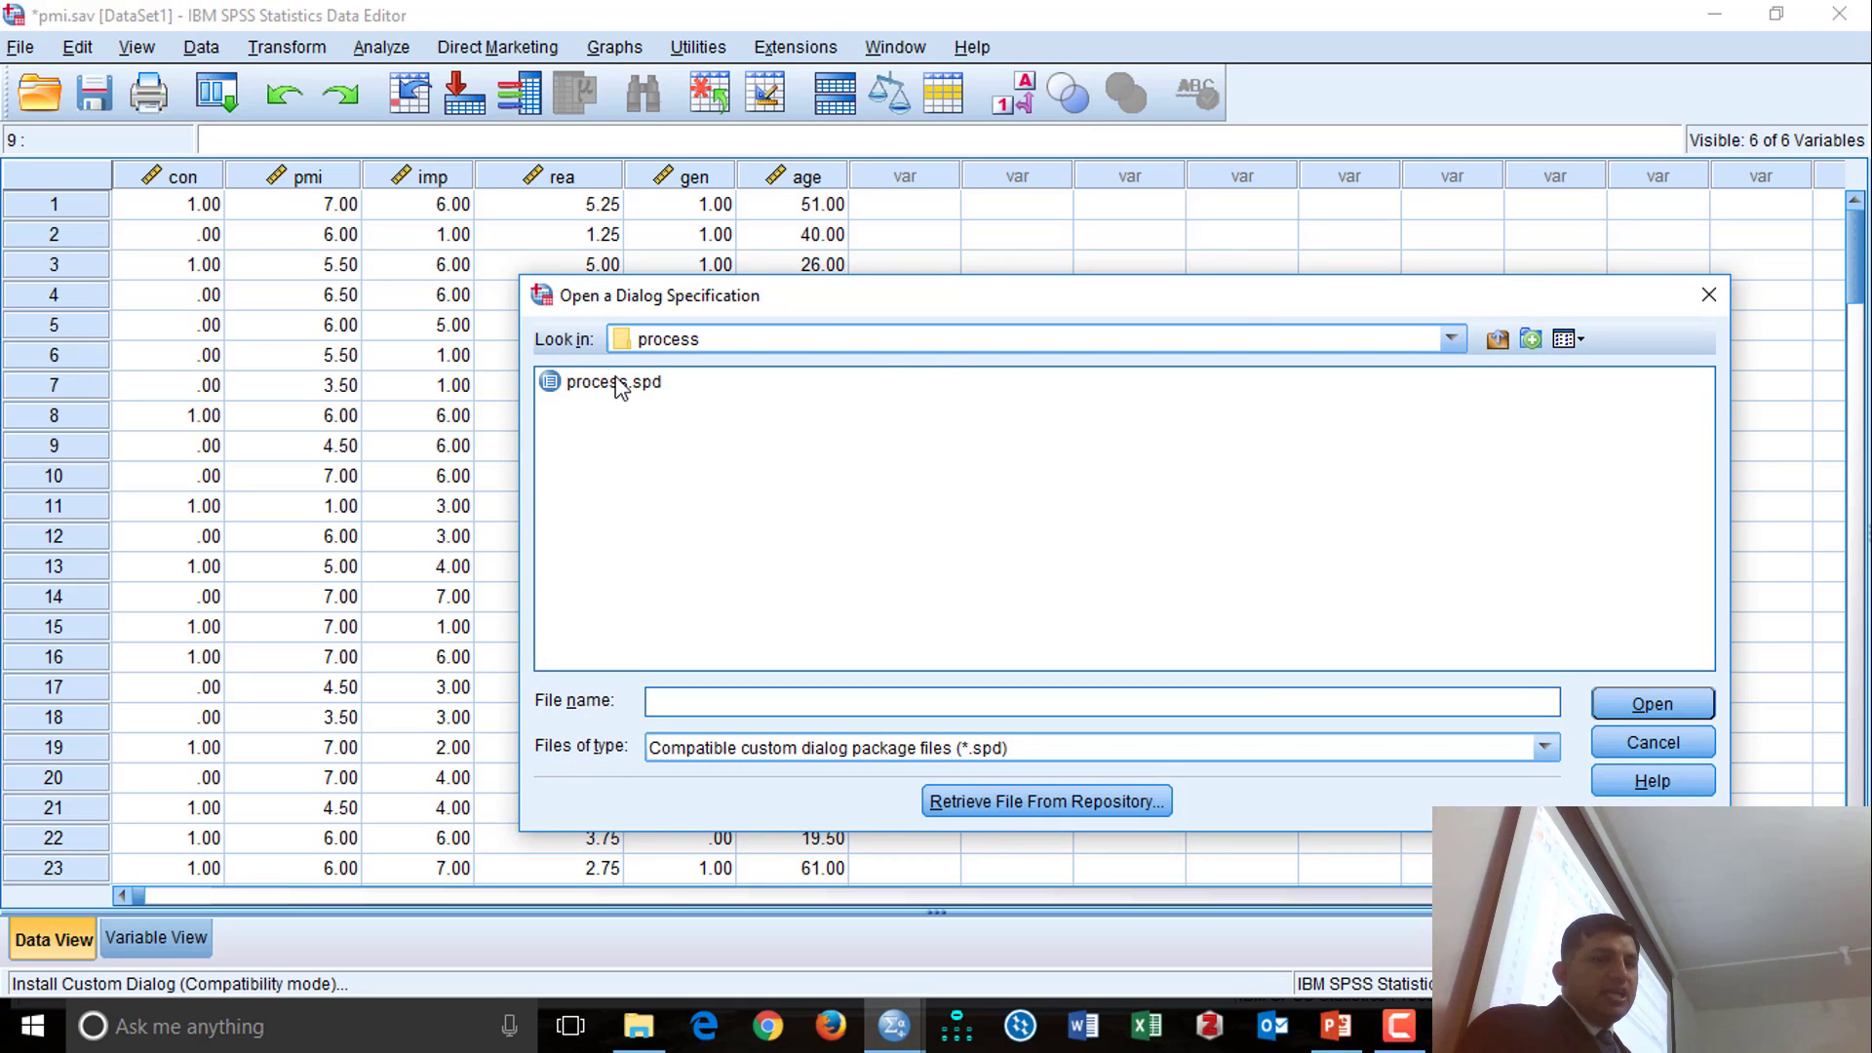
left_click(629, 398)
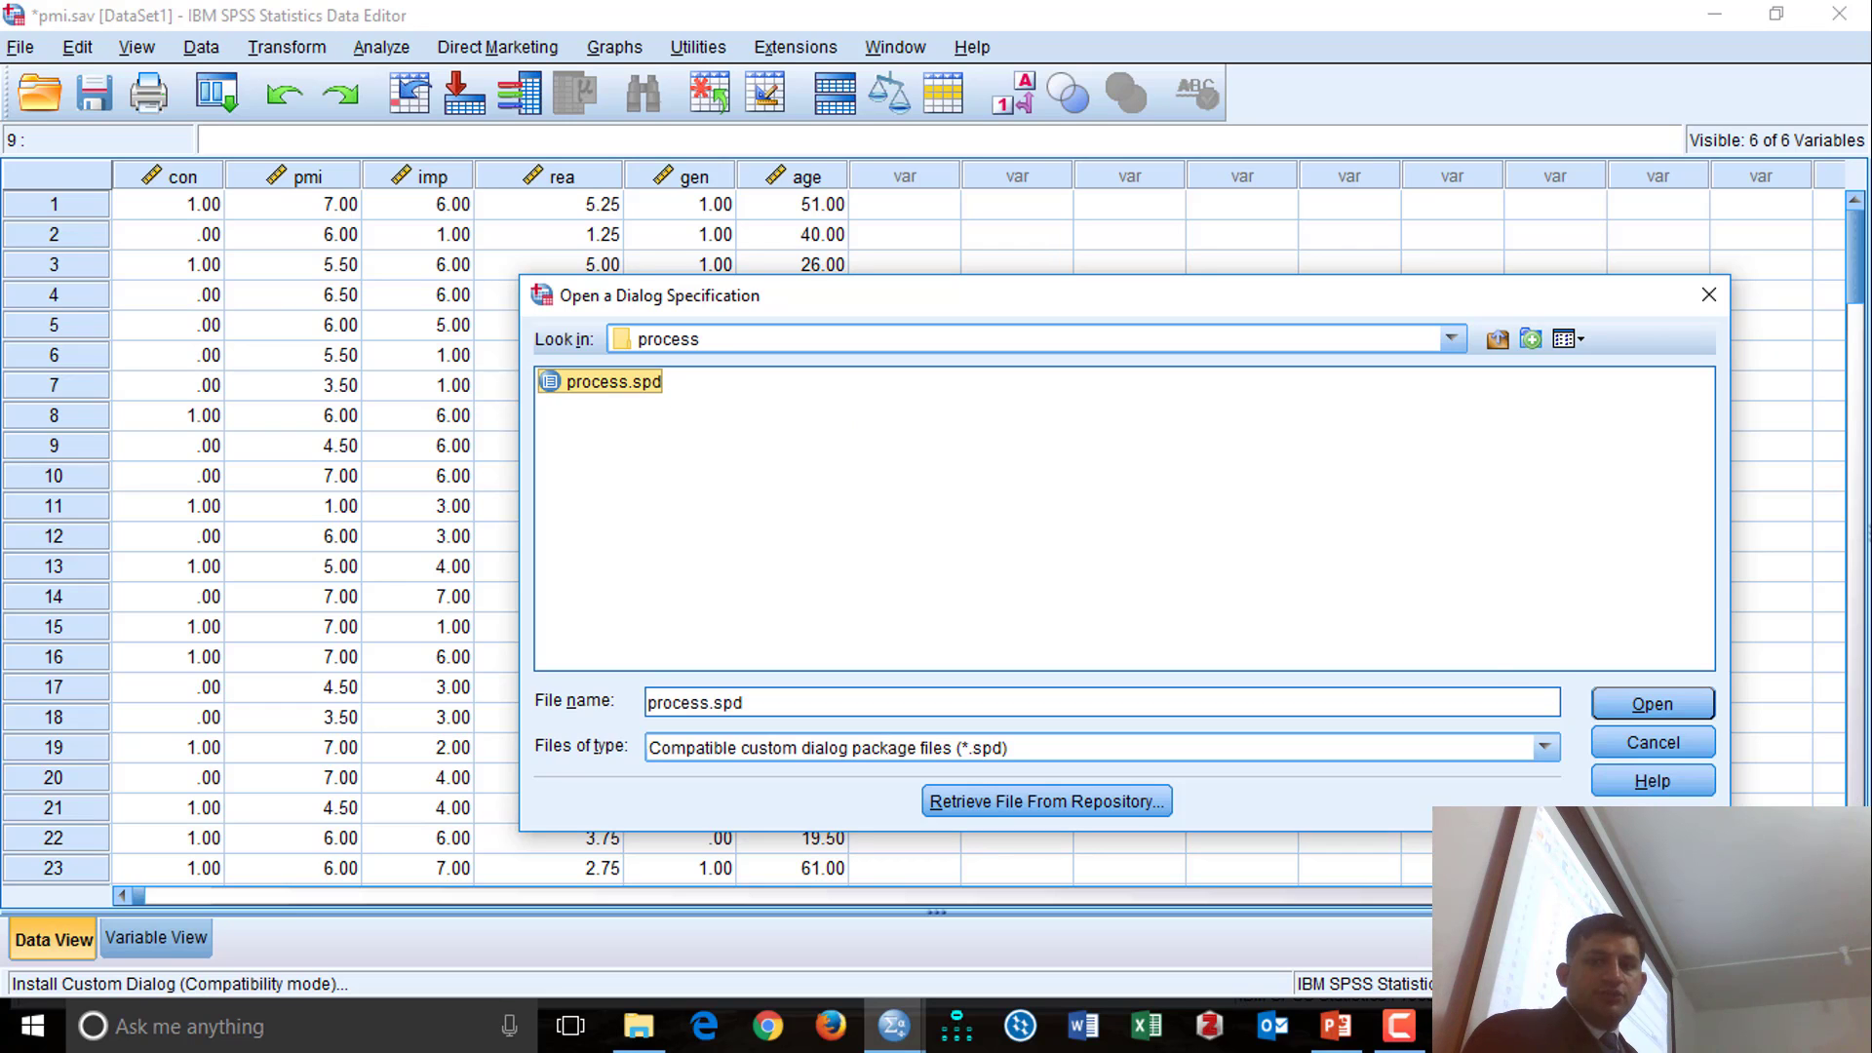
left_click(1651, 741)
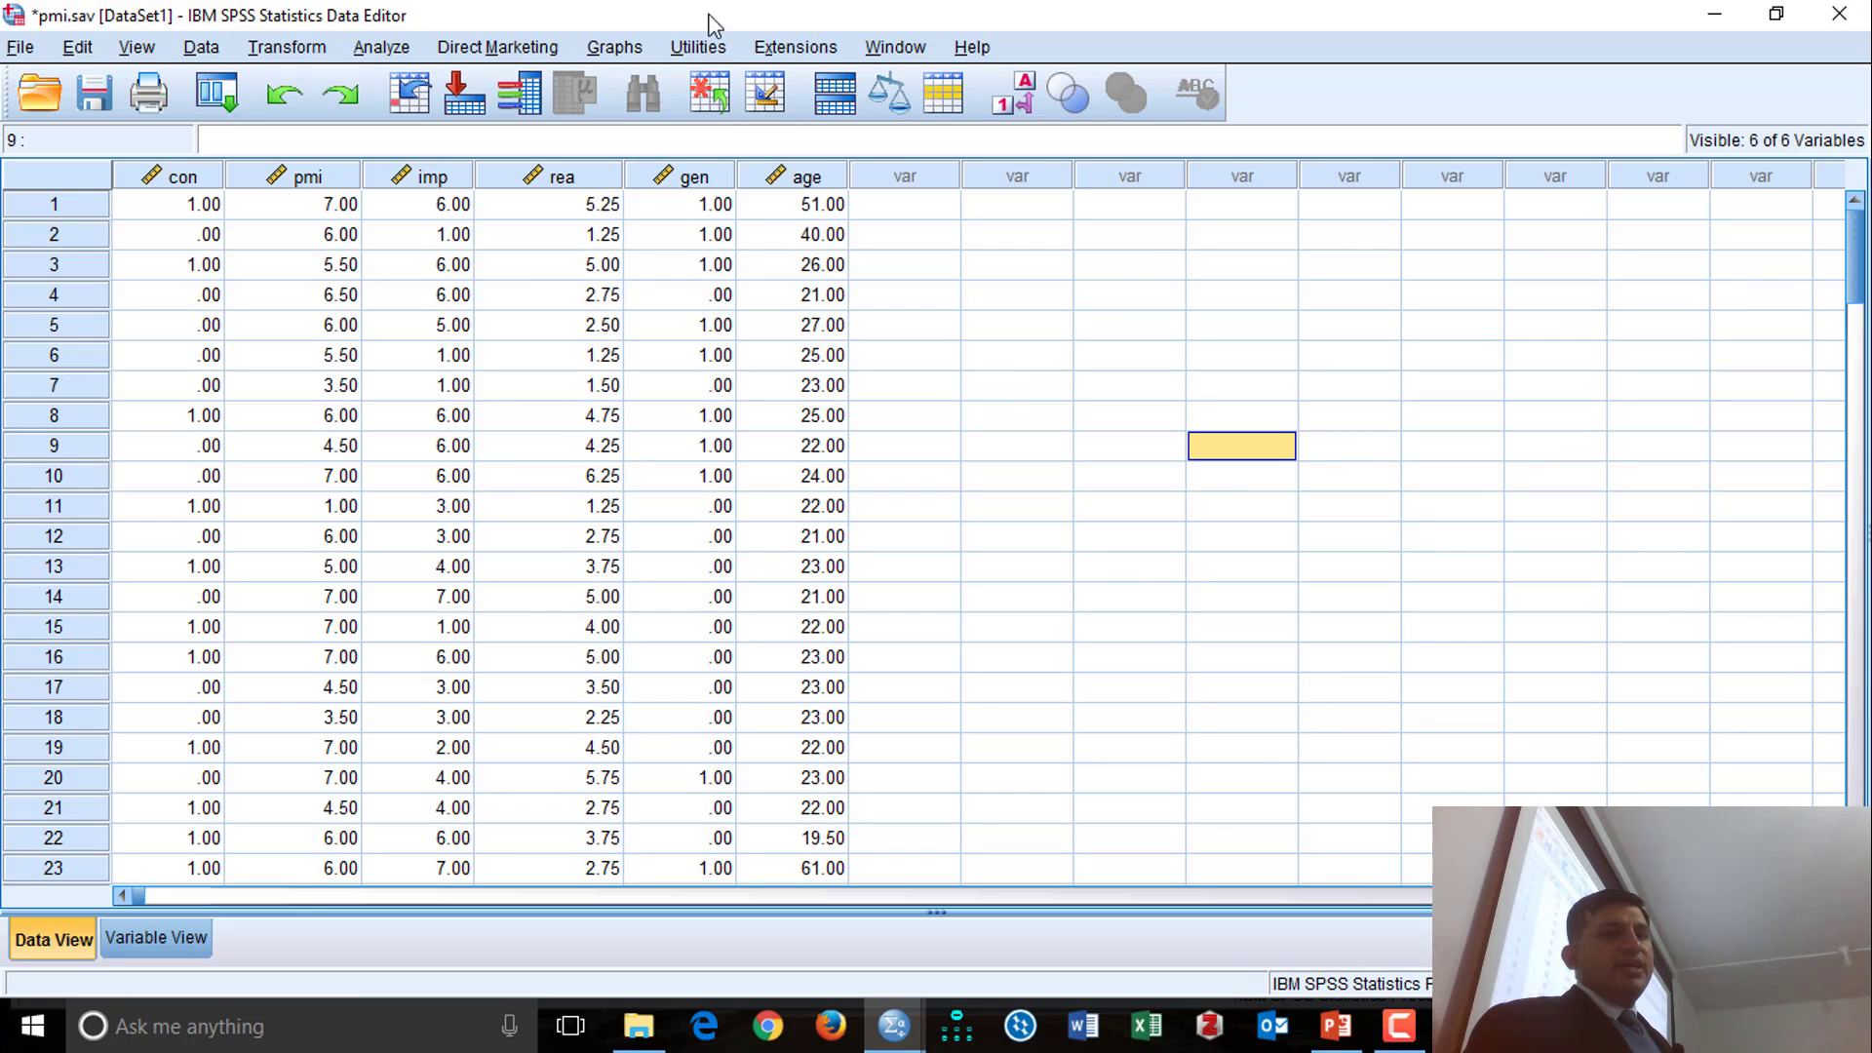
Step: Open the PROCESS regression procedure for the pmi.sav data and reset all its variable assignments and settings
left_click(390, 46)
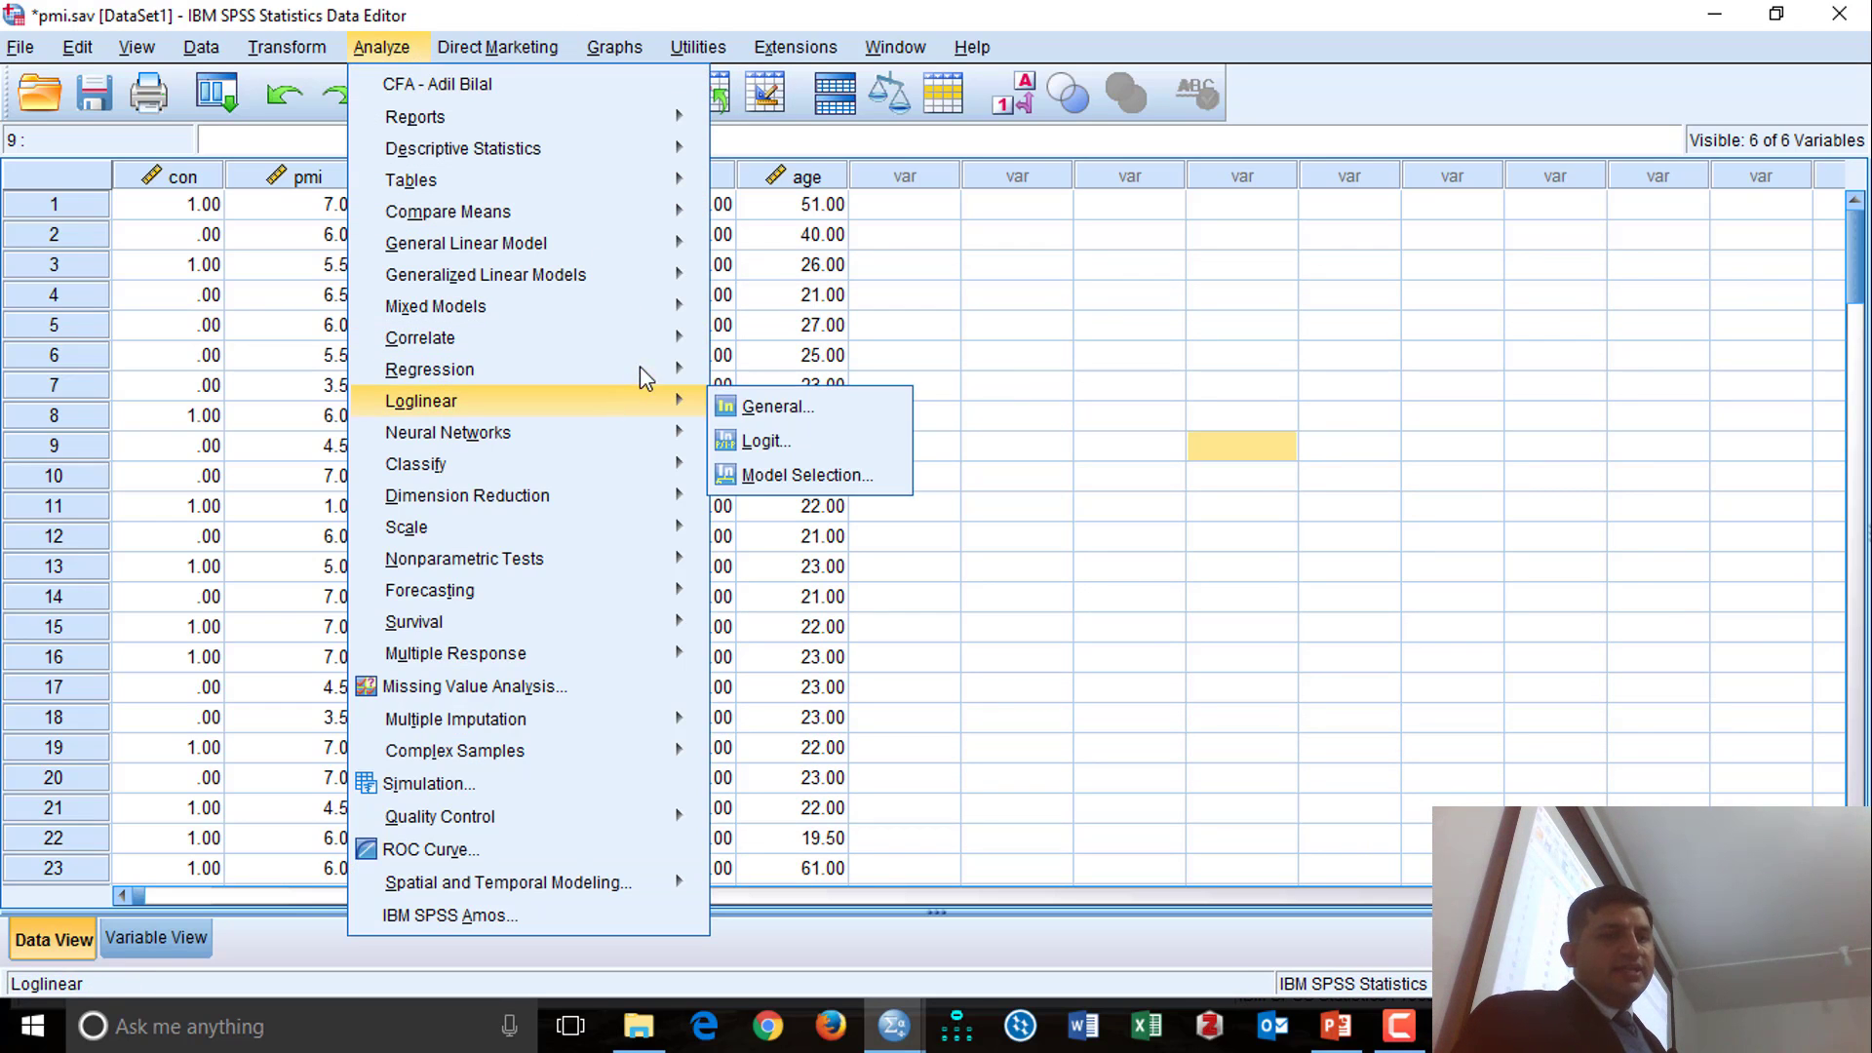
mouse_move(673, 371)
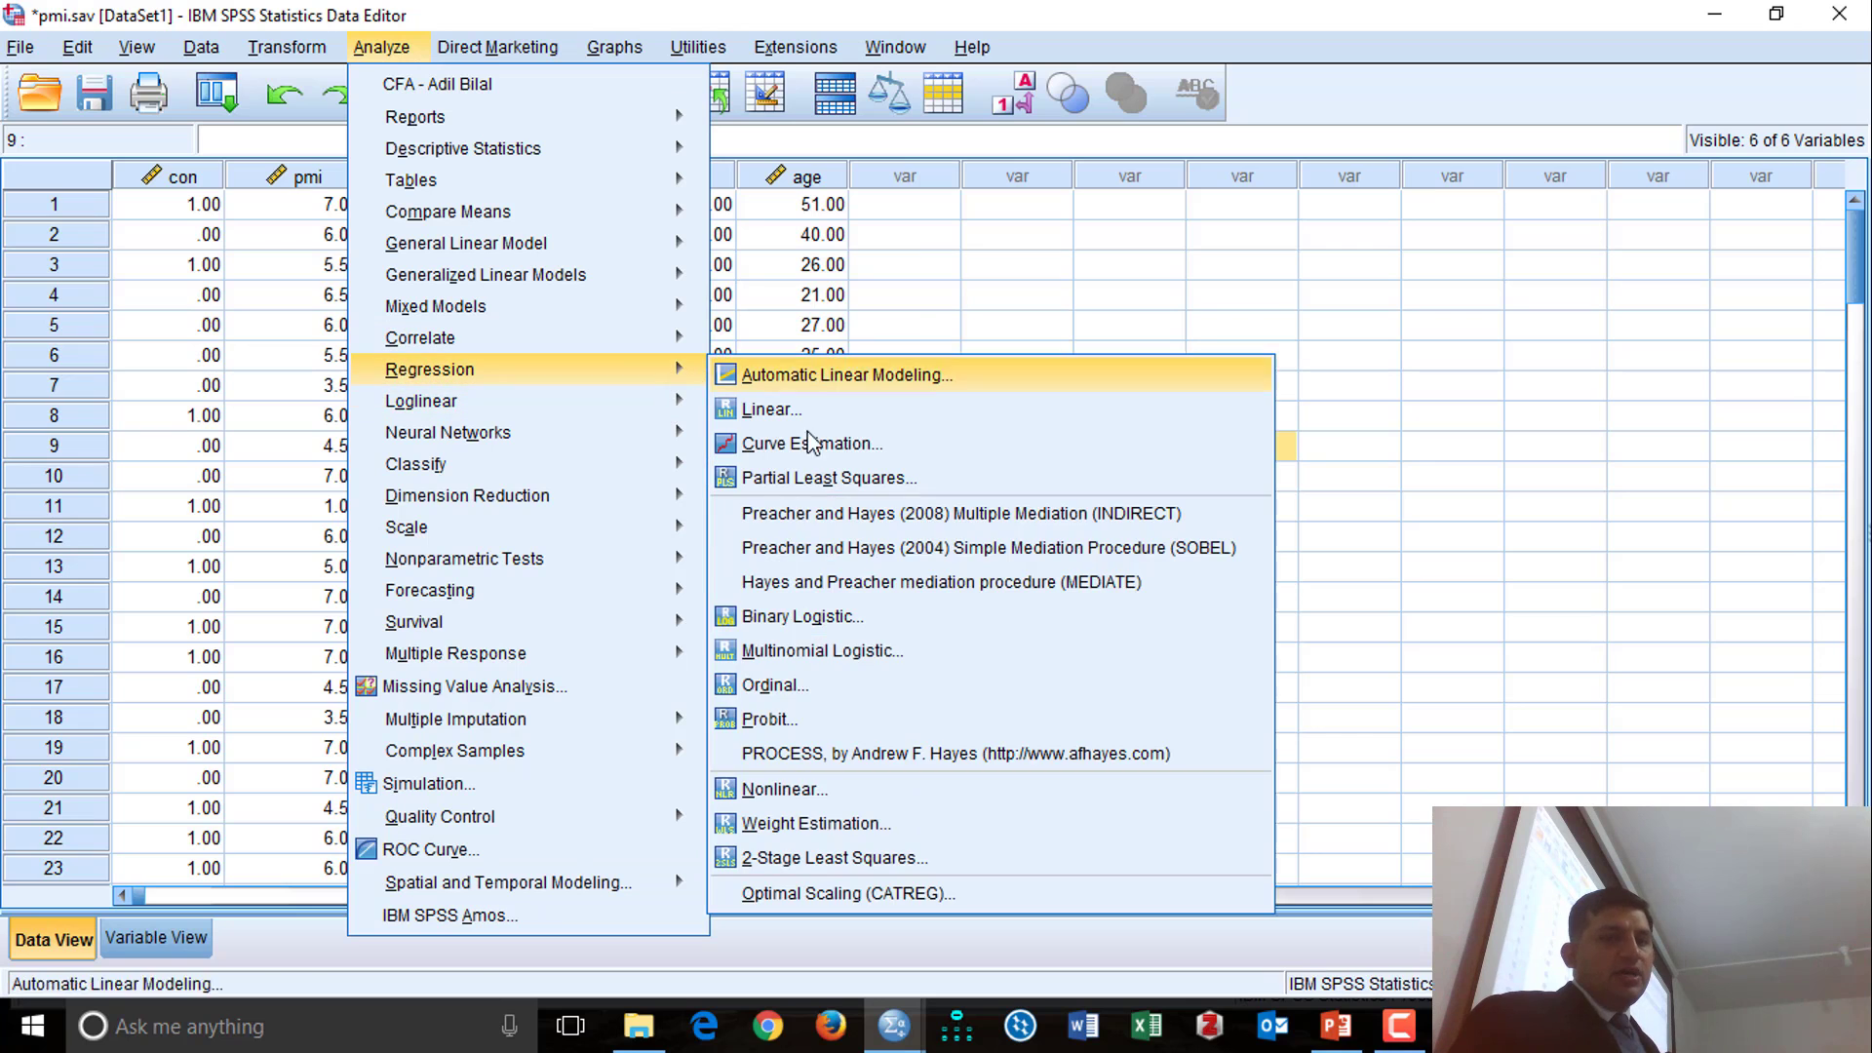
left_click(792, 754)
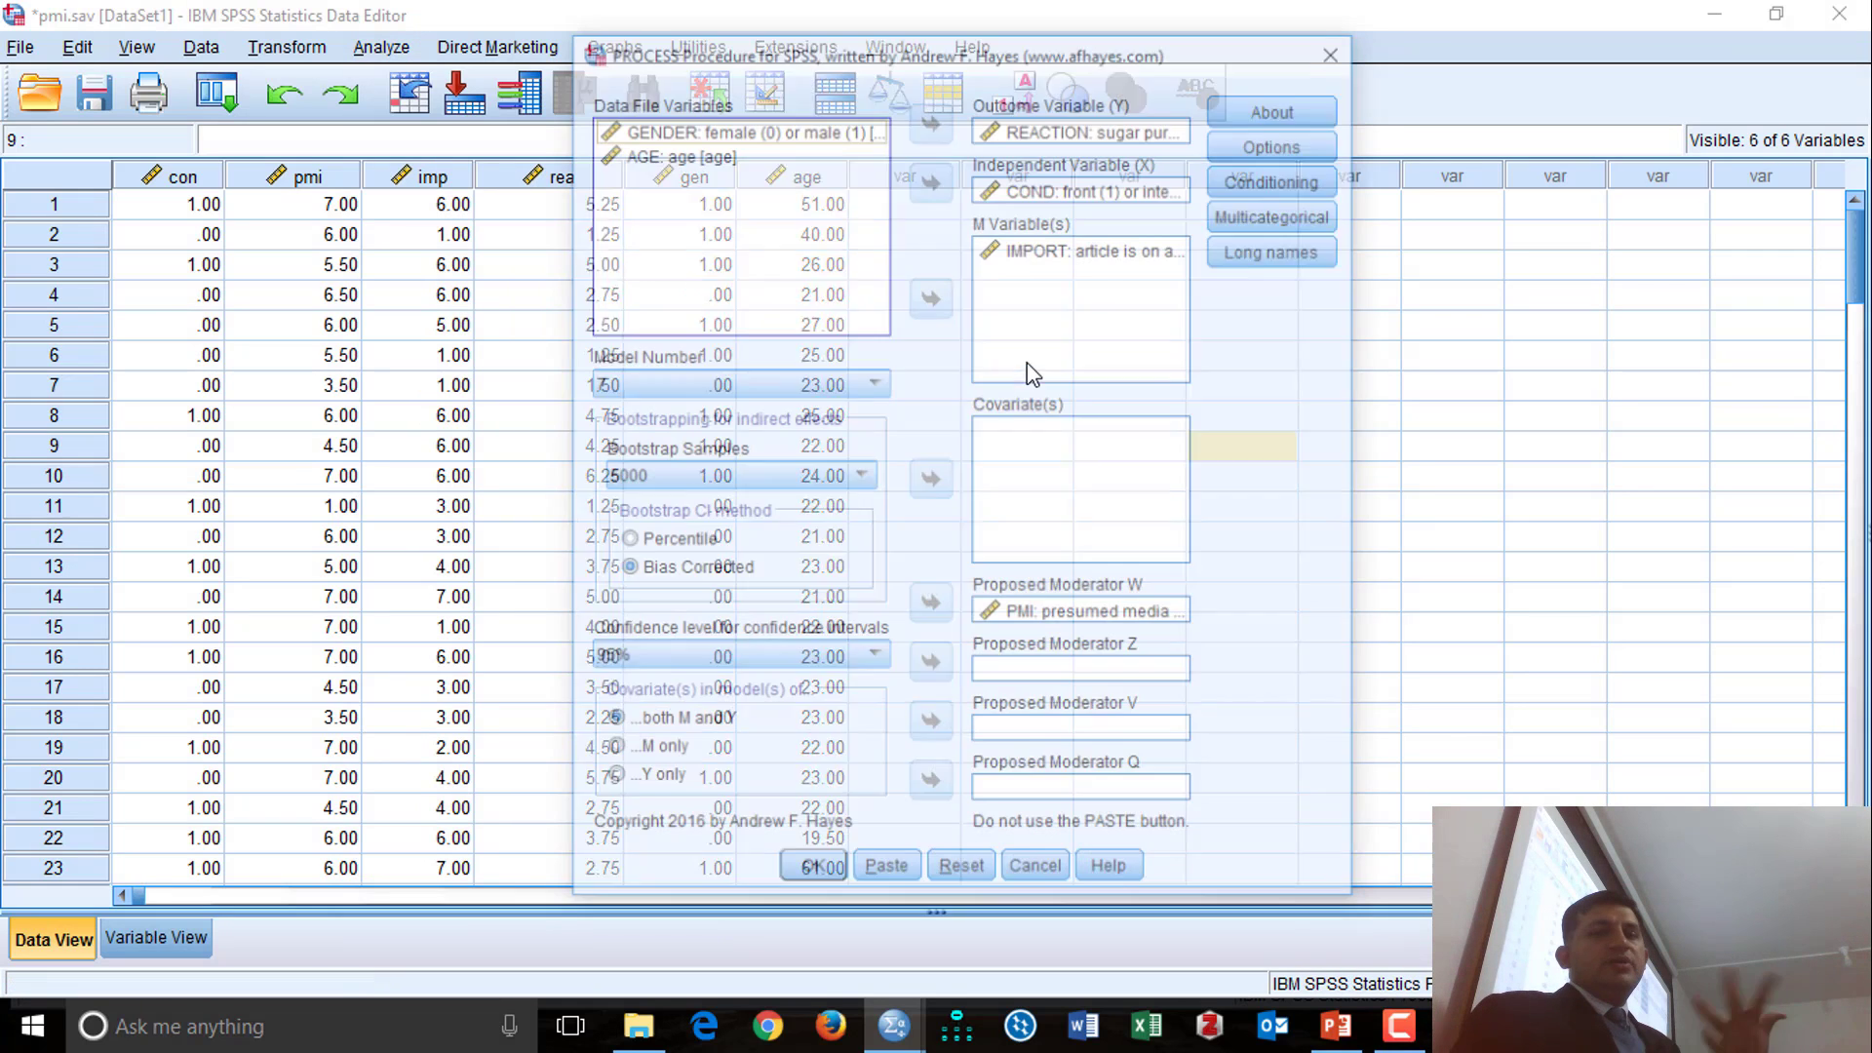
left_click(962, 874)
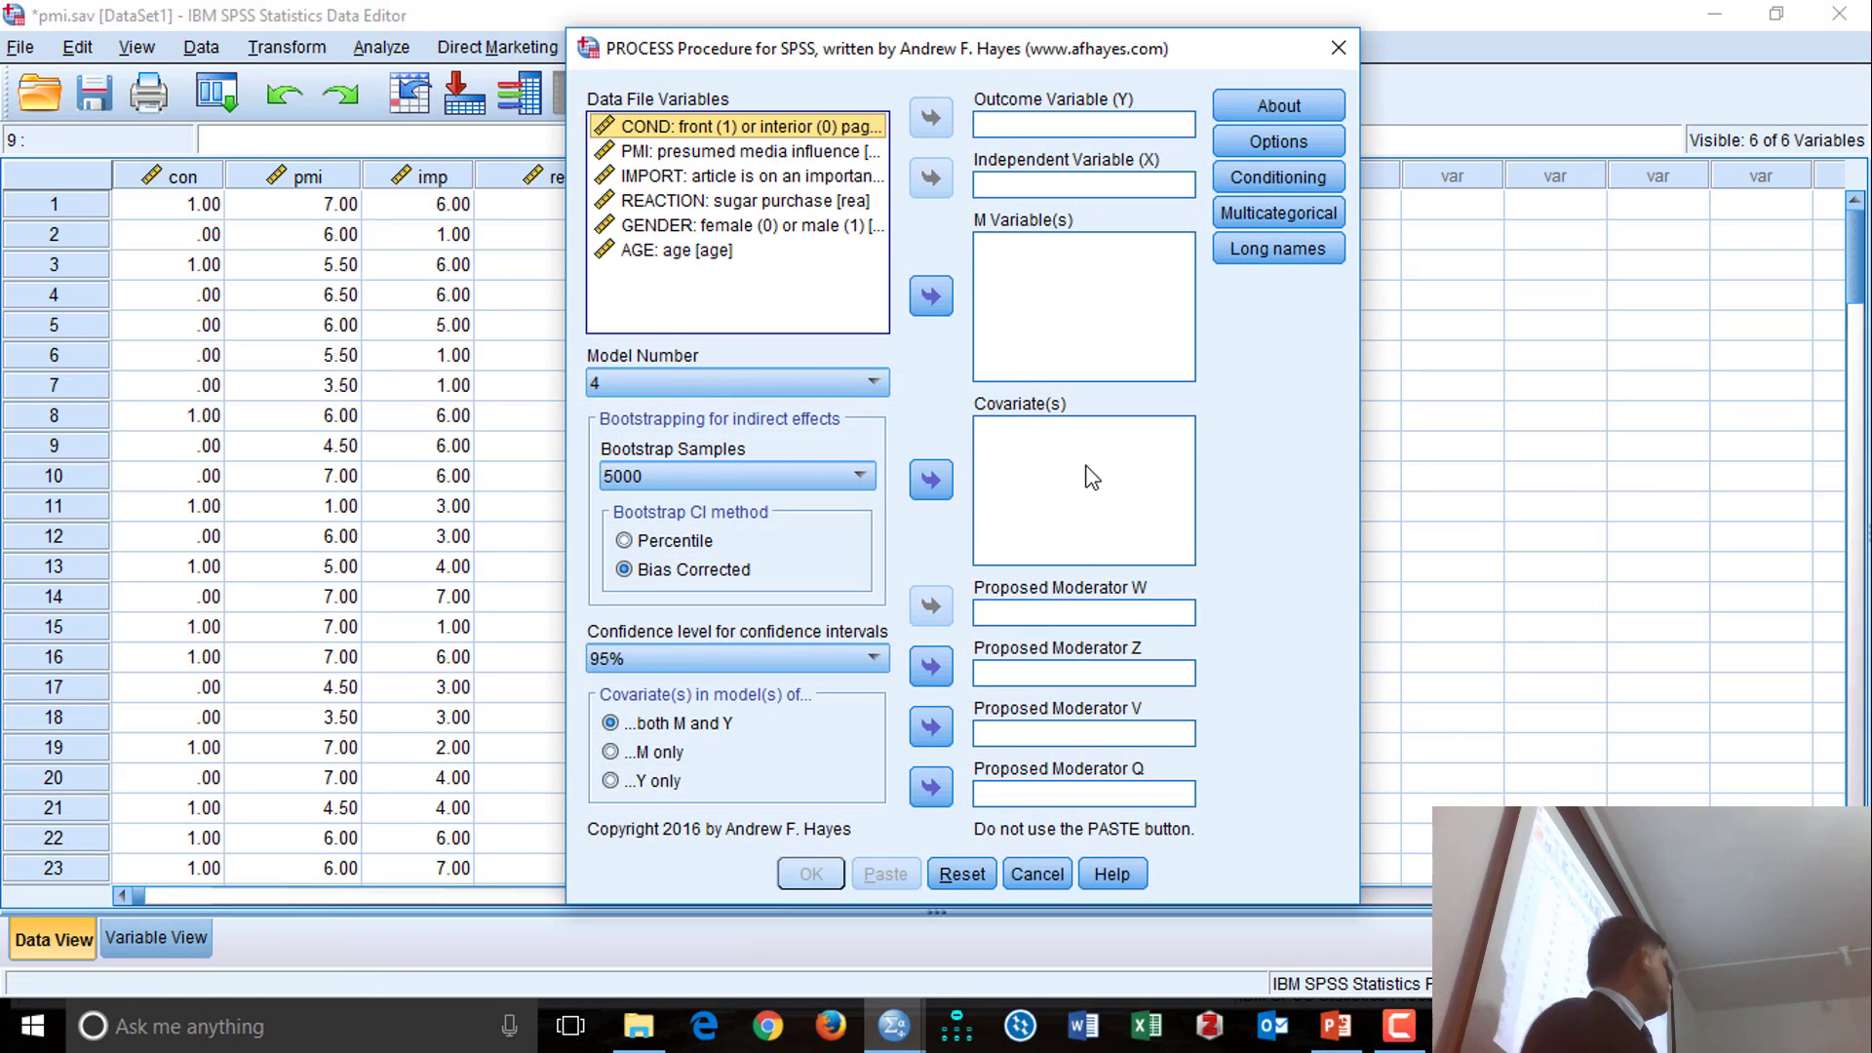